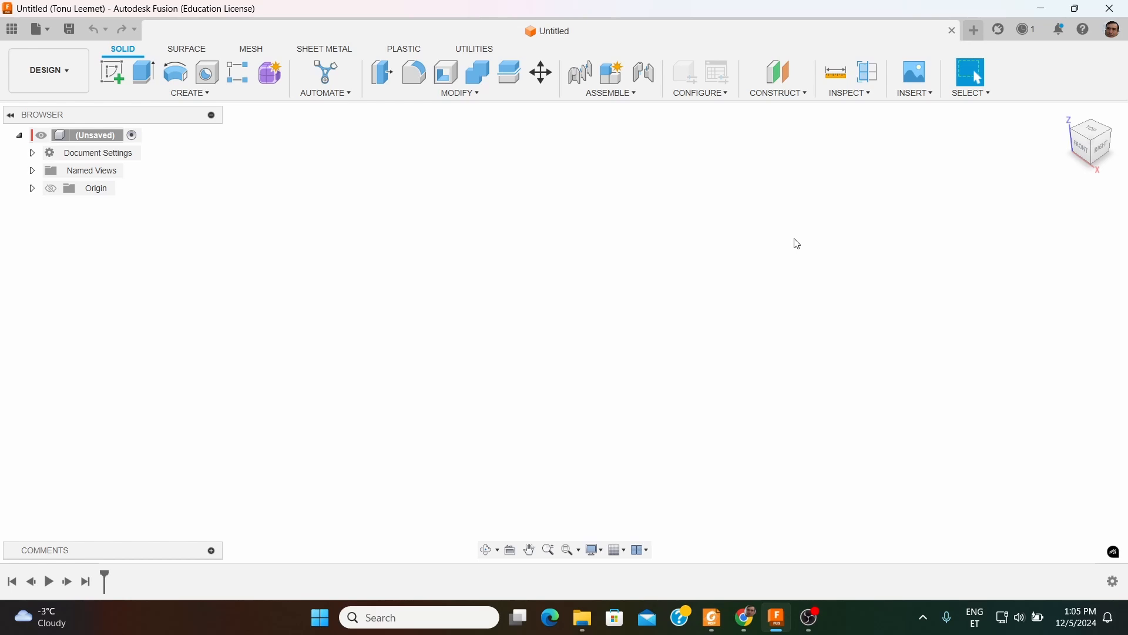
Open the link STEP file from the computer's Downloads folder
left_click(55, 35)
left_click(74, 125)
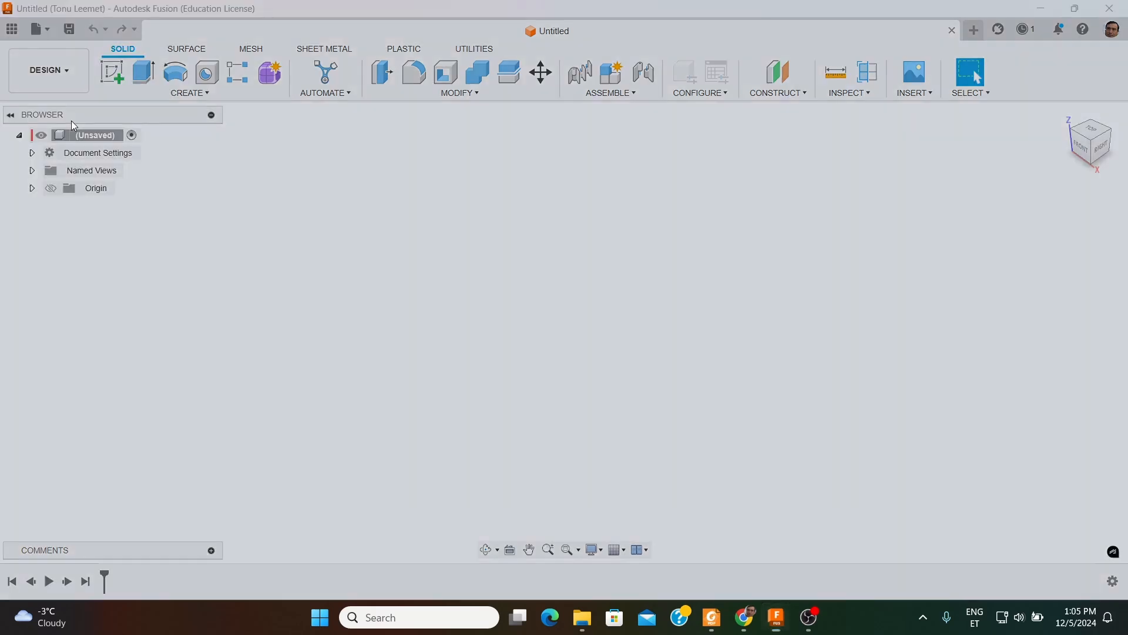
left_click(335, 458)
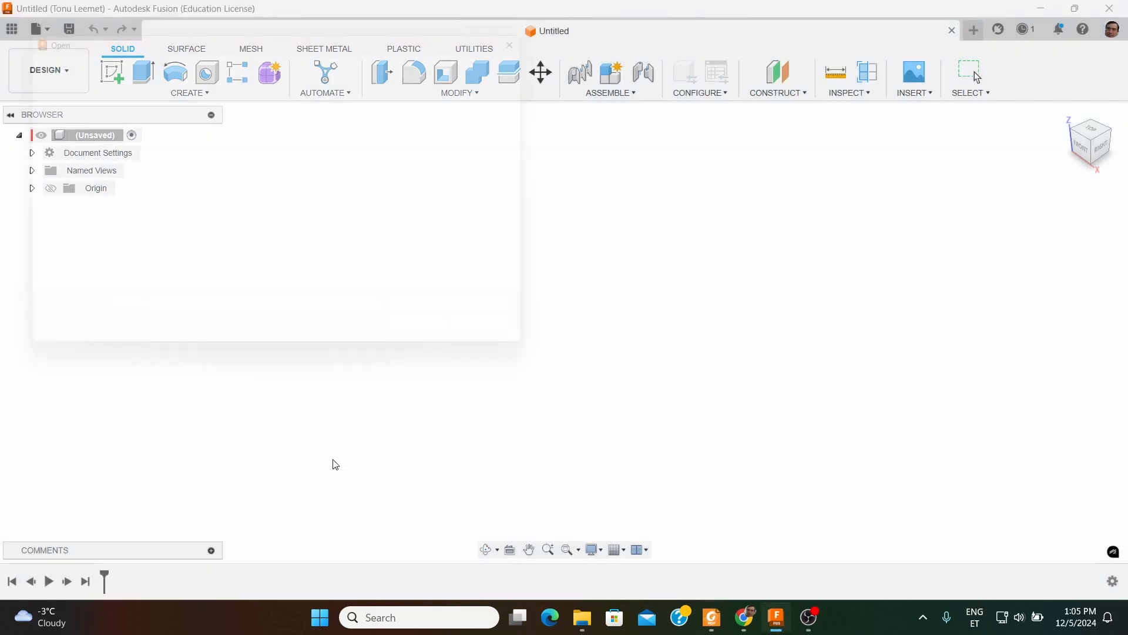
left_click(74, 209)
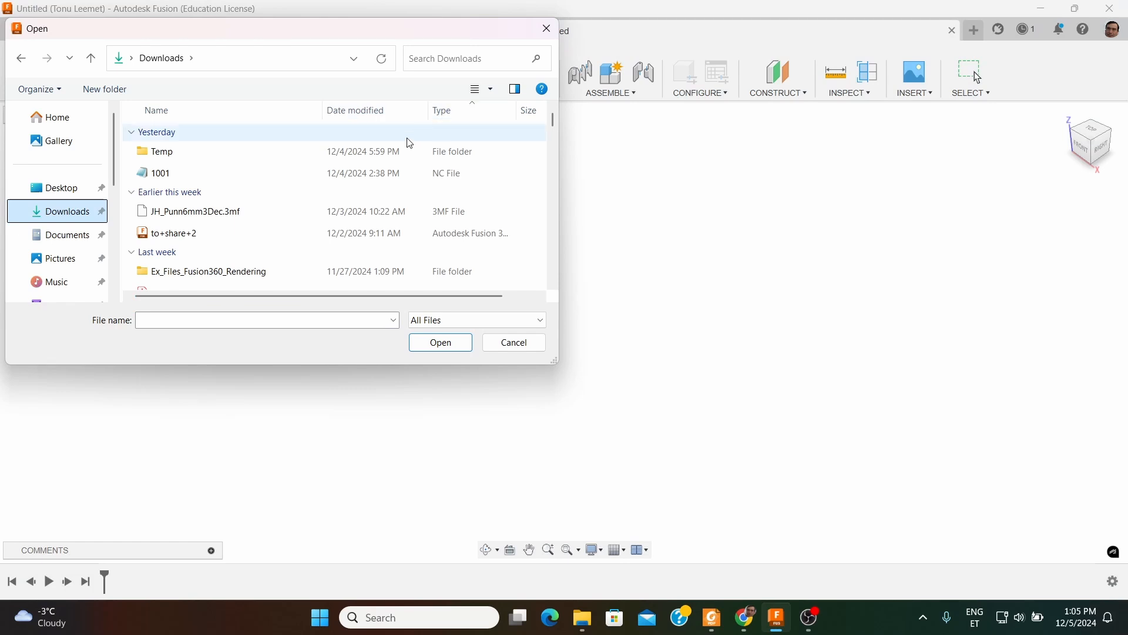
scroll(408, 143, "down", 2)
left_click(233, 200)
left_click(442, 343)
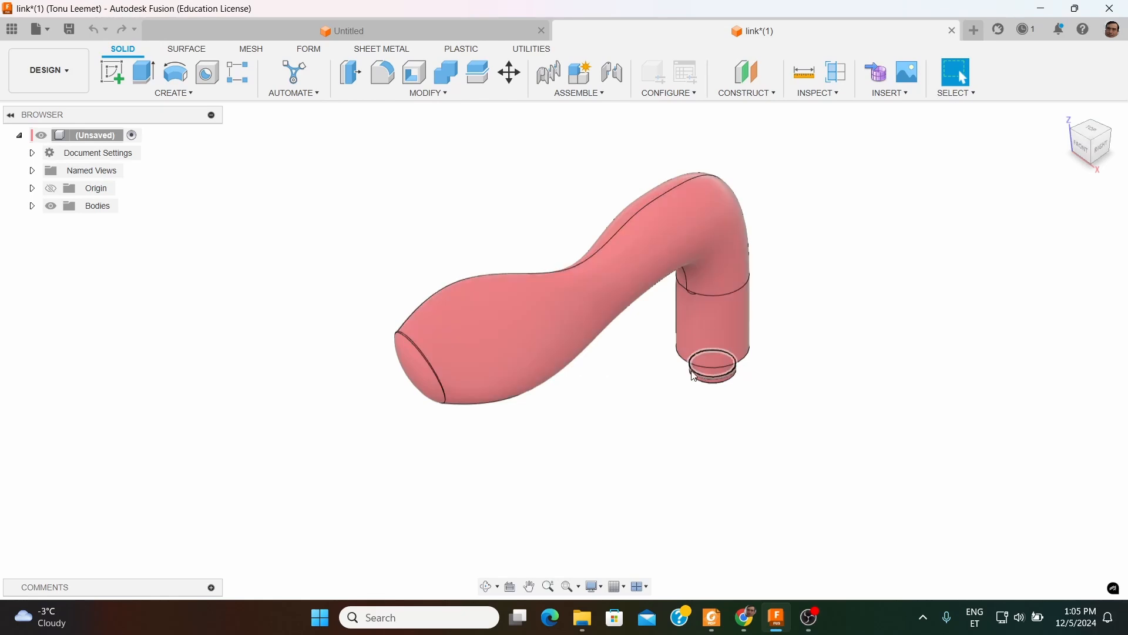
Turn on design history capture for the imported link design
middle_click_drag(685, 370, 652, 368, "shift")
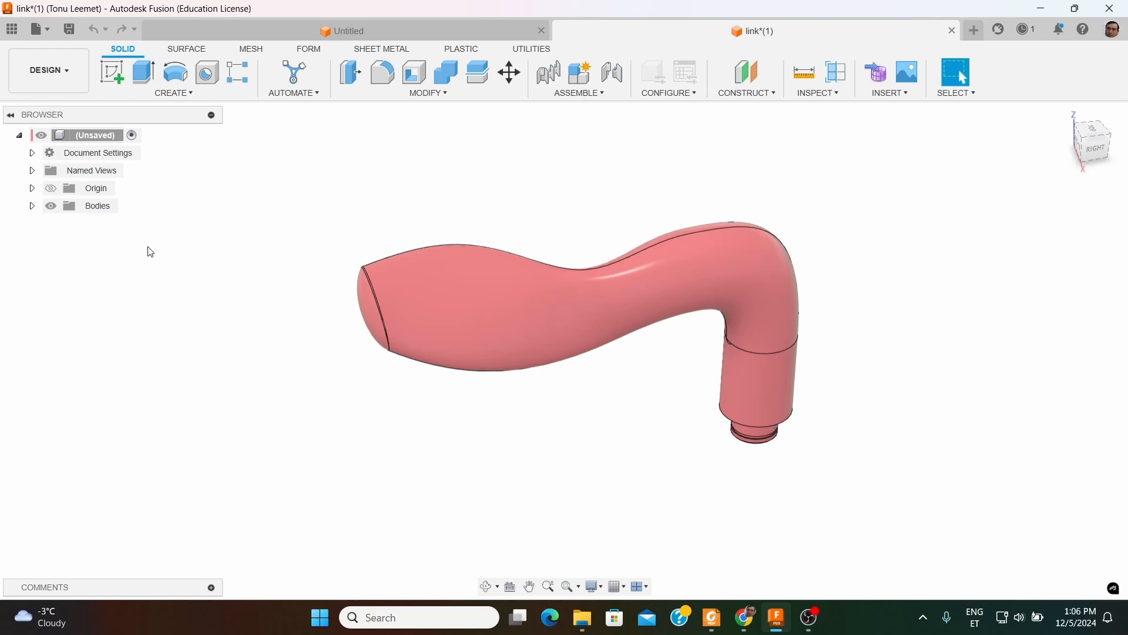
right_click(92, 136)
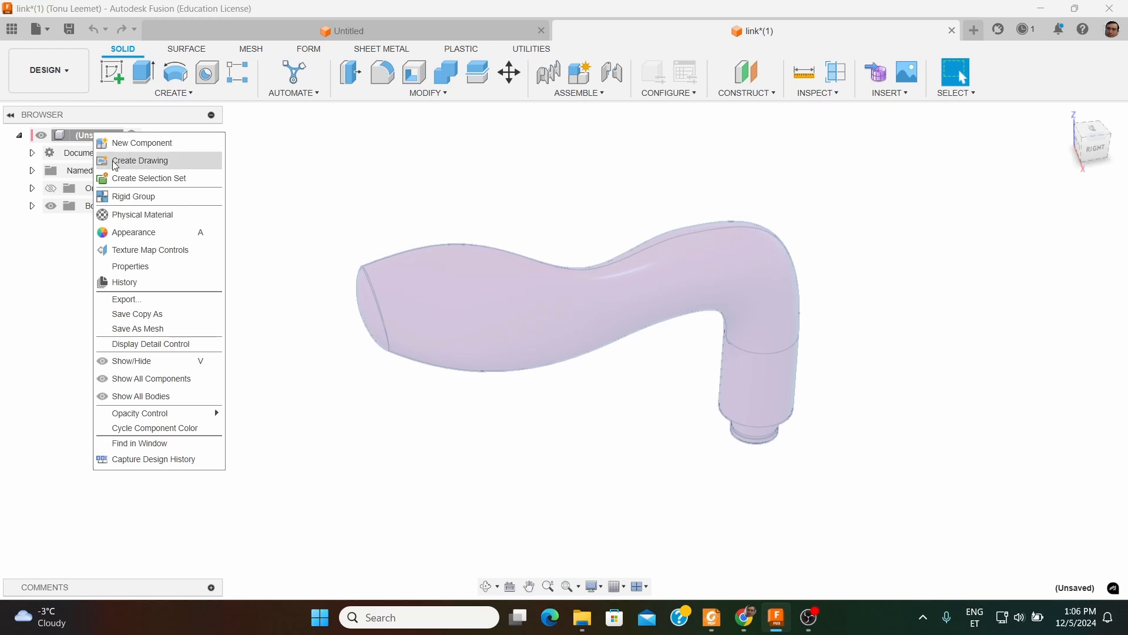
left_click(162, 460)
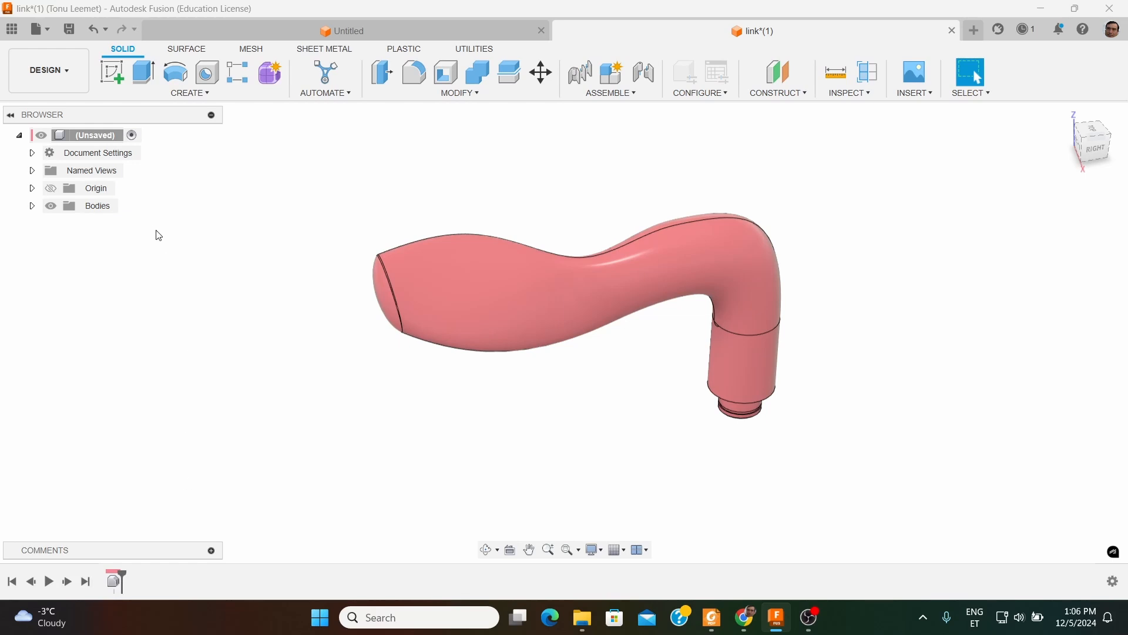
Examine the link's cylindrical connector end, including its grooved collar, inner socket and side hole
middle_click_drag(624, 221, 433, 272, "shift")
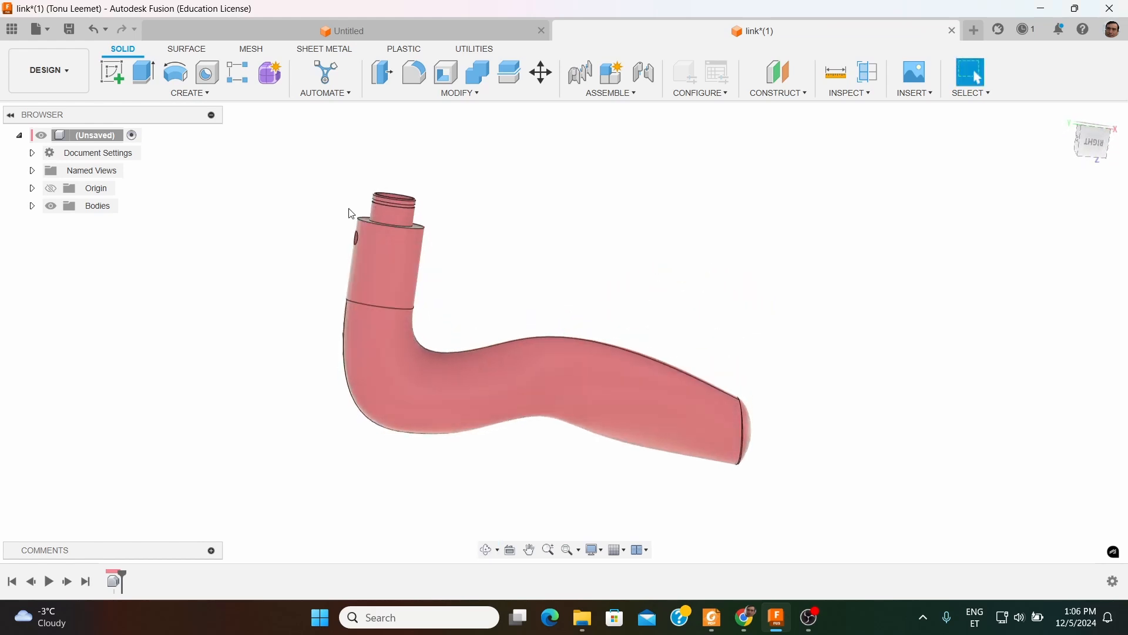
scroll(351, 213, "up", 5)
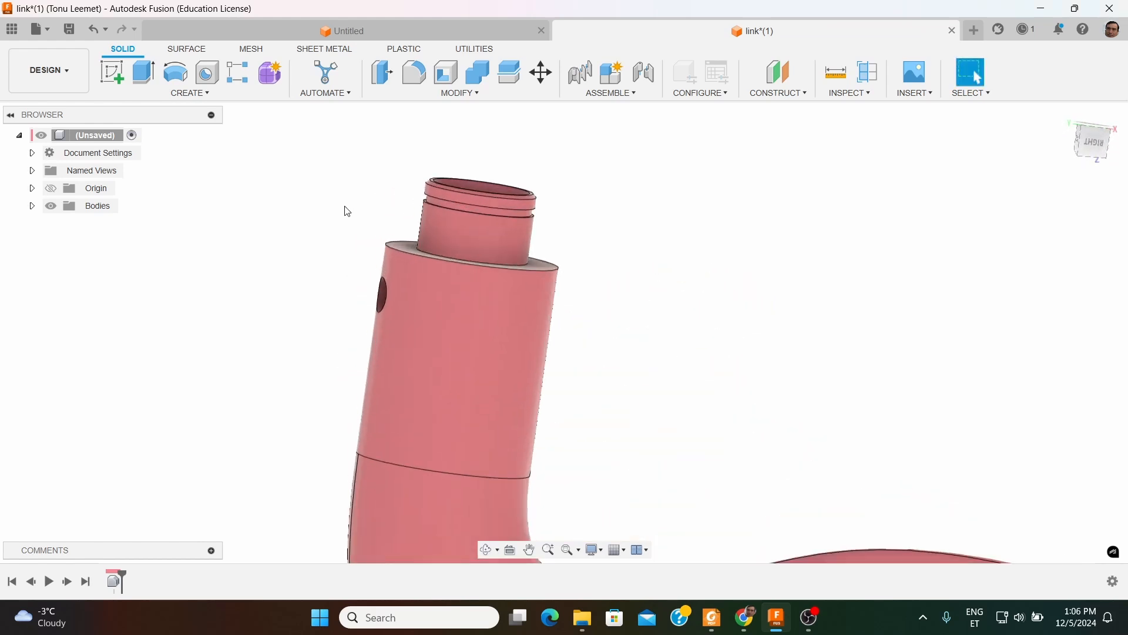
scroll(347, 211, "up", 2)
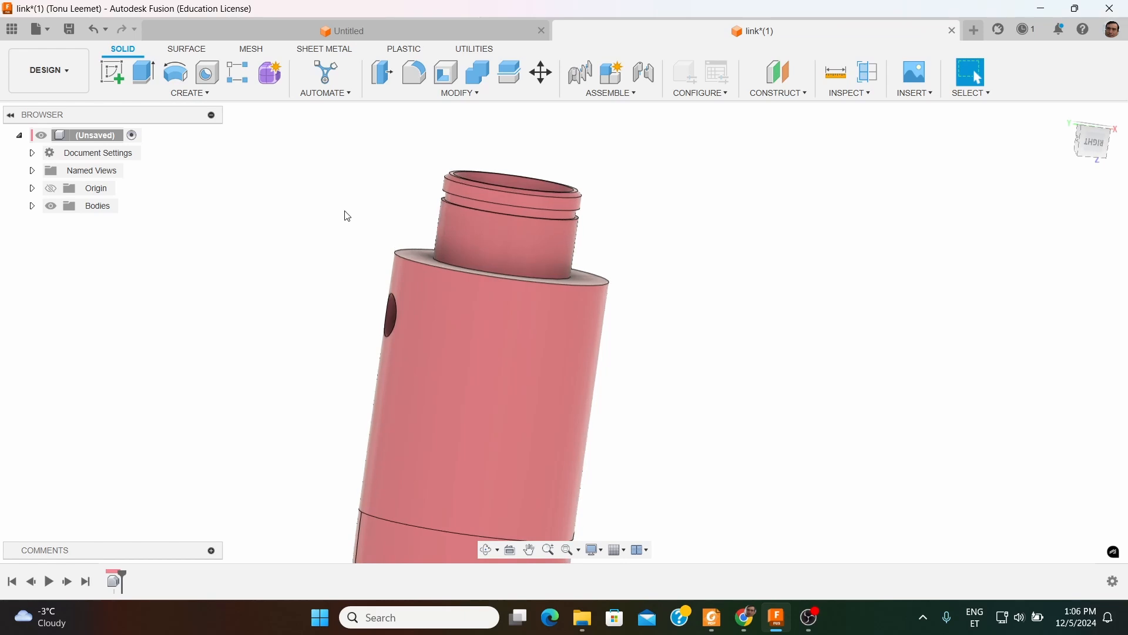
scroll(379, 227, "down", 1)
scroll(362, 196, "up", 1)
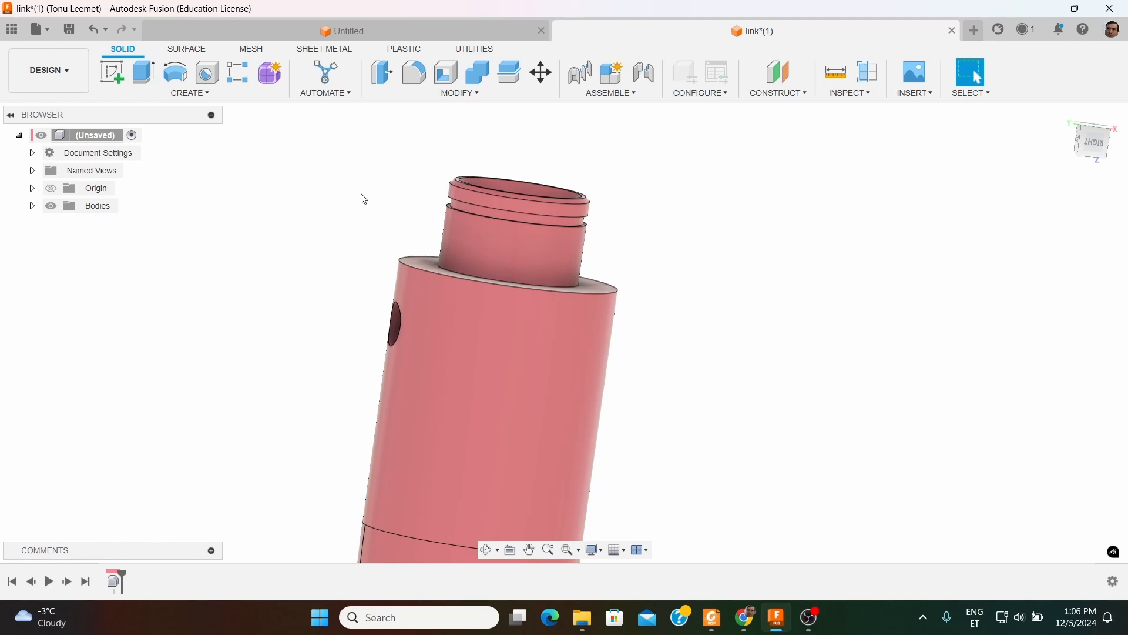
scroll(481, 202, "up", 1)
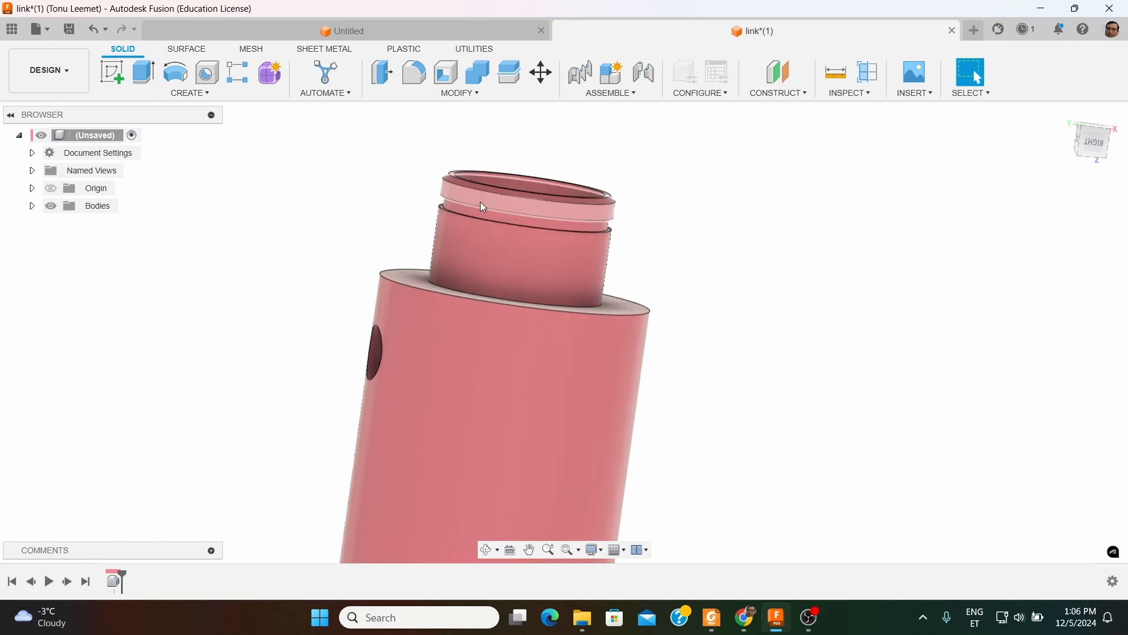
middle_click_drag(450, 280, 436, 265, "shift")
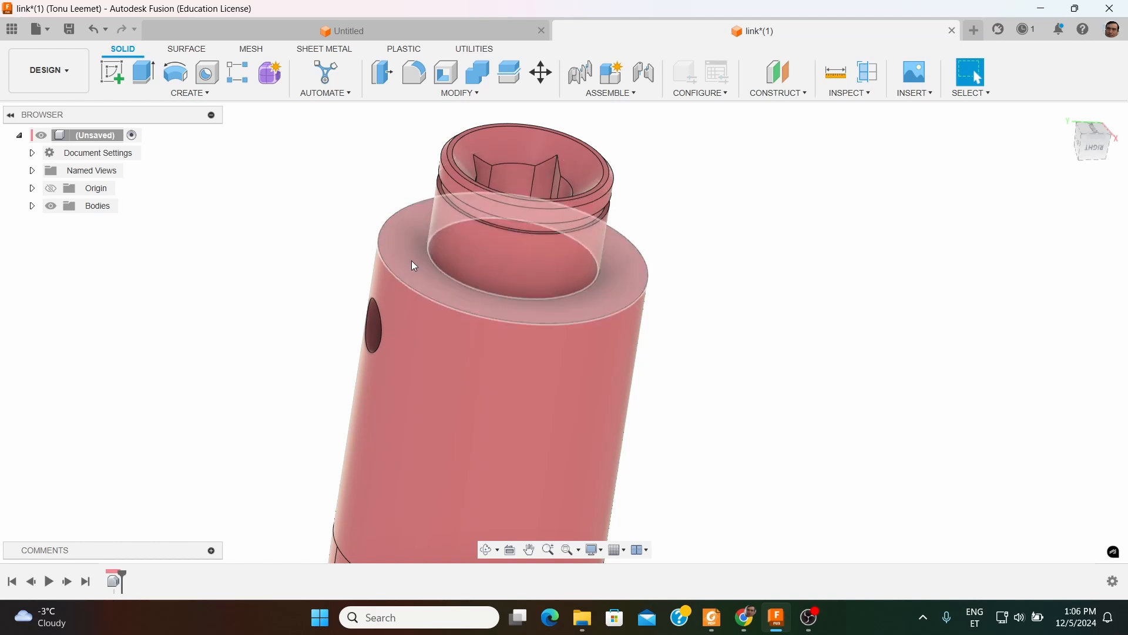
middle_click_drag(551, 280, 561, 249)
scroll(562, 251, "up", 2)
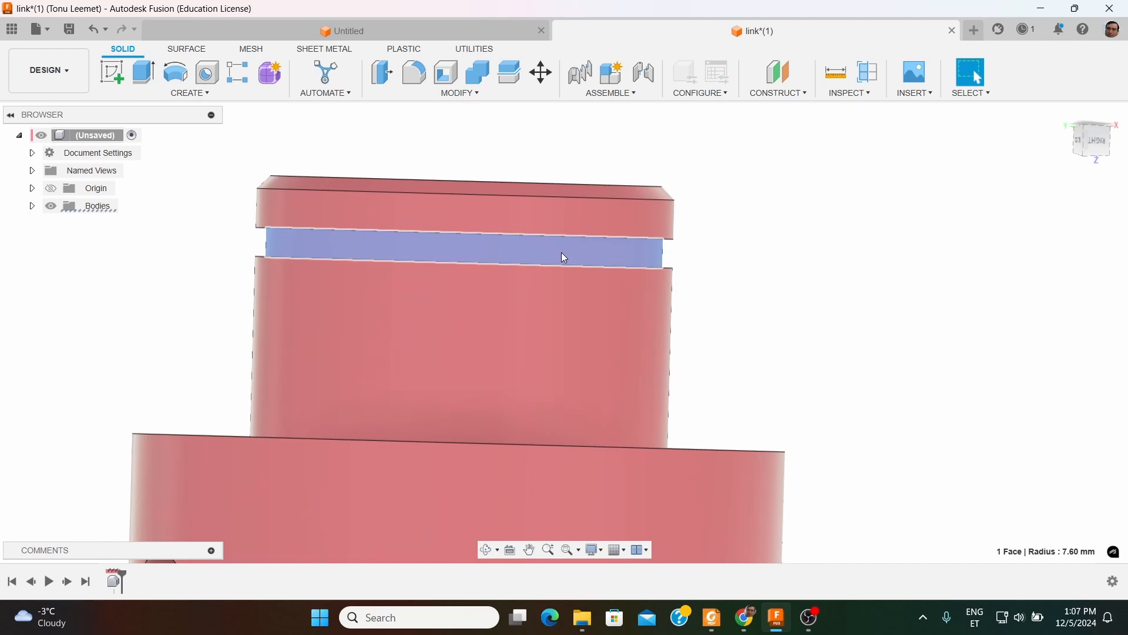
scroll(564, 247, "down", 6)
middle_click_drag(452, 273, 536, 347, "shift")
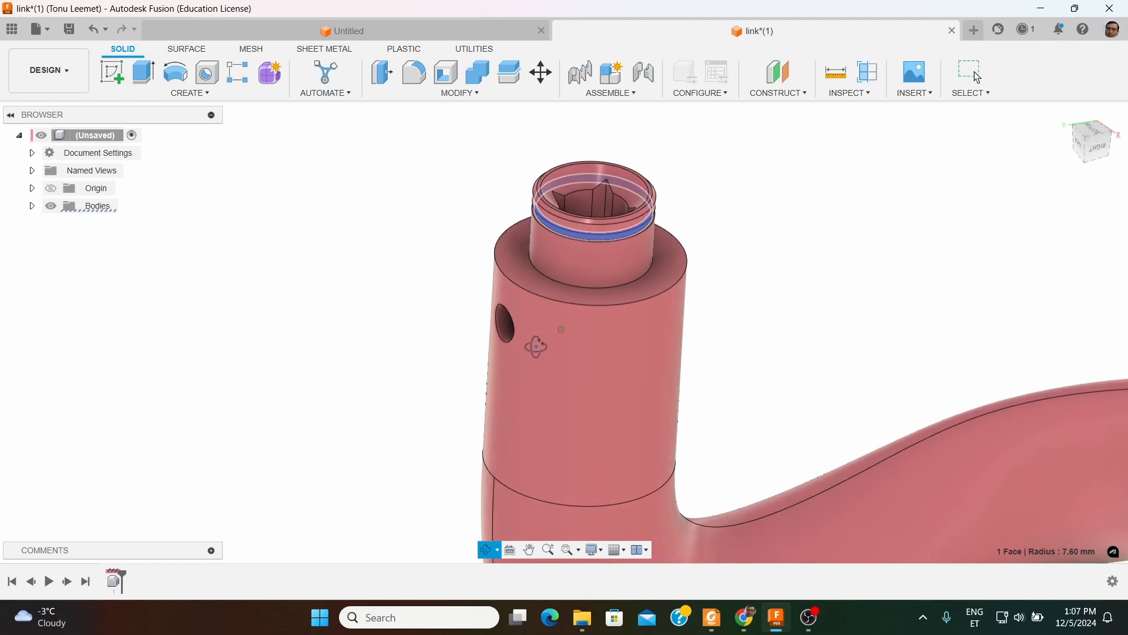
scroll(325, 312, "down", 3)
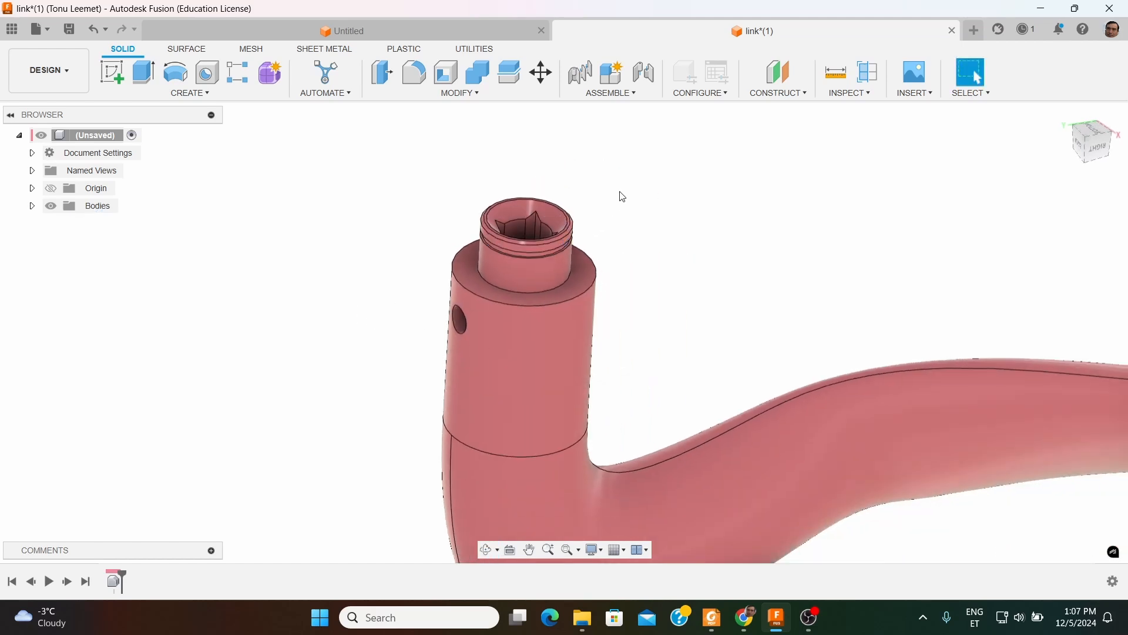
scroll(184, 305, "down", 2)
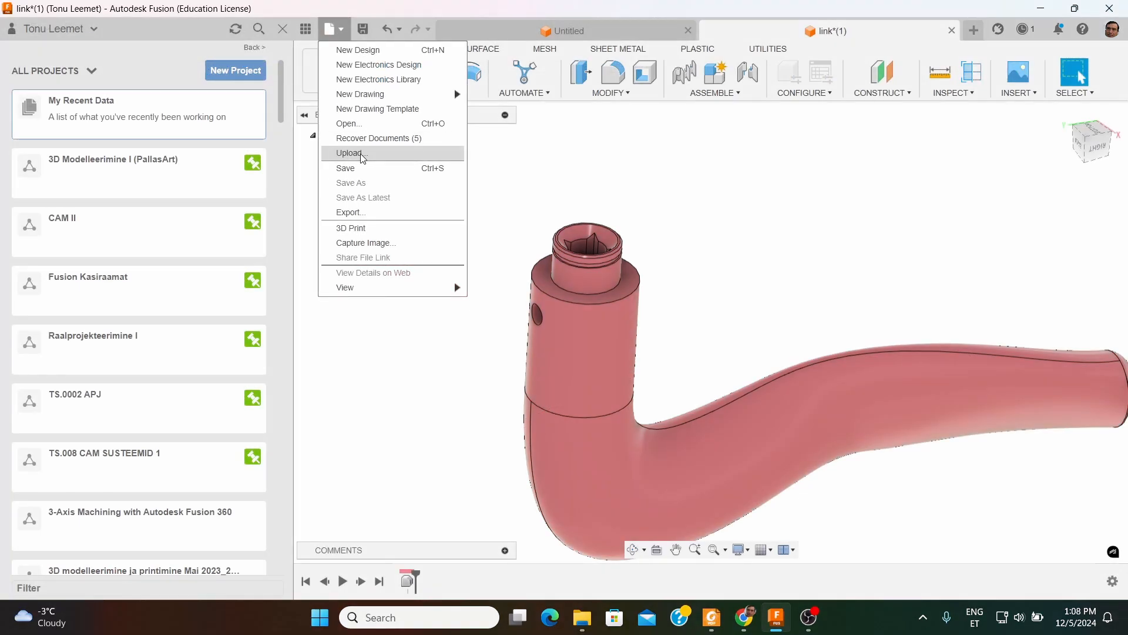
Start a cloud upload and choose the link_valumudel_unscaled STEP file from the Downloads folder
left_click(360, 152)
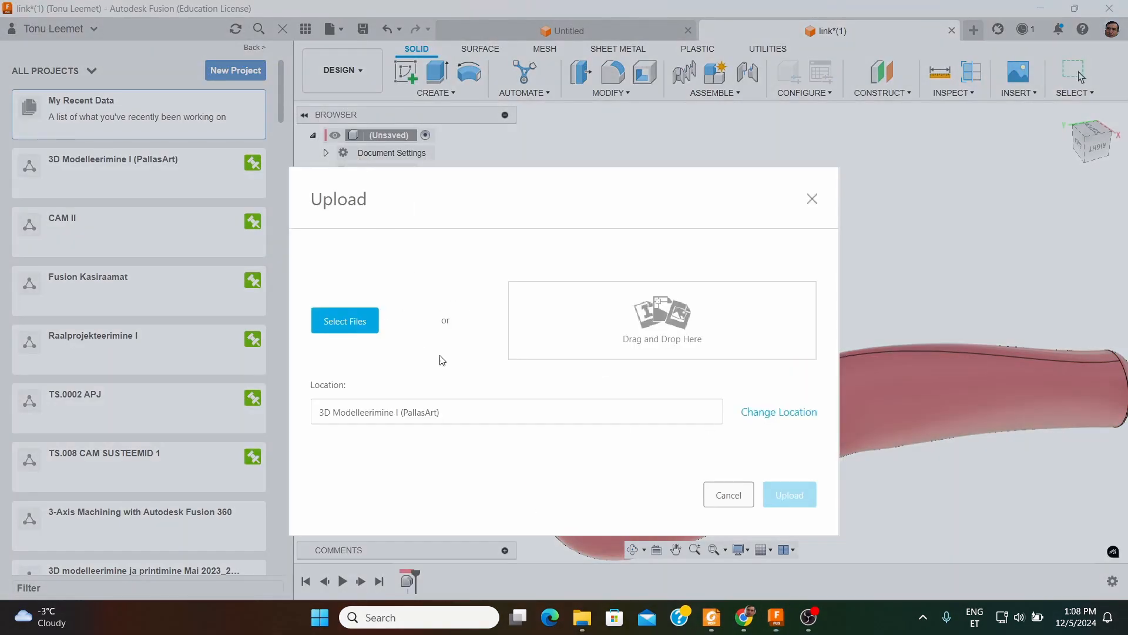
left_click(342, 320)
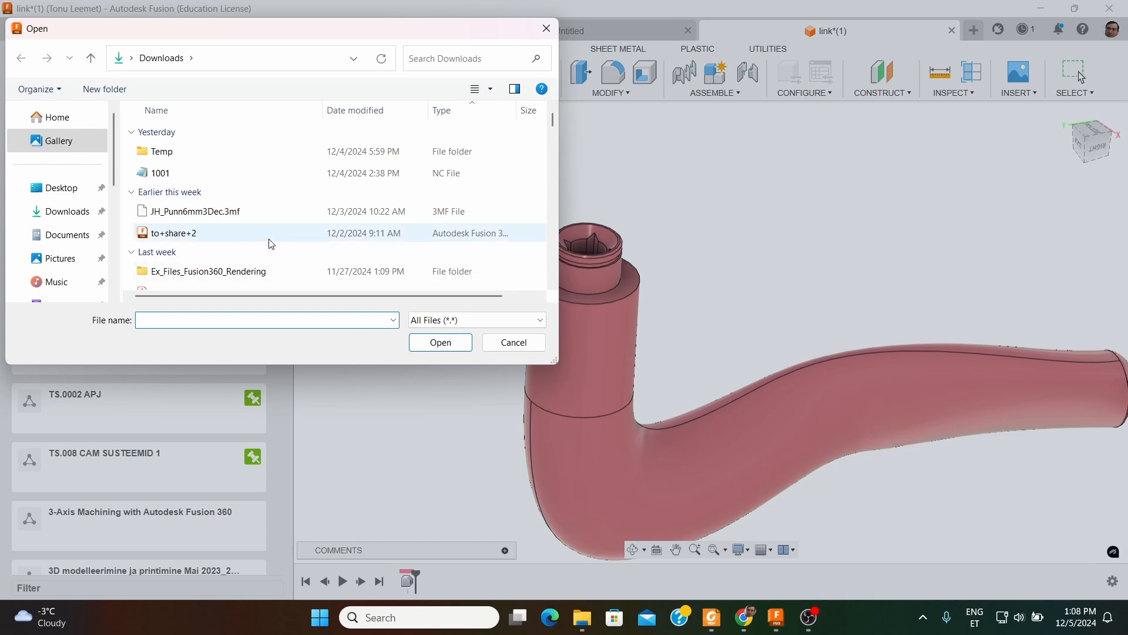
scroll(271, 243, "down", 2)
left_click(270, 219)
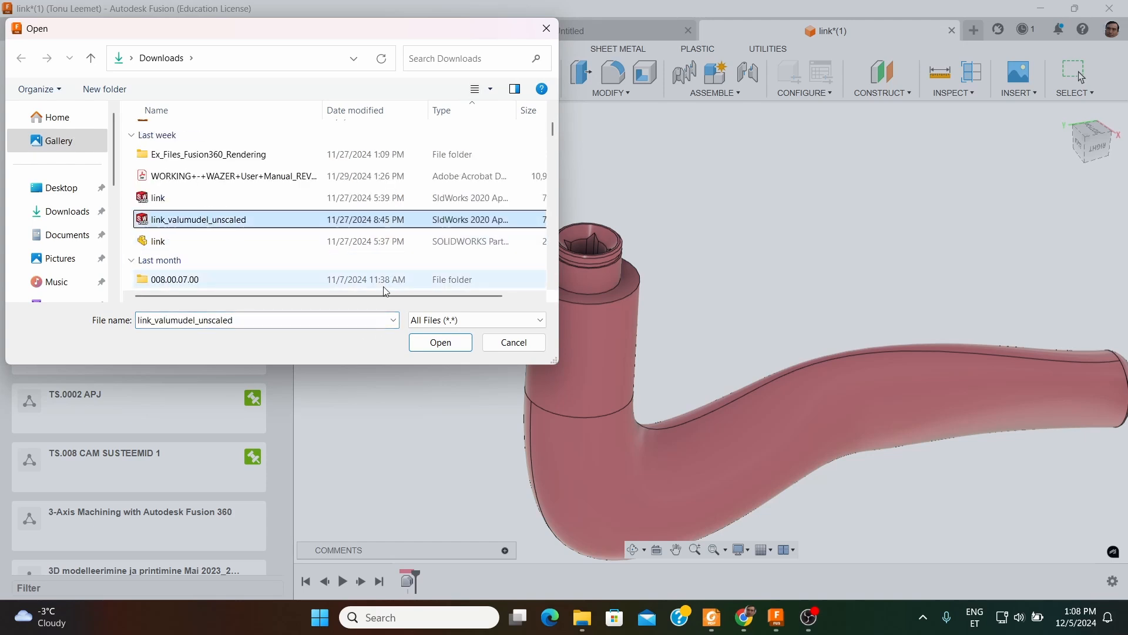
left_click(440, 342)
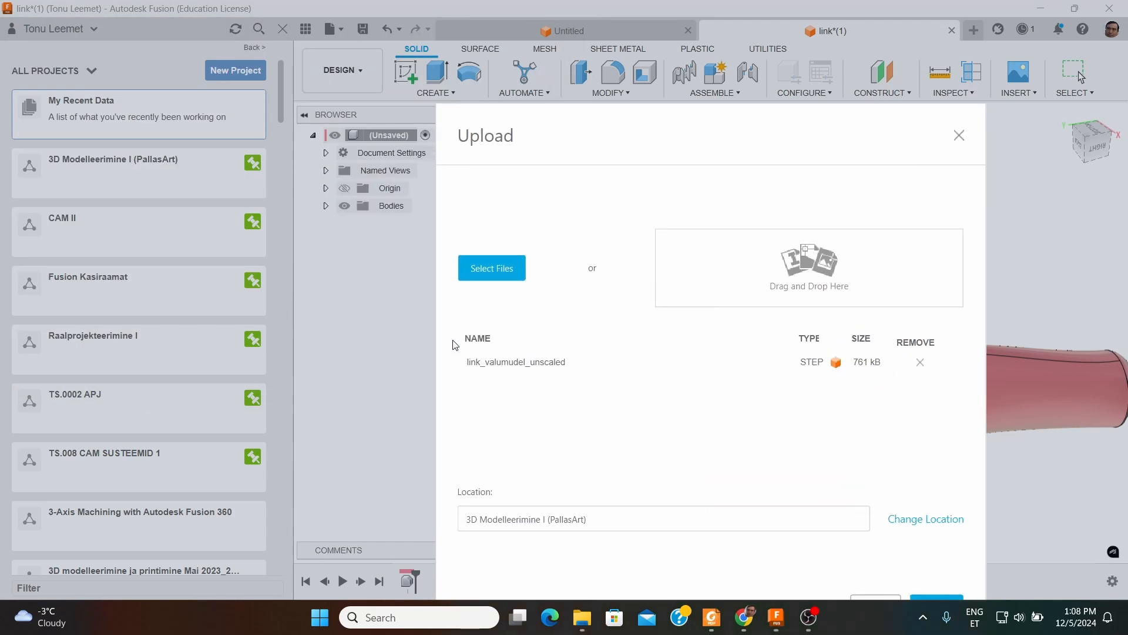
left_click_drag(526, 131, 403, 10)
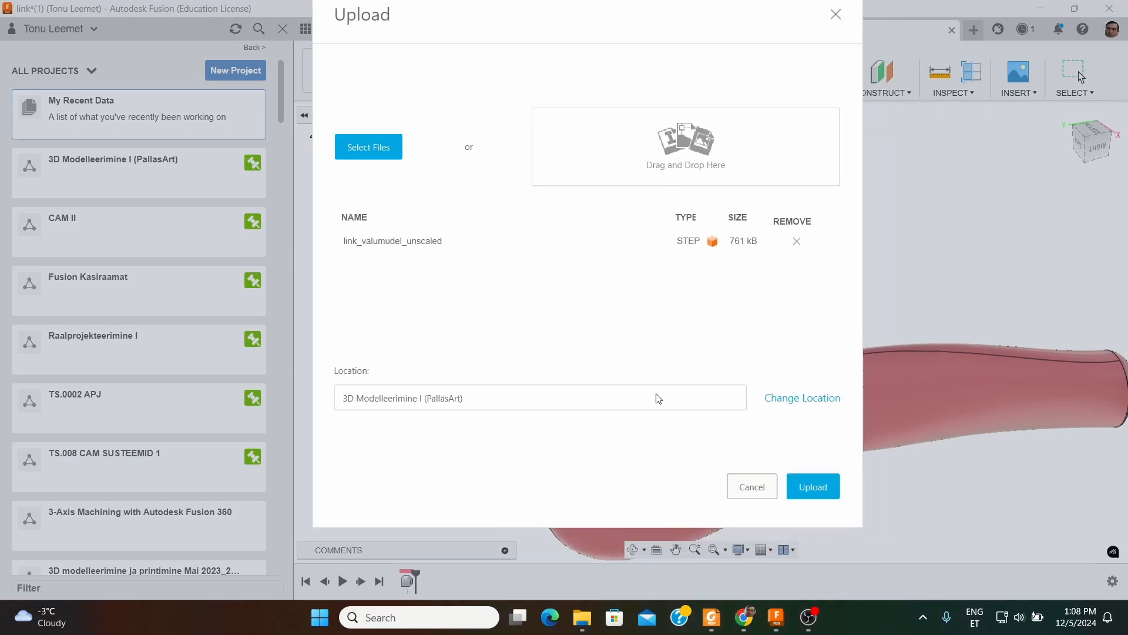
Set the upload location to the TS.008 CAM SUSTEEMID 1 project and upload the file
left_click(792, 400)
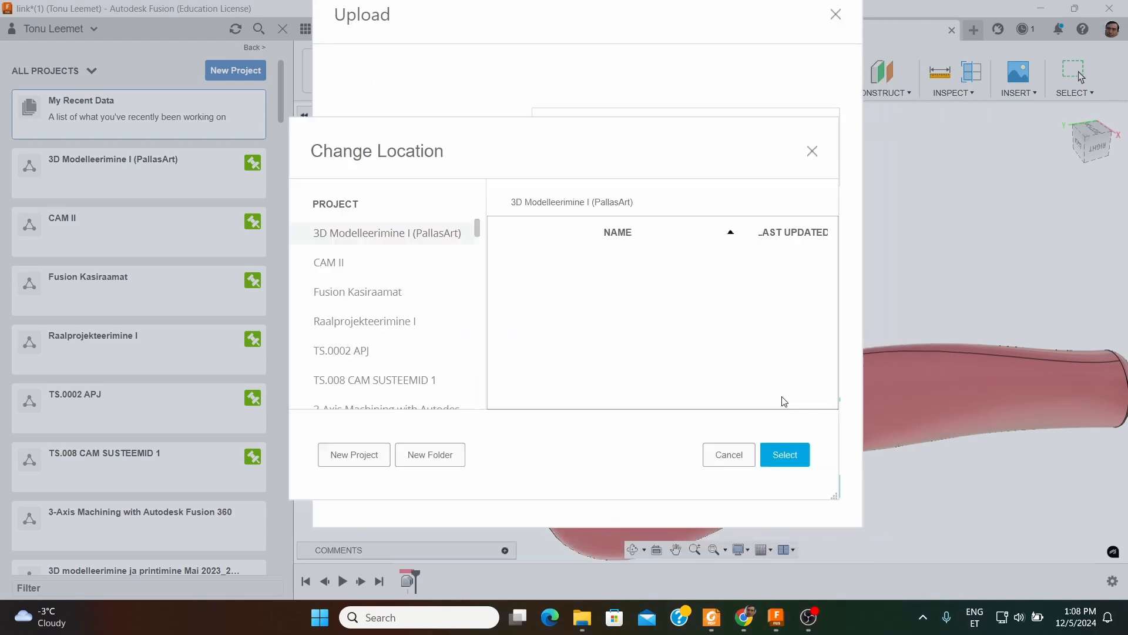
left_click(374, 382)
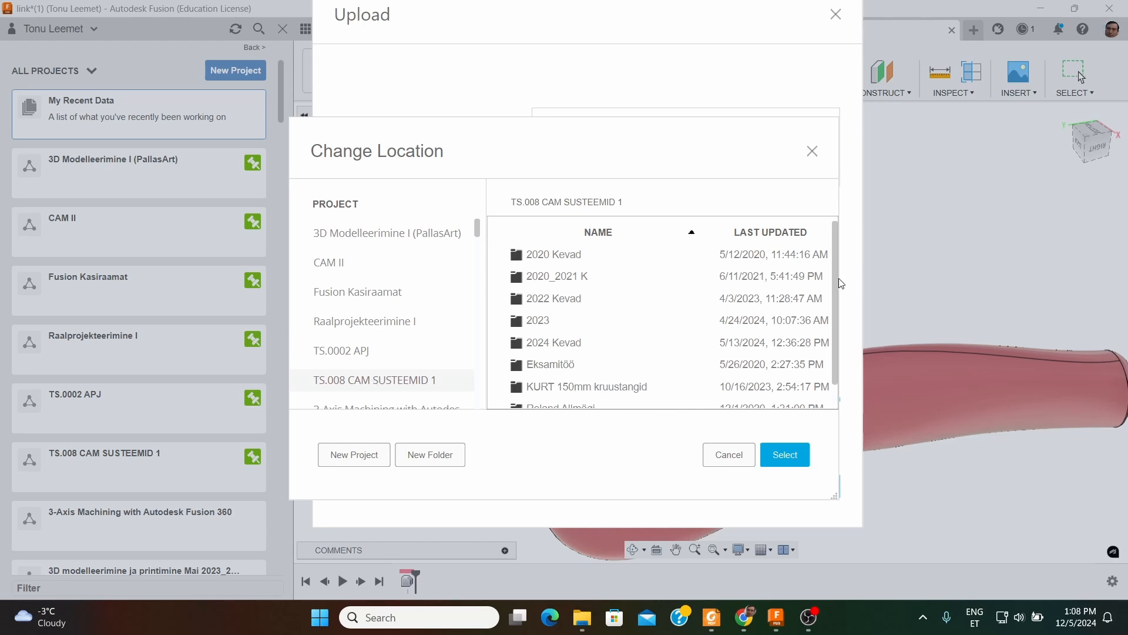
scroll(842, 284, "down", 1)
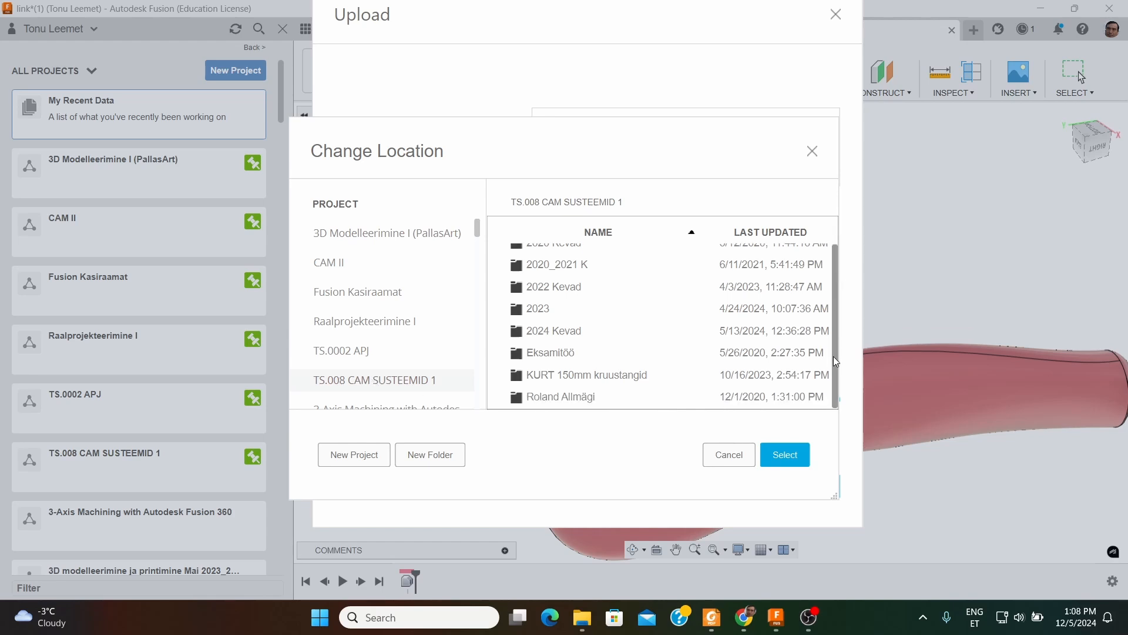
left_click(788, 456)
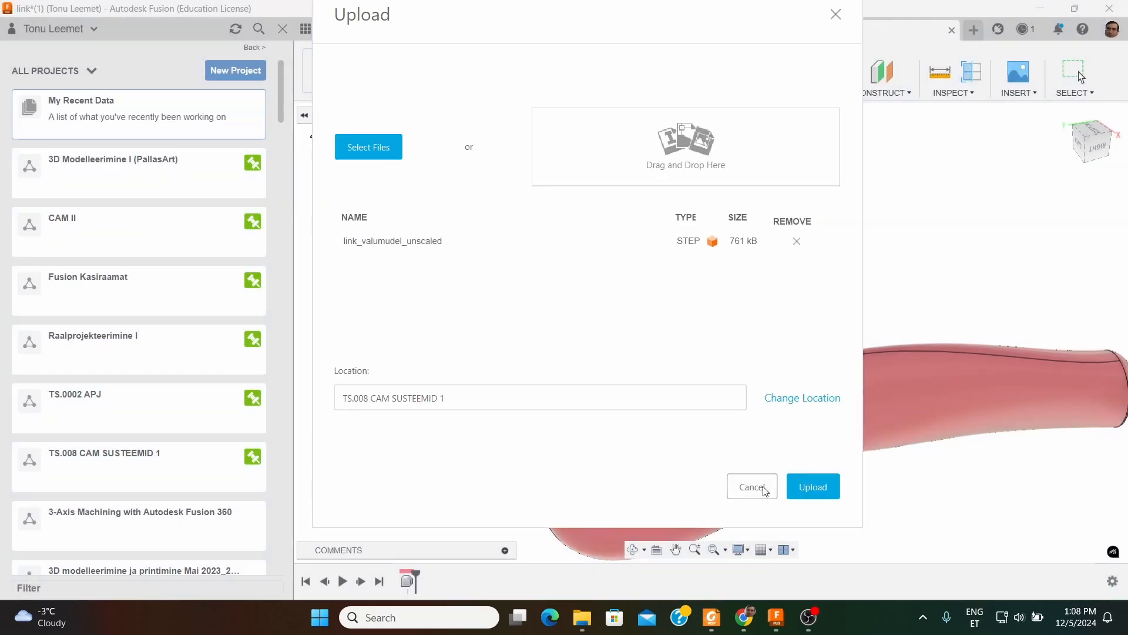
left_click(823, 487)
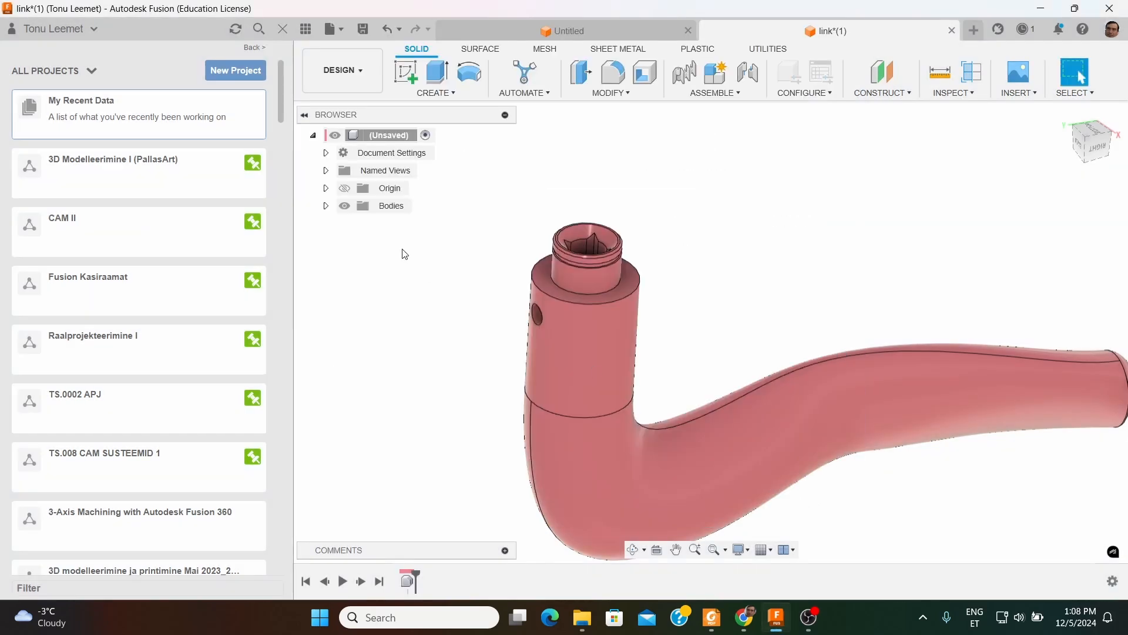
Open the TS.008 CAM SUSTEEMID 1 project and delete the newly uploaded link_valumudel_unscaled duplicate dated 12/5/2024
left_click(157, 453)
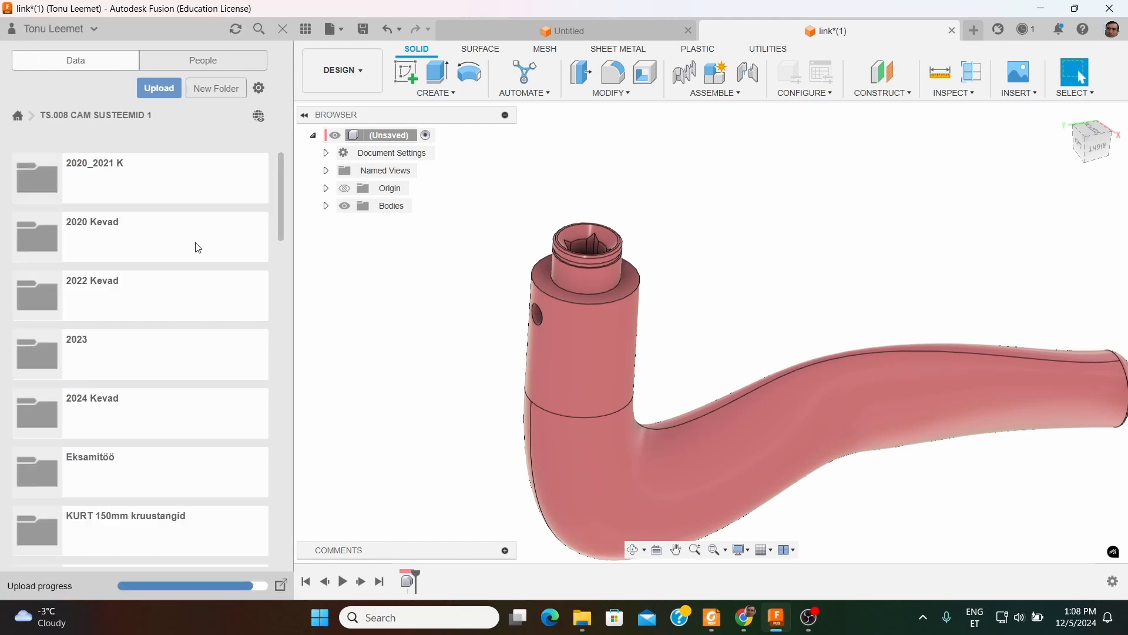
scroll(197, 253, "down", 3)
scroll(200, 256, "down", 5)
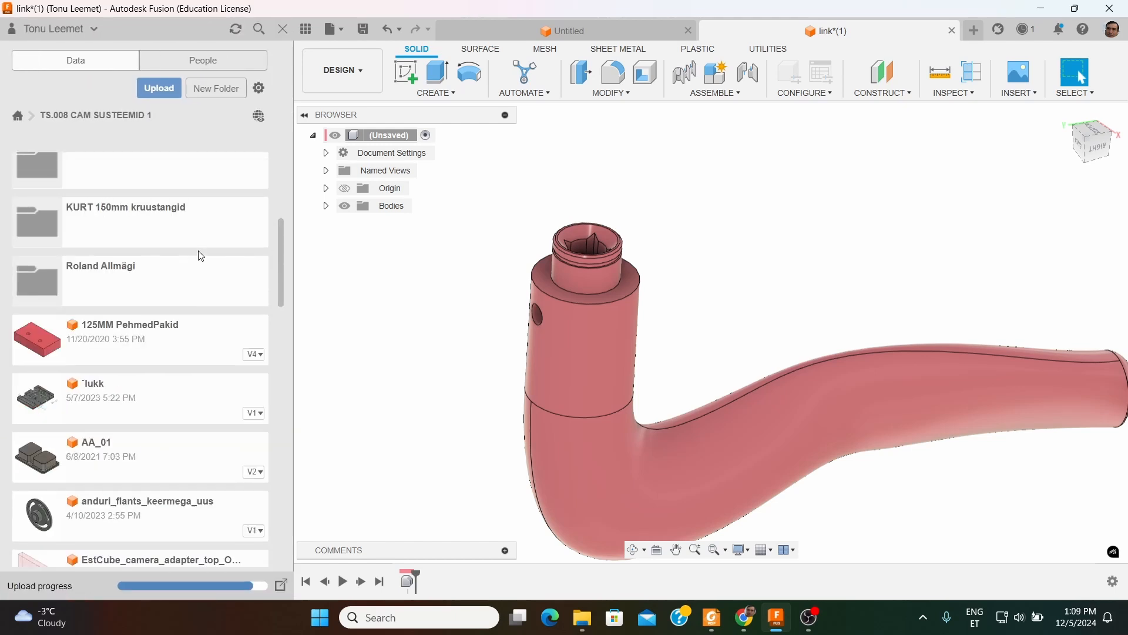
scroll(200, 257, "down", 5)
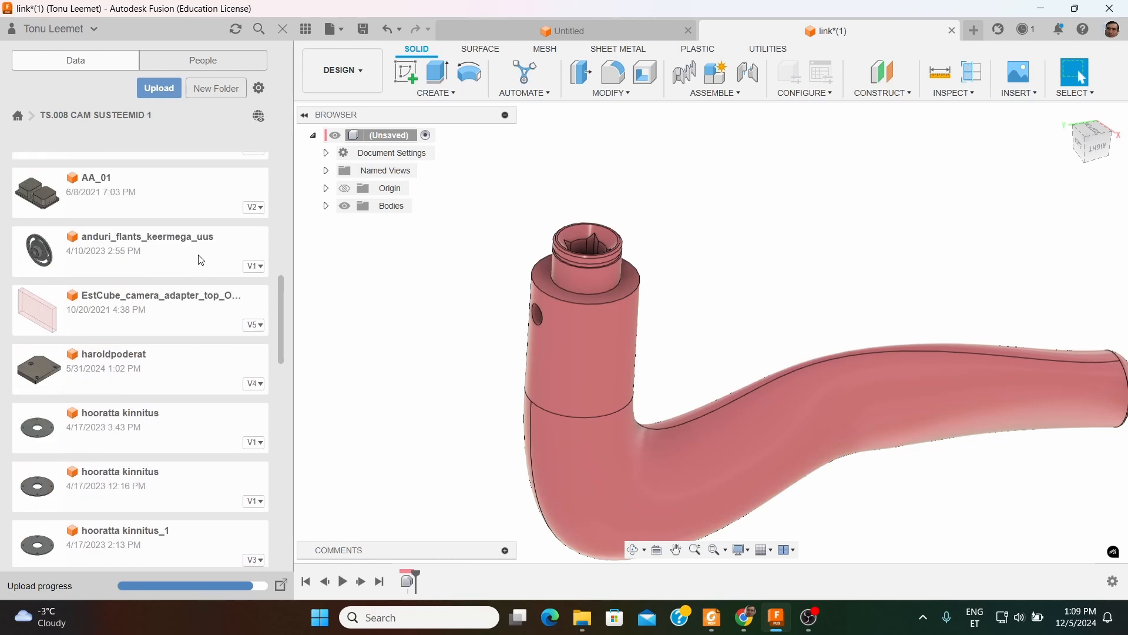
scroll(201, 261, "down", 2)
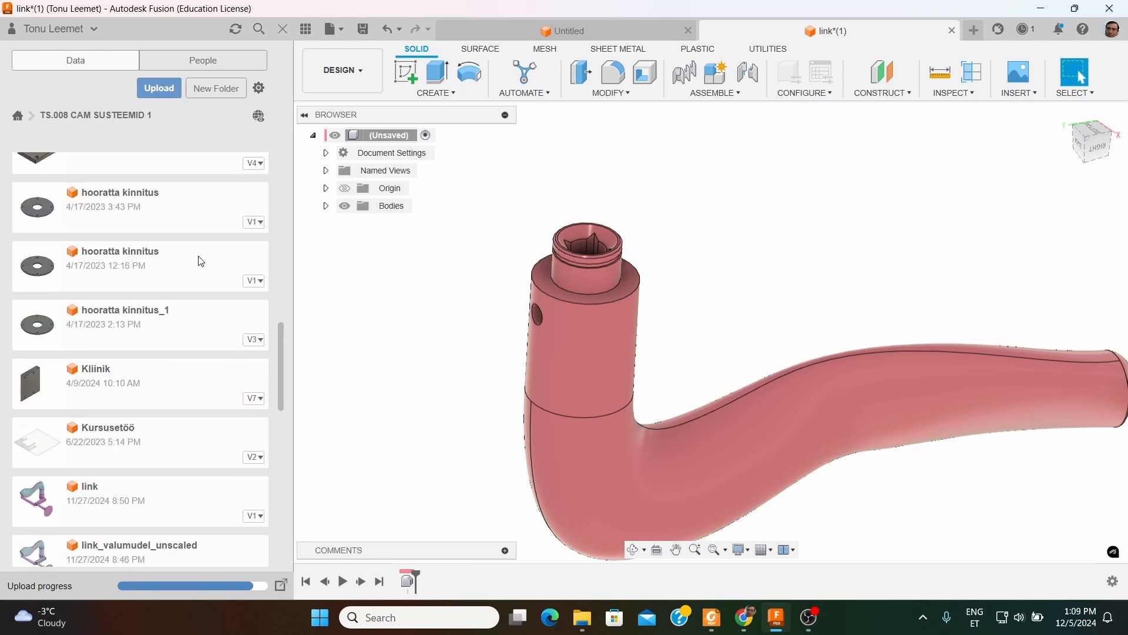
scroll(201, 261, "down", 1)
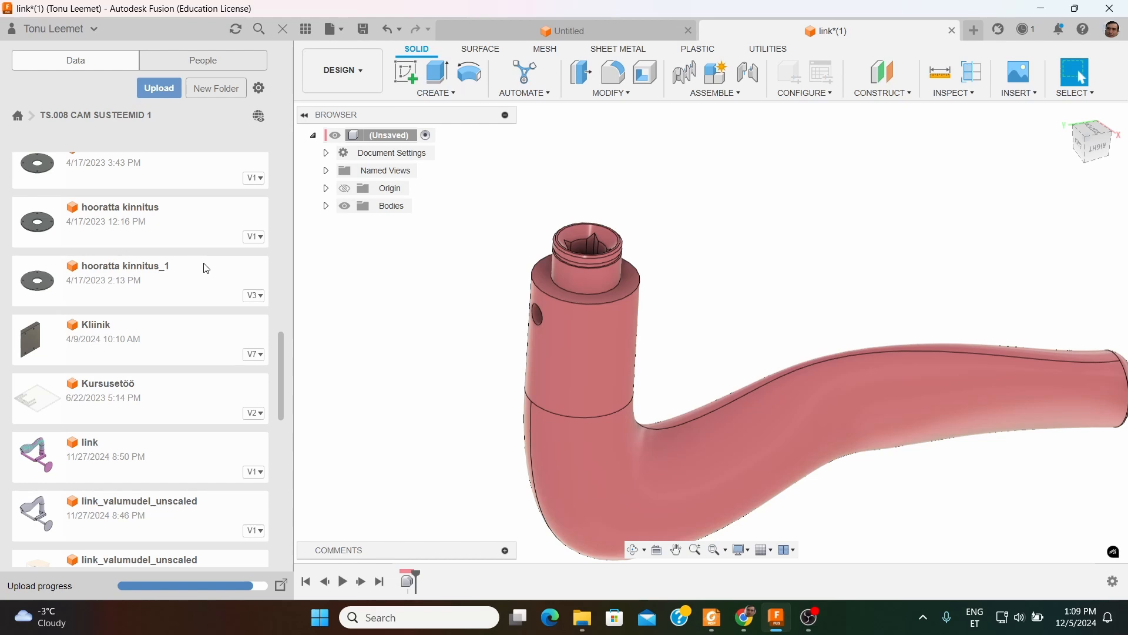
scroll(205, 266, "down", 1)
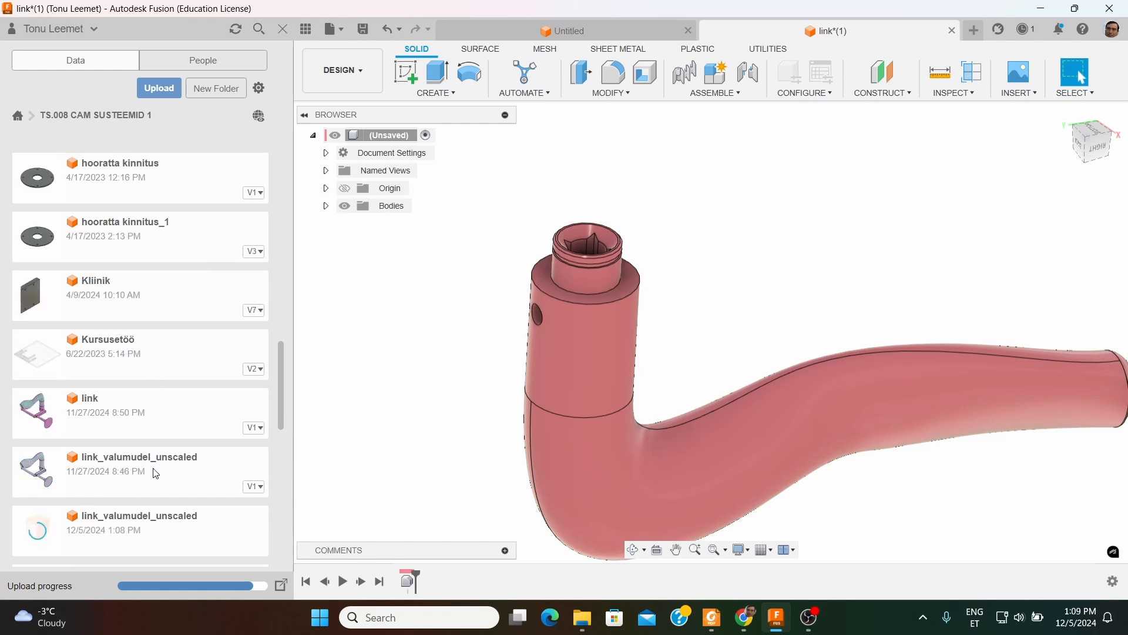
right_click(139, 517)
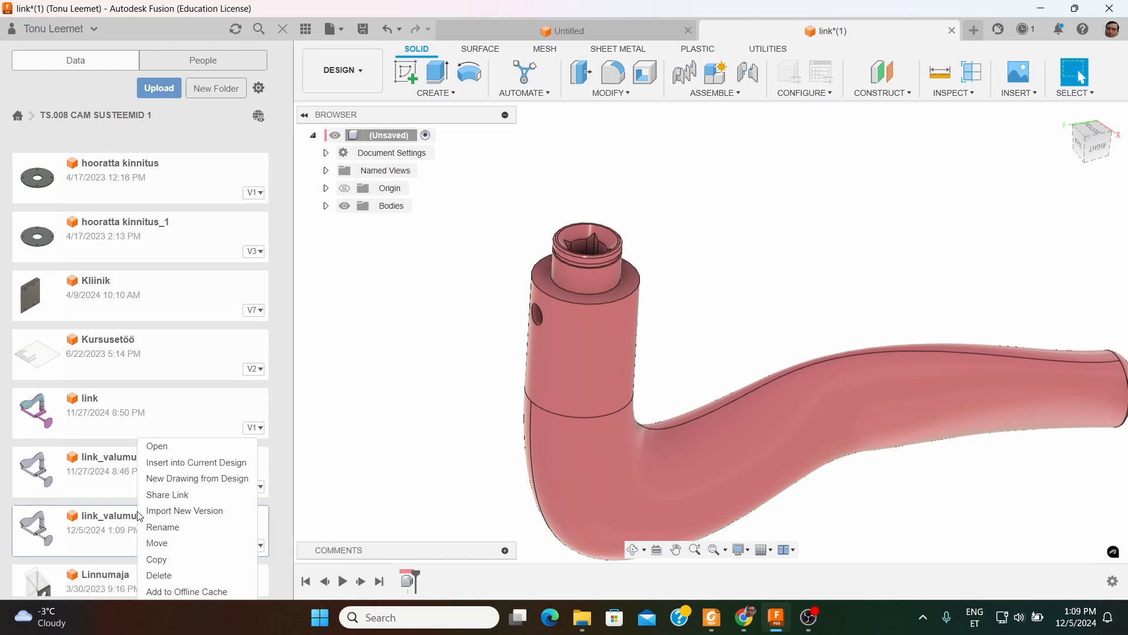
left_click(160, 575)
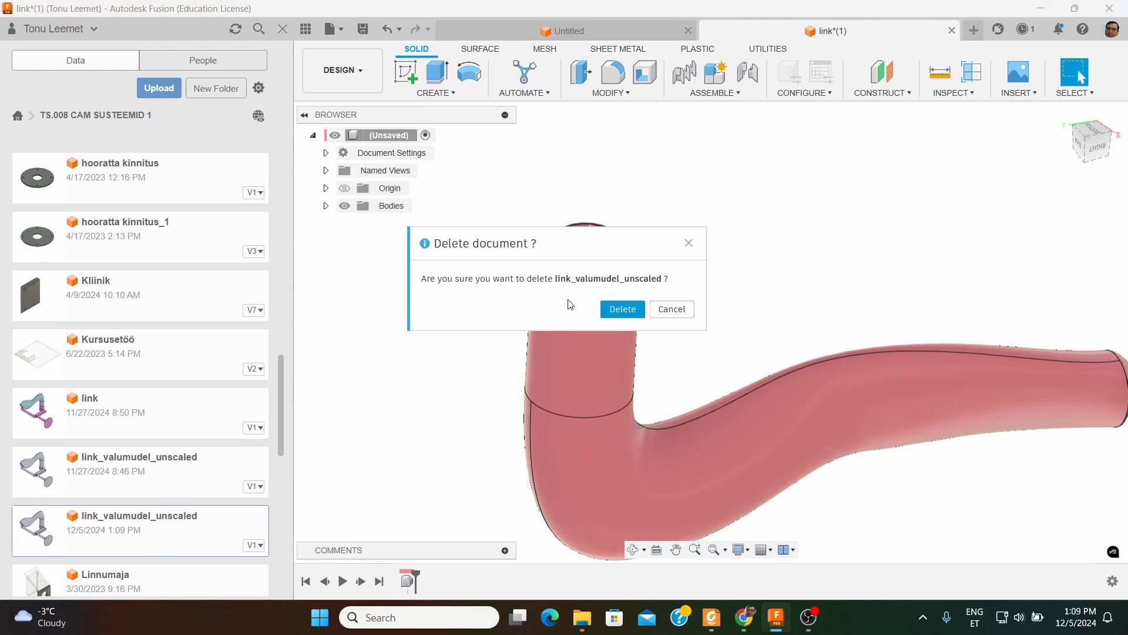
left_click(621, 309)
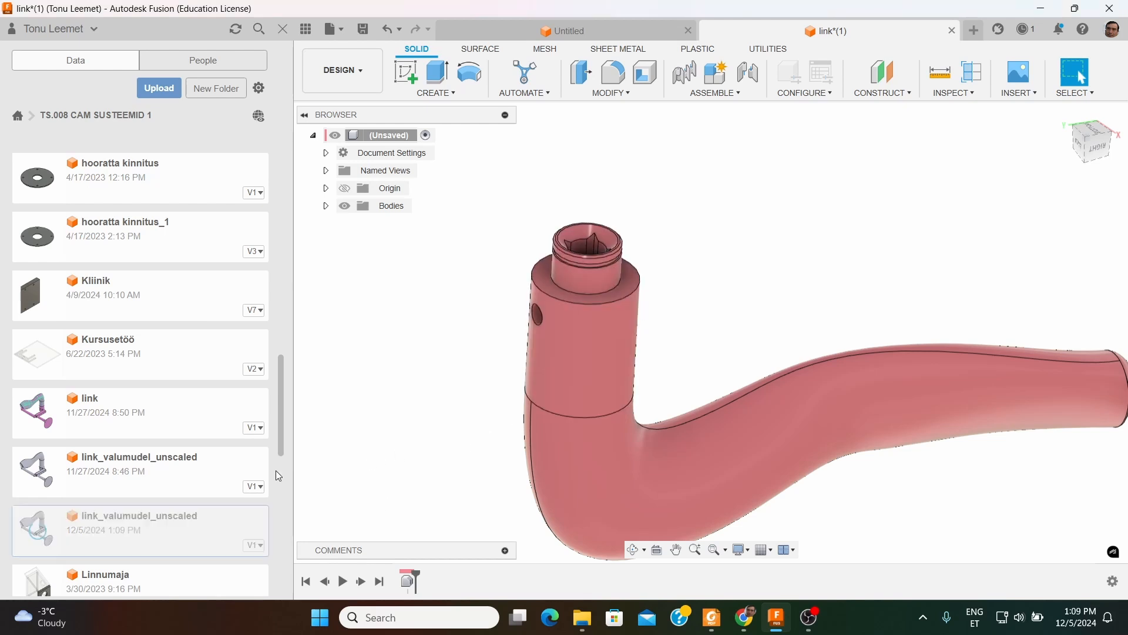
Insert the link_valumudel_unscaled design dated 11/27/2024 into the current design, accepting the default initial position with Ground To Parent on
left_click_drag(281, 188, 315, 422)
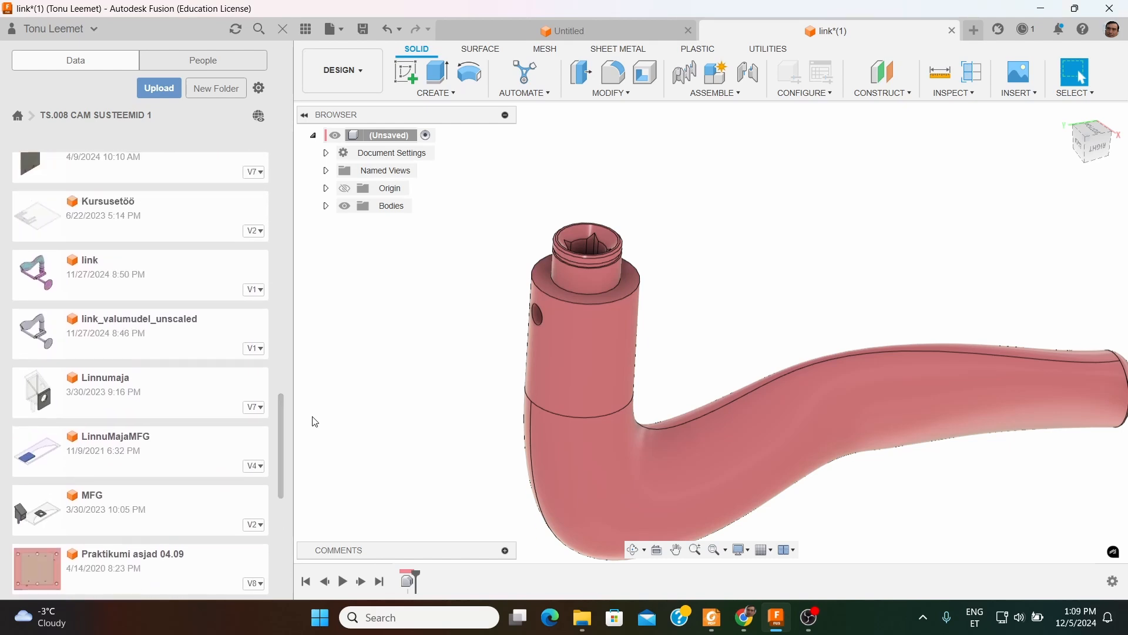
right_click(155, 335)
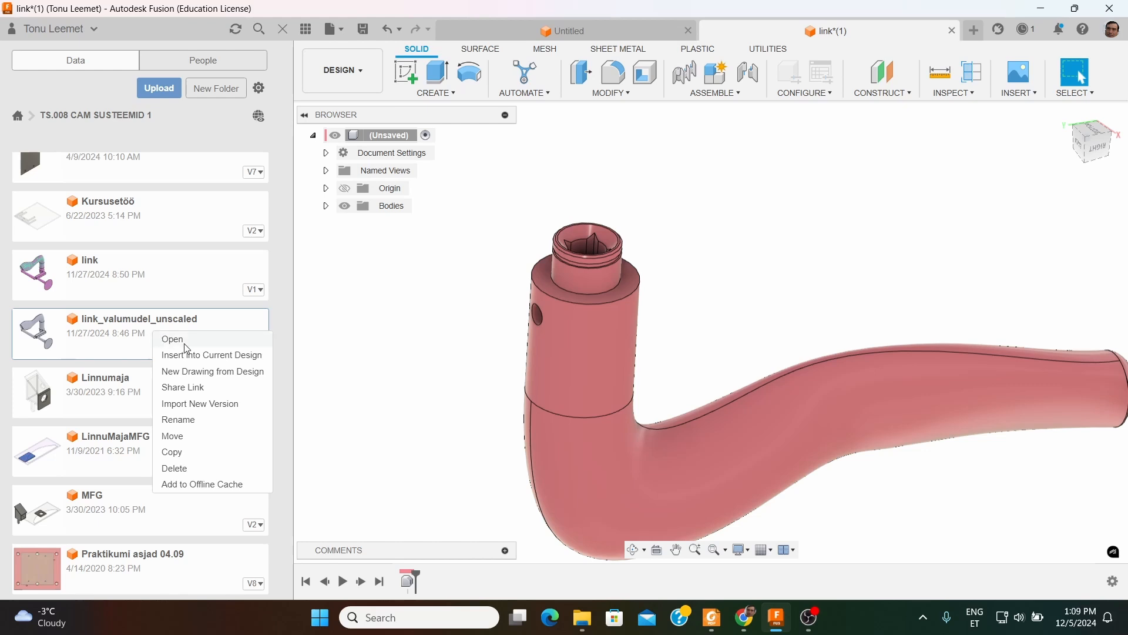
left_click(206, 357)
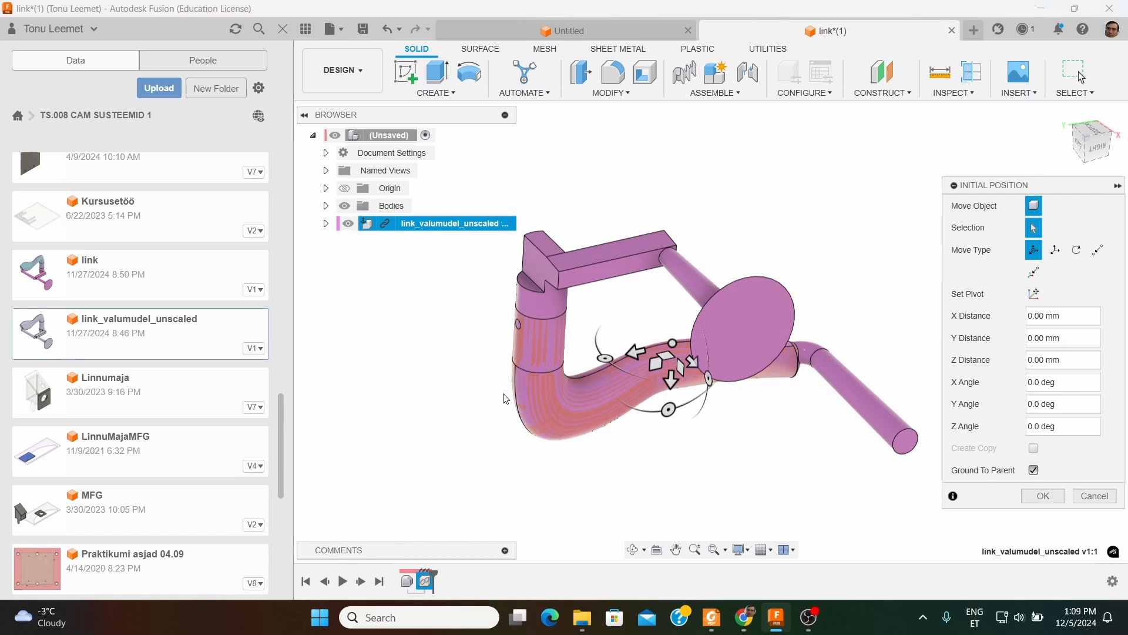
left_click(282, 28)
scroll(472, 349, "up", 2)
middle_click_drag(536, 383, 563, 276, "shift")
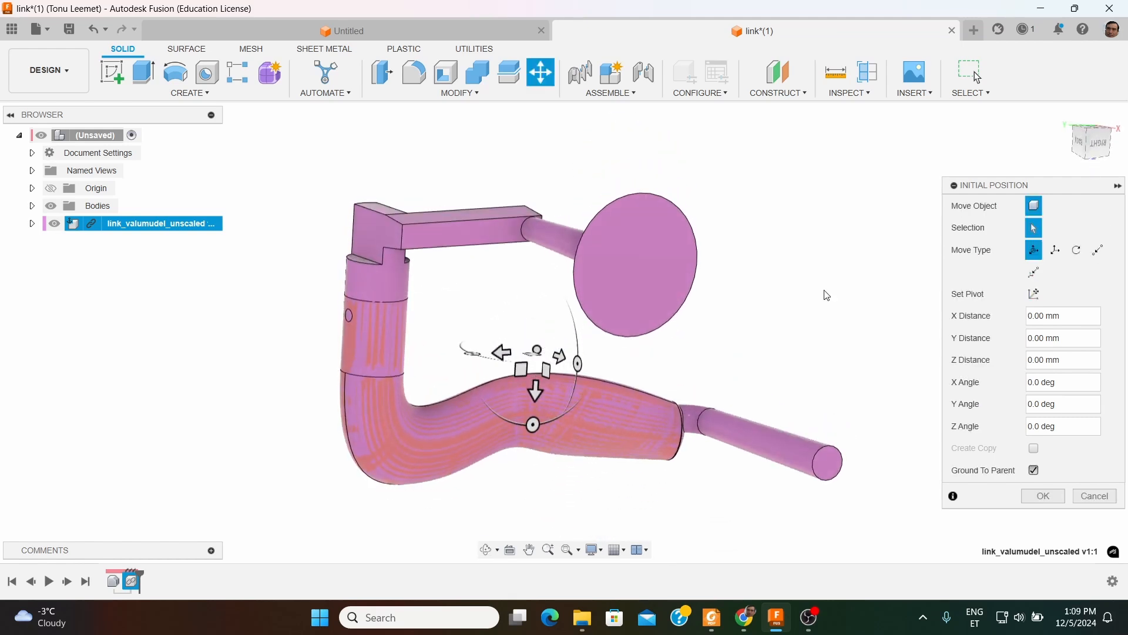
left_click_drag(1044, 193, 866, 139)
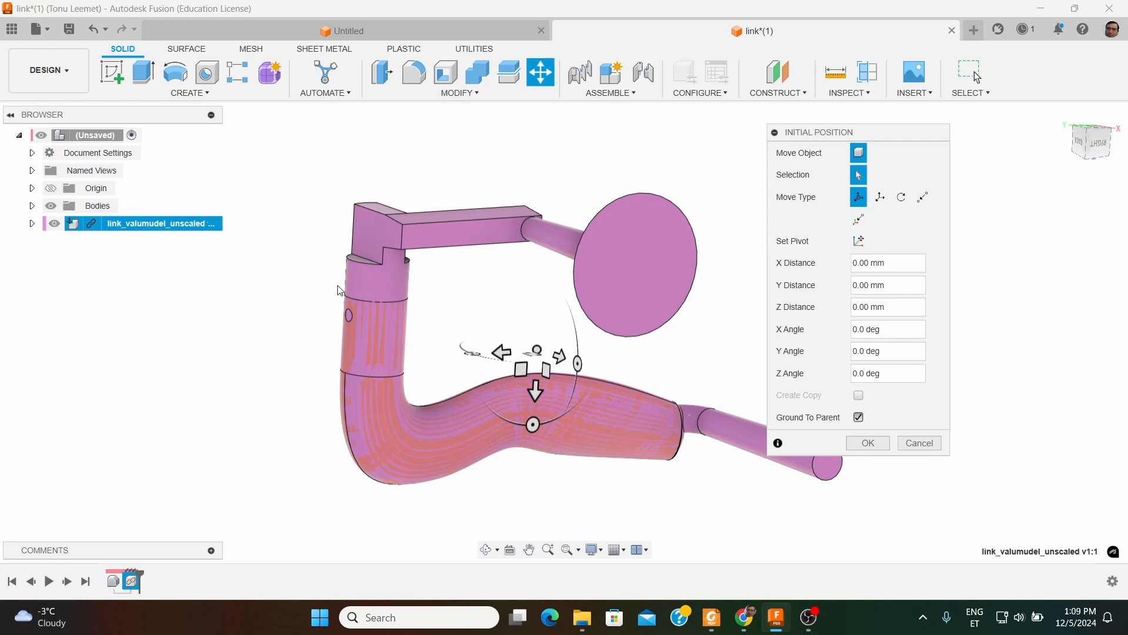
scroll(298, 281, "up", 2)
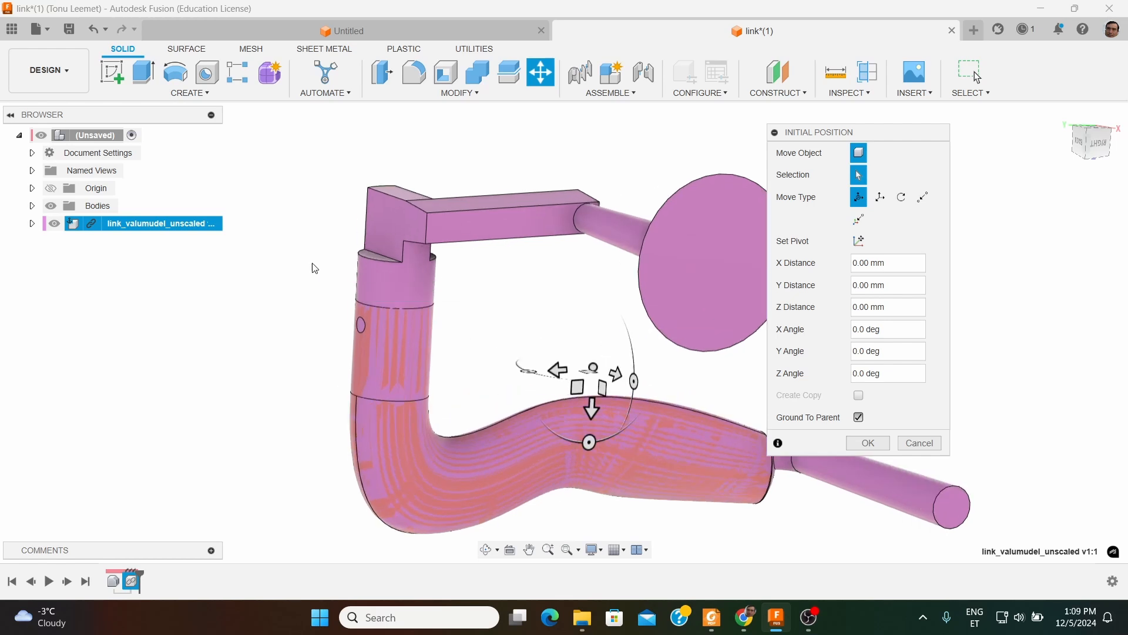
scroll(314, 268, "down", 1)
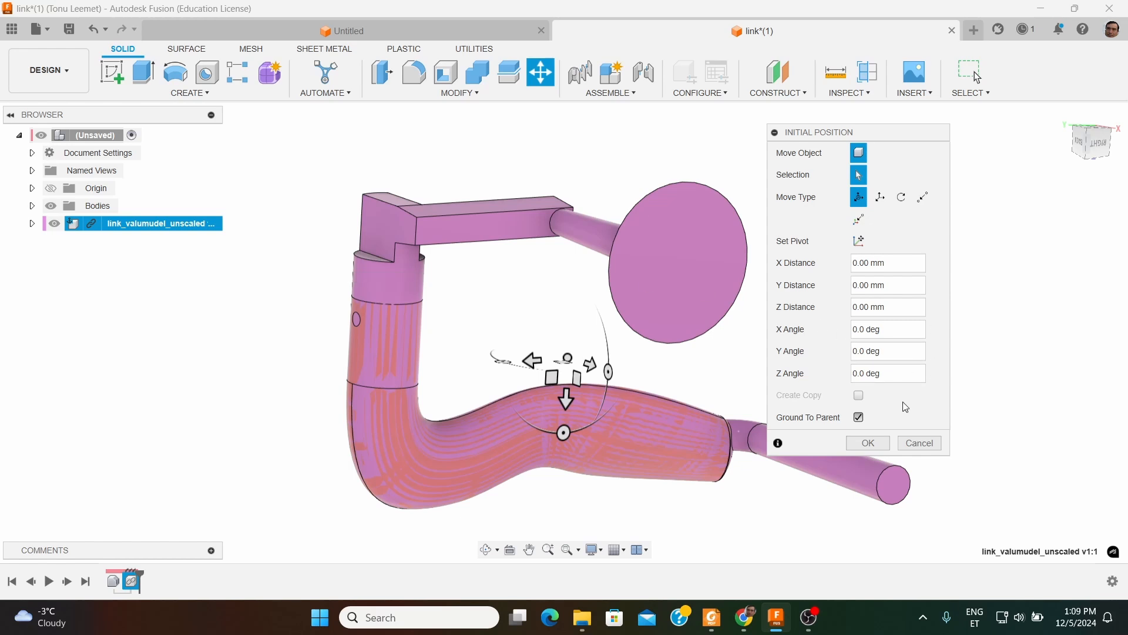
left_click(868, 444)
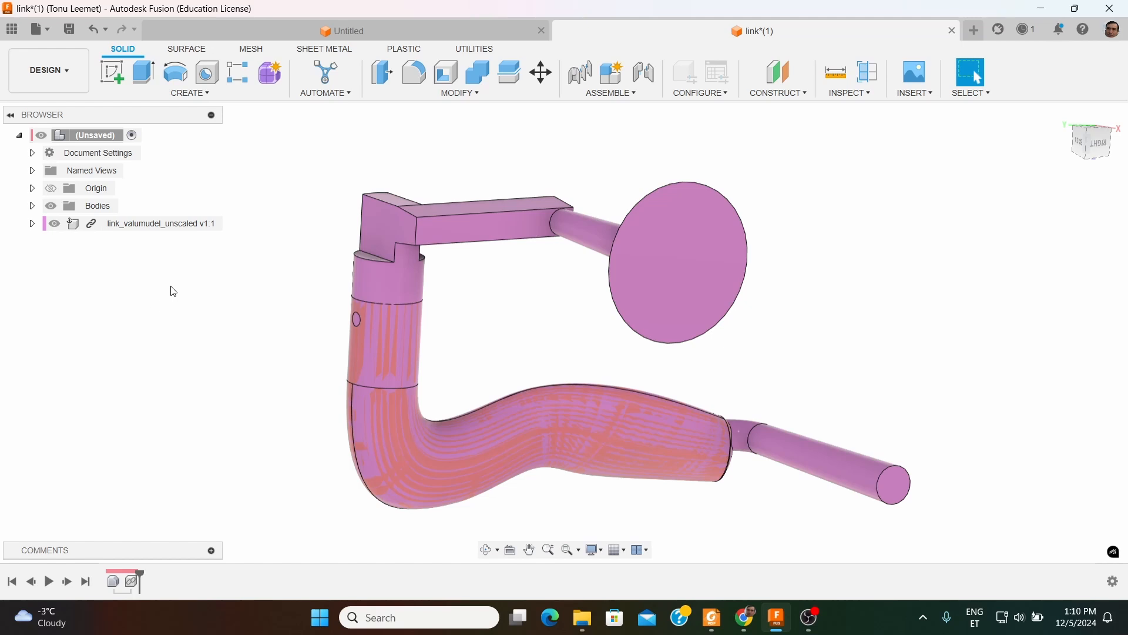
Create a component from the link's imported solid body, Body1
left_click(33, 207)
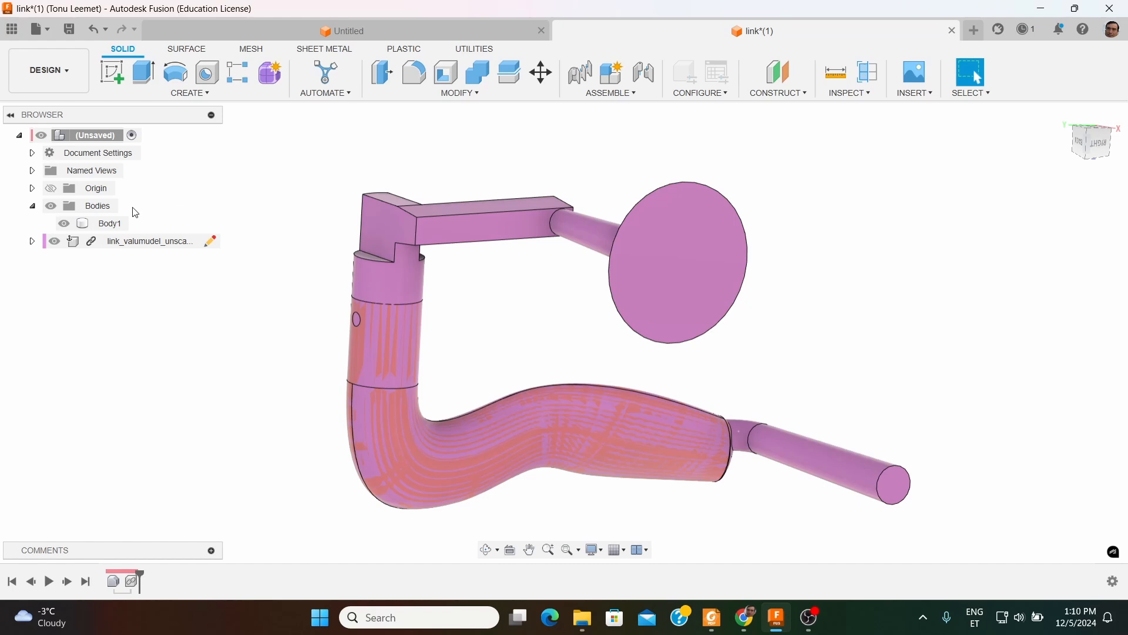
left_click(125, 224)
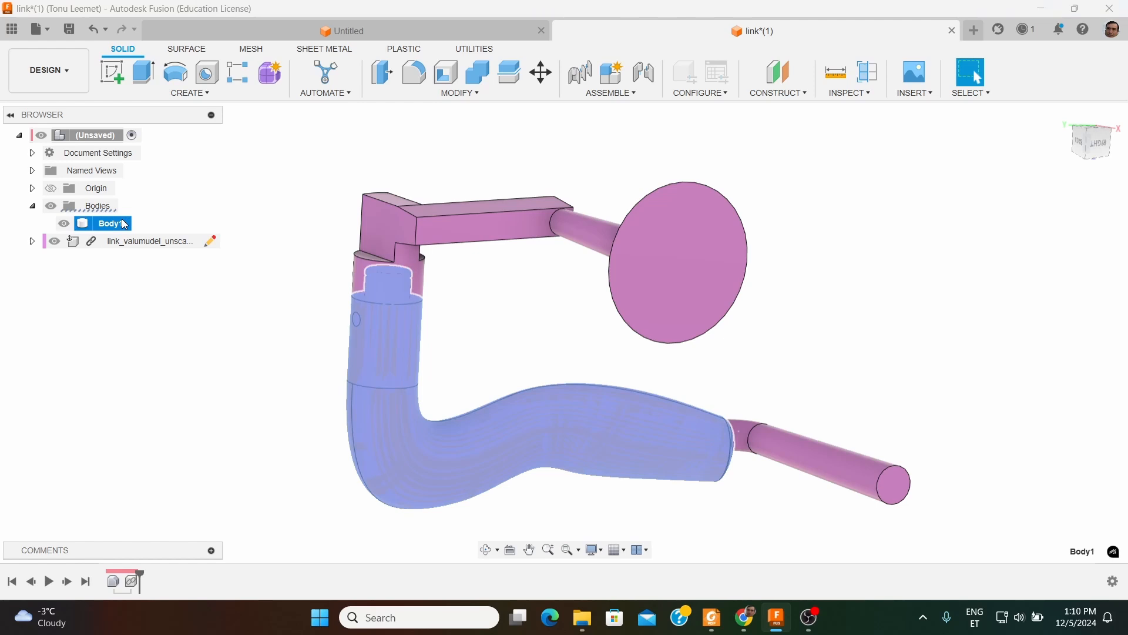
left_click(131, 245)
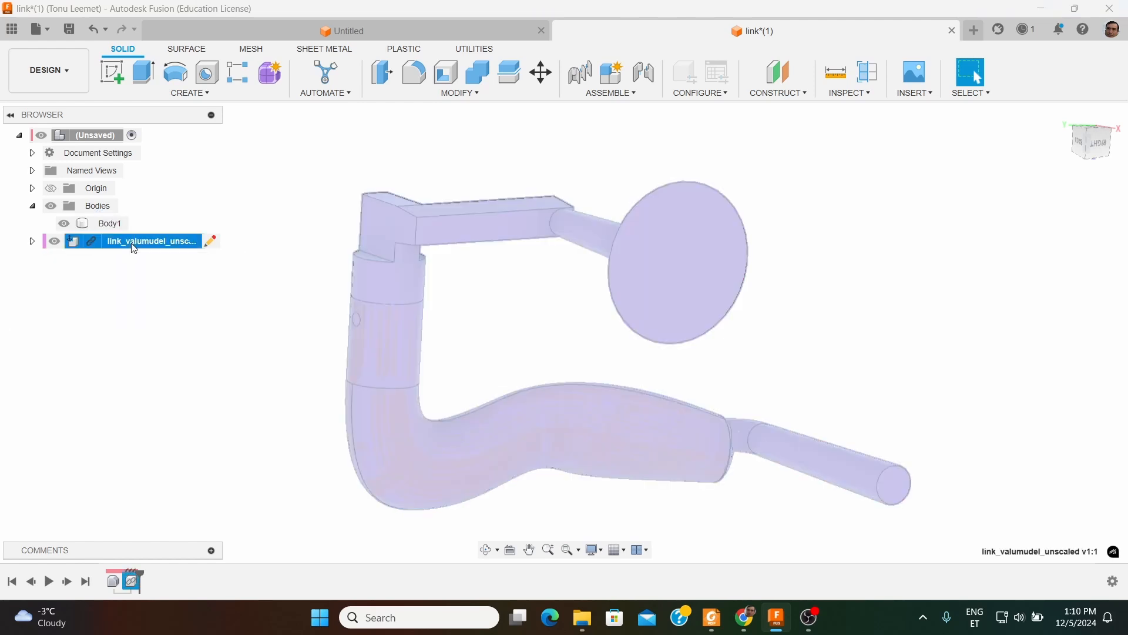
left_click(155, 306)
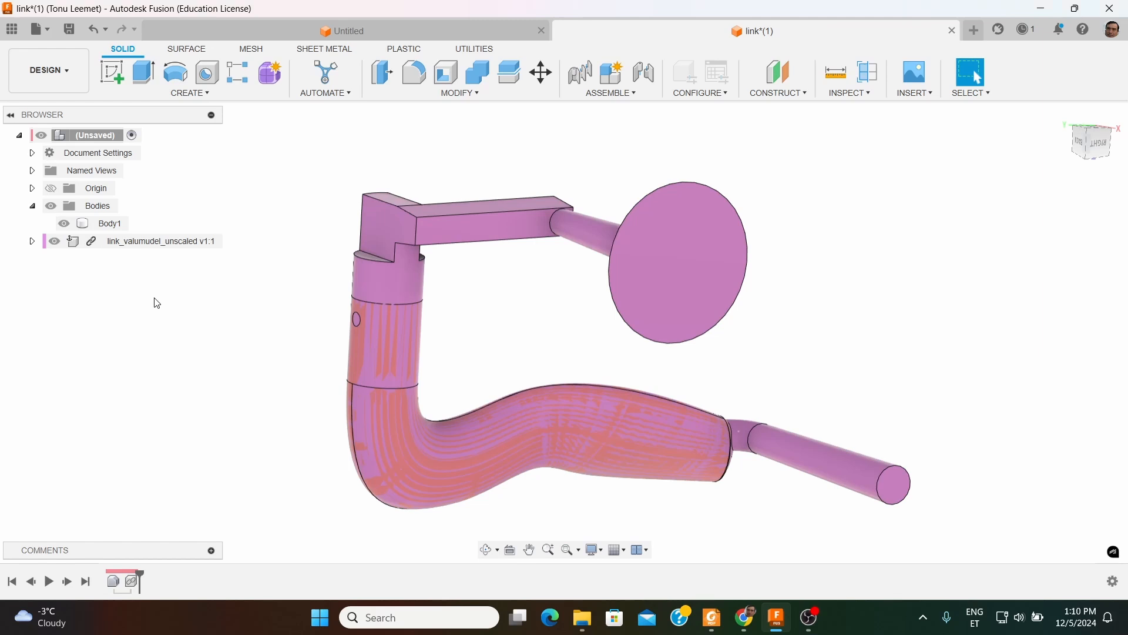
right_click(117, 232)
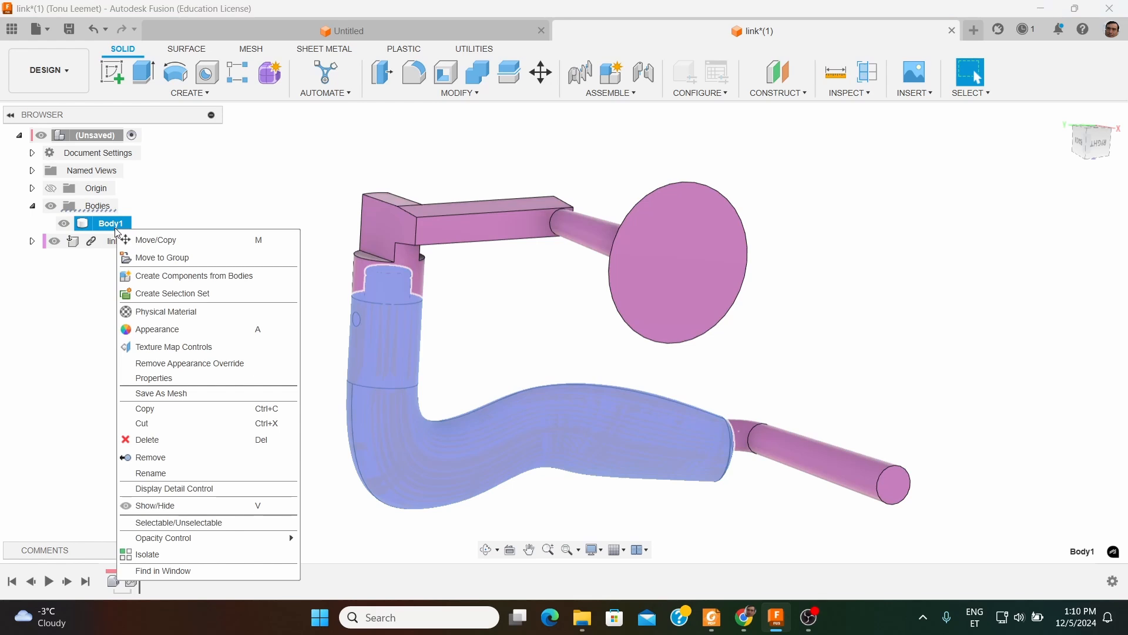
left_click(166, 277)
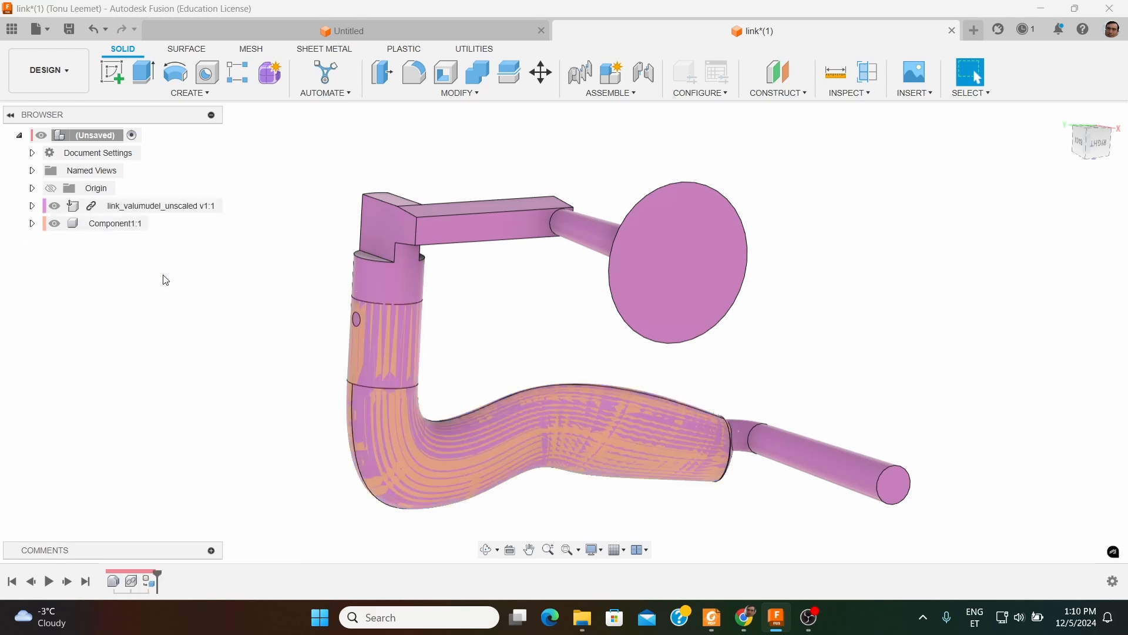
Rename the component made from the link body as Part
left_click(126, 228)
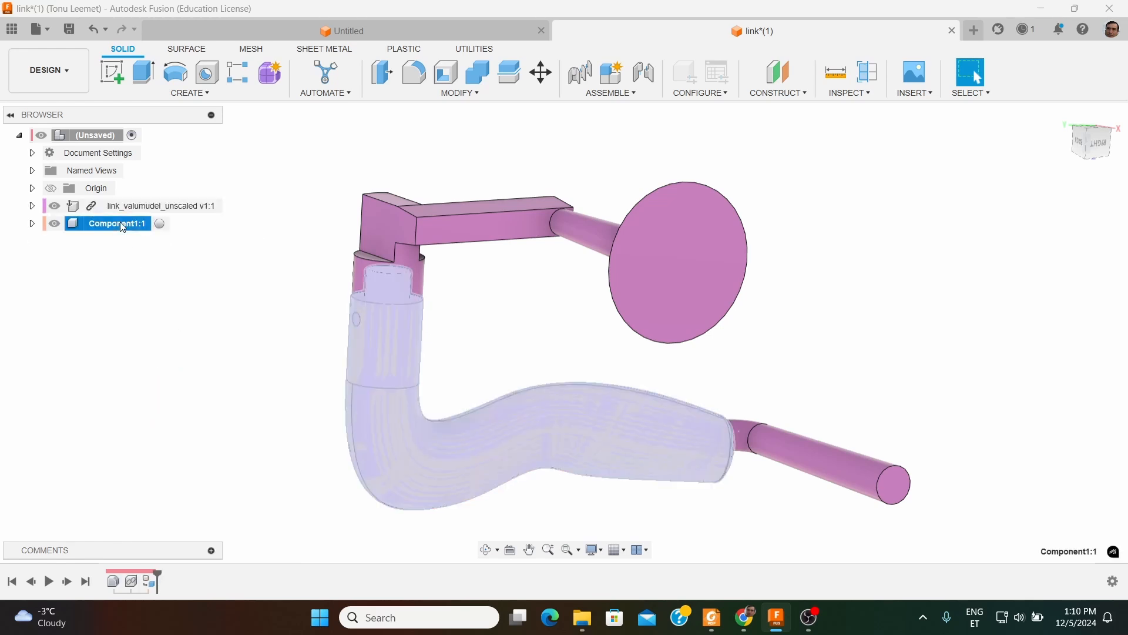
left_click(125, 228)
type("Part")
key("Return")
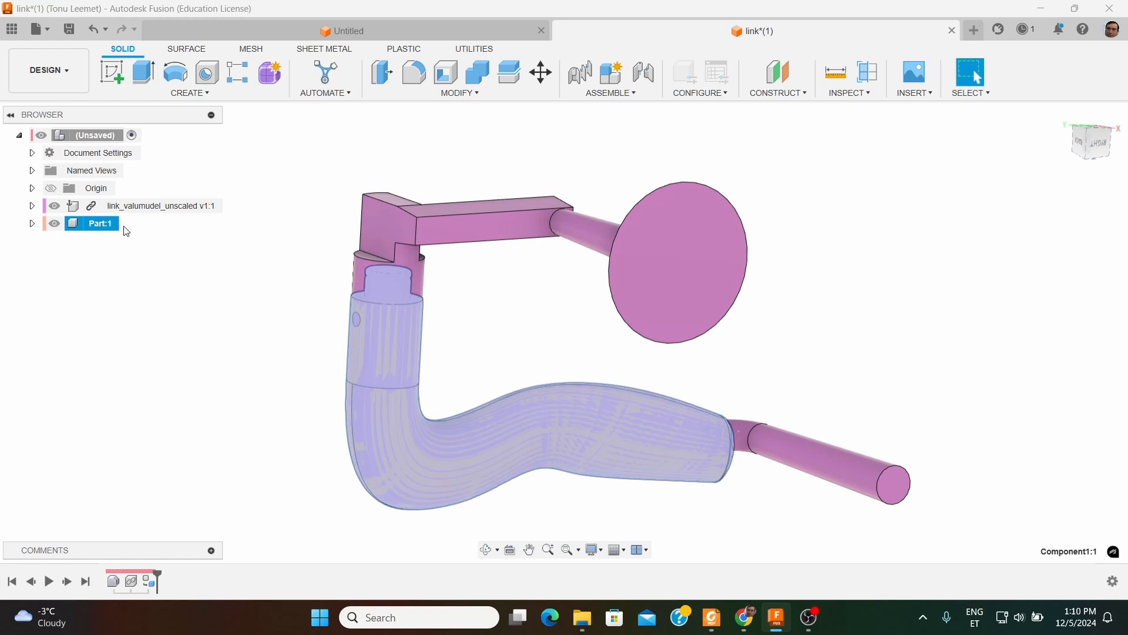
left_click(250, 246)
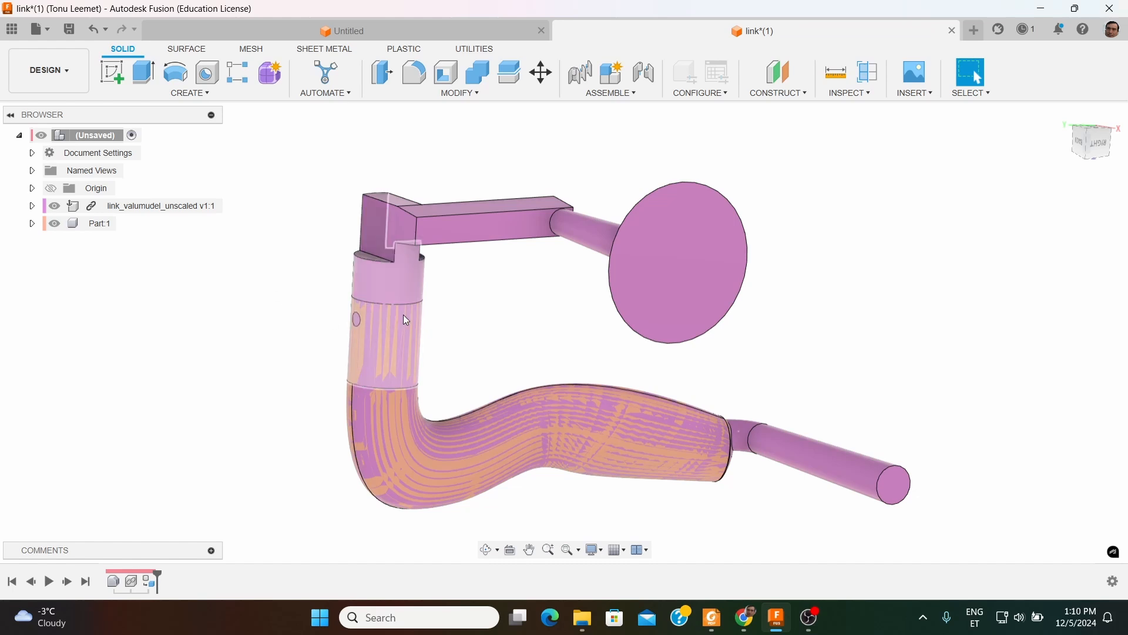
Try shifting the Part component while the inserted link_valumudel_unscaled model is temporarily hidden, and revert its position
left_click(55, 206)
middle_click_drag(425, 386, 434, 301)
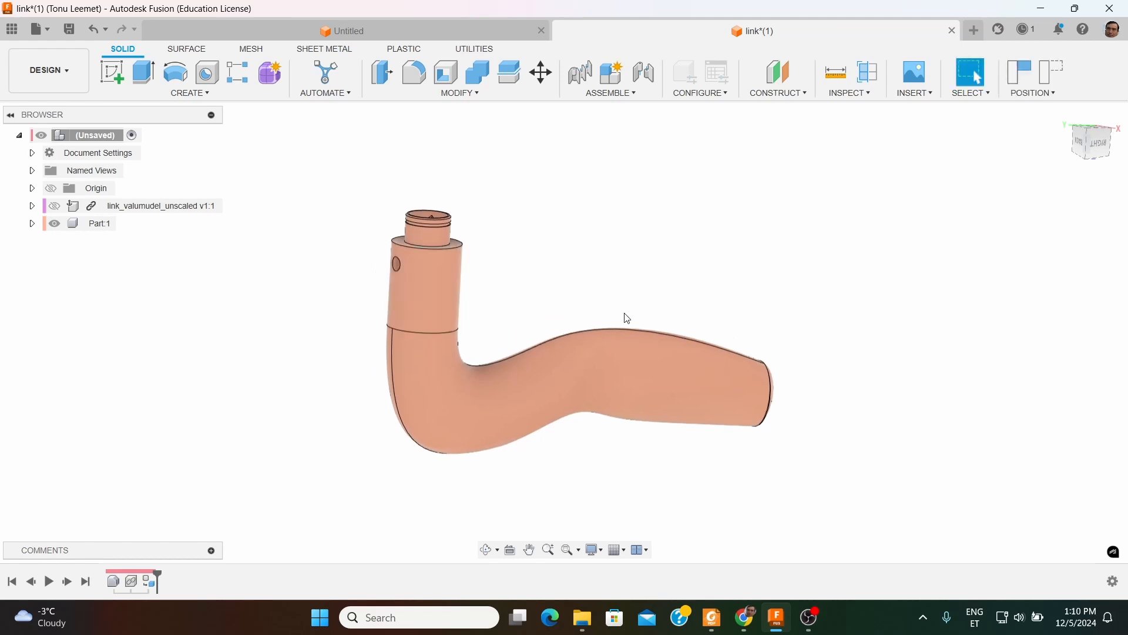
left_click(1056, 79)
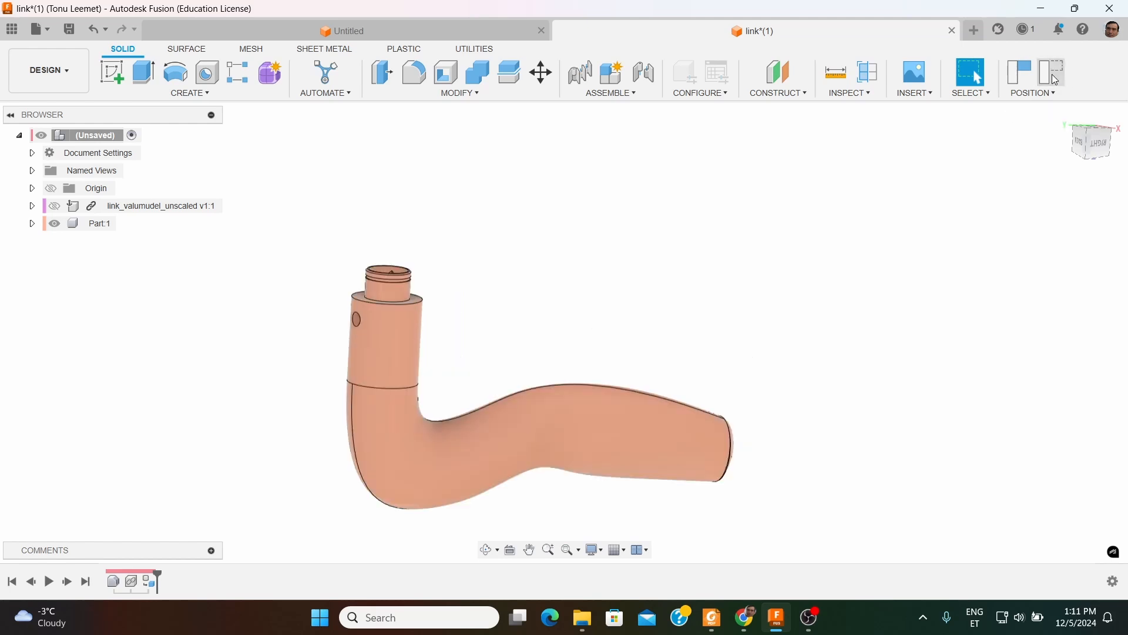
left_click(54, 205)
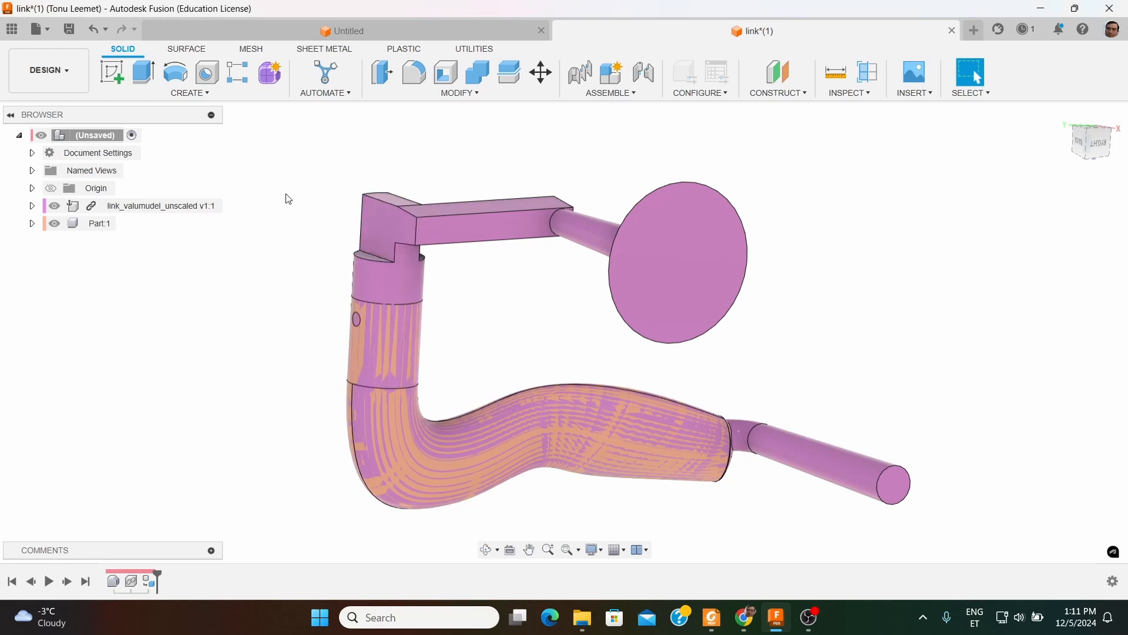
Create a rigid group from the Part and link_valumudel_unscaled components, including child components
left_click(632, 98)
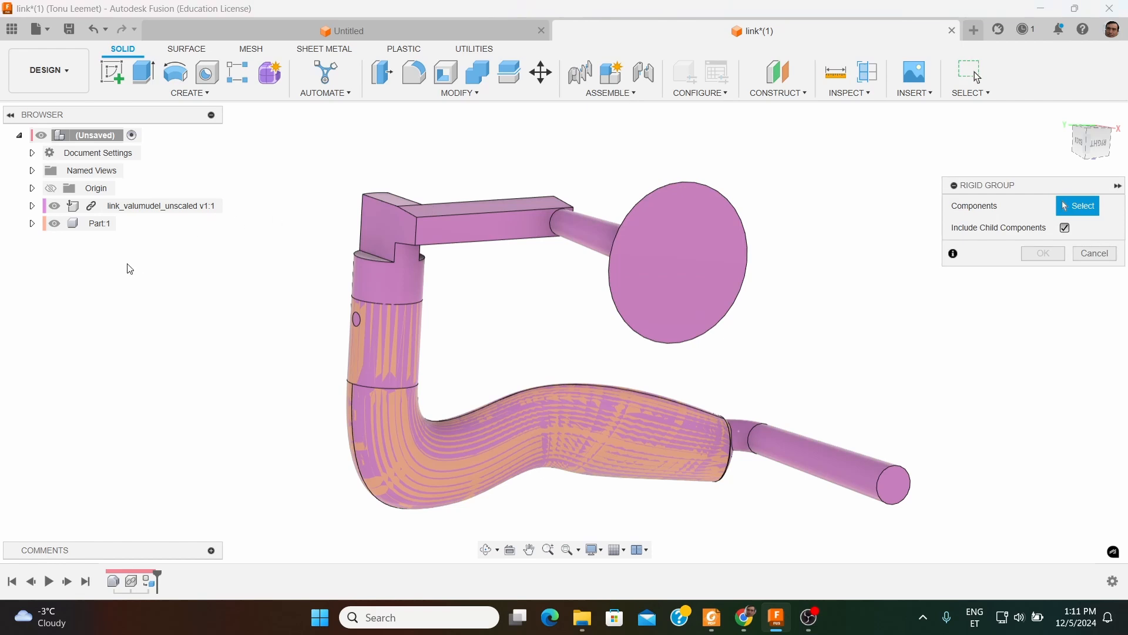
left_click(100, 223)
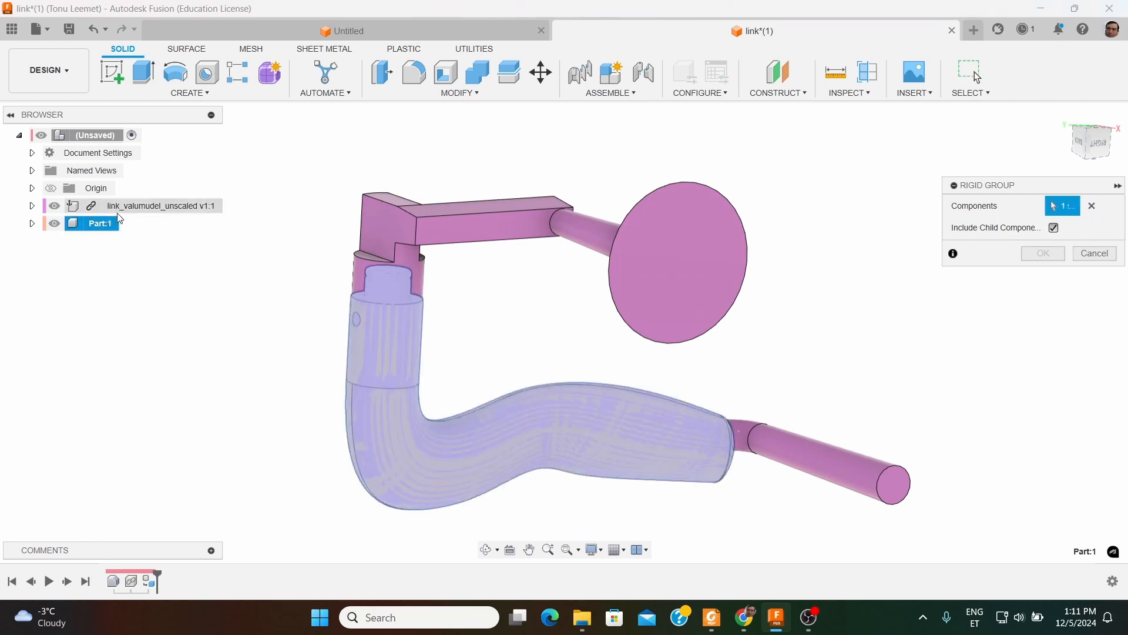
left_click(115, 212)
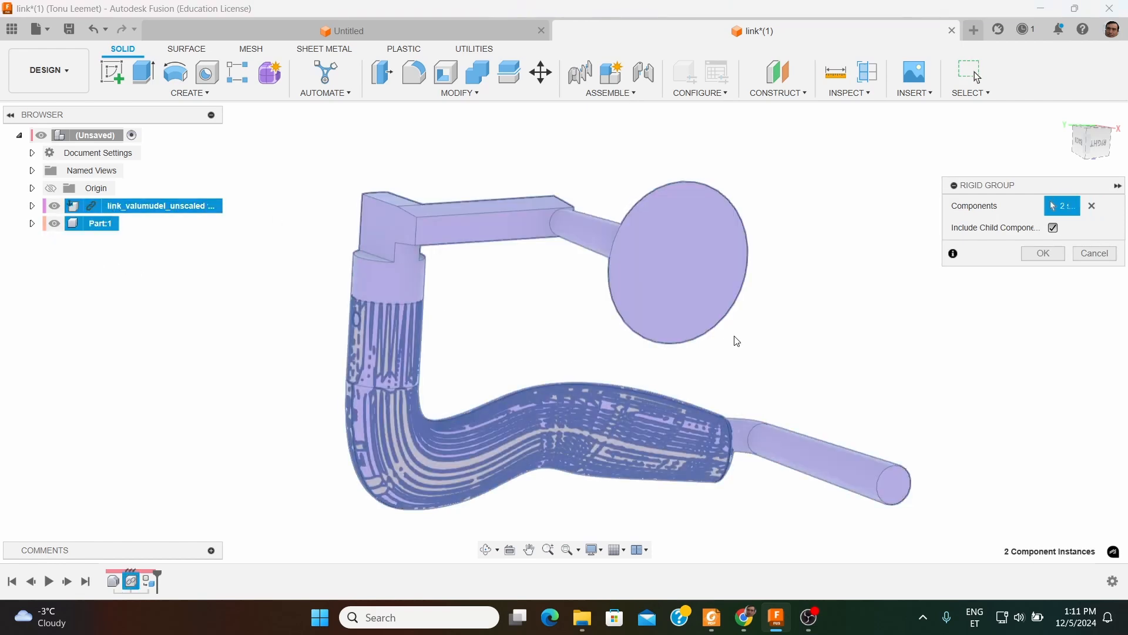
left_click(1044, 253)
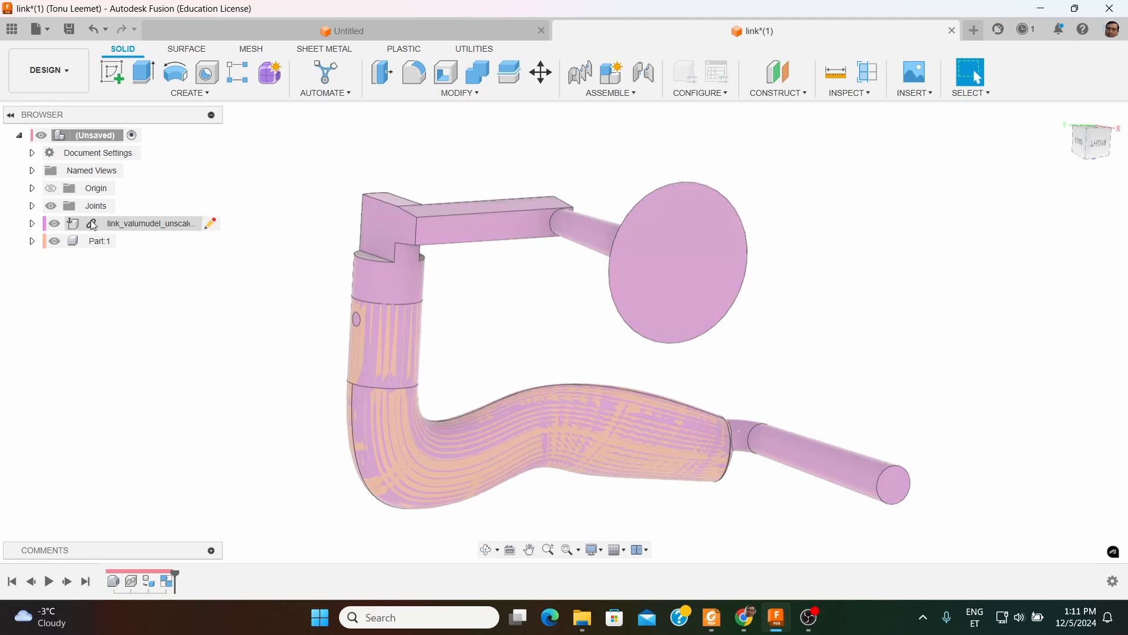
Hide the link_valumudel_unscaled component so that only the Part component is shown
left_click(54, 224)
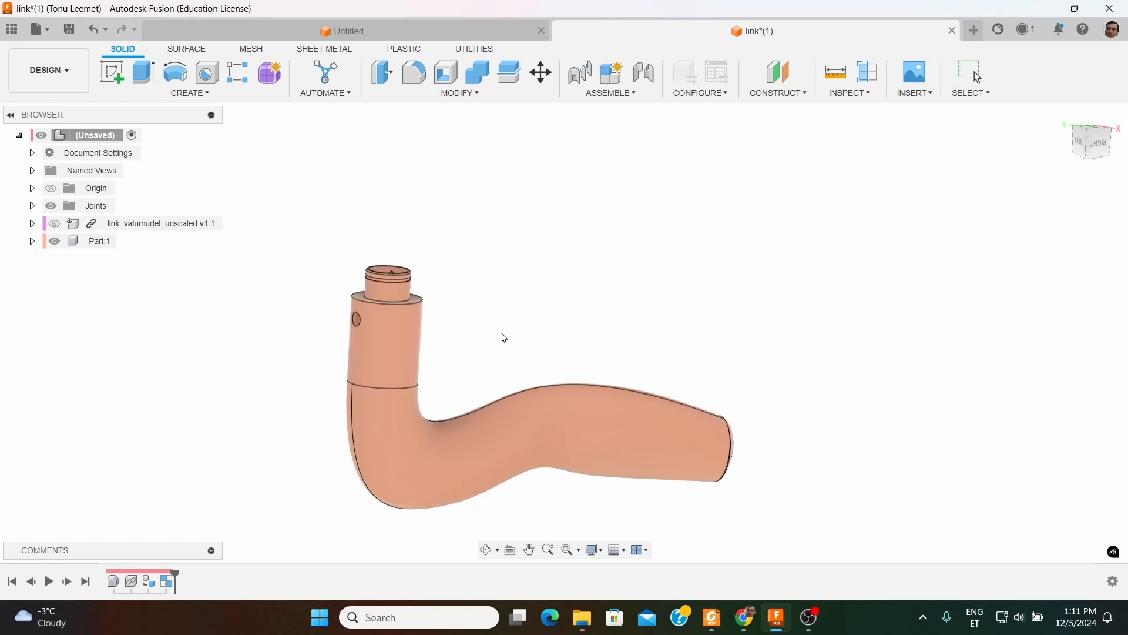
left_click(57, 230)
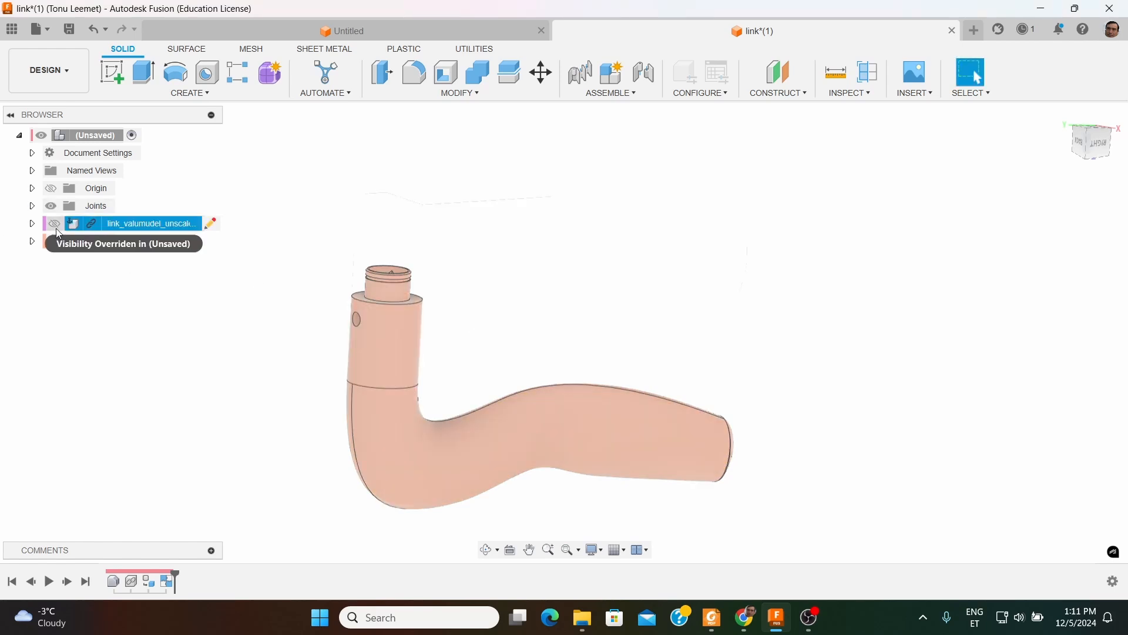
Show the hidden link_valumudel_unscaled component again and examine how the casting overlaps the Part component
left_click(54, 226)
scroll(668, 250, "down", 2)
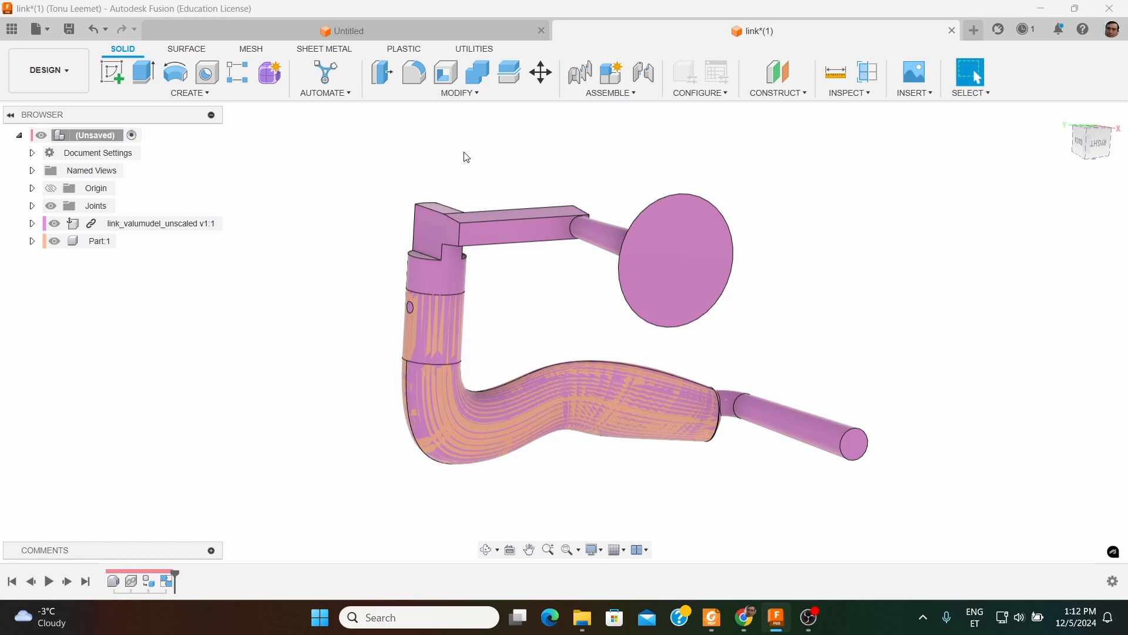
scroll(497, 165, "up", 1)
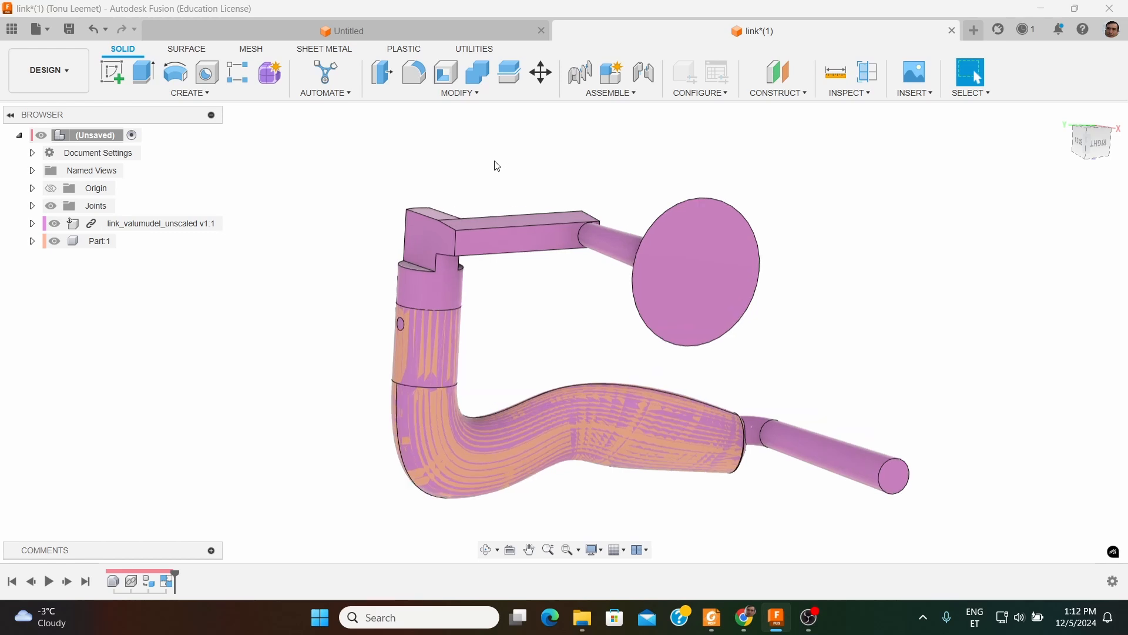
mouse_move(480, 171)
middle_mouse_down("shift")
mouse_move(486, 178)
mouse_move(479, 161)
mouse_move(469, 171)
mouse_move(481, 179)
mouse_move(475, 190)
mouse_move(476, 171)
mouse_move(500, 169)
middle_mouse_up("shift")
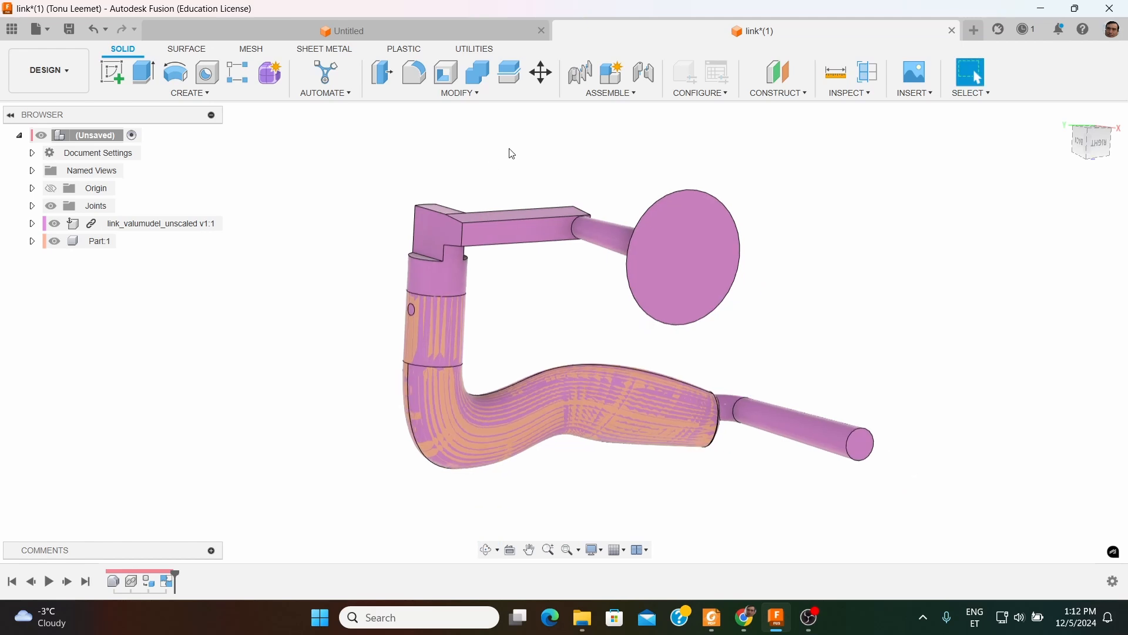
middle_click_drag(519, 282, 541, 272, "shift")
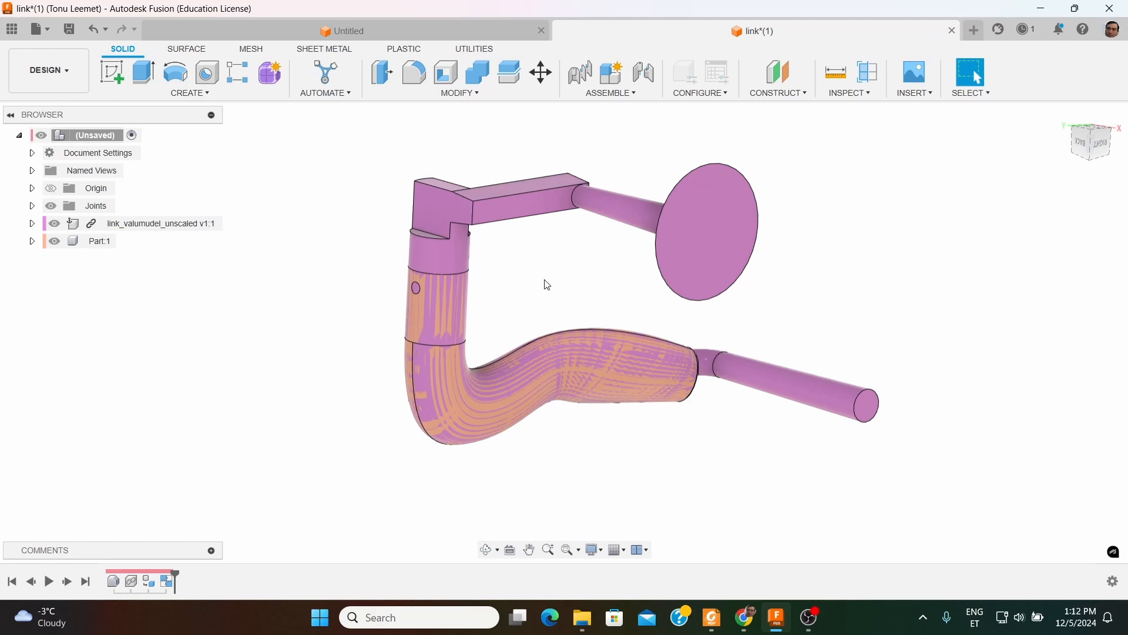
scroll(564, 396, "up", 3)
left_click(580, 362)
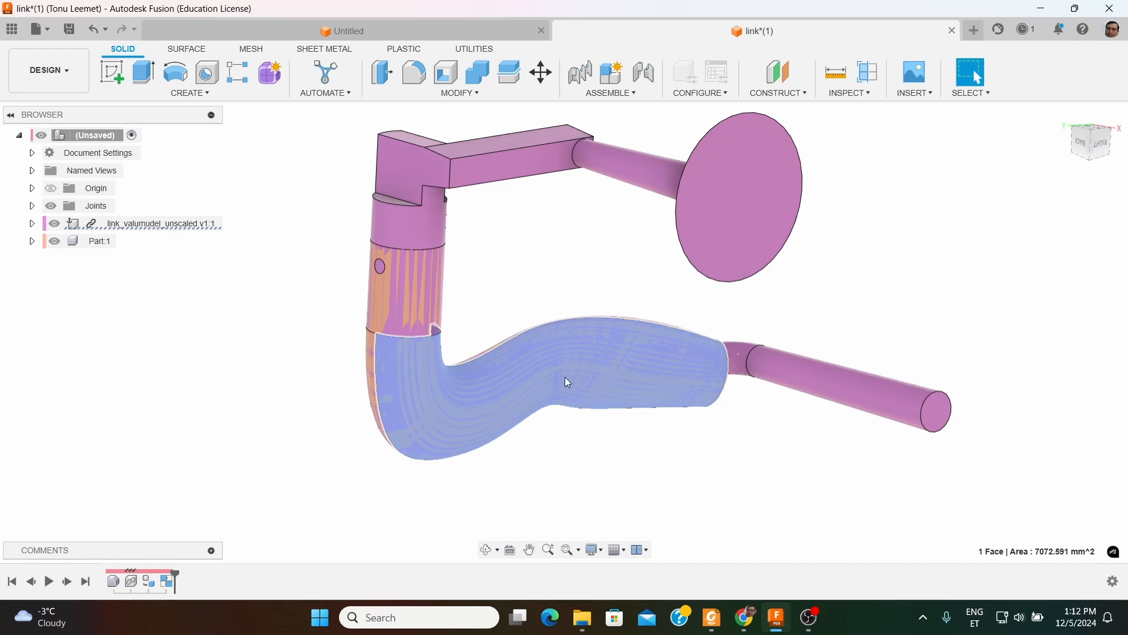
key("Escape")
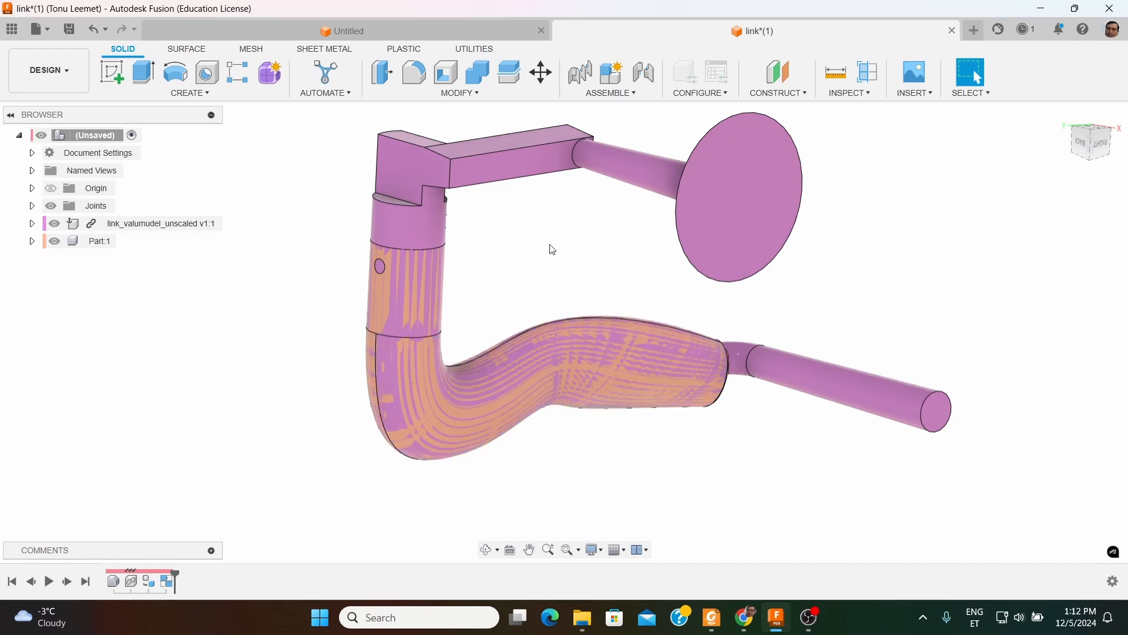
scroll(541, 255, "down", 2)
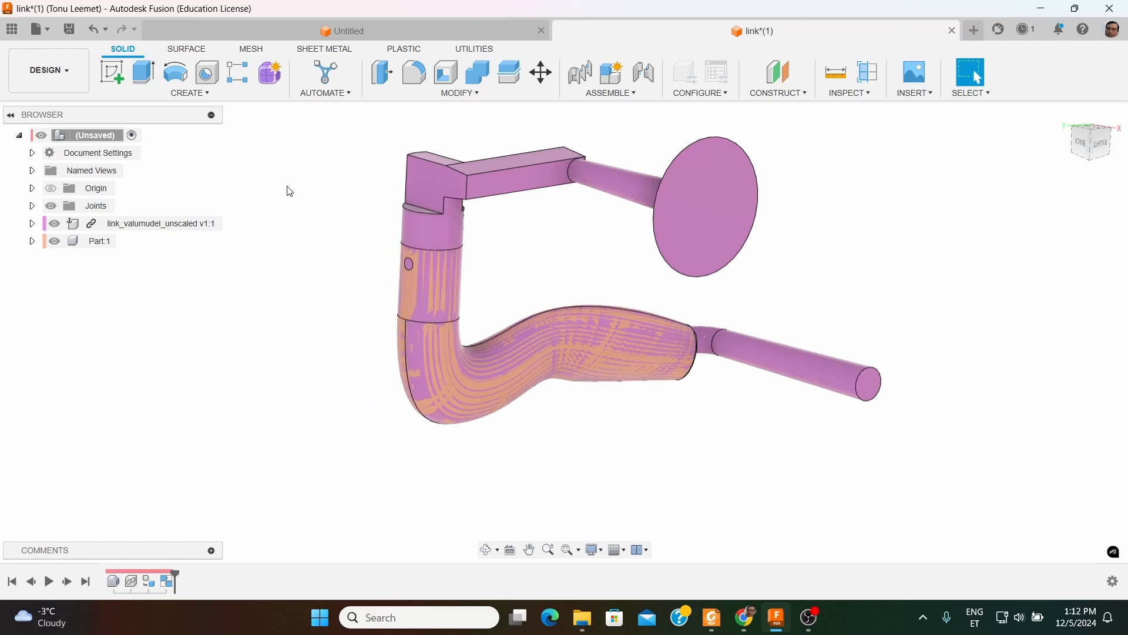
scroll(297, 199, "up", 1)
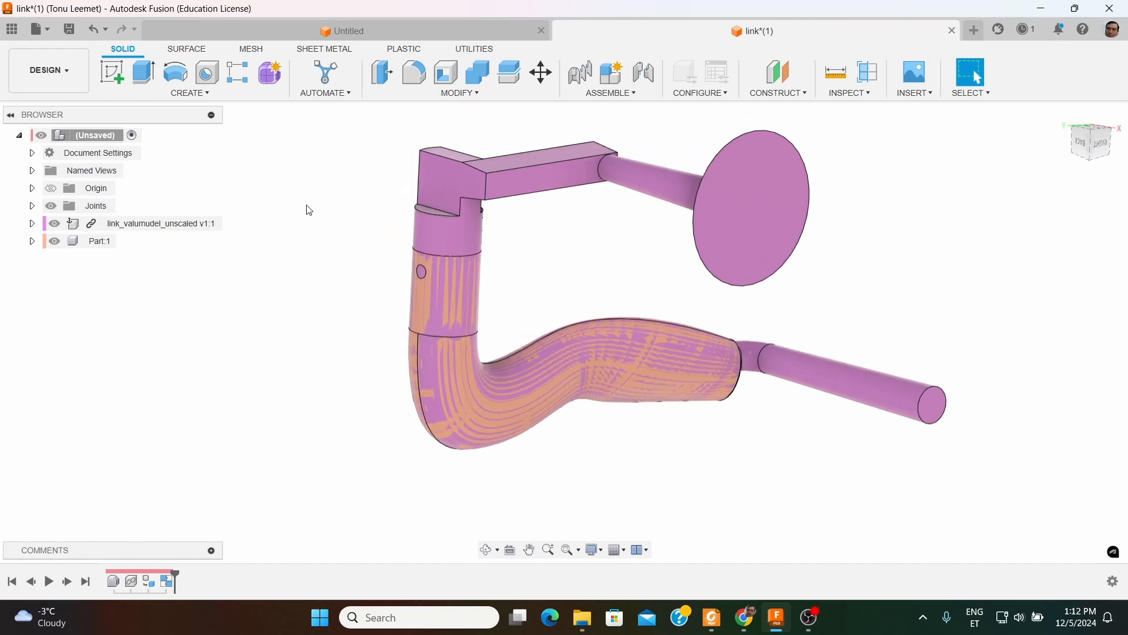
Switch to the Manufacture workspace and start a new milling setup
left_click(77, 81)
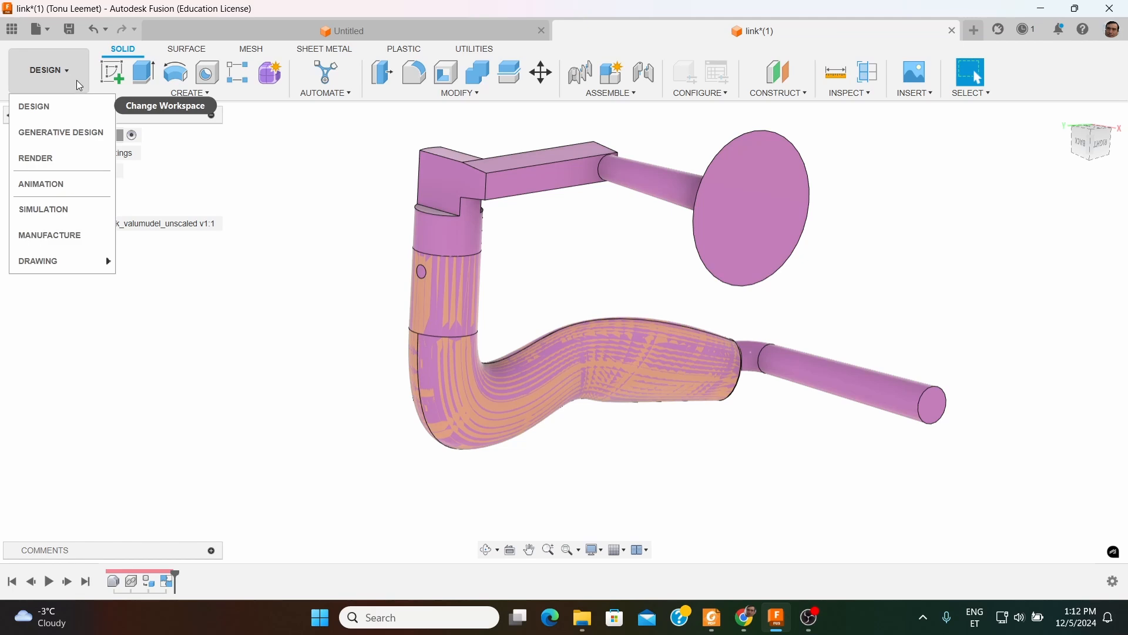
left_click(68, 243)
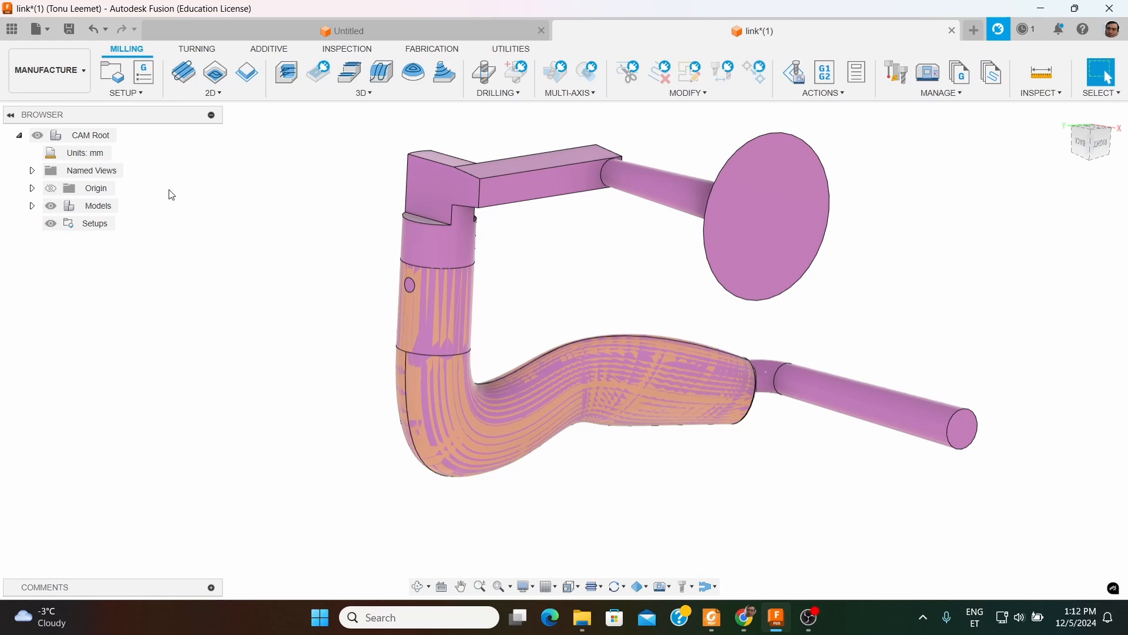
left_click(142, 95)
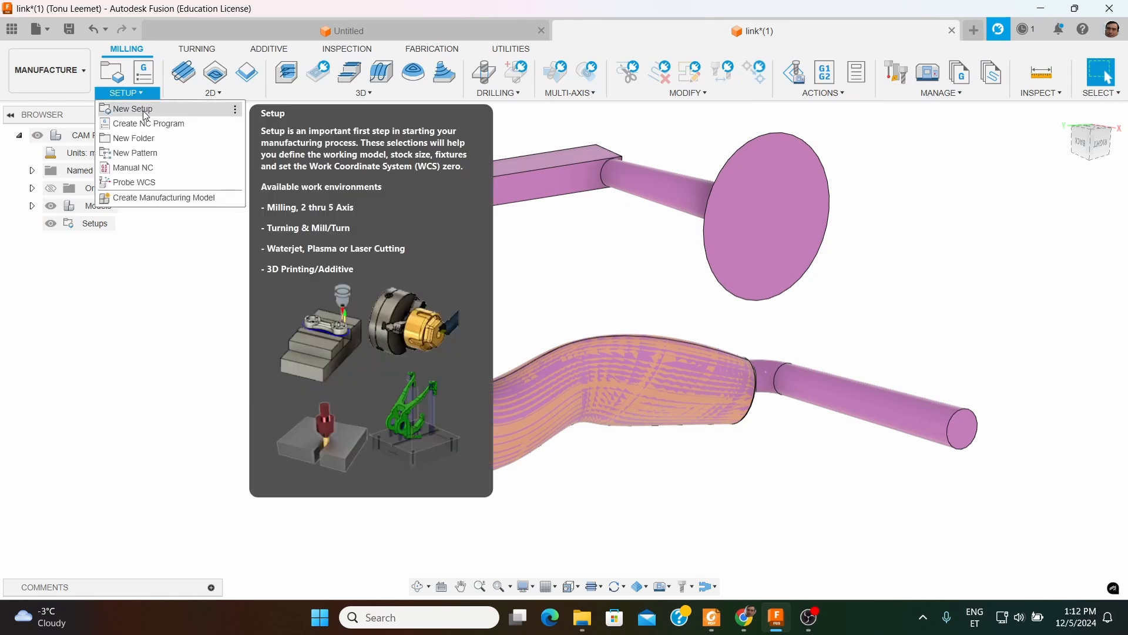
left_click(146, 111)
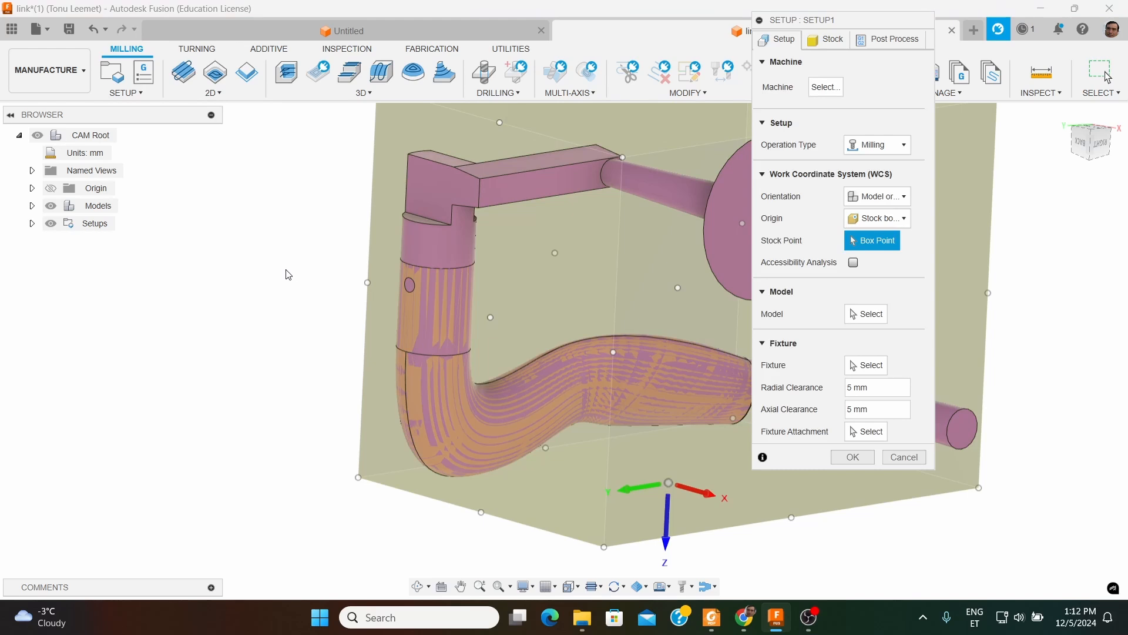
scroll(297, 298, "down", 2)
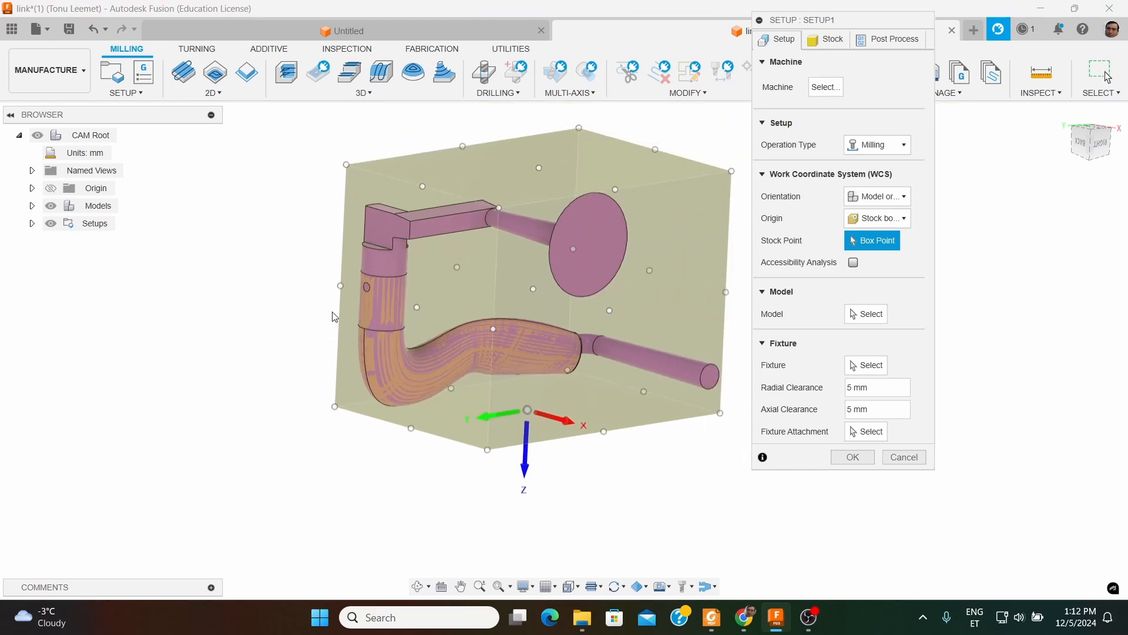
Define the setup's stock as From solid, using the link_valumudel_unscaled component as the stock solid
left_click(832, 41)
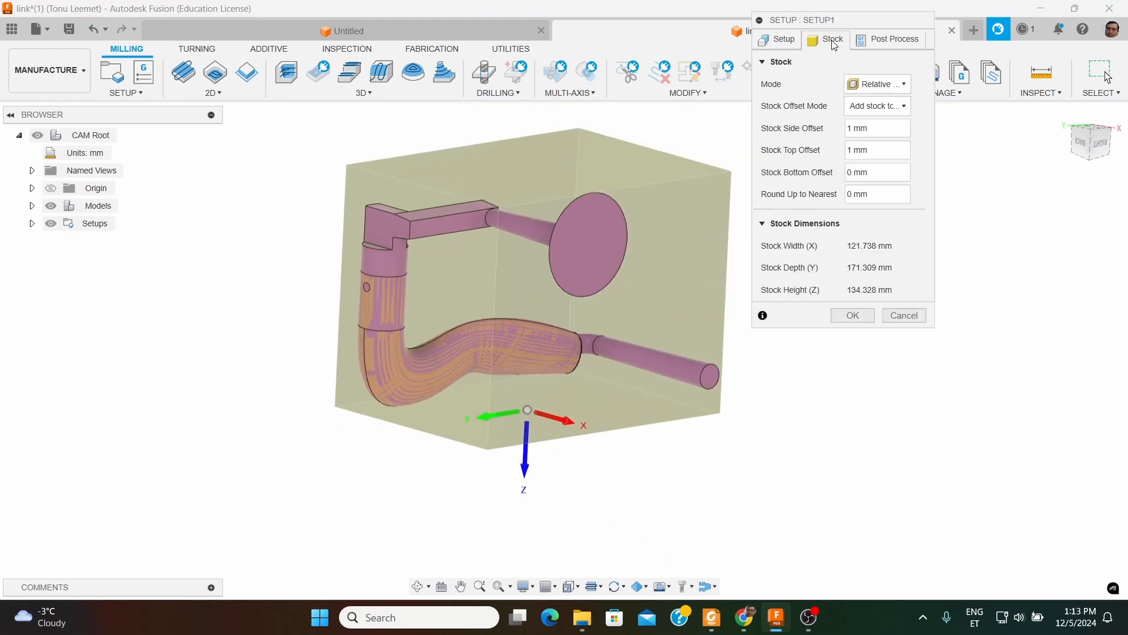
left_click(876, 84)
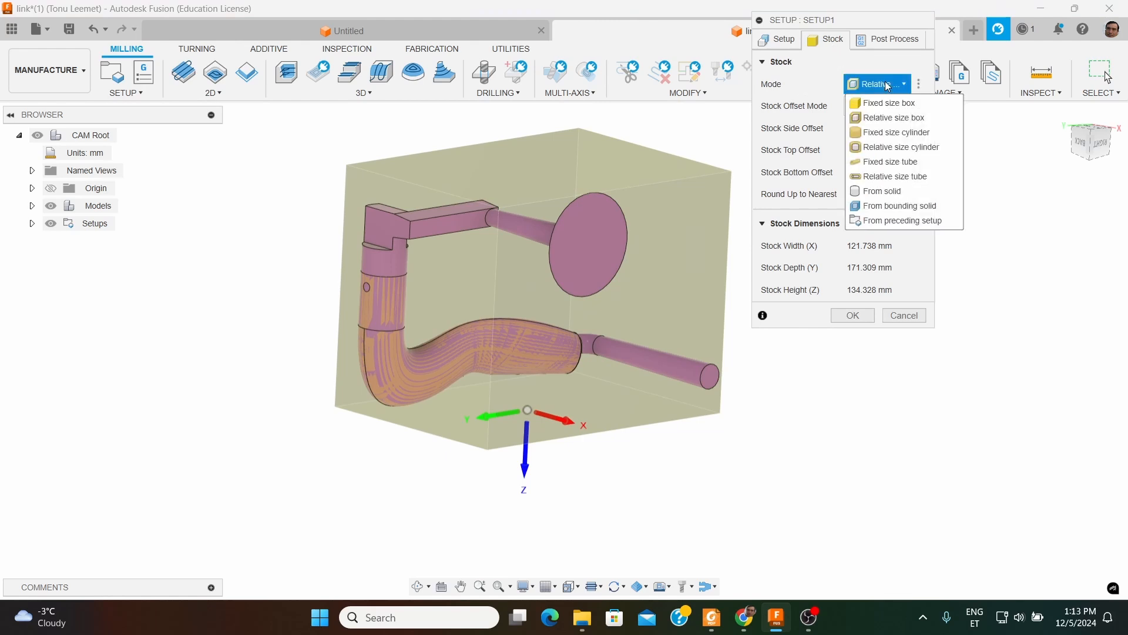
left_click(891, 191)
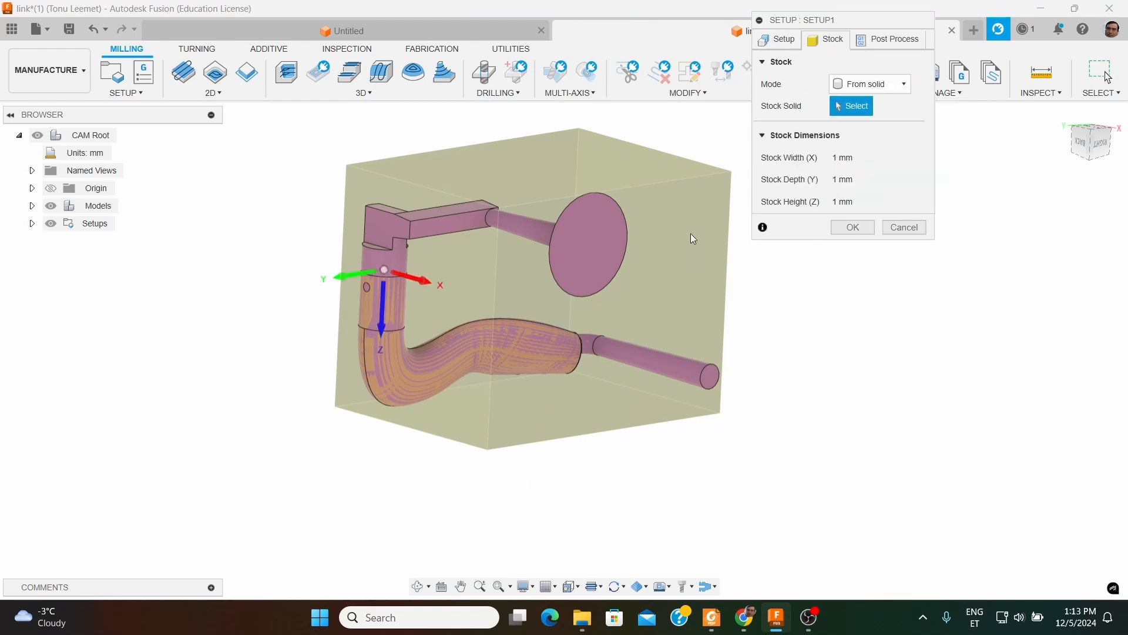
left_click(32, 205)
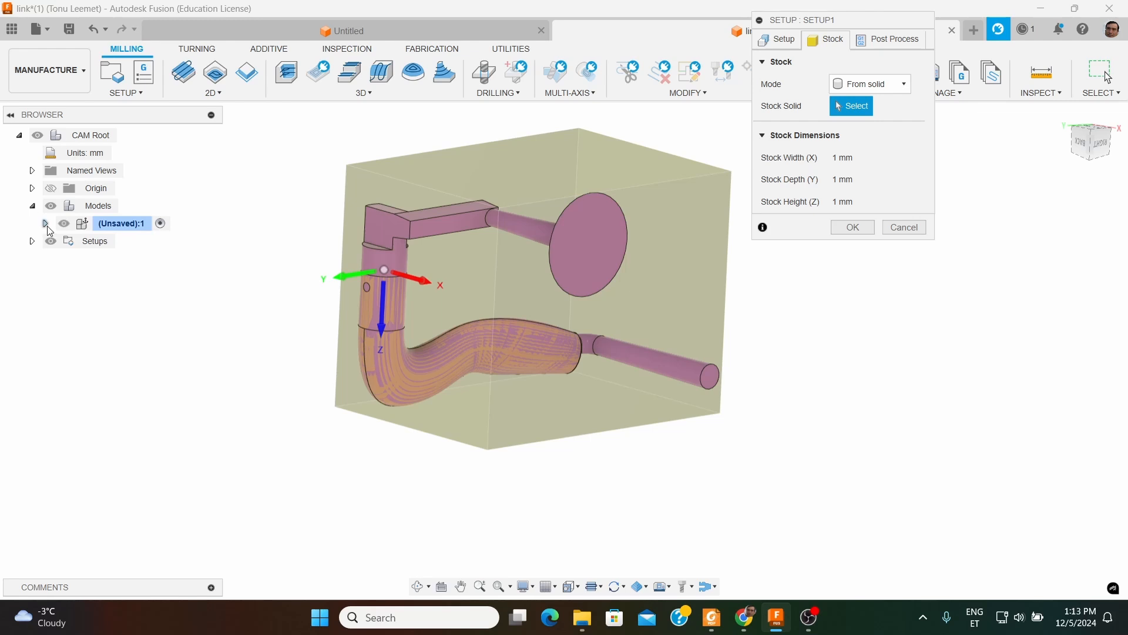
left_click(45, 223)
left_click(144, 294)
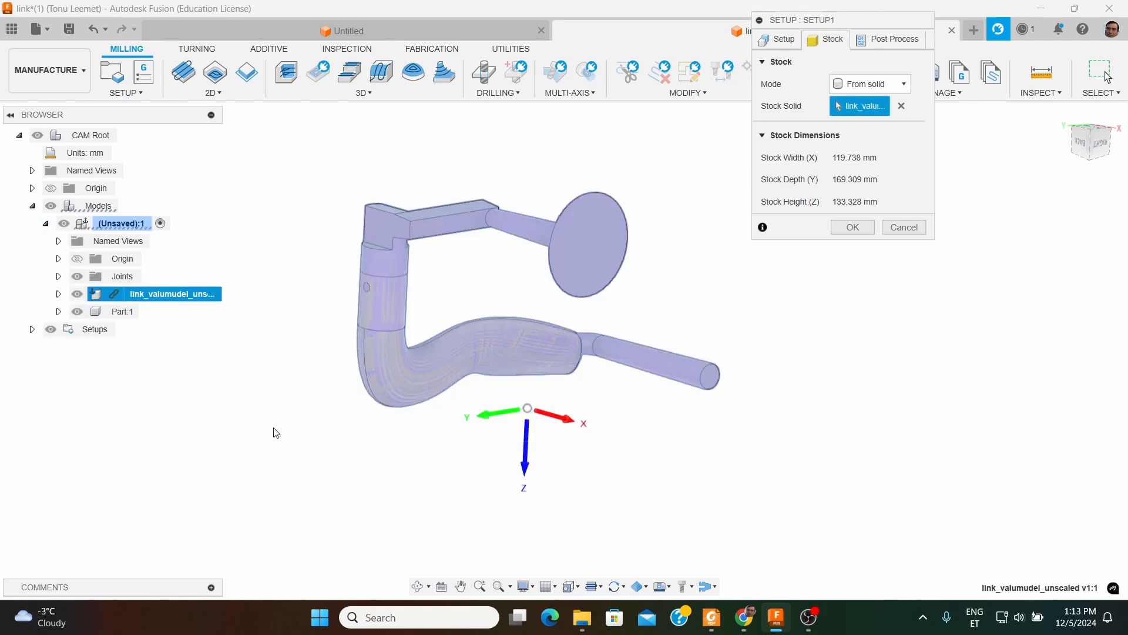
Choose the Part component as the setup's model and inspect it inside the casting stock
left_click(789, 39)
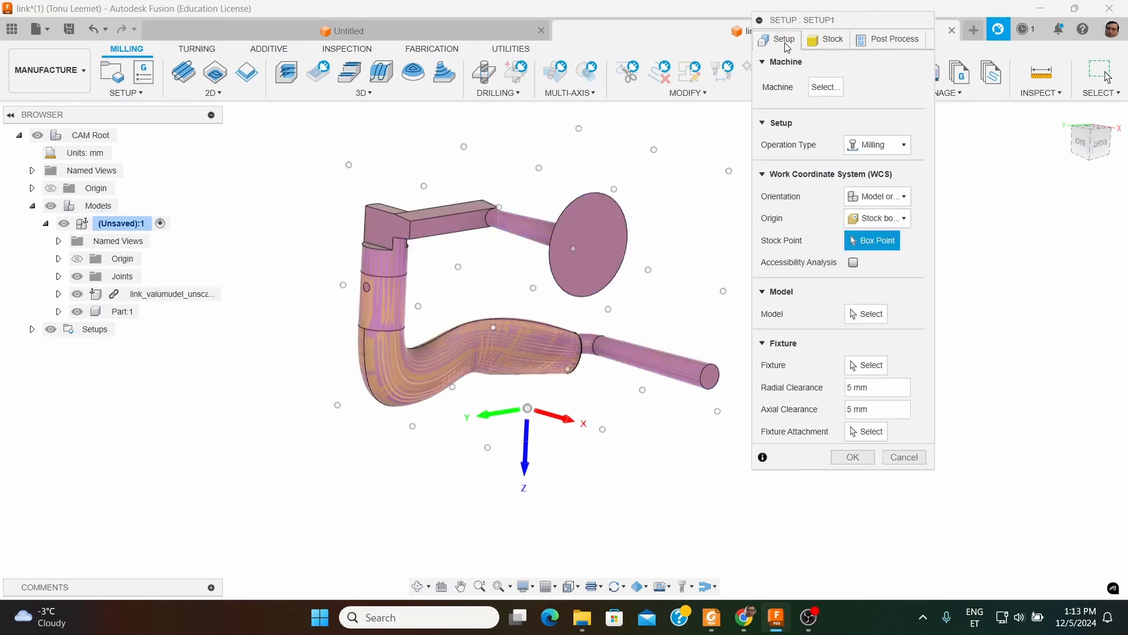
left_click(874, 316)
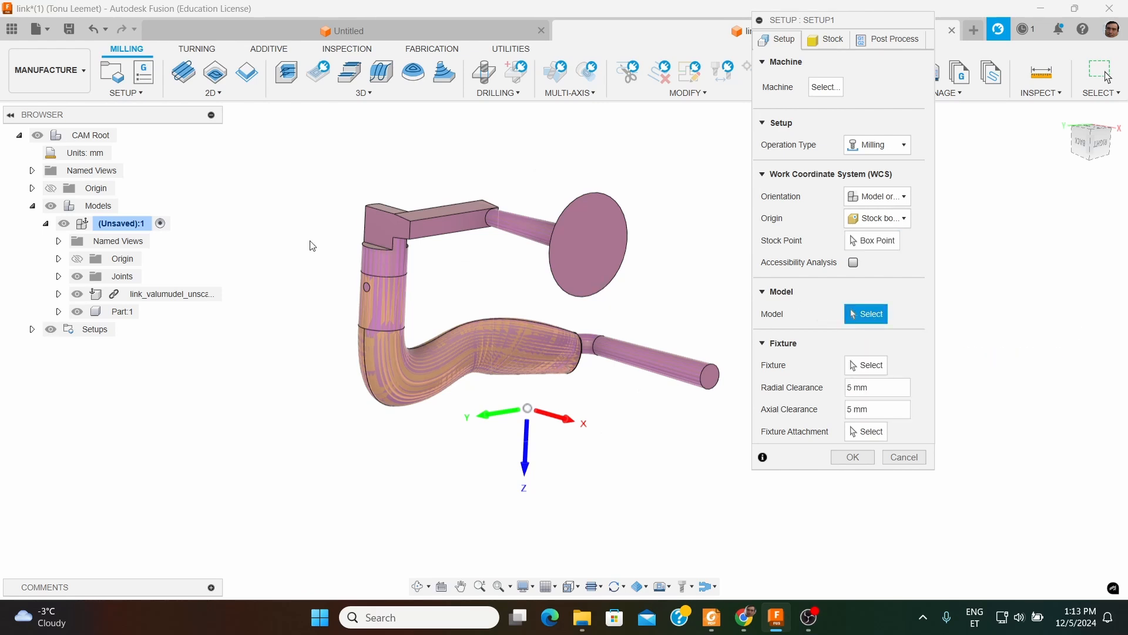
left_click(120, 312)
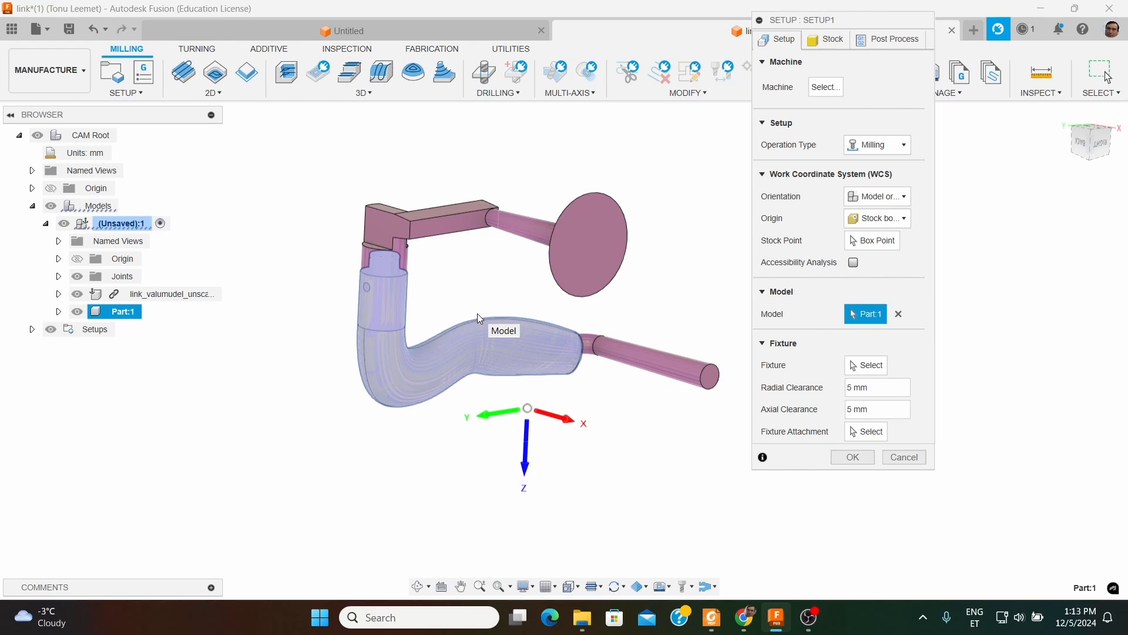
scroll(385, 255, "up", 3)
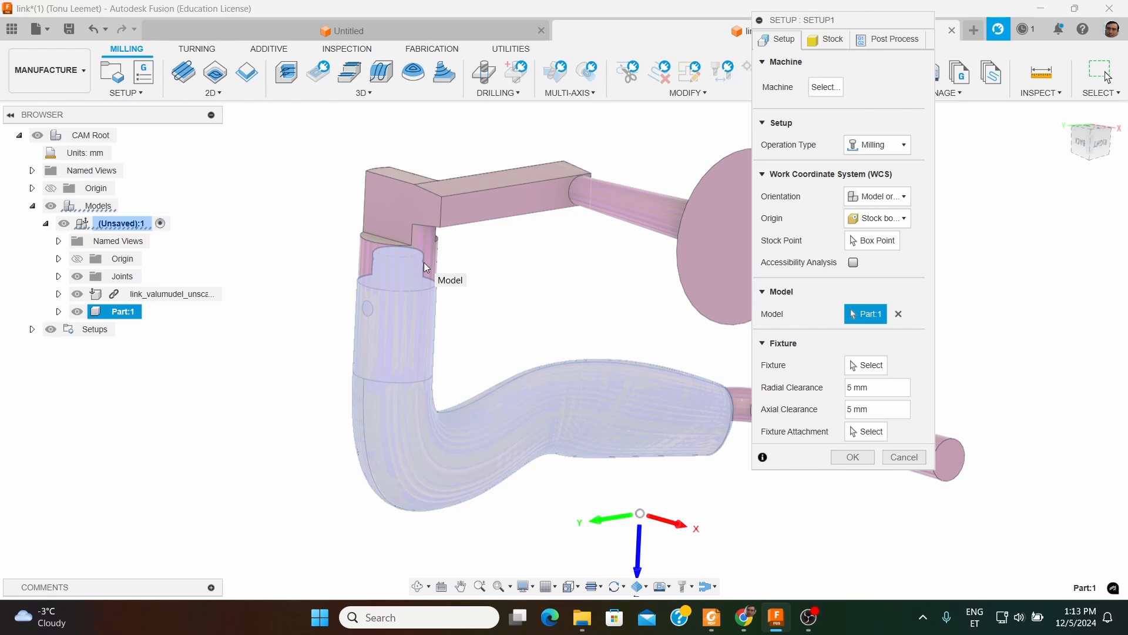
scroll(447, 267, "down", 1)
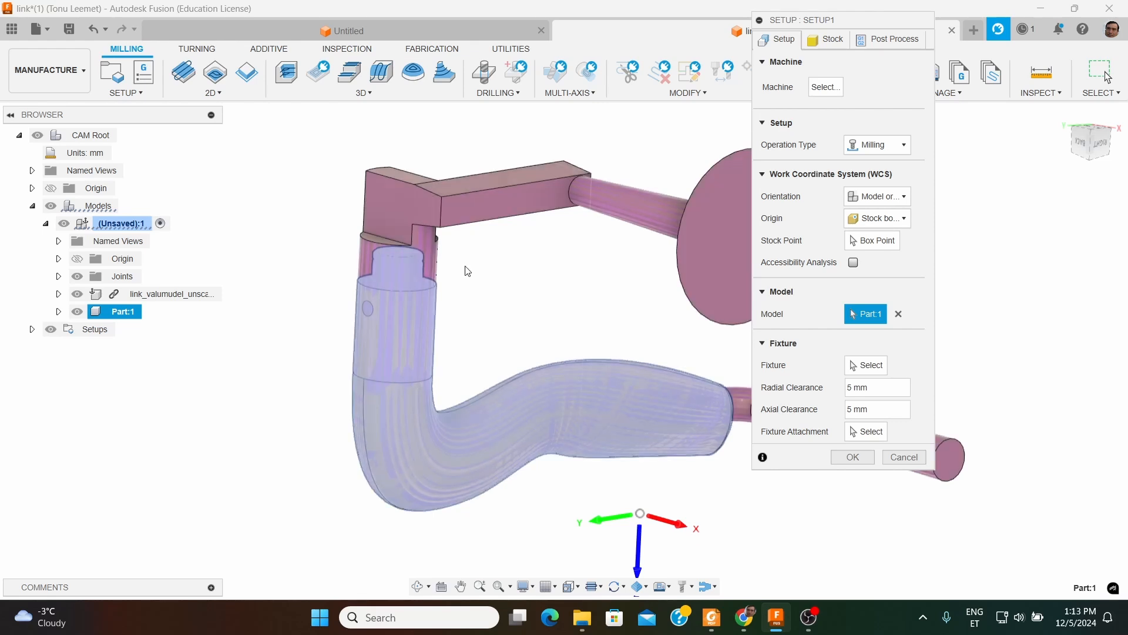
scroll(513, 260, "up", 2)
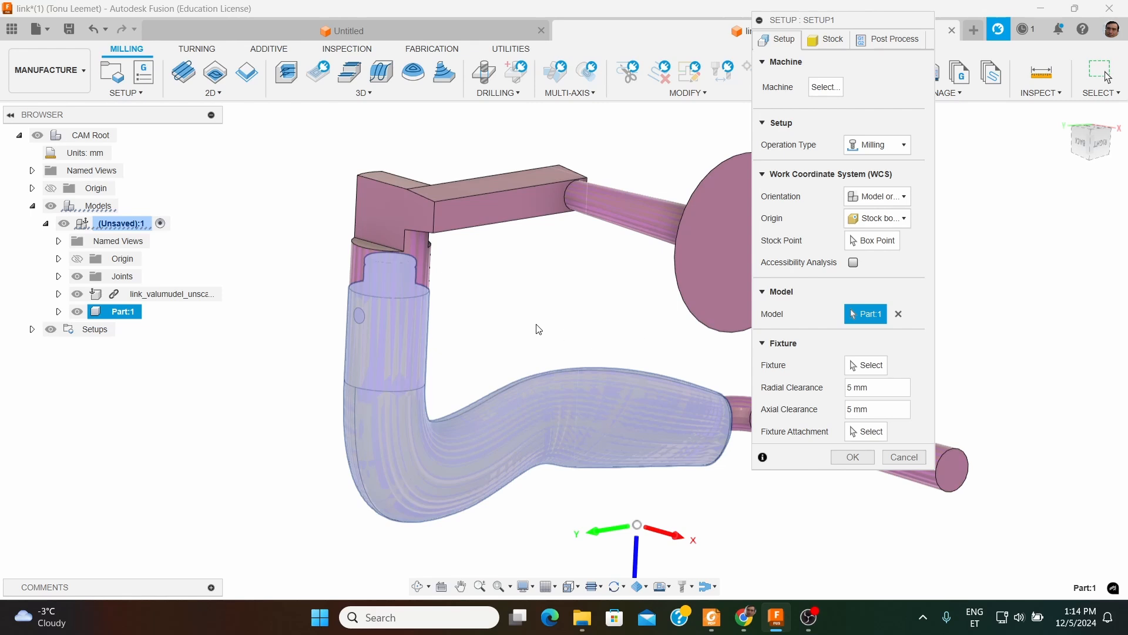
mouse_move(486, 290)
middle_mouse_down("shift")
mouse_move(486, 236)
mouse_move(494, 320)
mouse_move(500, 281)
middle_mouse_up("shift")
scroll(401, 221, "up", 3)
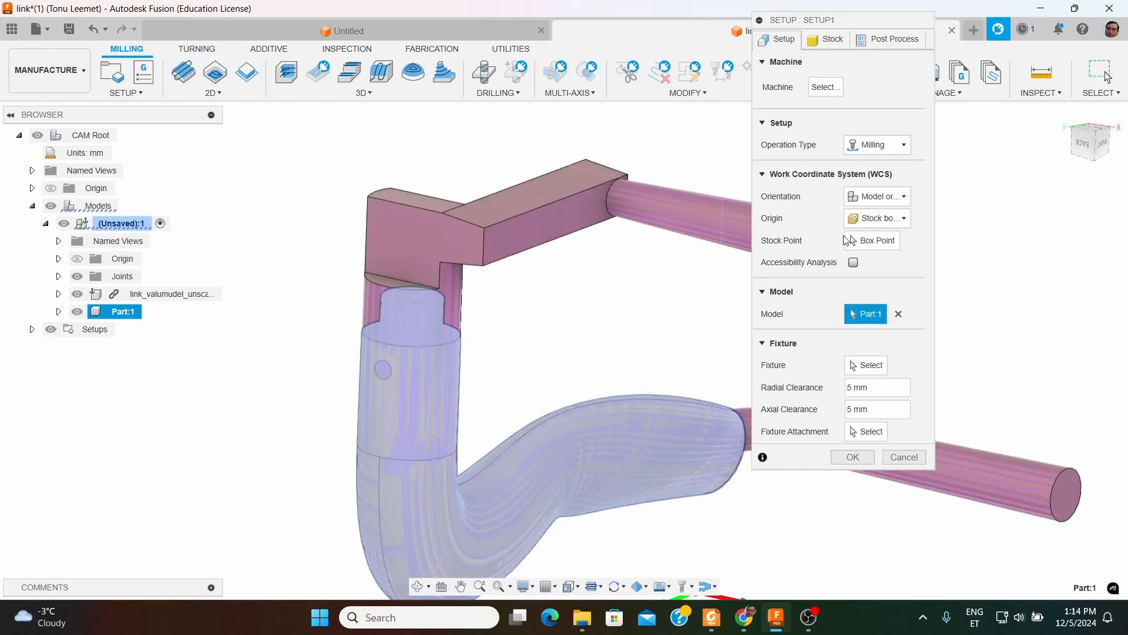
Orient the work coordinate system by Z axis/plane & X axis, taking the flat top face of the casting's upper block as Z axis
left_click(894, 220)
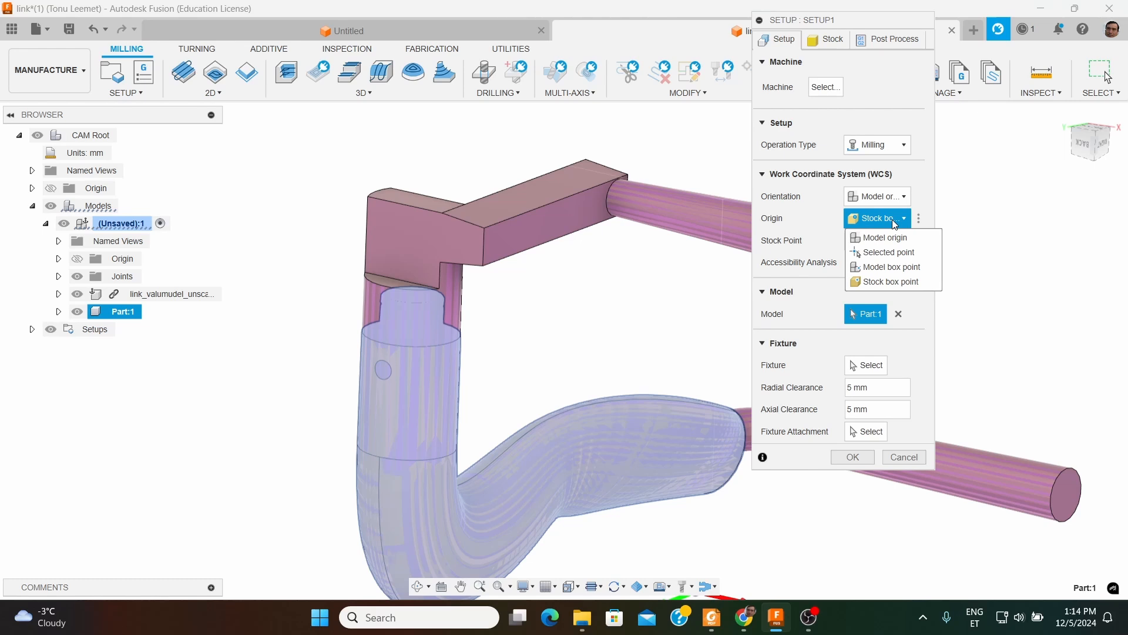
left_click(894, 222)
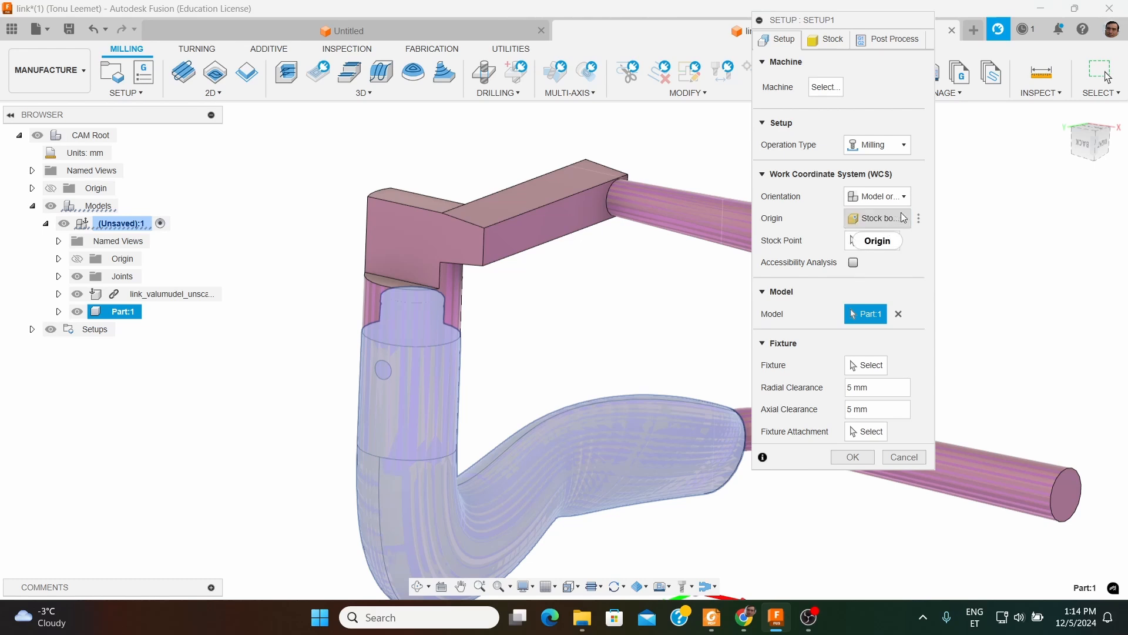
left_click(899, 197)
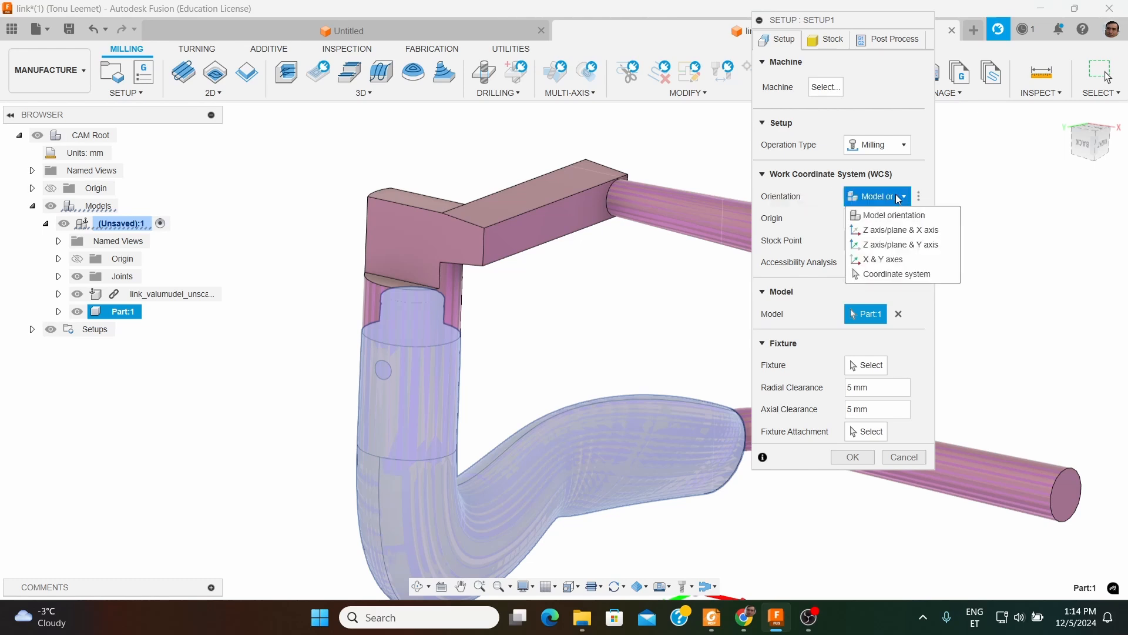
left_click(887, 230)
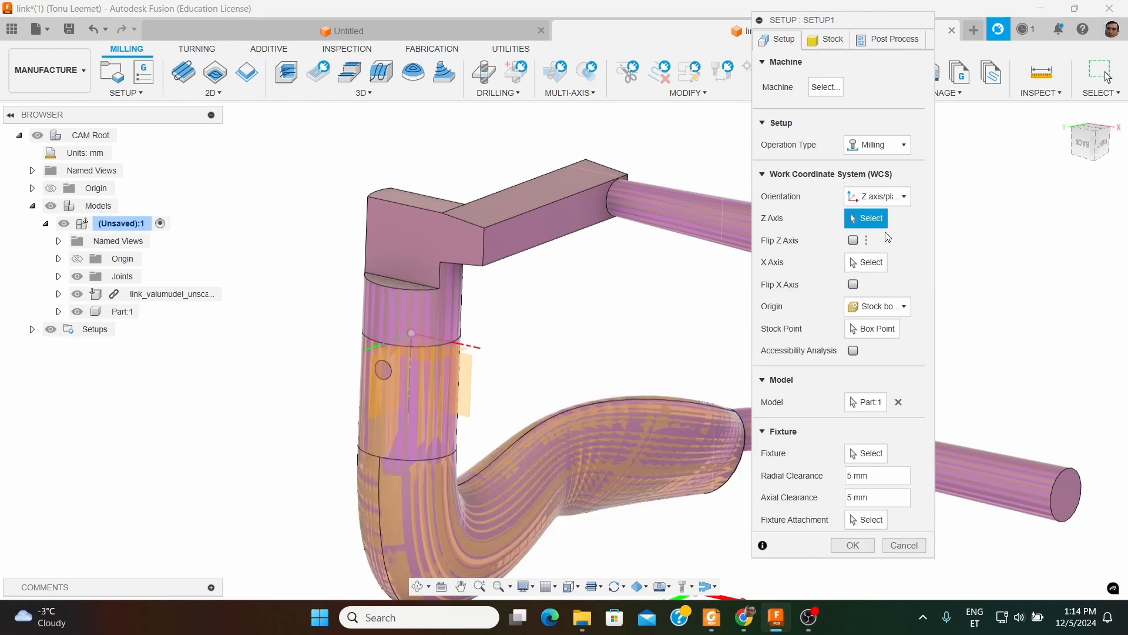
scroll(427, 206, "up", 3)
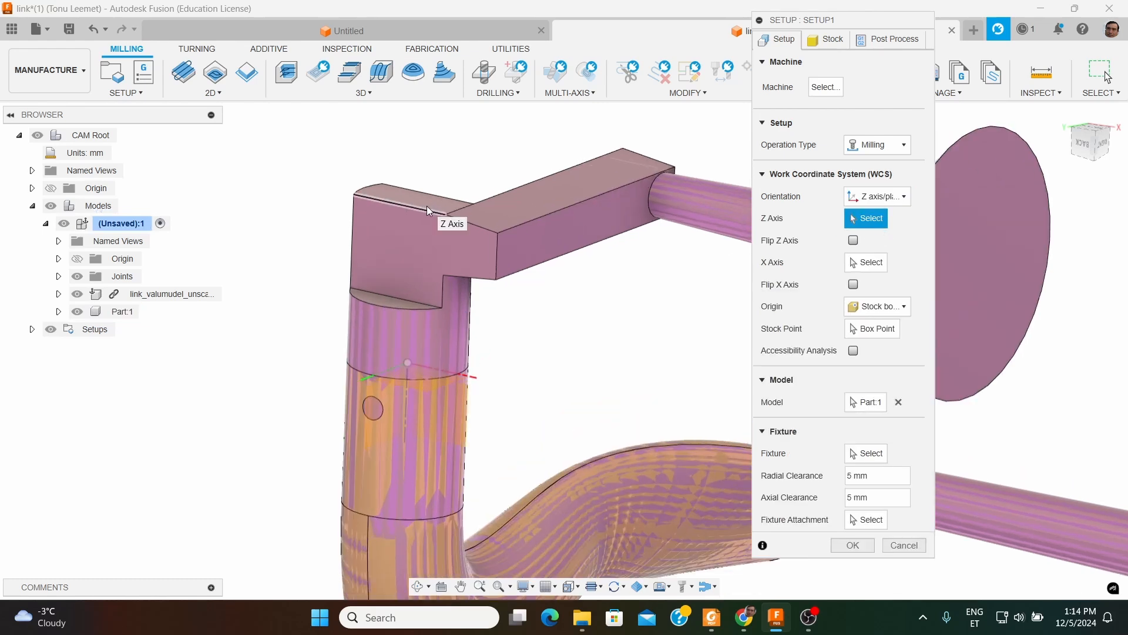
left_click(415, 202)
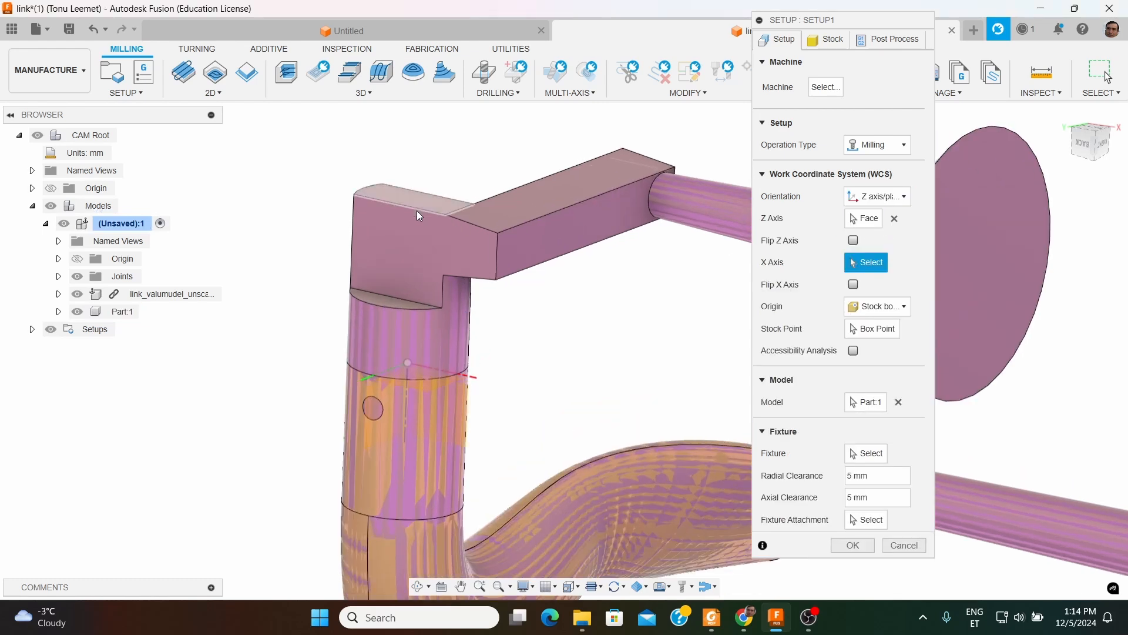
Set the work coordinate system's X axis along the straight front edge of the upper block's top face
scroll(431, 235, "down", 2)
scroll(432, 235, "down", 4)
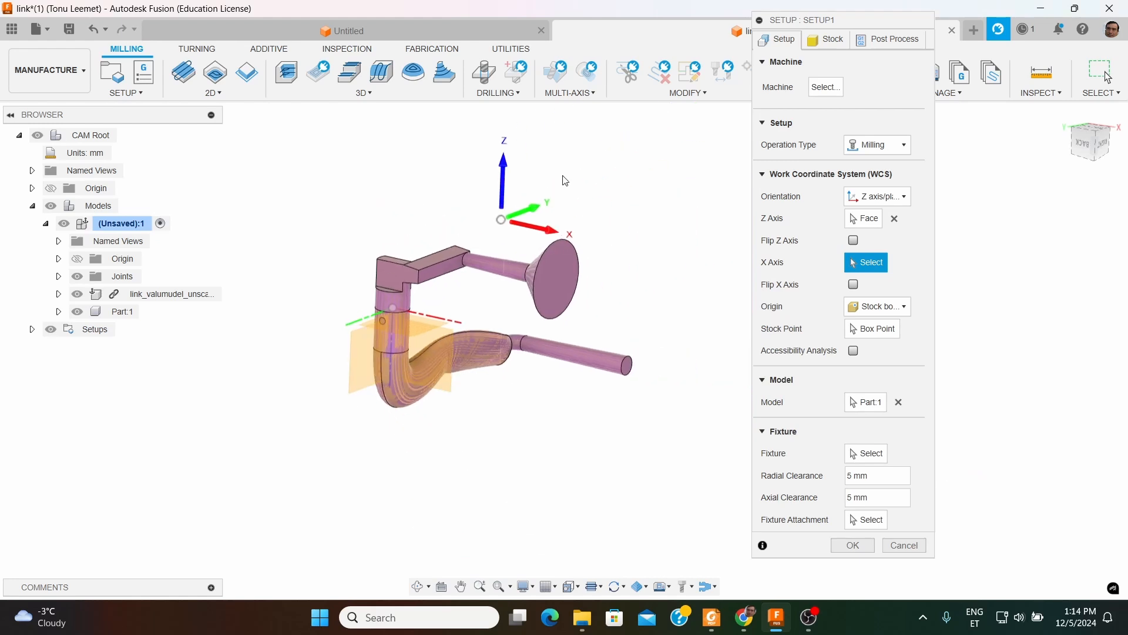
scroll(520, 156, "up", 2)
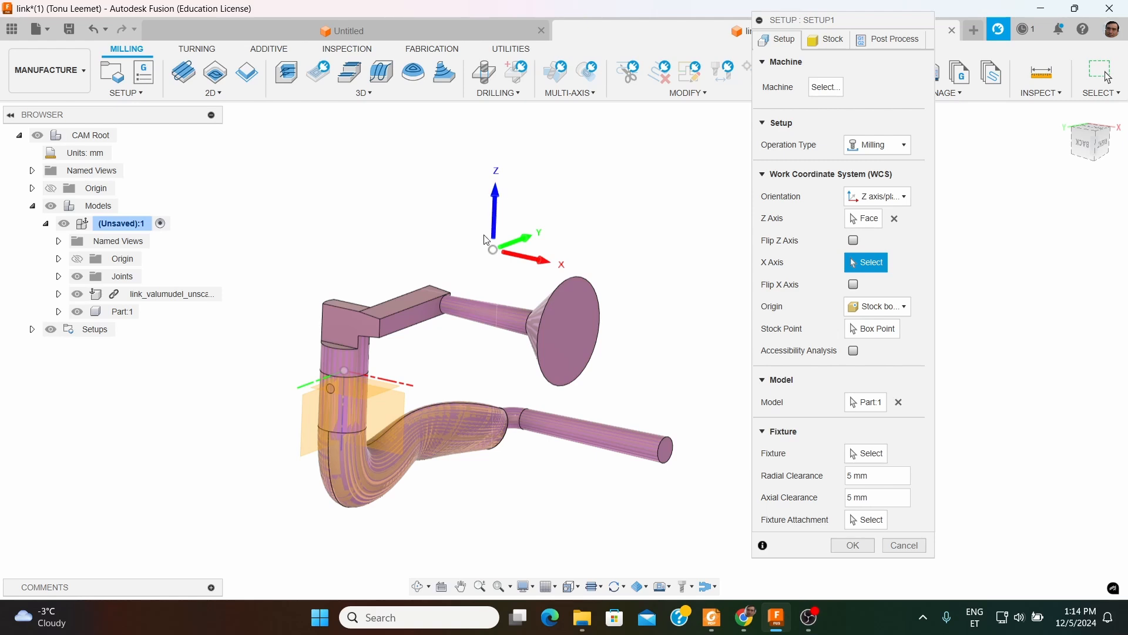
scroll(317, 305, "up", 4)
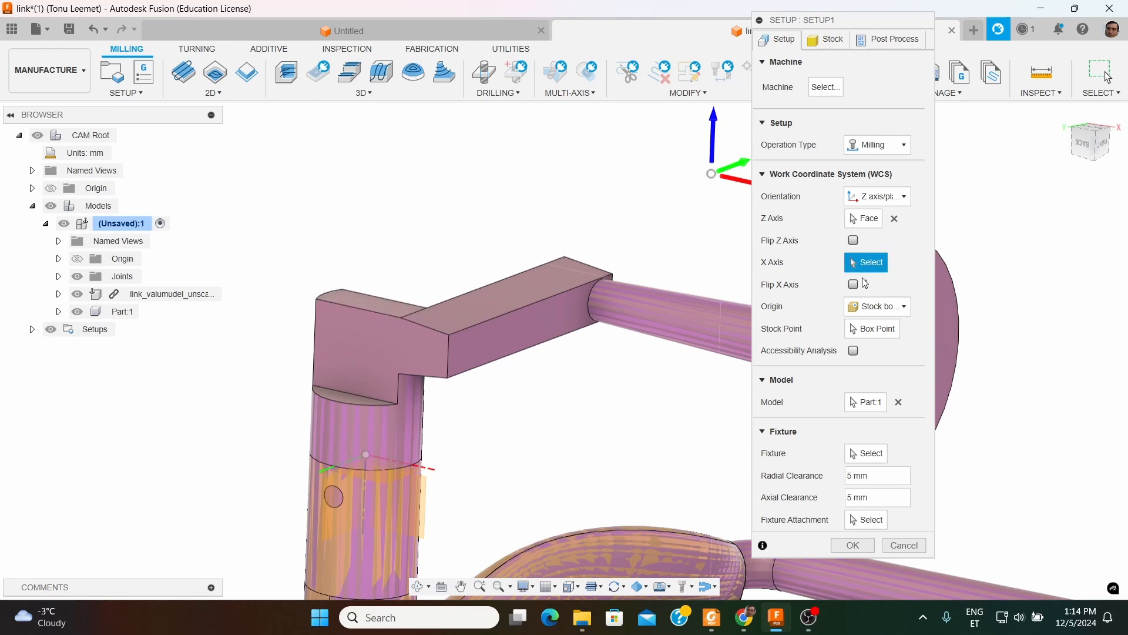
left_click(363, 308)
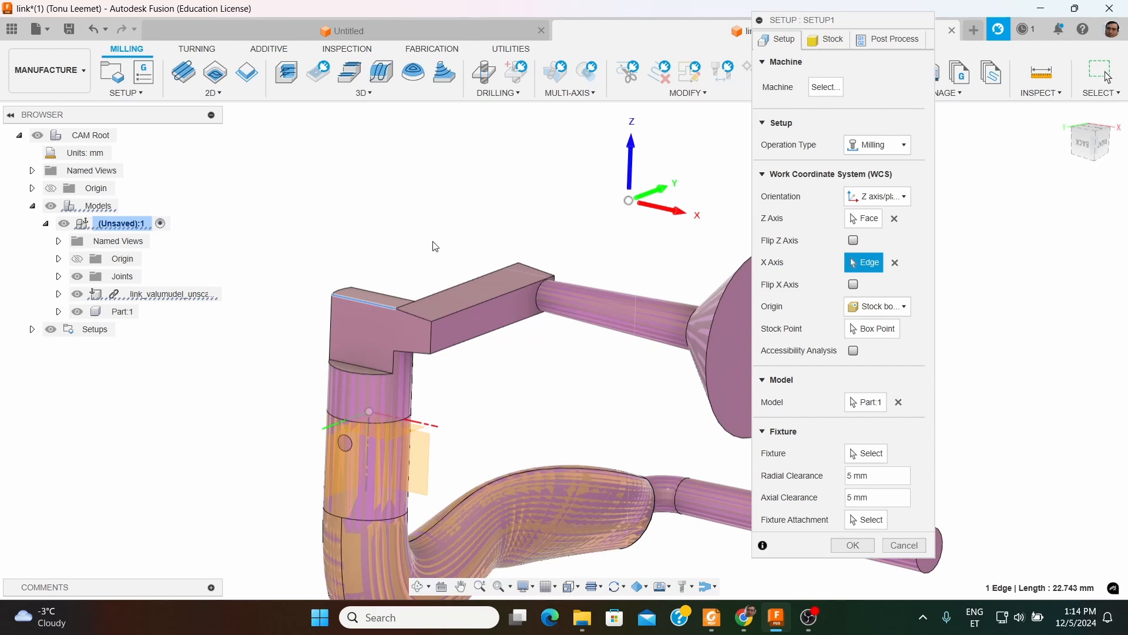
Try to place the work coordinate system's origin at a Stock box point, examining the candidate points around the casting
scroll(468, 229, "down", 2)
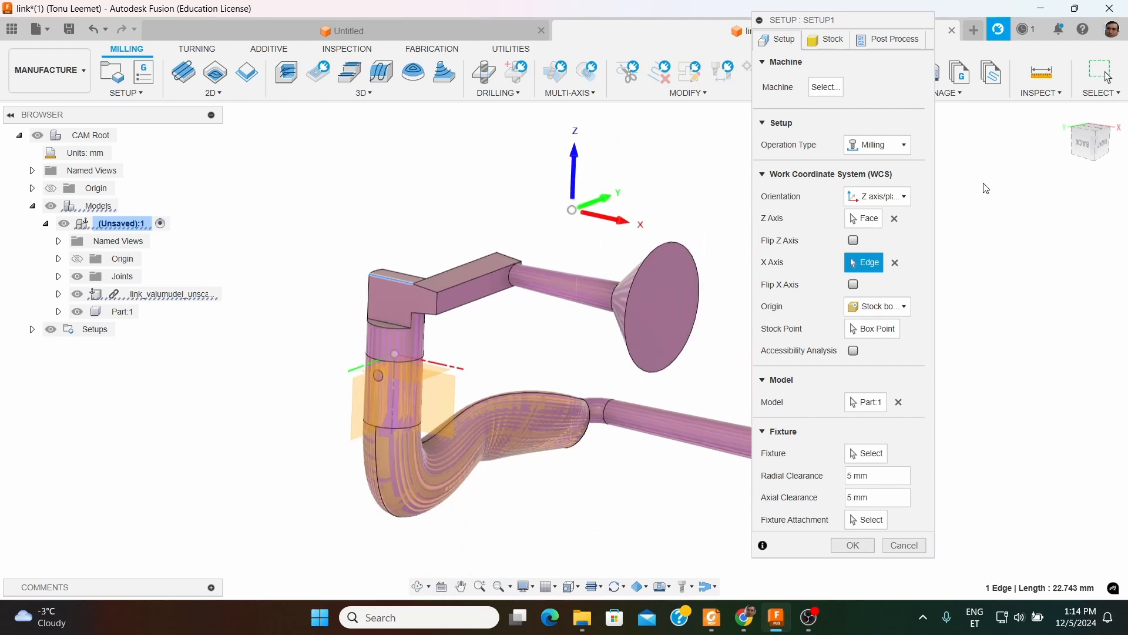
left_click(1083, 143)
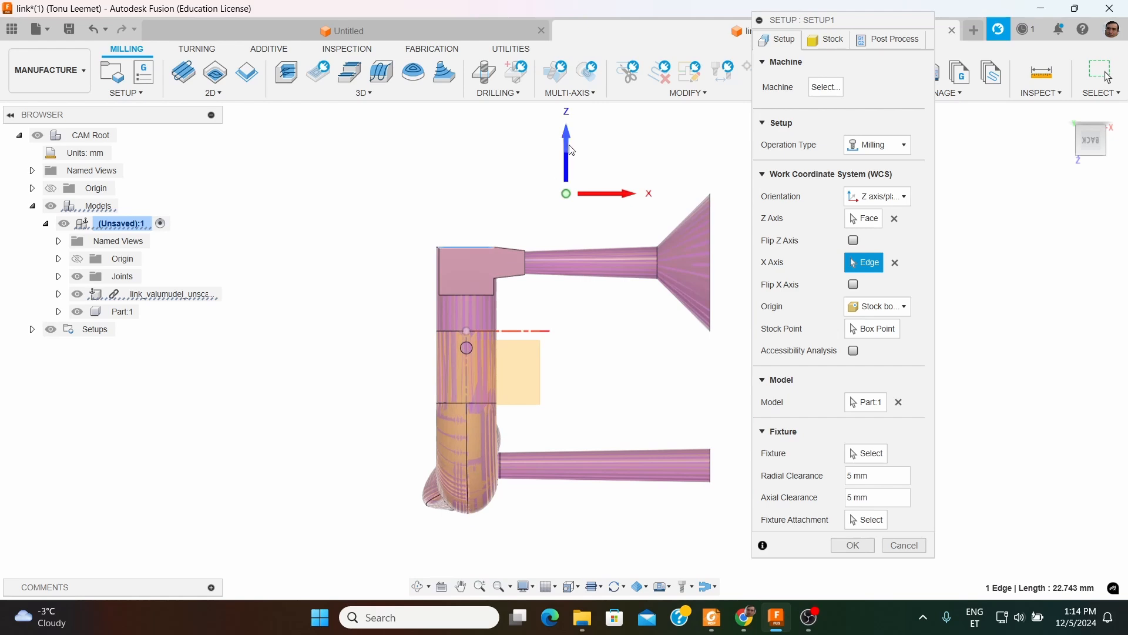
scroll(518, 221, "down", 2)
middle_click_drag(496, 195, 454, 235, "shift")
scroll(455, 235, "up", 4)
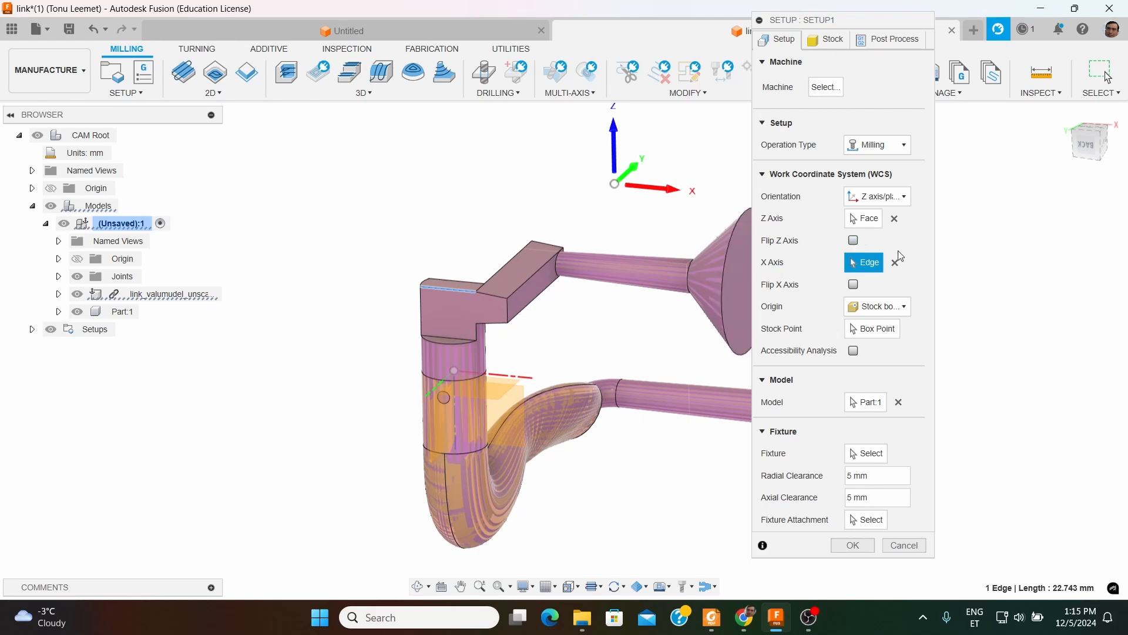
left_click(902, 306)
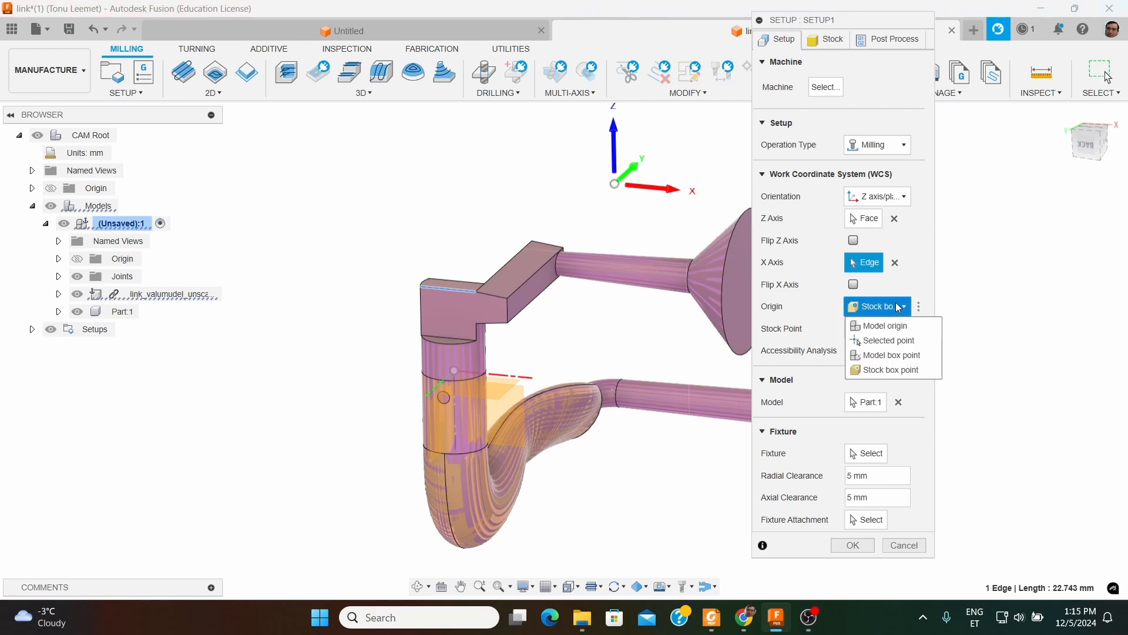
left_click(892, 369)
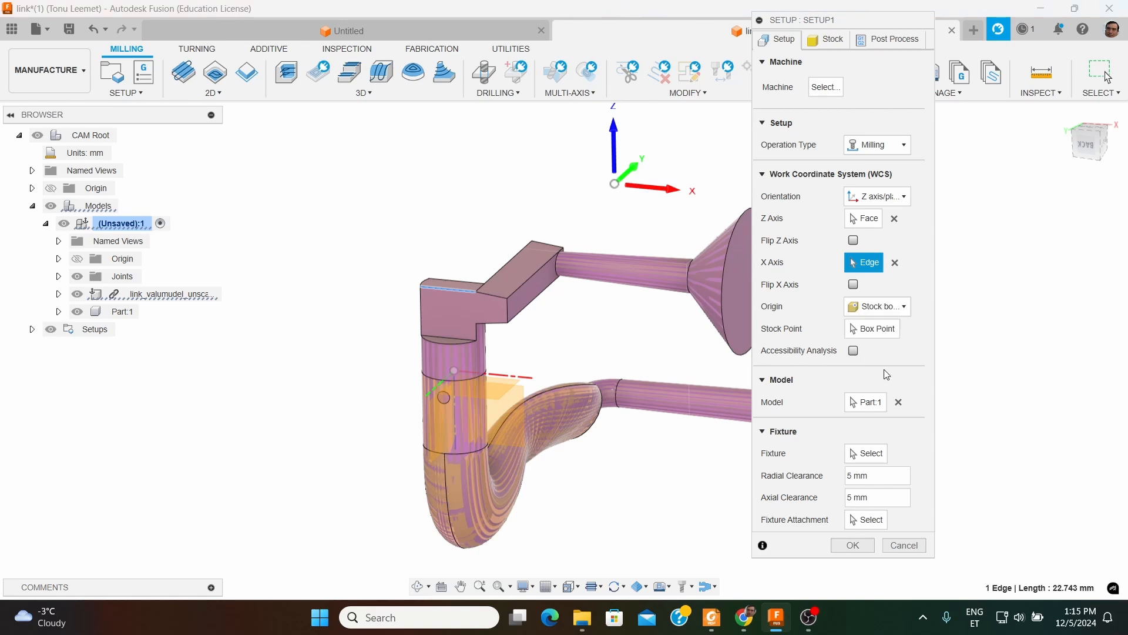
scroll(445, 268, "up", 2)
scroll(471, 274, "up", 2)
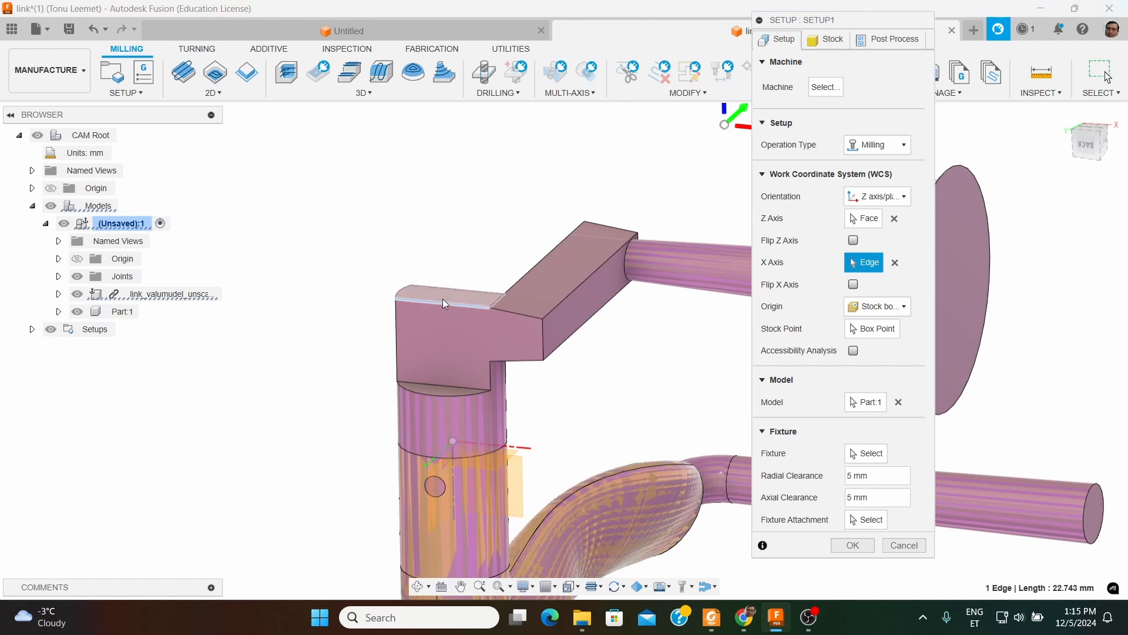
middle_click_drag(466, 265, 482, 318, "shift")
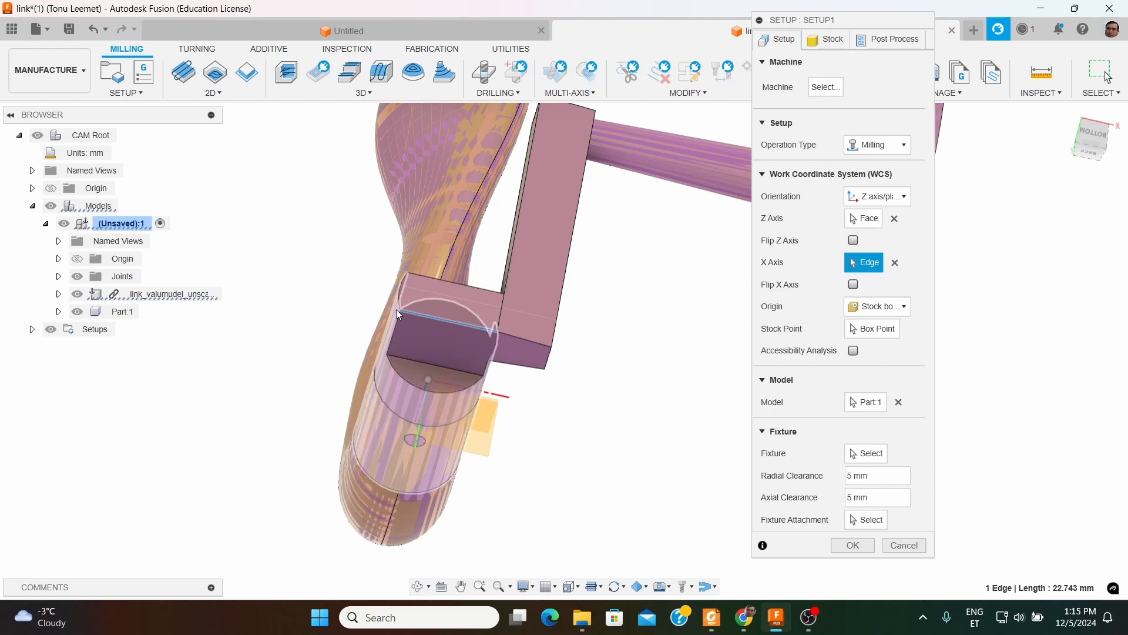
scroll(396, 310, "up", 3)
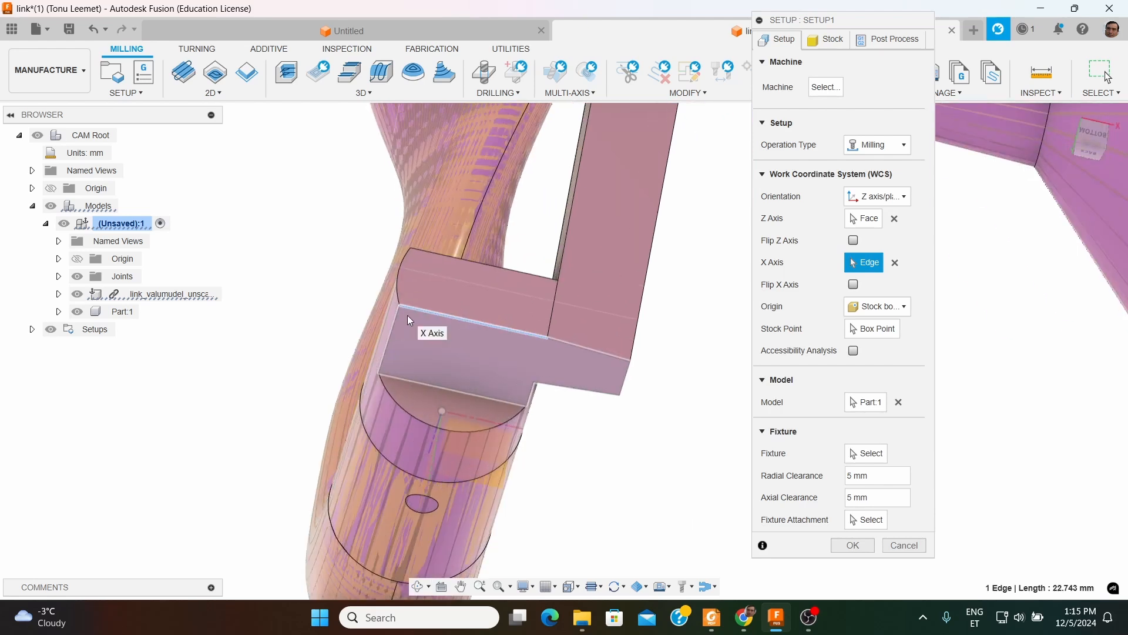
left_click(878, 329)
scroll(400, 302, "down", 5)
middle_click_drag(415, 346, 381, 275, "shift")
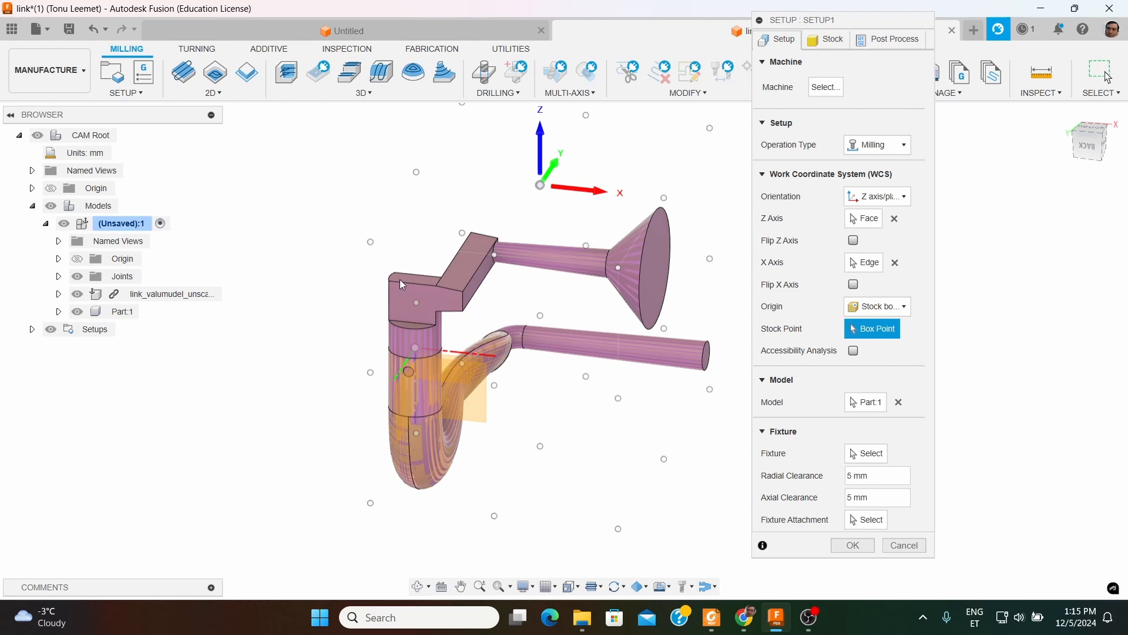
scroll(413, 287, "up", 3)
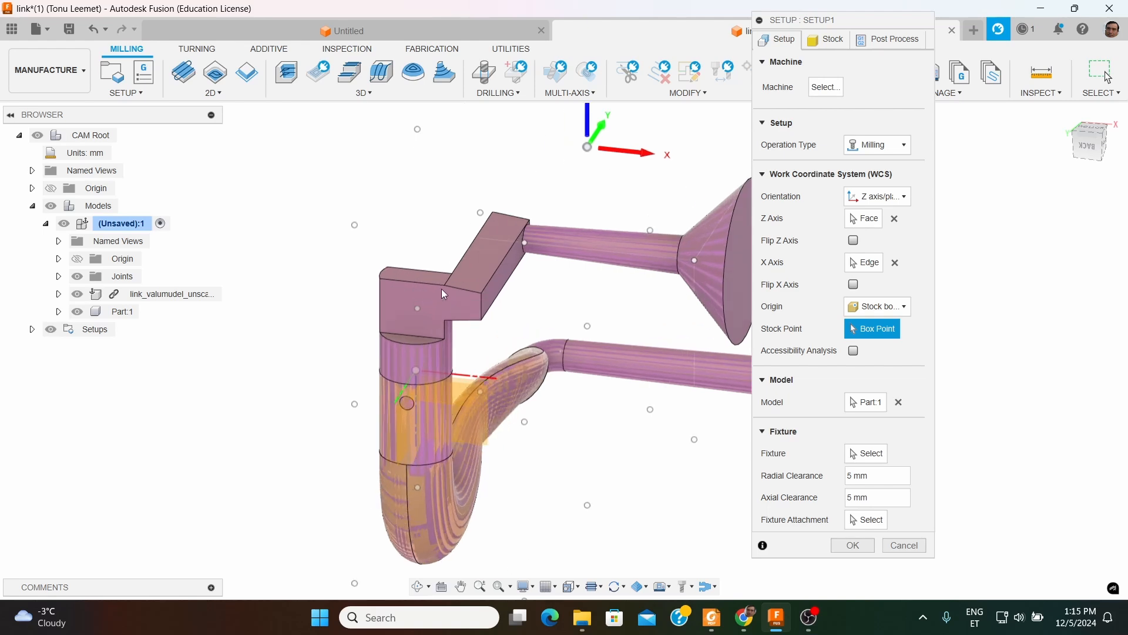
Switch the WCS origin to Selected point and place it on the outer front corner of the upper block's top face
left_click(881, 307)
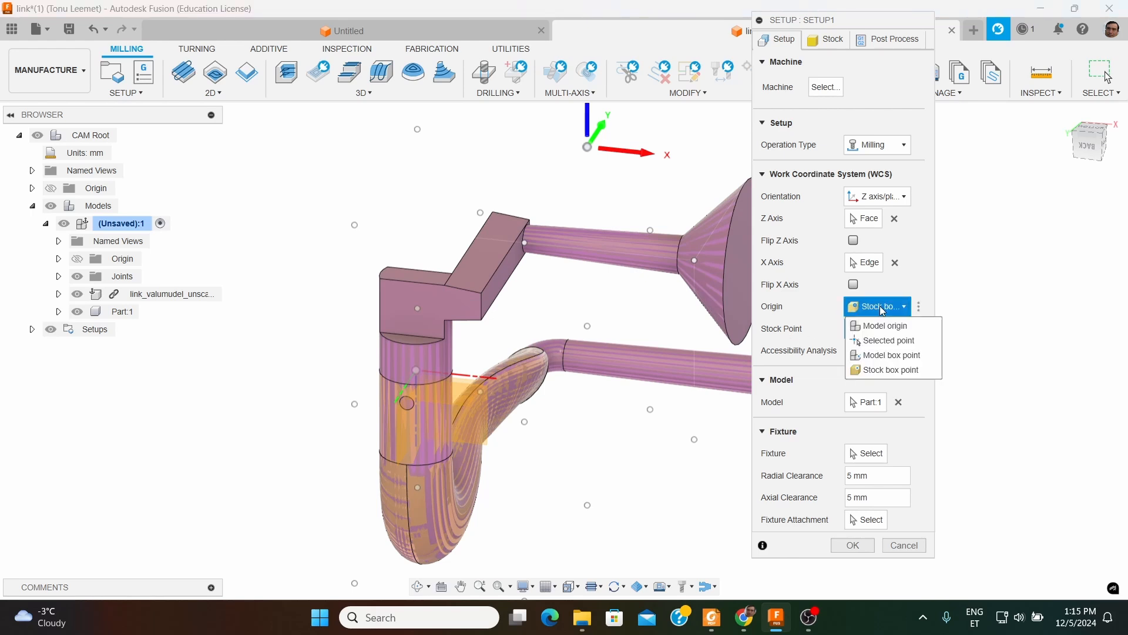
left_click(887, 341)
scroll(414, 270, "up", 4)
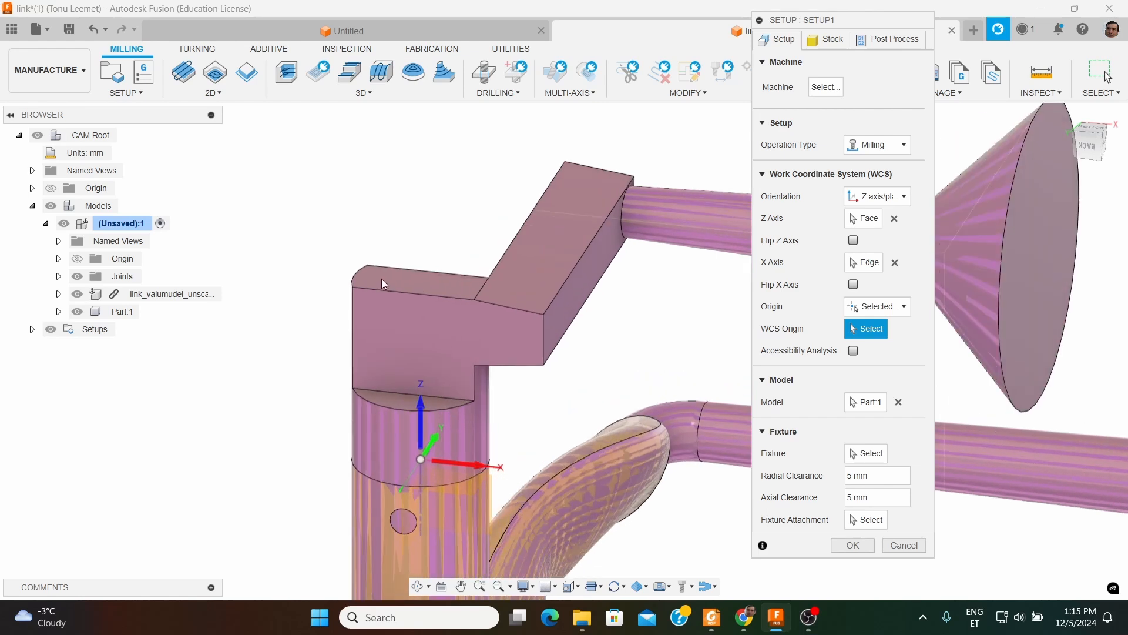
scroll(380, 279, "up", 2)
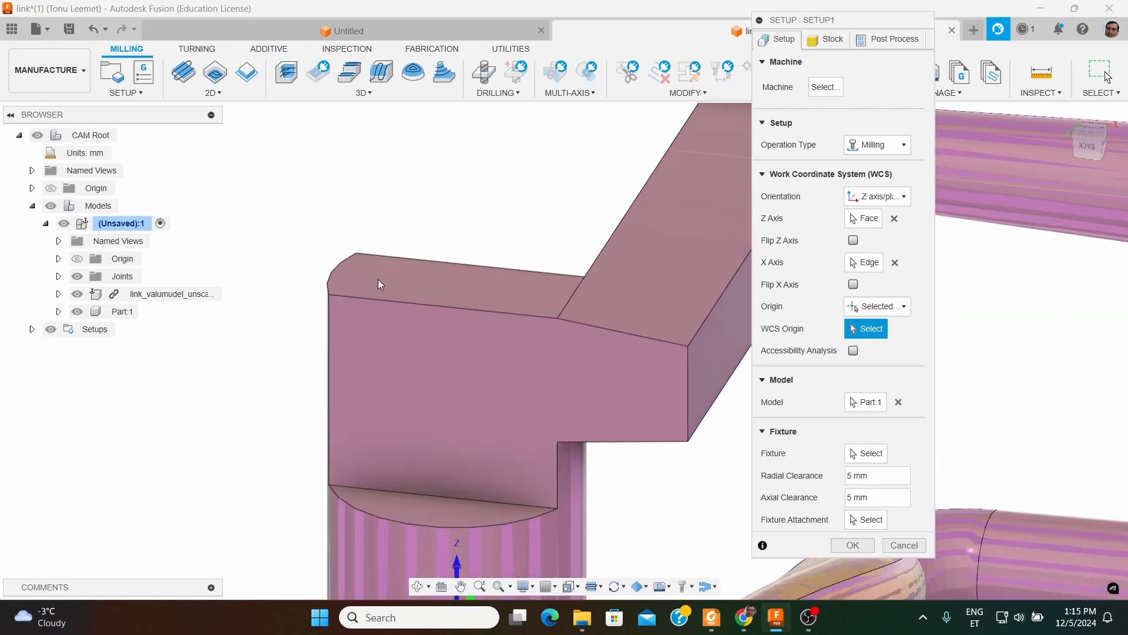
left_click(330, 295)
scroll(370, 288, "down", 2)
middle_click_drag(410, 298, 433, 313, "shift")
scroll(344, 303, "up", 3)
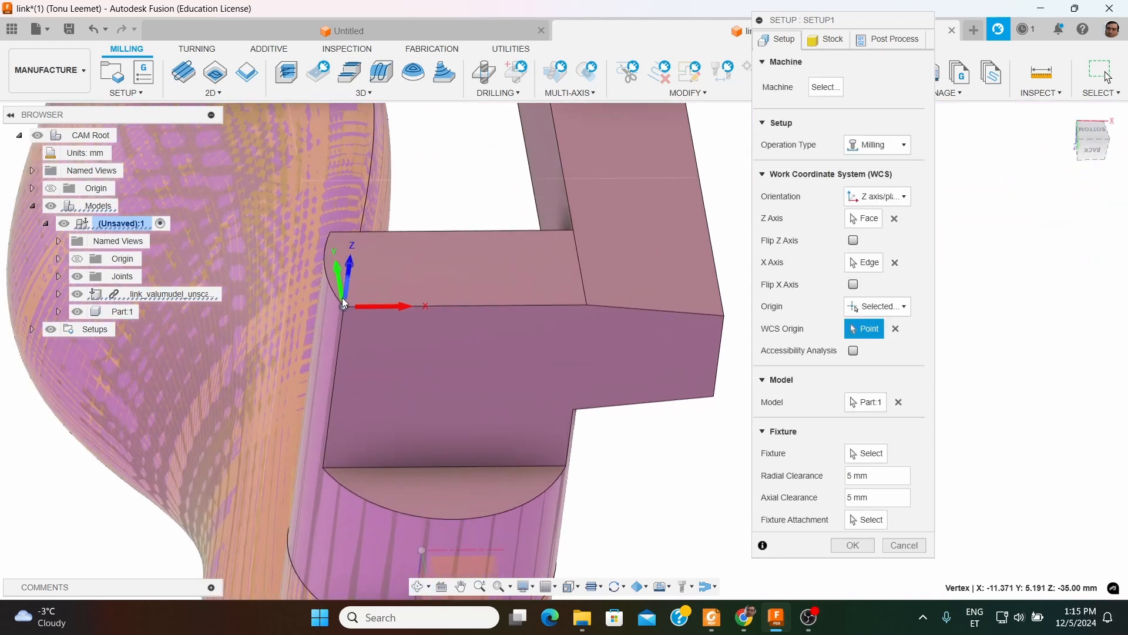
scroll(344, 303, "up", 3)
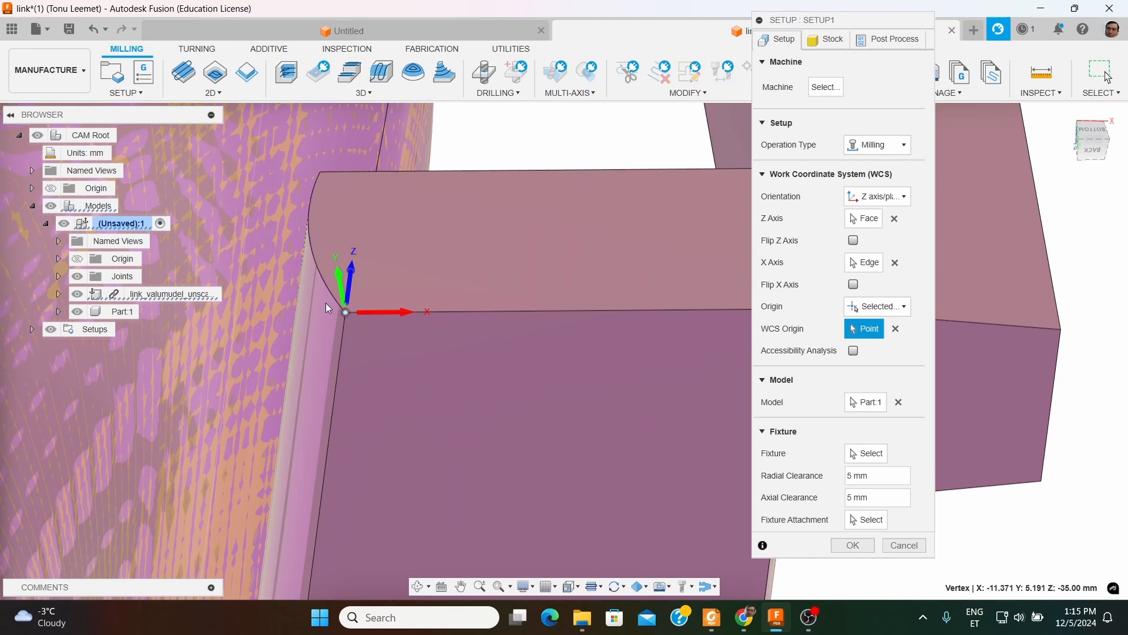
scroll(326, 304, "down", 3)
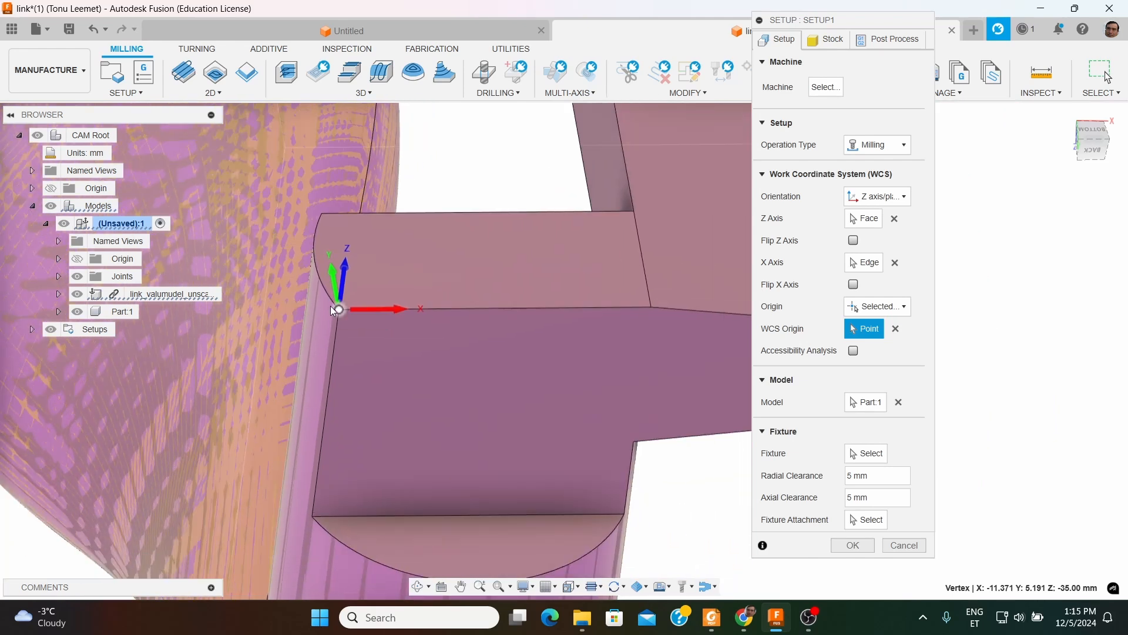
scroll(331, 306, "down", 3)
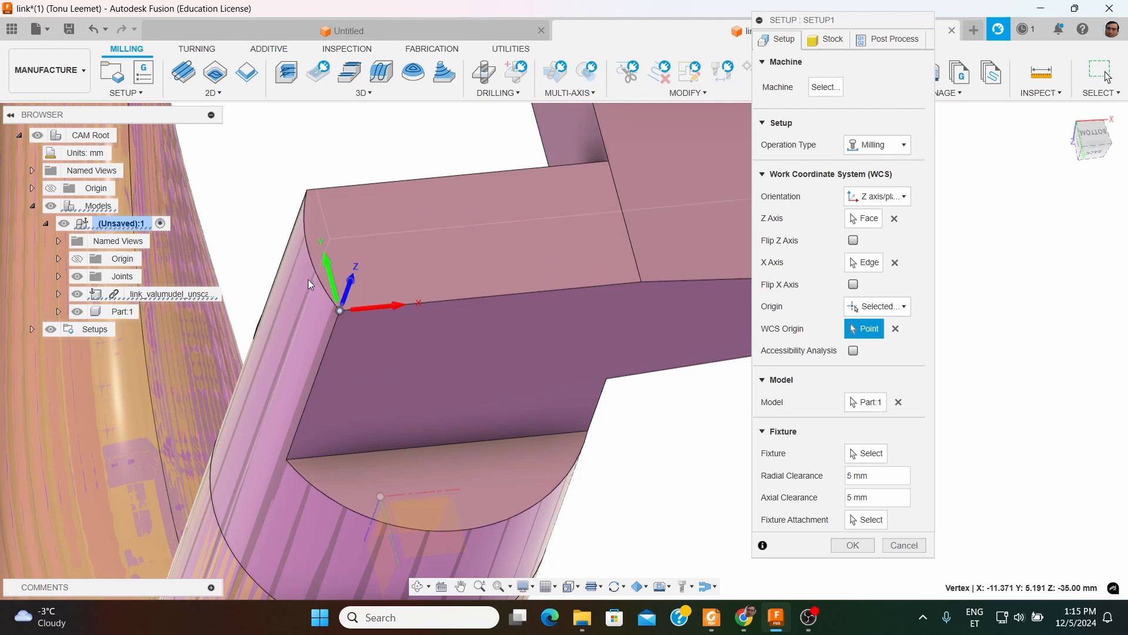
scroll(298, 289, "down", 2)
middle_click_drag(392, 310, 373, 254, "shift")
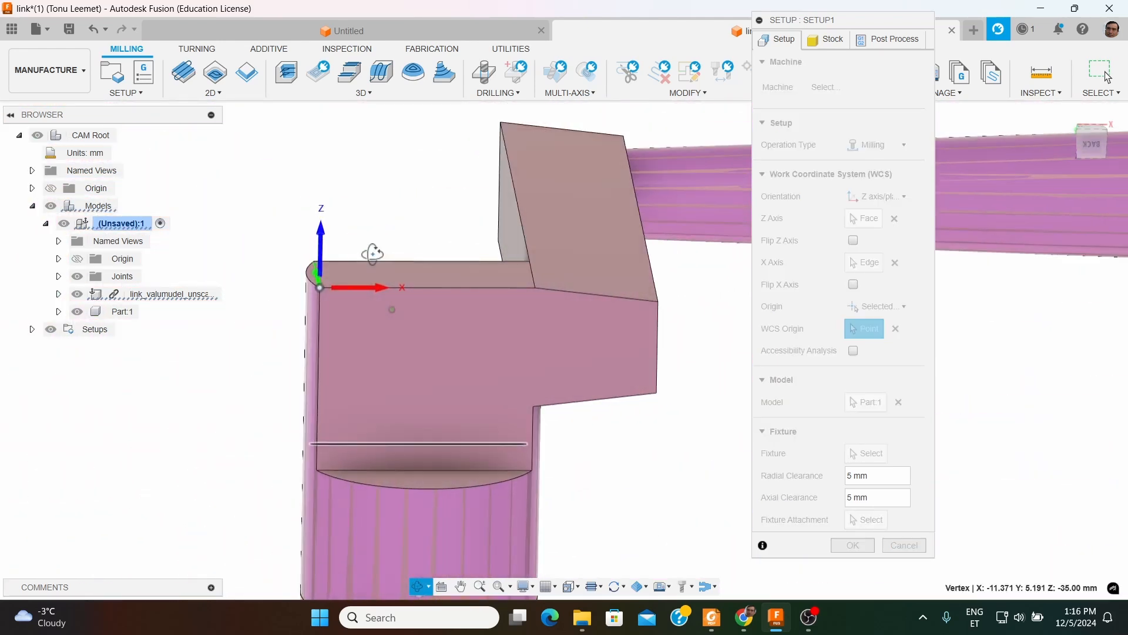
scroll(327, 270, "down", 2)
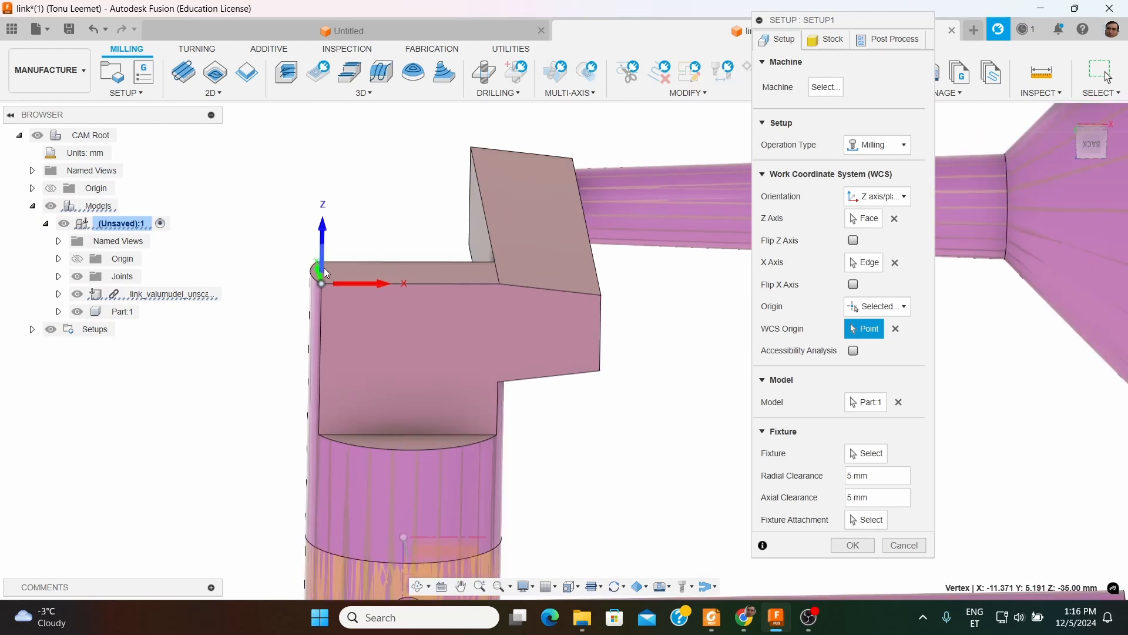
Move the WCS origin to the front corner vertex on the casting arm's side of the upper block and accept the setup
left_click(601, 294)
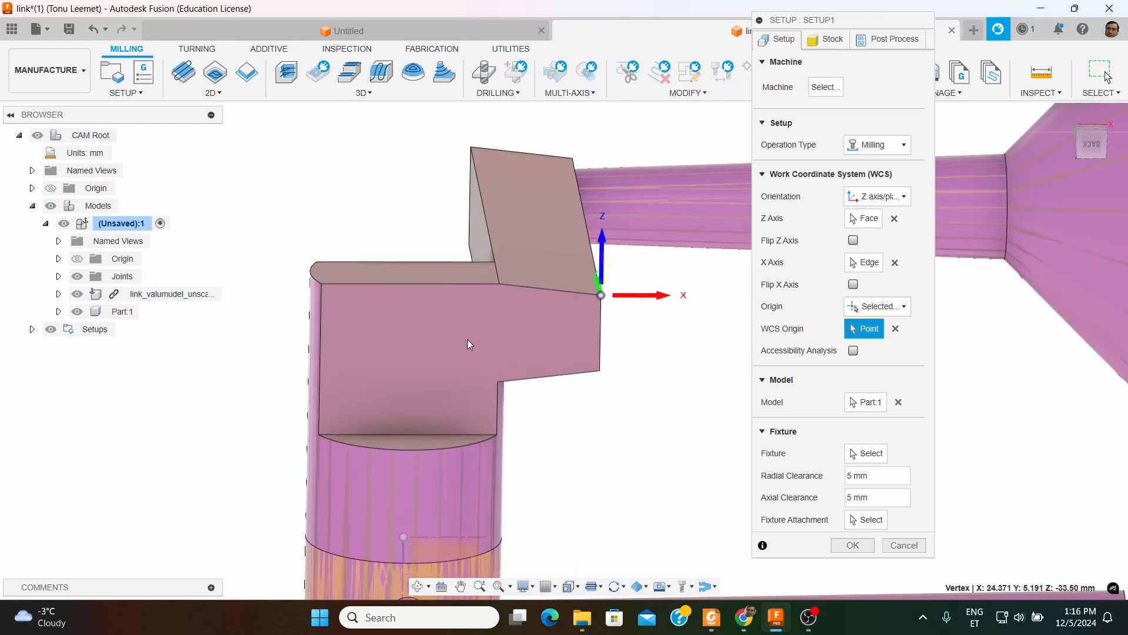
middle_click_drag(418, 327, 397, 281, "shift")
scroll(388, 270, "down", 3)
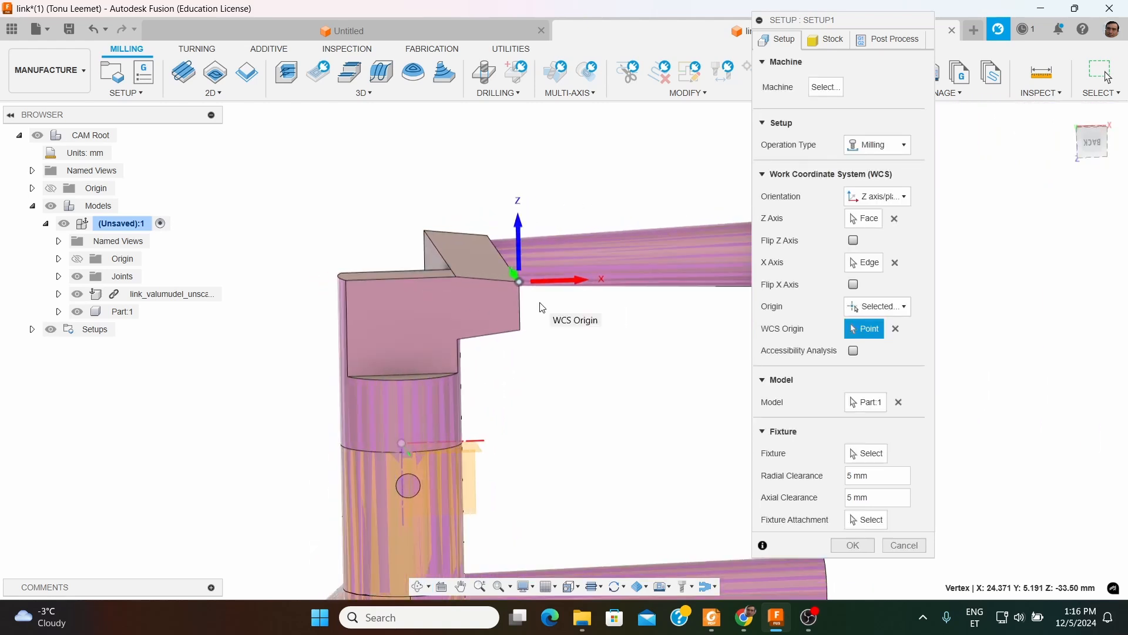
scroll(442, 230, "down", 3)
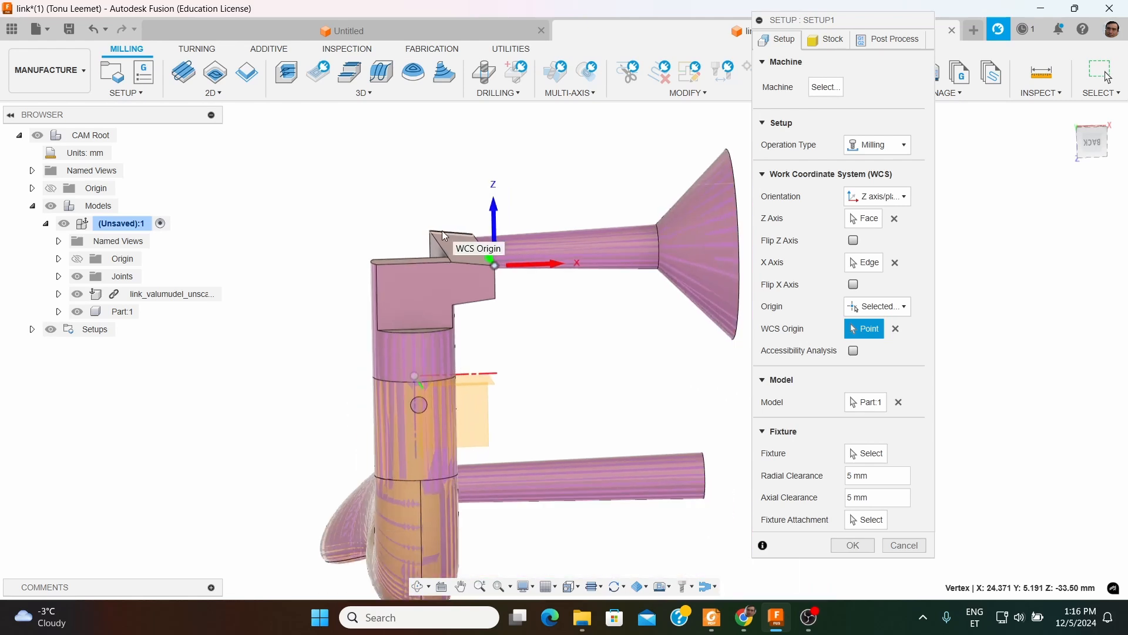
middle_click_drag(403, 219, 465, 290, "shift")
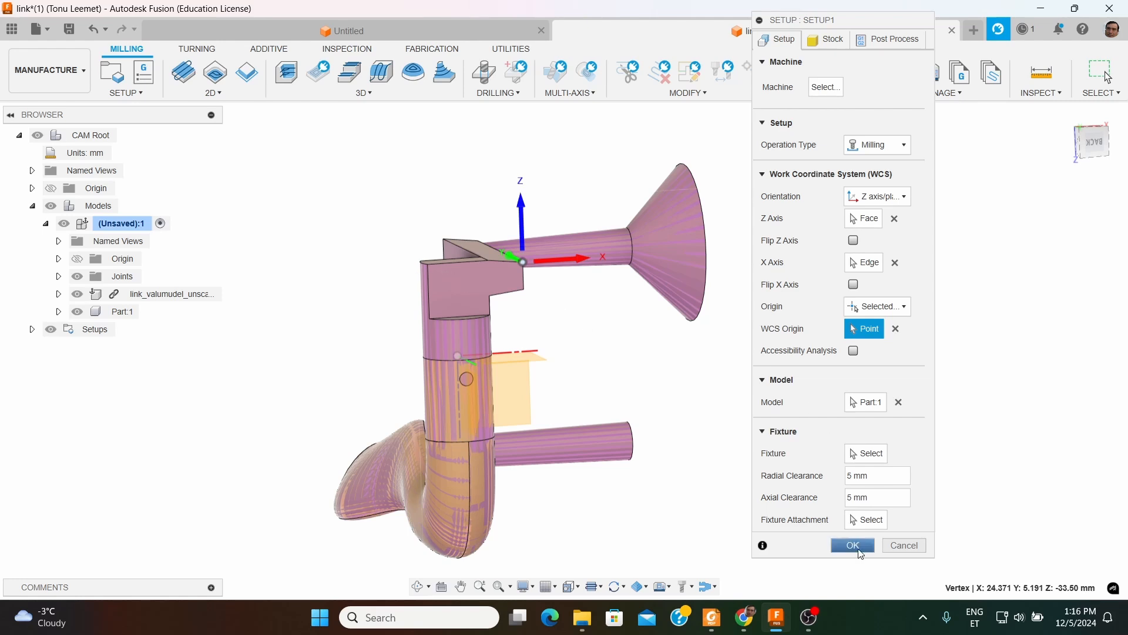
left_click(853, 545)
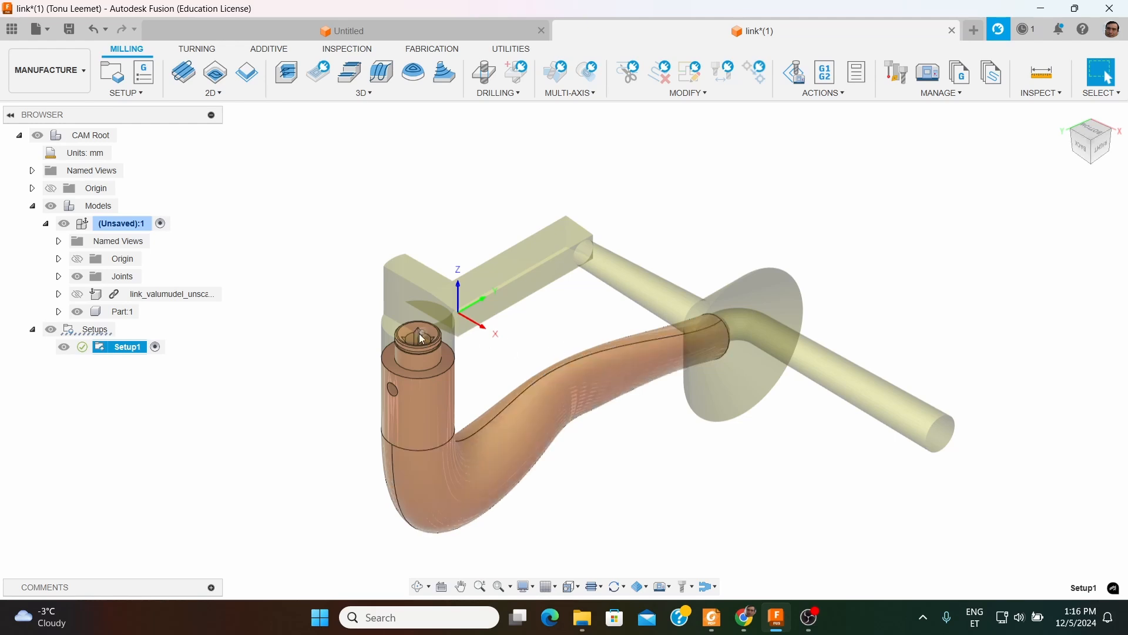
Examine the link's stepped cylindrical boss and its star-shaped socket inside the translucent casting stock
scroll(419, 334, "up", 5)
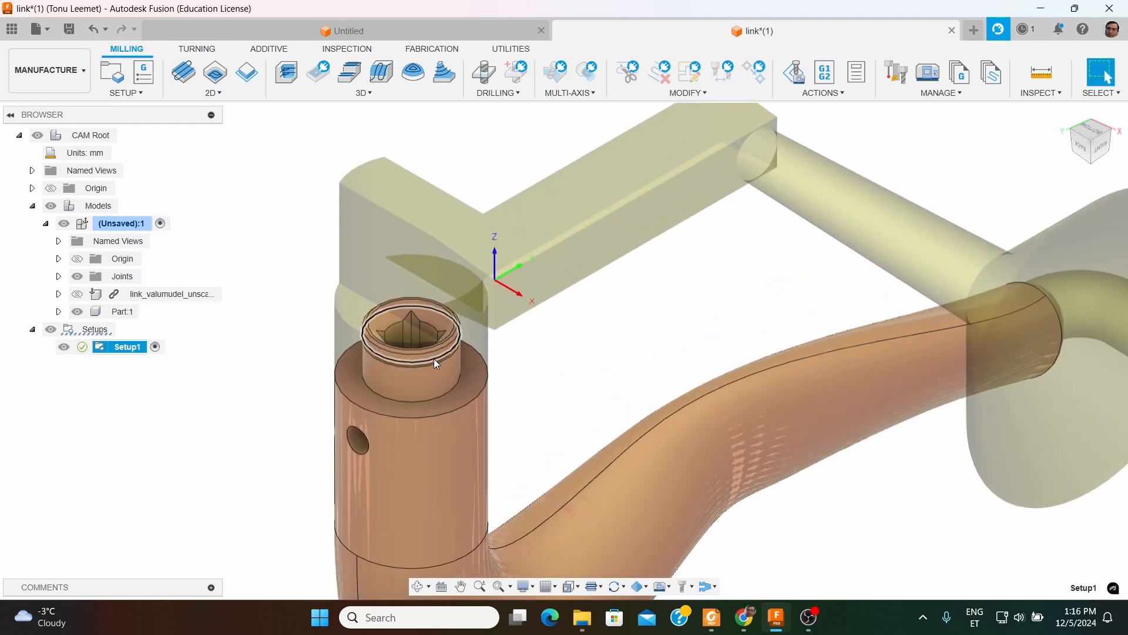
scroll(463, 282, "down", 3)
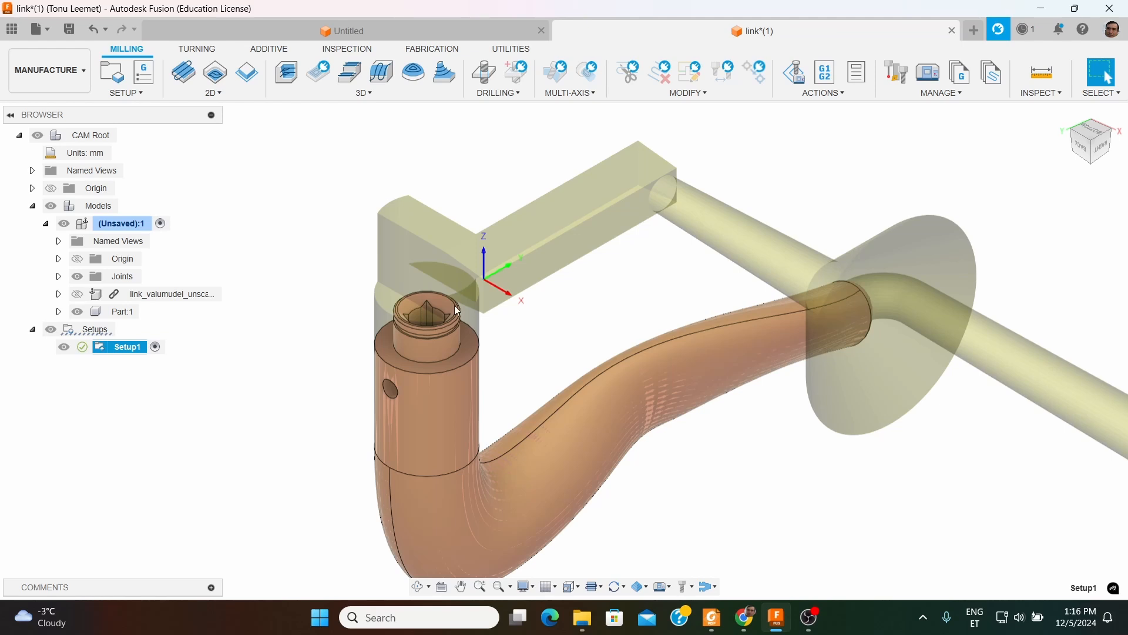
scroll(449, 364, "up", 3)
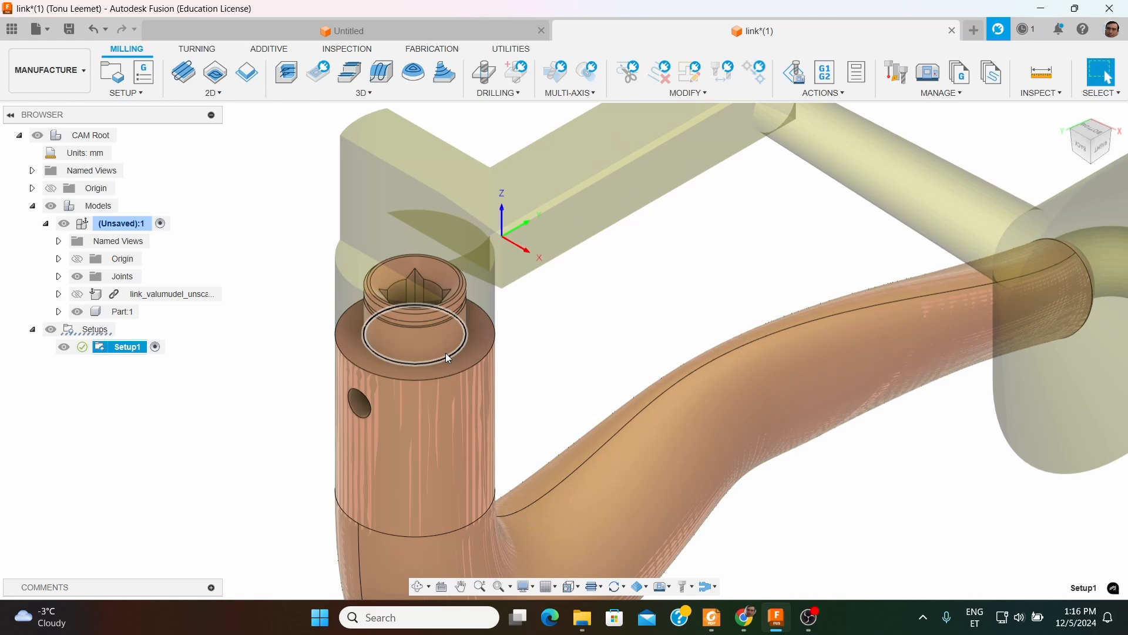
scroll(422, 332, "down", 2)
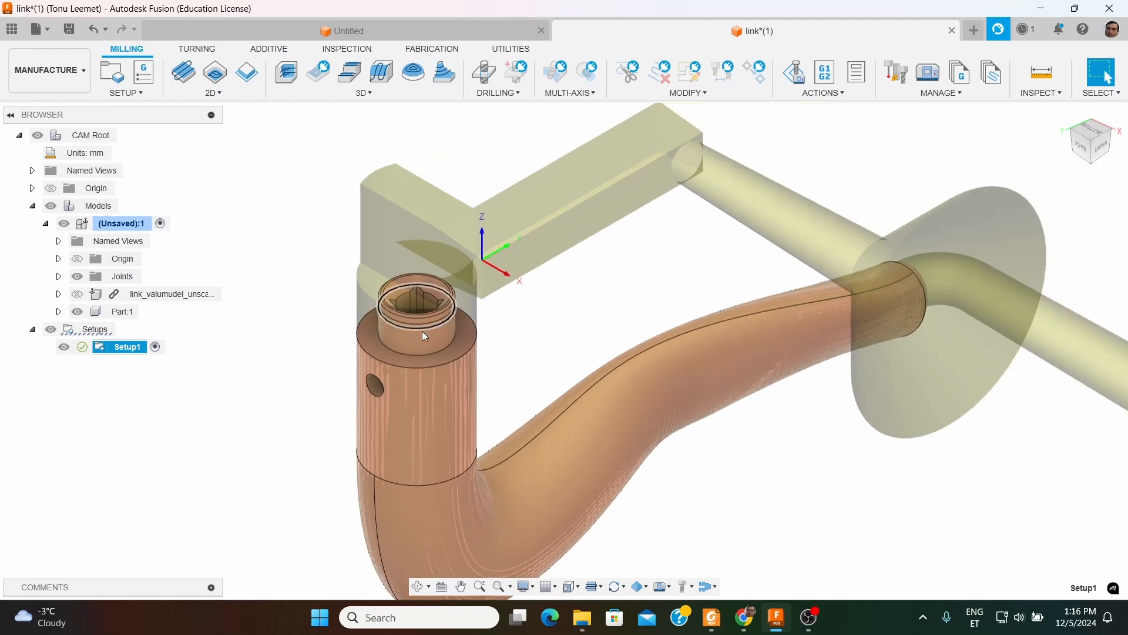
scroll(424, 338, "up", 2)
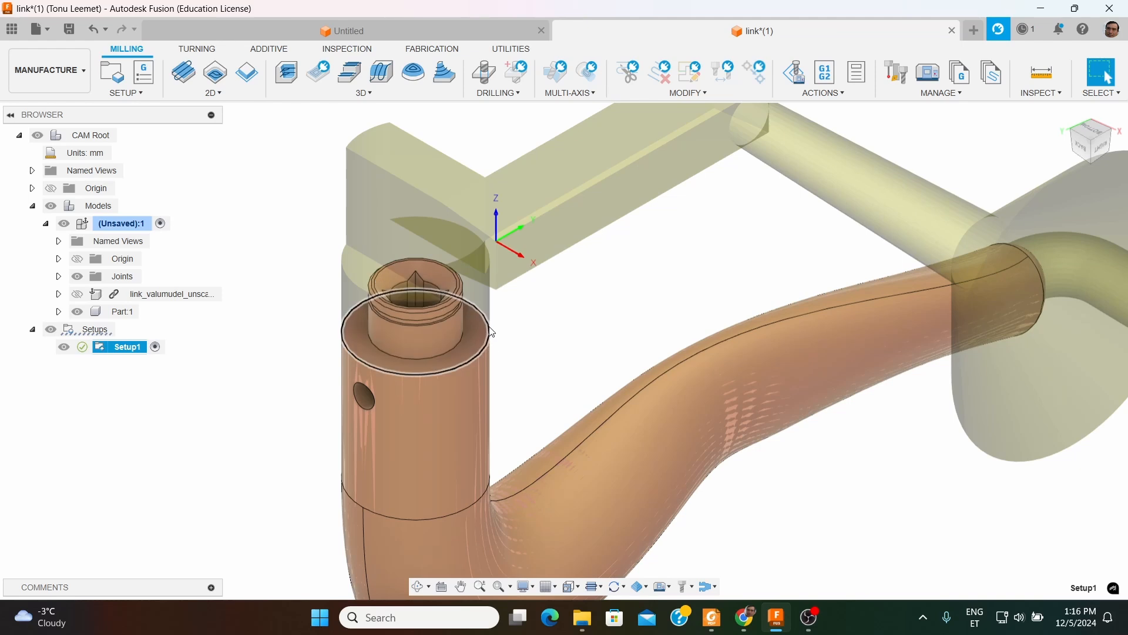
scroll(445, 316, "down", 2)
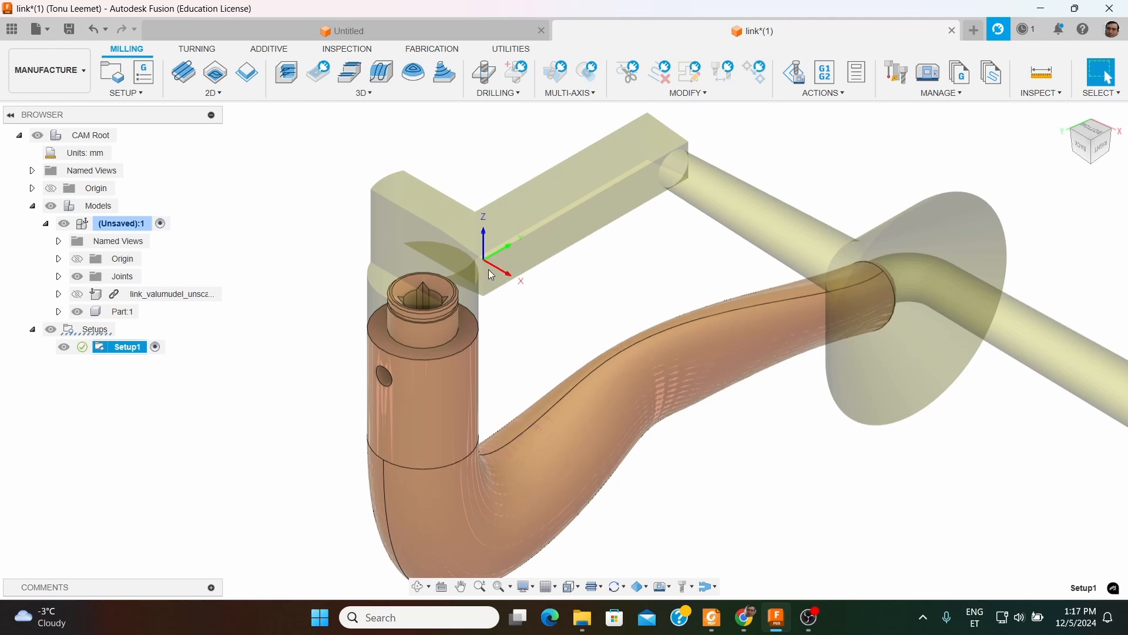
Start a 2D Pocket operation with the HAAS 16mm Dia. Cobalt Coarse Roughing flat end mill from the EMÜ TE tool library
left_click(229, 96)
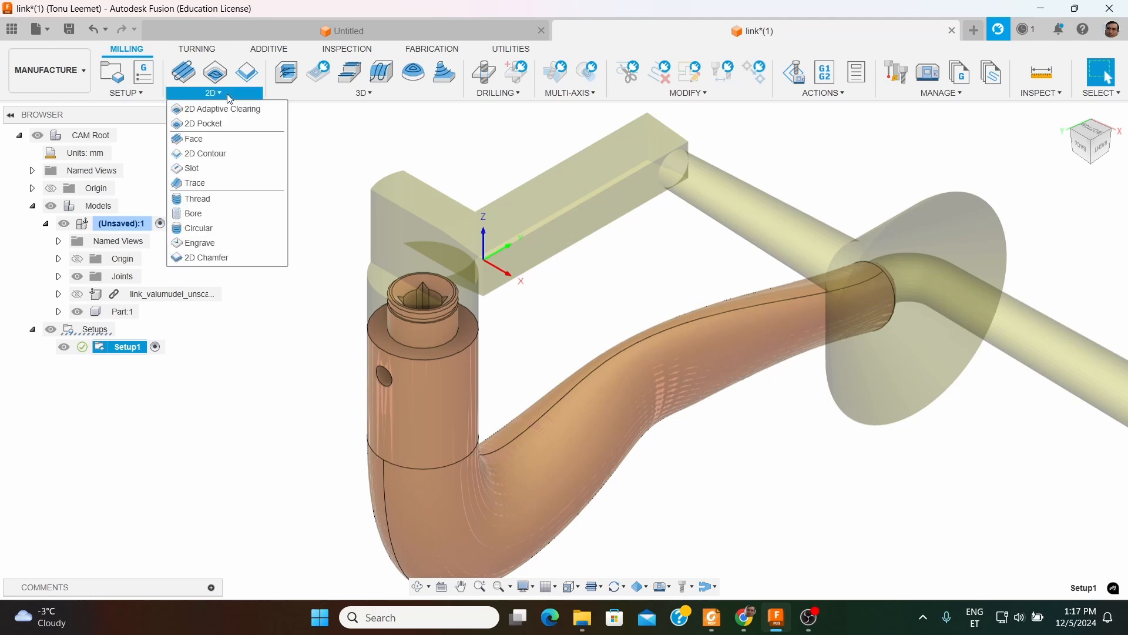
left_click(223, 125)
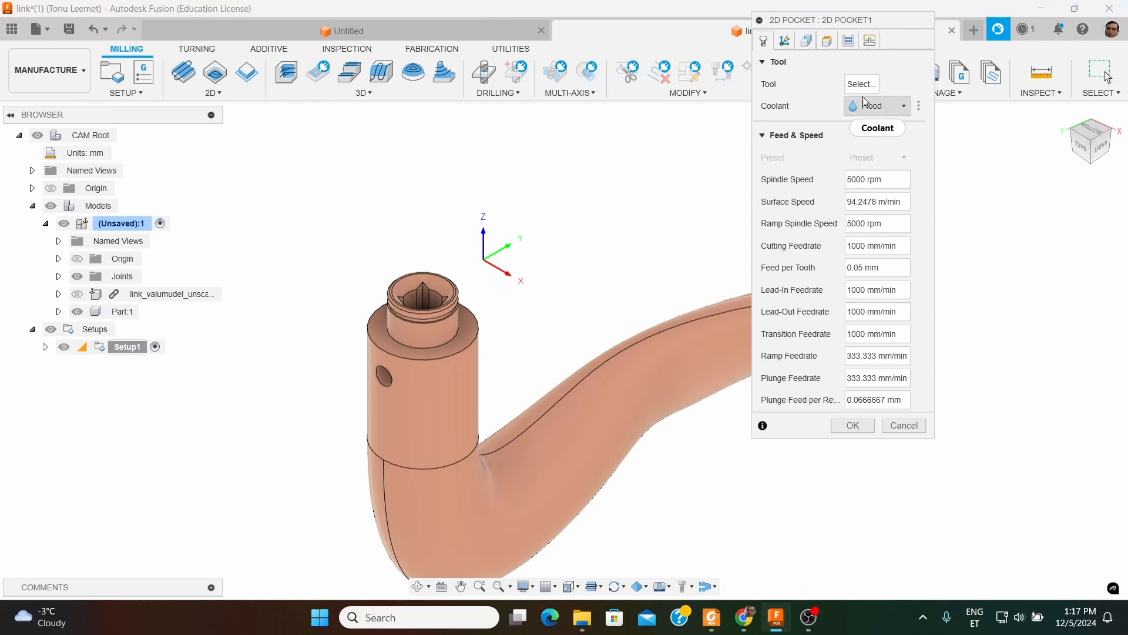
left_click(863, 84)
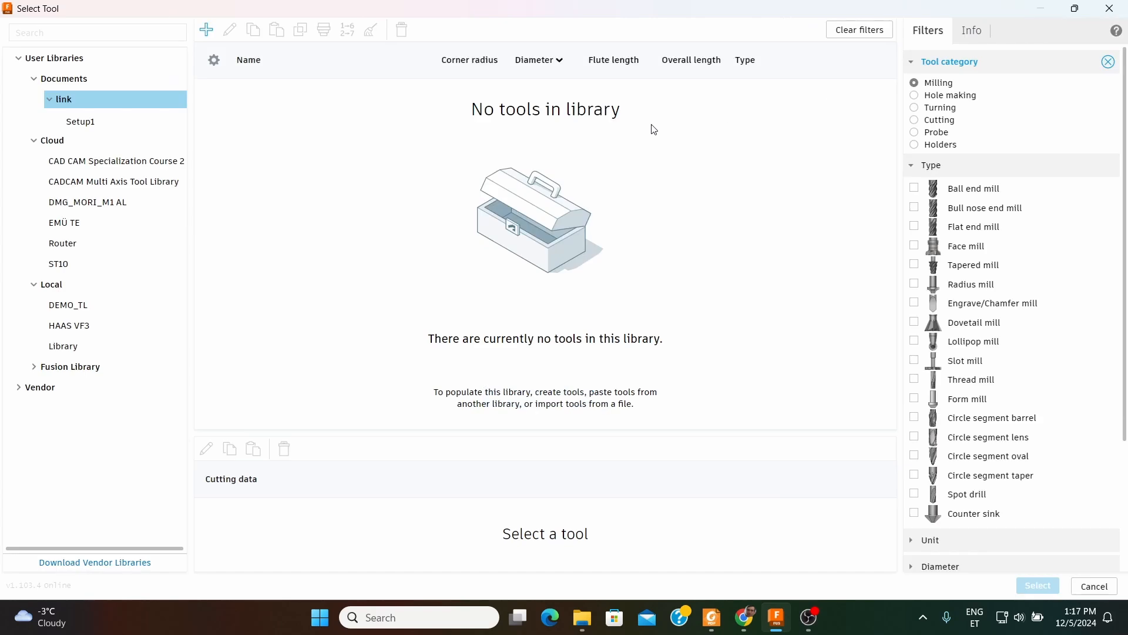
left_click(57, 224)
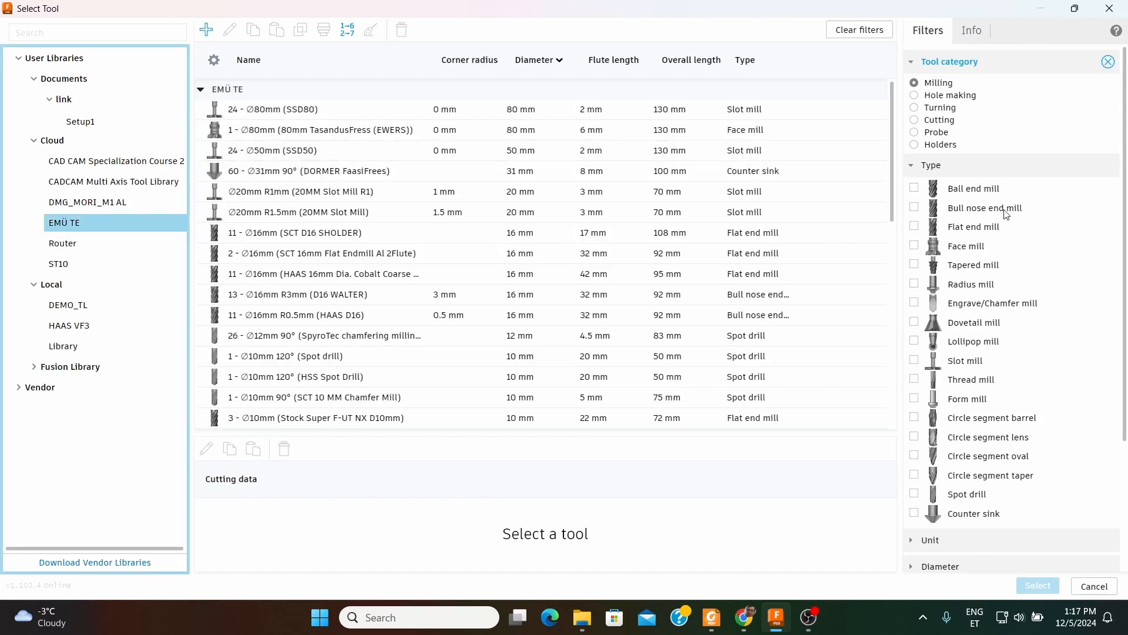
left_click(916, 227)
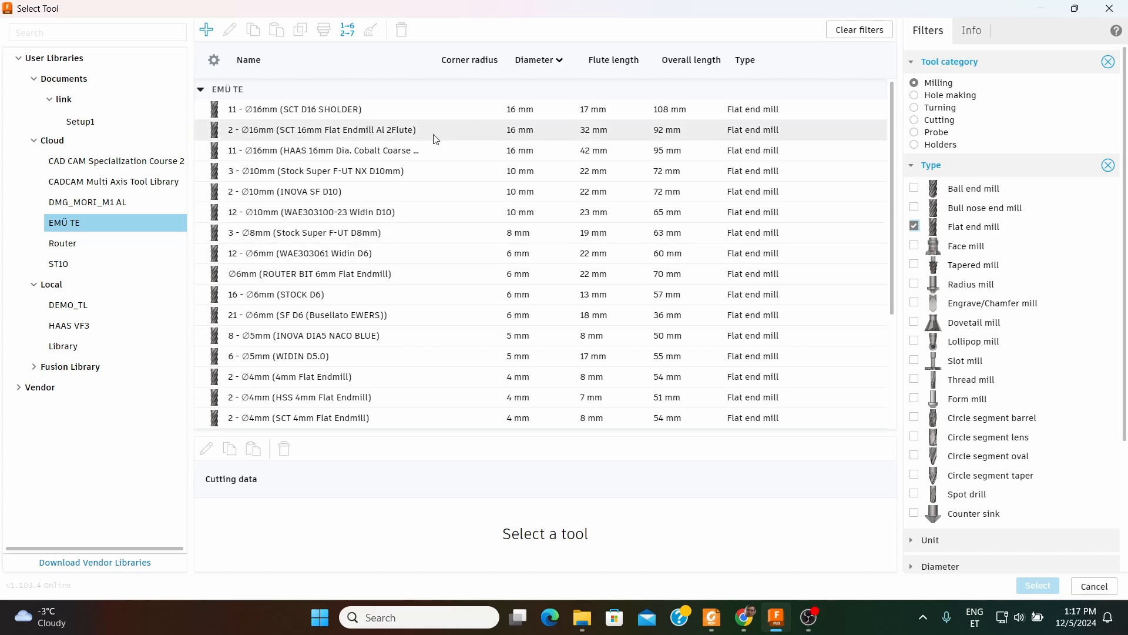
left_click(400, 155)
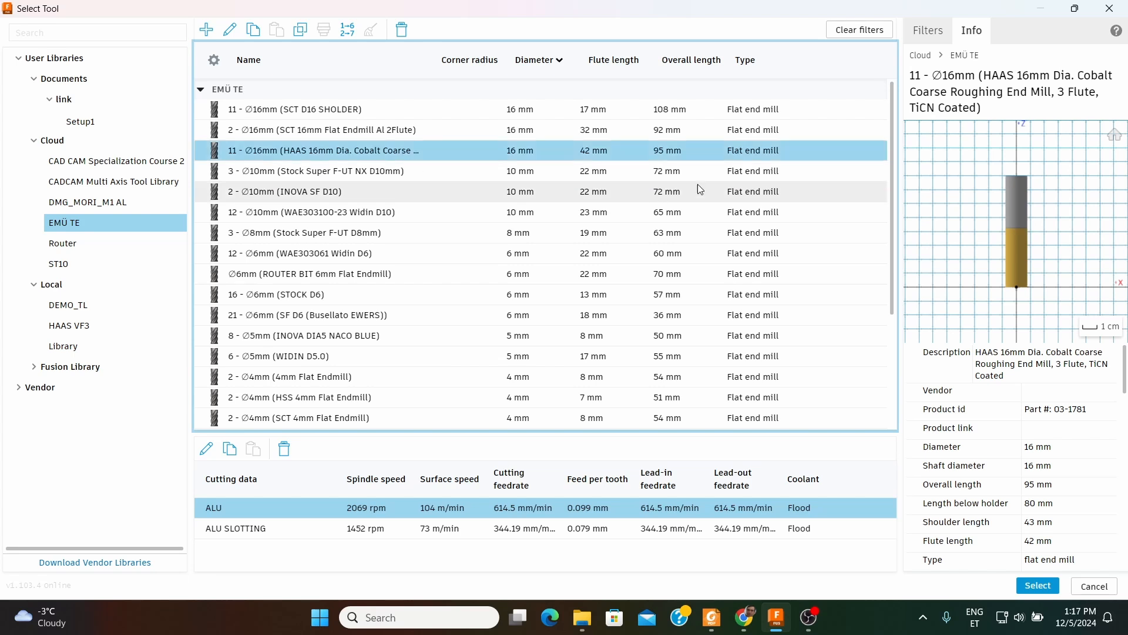
left_click(1037, 585)
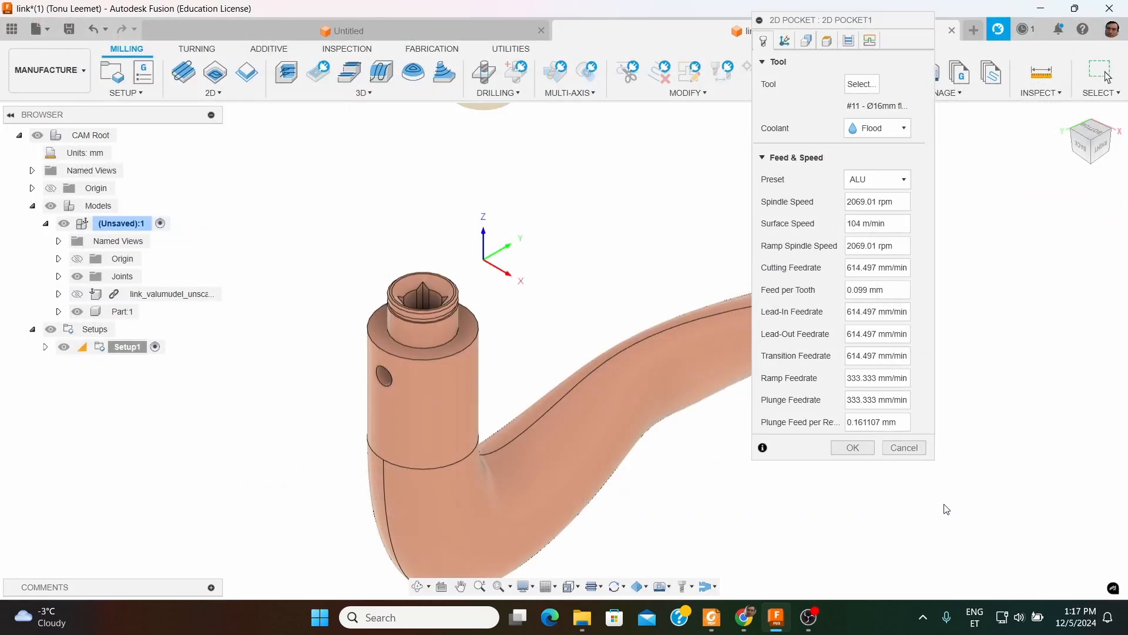
Select the circular edge where the stepped boss meets its shoulder as the pocket contour and generate the 2D Pocket toolpath
left_click(807, 41)
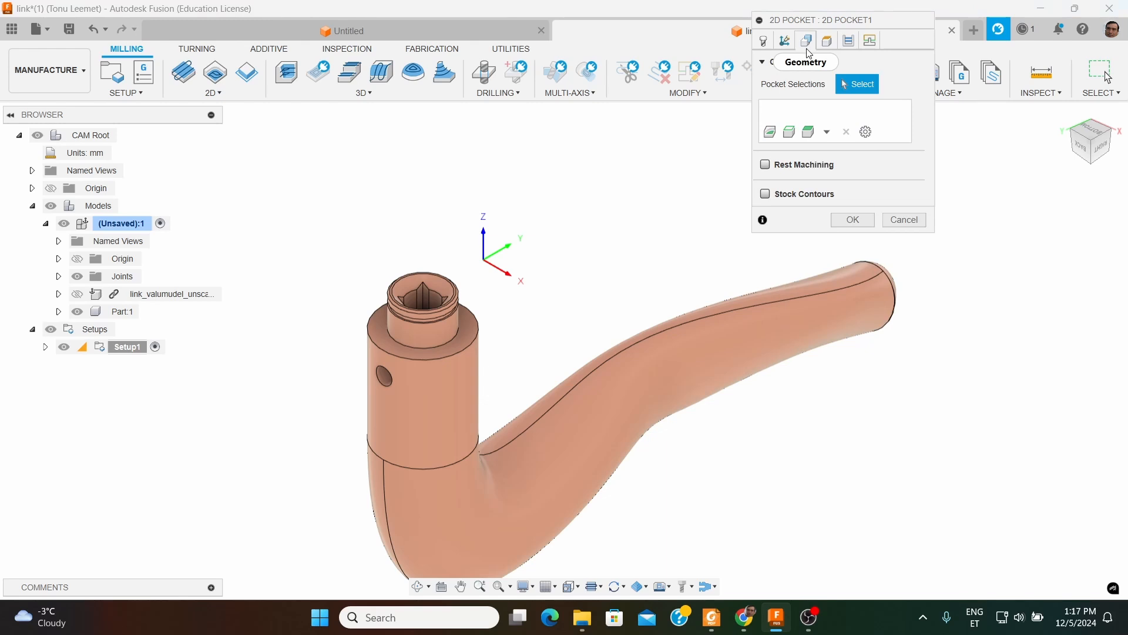
left_click(442, 349)
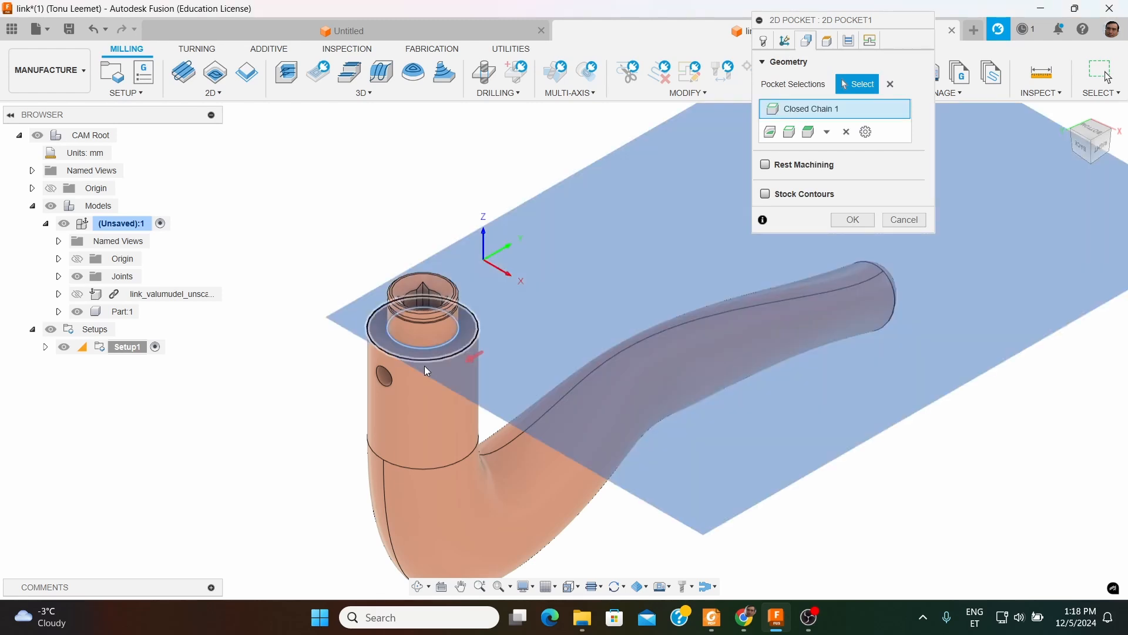
middle_click_drag(354, 399, 357, 367, "shift")
mouse_move(359, 364)
middle_mouse_down("shift")
mouse_move(337, 351)
mouse_move(347, 369)
middle_mouse_up("shift")
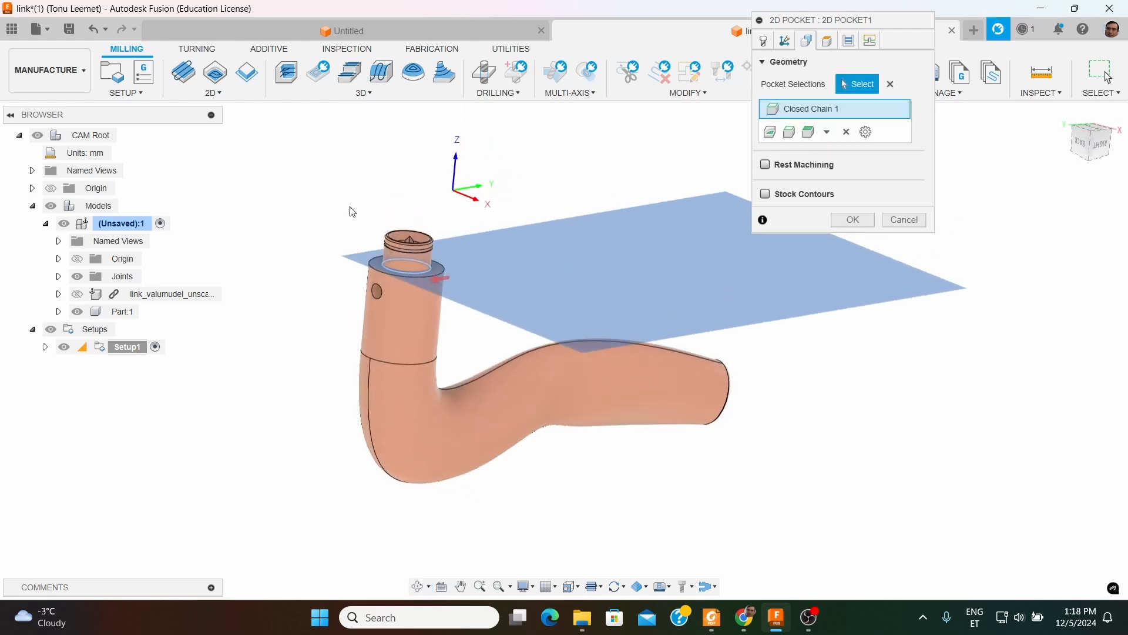
scroll(353, 213, "up", 2)
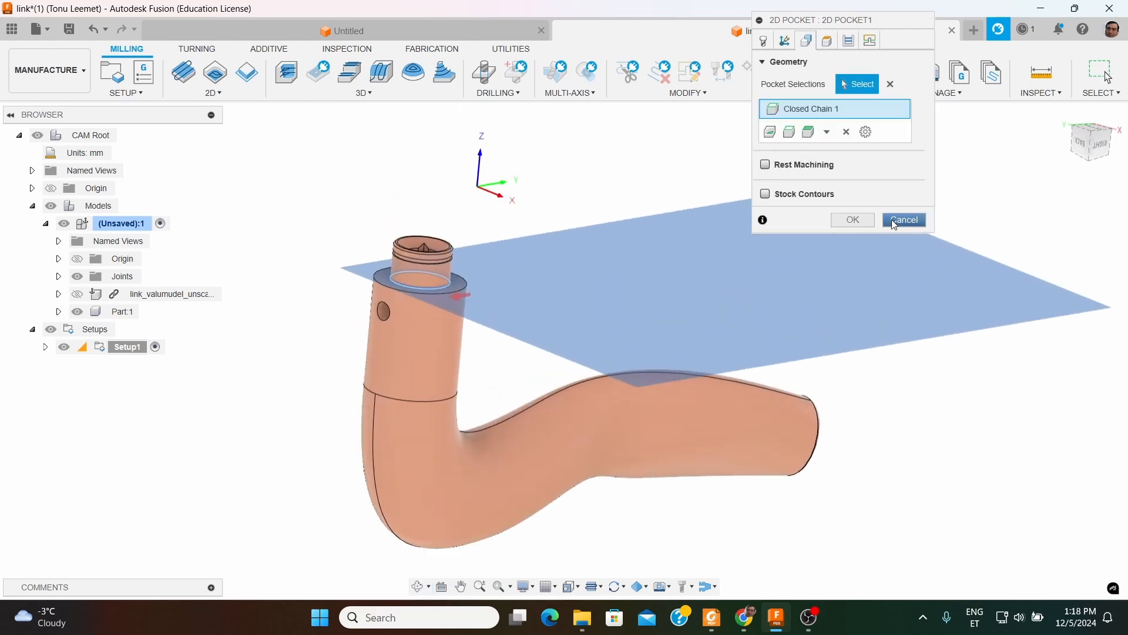
left_click(862, 221)
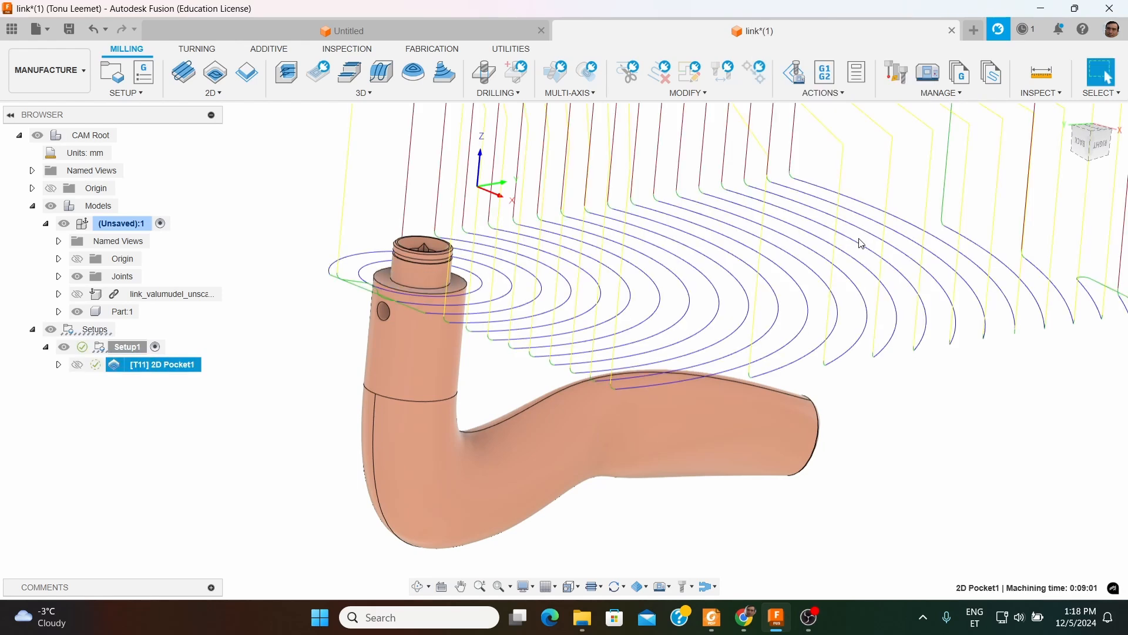
Examine the extent of the generated 2D Pocket toolpath around the link and its boss
scroll(862, 244, "down", 4)
middle_click_drag(494, 306, 447, 358, "shift")
scroll(659, 268, "up", 2)
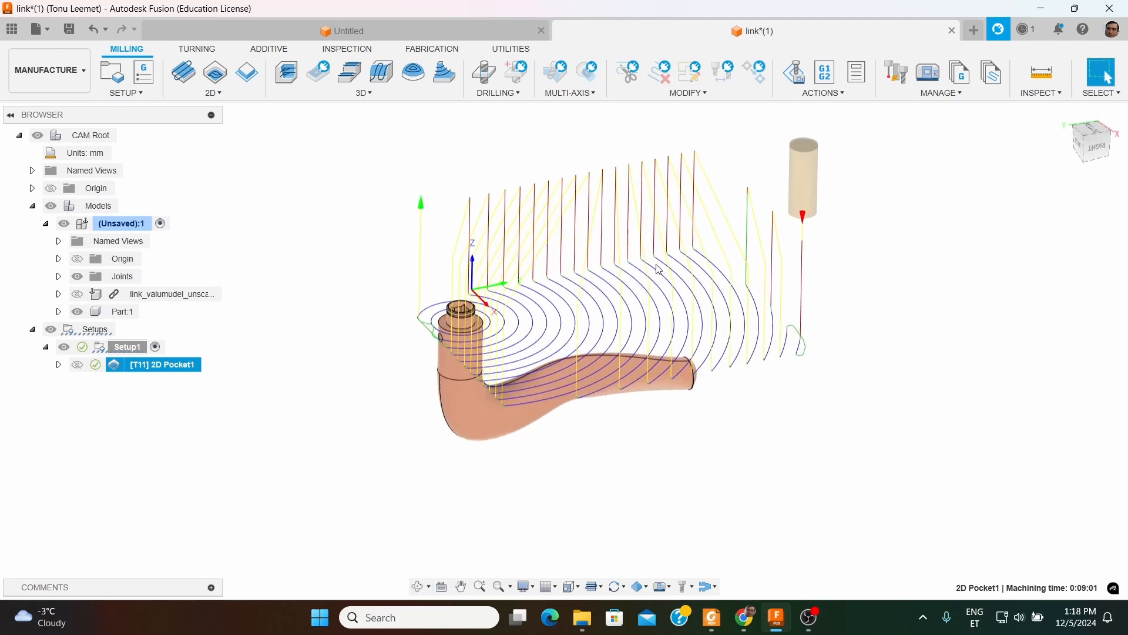
mouse_move(681, 308)
middle_mouse_down("shift")
mouse_move(682, 276)
mouse_move(686, 292)
middle_mouse_up("shift")
scroll(697, 302, "down", 2)
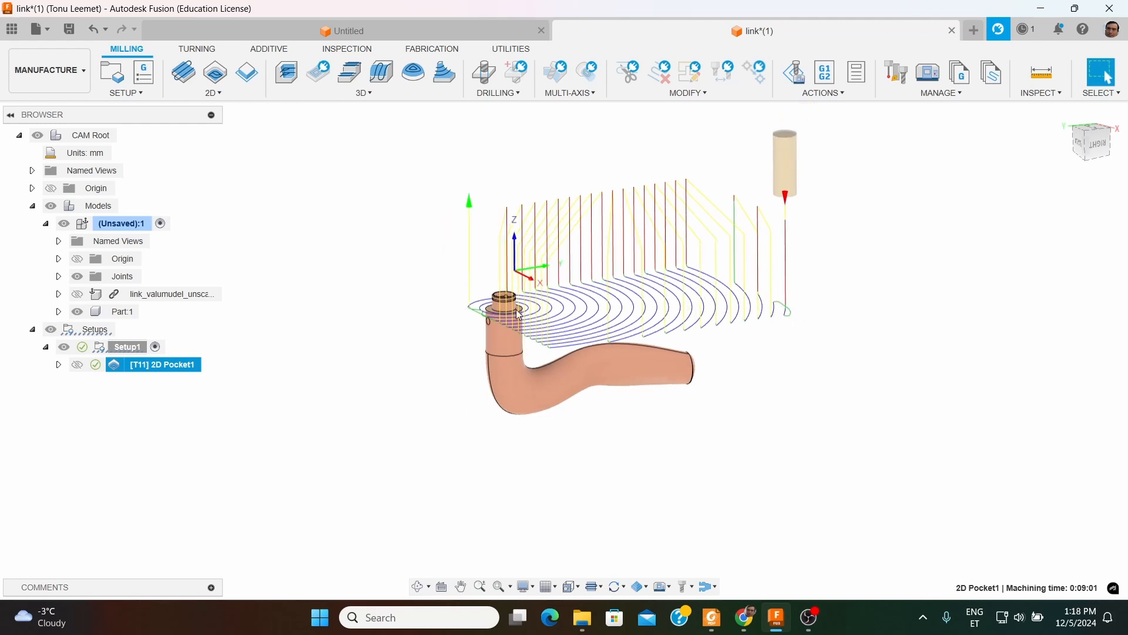
Show the casting model and compare it with the pocket toolpath around the upper block and arm
left_click(77, 294)
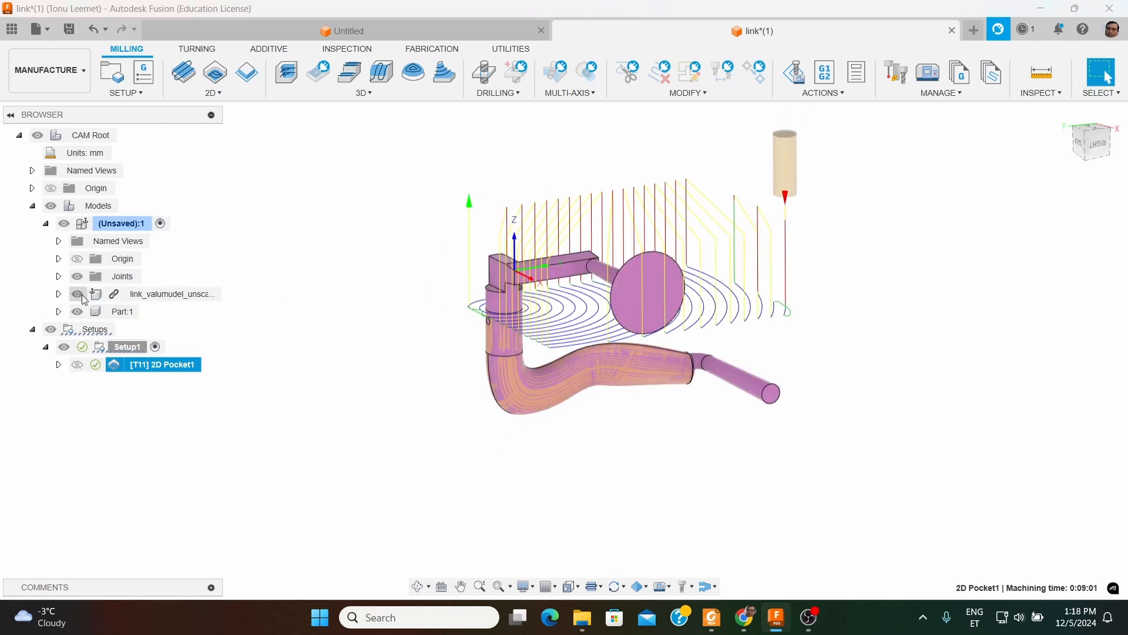
middle_click_drag(584, 398, 612, 393, "shift")
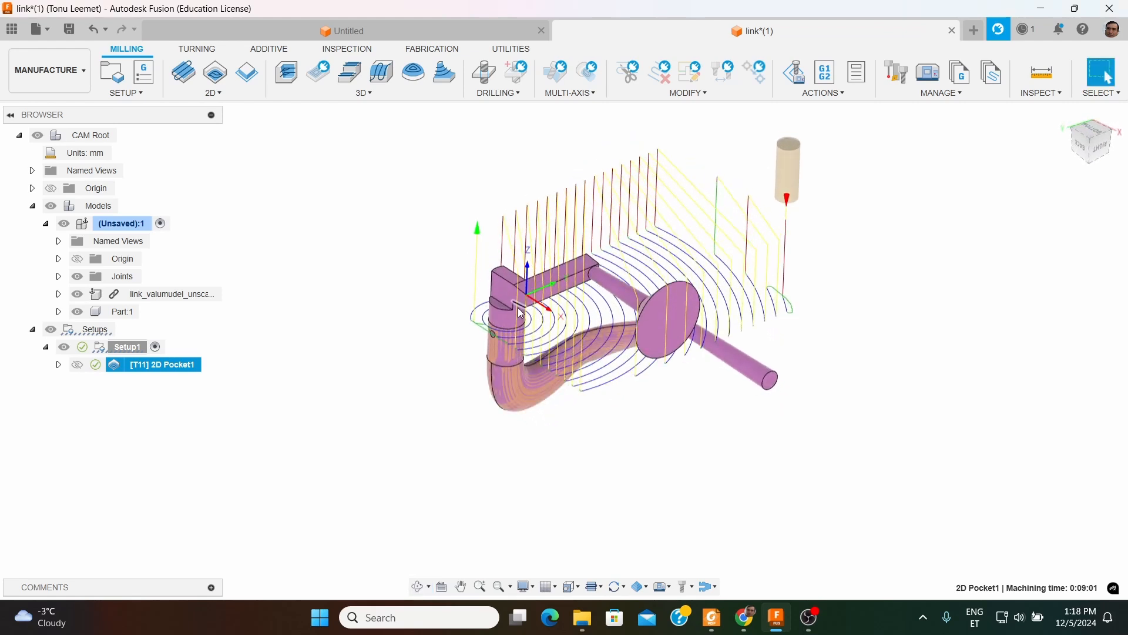
scroll(516, 307, "up", 3)
scroll(516, 307, "up", 4)
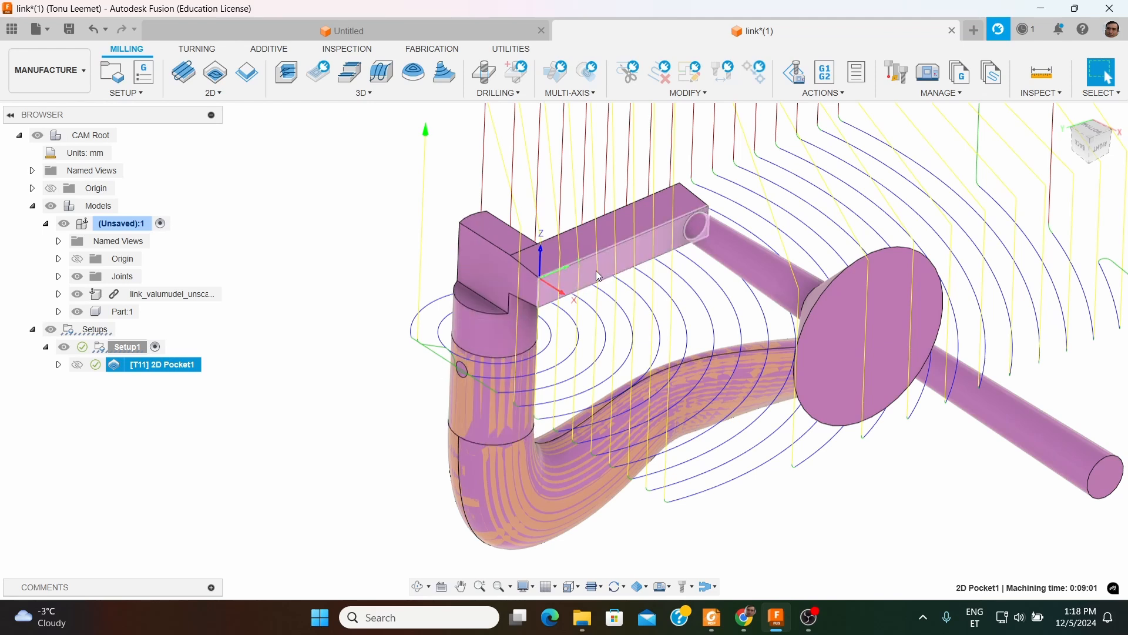
Measure the distance between the two opposite long side faces of the casting's rectangular arm
left_click(310, 276)
scroll(577, 270, "up", 3)
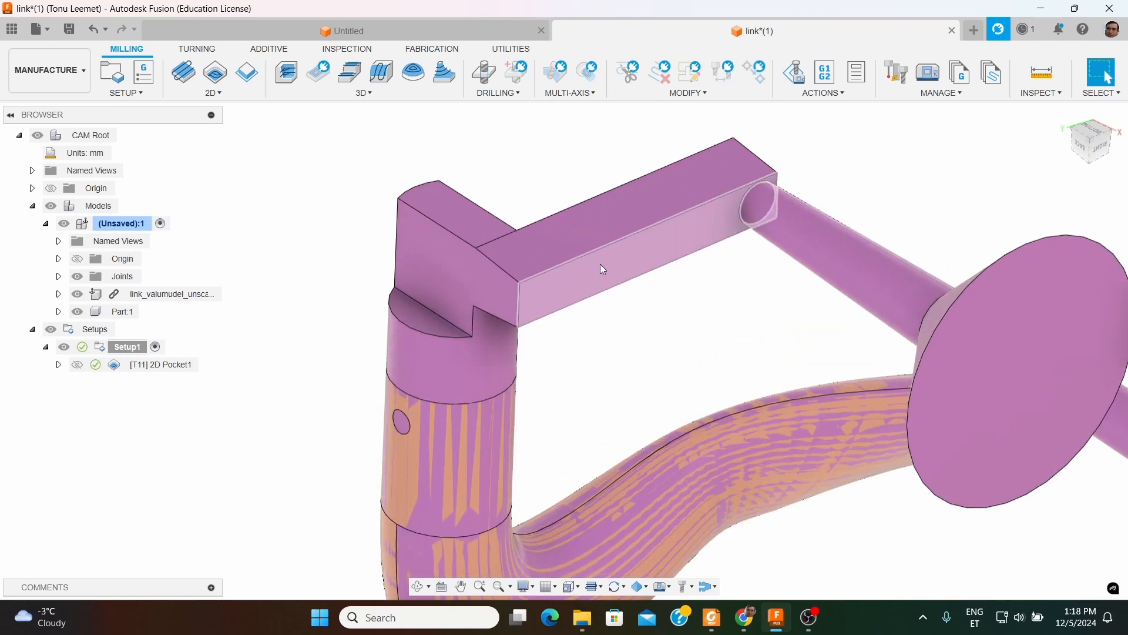
left_click(601, 265)
middle_click_drag(605, 298, 656, 305, "shift")
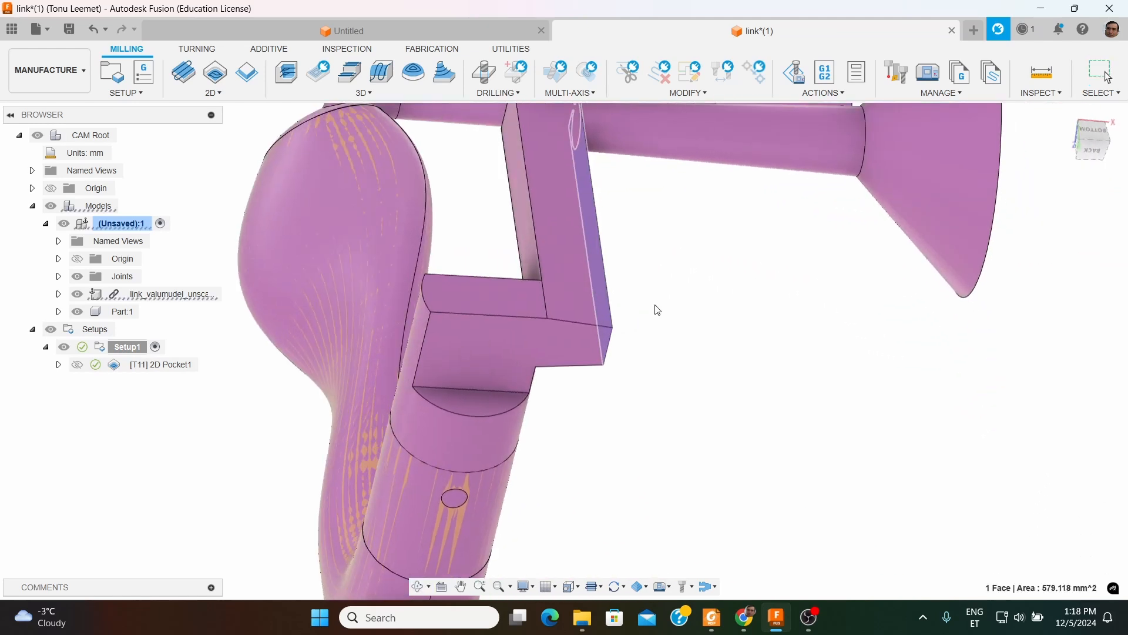
left_click(533, 248, "ctrl")
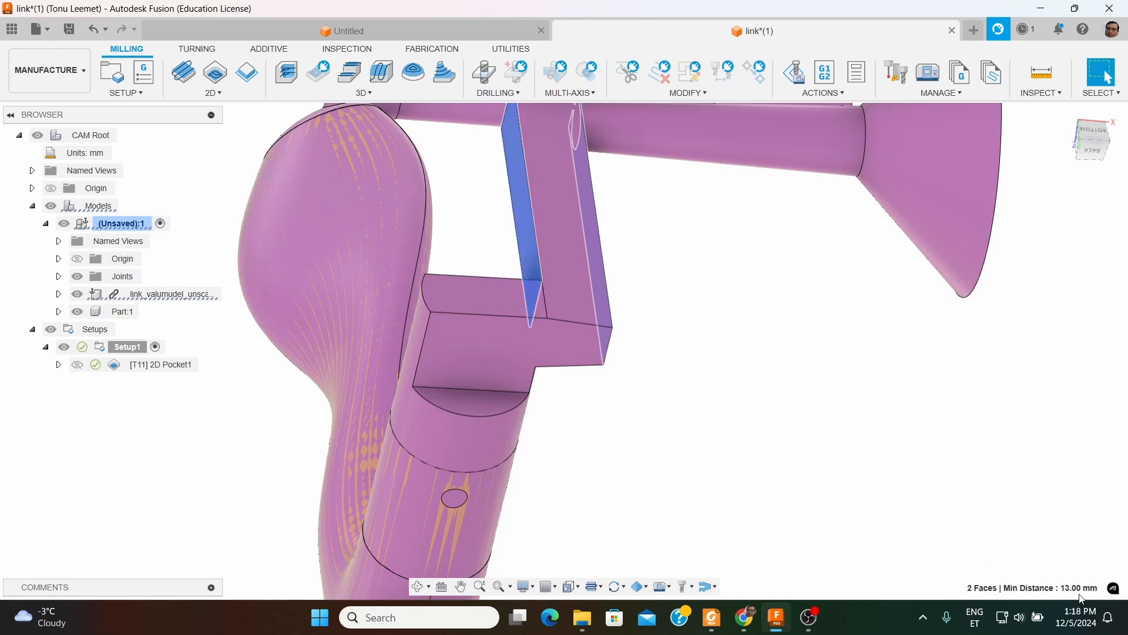
Examine the casting's upper block and rectangular arm, and display the 2D Pocket toolpath against them
scroll(674, 336, "down", 5)
middle_click_drag(662, 327, 570, 305, "shift")
scroll(623, 333, "up", 5)
middle_click_drag(650, 345, 673, 292, "shift")
scroll(470, 247, "down", 3)
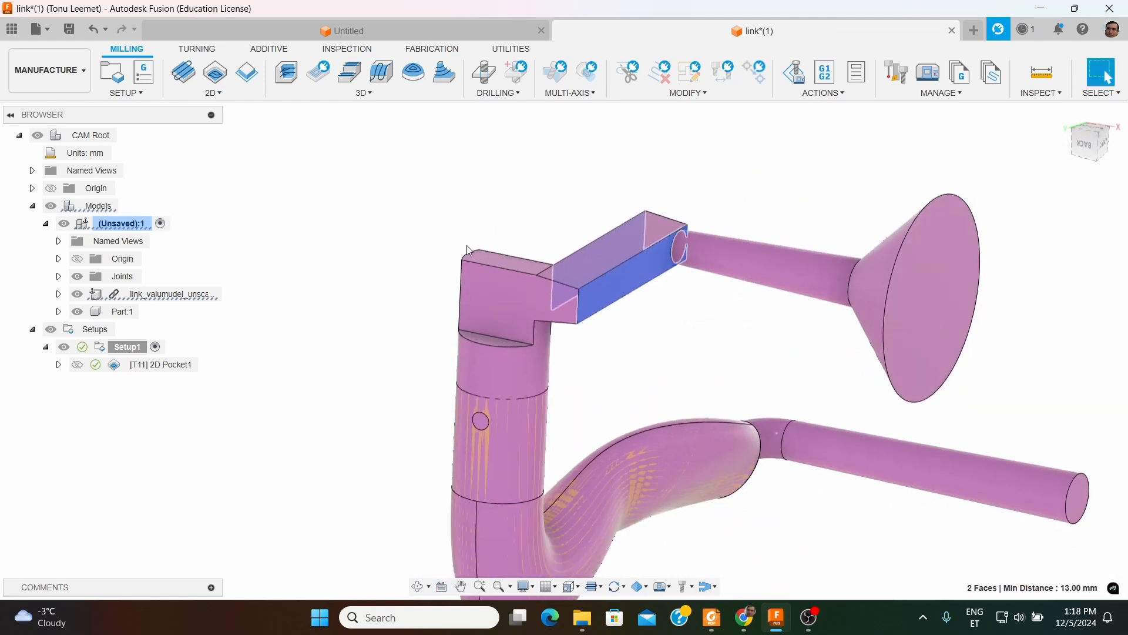
scroll(553, 318, "up", 2)
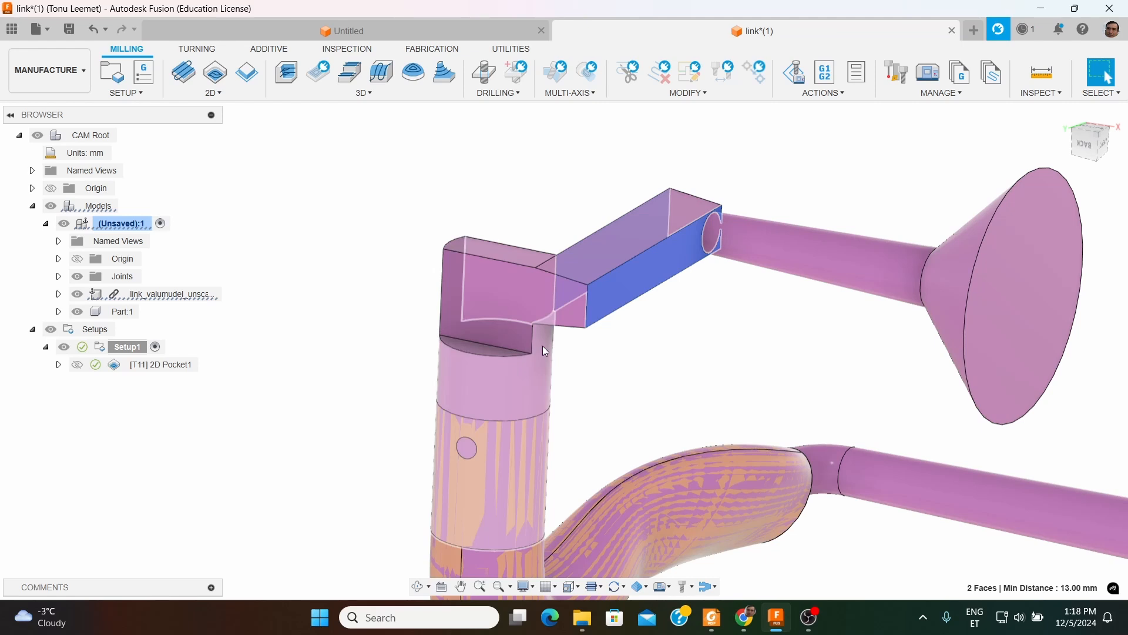
left_click(153, 368)
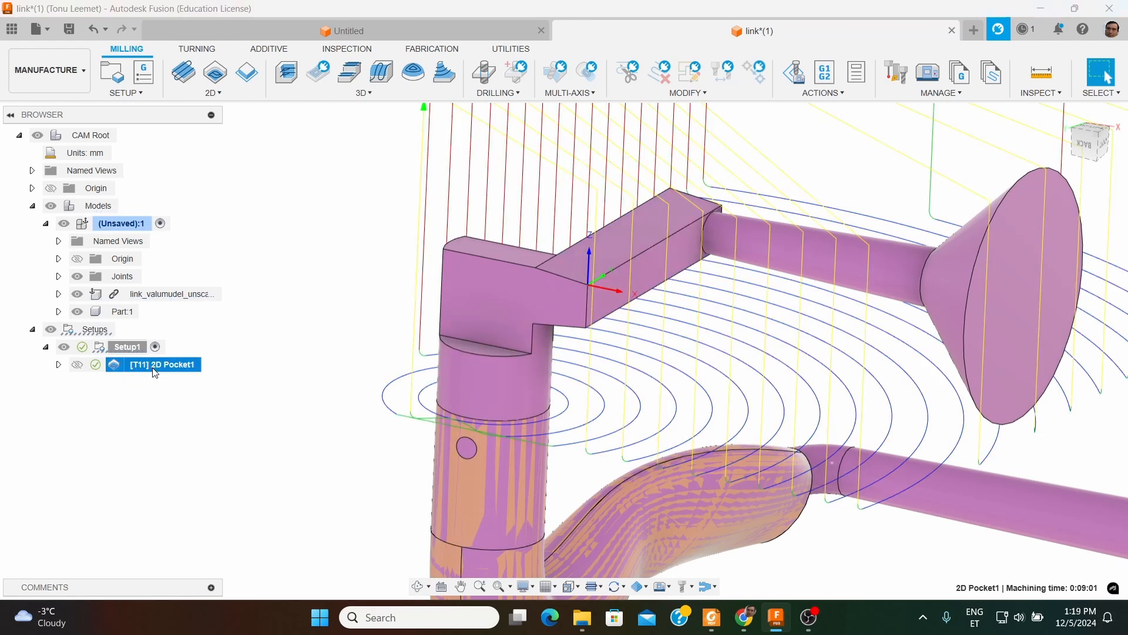
scroll(259, 359, "down", 2)
scroll(262, 362, "down", 1)
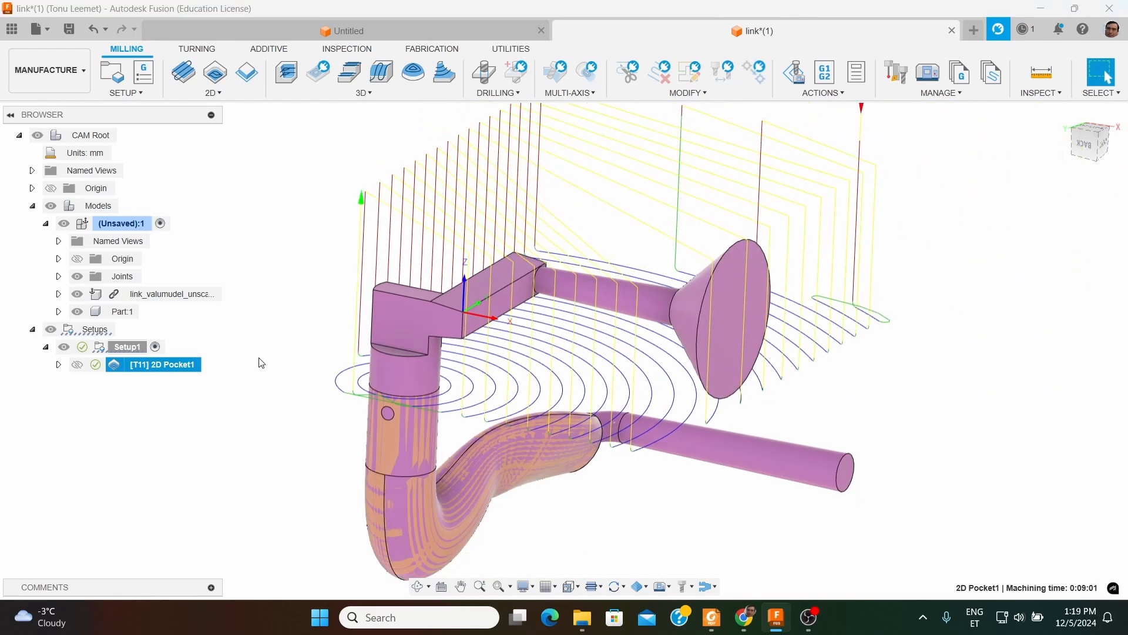
Edit the 2D Pocket to enable Stock Contours, using the shoulder's outer circular edge as the stock selection, and regenerate the toolpath
right_click(169, 367)
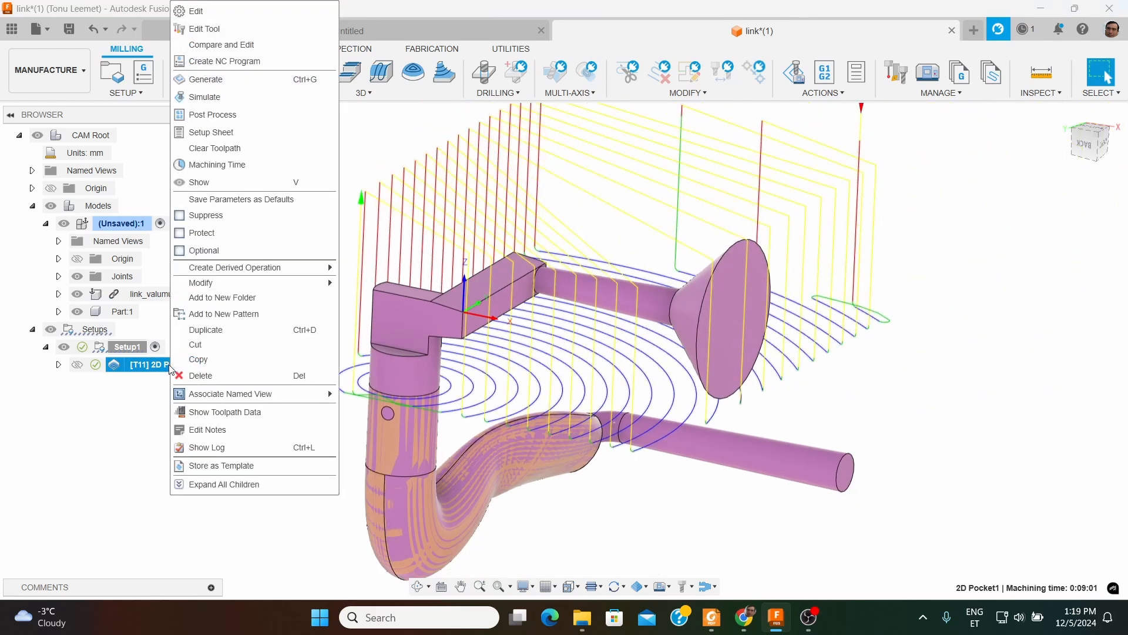
left_click(213, 12)
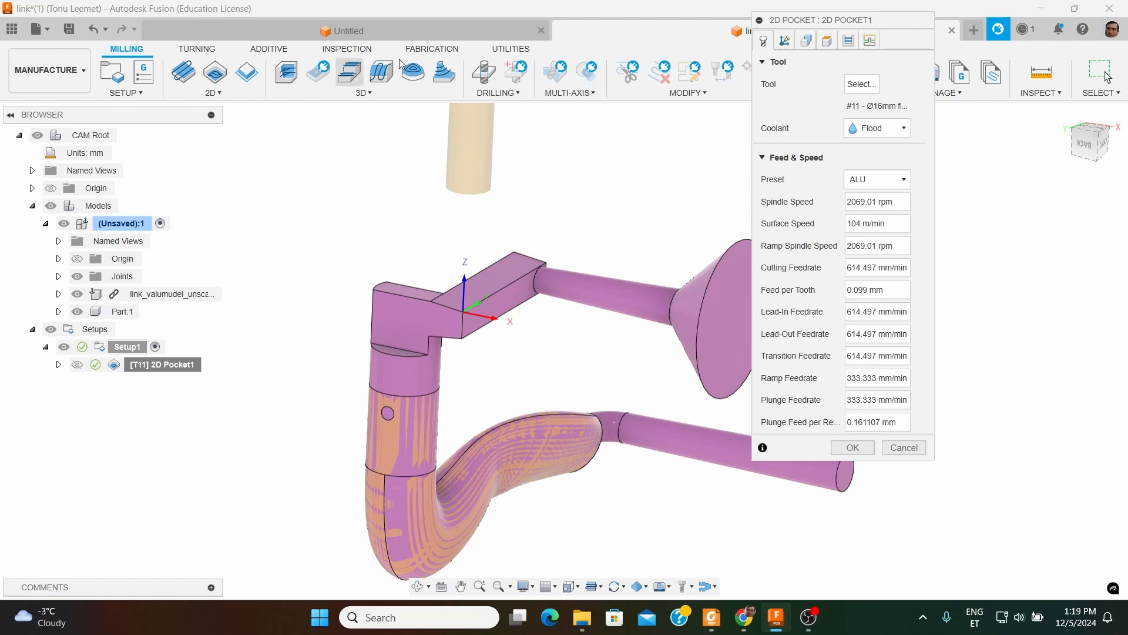
left_click(807, 41)
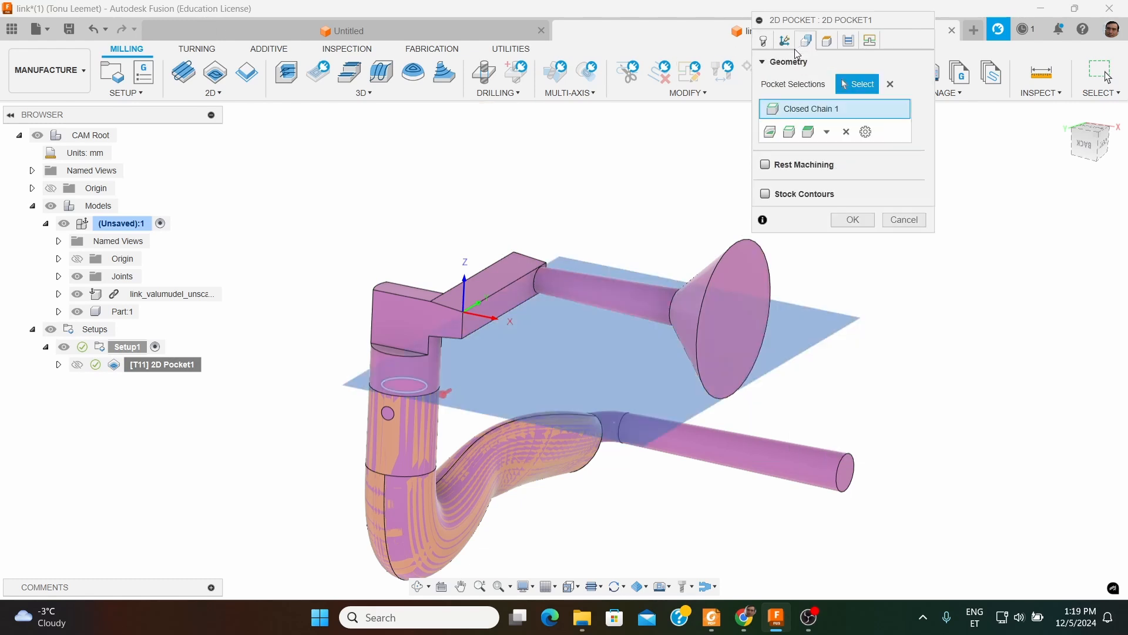
left_click(765, 194)
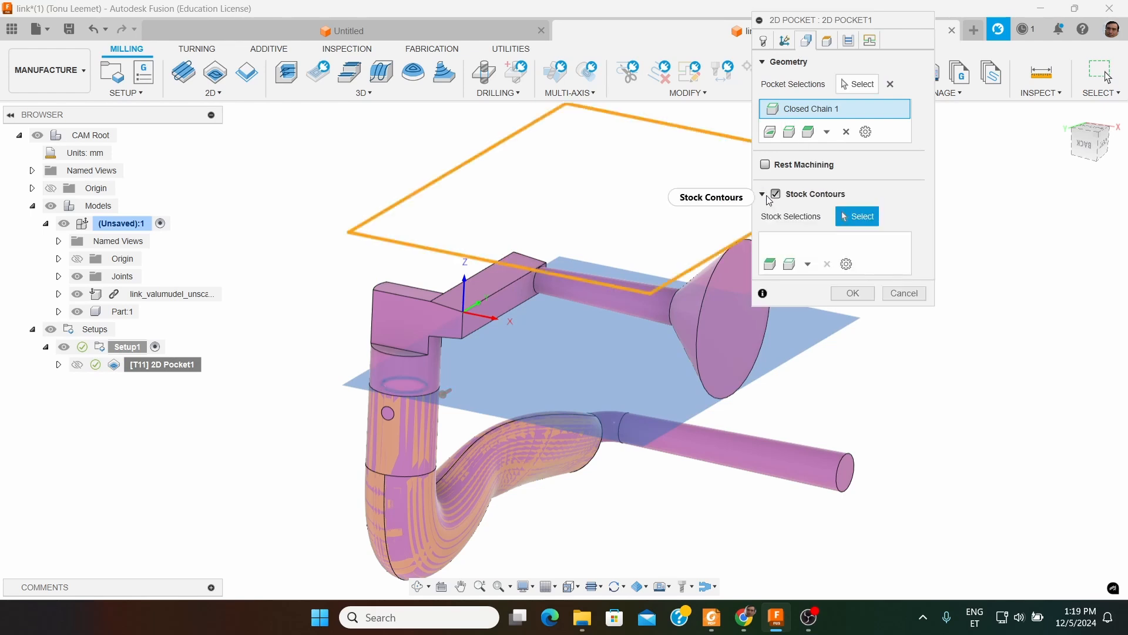
scroll(272, 214, "down", 3)
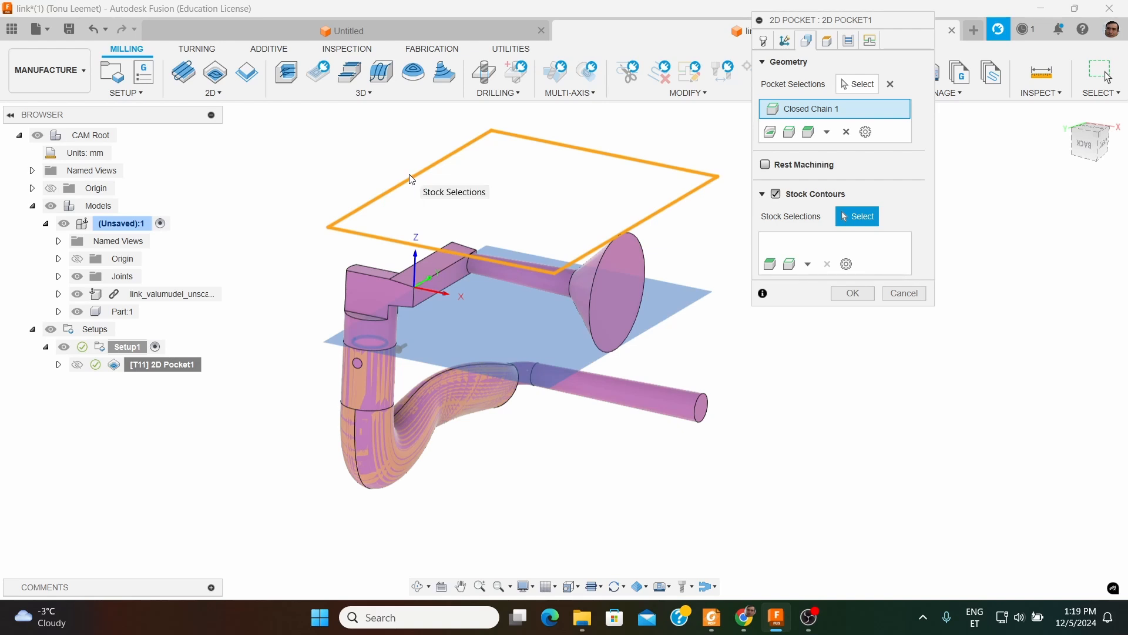
left_click(389, 346)
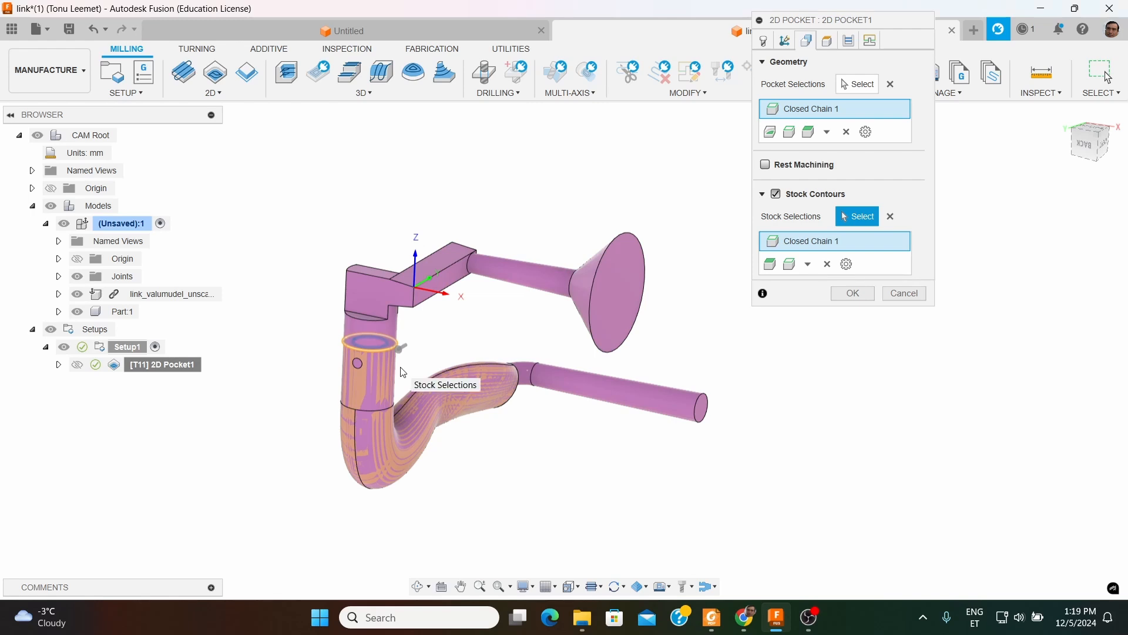
scroll(426, 323, "up", 2)
left_click(853, 293)
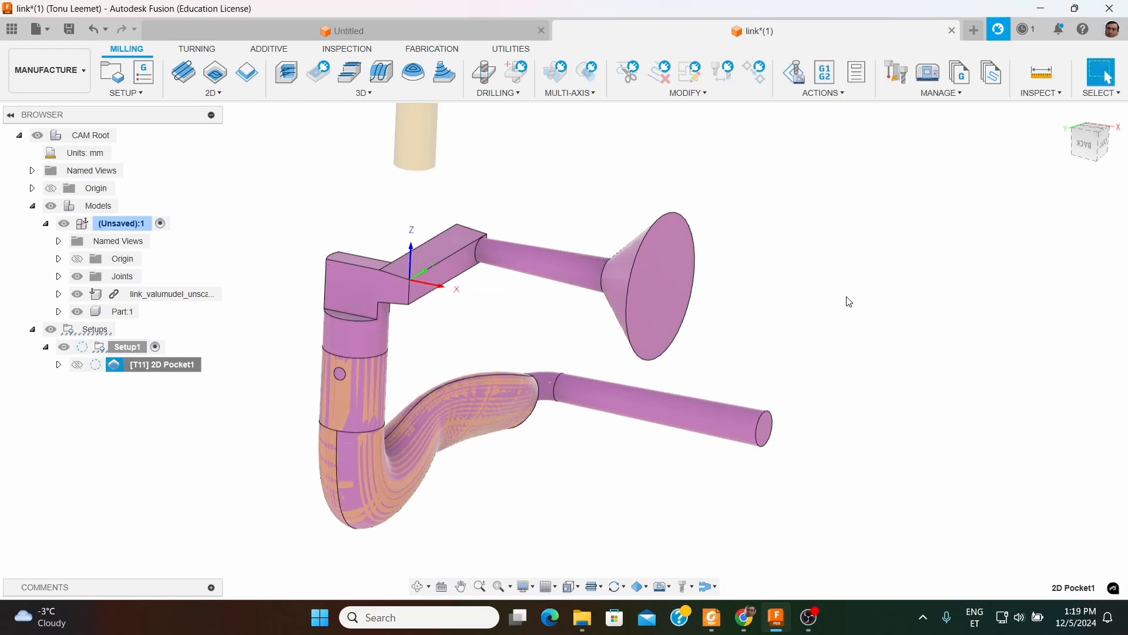
Hide the casting model and inspect the regenerated pocket toolpath around the link's boss and shoulder
middle_click_drag(406, 187, 454, 200, "shift")
middle_click_drag(381, 246, 340, 249, "shift")
left_click(77, 295)
scroll(453, 398, "up", 5)
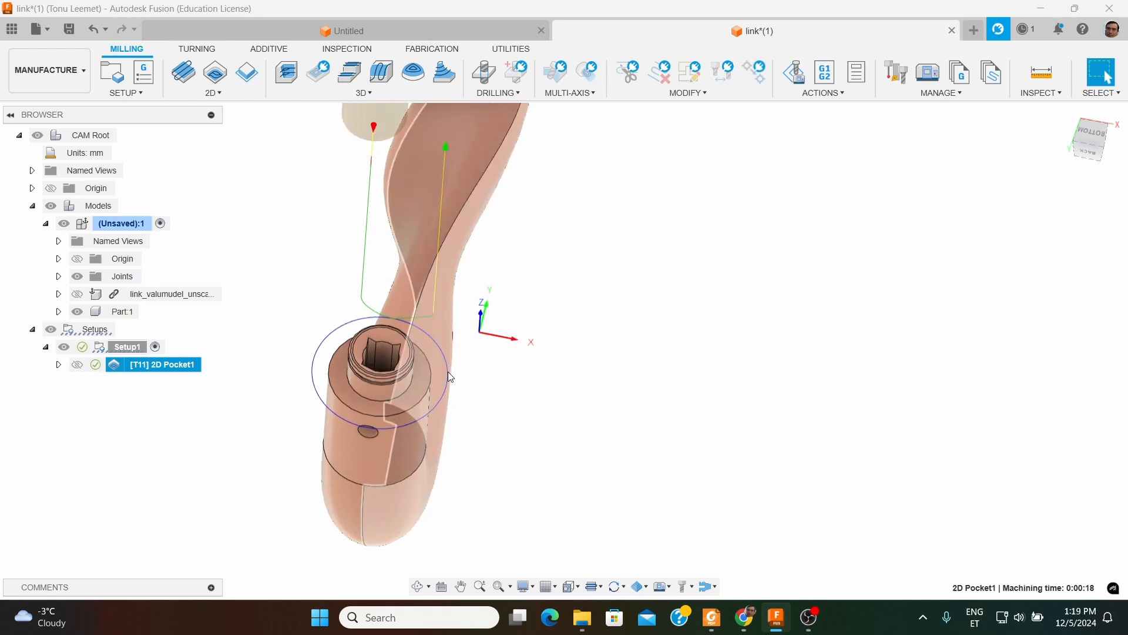
middle_click_drag(450, 357, 447, 229, "shift")
scroll(380, 186, "up", 3)
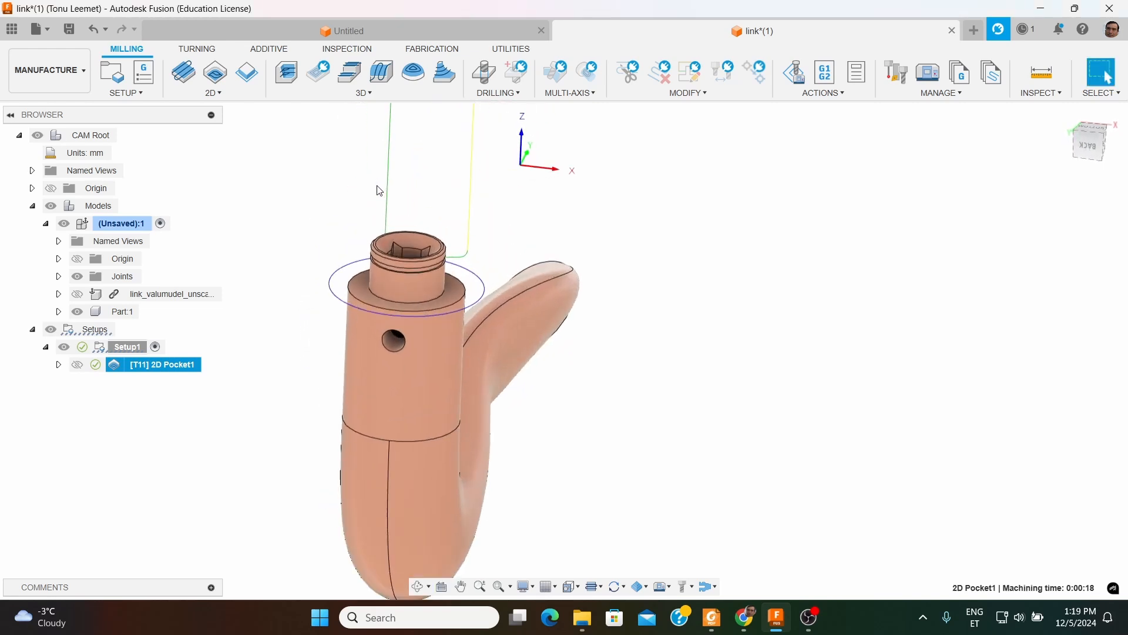
scroll(380, 192, "up", 2)
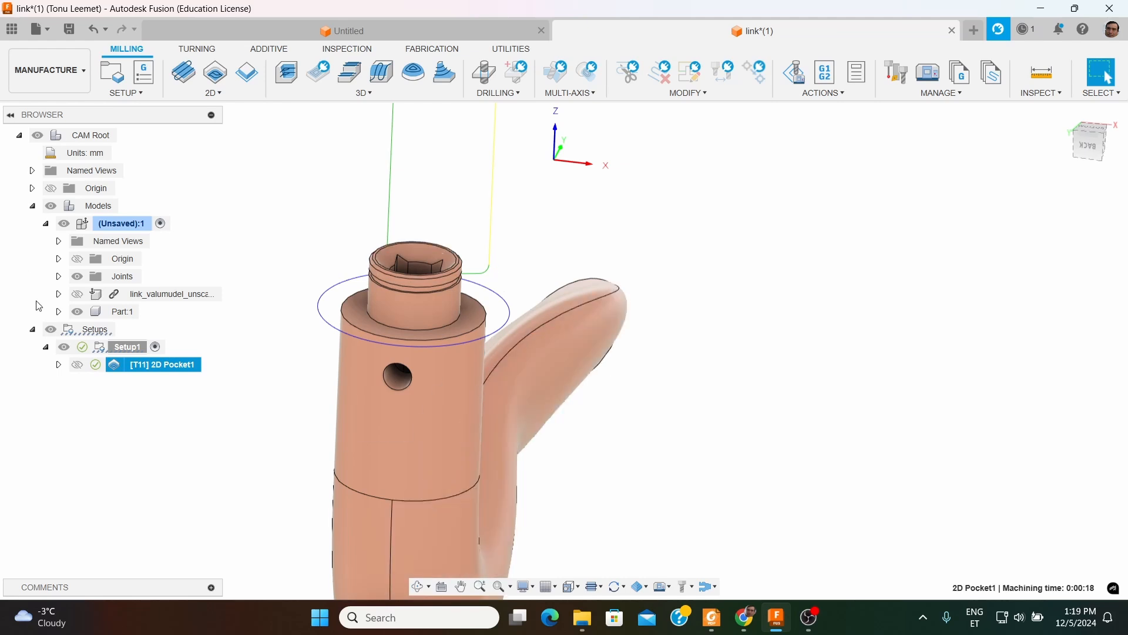
Show the casting model again and check the pocket toolpath against its upper block and arms
left_click(74, 297)
scroll(527, 329, "down", 2)
mouse_move(428, 300)
middle_mouse_down("shift")
mouse_move(445, 332)
mouse_move(449, 295)
mouse_move(482, 309)
mouse_move(416, 298)
mouse_move(360, 263)
mouse_move(361, 244)
mouse_move(376, 275)
middle_mouse_up("shift")
scroll(515, 220, "up", 3)
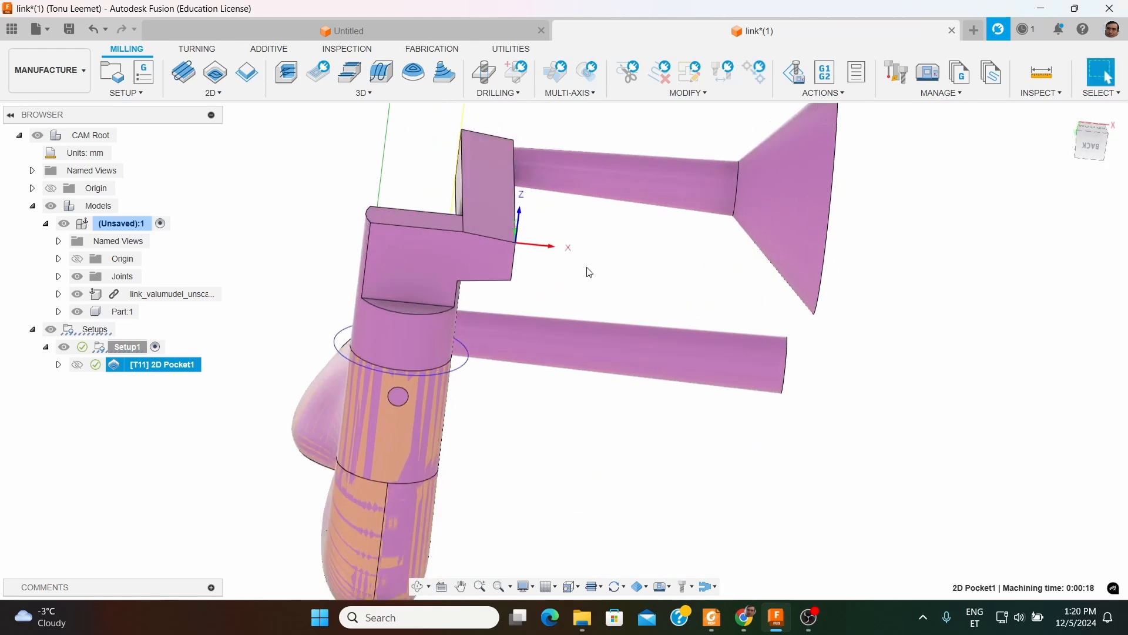
Show the 2D Pocket toolpath again and examine it against the casting's upper block and arms
middle_click_drag(587, 268, 574, 258, "shift")
scroll(151, 359, "down", 1)
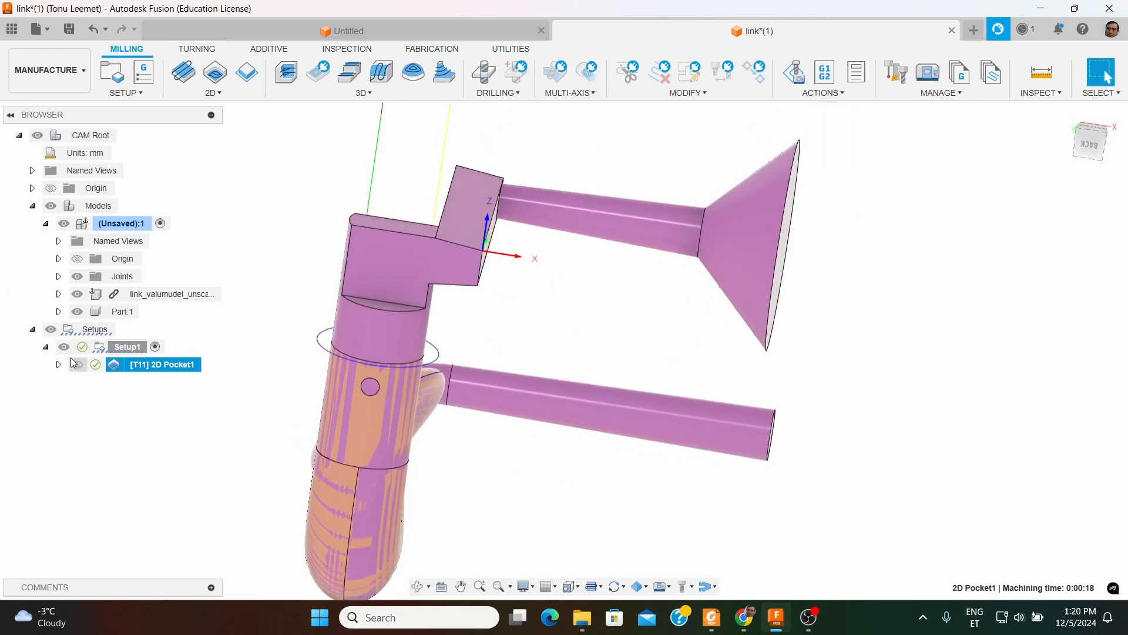
scroll(521, 445, "down", 3)
middle_click_drag(521, 444, 531, 418, "shift")
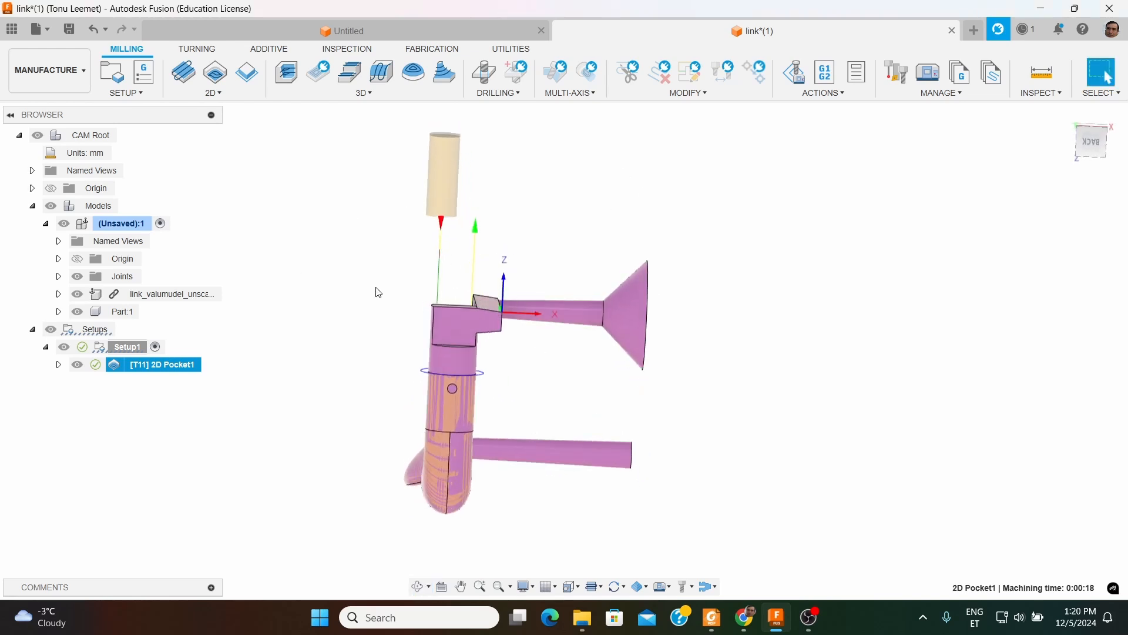
scroll(506, 328, "up", 4)
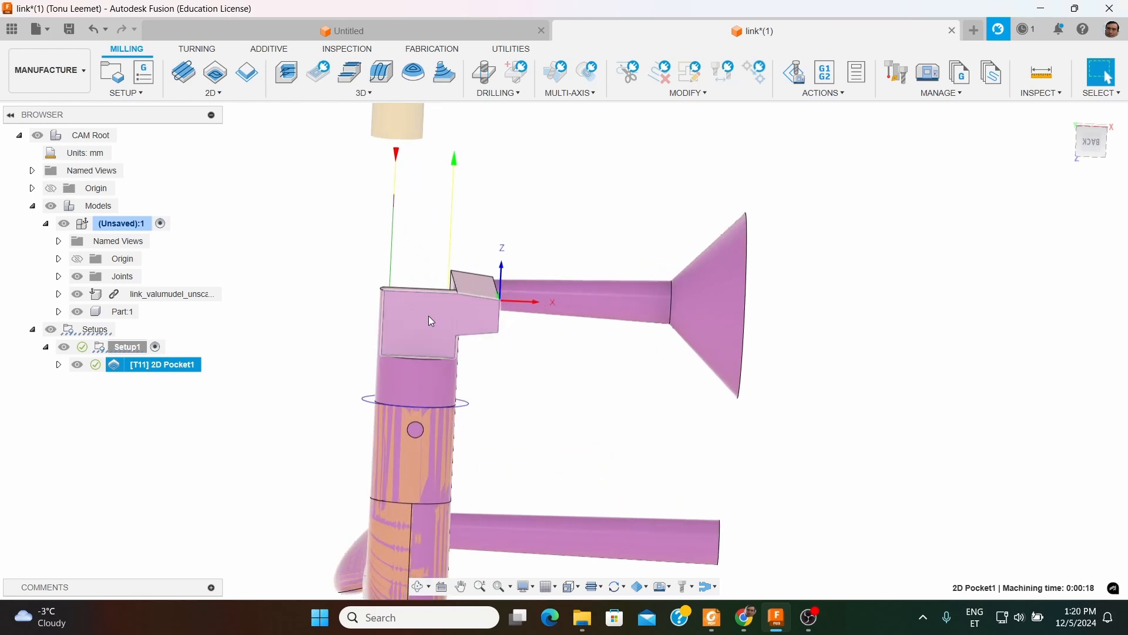
middle_click_drag(427, 320, 421, 334, "shift")
scroll(514, 415, "up", 2)
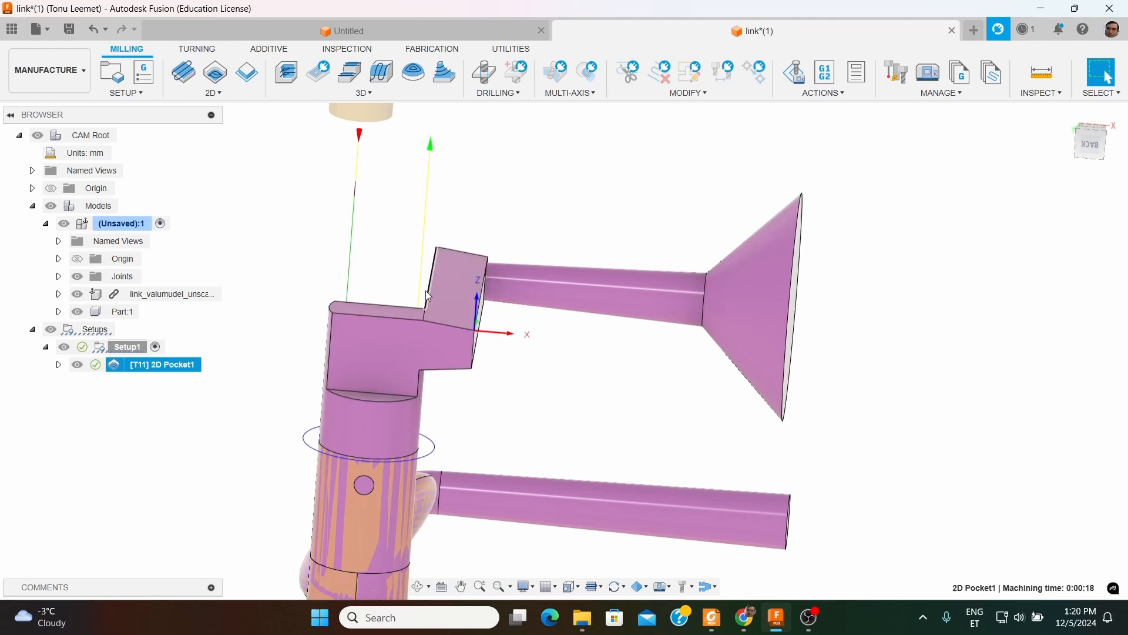
Measure the distance between the upper block's long top edge and the shoulder's circular edge
key("i")
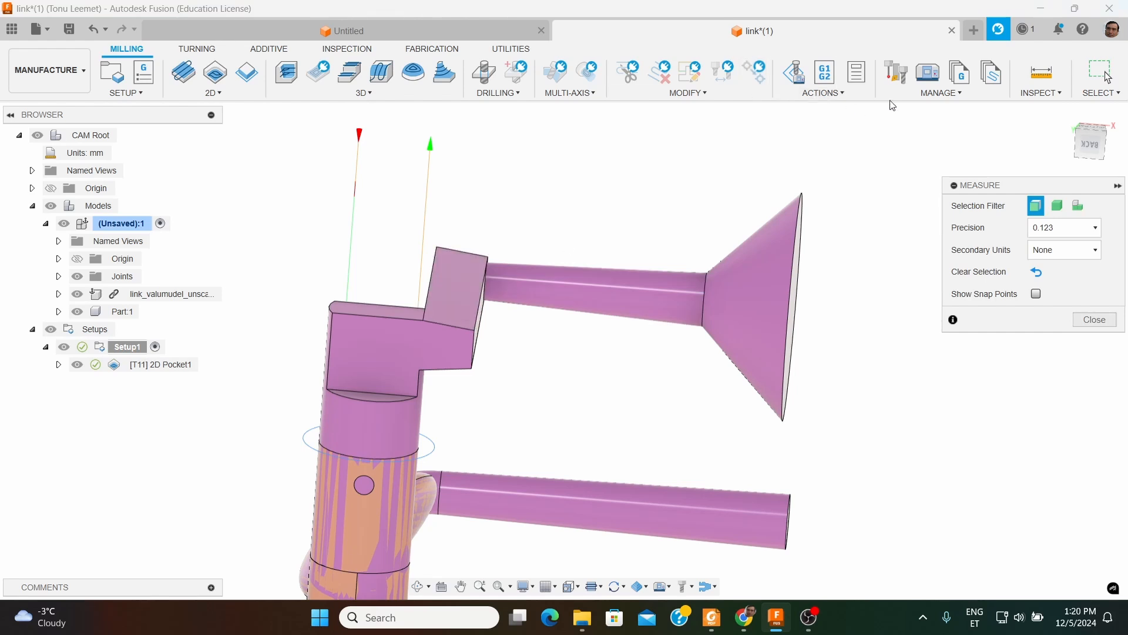
left_click(433, 270)
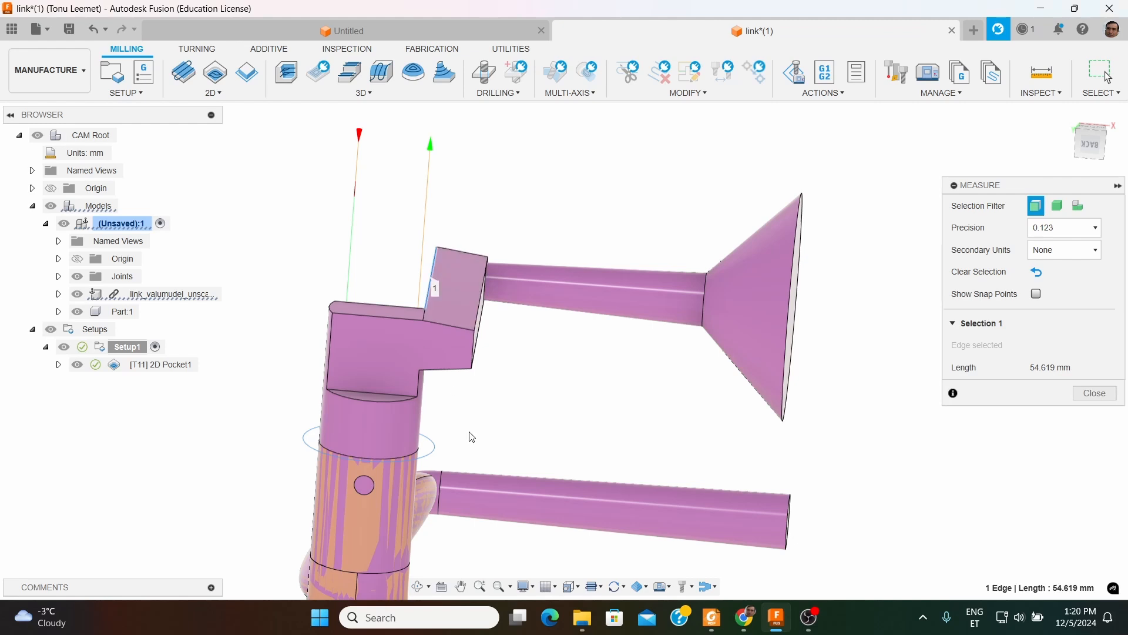
left_click(409, 456)
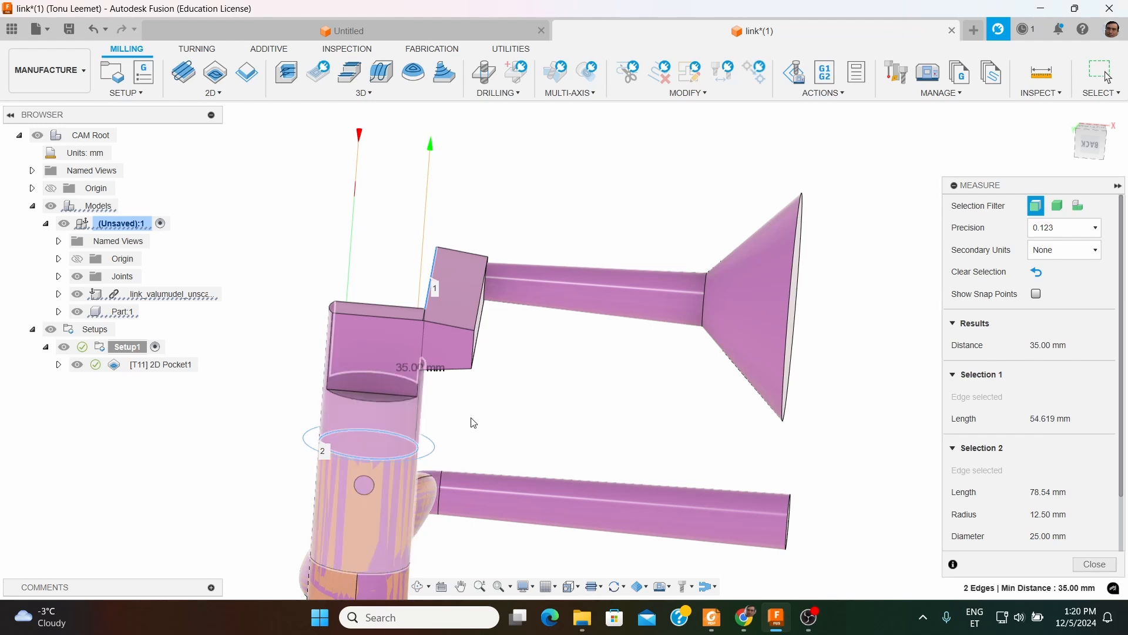
middle_click_drag(549, 419, 553, 397, "shift")
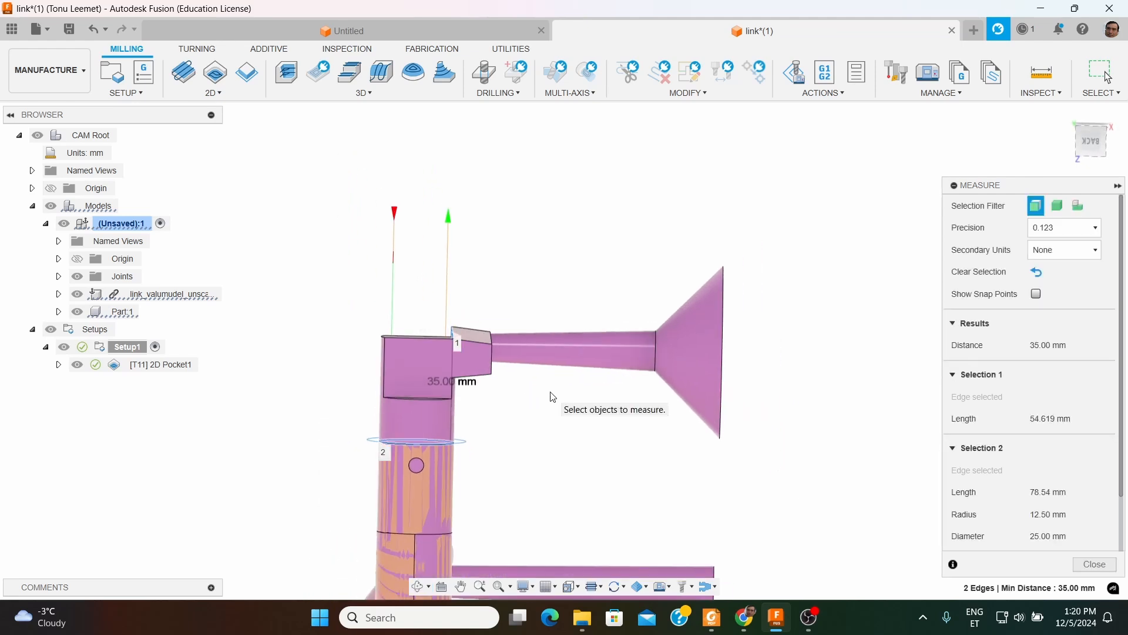
left_click(1097, 564)
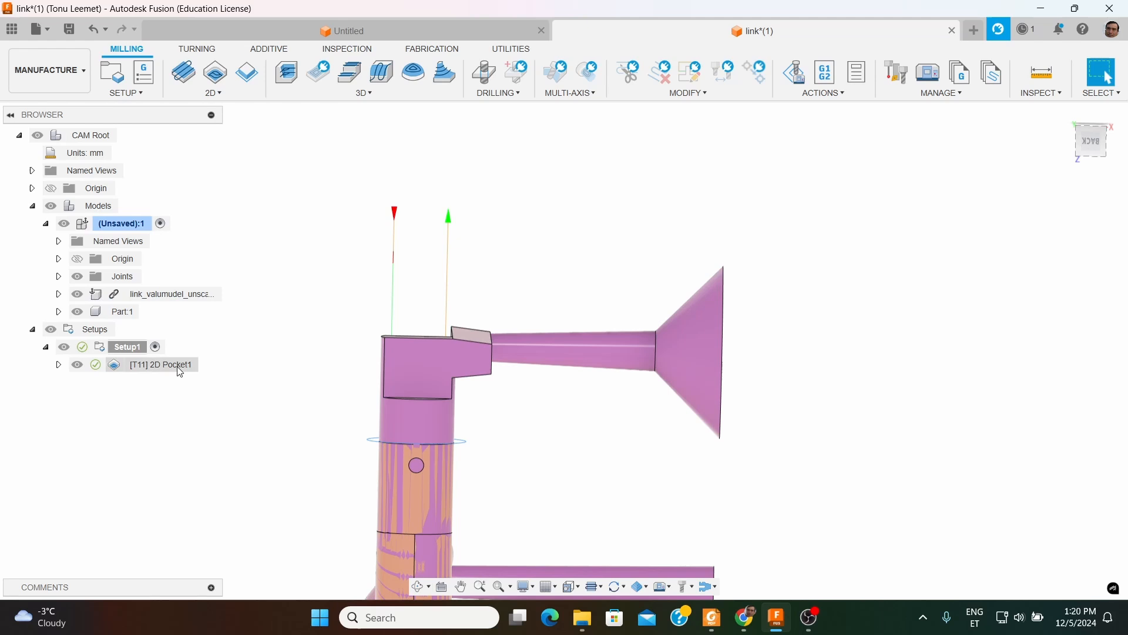
Check the cutter geometry of the pocket's 16 mm flat end mill, including its shoulder and flute lengths, without changing it
left_click(60, 364)
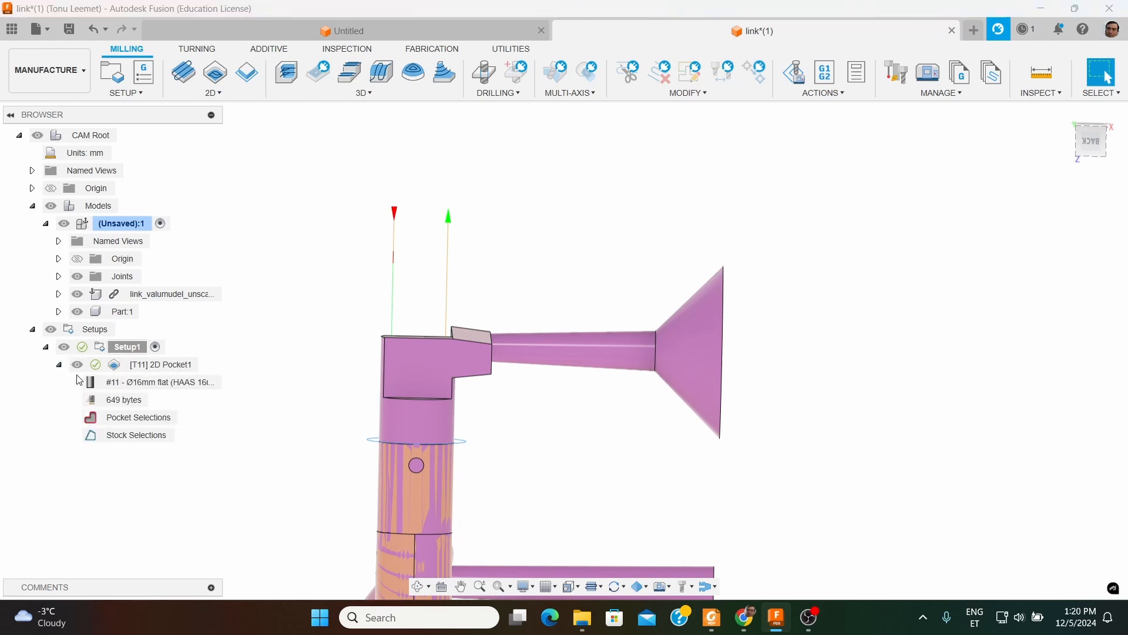
right_click(129, 385)
left_click(174, 410)
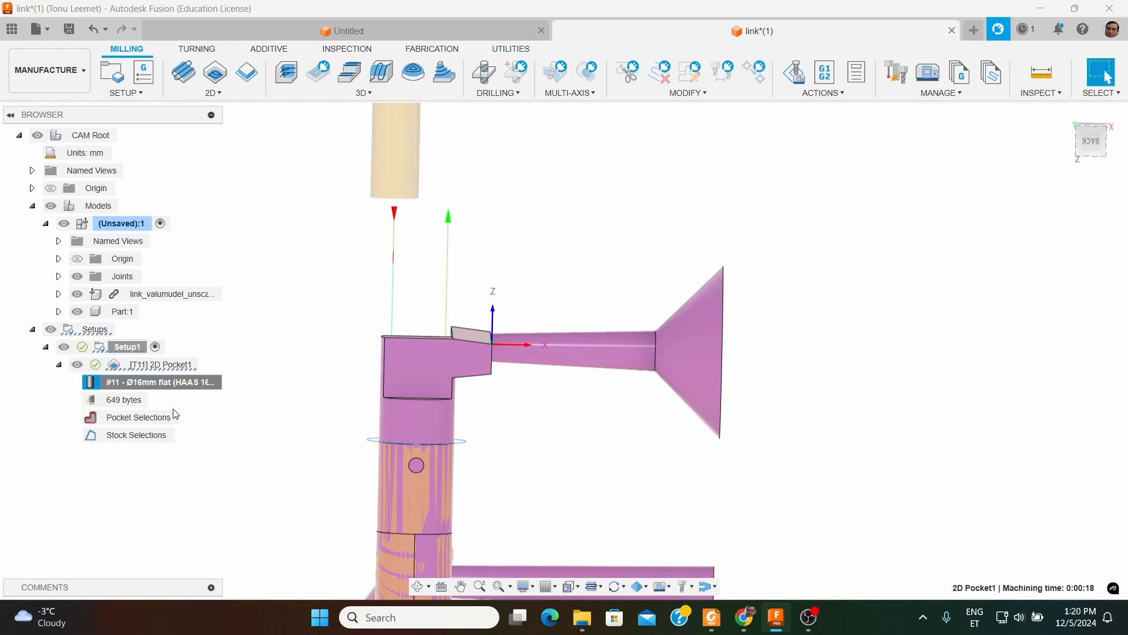
left_click(100, 64)
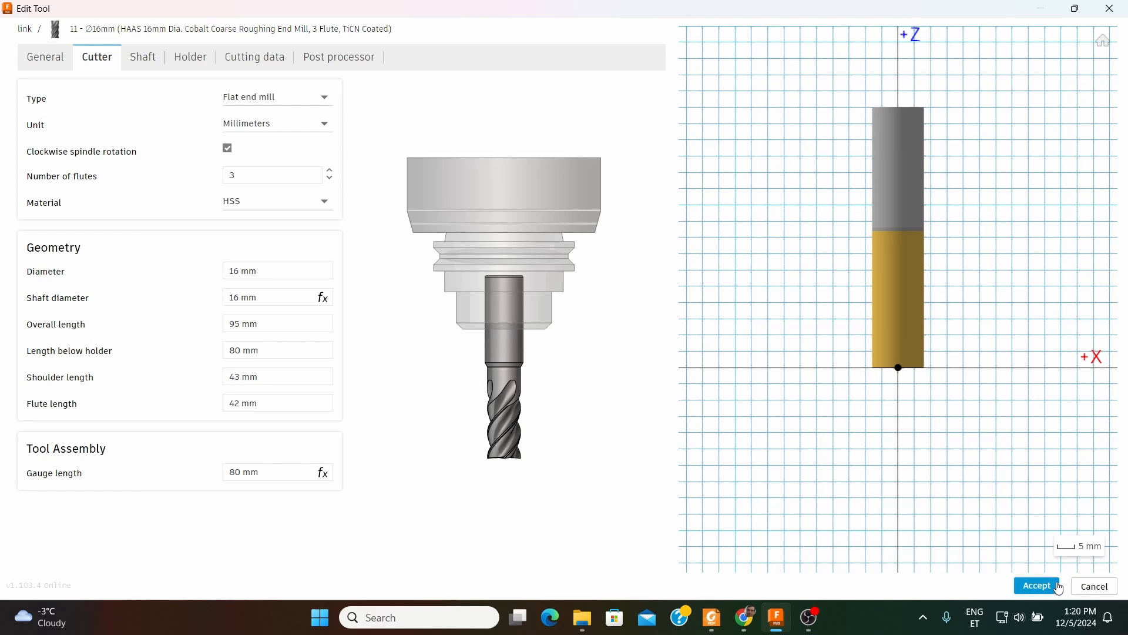
left_click(1038, 586)
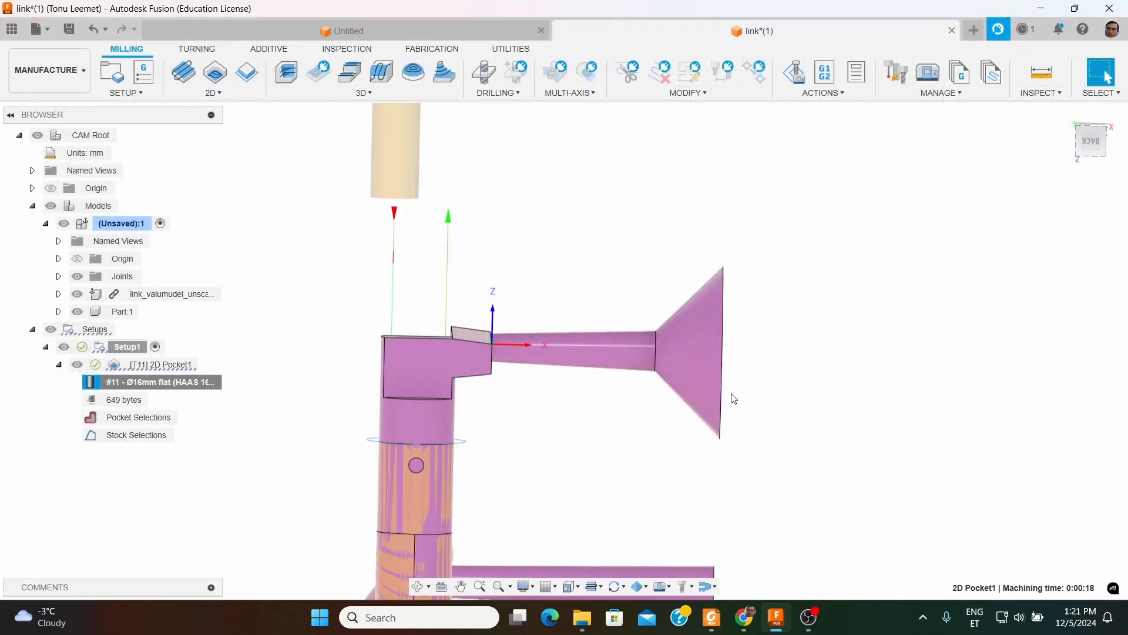
scroll(482, 242, "down", 1)
mouse_move(365, 308)
middle_mouse_down("shift")
mouse_move(365, 341)
mouse_move(368, 312)
middle_mouse_up("shift")
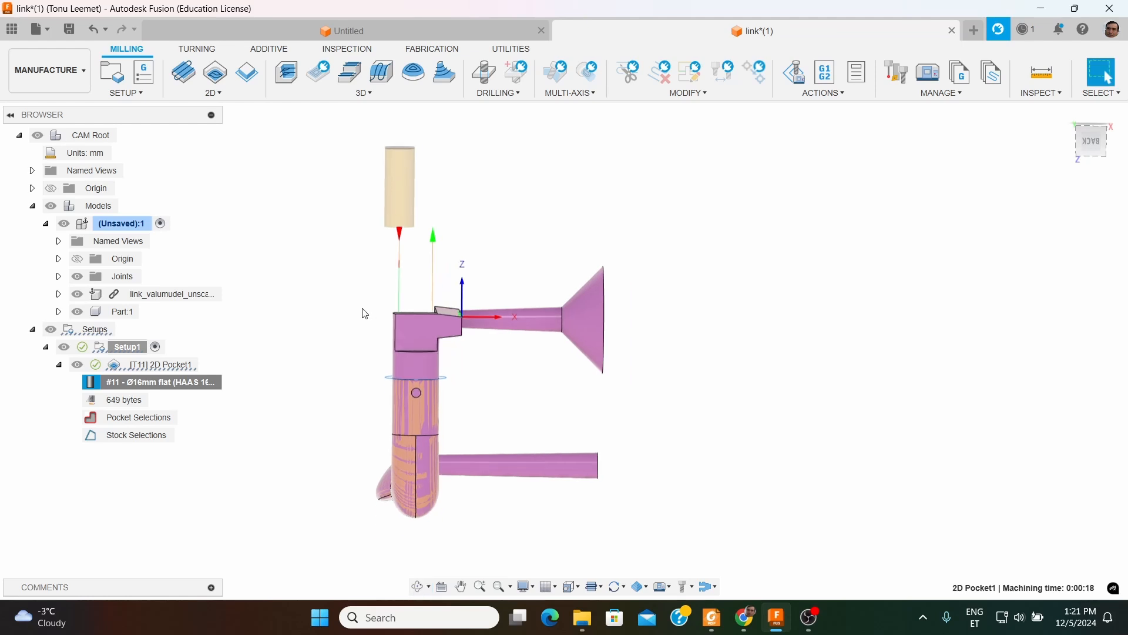
left_click(58, 366)
Open the 2D Pocket's height settings for editing and inspect the height planes against the casting in the back view
middle_click_drag(315, 302, 322, 320, "shift")
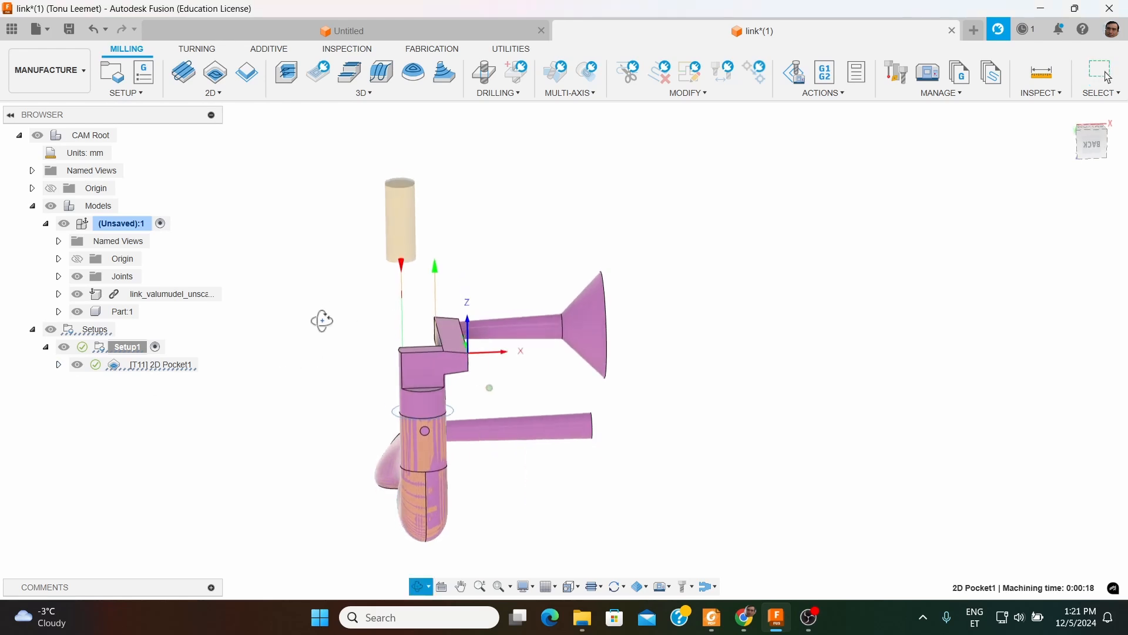
scroll(430, 369, "up", 4)
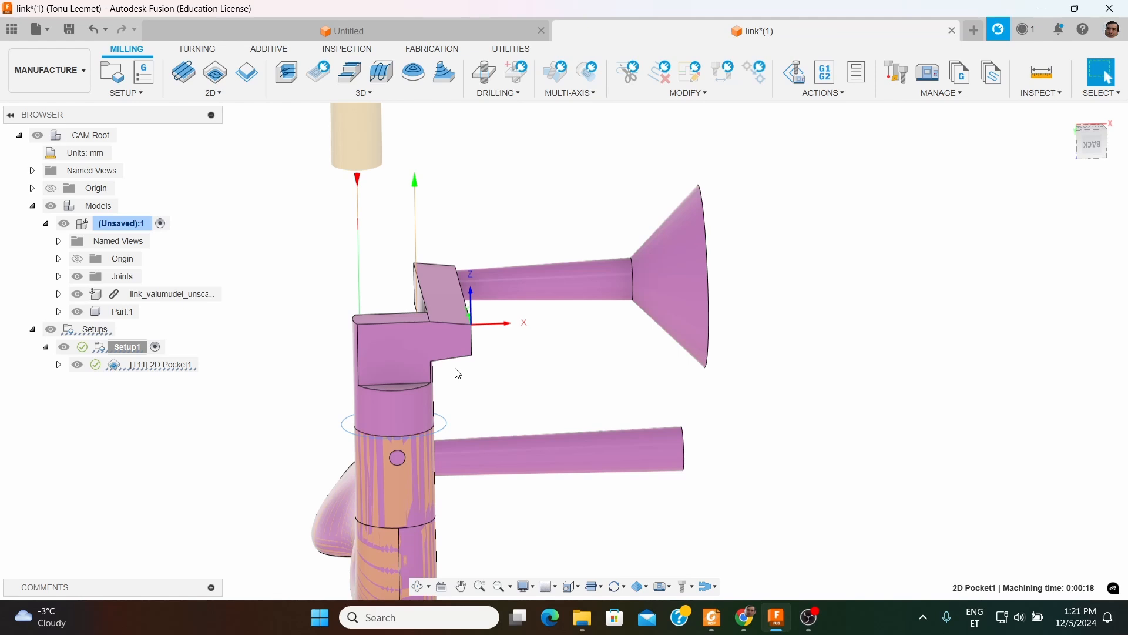
right_click(150, 367)
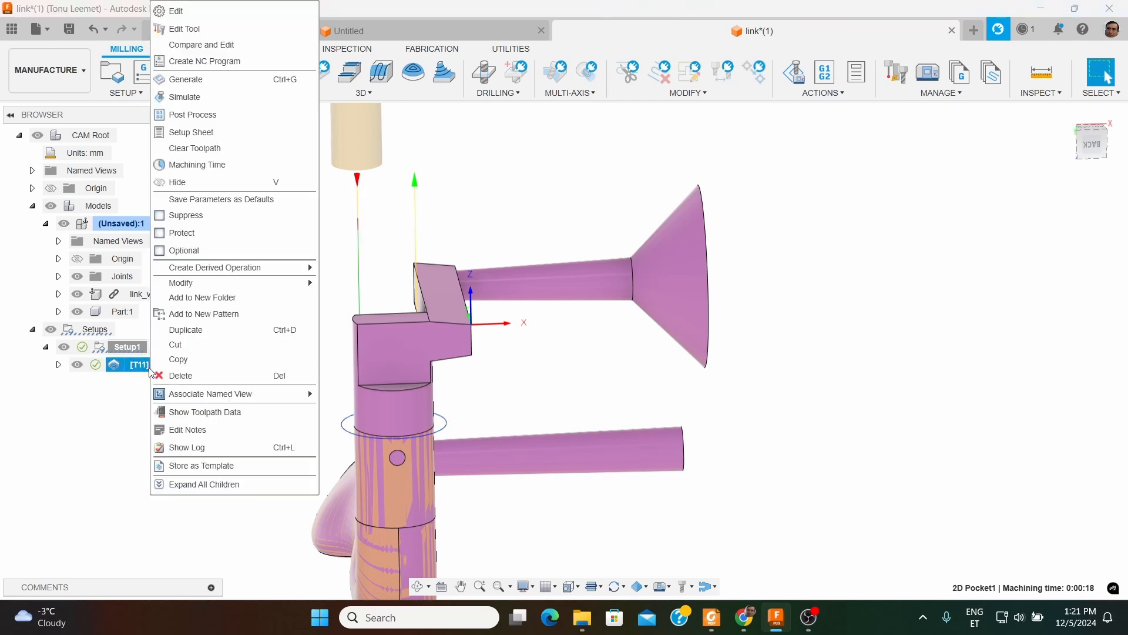
left_click(246, 11)
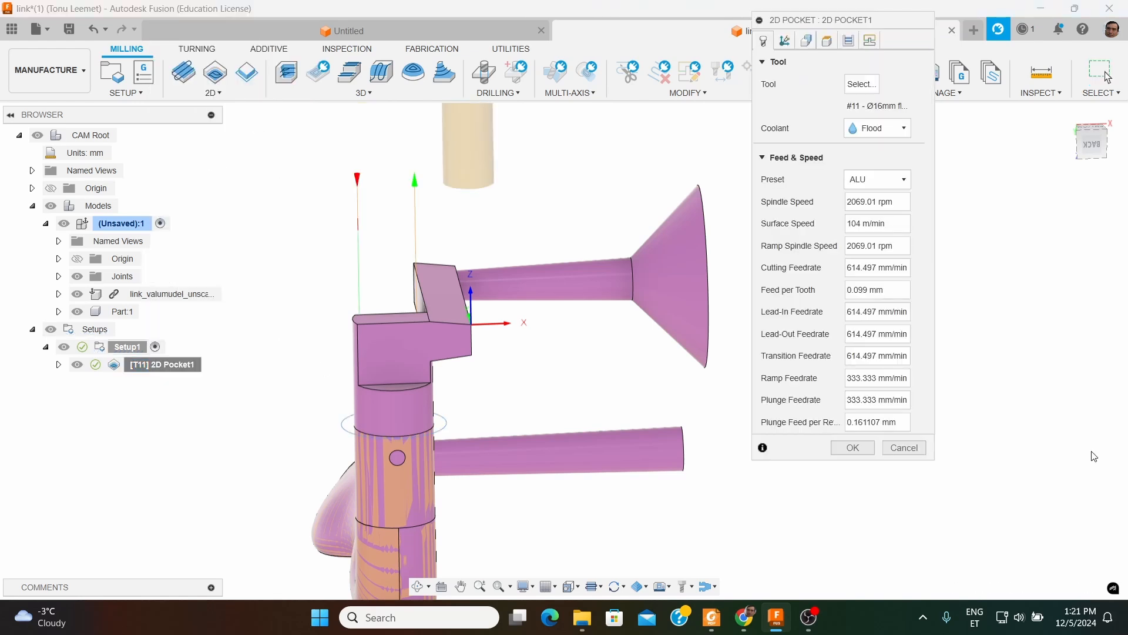
left_click(830, 42)
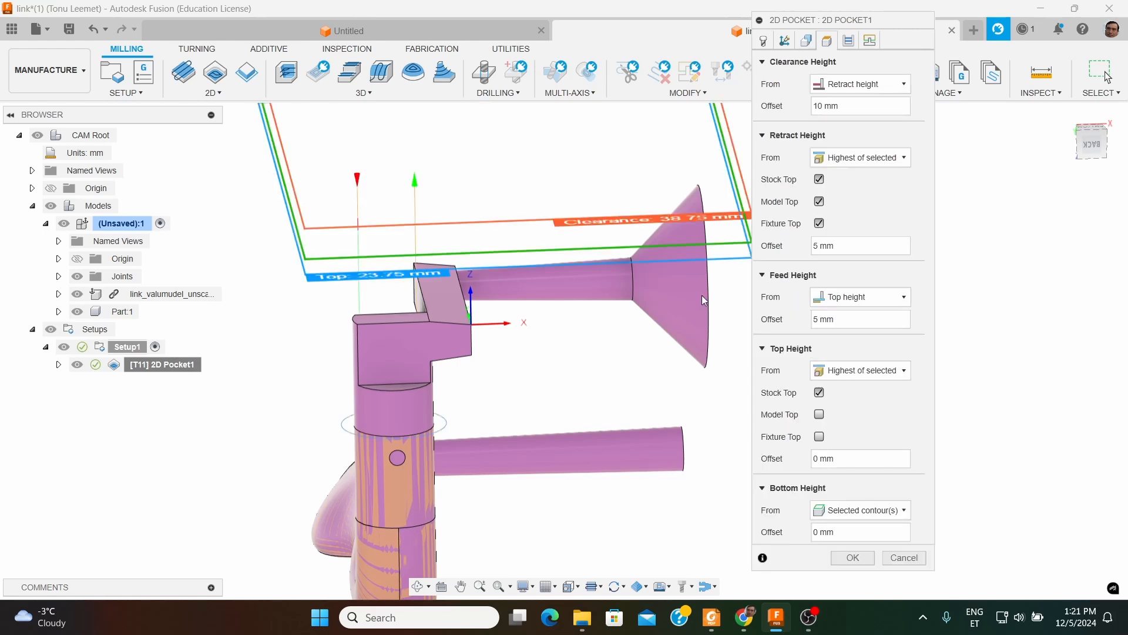
scroll(640, 320, "down", 2)
left_click(1094, 149)
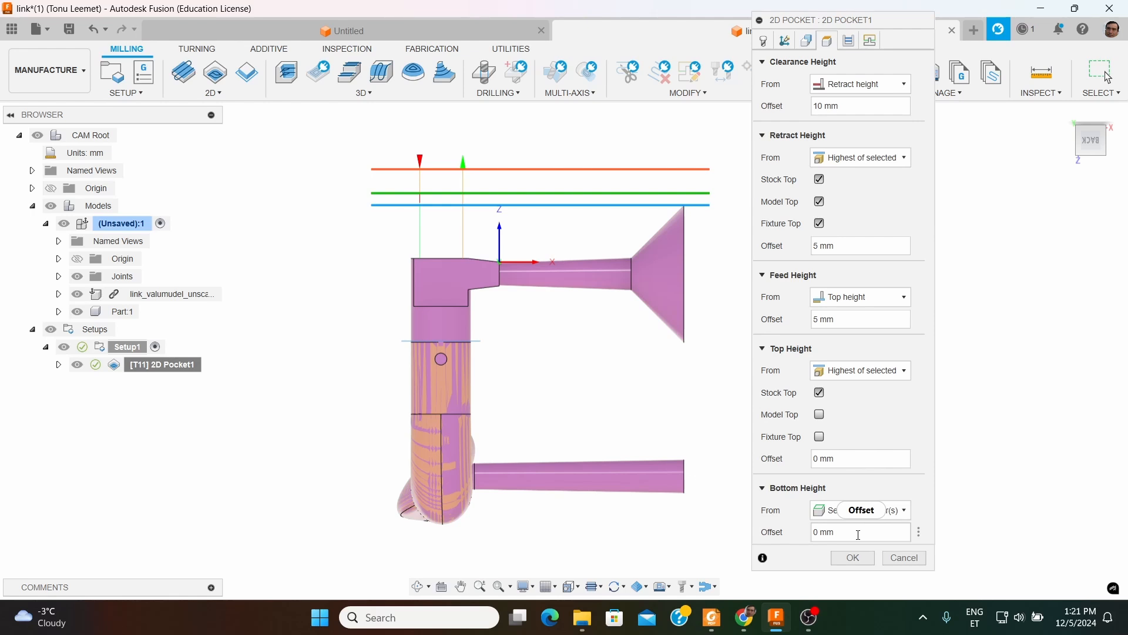
scroll(461, 341, "up", 3)
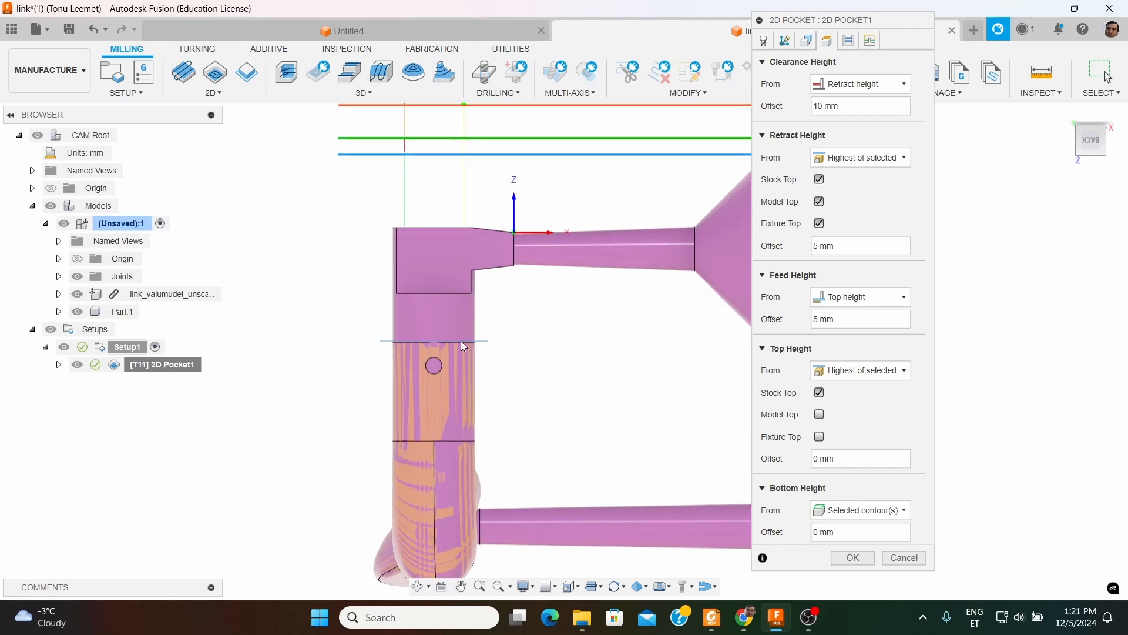
scroll(471, 327, "down", 1)
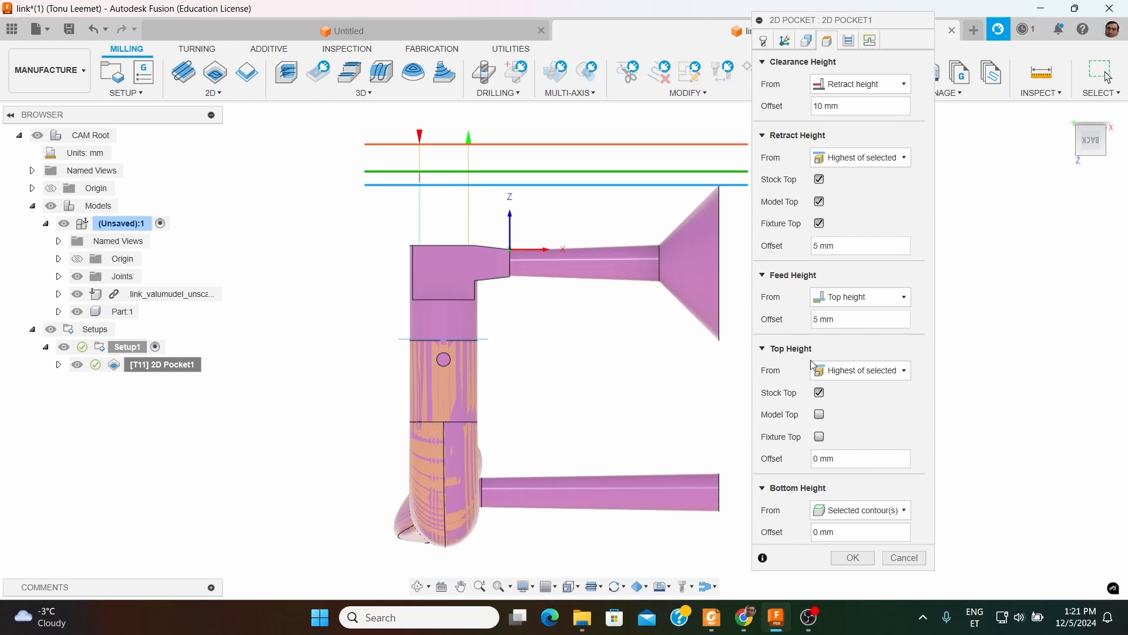
scroll(613, 373, "down", 1)
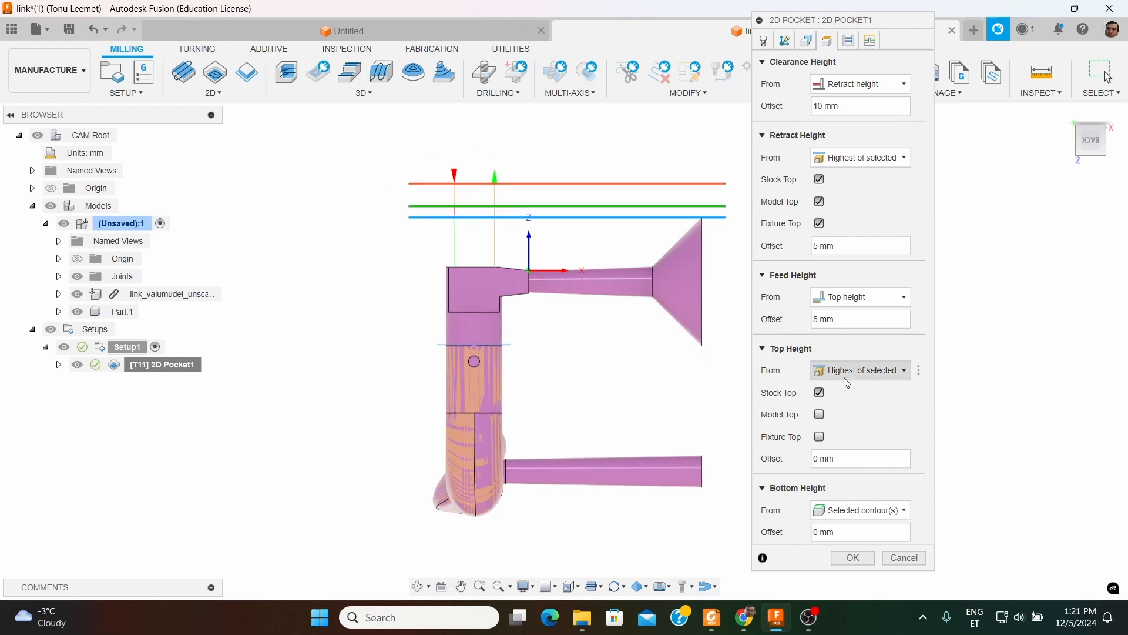
mouse_move(845, 377)
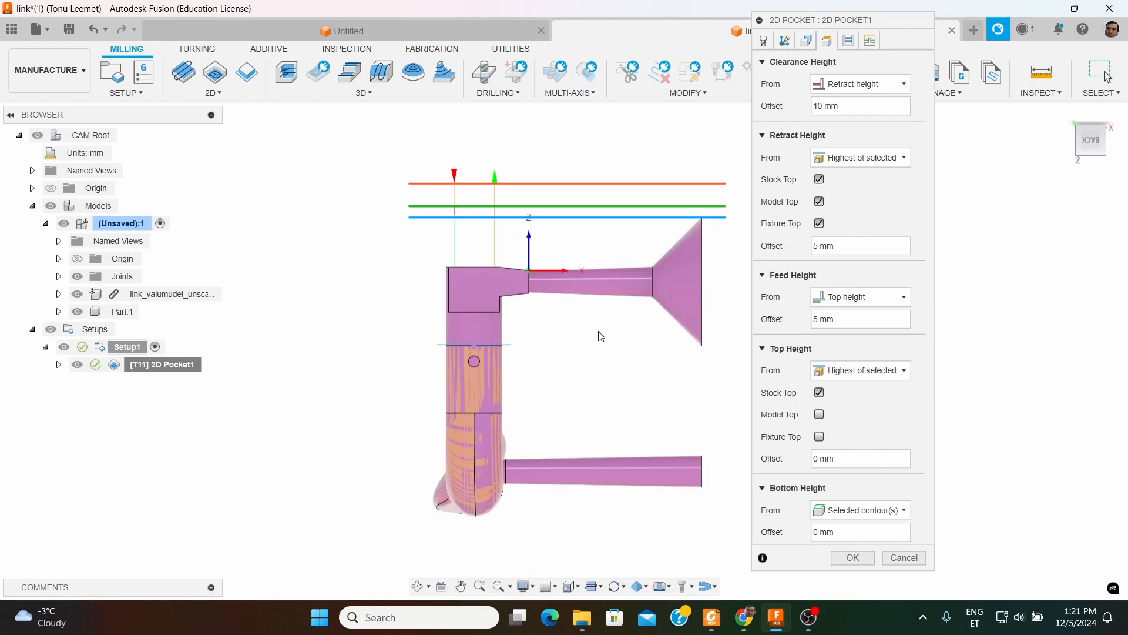
Examine the pocket's top and clearance planes from several angles against the casting's upper block and flared arm
middle_click_drag(548, 327, 558, 346, "shift")
scroll(558, 346, "up", 2)
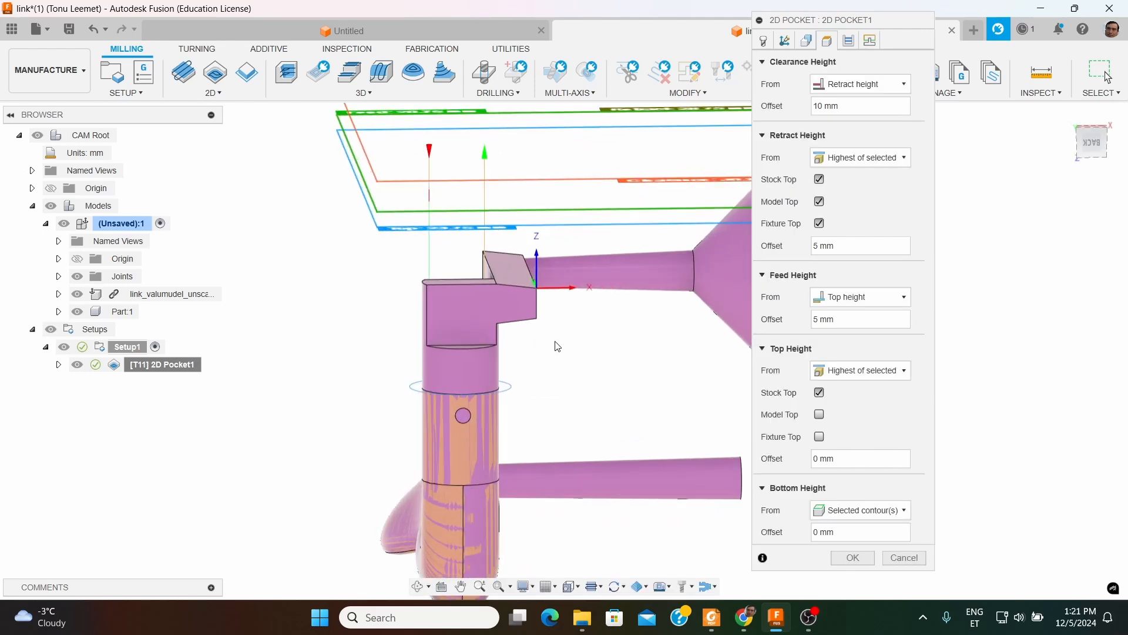
scroll(558, 345, "down", 3)
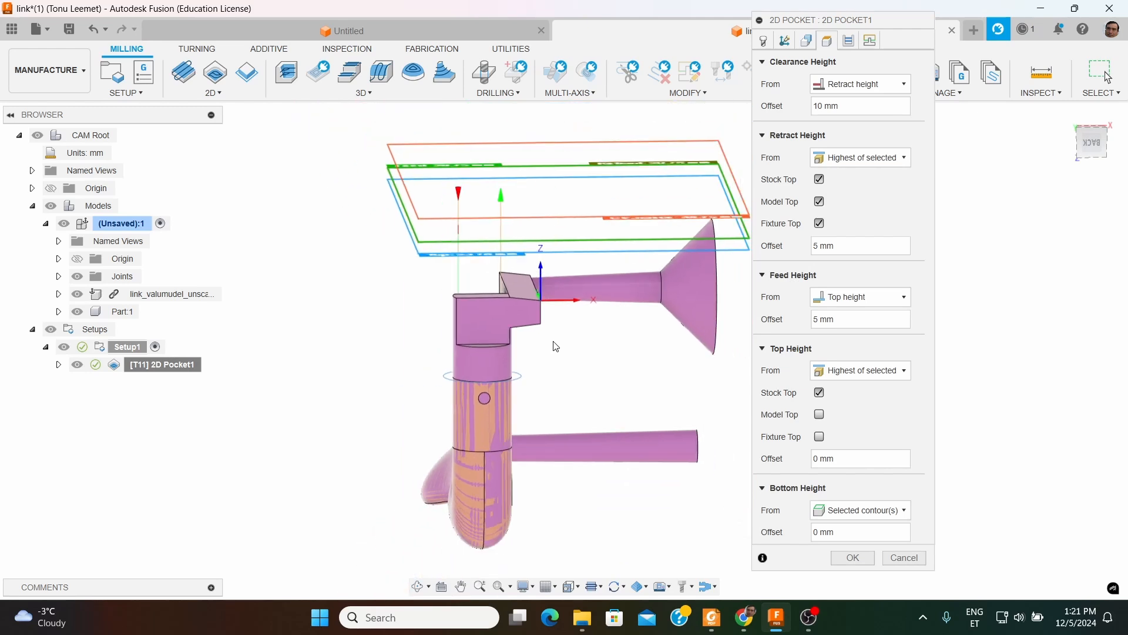
middle_click_drag(663, 346, 643, 328, "shift")
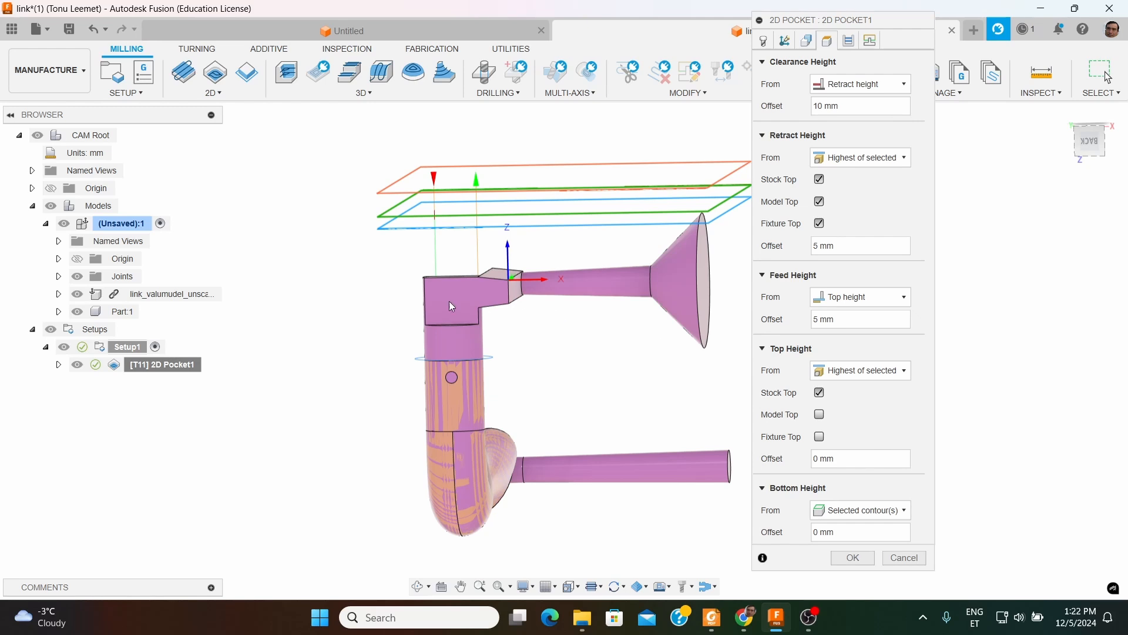
scroll(453, 309, "up", 2)
scroll(346, 260, "down", 2)
middle_click_drag(345, 257, 365, 277, "shift")
scroll(548, 341, "up", 2)
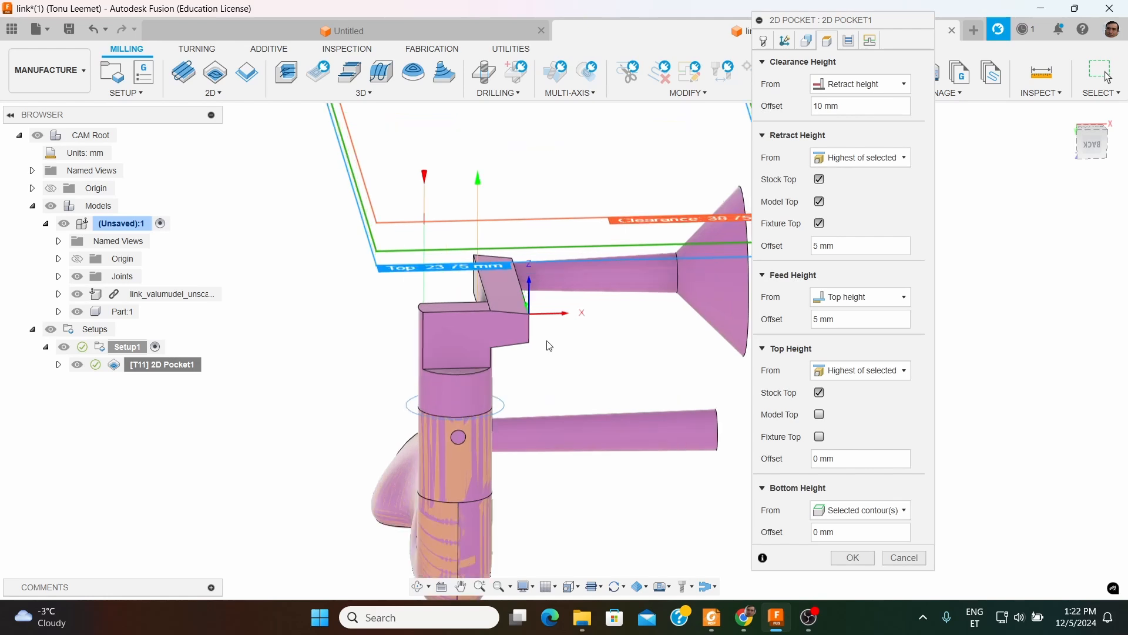
scroll(549, 345, "up", 2)
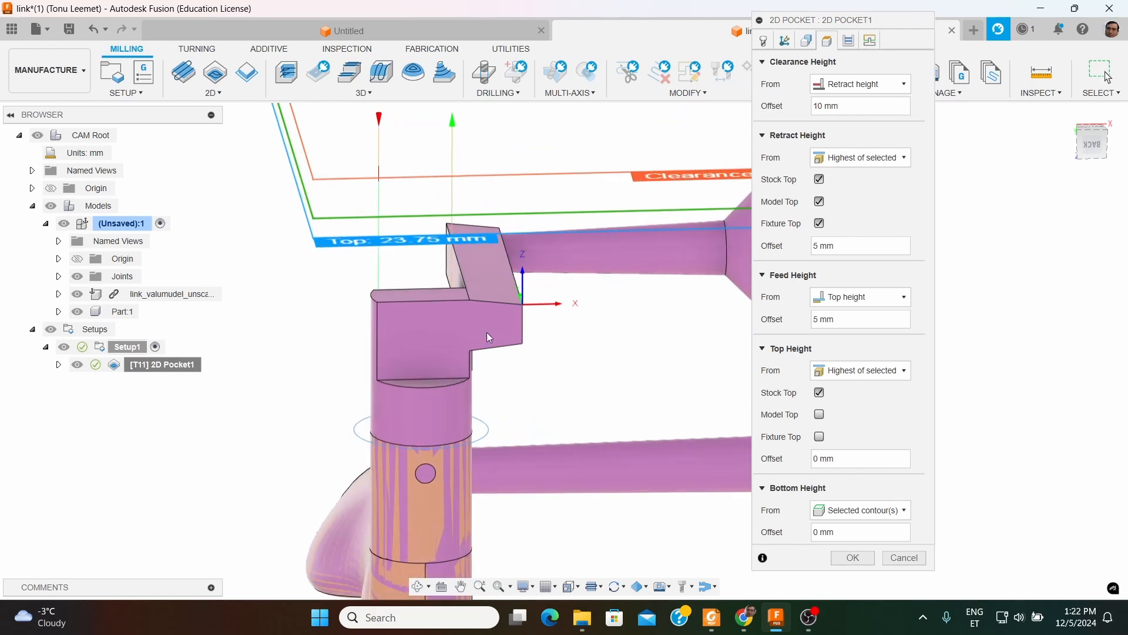
scroll(385, 316, "down", 2)
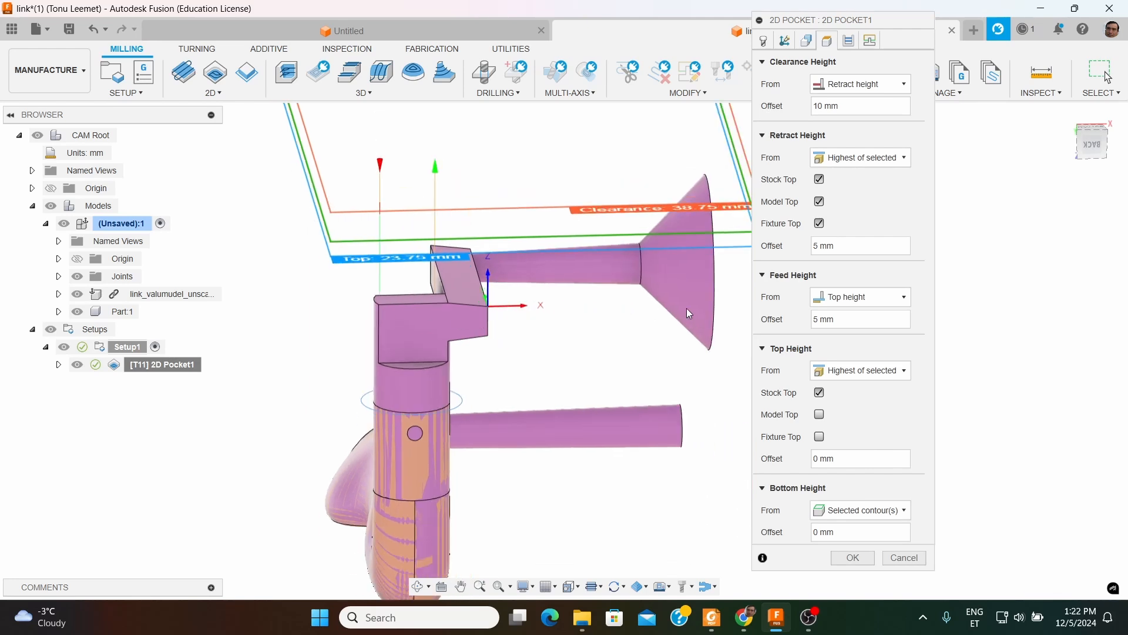
Set the pocket's Top Height from Selection, referencing the narrow top face of the casting's upper block, and check the plane from the back
left_click(850, 372)
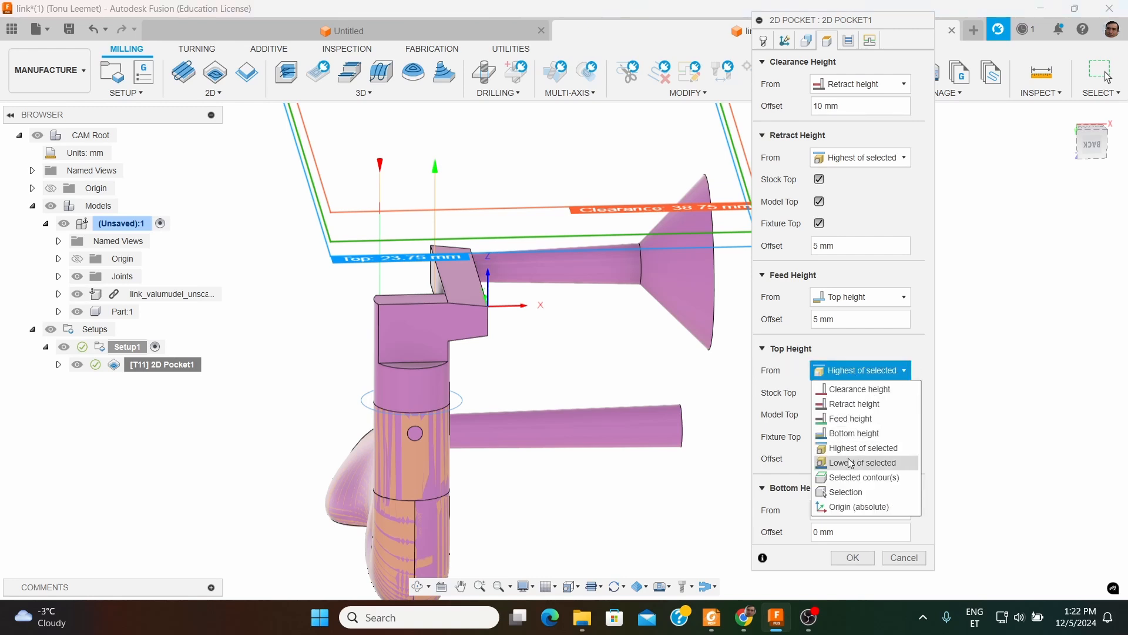
left_click(828, 491)
scroll(456, 315, "up", 3)
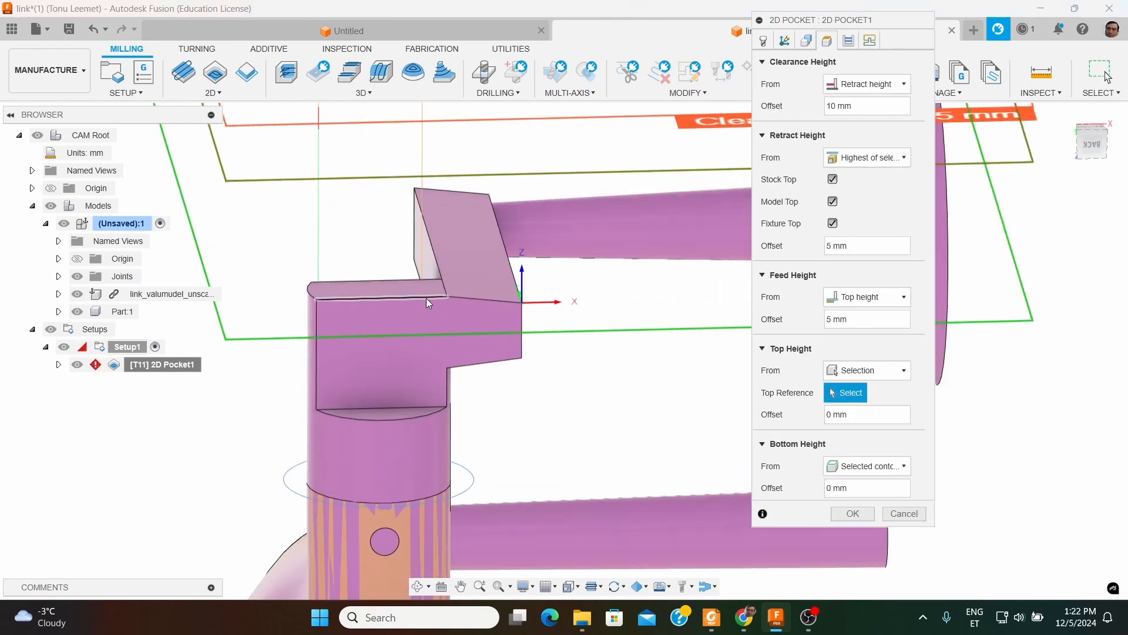
left_click(365, 296)
middle_click_drag(365, 296, 547, 326, "shift")
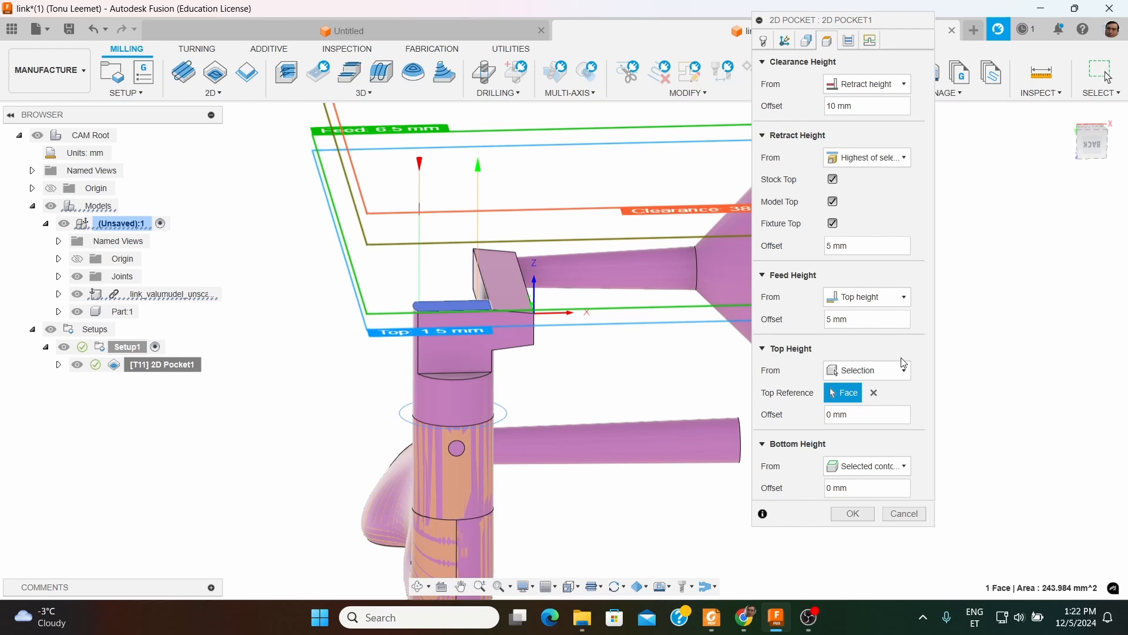
mouse_move(643, 361)
middle_mouse_down("shift")
mouse_move(629, 350)
mouse_move(639, 347)
middle_mouse_up("shift")
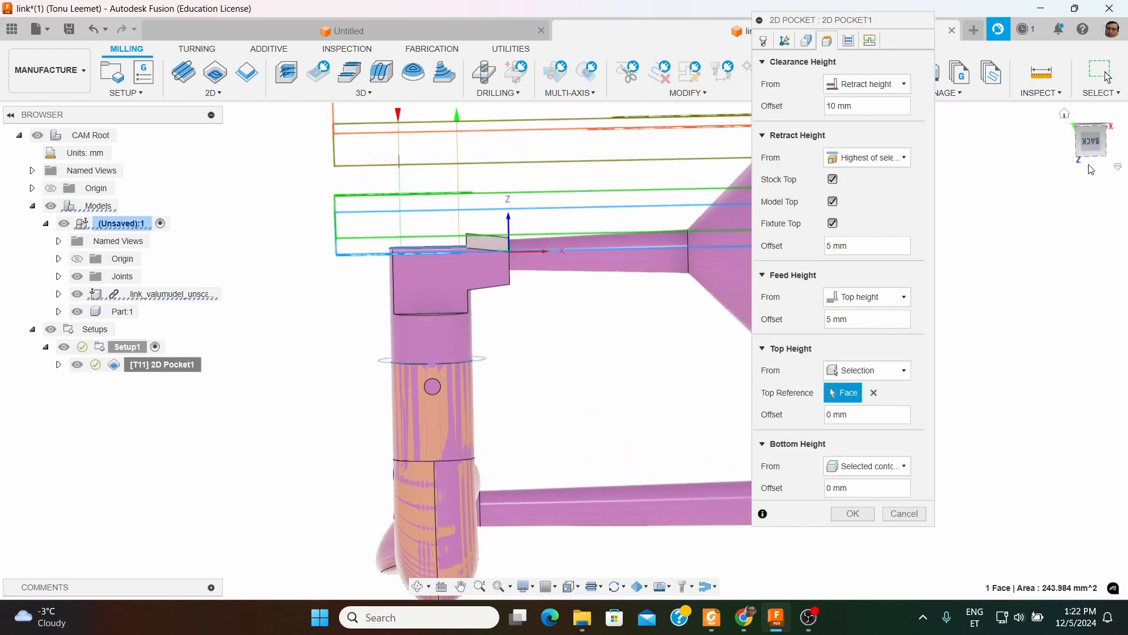
left_click(1091, 142)
scroll(459, 187, "up", 3)
scroll(459, 198, "down", 3)
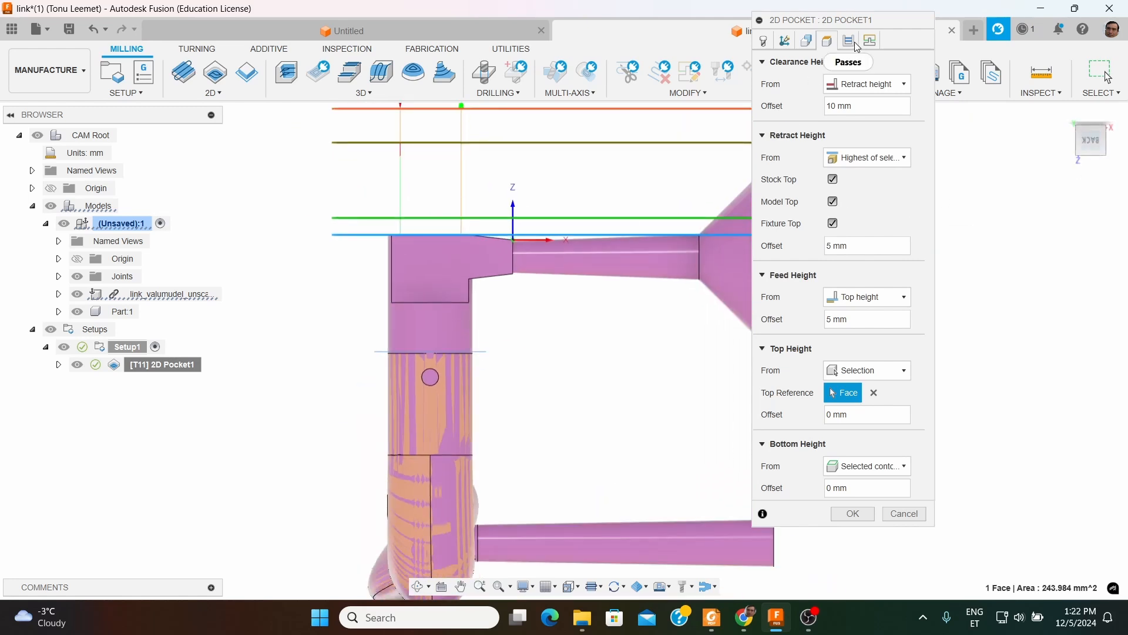
Enable Multiple Depths in the 2D Pocket's passes and apply the operation to regenerate its toolpath
left_click(855, 45)
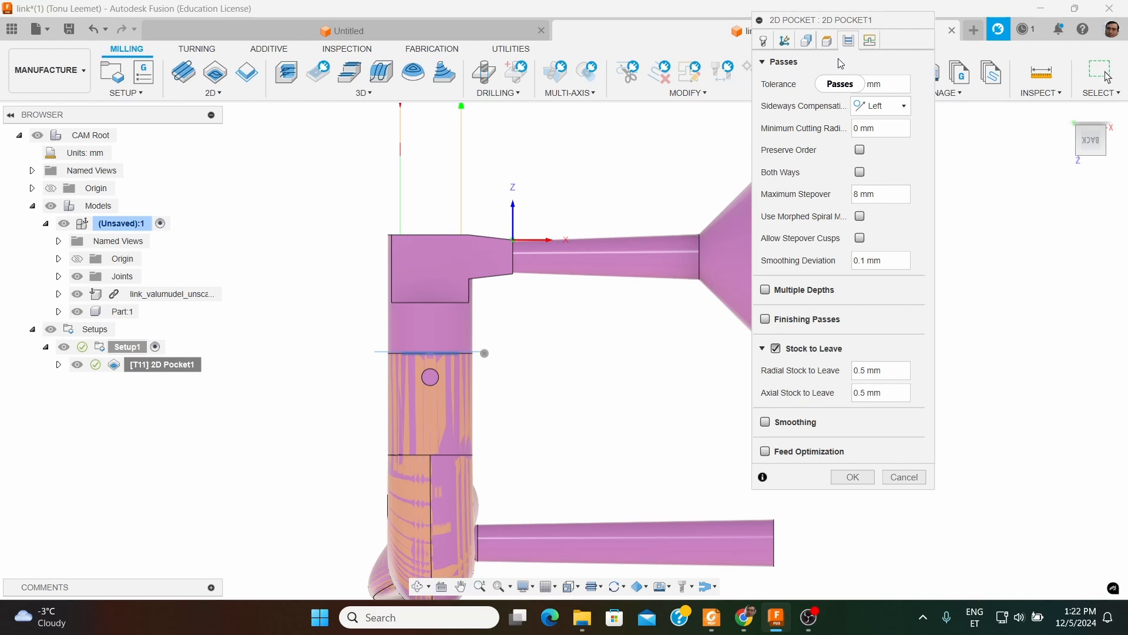
left_click(766, 290)
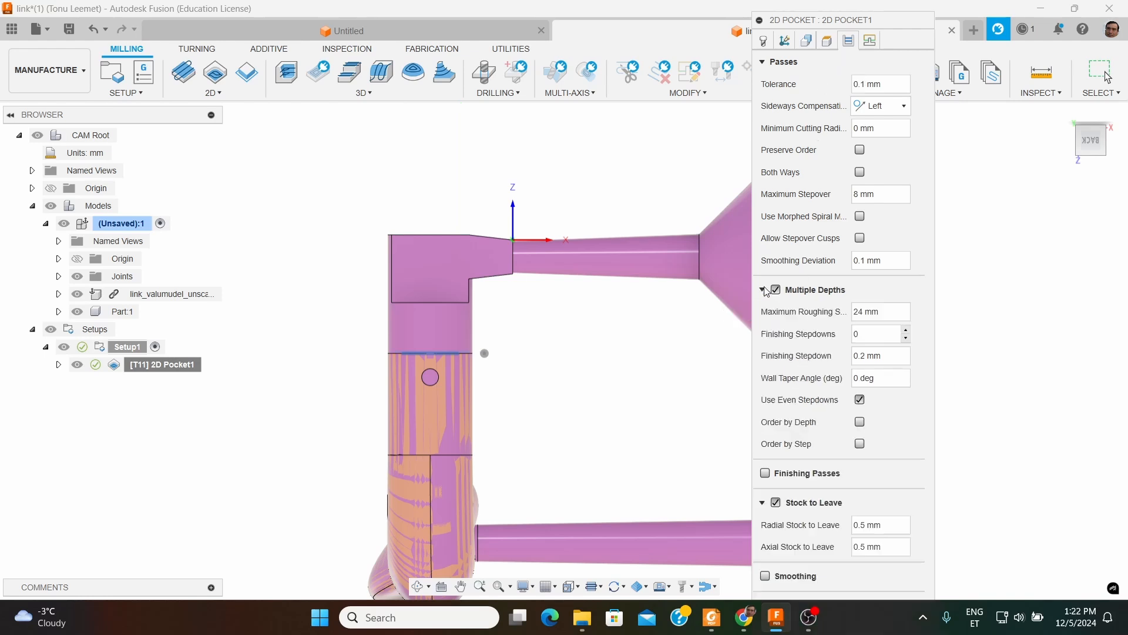
scroll(530, 339, "down", 1)
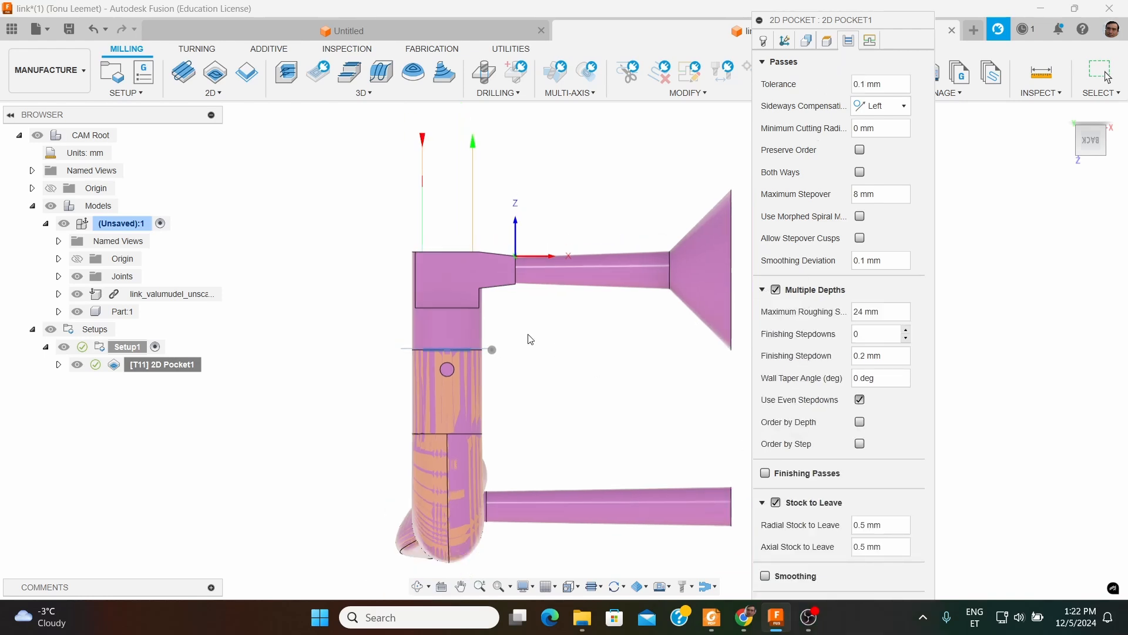
scroll(531, 340, "down", 2)
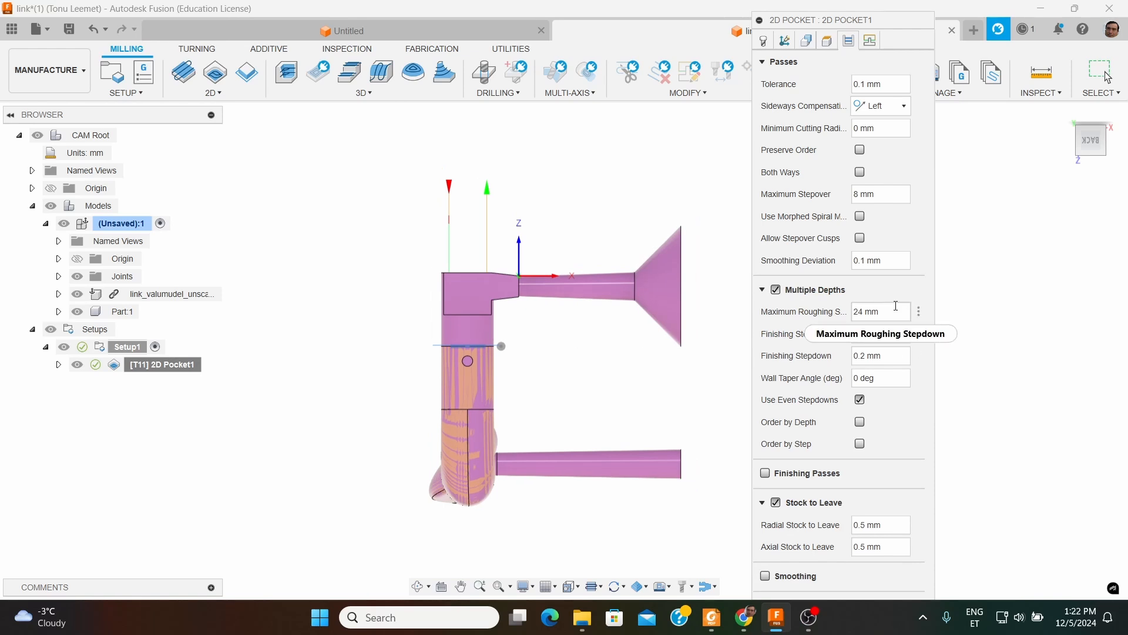
mouse_move(898, 312)
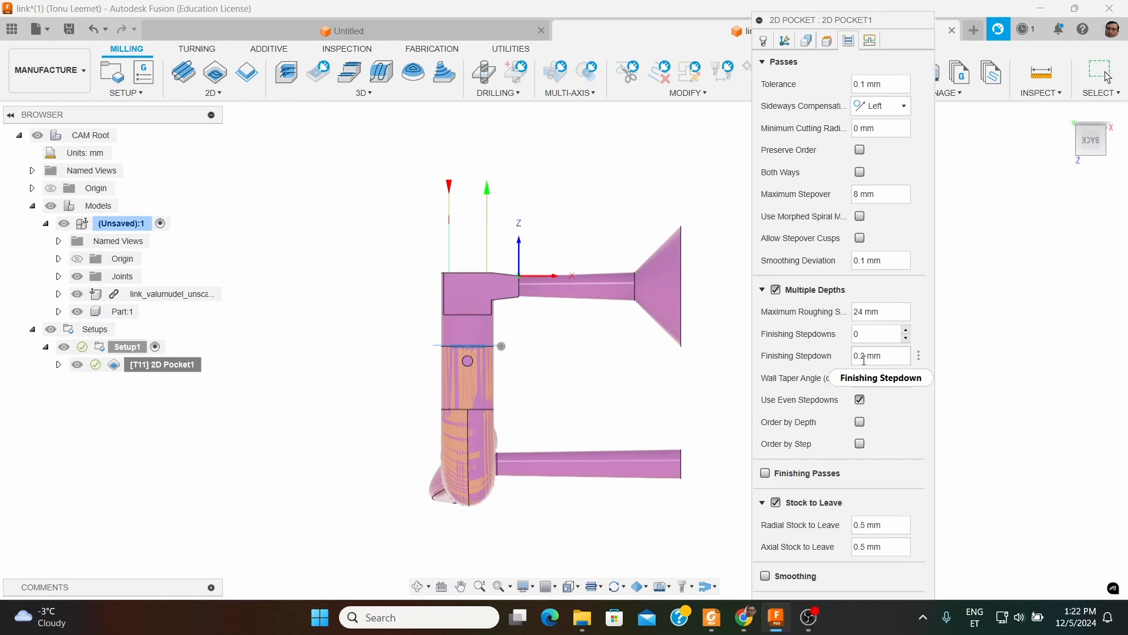
key("Return")
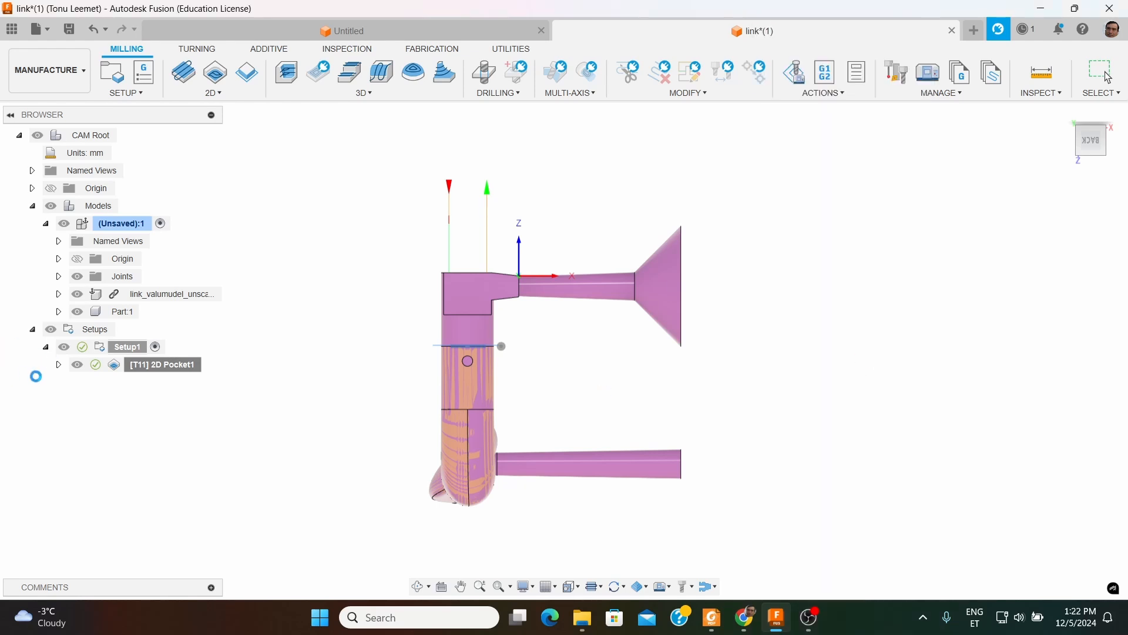
Open the pocket's 16 mm end mill for editing and check its cutting data, including feedrates, stepdown and stepover
left_click(58, 365)
right_click(120, 382)
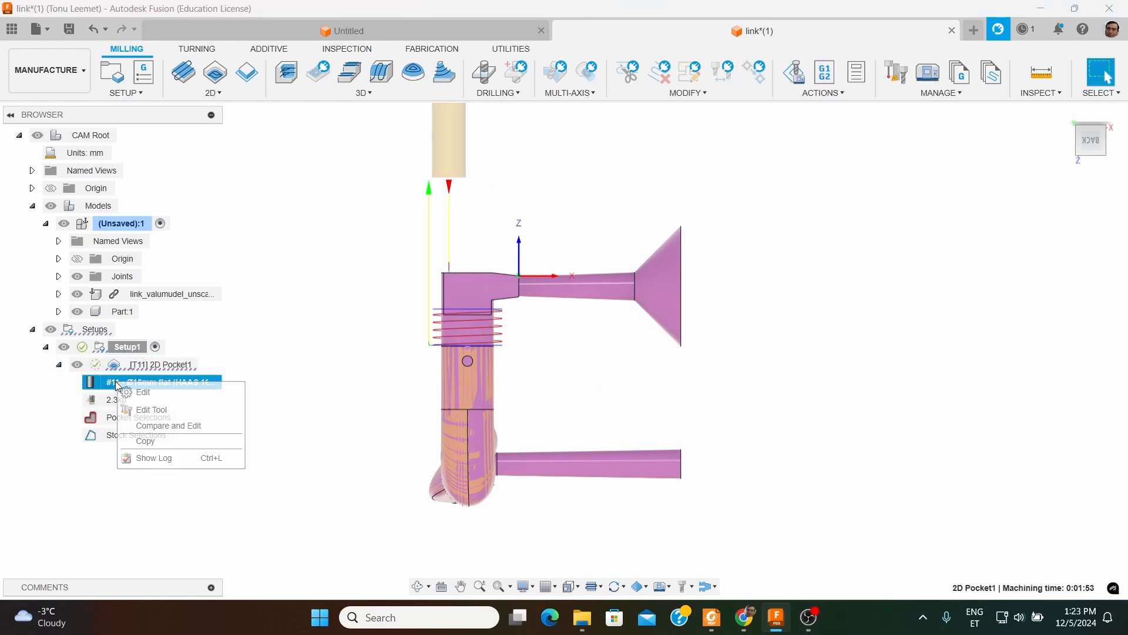
left_click(154, 410)
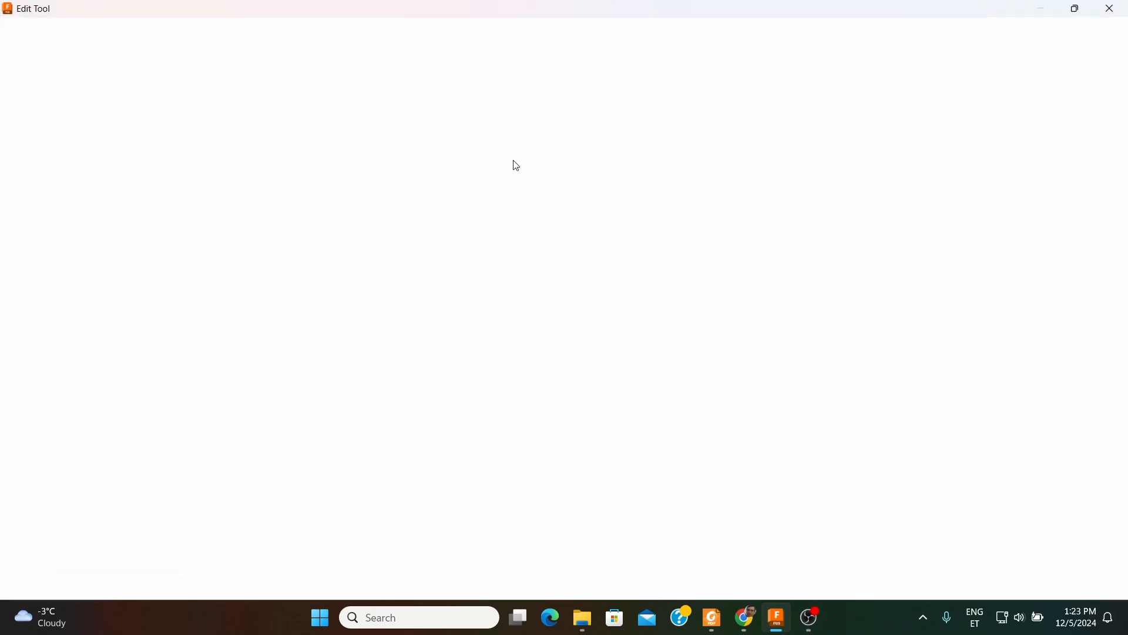
left_click(264, 58)
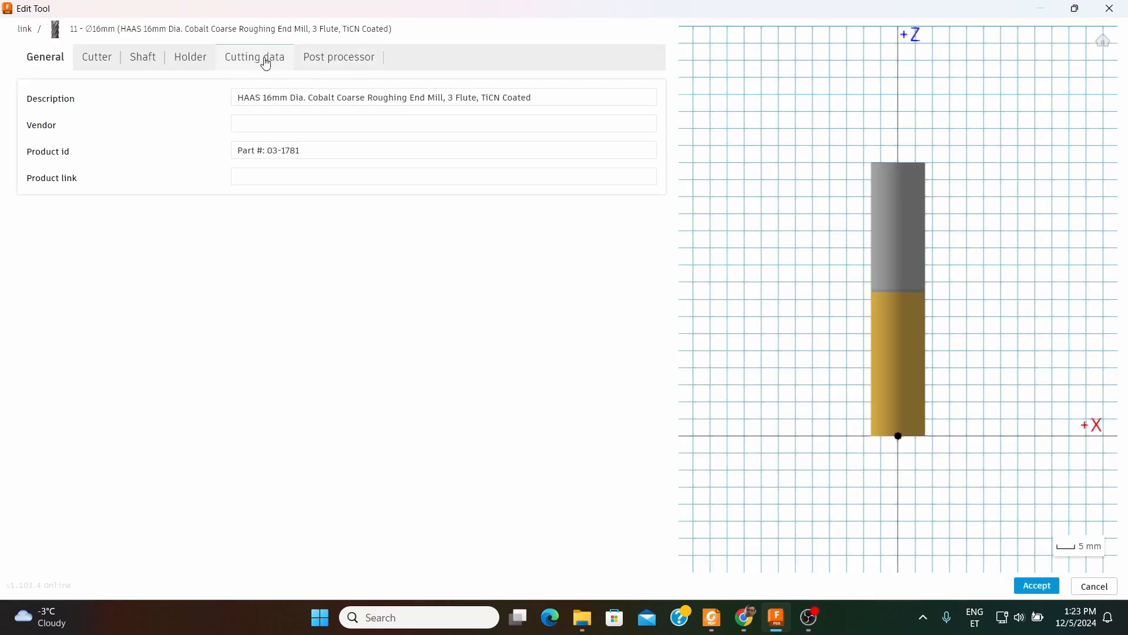
left_click_drag(667, 177, 675, 300)
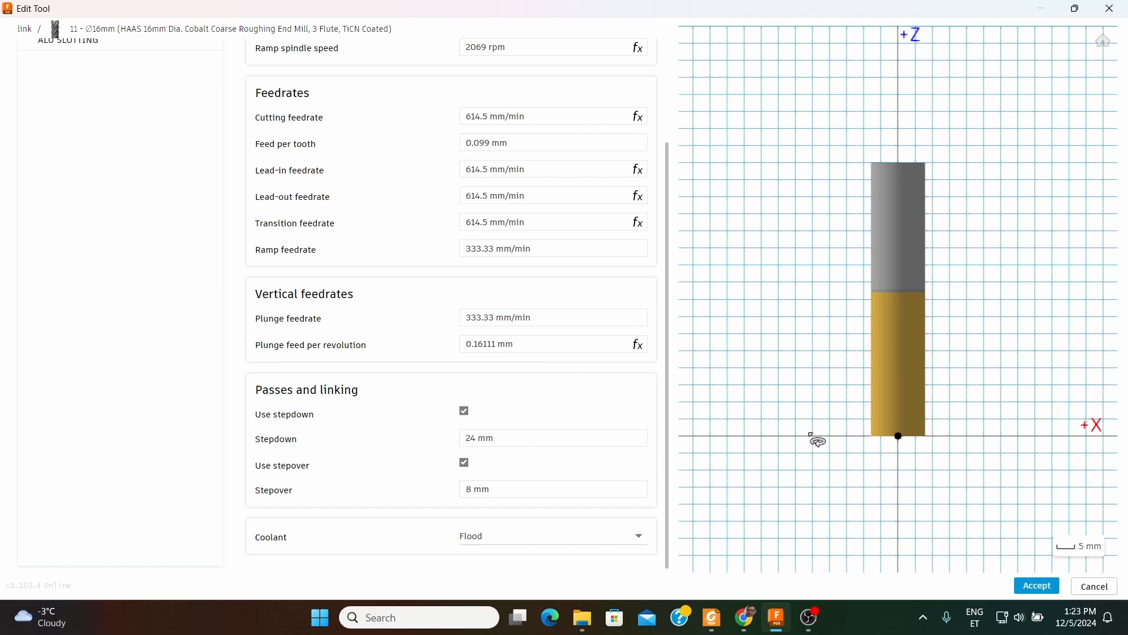
Switch to Chrome, open the haascnc.com page for roughing end mill 03-1781 in a new tab and check its technical specs
left_click(745, 630)
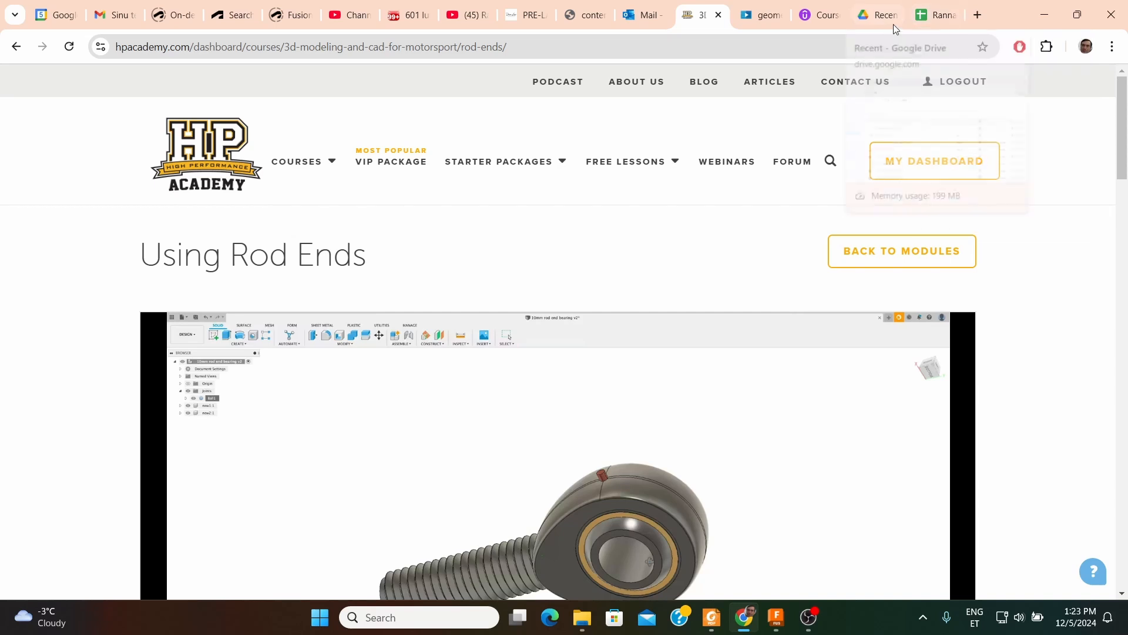
left_click(978, 16)
left_click(636, 49)
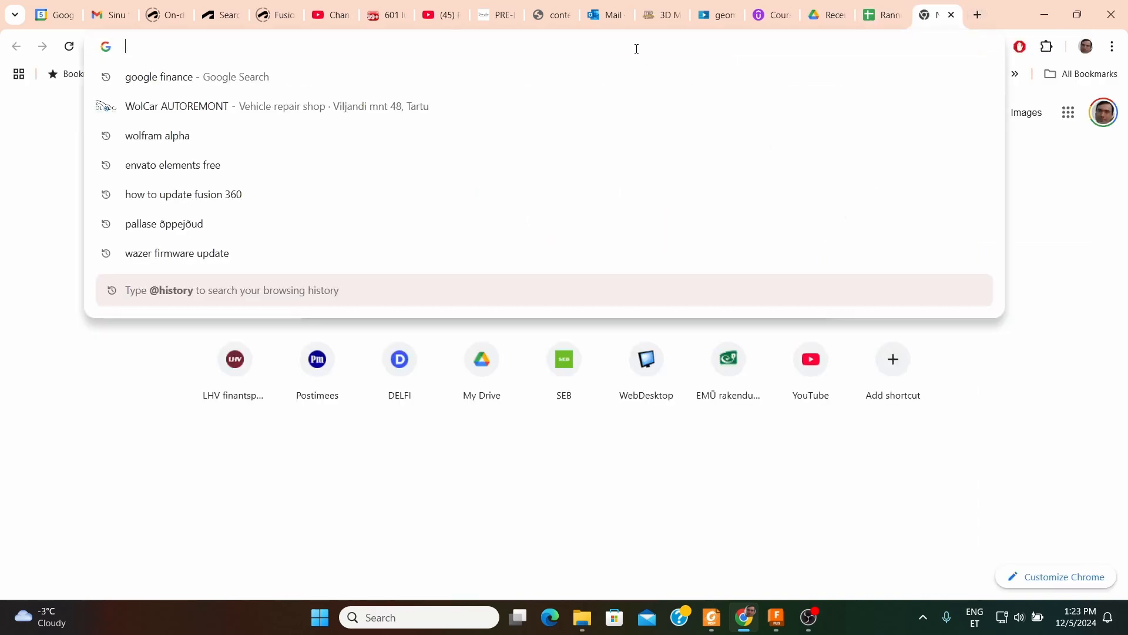
type("haa")
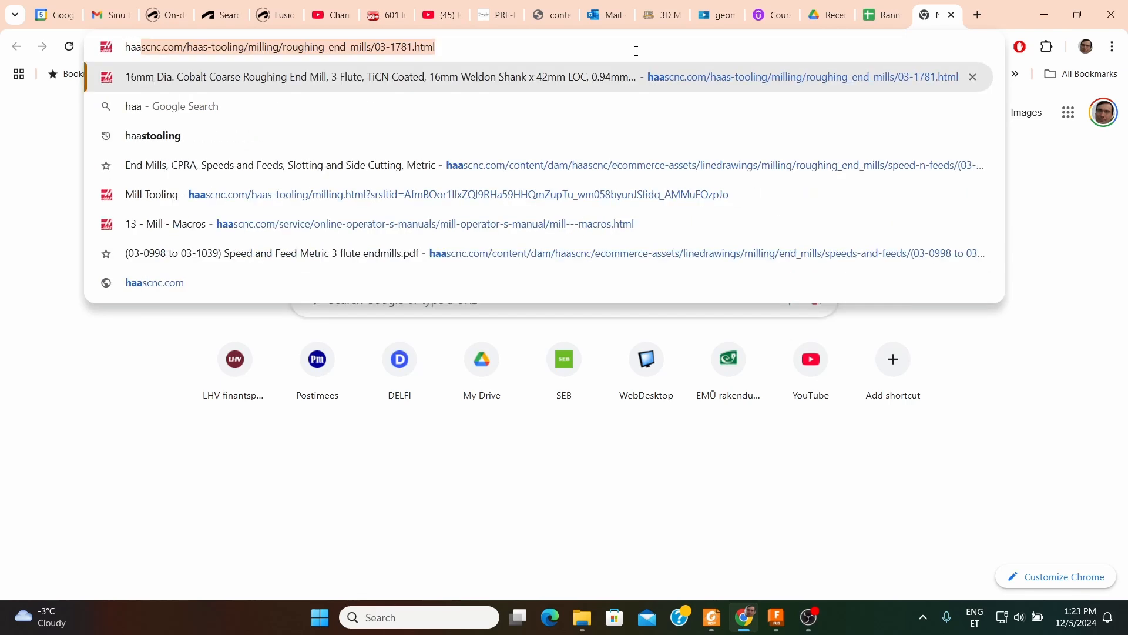
left_click(610, 76)
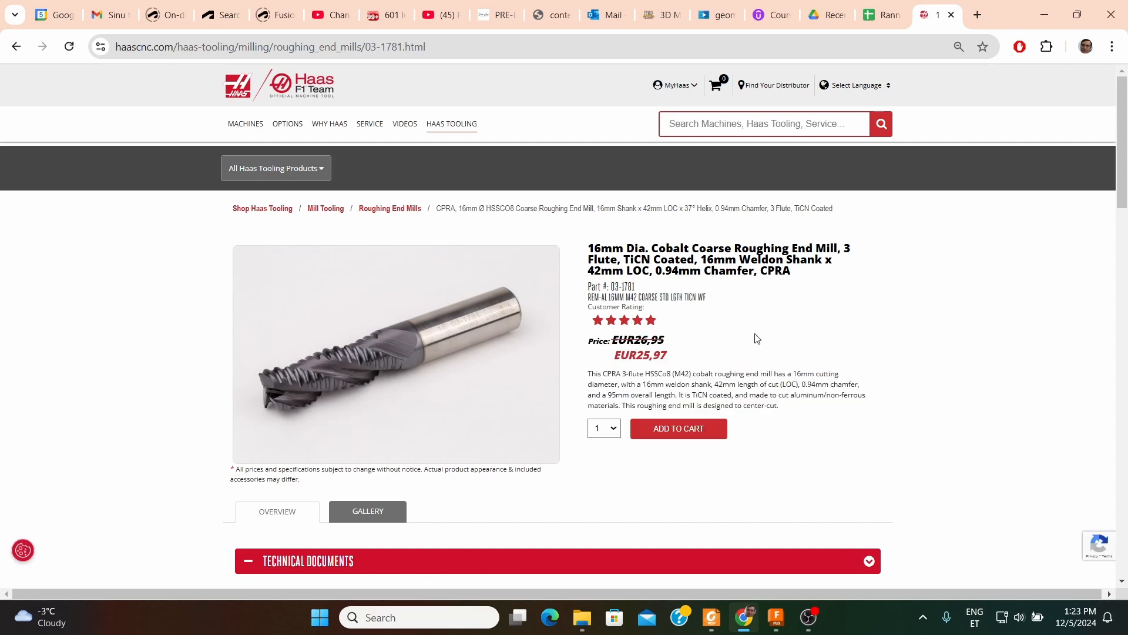
scroll(506, 323, "down", 6)
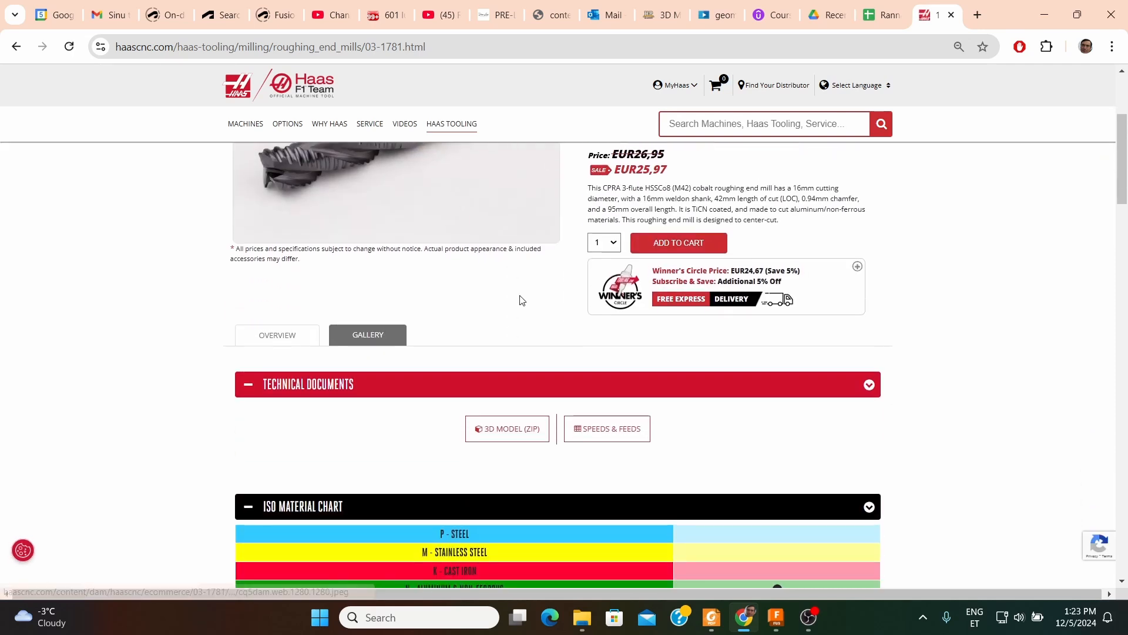
scroll(520, 280, "down", 8)
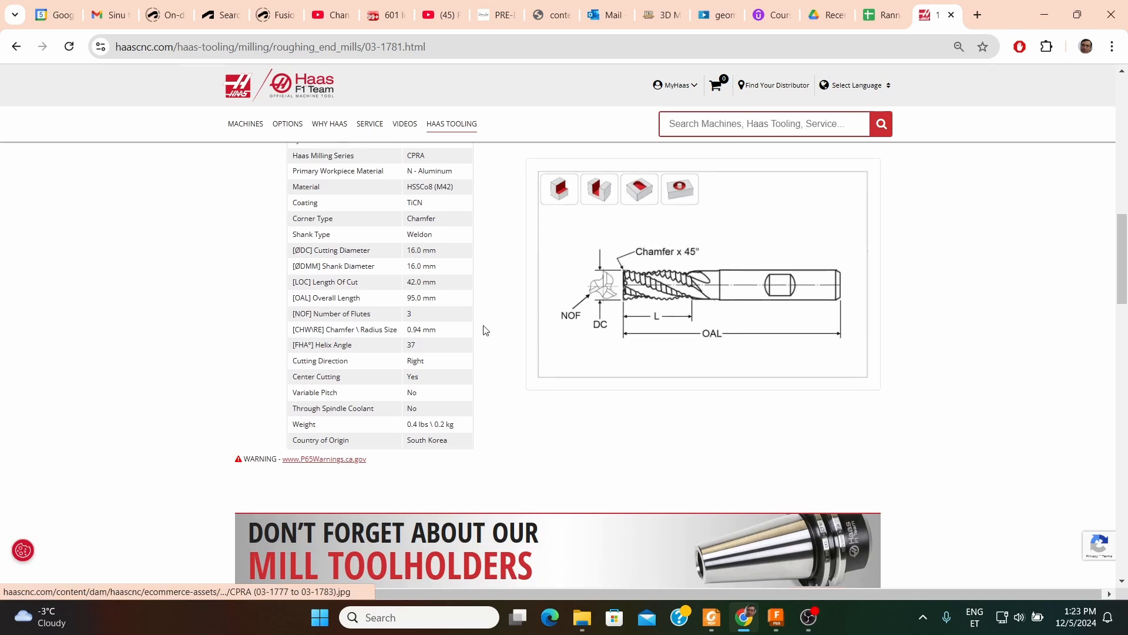
scroll(464, 299, "up", 1)
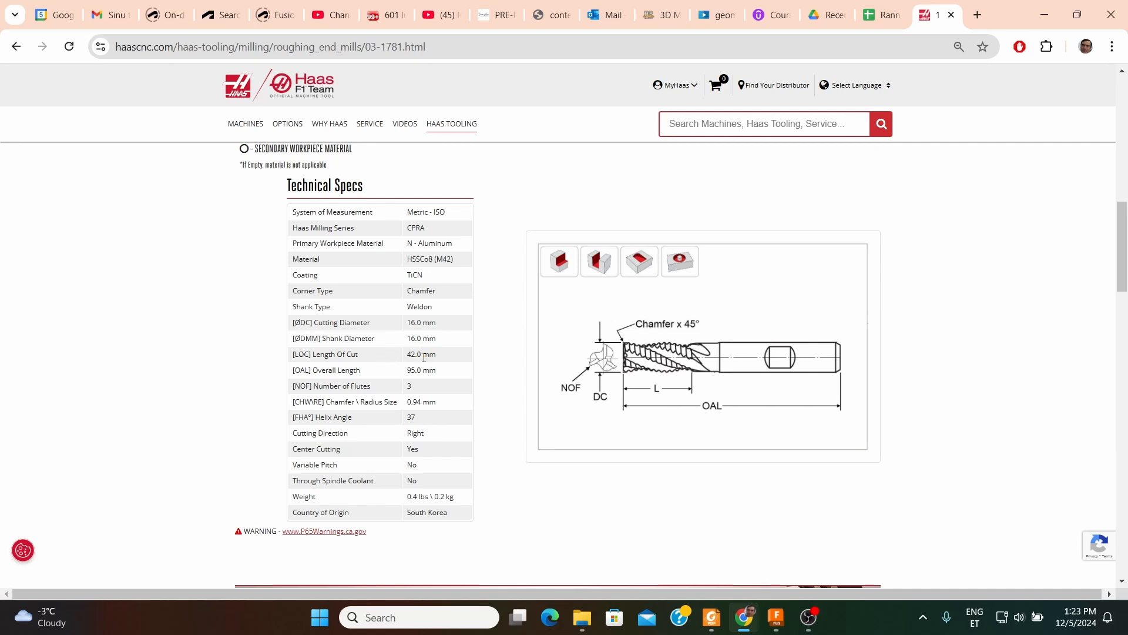
Switch back to Fusion, compare the end mill's cutter geometry with the product specs and close the tool editor
left_click(777, 617)
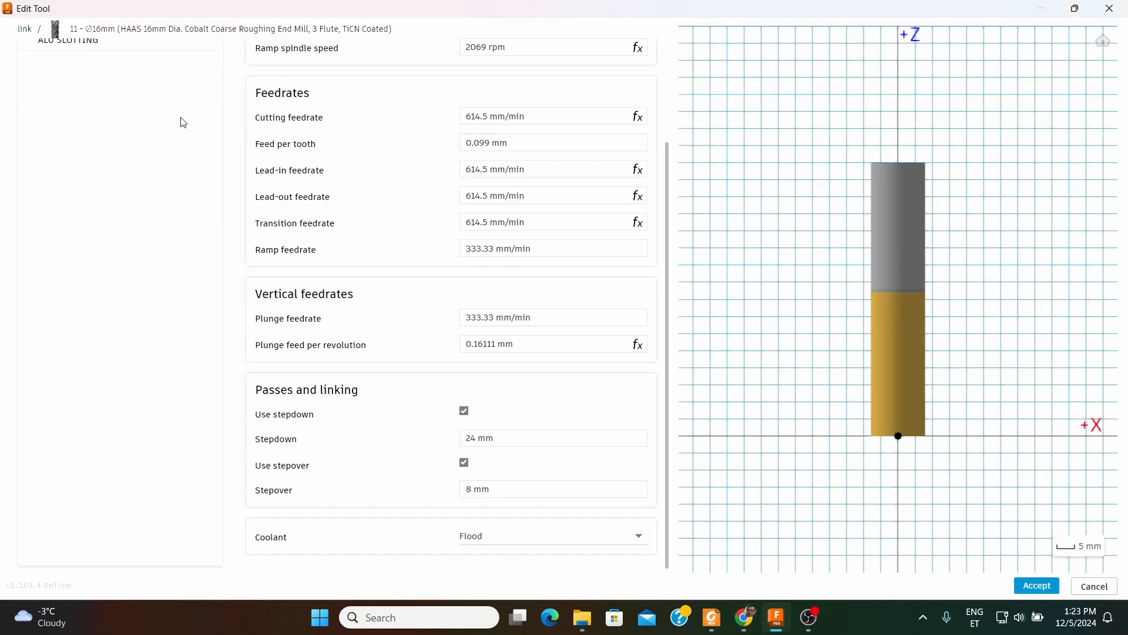
scroll(184, 122, "up", 10)
left_click(97, 58)
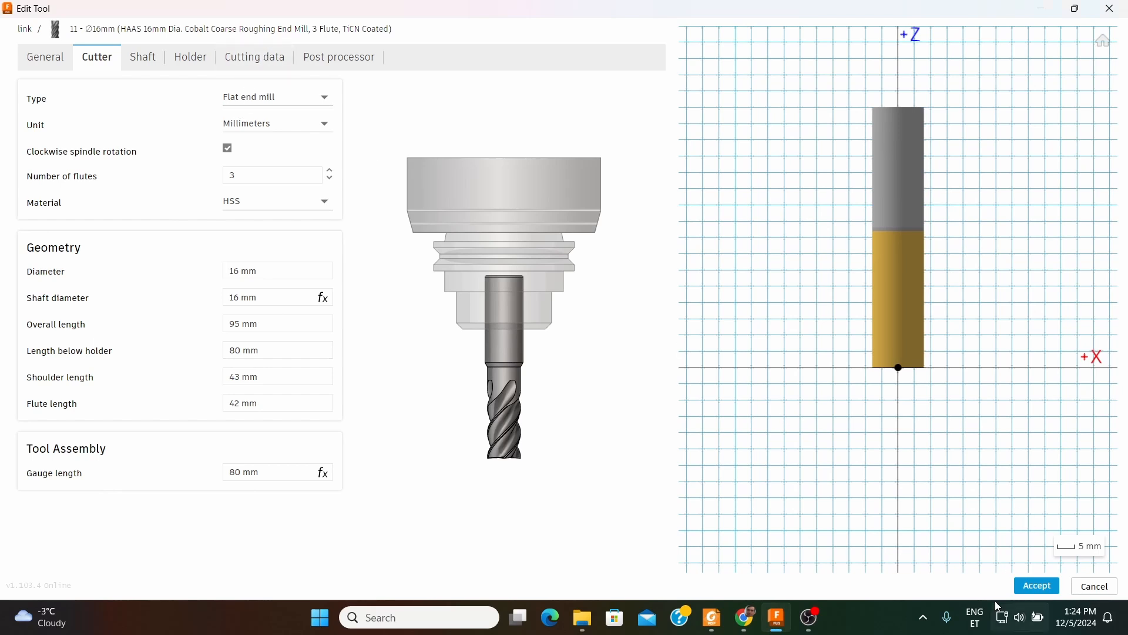
left_click(1038, 586)
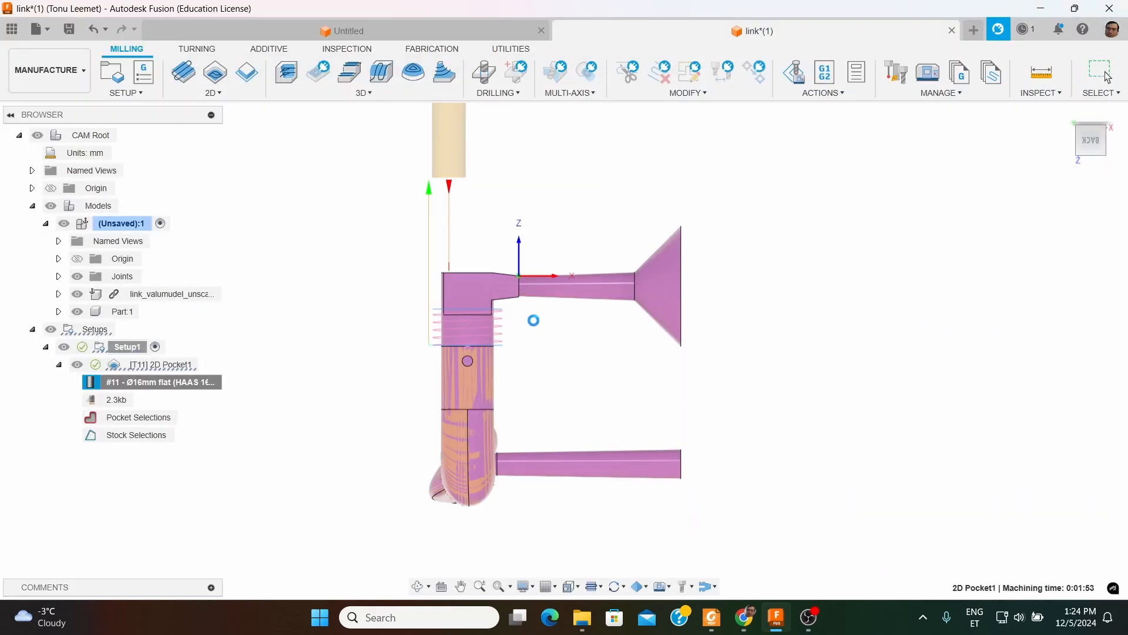
Reopen the 2D Pocket's pass settings for editing, enlarge the settings dialog and turn off Stock to Leave
left_click(175, 364)
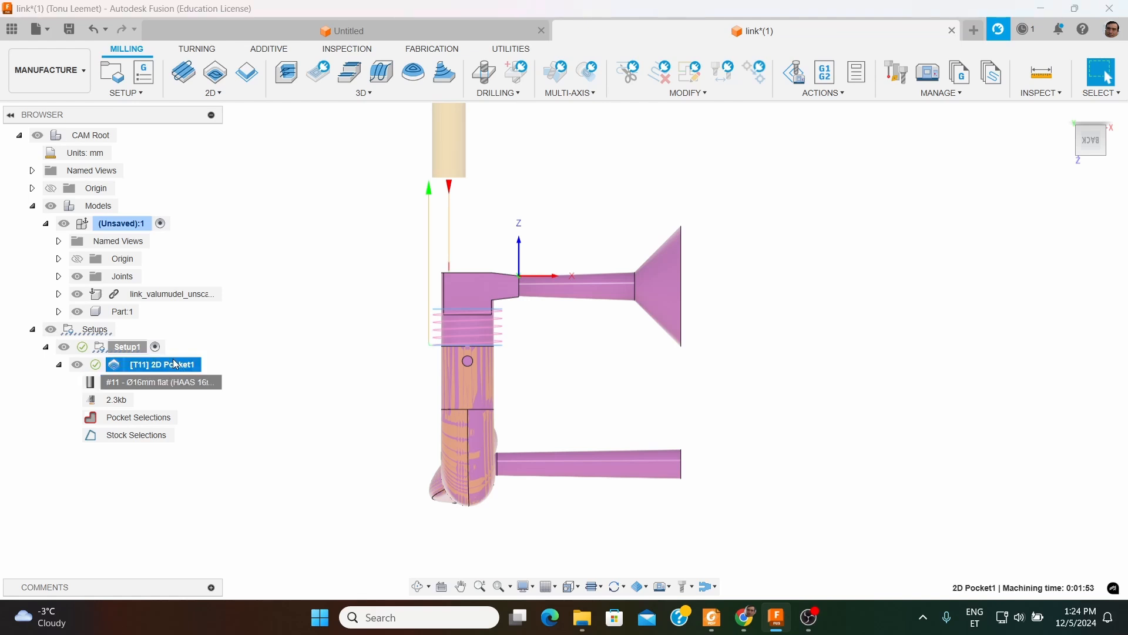
right_click(175, 365)
left_click(225, 11)
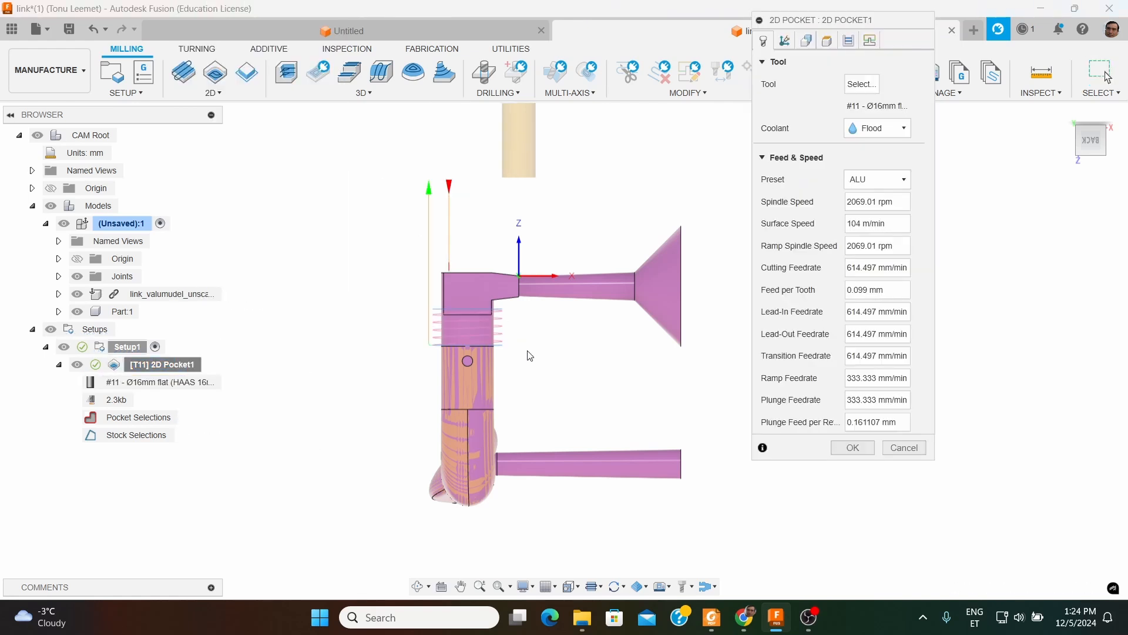
left_click(848, 40)
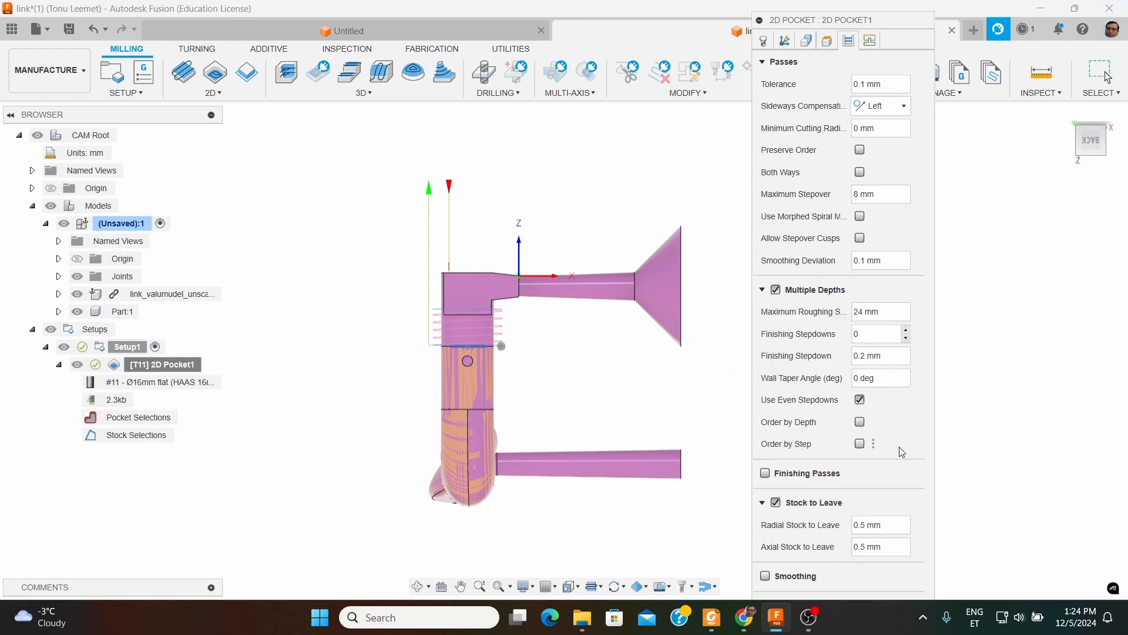
middle_click_drag(579, 373, 577, 380, "shift")
scroll(400, 187, "down", 2)
left_click_drag(842, 19, 836, 2)
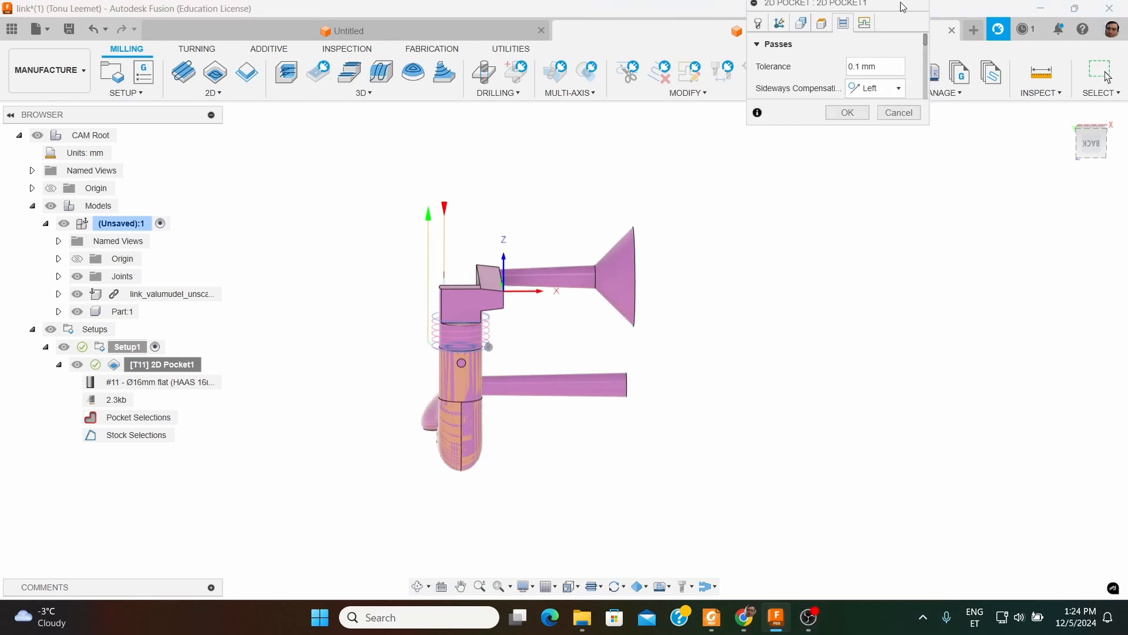
left_click_drag(903, 7, 911, 65)
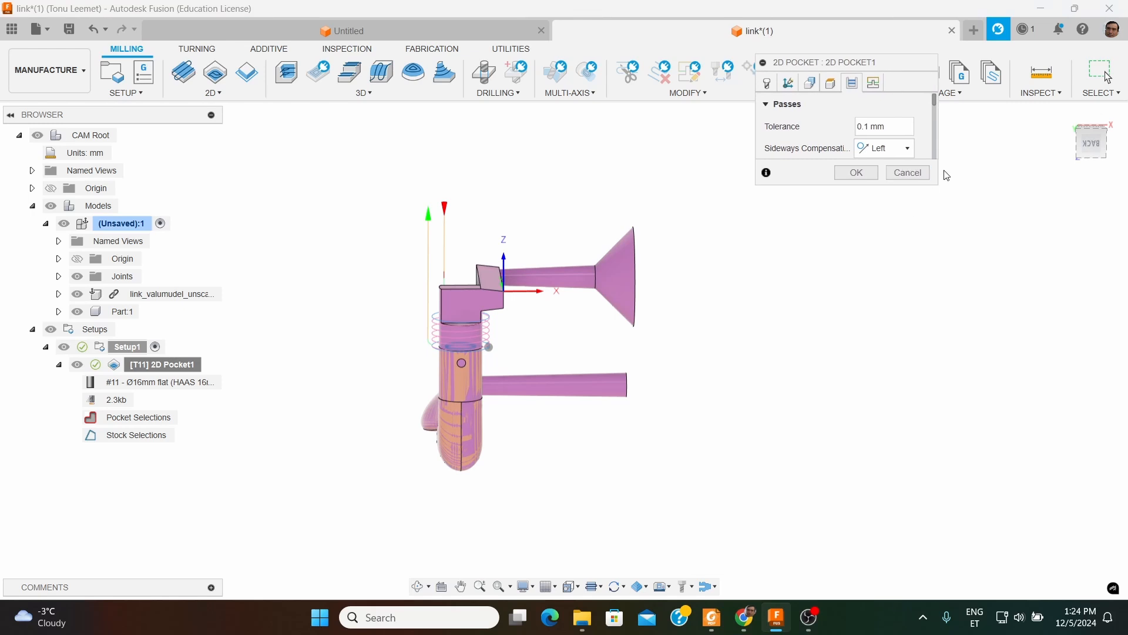
left_click_drag(937, 185, 1009, 530)
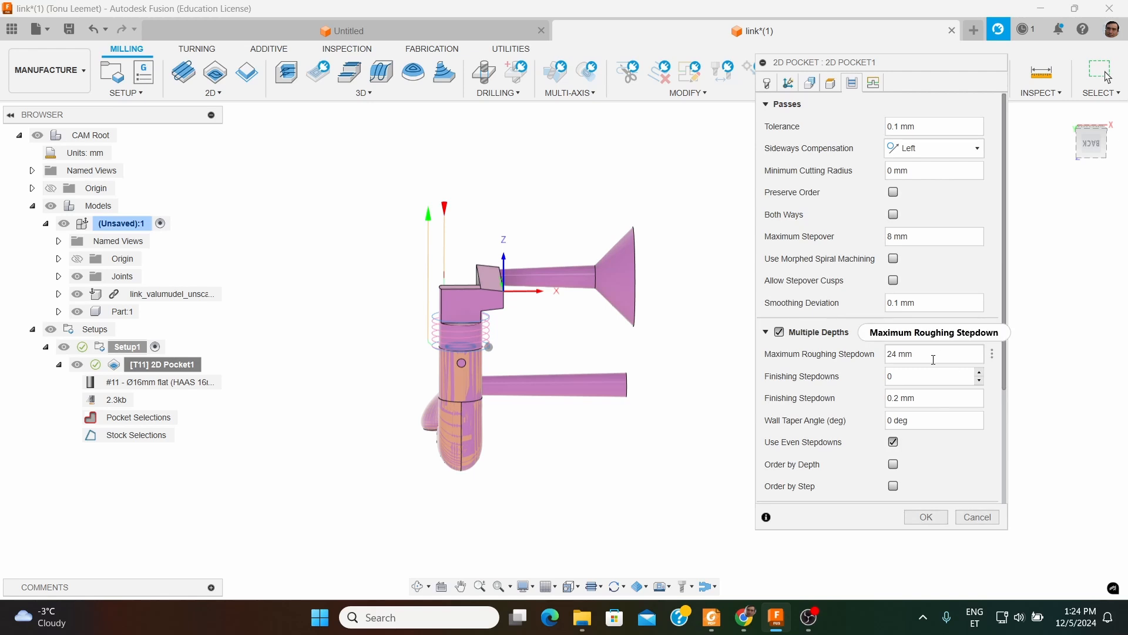
left_click_drag(1004, 377, 1015, 497)
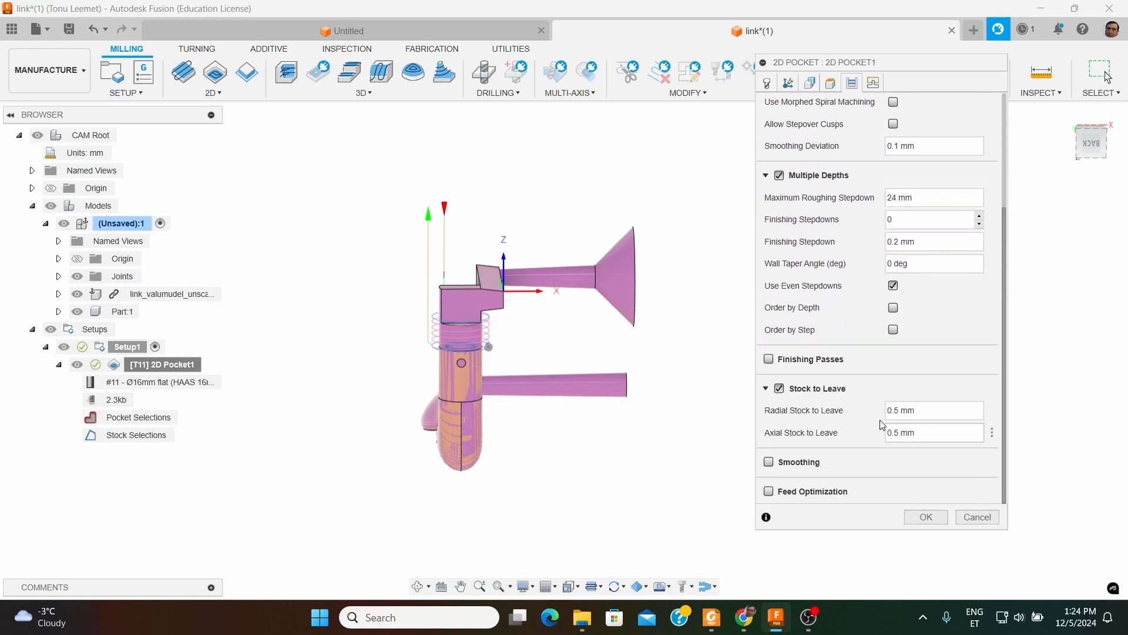
left_click(779, 389)
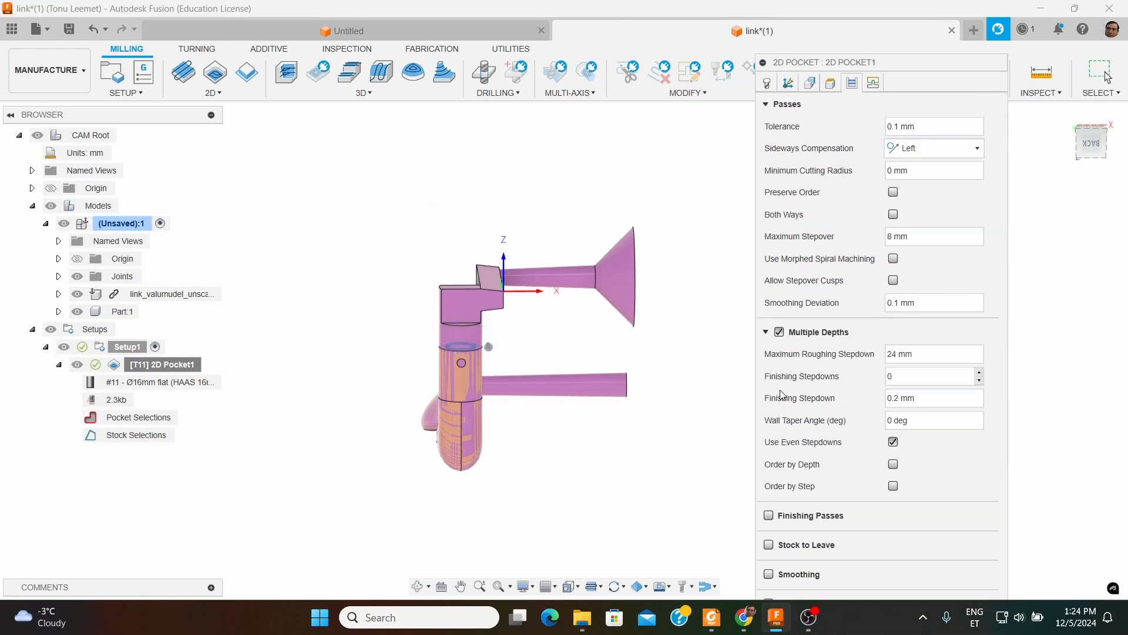
Enable Finishing Passes for the 2D Pocket and set their compensation type to In control
left_click(769, 515)
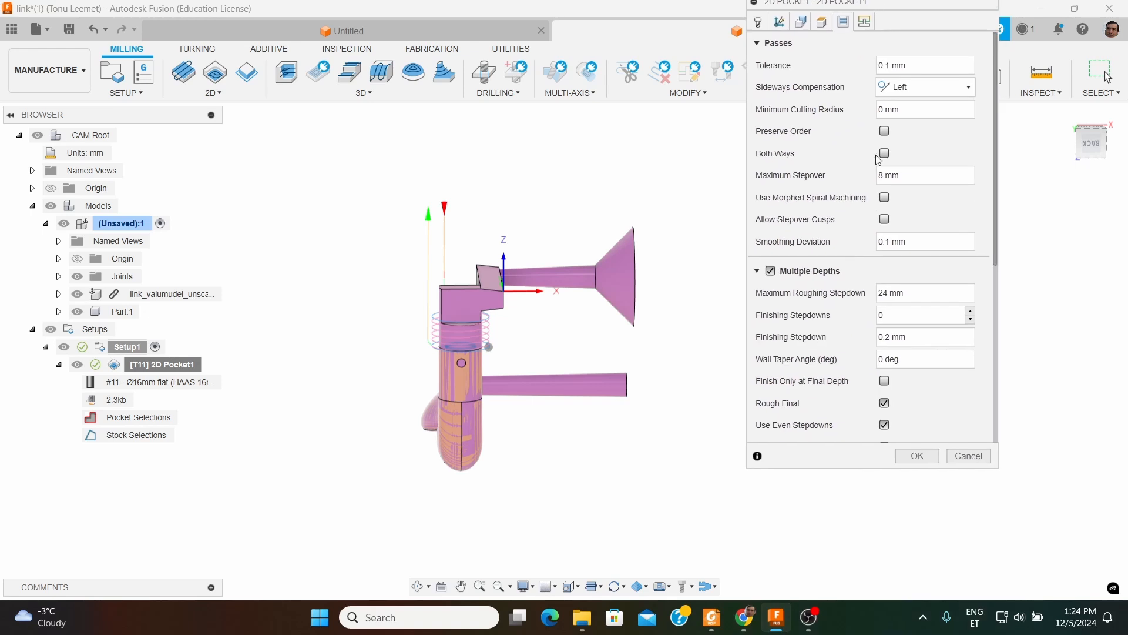
left_click_drag(993, 466, 1019, 563)
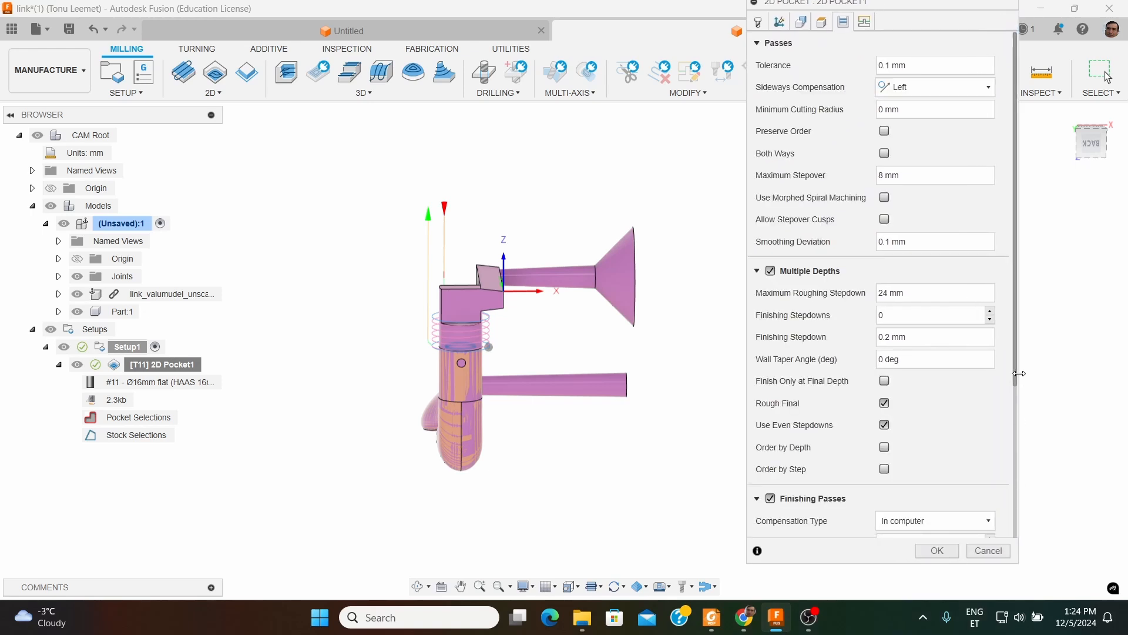
left_click_drag(1014, 371, 1027, 466)
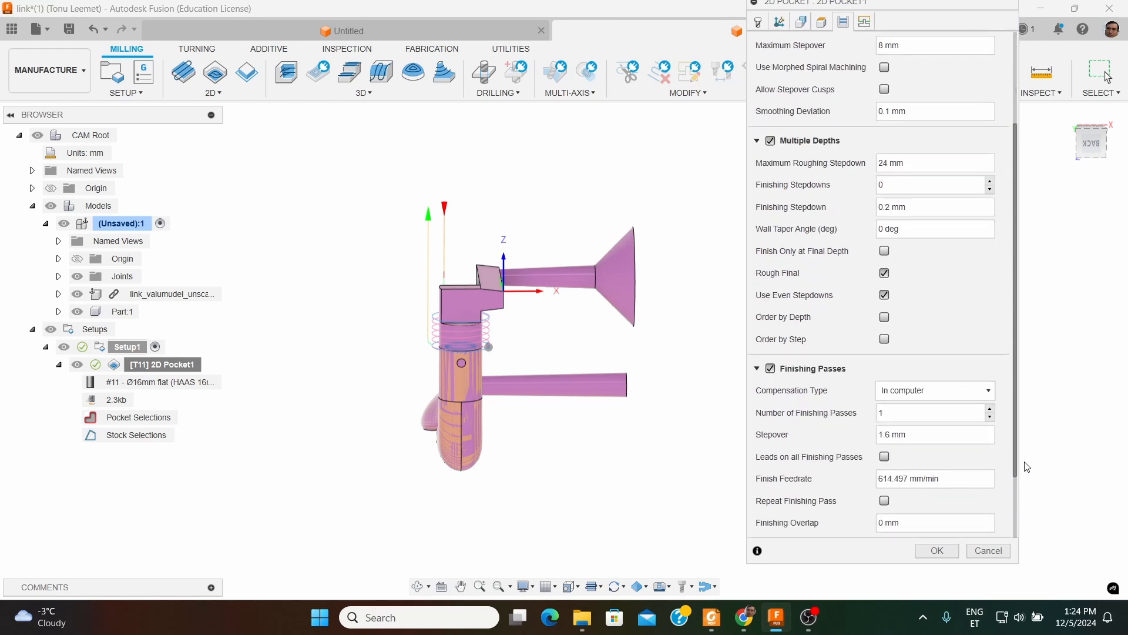
scroll(595, 342, "up", 3)
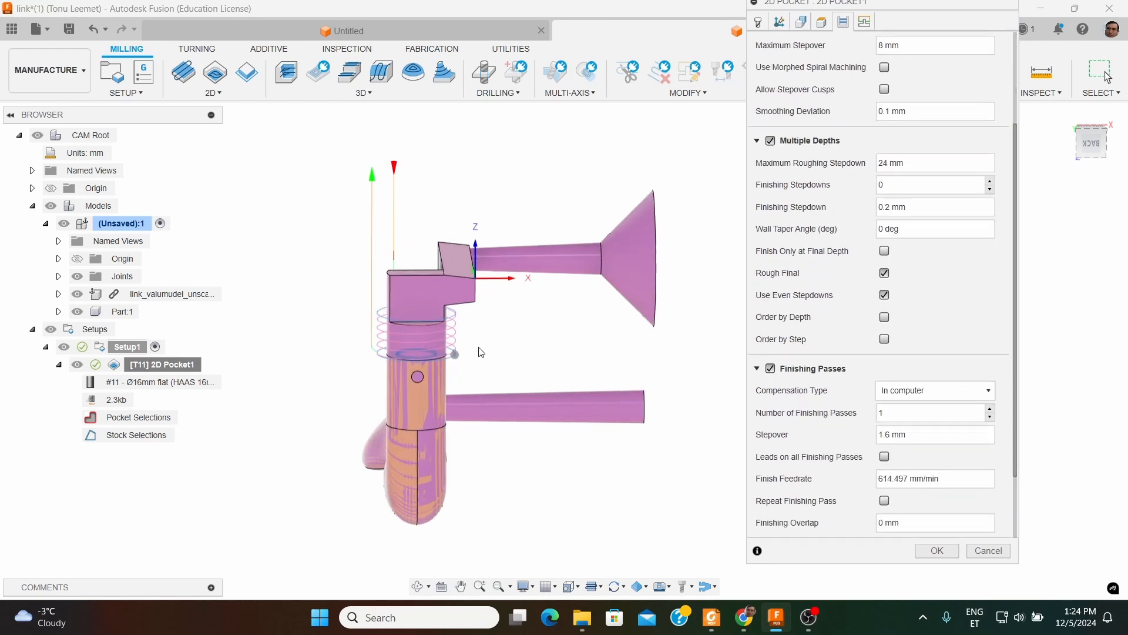
mouse_move(471, 345)
middle_mouse_down("shift")
mouse_move(471, 320)
mouse_move(476, 334)
middle_mouse_up("shift")
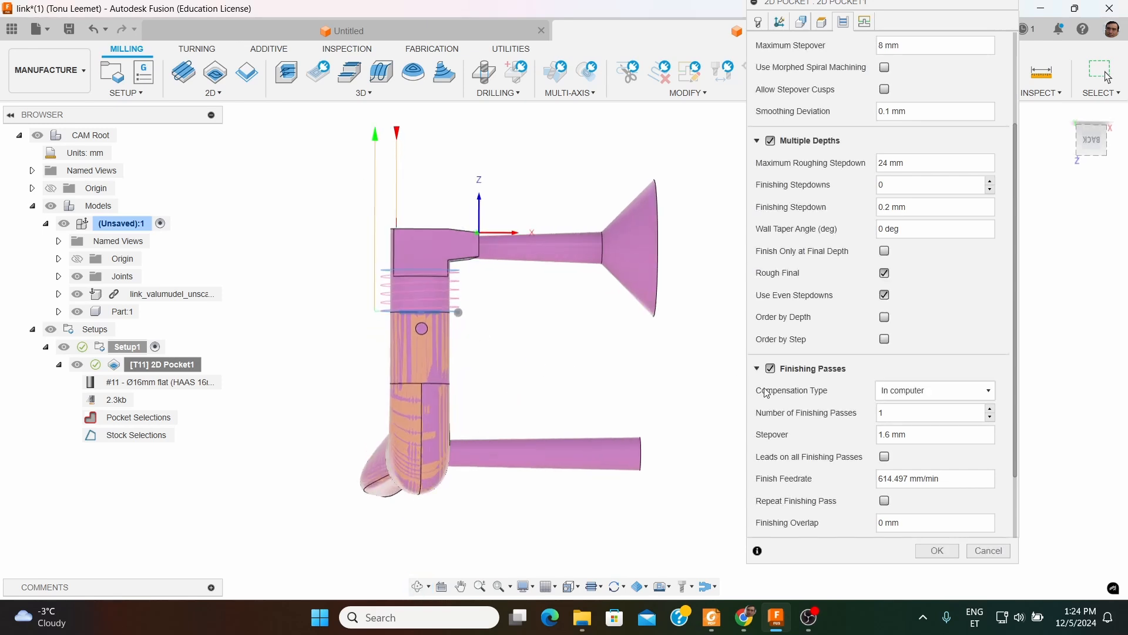
left_click(938, 393)
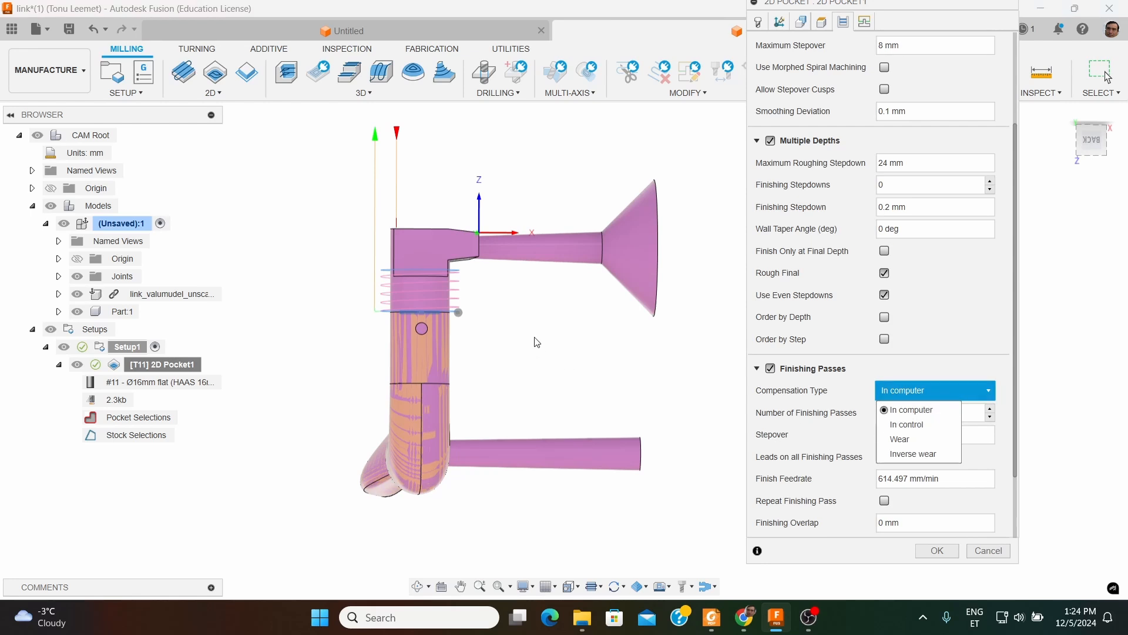
left_click(918, 424)
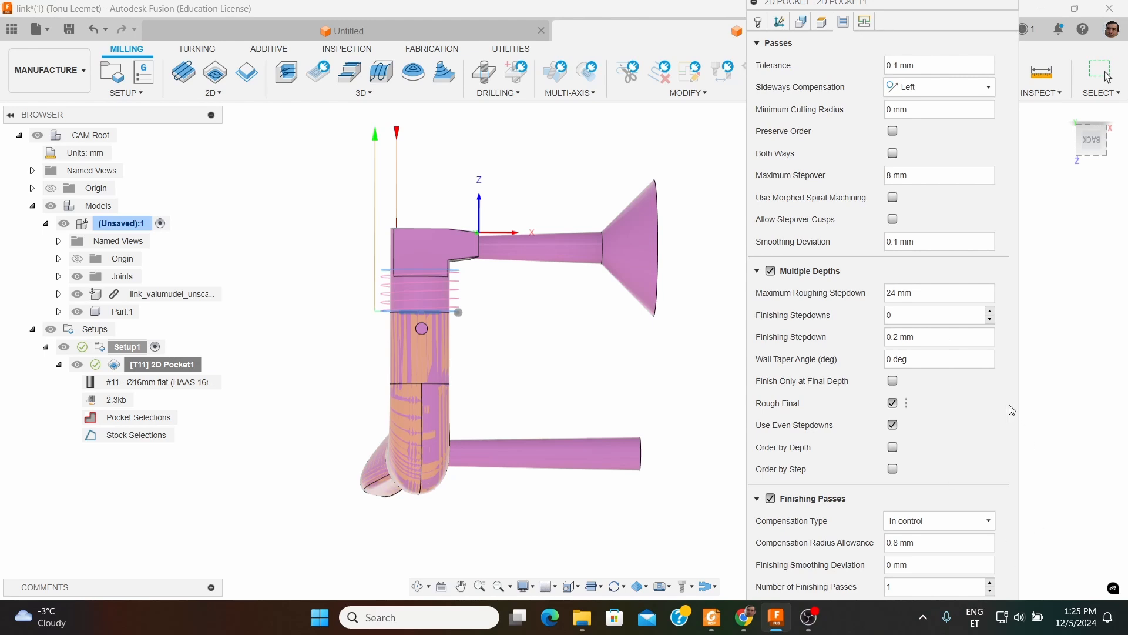
Set the 2D Pocket's Finishing Overlap to 3 mm and regenerate the toolpath
left_click_drag(839, 5, 819, 62)
left_click_drag(922, 244, 940, 425)
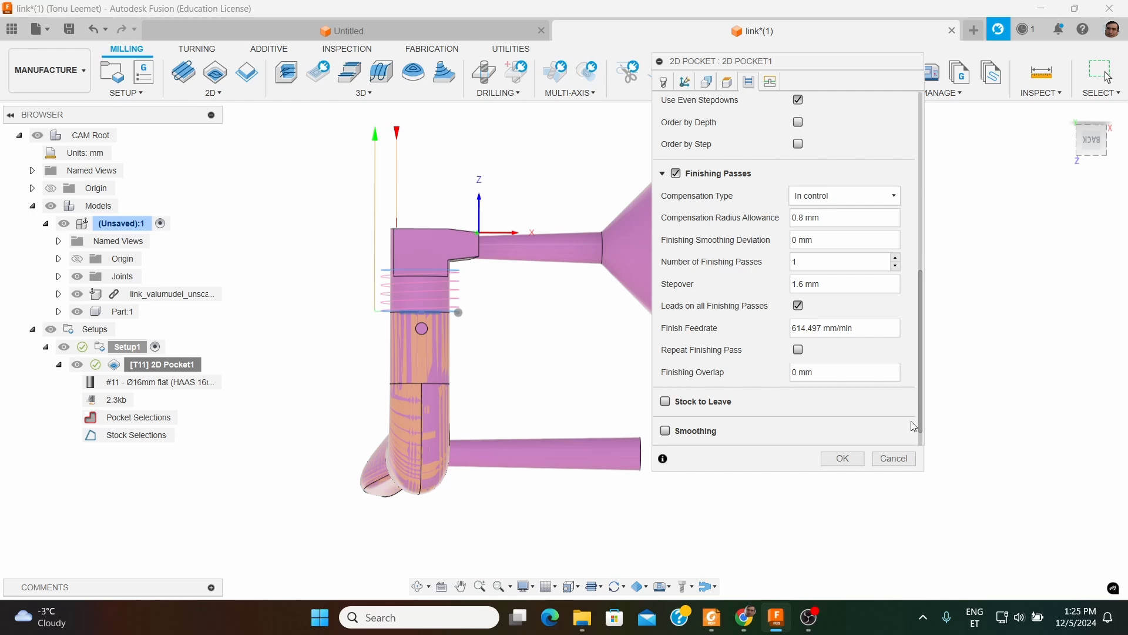
left_click(834, 374)
type("3")
left_click(849, 460)
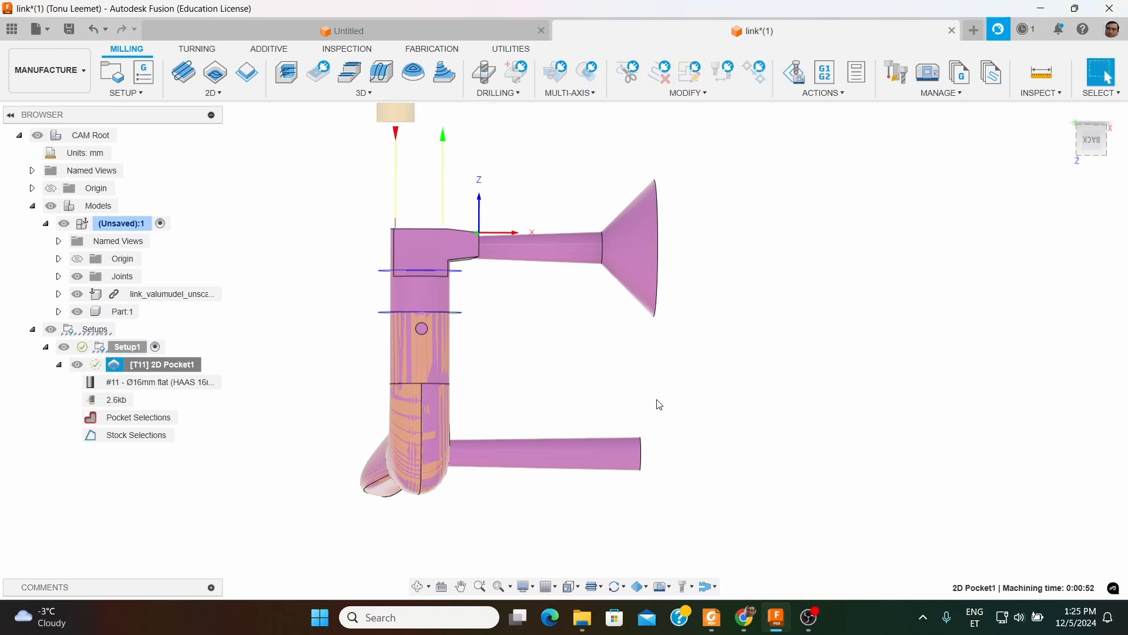
Examine the regenerated finishing toolpath around the boss shoulder, especially its lead-in and lead-out moves
middle_click_drag(487, 309, 505, 337, "shift")
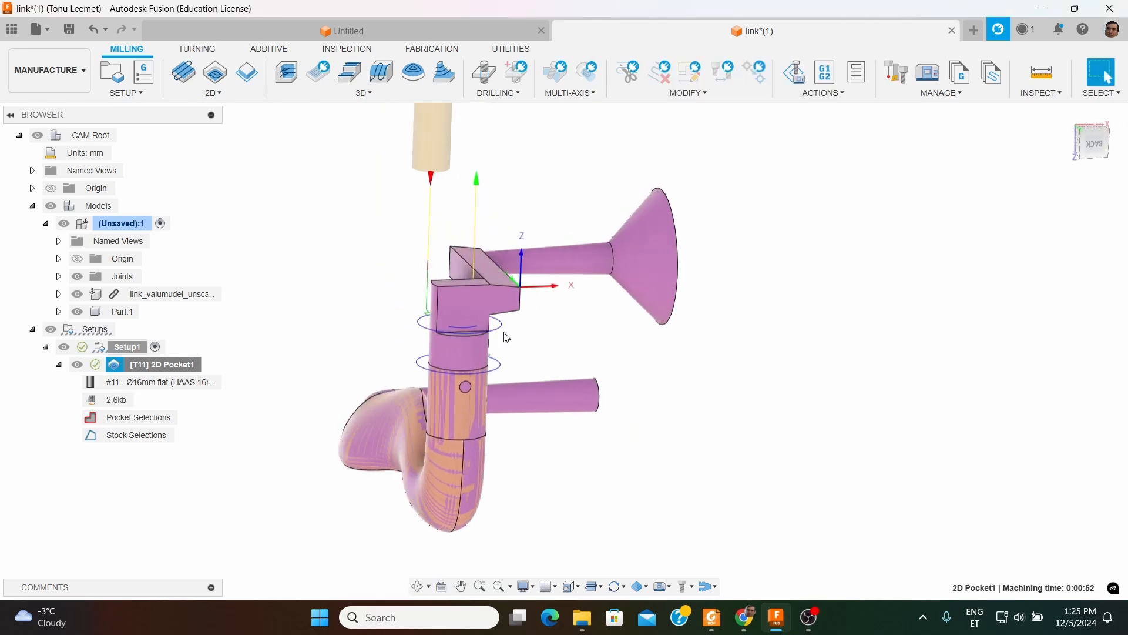
scroll(440, 366, "up", 2)
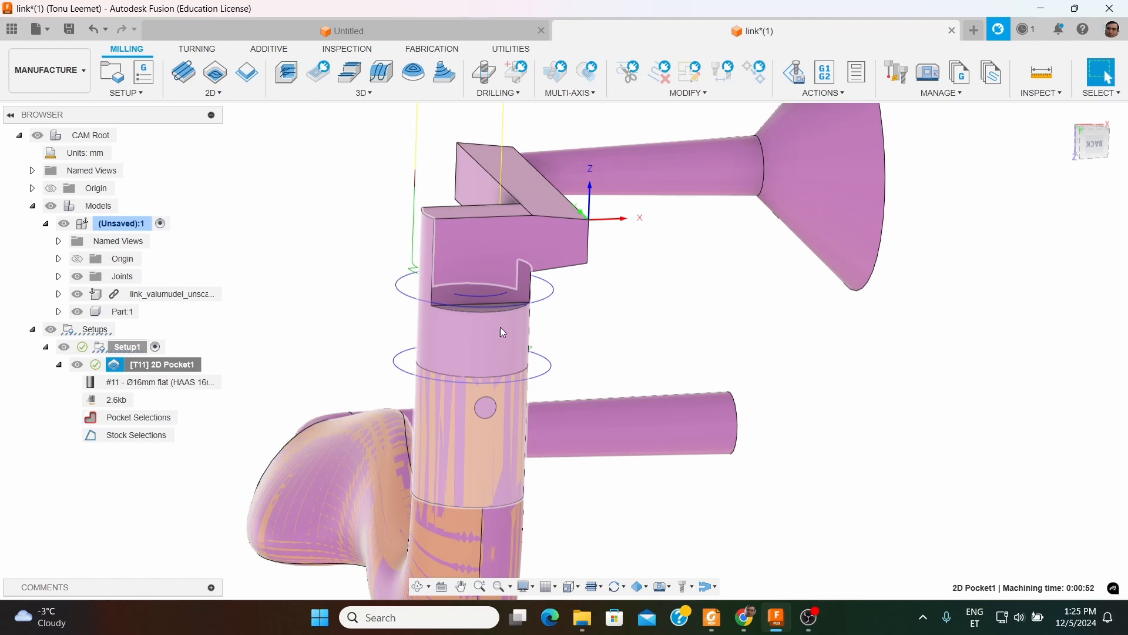
middle_click_drag(468, 242, 477, 269, "shift")
scroll(312, 246, "up", 5)
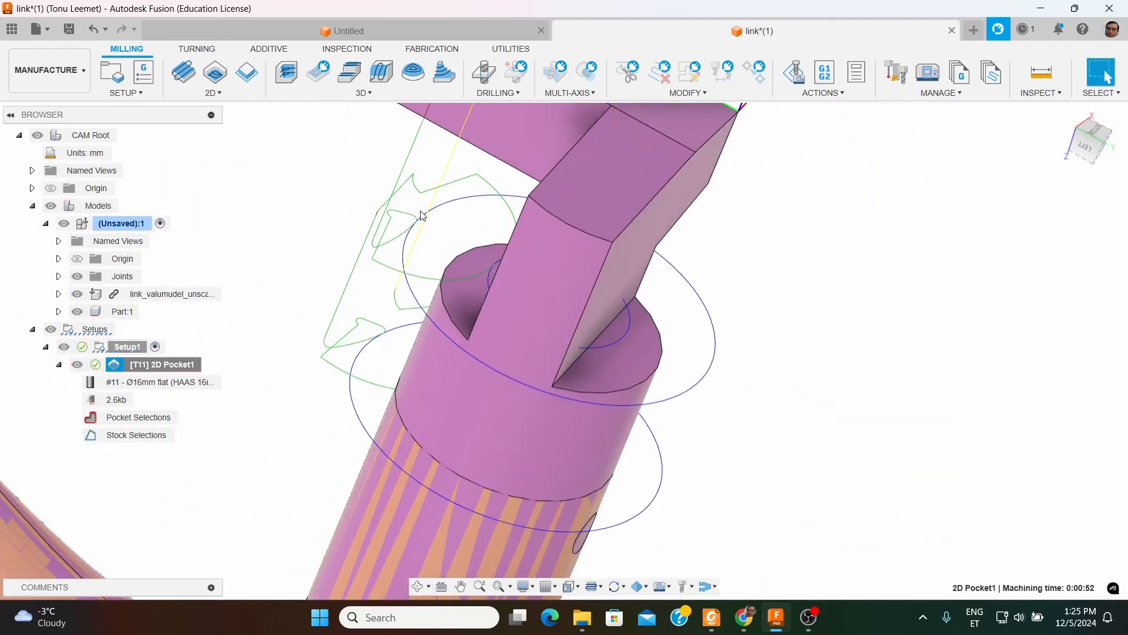
mouse_move(395, 247)
middle_mouse_down("shift")
mouse_move(403, 254)
mouse_move(390, 249)
mouse_move(403, 232)
mouse_move(417, 246)
middle_mouse_up("shift")
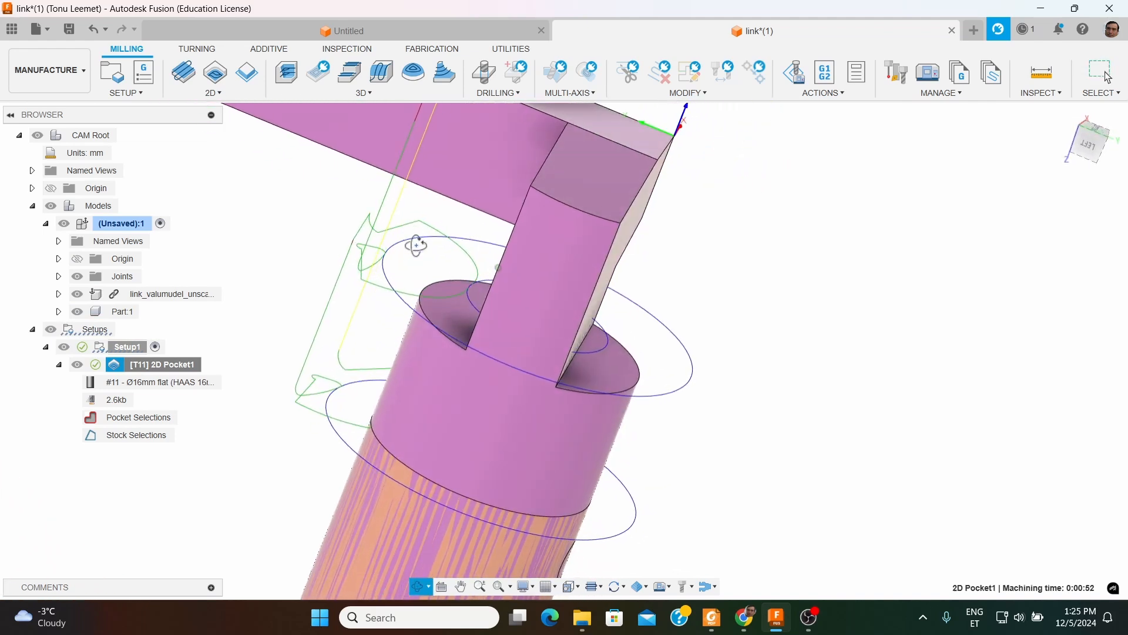
scroll(355, 276, "up", 4)
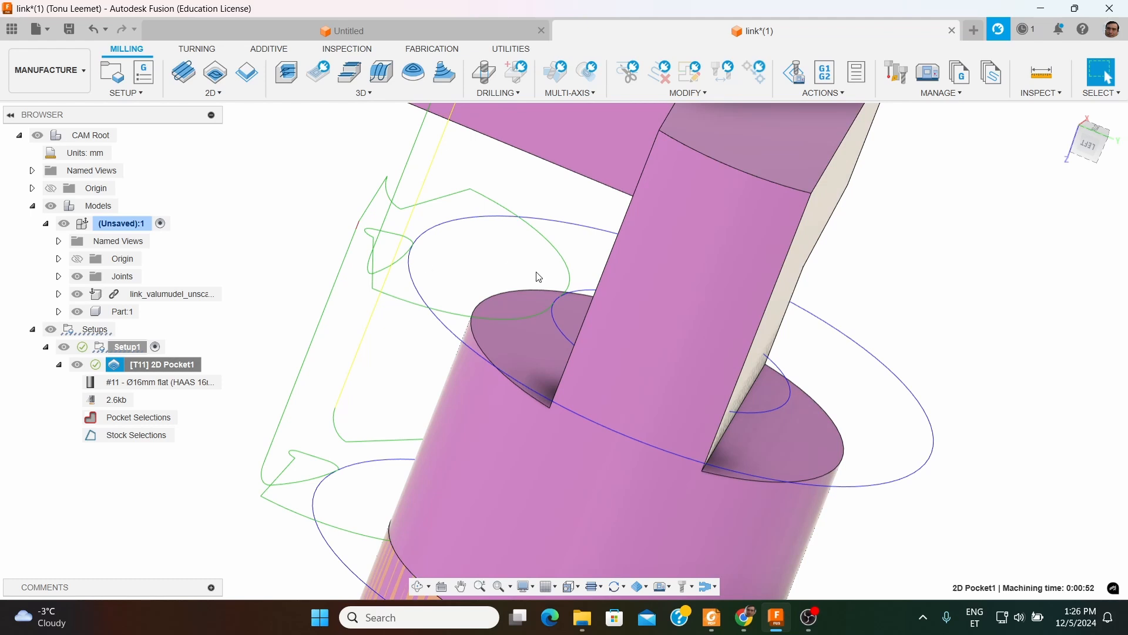
scroll(368, 235, "up", 2)
middle_click_drag(368, 234, 297, 328, "shift")
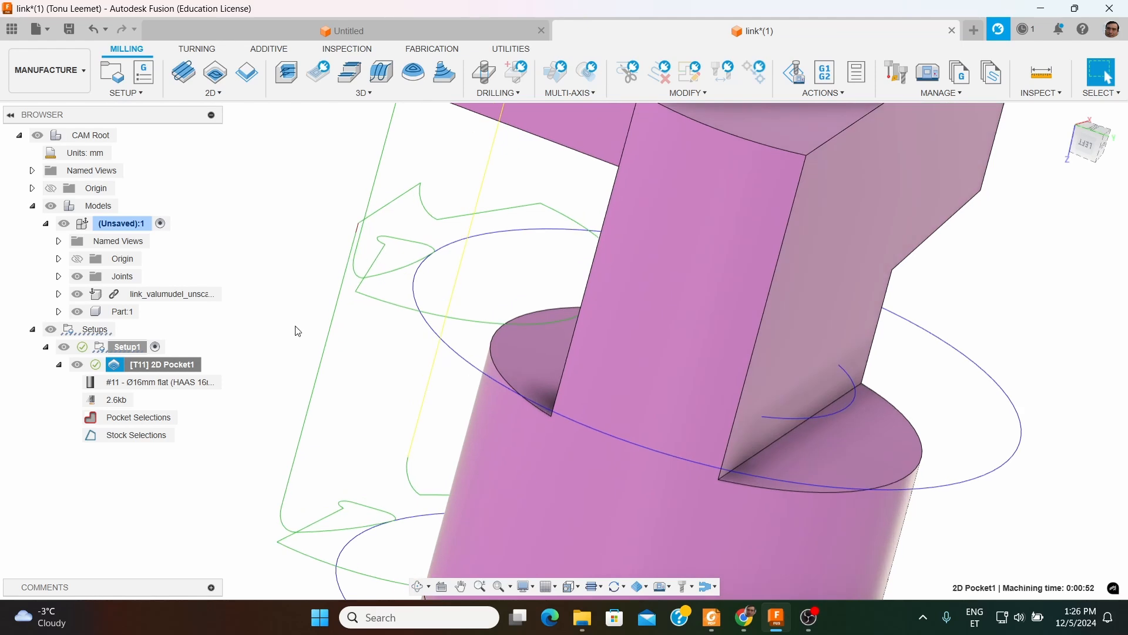
Edit the 2D Pocket's linking settings, setting the Vertical Lead-In Radius and Lead-In Sweep Angle to 0, and regenerate the toolpath
right_click(185, 369)
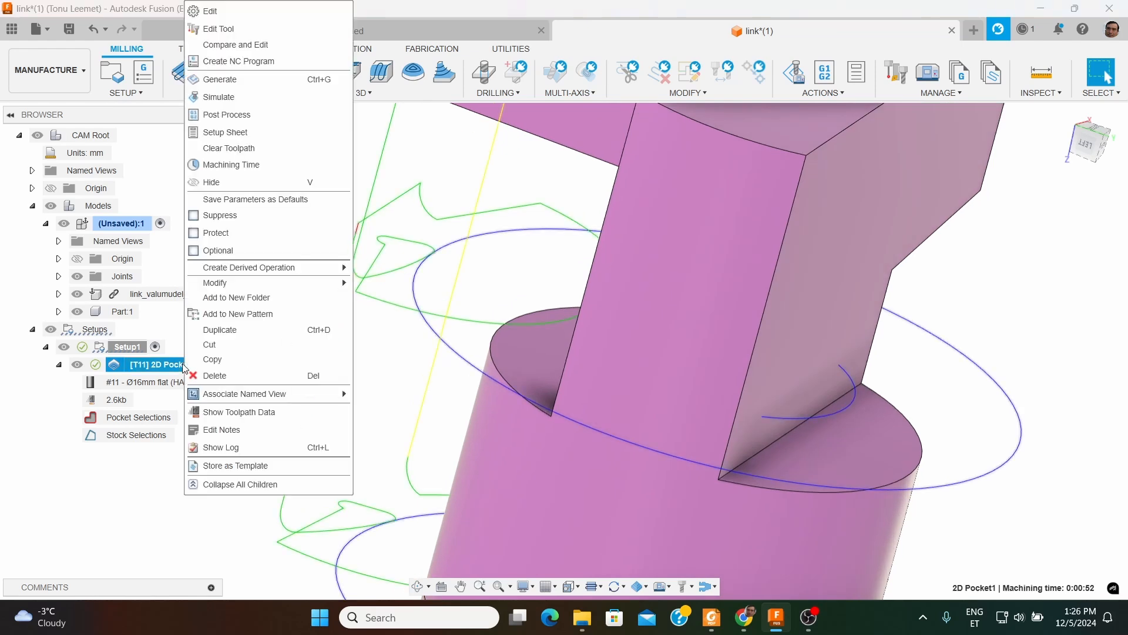
left_click(247, 16)
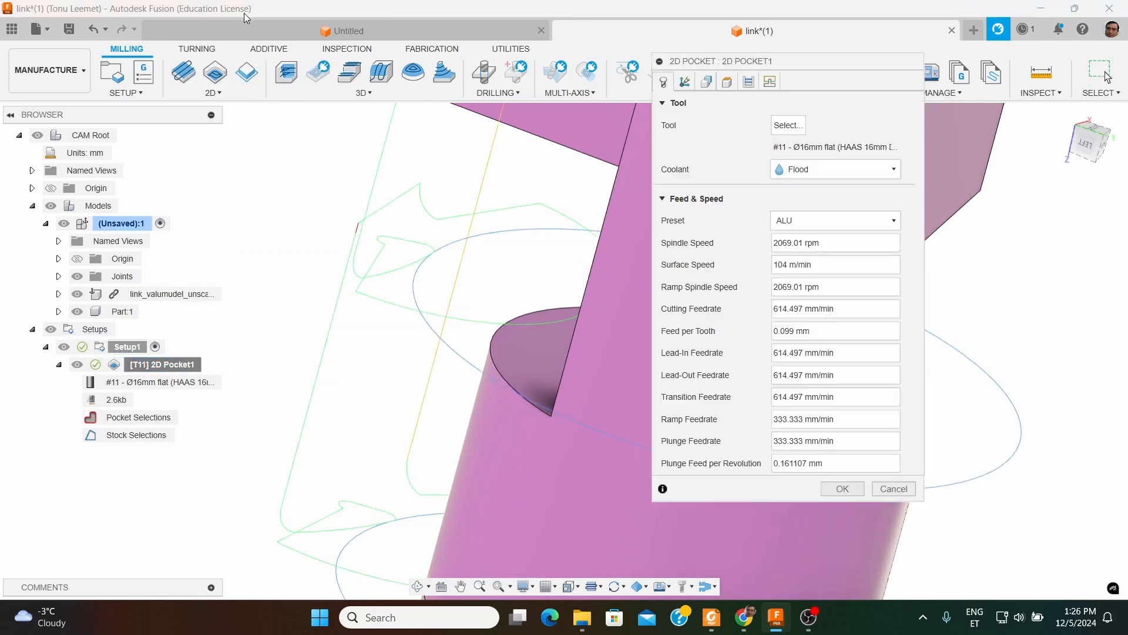
left_click(771, 82)
left_click_drag(803, 71, 795, 10)
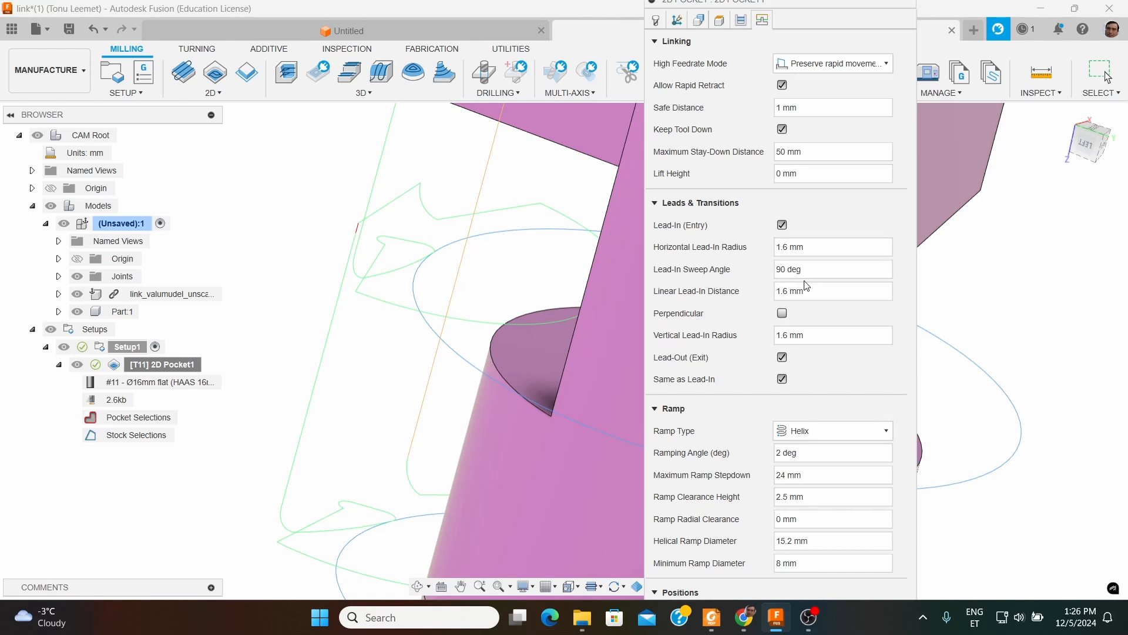
left_click(816, 248)
left_click(823, 333)
type("0")
double_click(826, 267)
type("0")
scroll(359, 280, "up", 2)
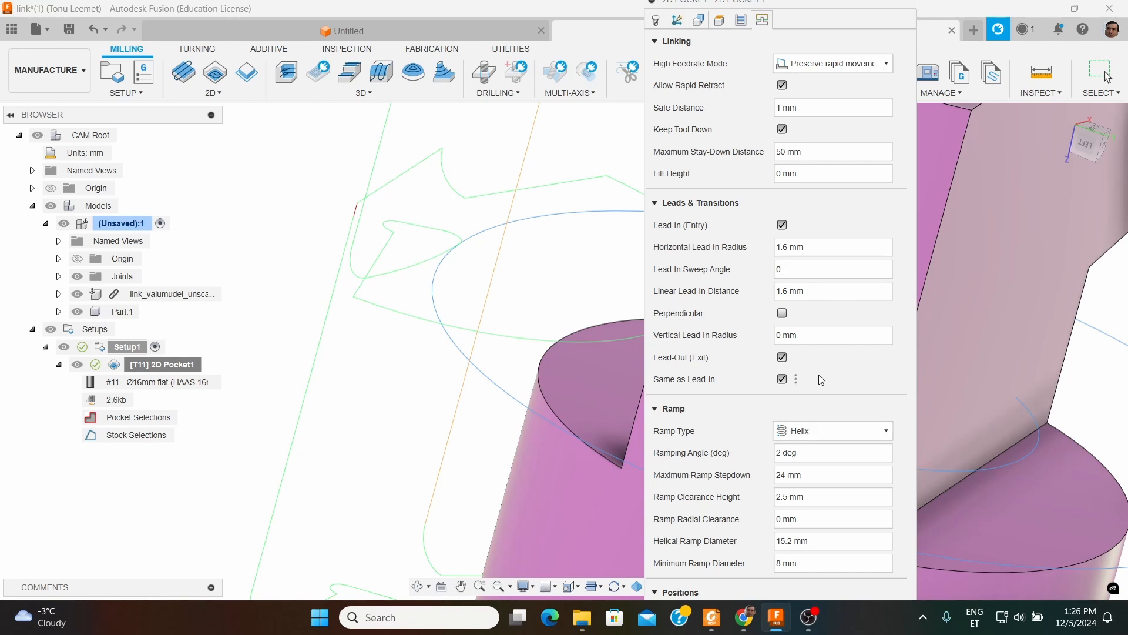
key("Return")
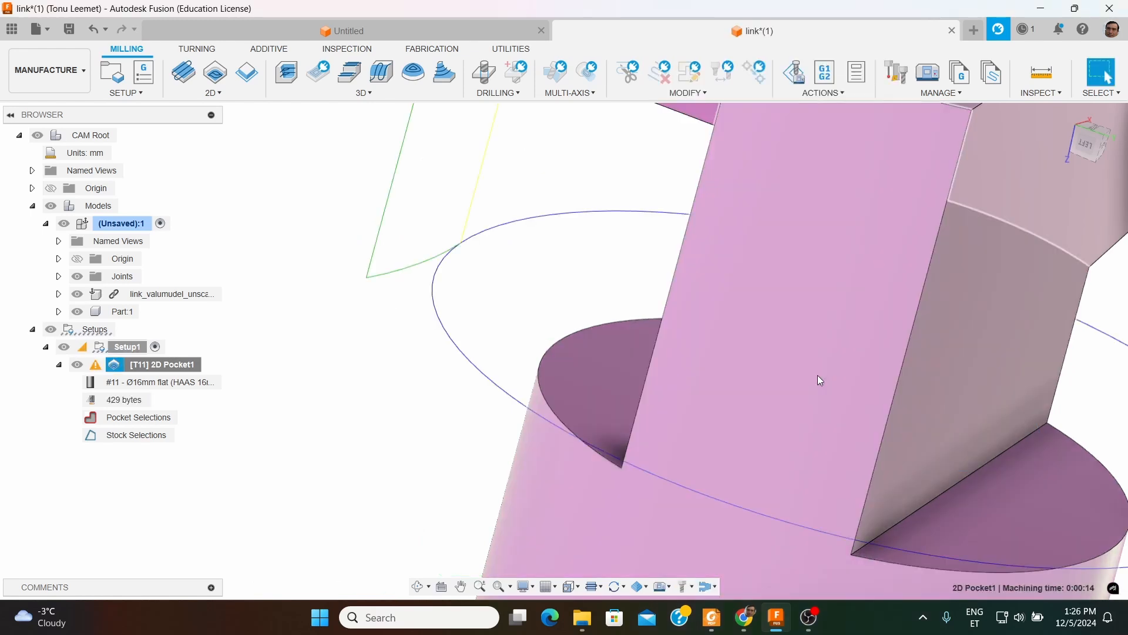
Inspect the shortened toolpath and read the 2D Pocket's warning log, closing it when done
scroll(688, 327, "down", 10)
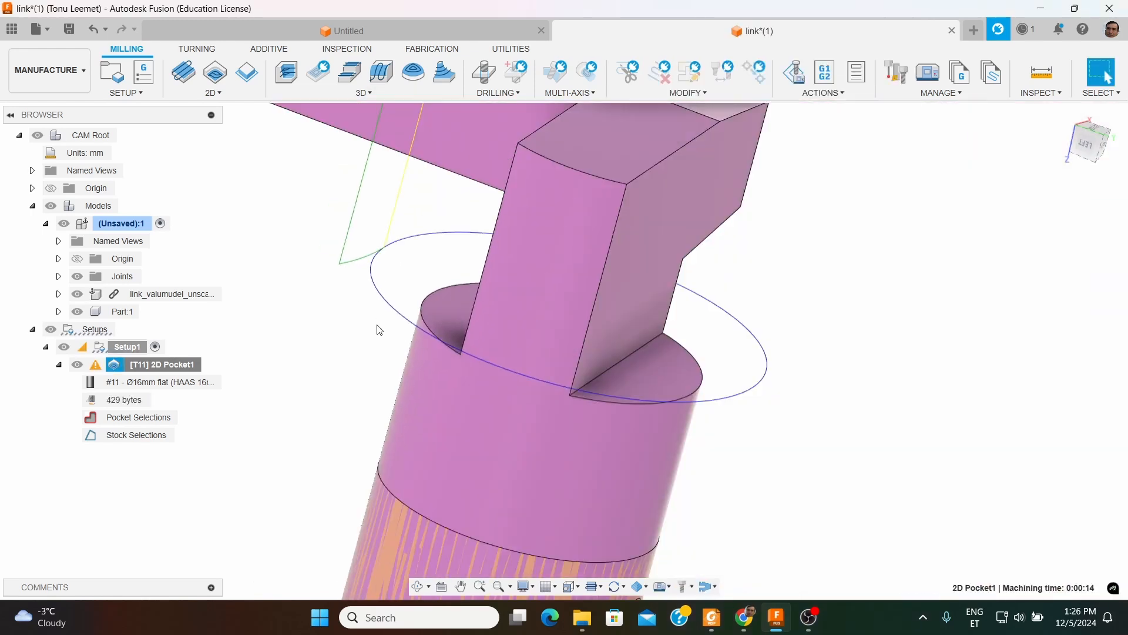
scroll(423, 330, "down", 2)
left_click(101, 365)
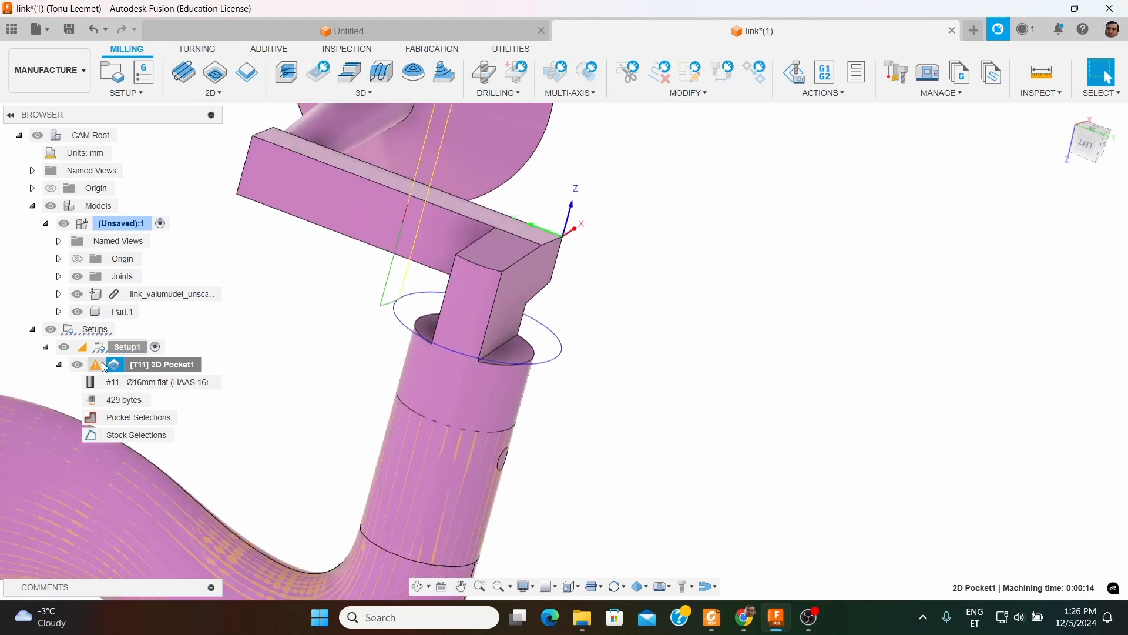
left_click(102, 365)
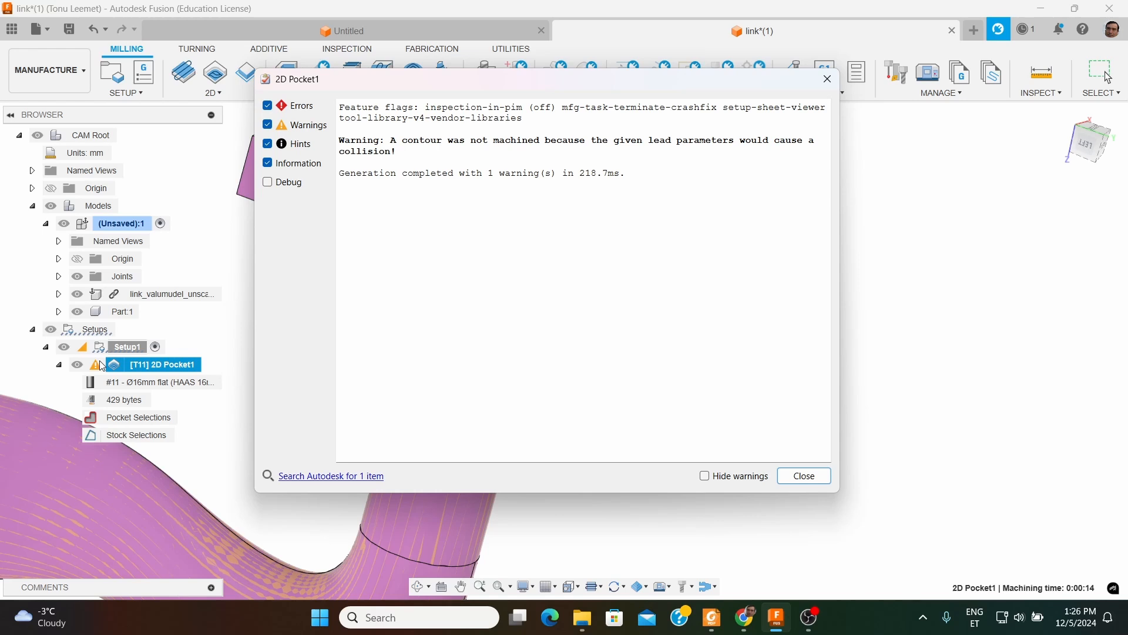
left_click(805, 476)
scroll(694, 388, "down", 2)
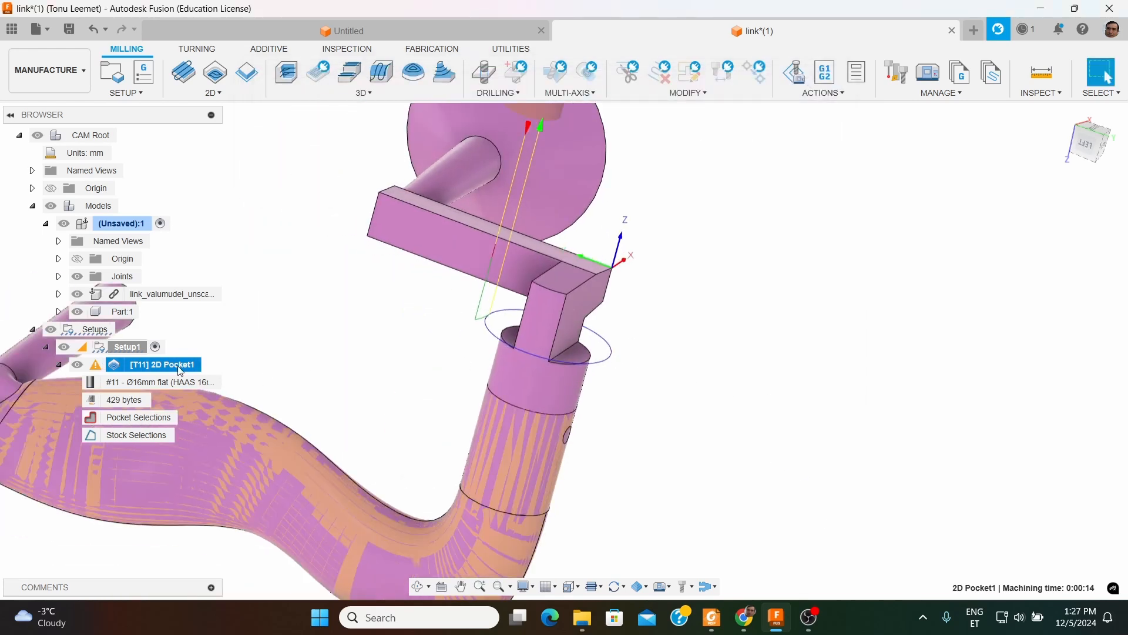
Reopen the 2D Pocket's pass settings for editing and turn off Finishing Passes
right_click(154, 366)
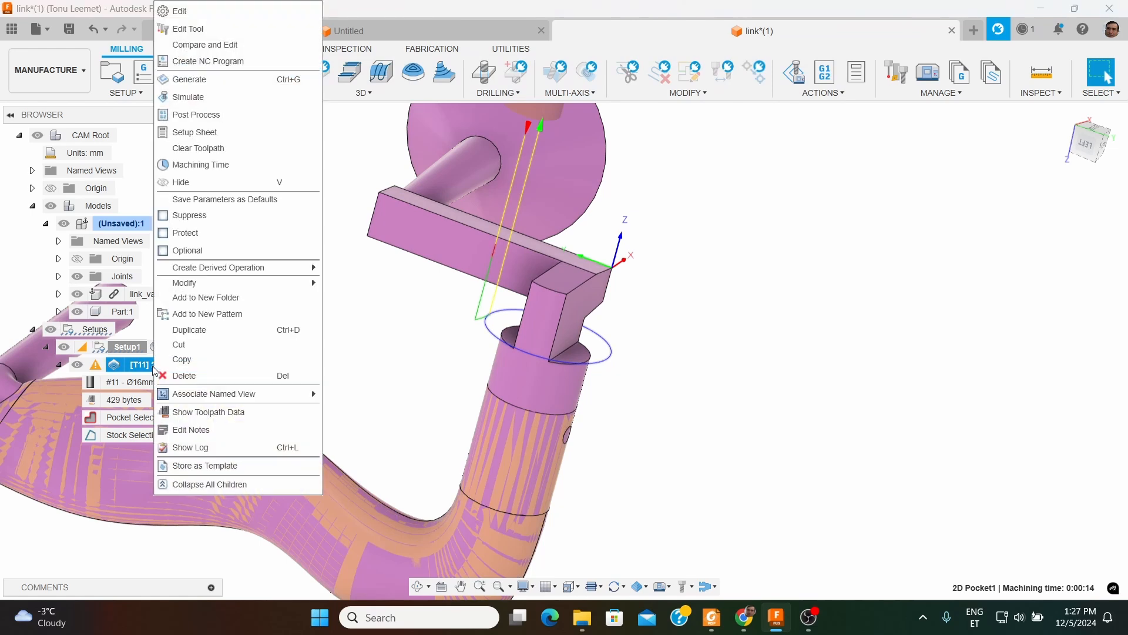
left_click(198, 13)
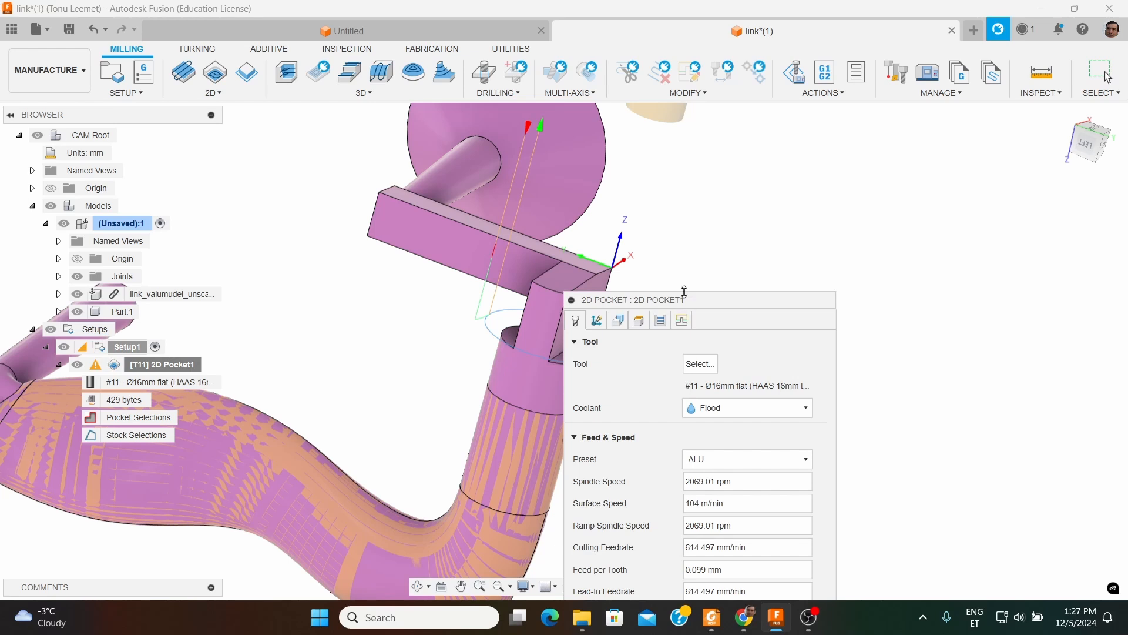
left_click_drag(694, 301, 744, 43)
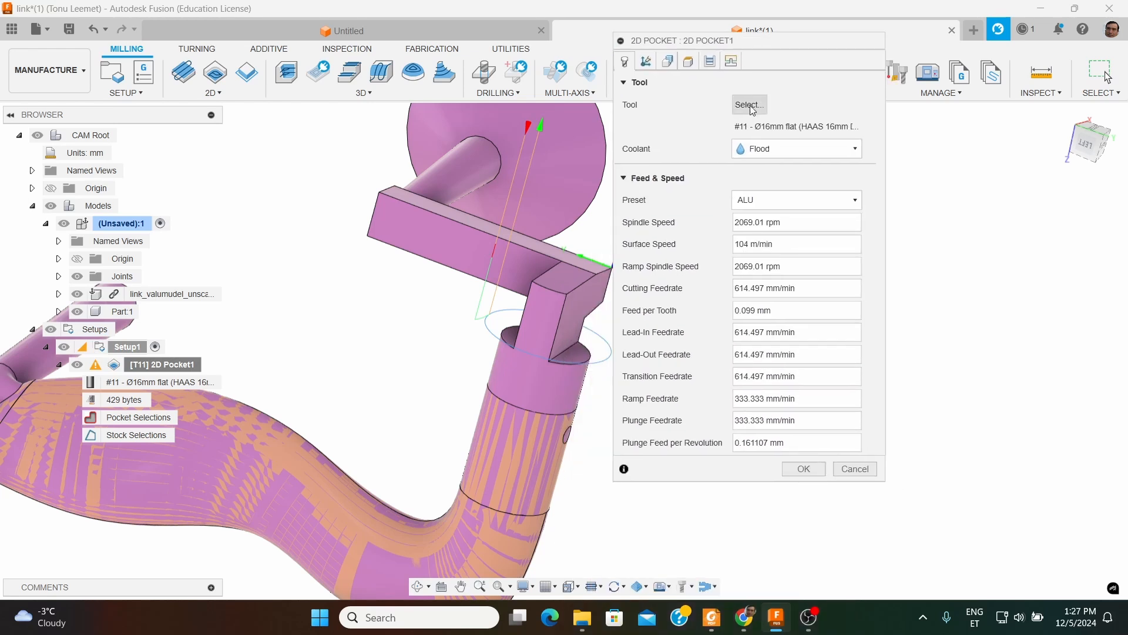
left_click(710, 61)
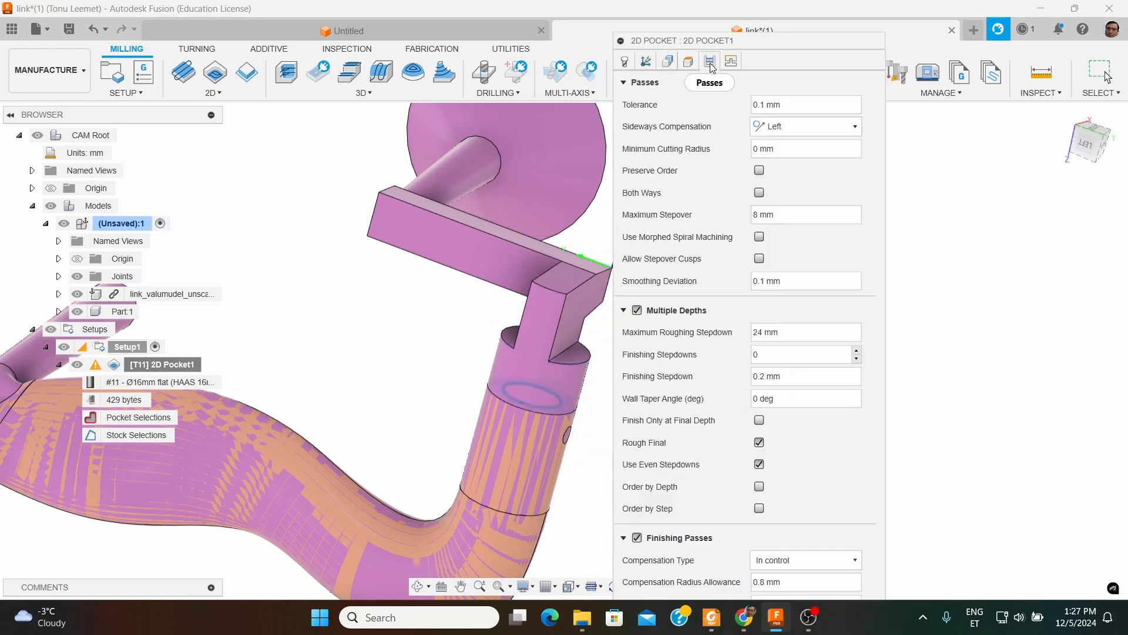
left_click(637, 537)
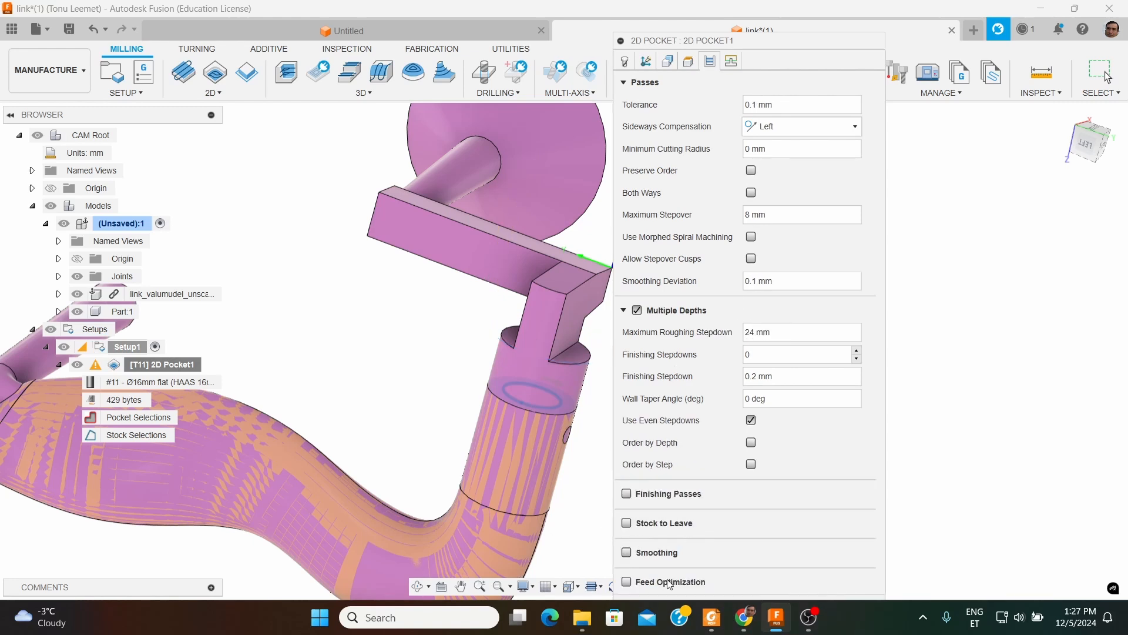
Enable Stock to Leave for the 2D Pocket with 0.5 mm radial and 0 mm axial stock, and regenerate the toolpath
left_click(627, 523)
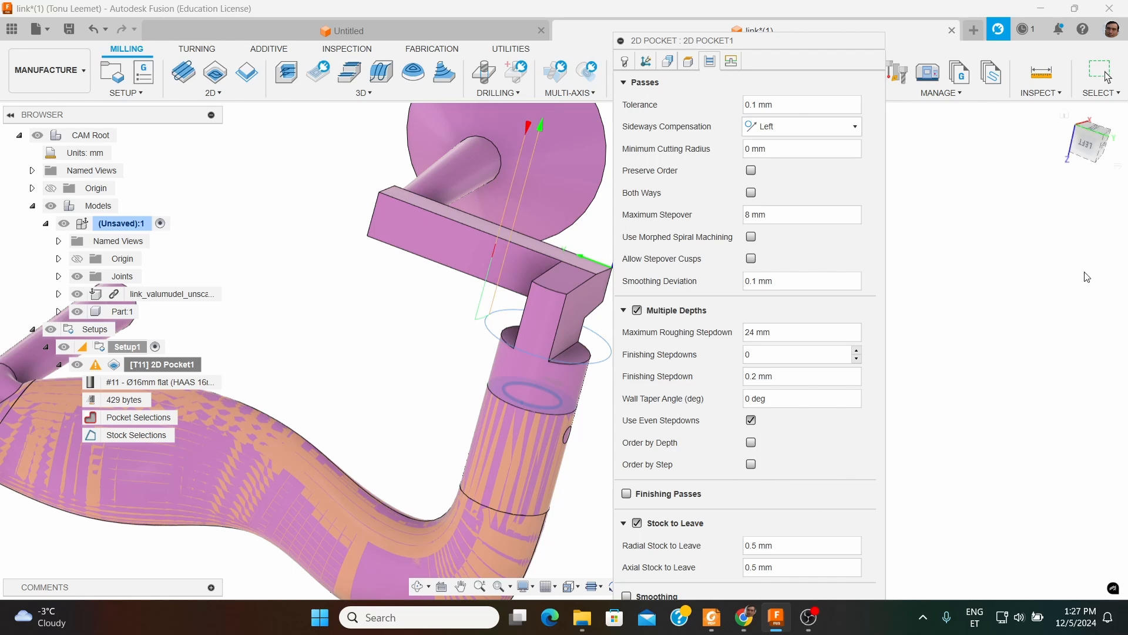
left_click(791, 572)
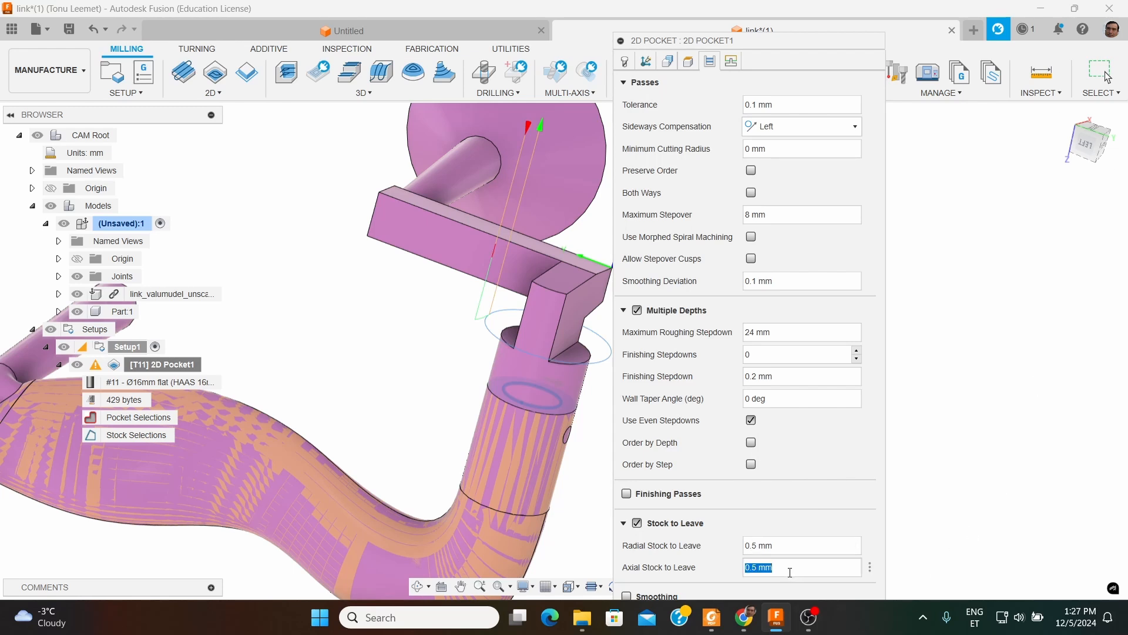
type("0")
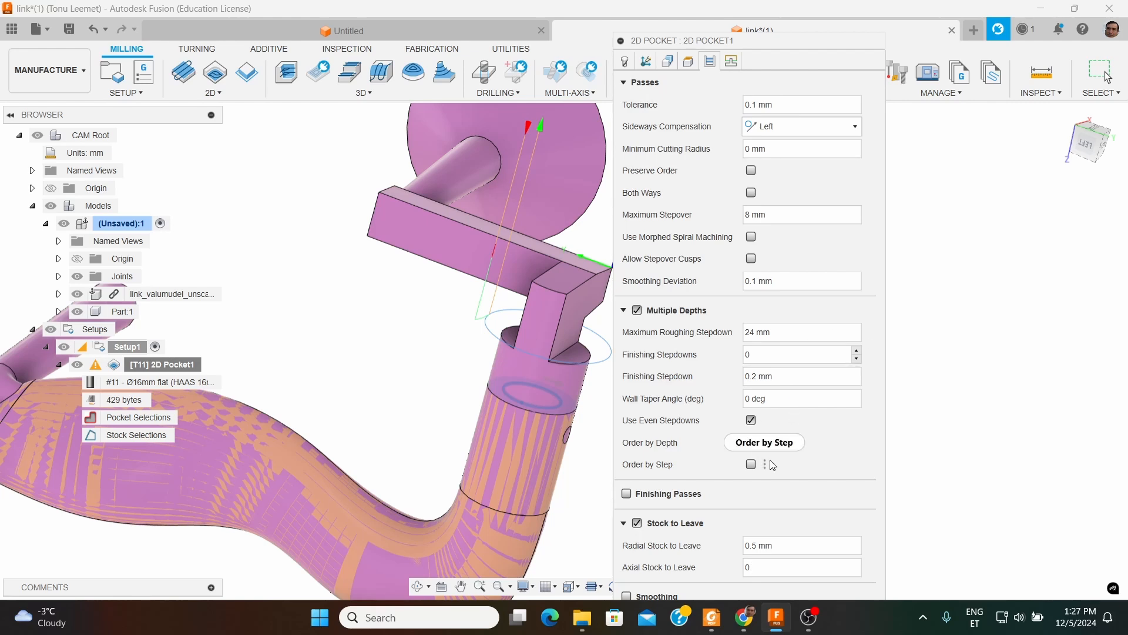
mouse_move(773, 466)
key("Return")
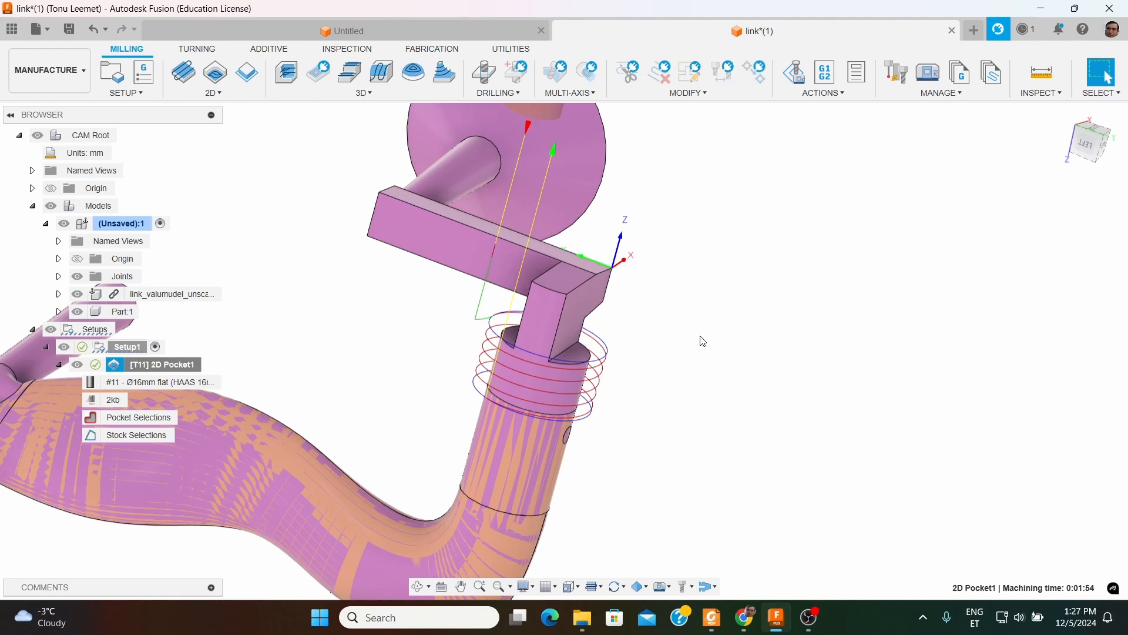
Check the new roughing toolpath around the boss and play a stock simulation of the 2D Pocket
scroll(588, 412, "up", 1)
middle_click_drag(569, 351, 603, 346, "shift")
scroll(537, 386, "up", 4)
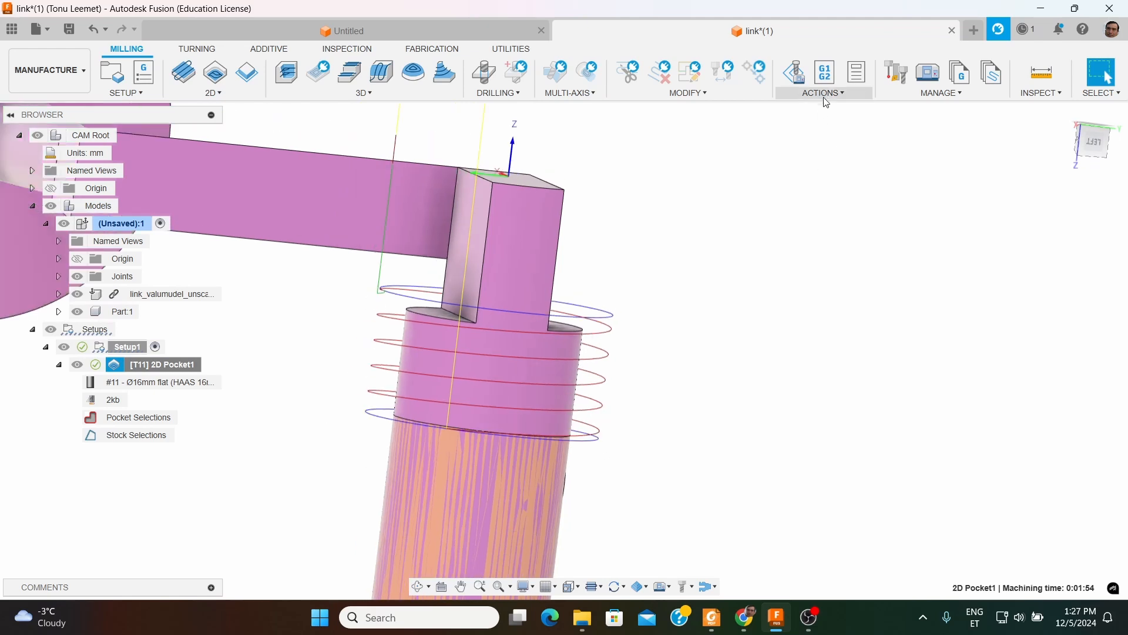
left_click(826, 94)
left_click(820, 122)
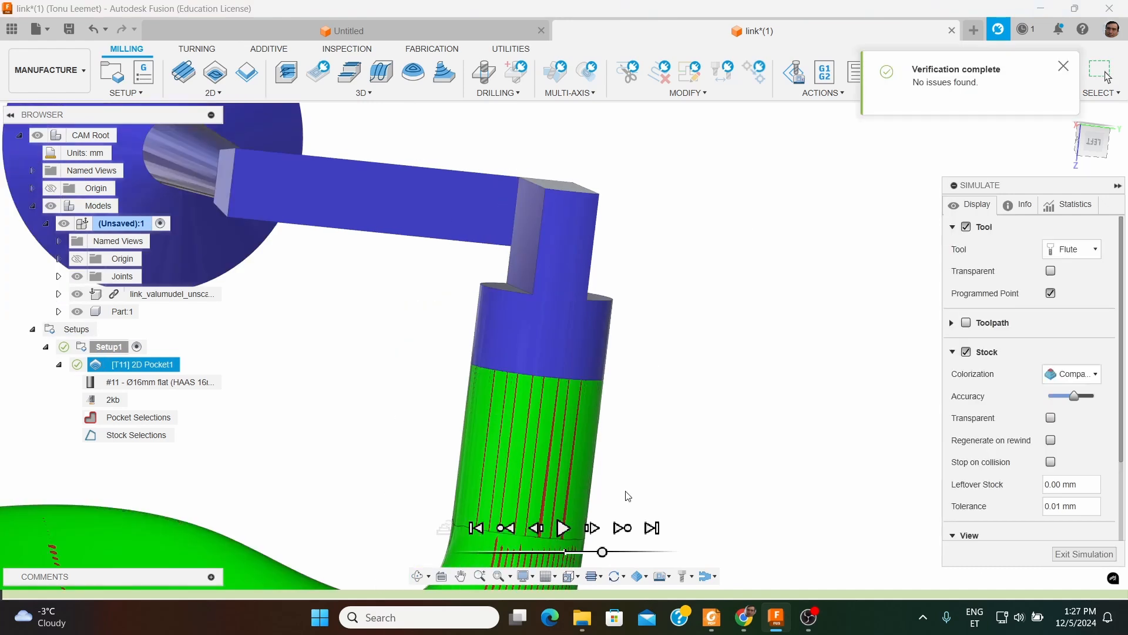
left_click(563, 528)
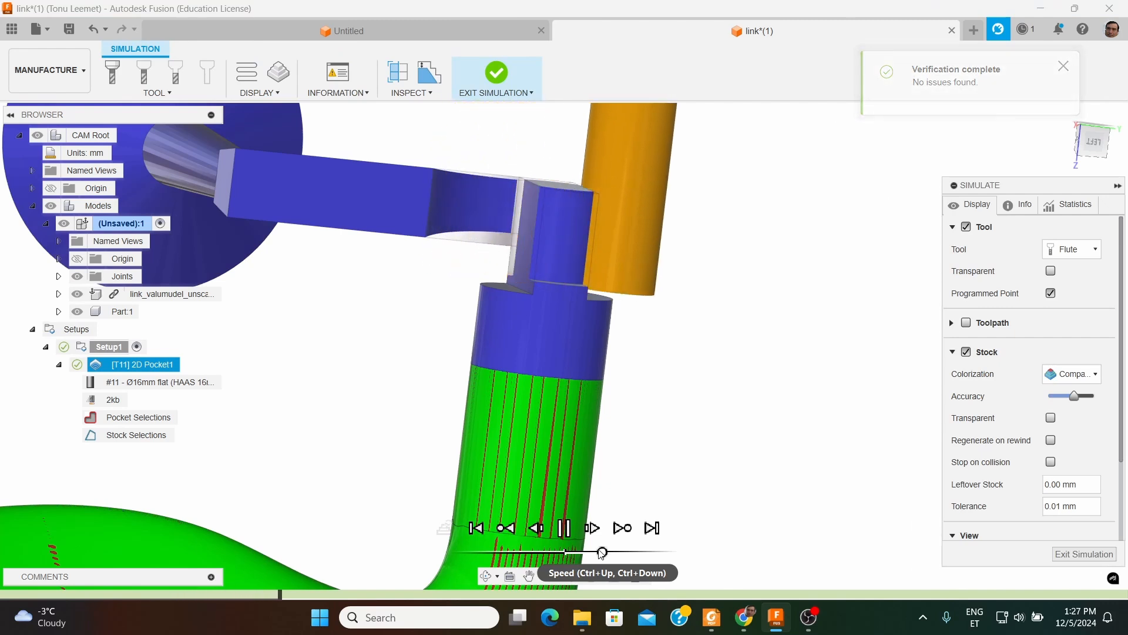
scroll(650, 248, "down", 4)
middle_click_drag(654, 252, 622, 289, "shift")
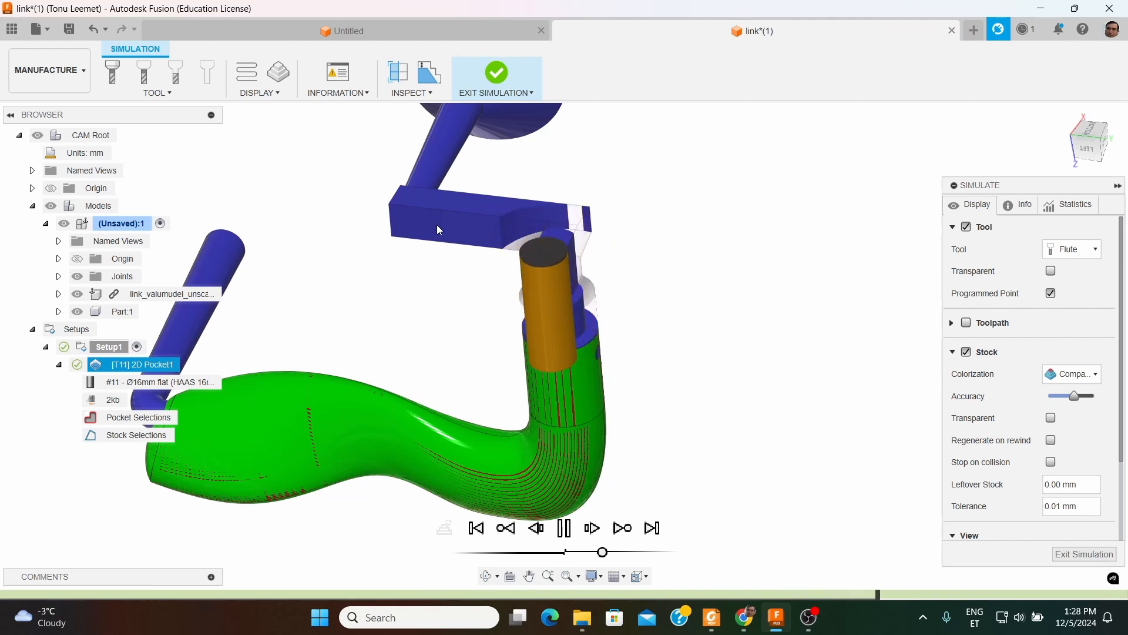
Review the simulation's position and operation info, inspect the machined boss from several sides and exit the simulation
left_click(1022, 206)
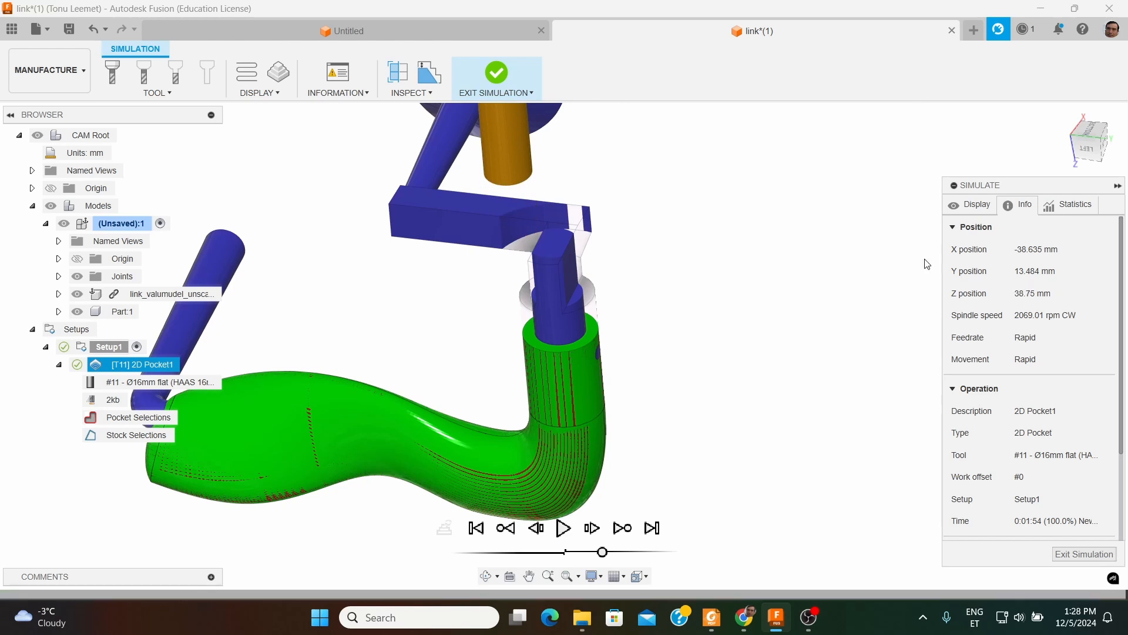
scroll(747, 316, "down", 3)
middle_click_drag(499, 344, 537, 345, "shift")
scroll(505, 346, "up", 3)
scroll(505, 346, "up", 2)
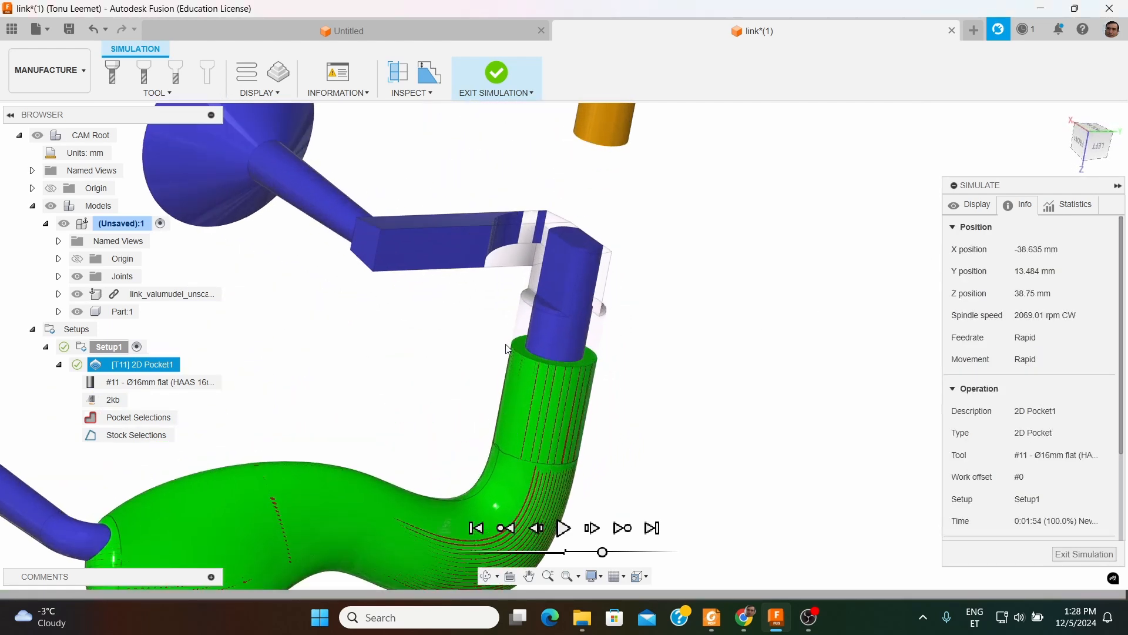
scroll(456, 317, "down", 2)
middle_click_drag(456, 318, 402, 299, "shift")
scroll(409, 241, "down", 1)
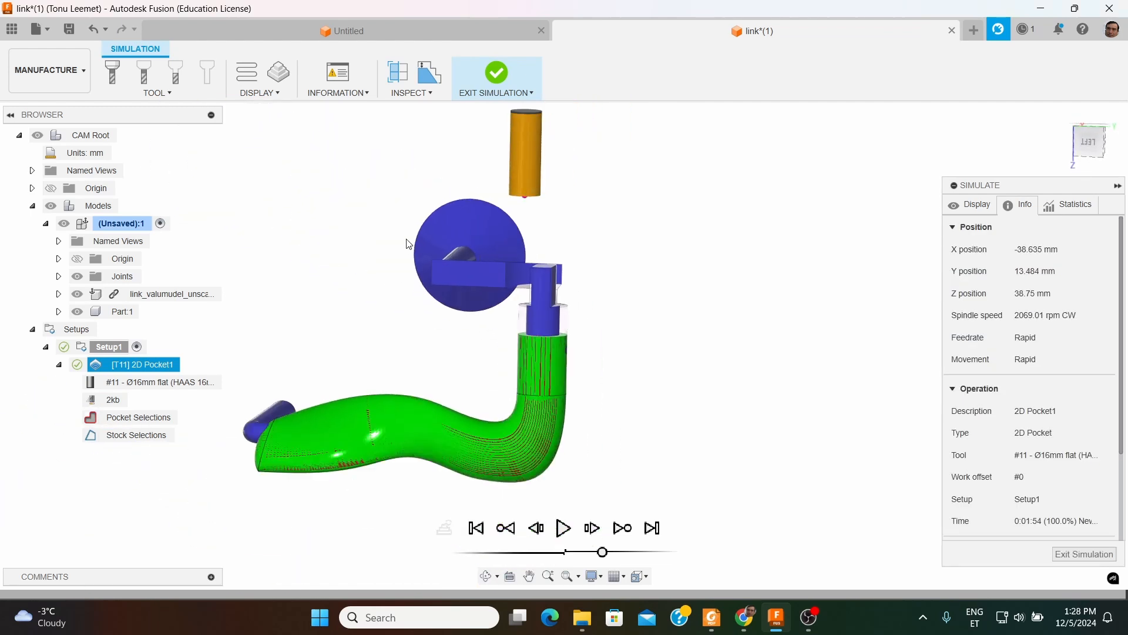
left_click(496, 93)
left_click(497, 109)
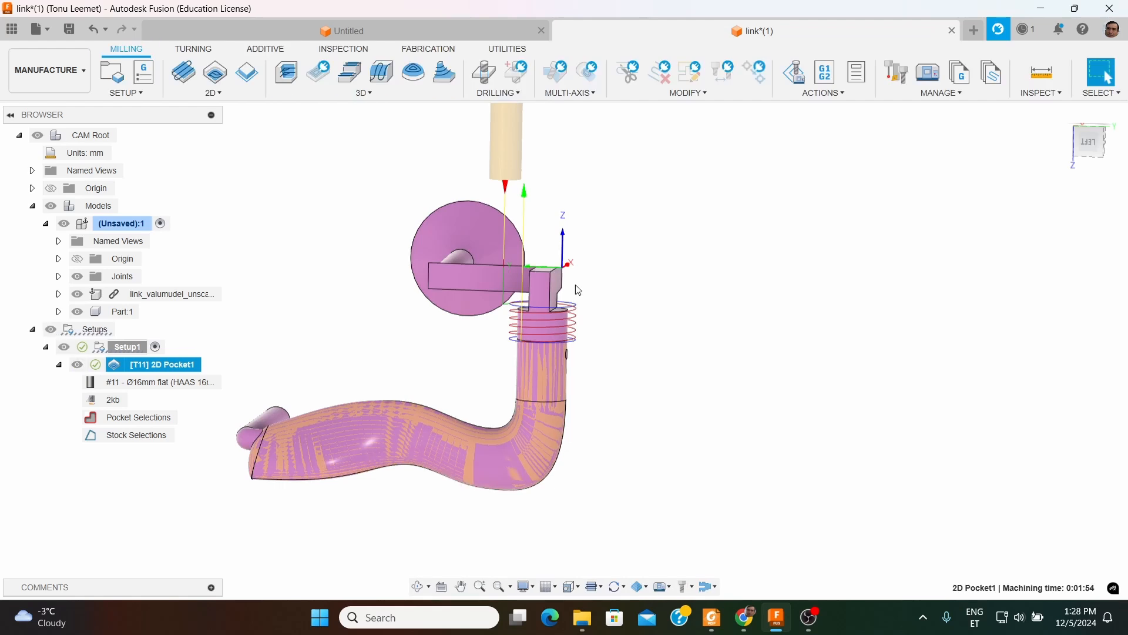
middle_click_drag(622, 285, 635, 308, "shift")
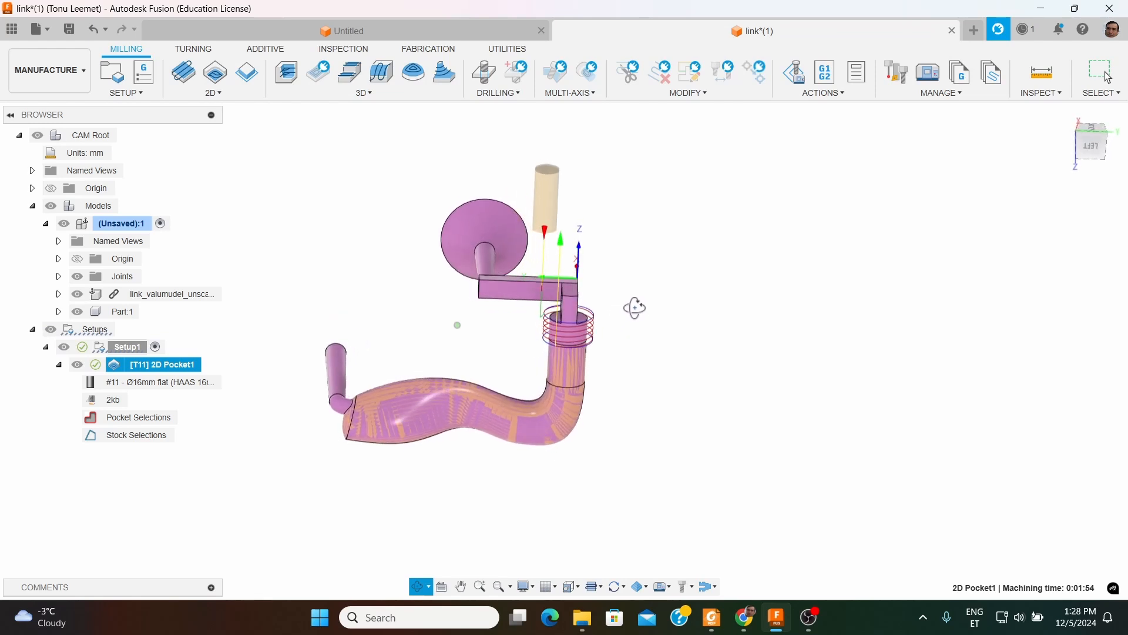
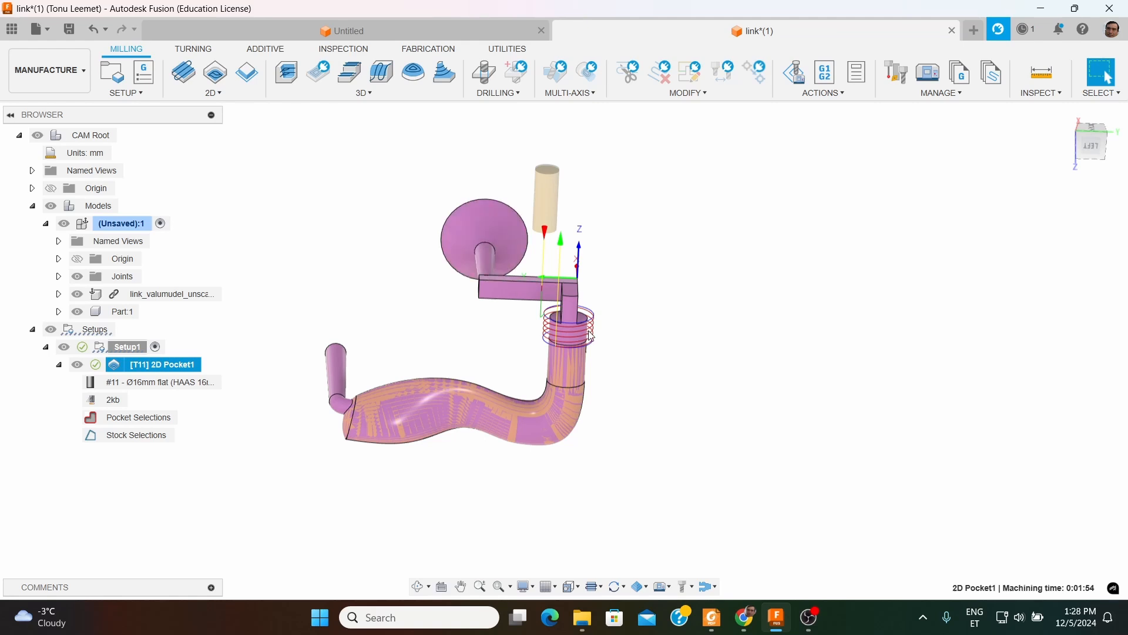
Create a derived Face operation from the 2D Pocket with the same 16 mm flat tool and closed-chain stock contour, and generate it
middle_click_drag(563, 341, 456, 325, "shift")
scroll(556, 292, "up", 2)
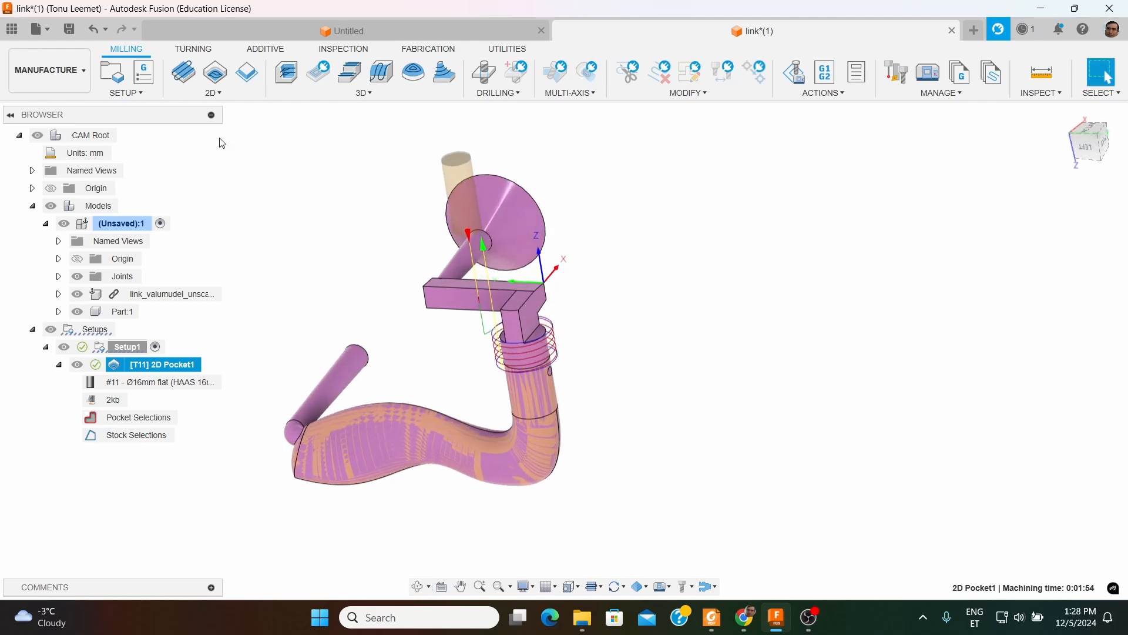
right_click(170, 364)
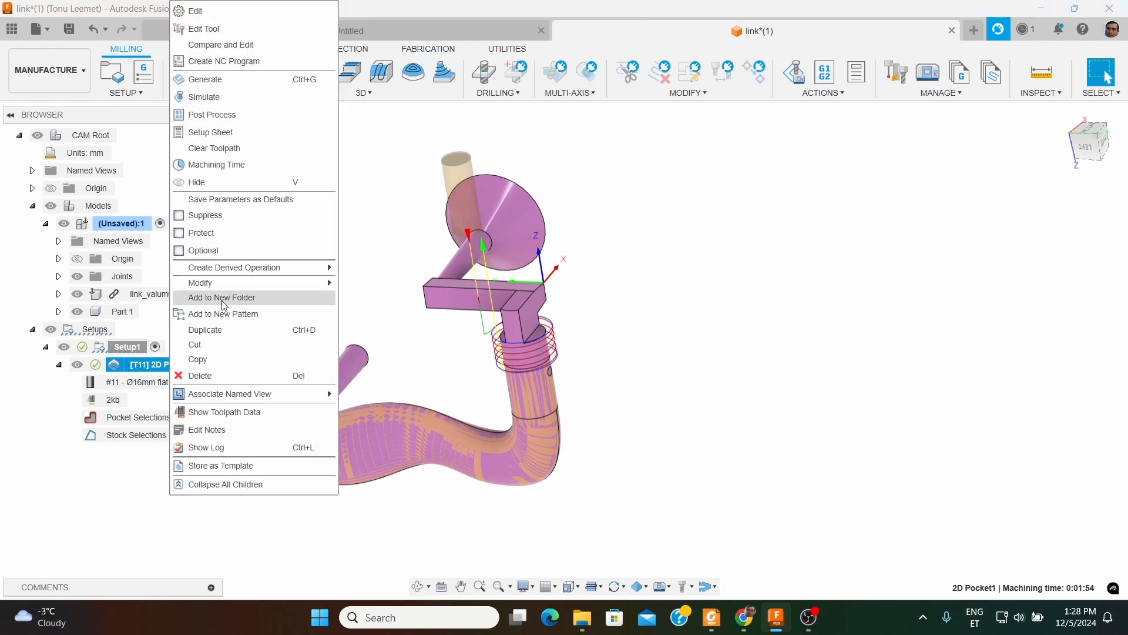
mouse_move(259, 268)
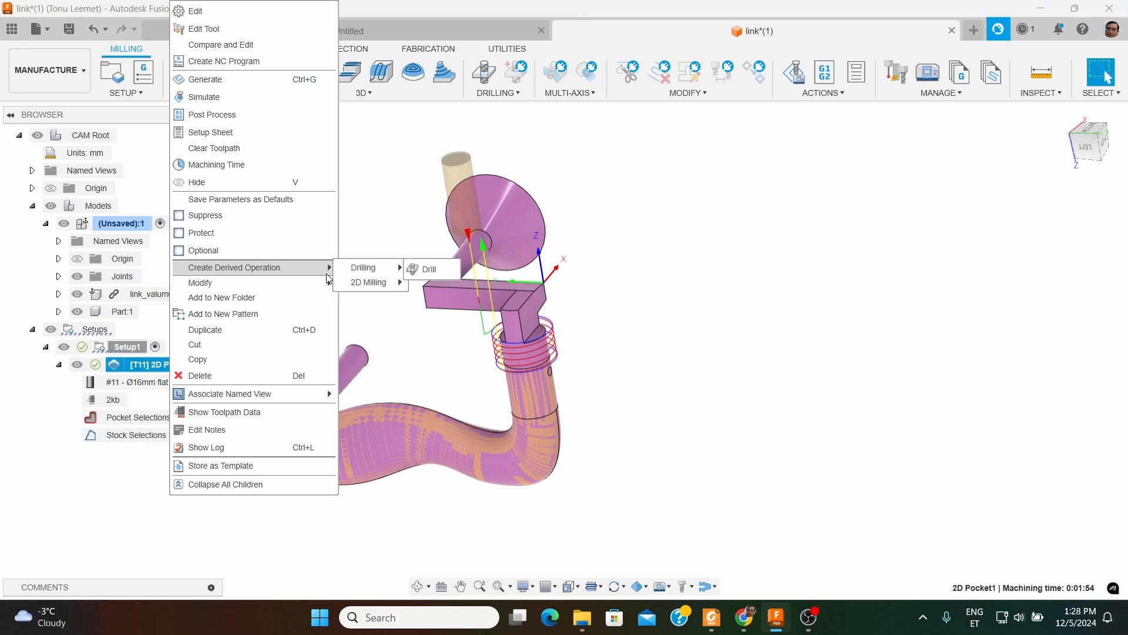
mouse_move(369, 283)
left_click(424, 288)
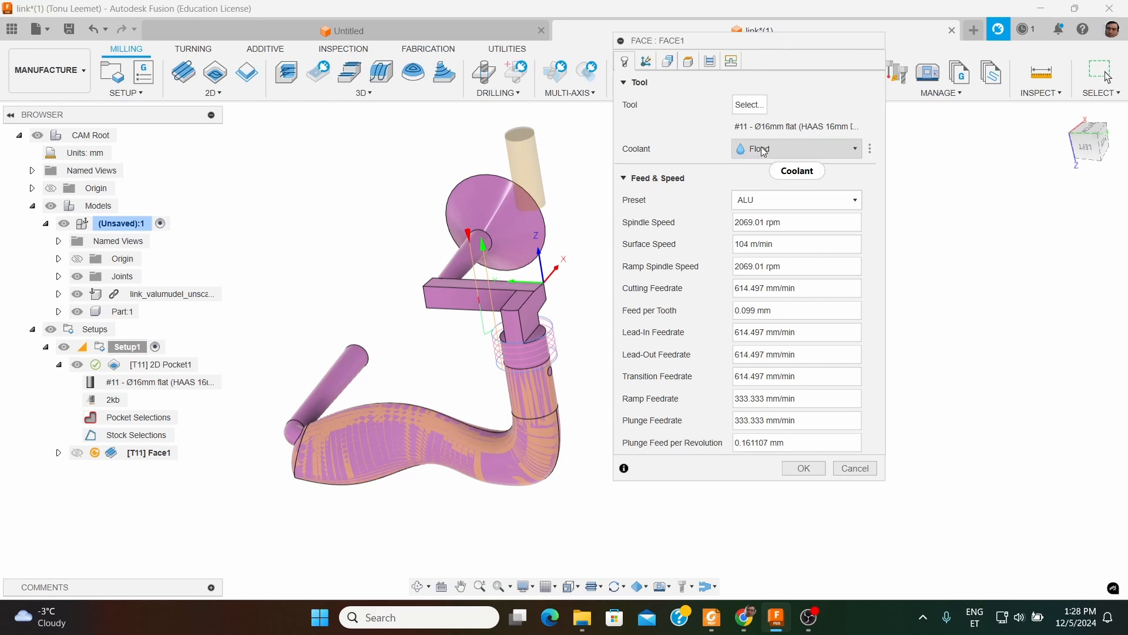
left_click(668, 62)
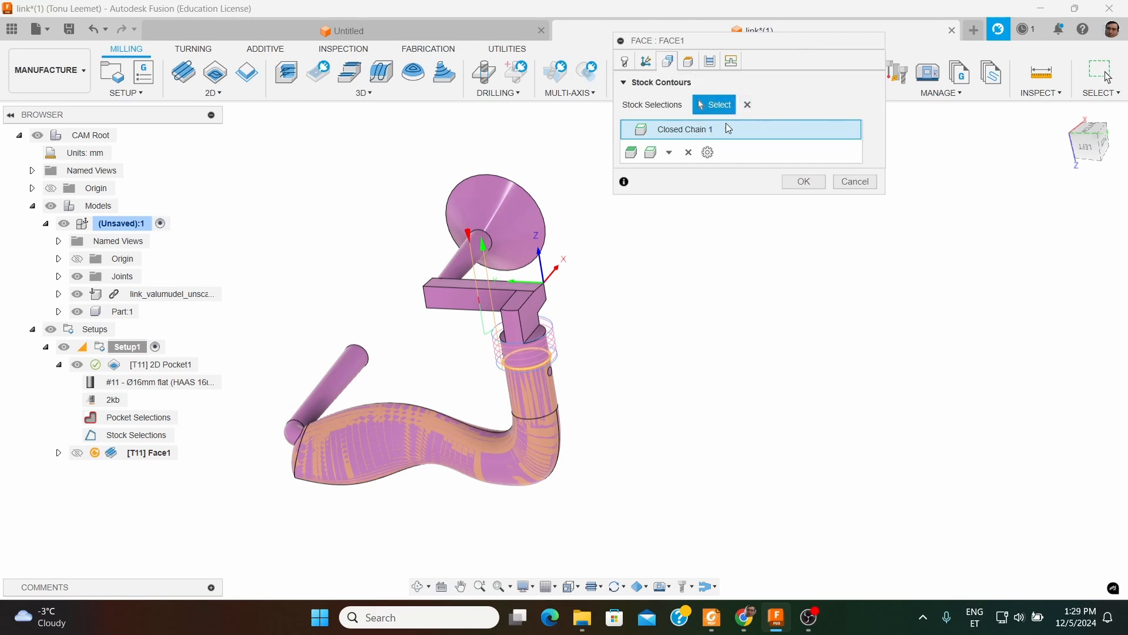
left_click(792, 182)
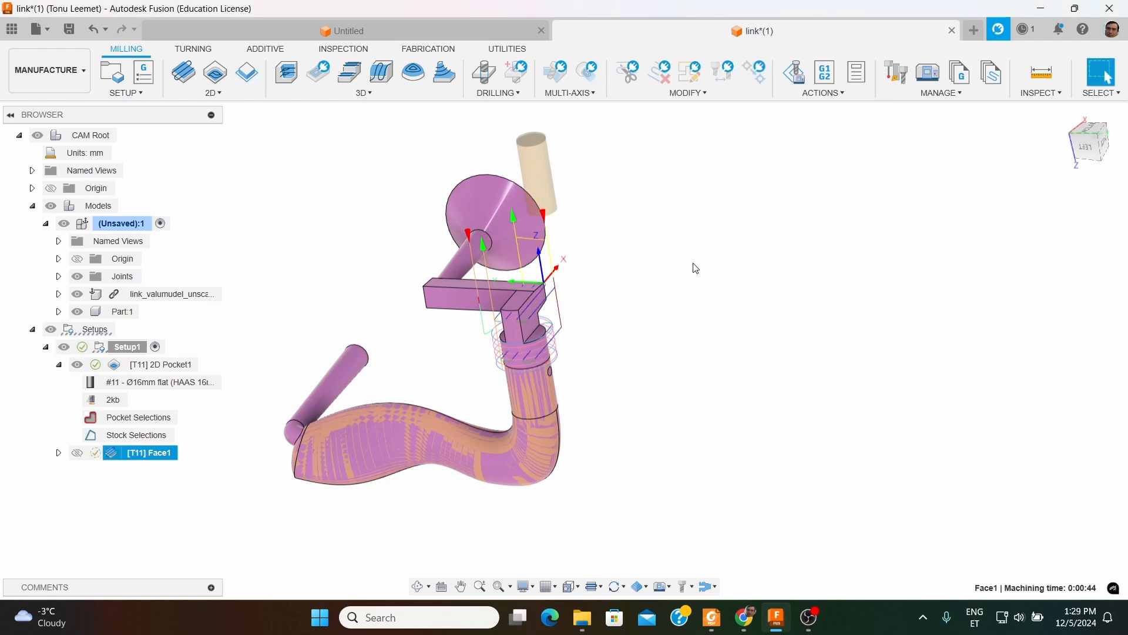
Move the Face operation ahead of the 2D Pocket in Setup1 and check its toolpath over the boss
left_click(59, 365)
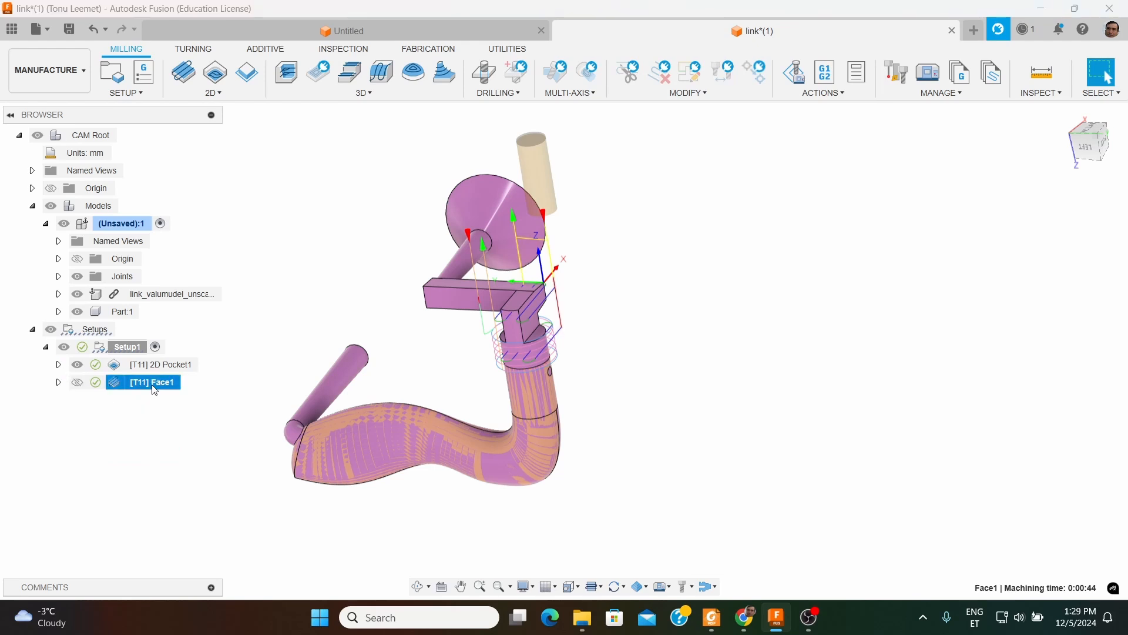
left_click_drag(156, 389, 159, 368)
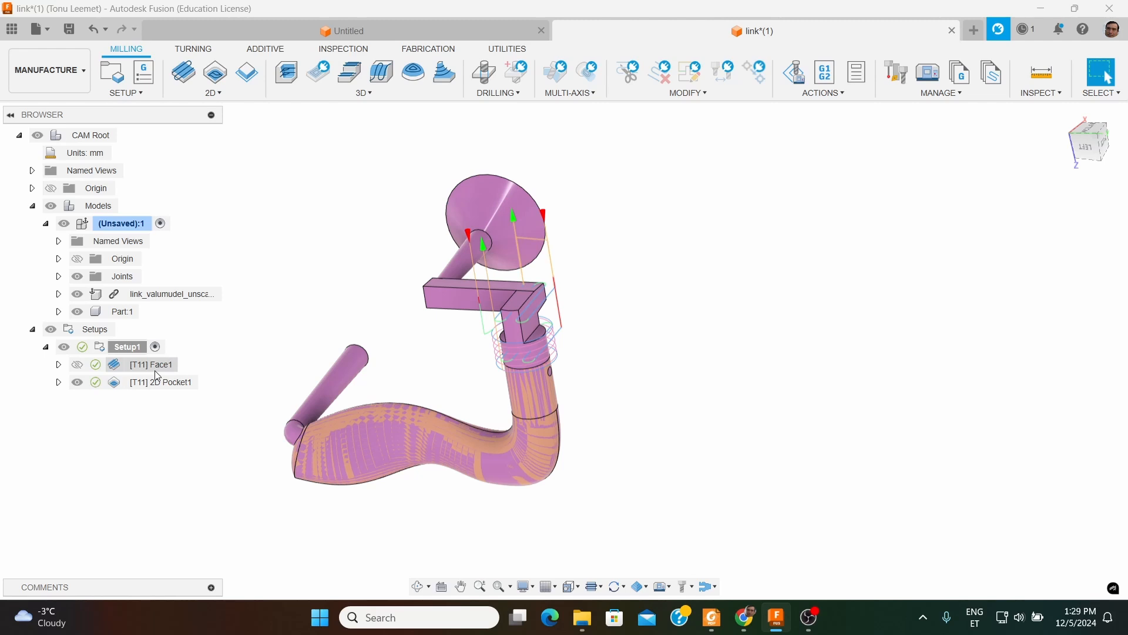
left_click(168, 365)
scroll(590, 273, "up", 3)
middle_click_drag(598, 317, 613, 289, "shift")
scroll(517, 277, "up", 5)
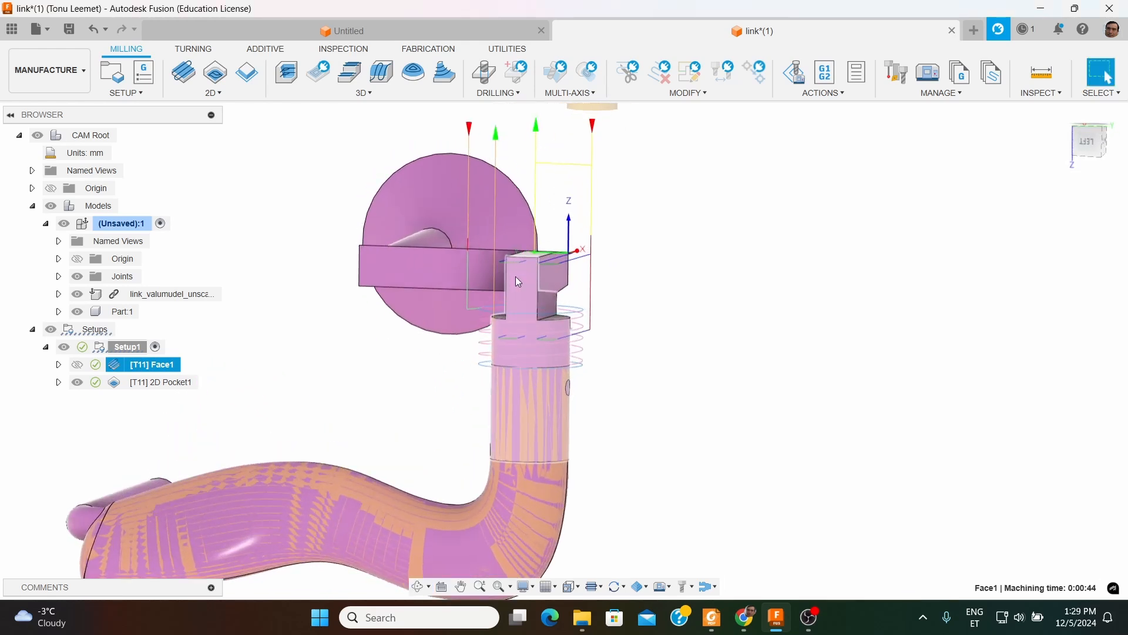
Play a stock simulation of the Face operation and inspect the faced boss from the back
left_click(844, 94)
left_click(815, 130)
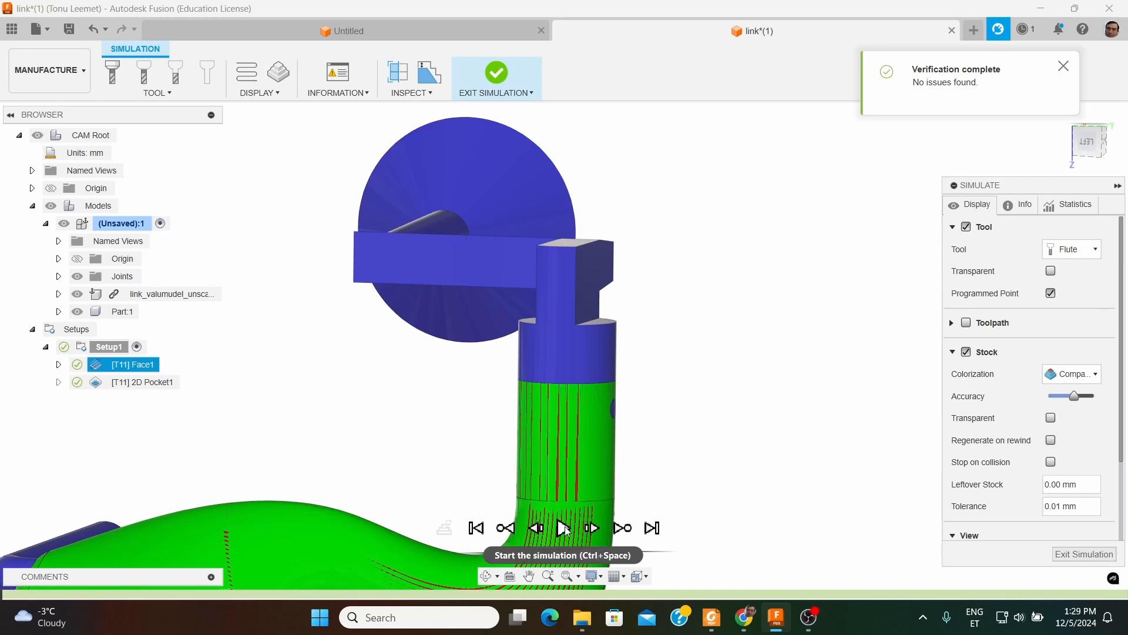
left_click(566, 528)
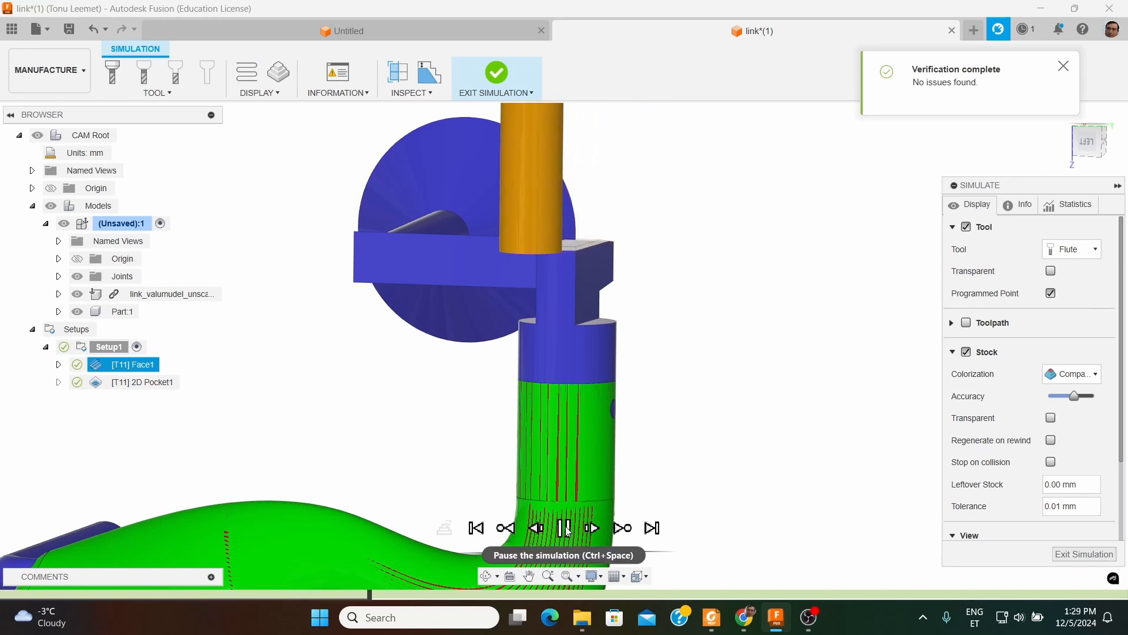
left_click_drag(1049, 185, 1021, 158)
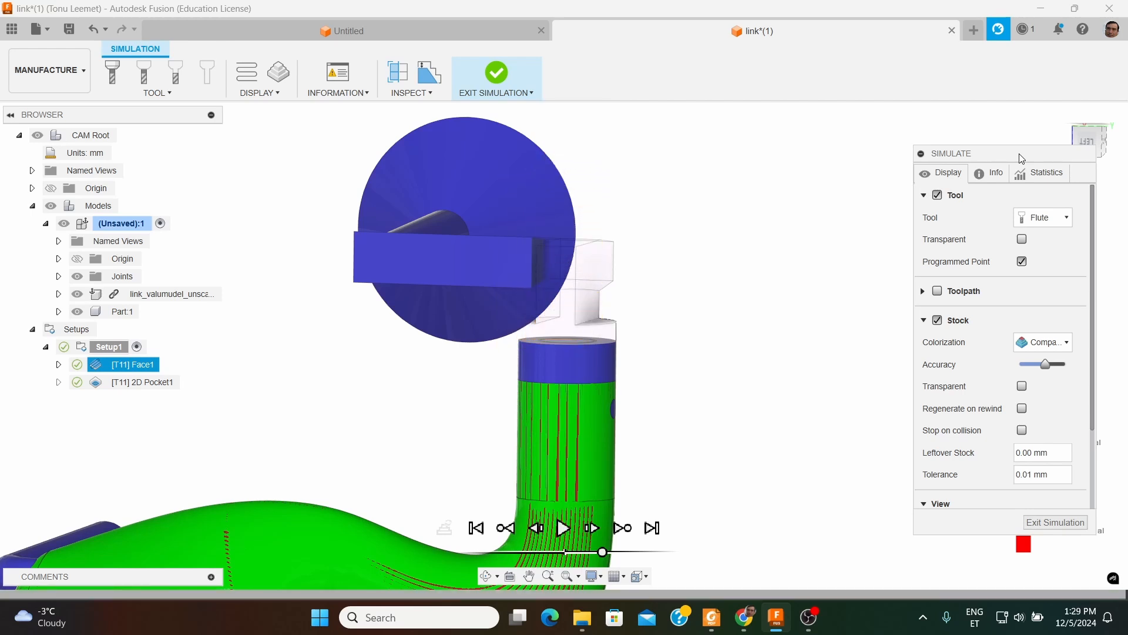
scroll(579, 316, "up", 4)
middle_click_drag(535, 272, 433, 280, "shift")
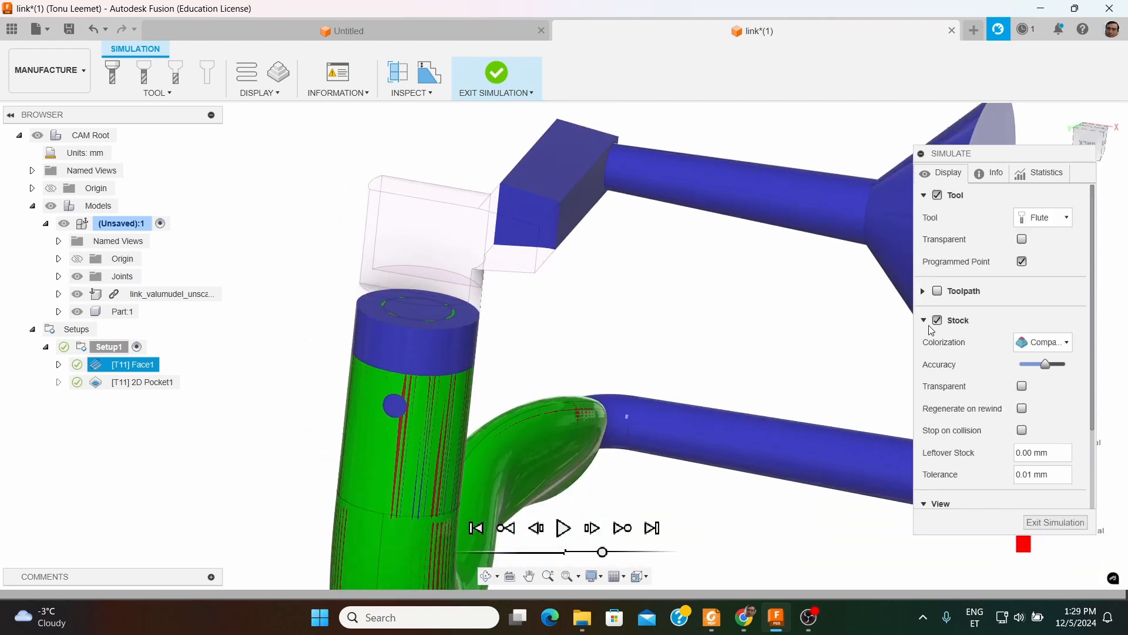
Compare the simulated Face result with the stock hidden and shown, inspect the boss top up close, and exit the simulation
left_click(937, 320)
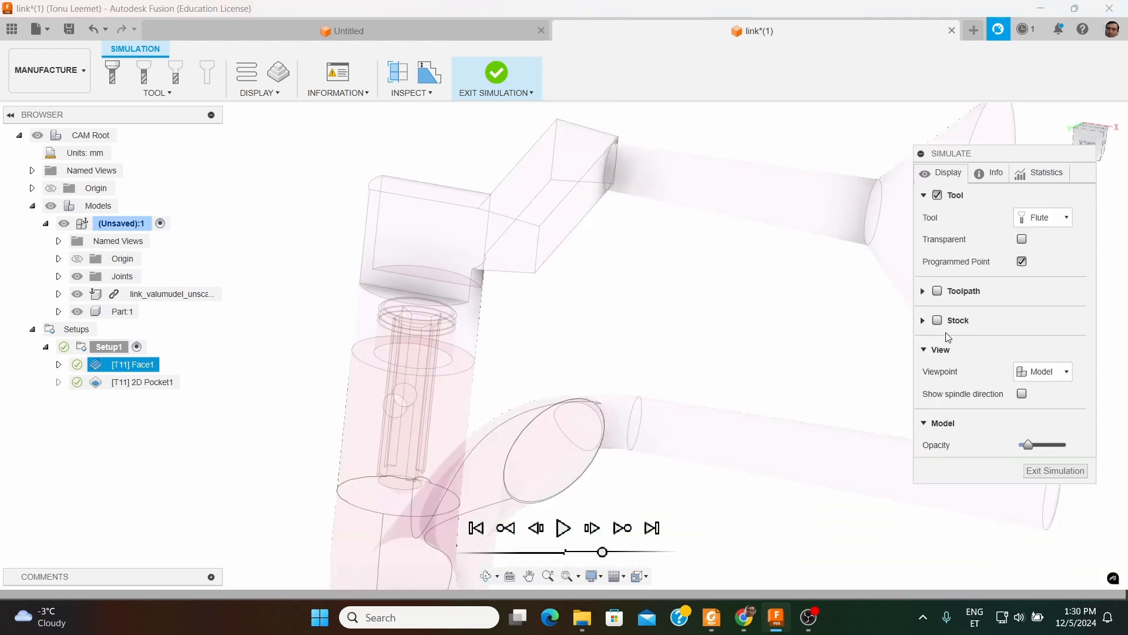
left_click(937, 320)
scroll(763, 311, "down", 3)
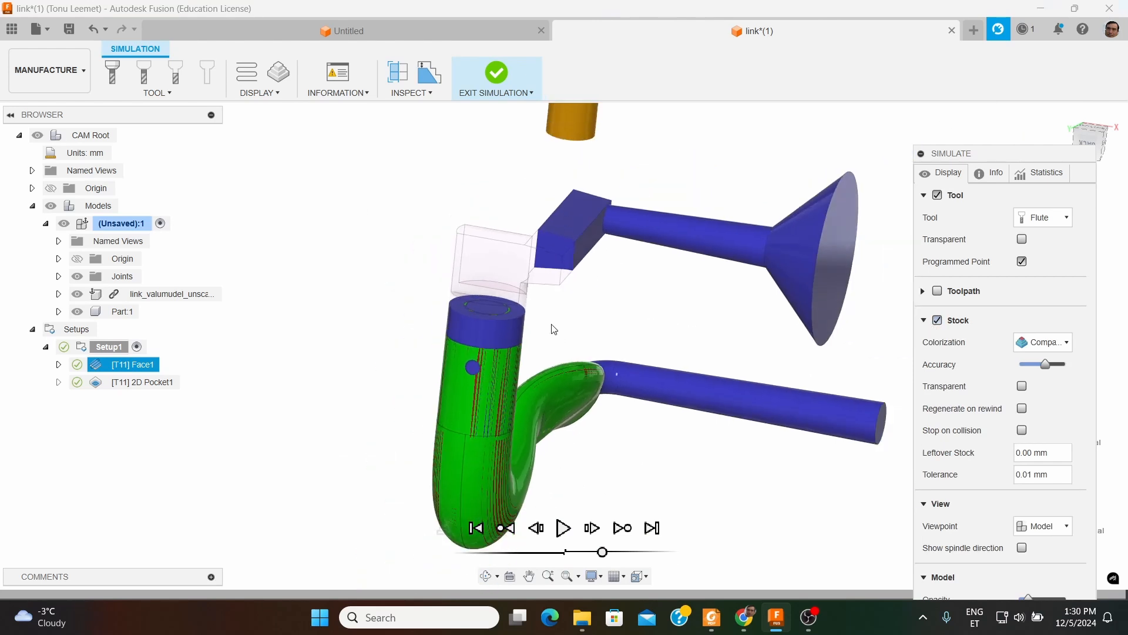
scroll(484, 272, "up", 5)
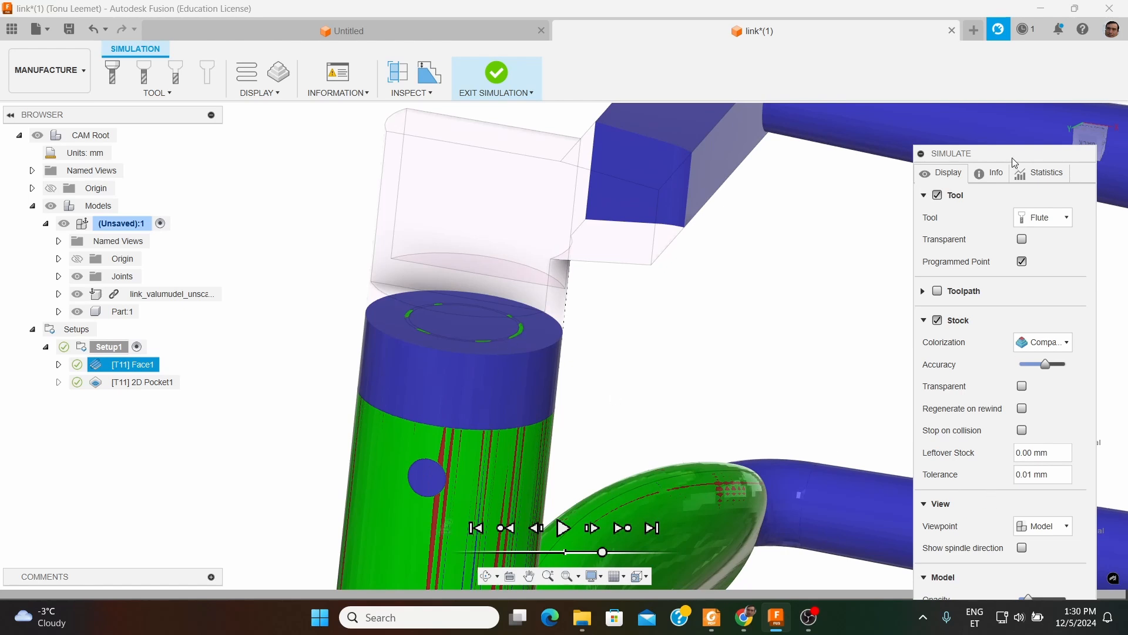
left_click(497, 93)
left_click(500, 113)
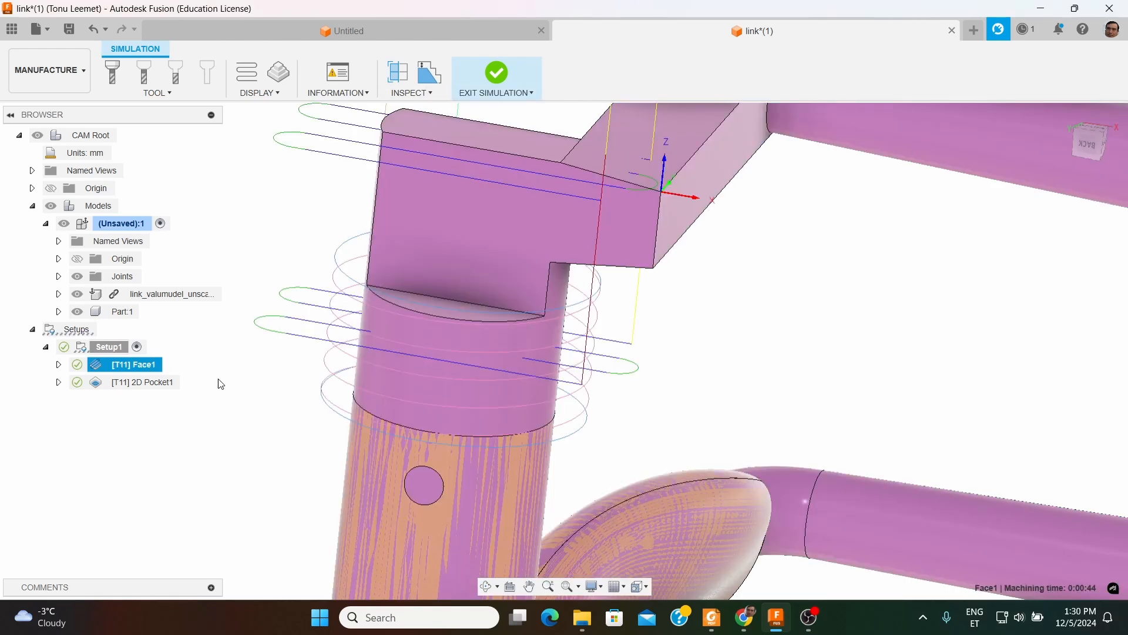
Edit the 2D Pocket's geometry and try Rest Machining with a 16 mm tool diameter
left_click(173, 382)
right_click(173, 383)
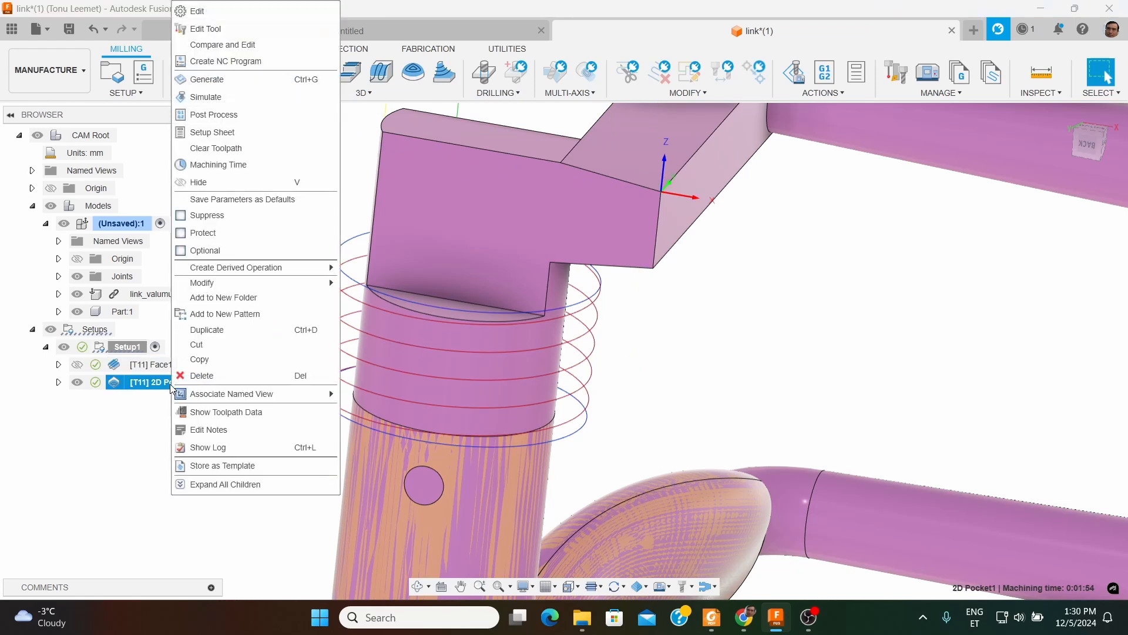
left_click(241, 13)
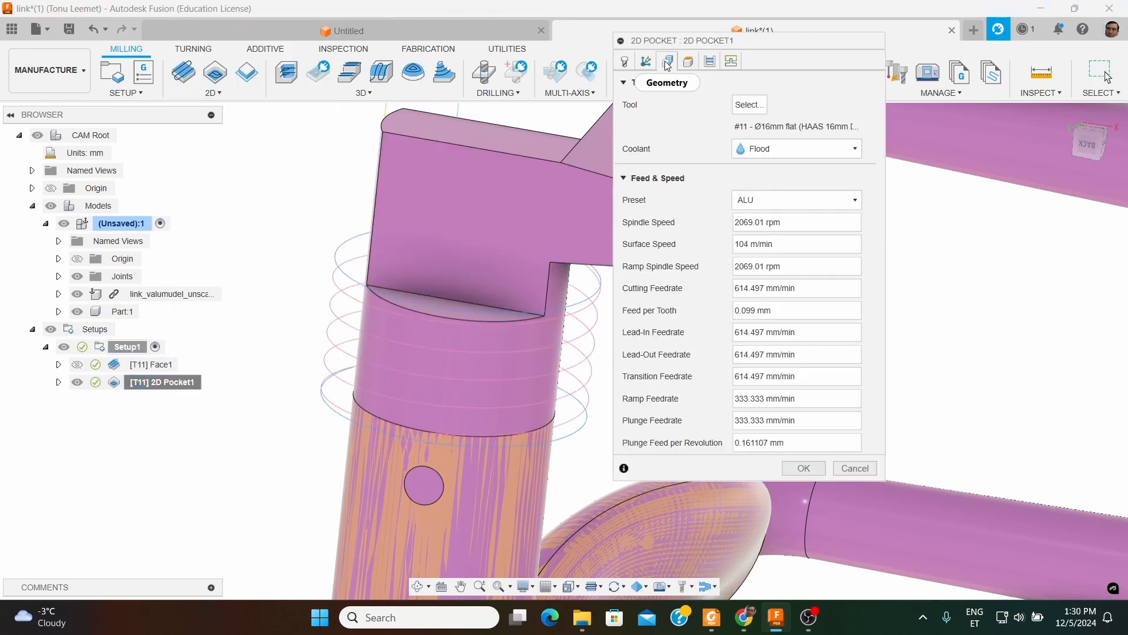
left_click(668, 64)
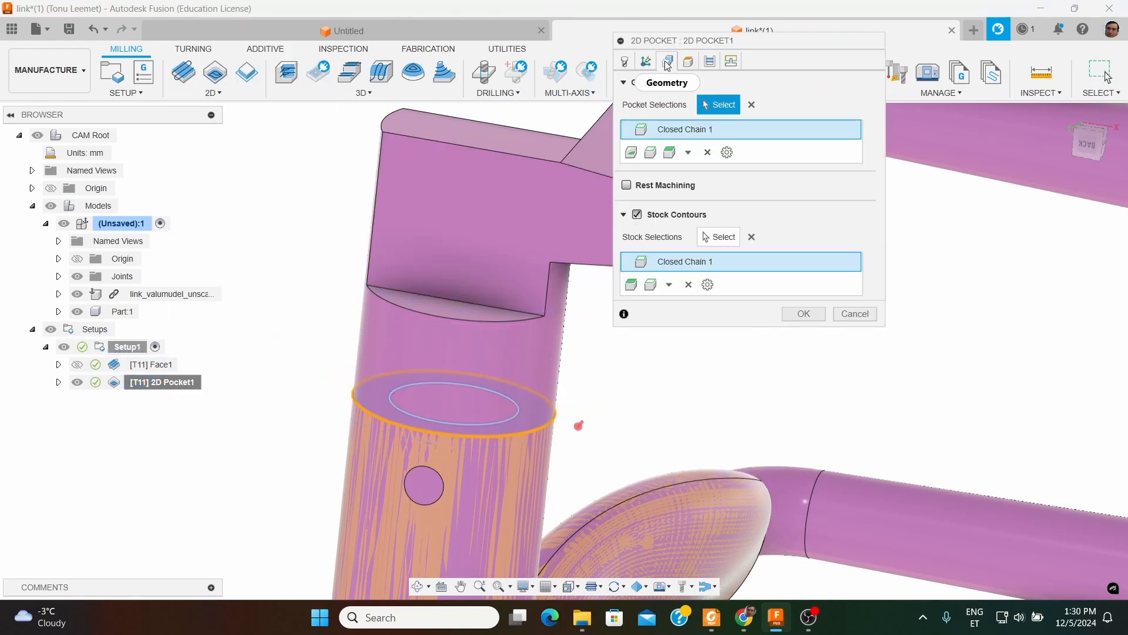
left_click(626, 185)
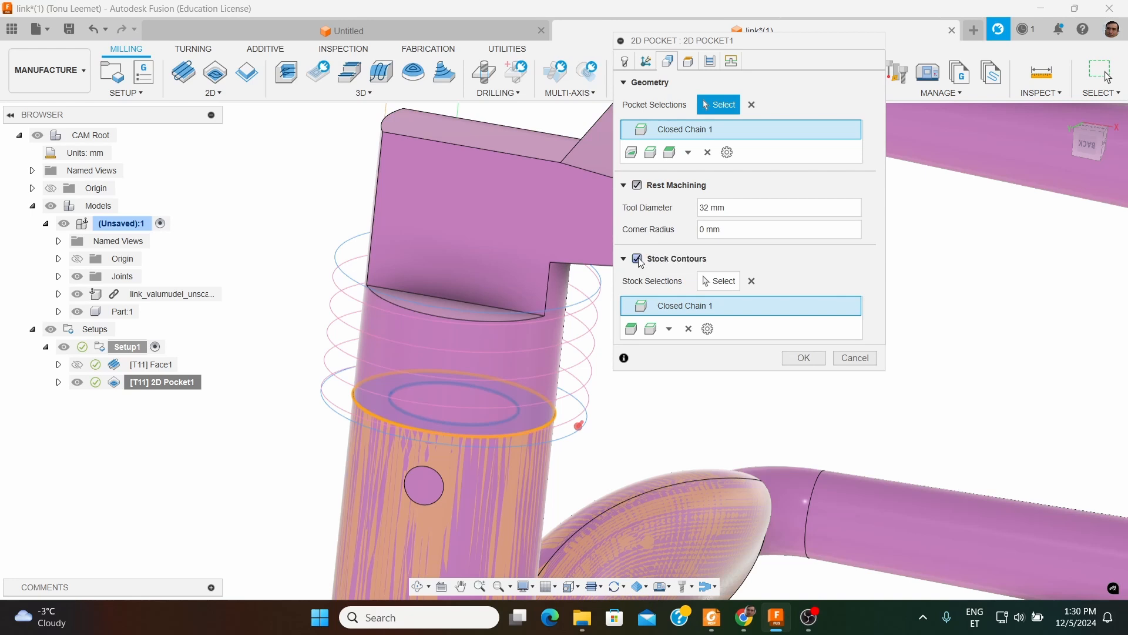
double_click(764, 208)
type("16")
Turn off Multiple Depths for the 2D Pocket, regenerate the toolpath and read the operation's warning log
left_click(710, 60)
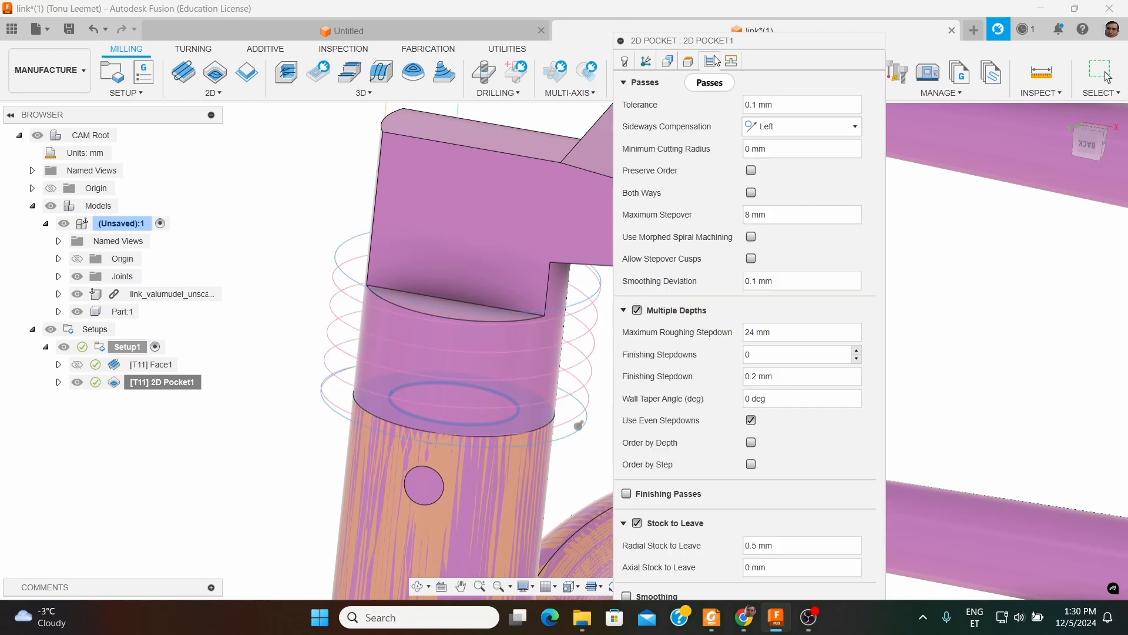
left_click(643, 316)
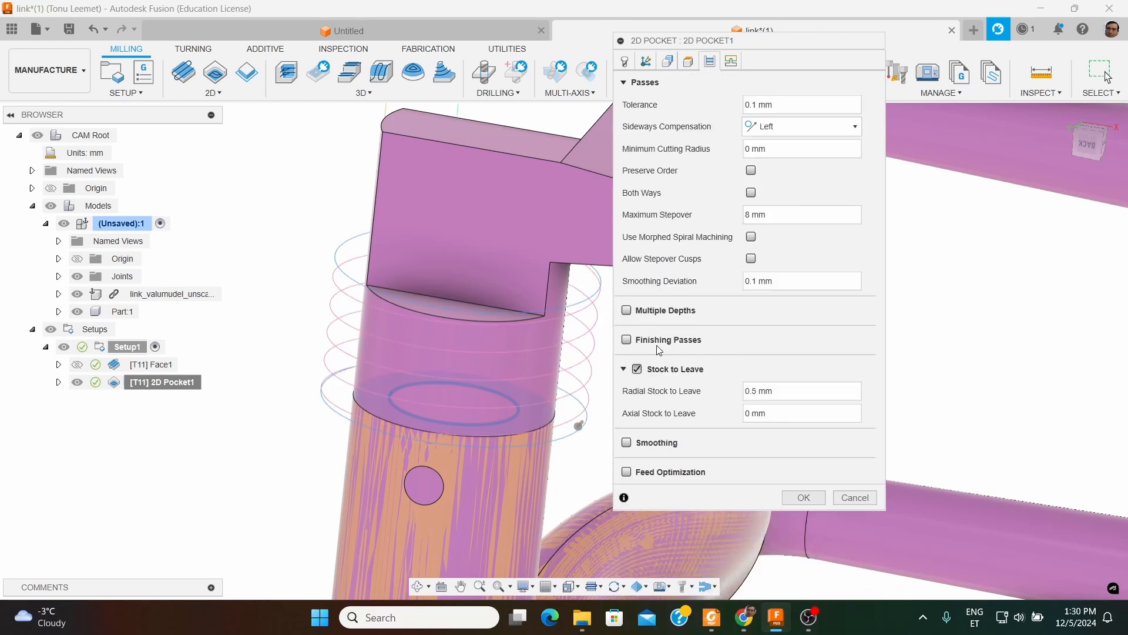
left_click(803, 497)
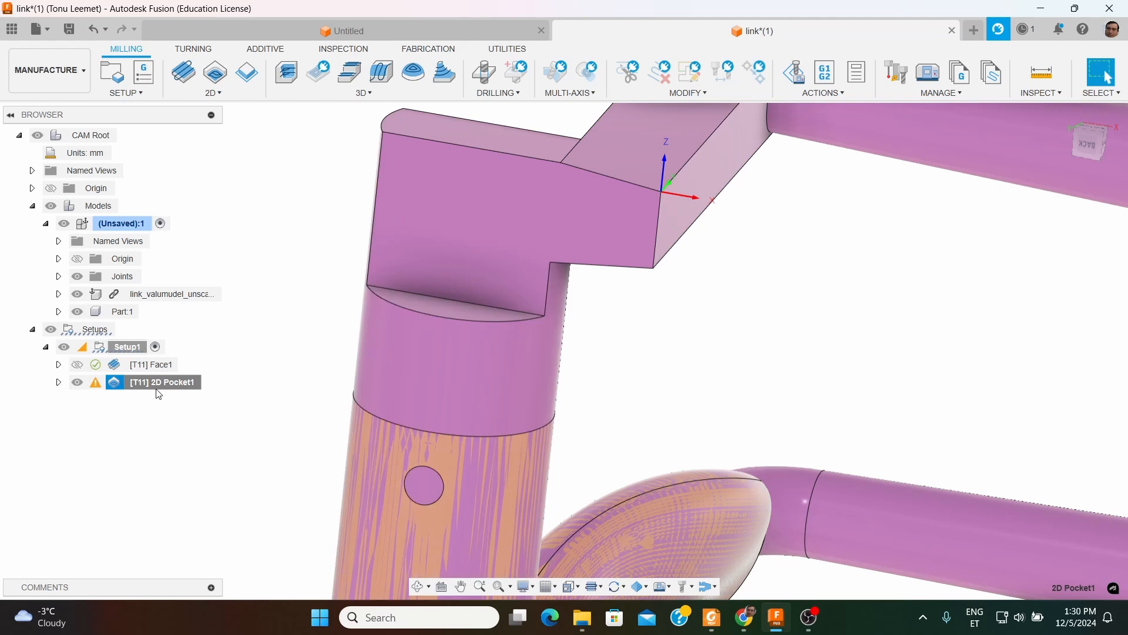
left_click(96, 382)
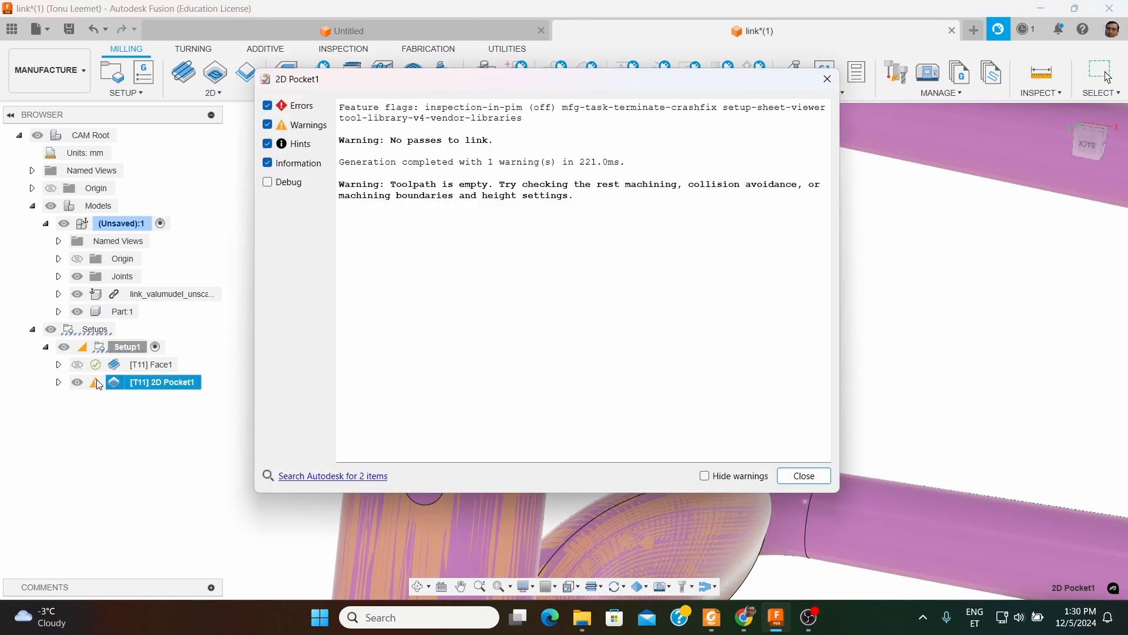
left_click(808, 482)
Turn off Rest Machining for the 2D Pocket while keeping Stock Contours enabled, and regenerate the toolpath
scroll(630, 246, "down", 2)
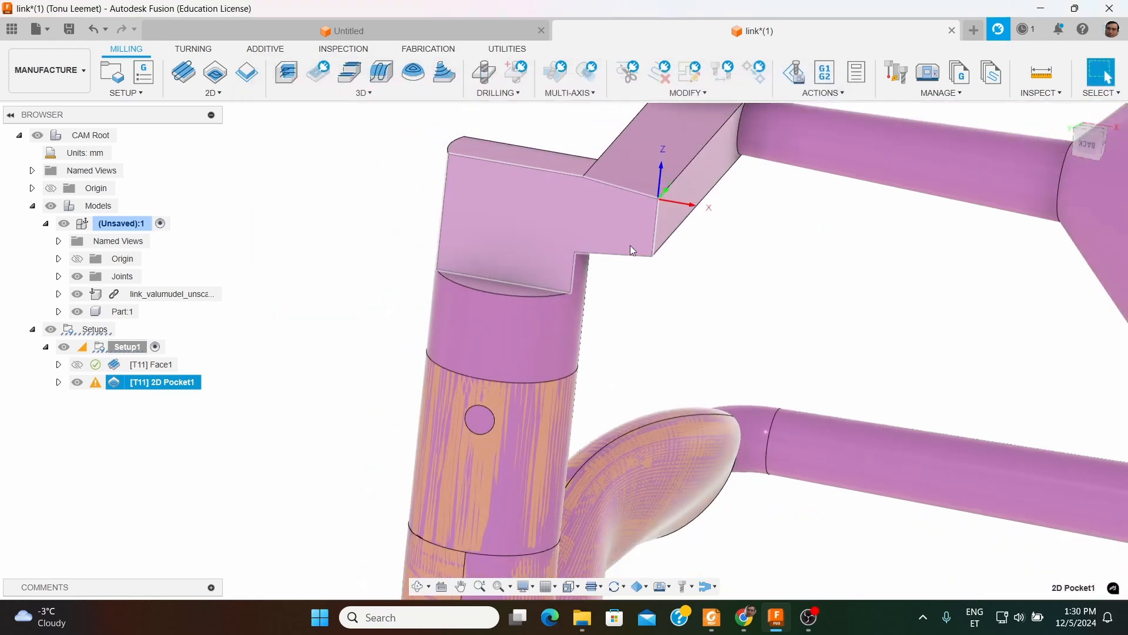
scroll(497, 259, "down", 1)
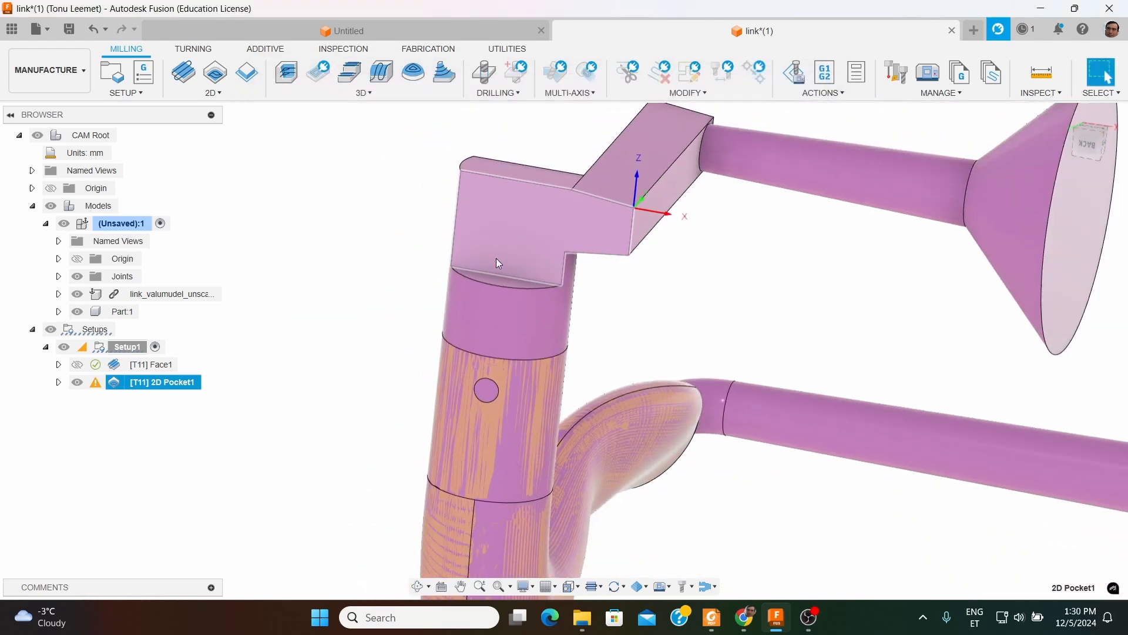
right_click(193, 383)
left_click(219, 7)
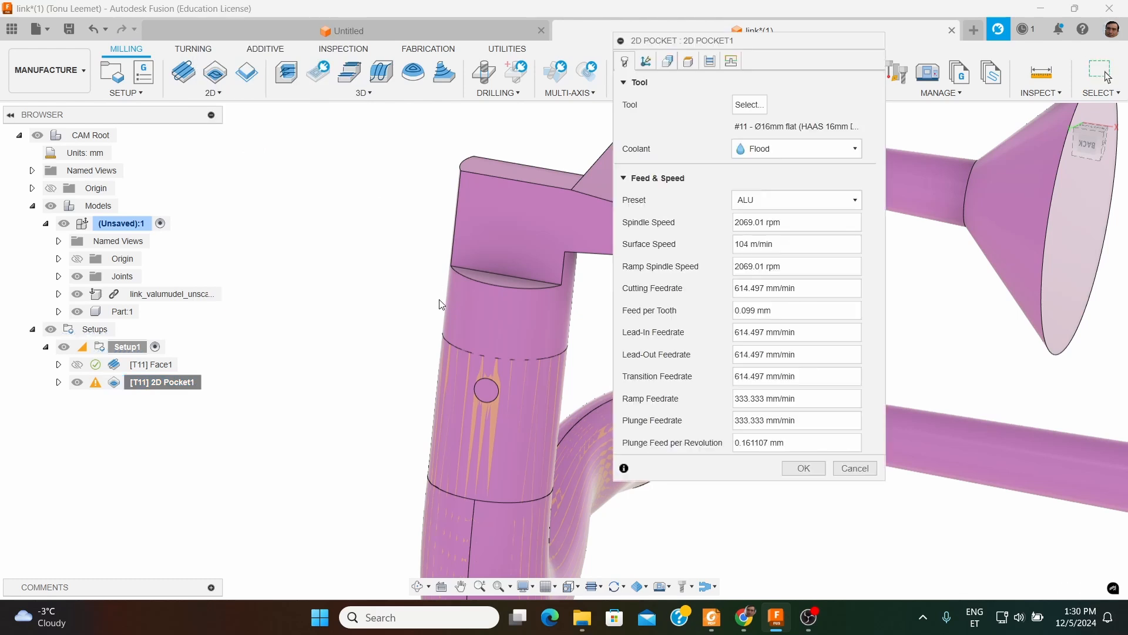
left_click(673, 65)
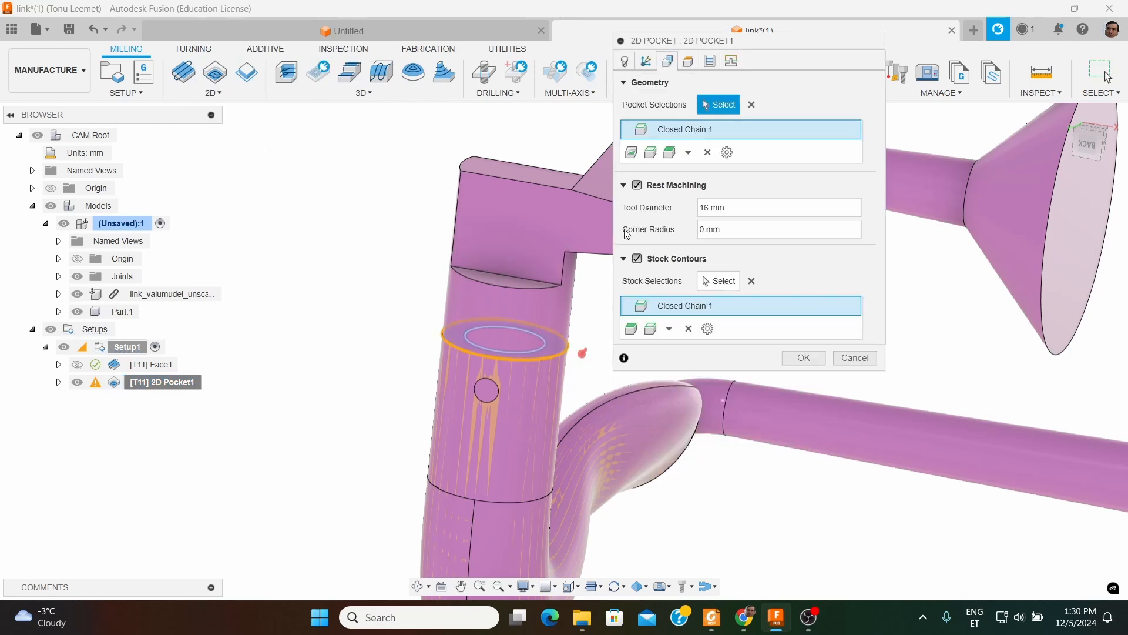
left_click(642, 259)
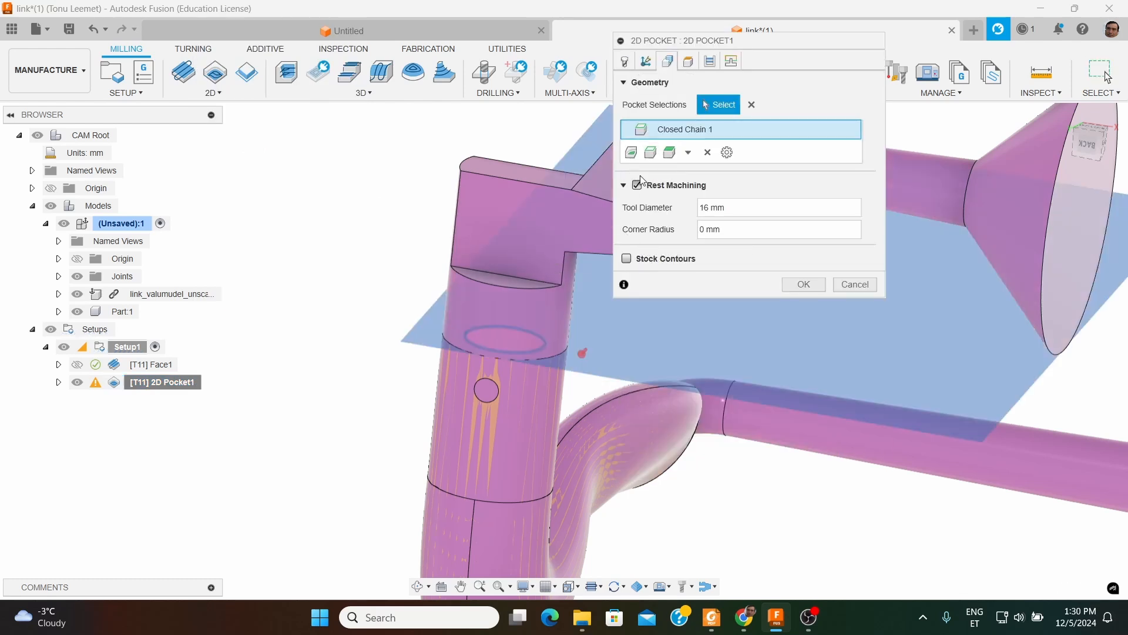
left_click(638, 185)
left_click(628, 216)
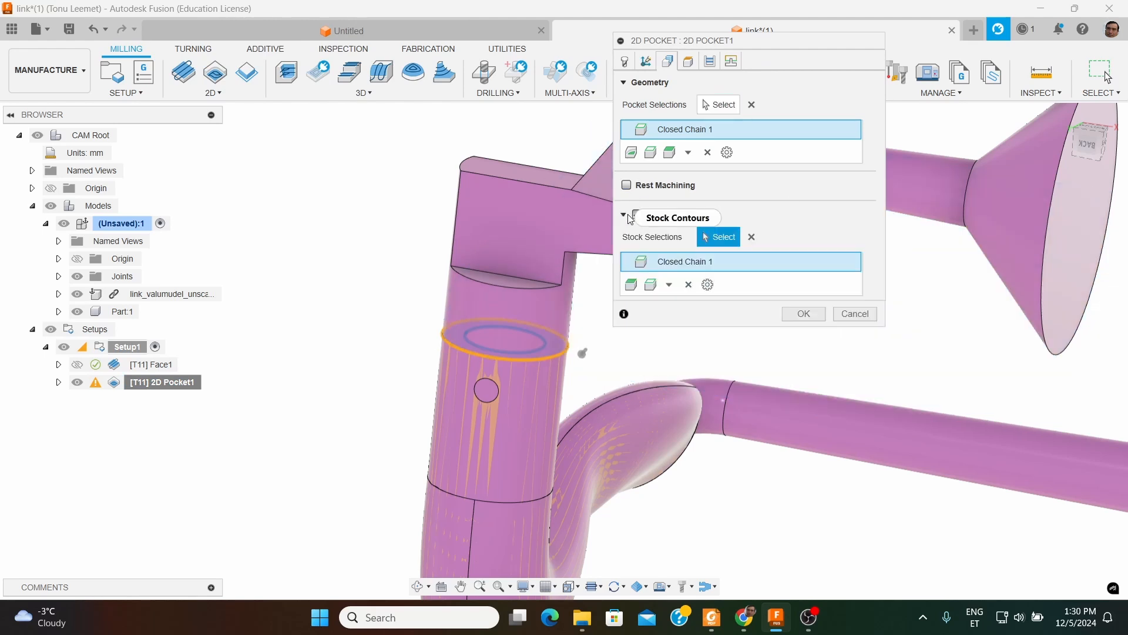
left_click(802, 313)
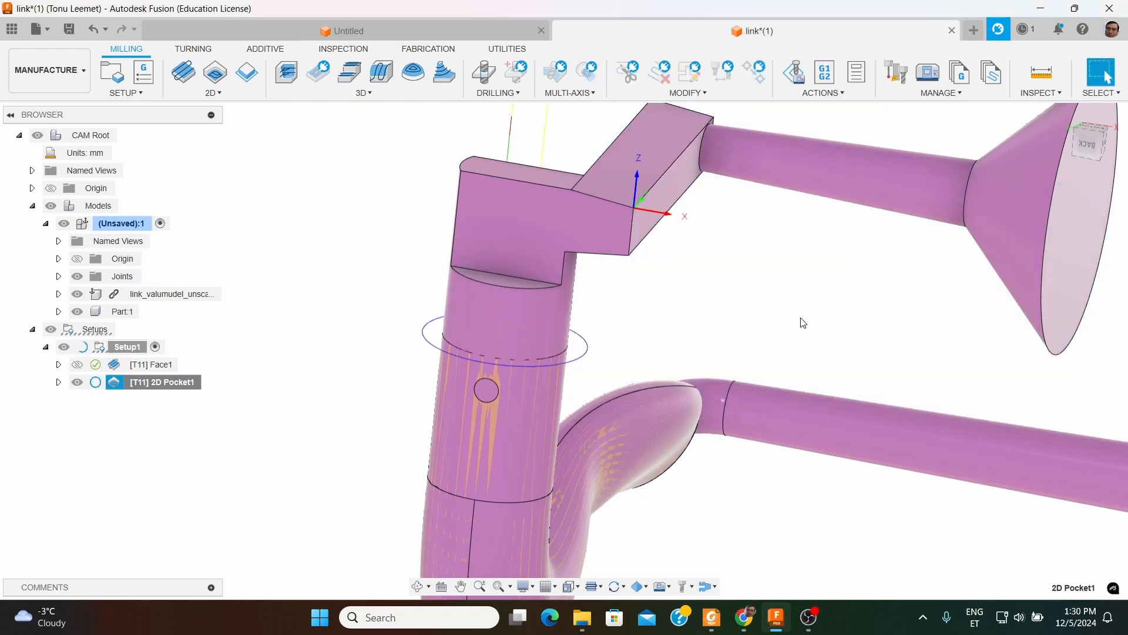
Reopen the 2D Pocket, review its passes and Stock to Leave settings, and accept them
middle_click_drag(396, 290, 325, 347, "shift")
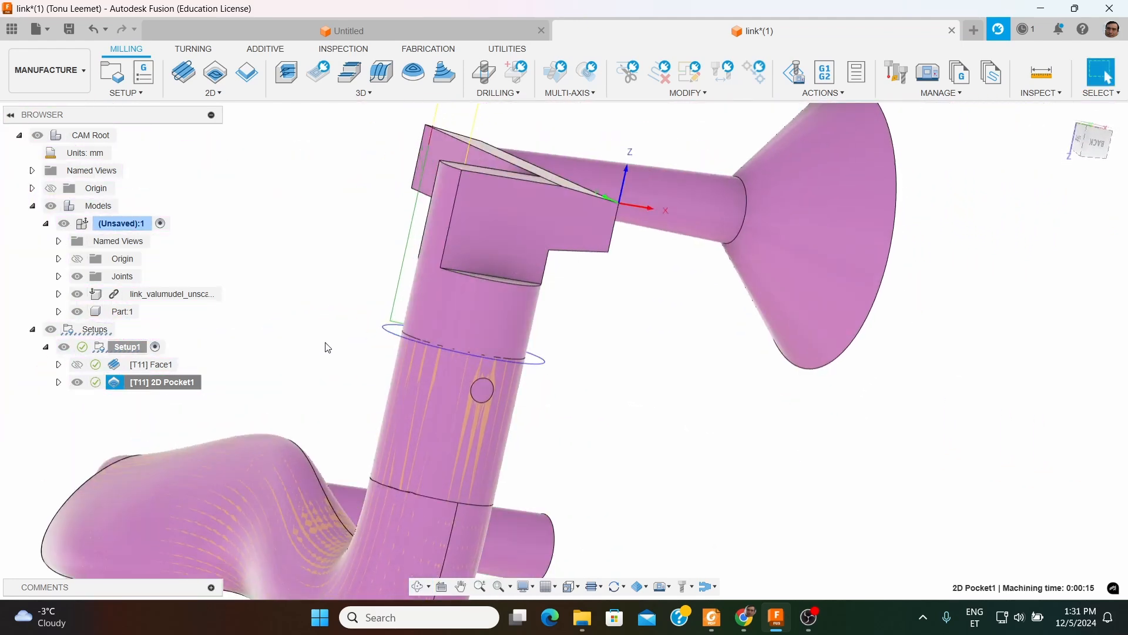
right_click(202, 389)
left_click(234, 16)
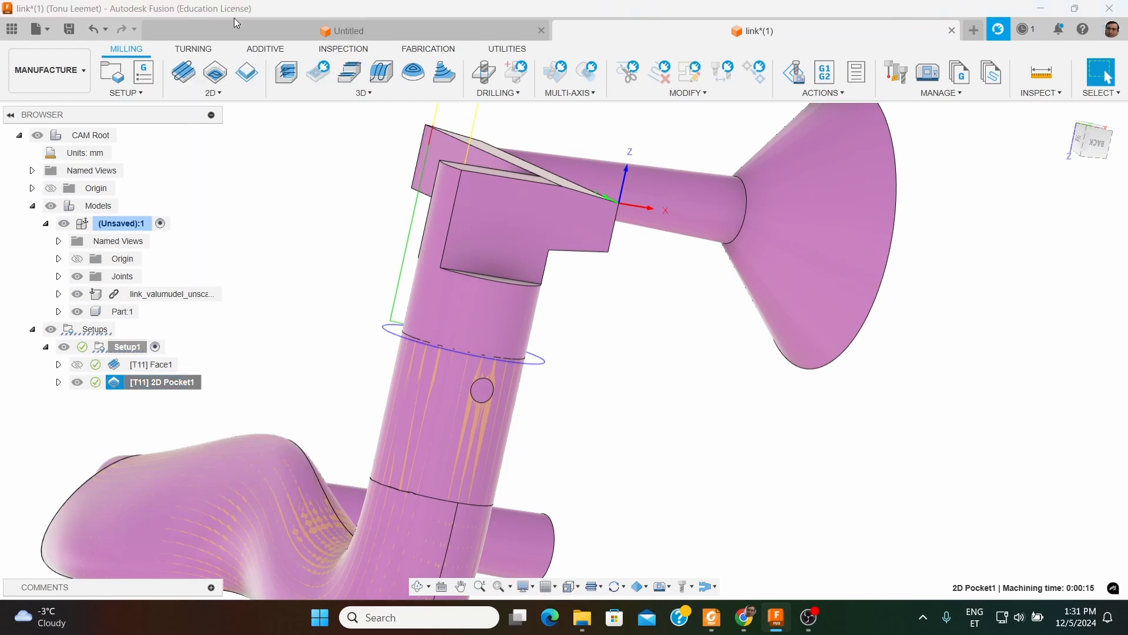
left_click(711, 62)
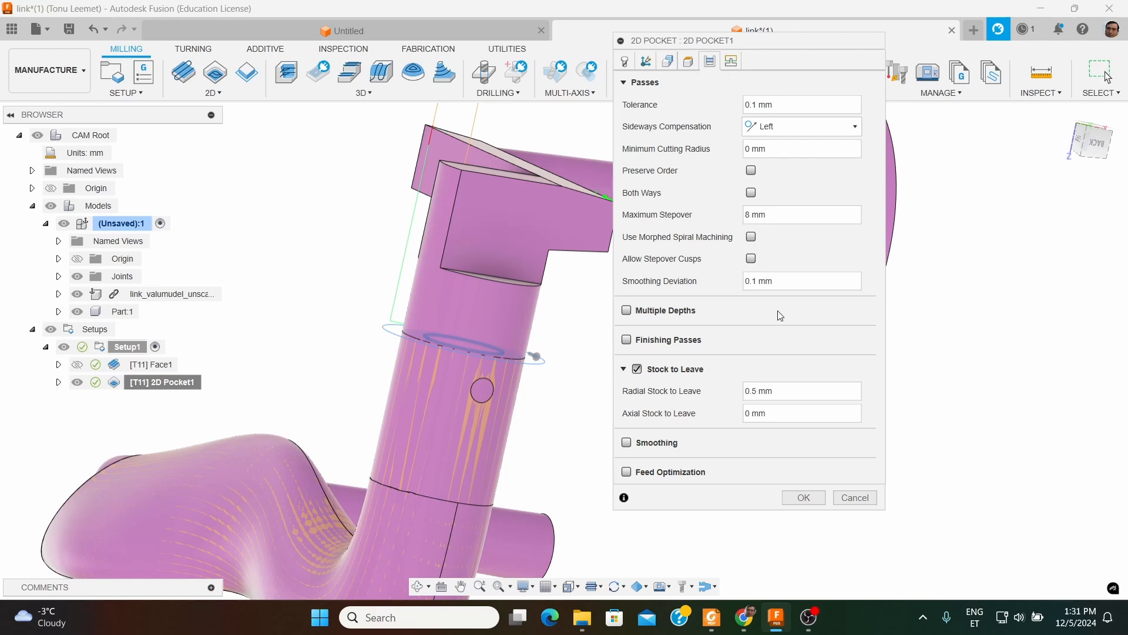
left_click(805, 497)
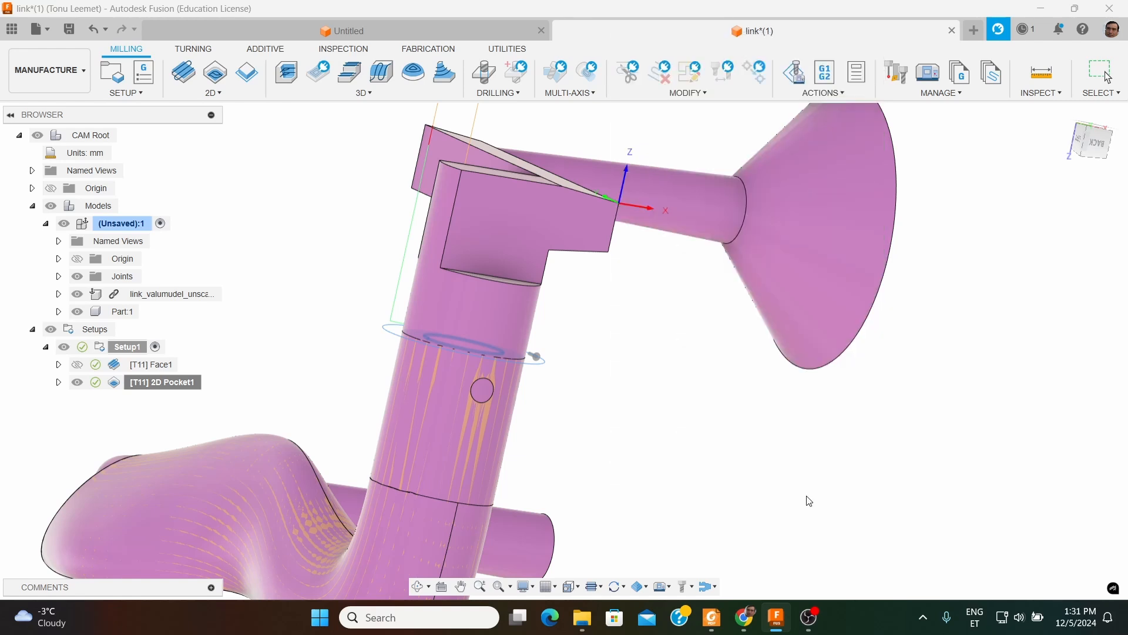
Simulate all operations of Setup1 and play the Face and 2D Pocket cuts at a faster playback speed
right_click(138, 349)
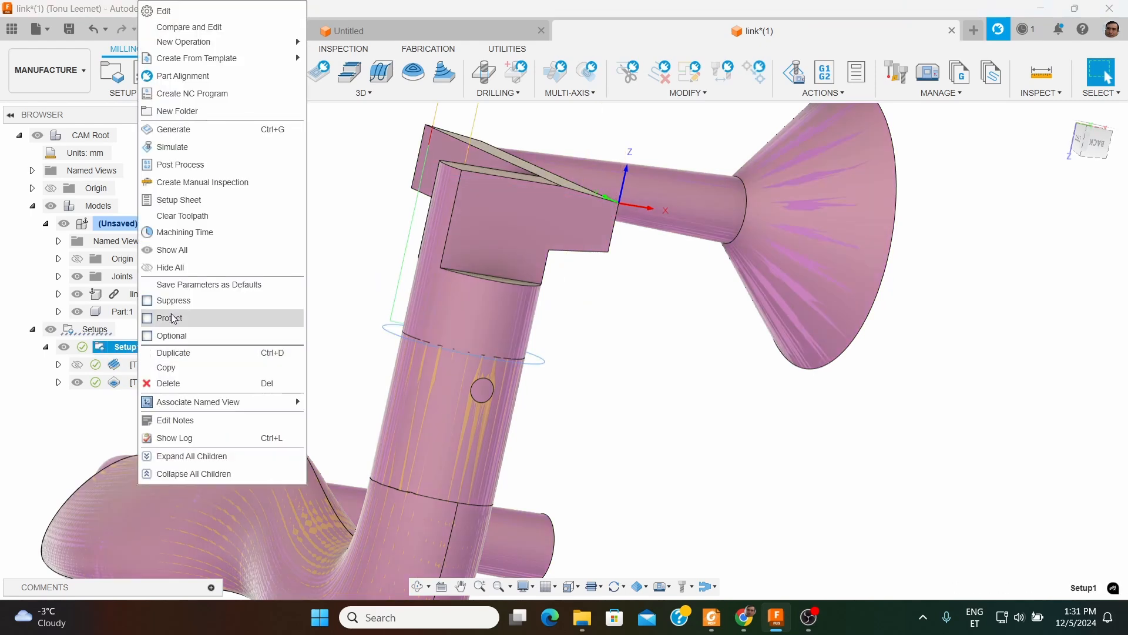
left_click(183, 151)
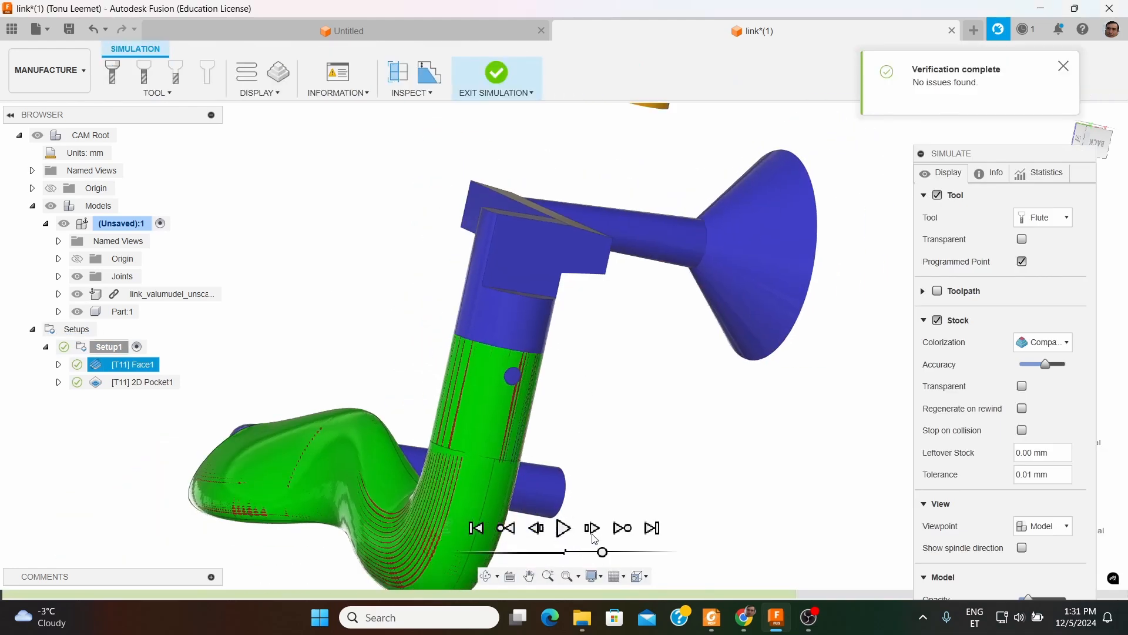
left_click(563, 528)
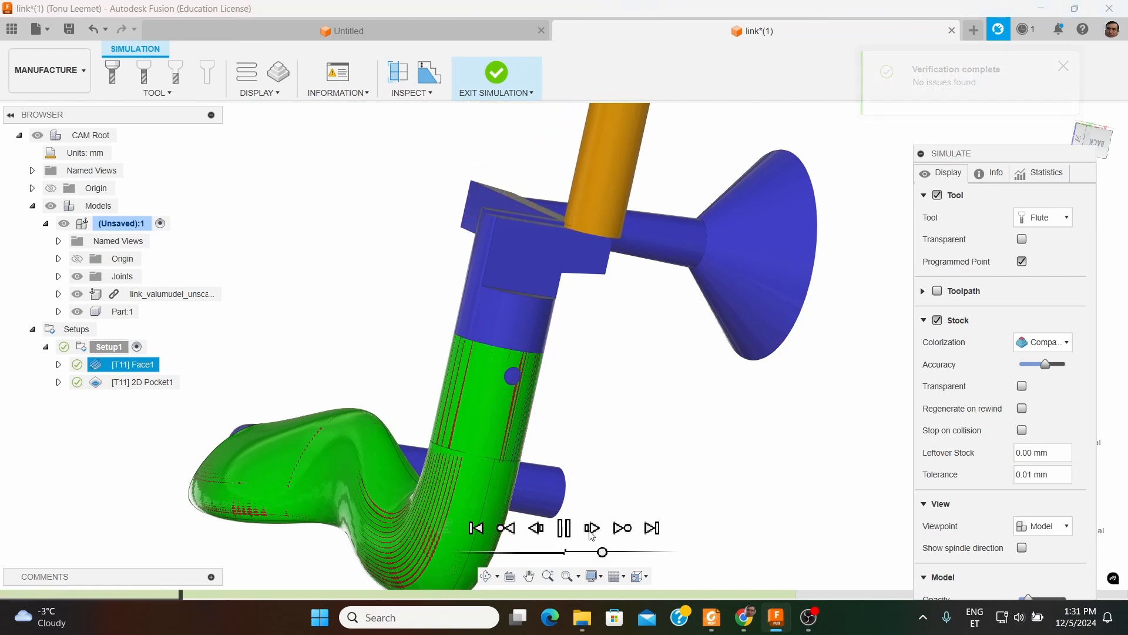
left_click_drag(602, 553, 608, 554)
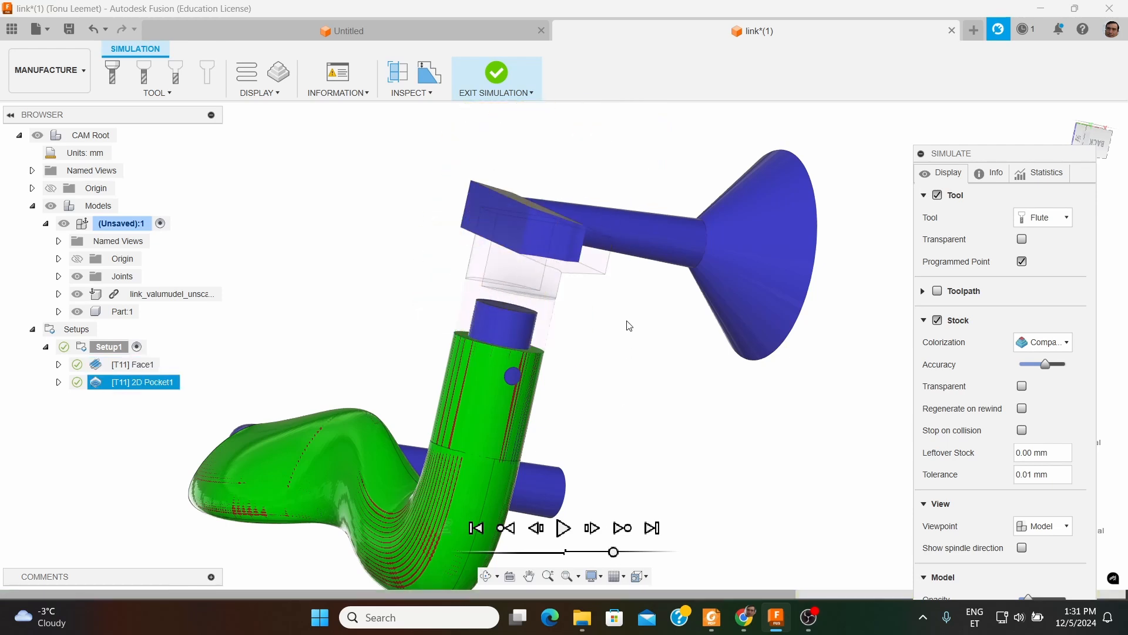
Inspect the simulated boss from the side and above with the stock comparison colours, and exit the simulation
middle_click_drag(587, 310, 523, 292, "shift")
scroll(498, 324, "up", 4)
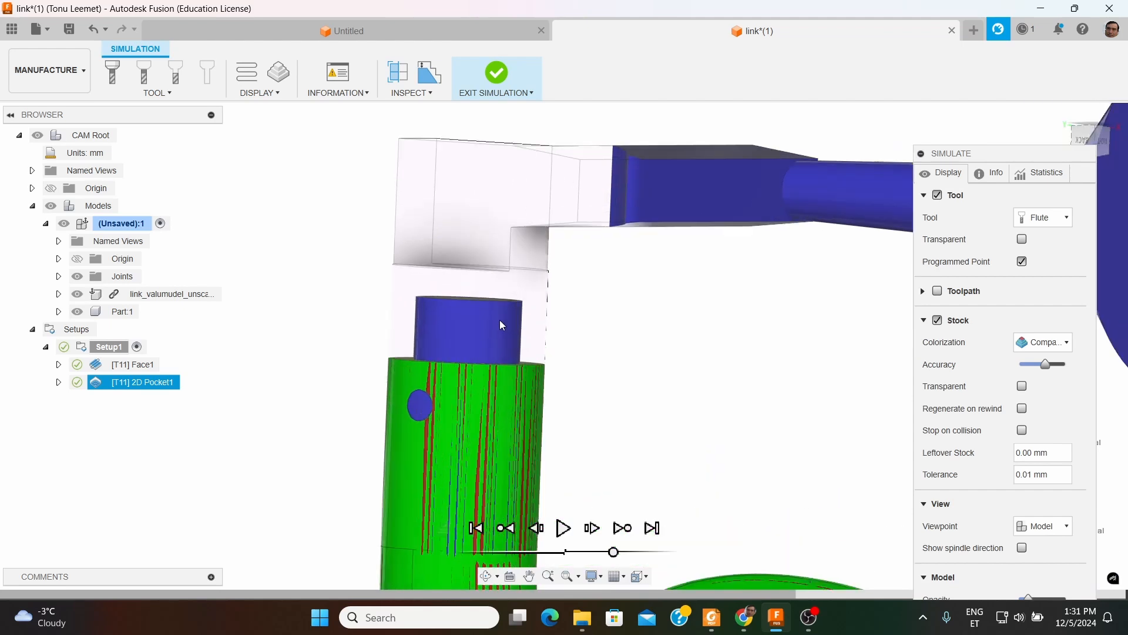
middle_click_drag(610, 307, 626, 343, "shift")
scroll(444, 292, "up", 2)
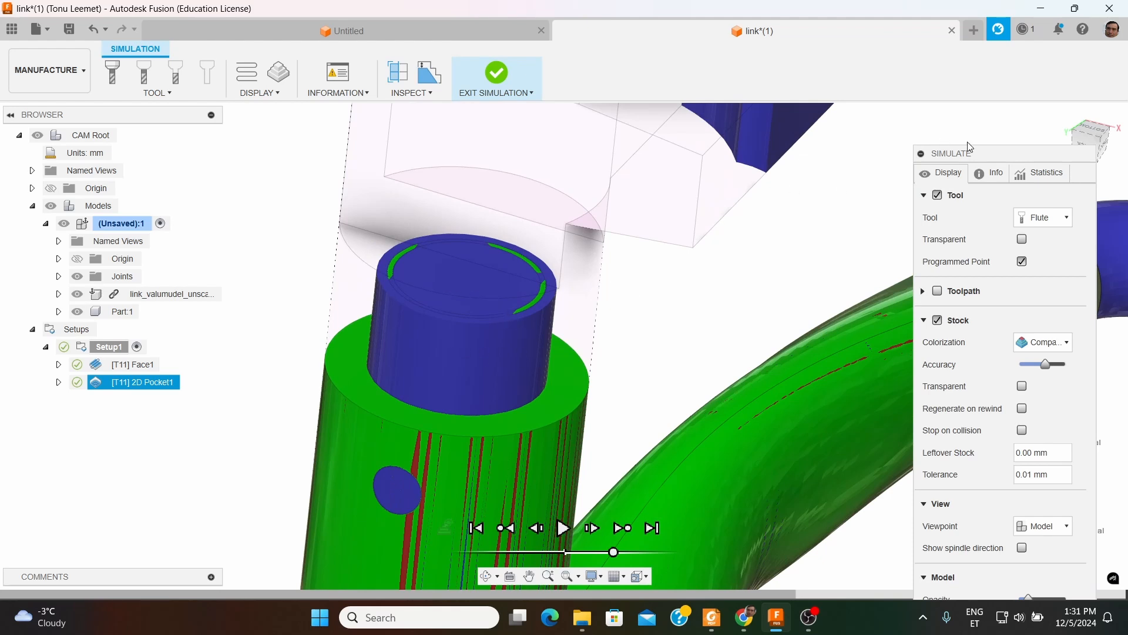
left_click_drag(981, 151, 881, 52)
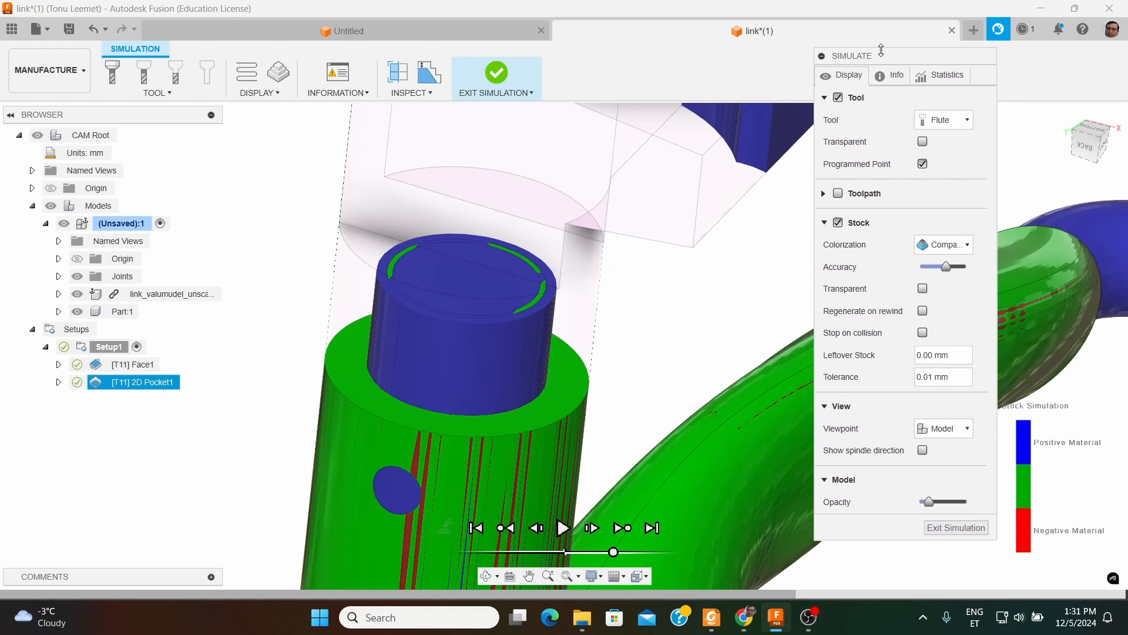
left_click(956, 528)
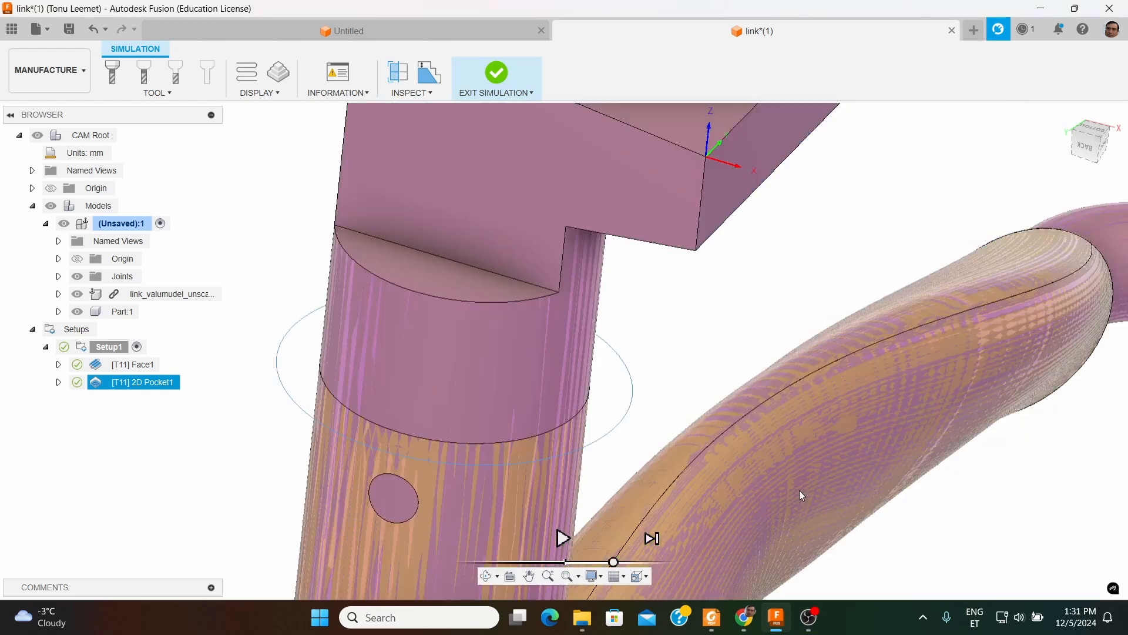
Try enabling Finishing Passes for the 2D Pocket with one pass and a 1.6 mm stepover, and regenerate the toolpath
right_click(159, 387)
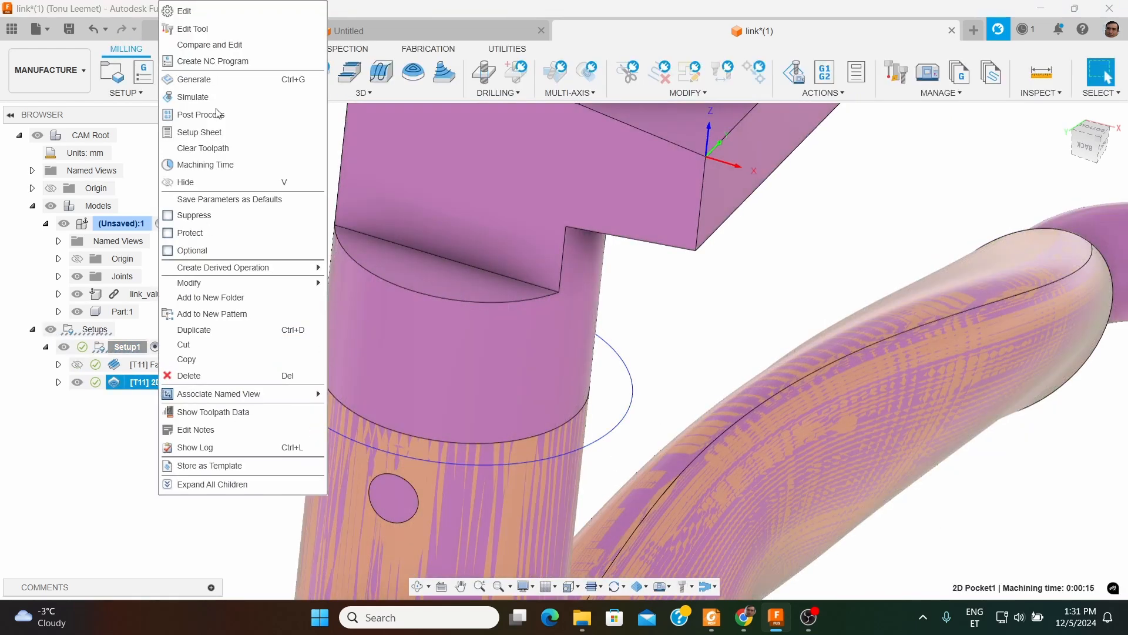
left_click(195, 12)
left_click(710, 62)
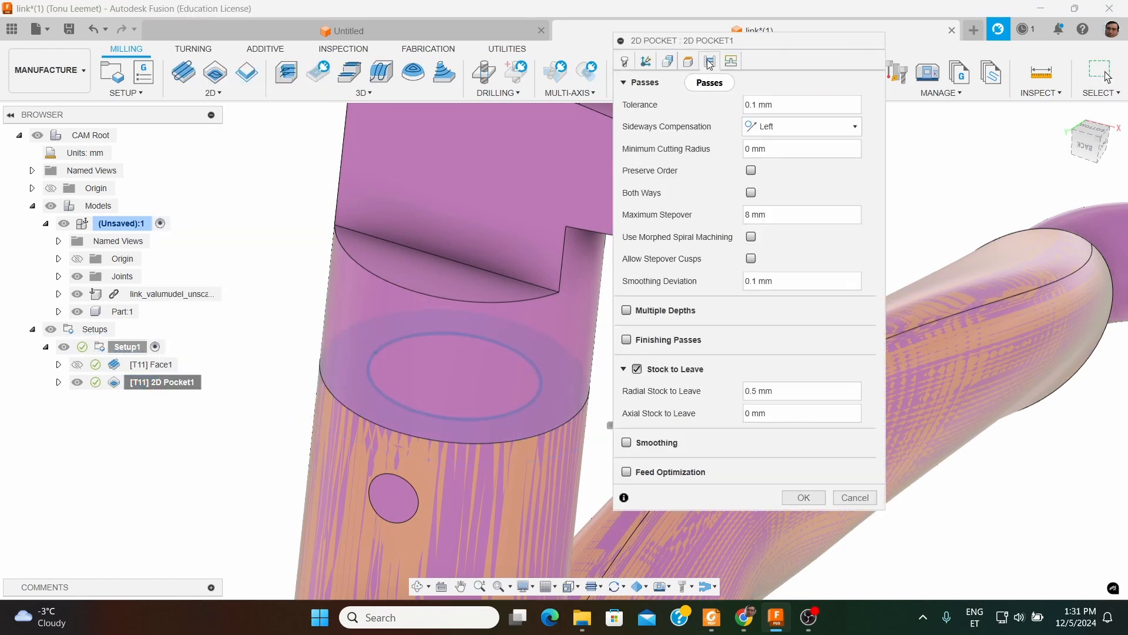
left_click(627, 340)
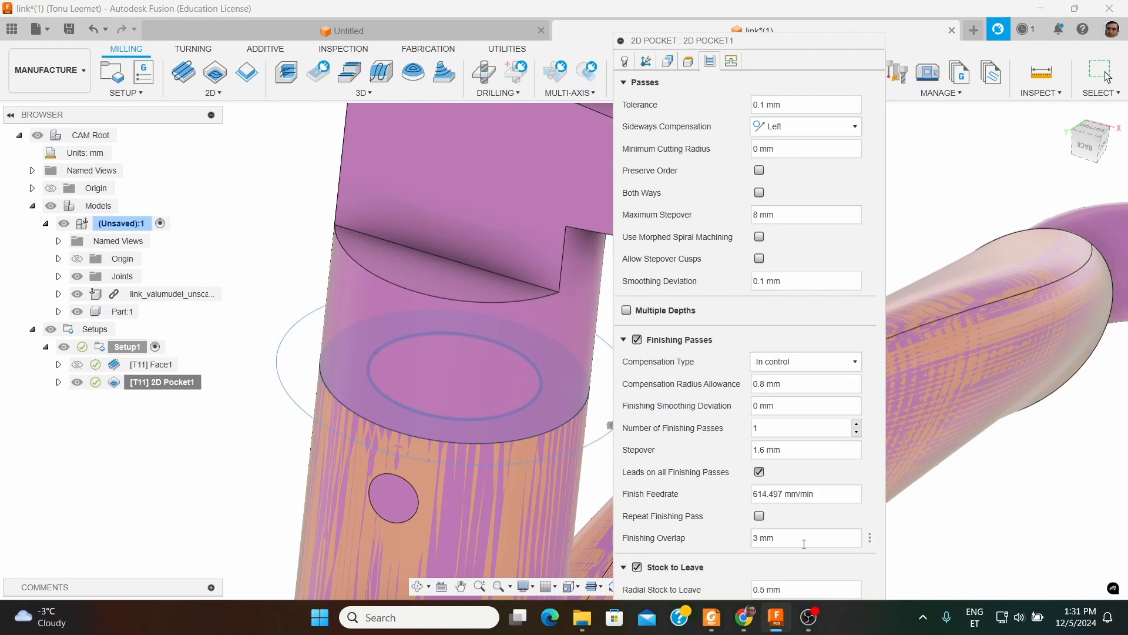
key("Return")
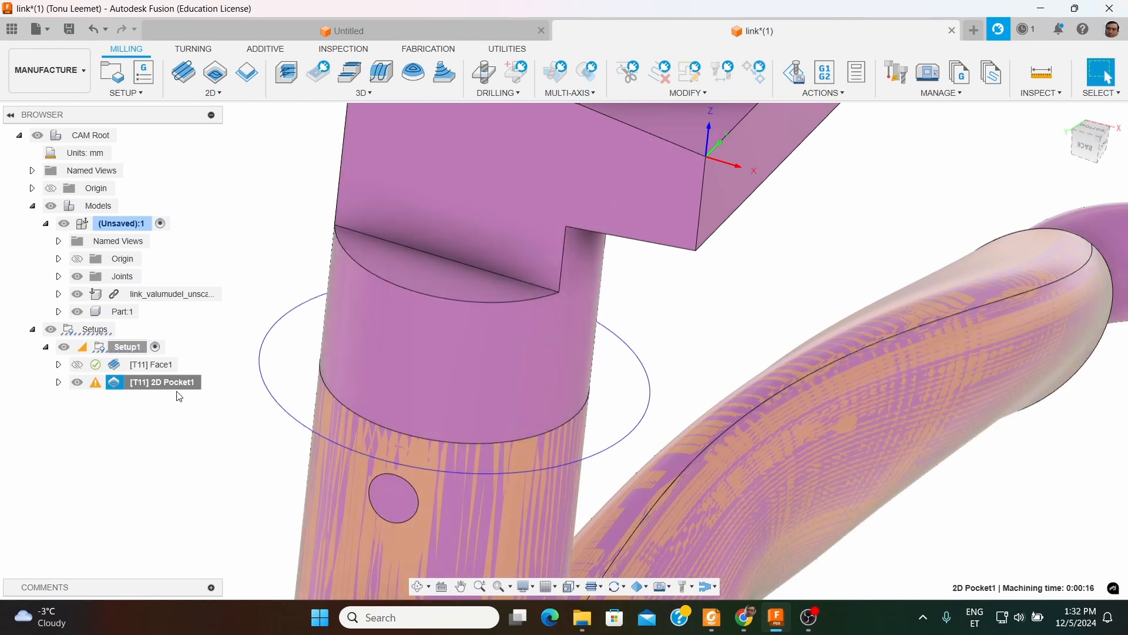
Turn off Finishing Passes for the 2D Pocket again and regenerate the toolpath
mouse_move(95, 387)
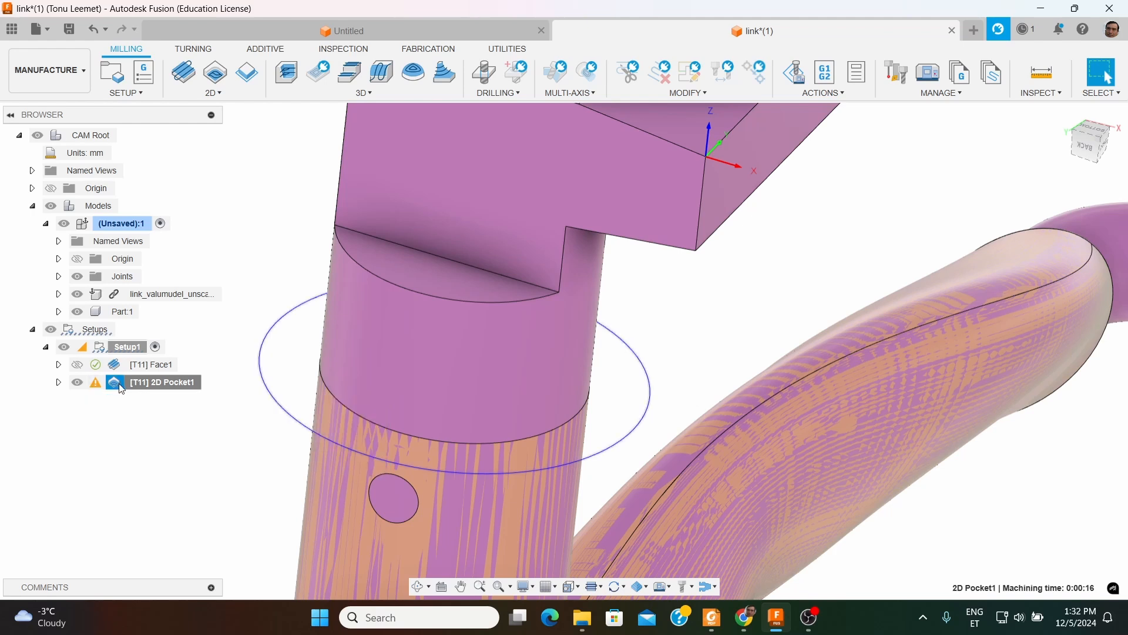
right_click(141, 382)
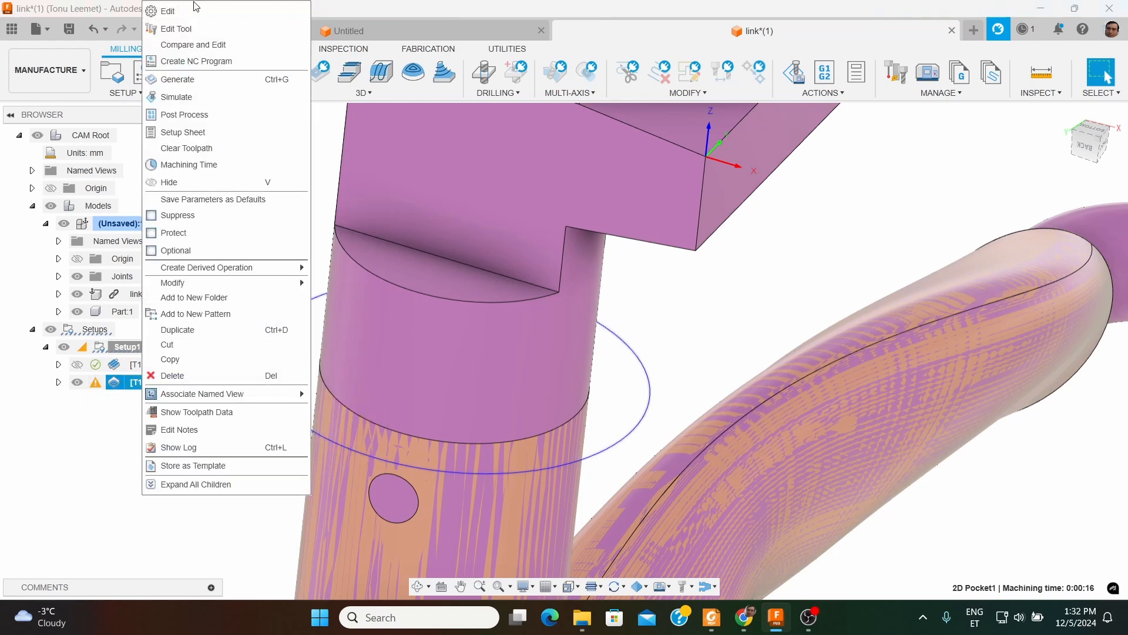
left_click(168, 11)
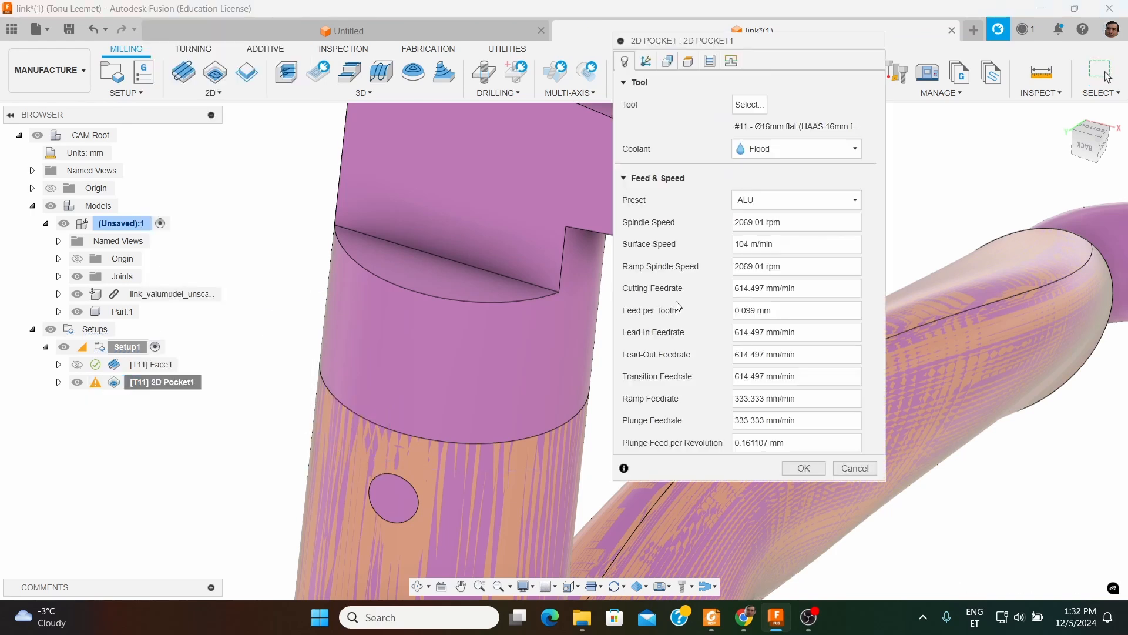
left_click(708, 61)
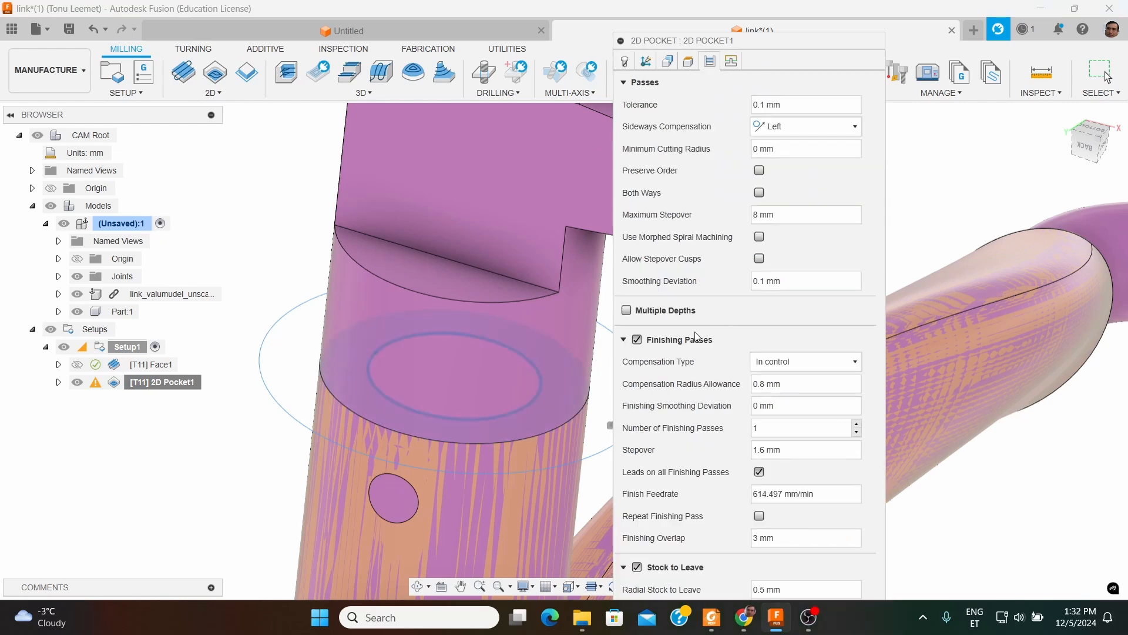
left_click(637, 340)
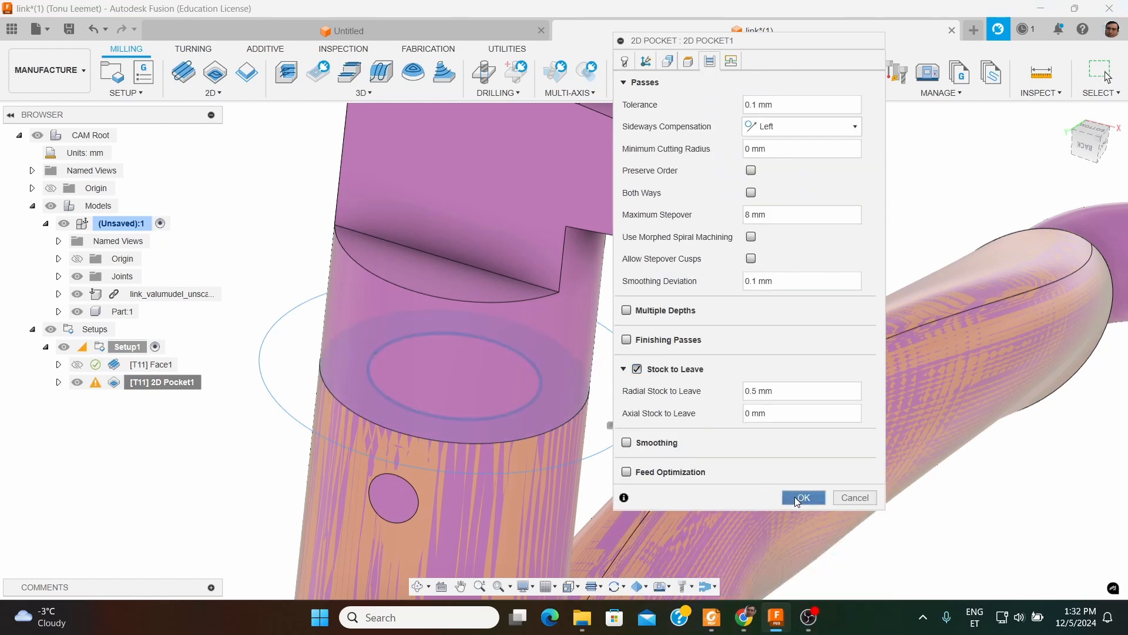
left_click(797, 497)
Create a 2D Contour as a derived operation from the 2D Pocket, keeping the 16 mm flat tool and the inherited settings
right_click(173, 385)
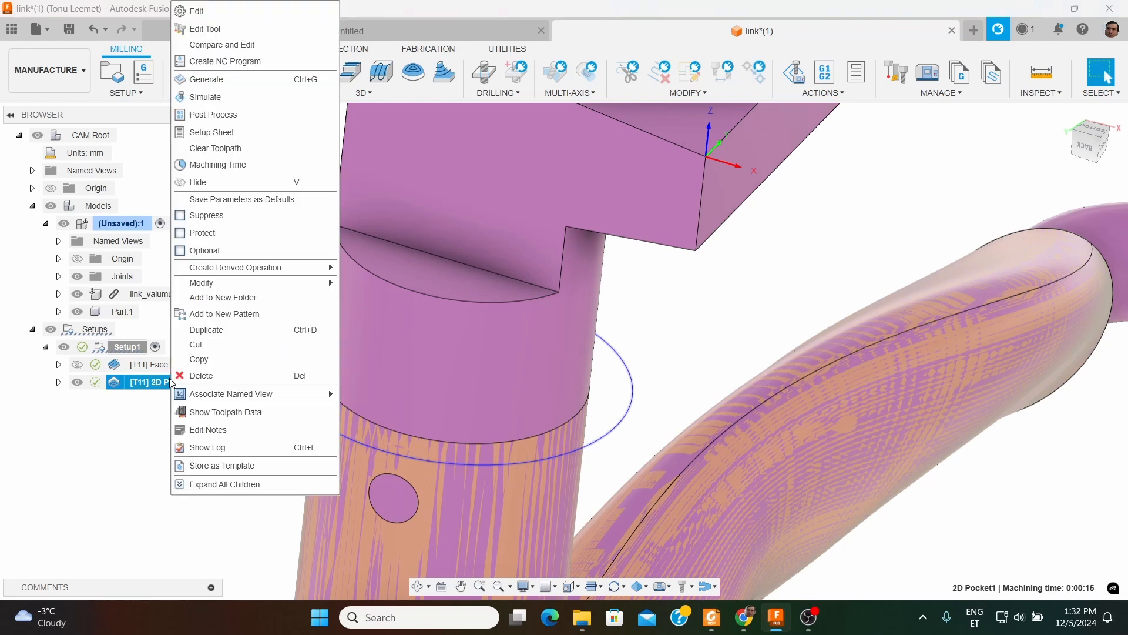
mouse_move(307, 268)
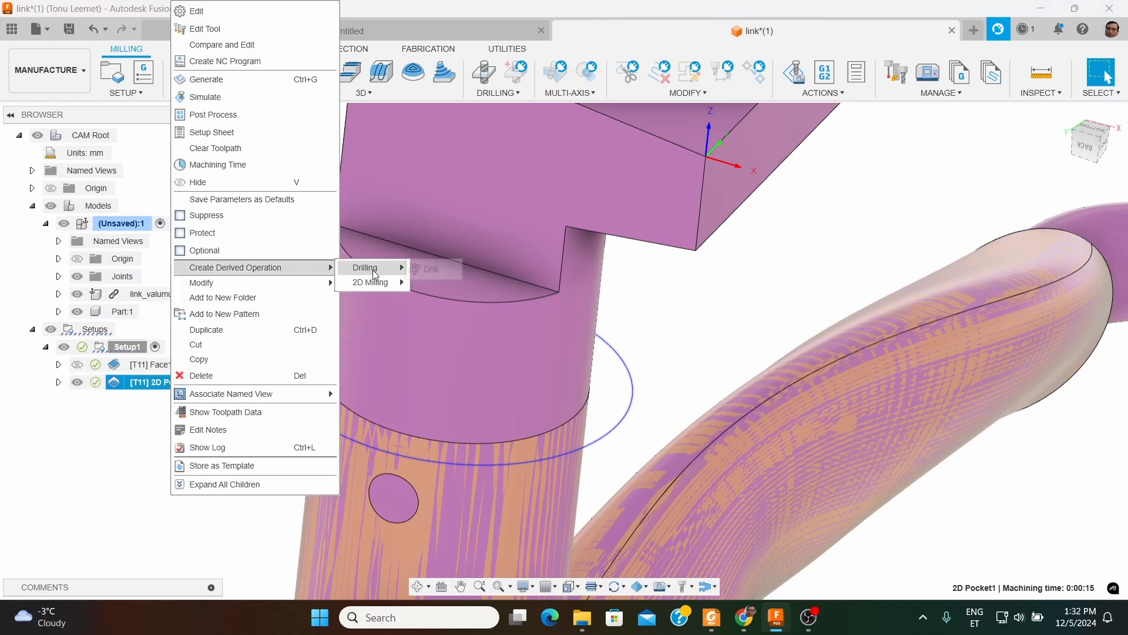
mouse_move(396, 287)
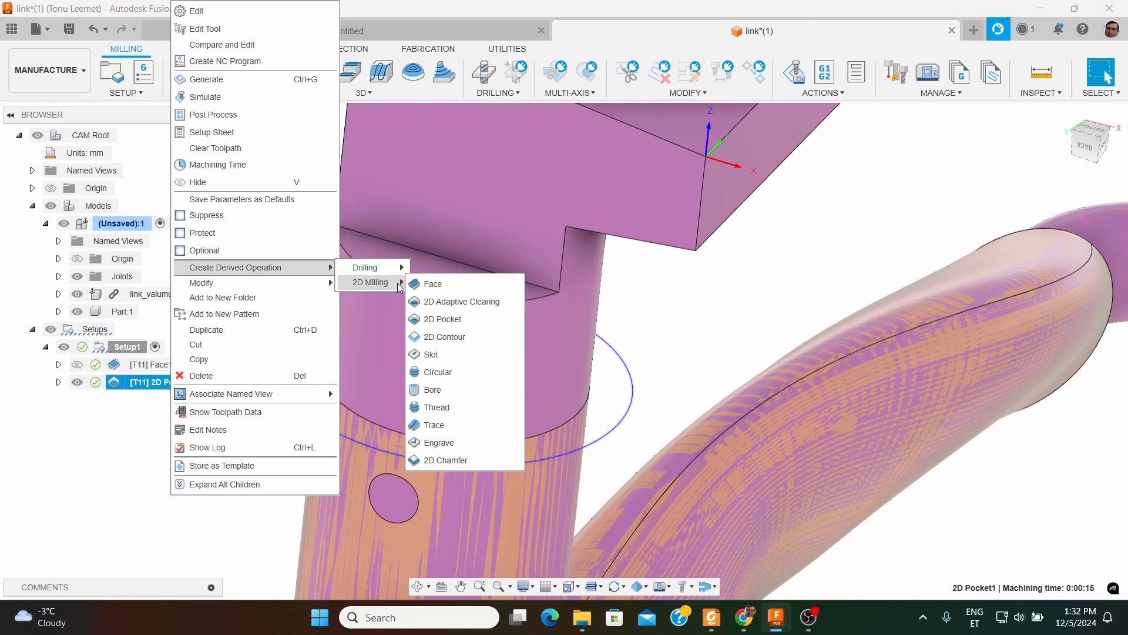
left_click(448, 337)
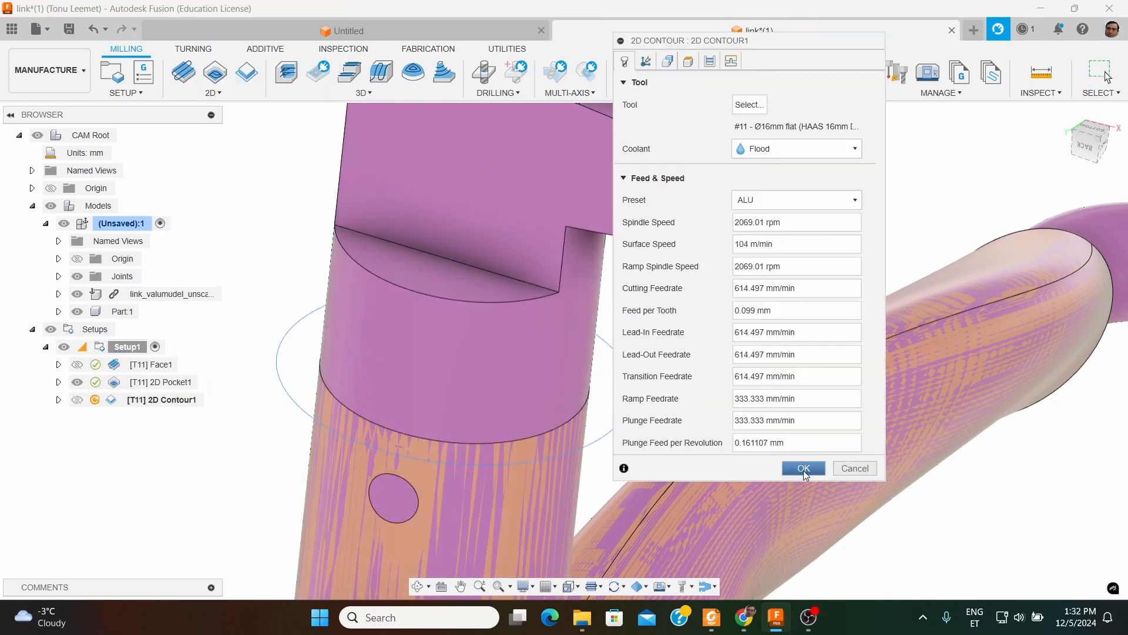
left_click(804, 470)
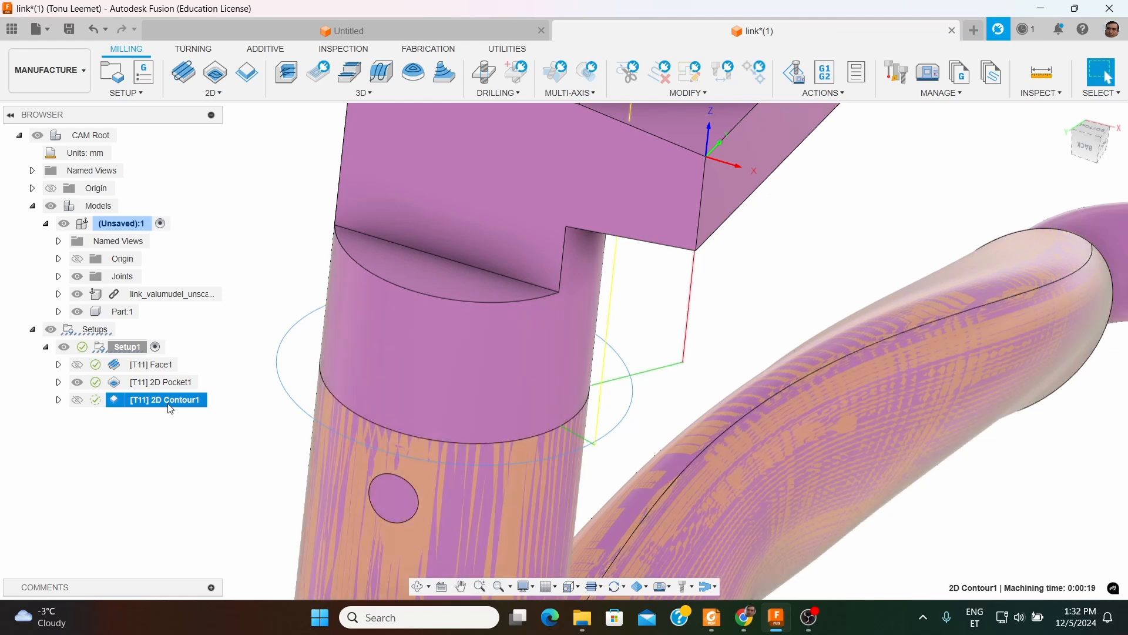
Review the 2D Contour's passes settings and Compensation Type options, keeping In control compensation
right_click(170, 409)
left_click(235, 12)
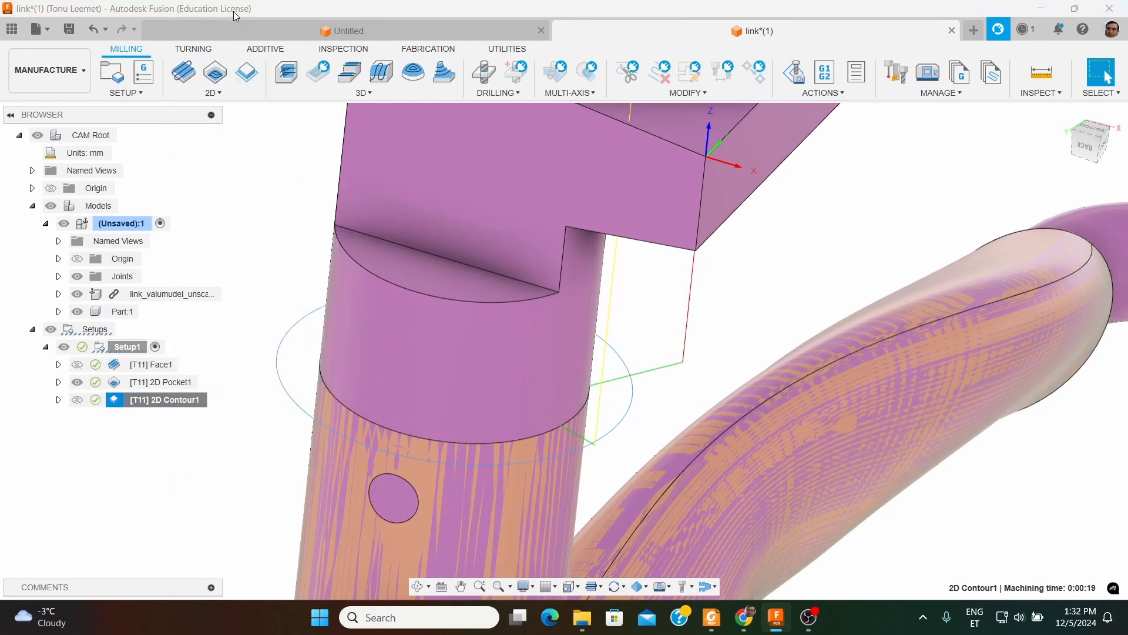
left_click(710, 60)
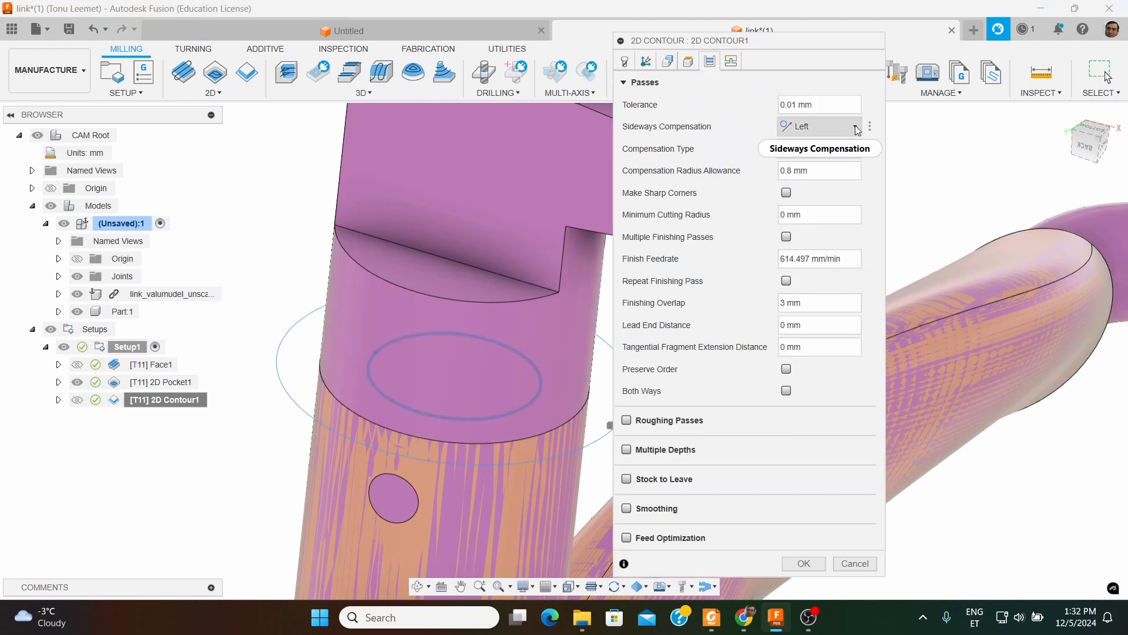
left_click(817, 150)
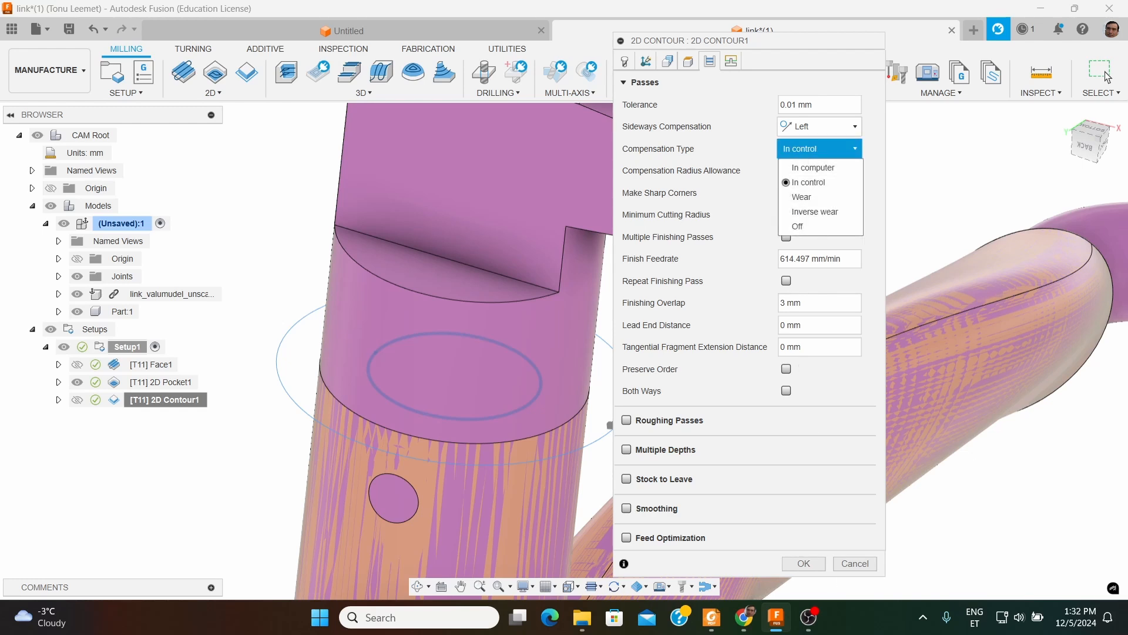
left_click(805, 563)
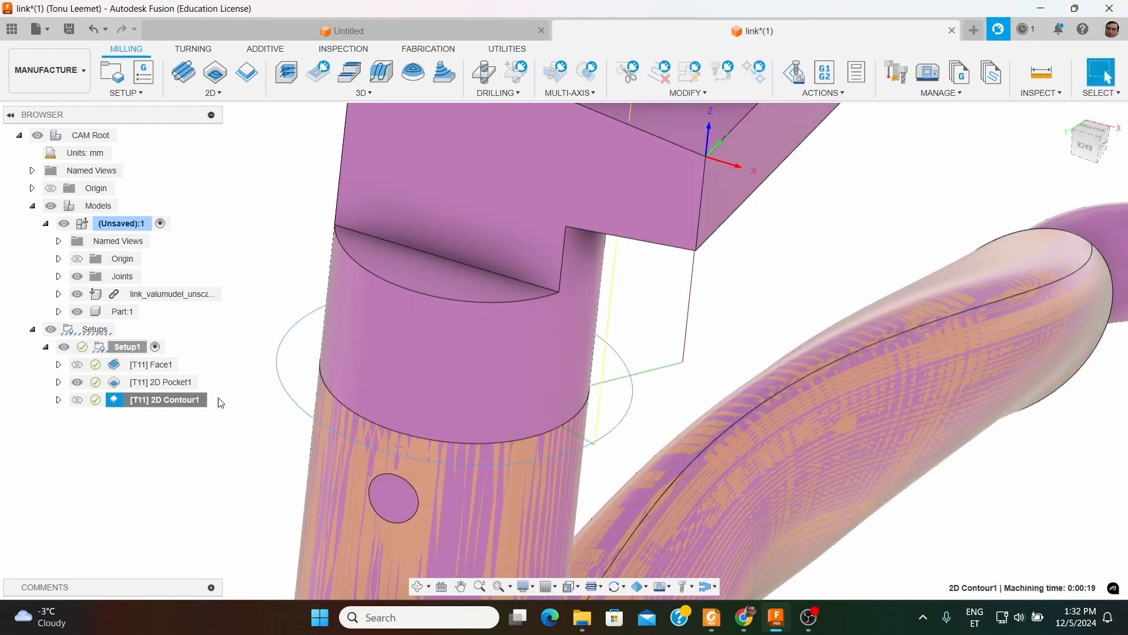
Simulate Setup1 with the added 2D Contour and run the playback to the end of the last operation
right_click(129, 349)
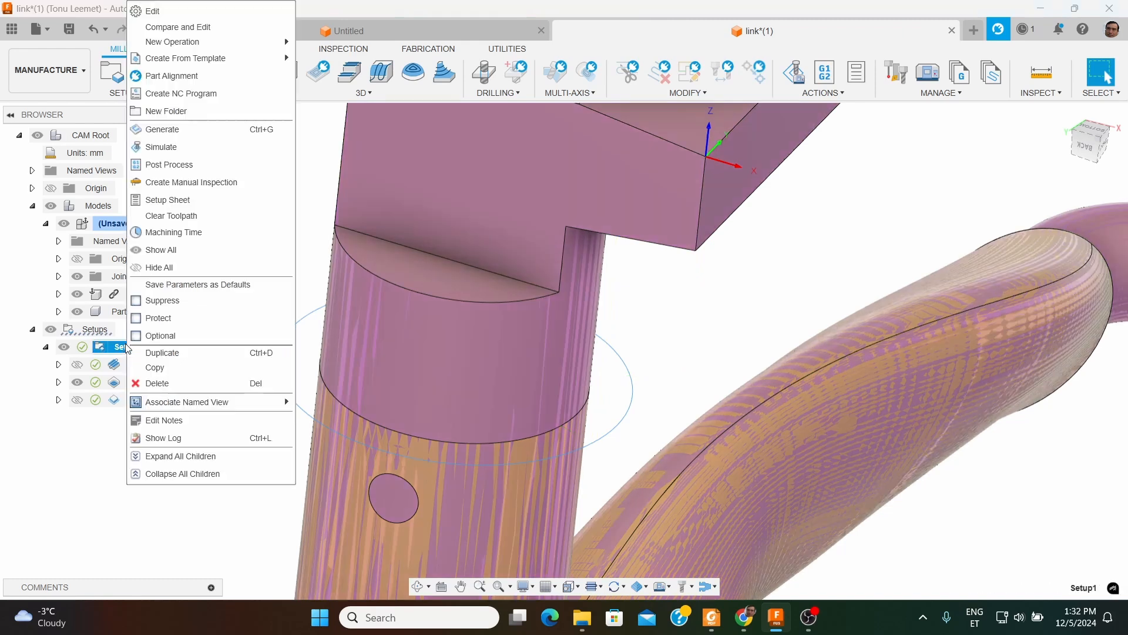
left_click(167, 159)
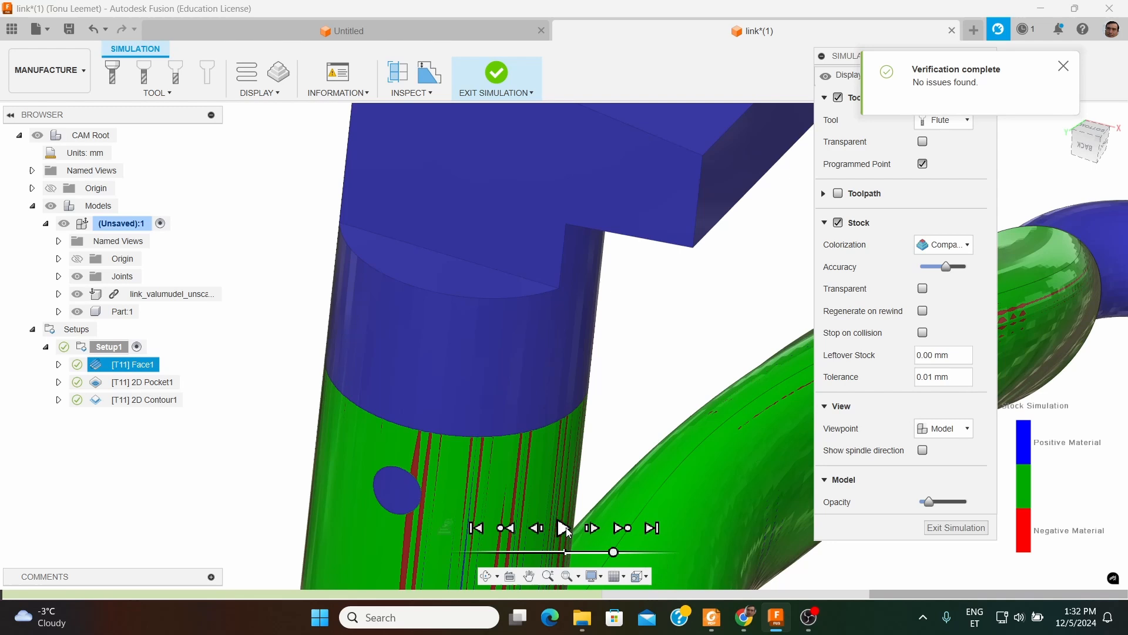
left_click(565, 527)
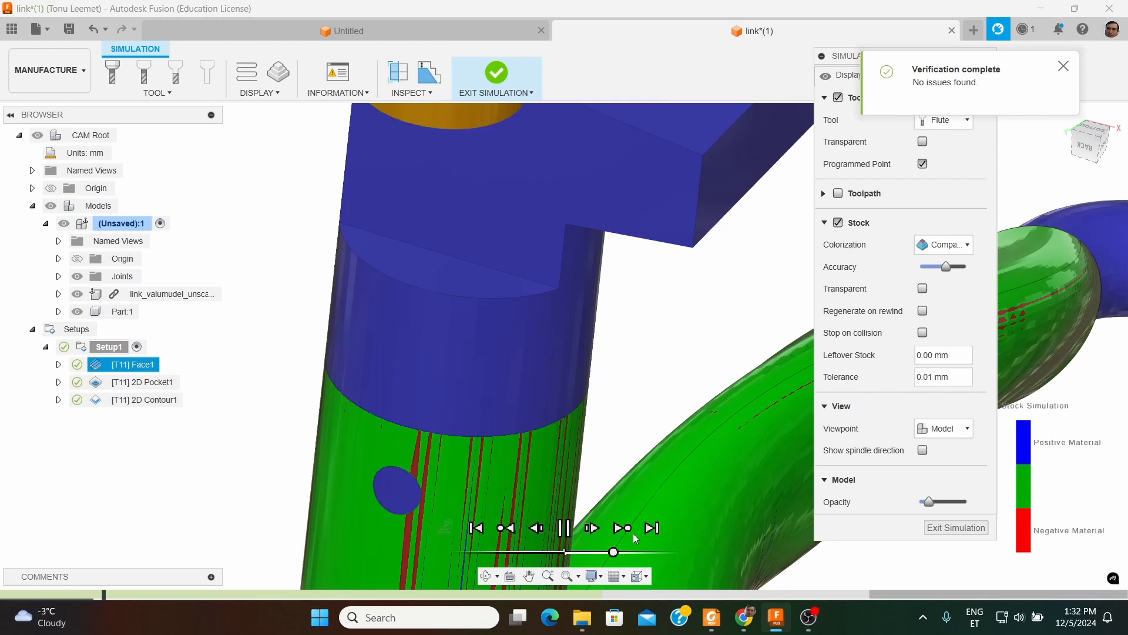
left_click(652, 527)
Examine the finished boss's side wall and top up close for remaining material in the stock comparison
middle_click_drag(577, 341, 546, 311, "shift")
scroll(356, 295, "down", 2)
scroll(489, 378, "up", 2)
scroll(570, 429, "up", 2)
middle_click_drag(549, 404, 589, 423, "shift")
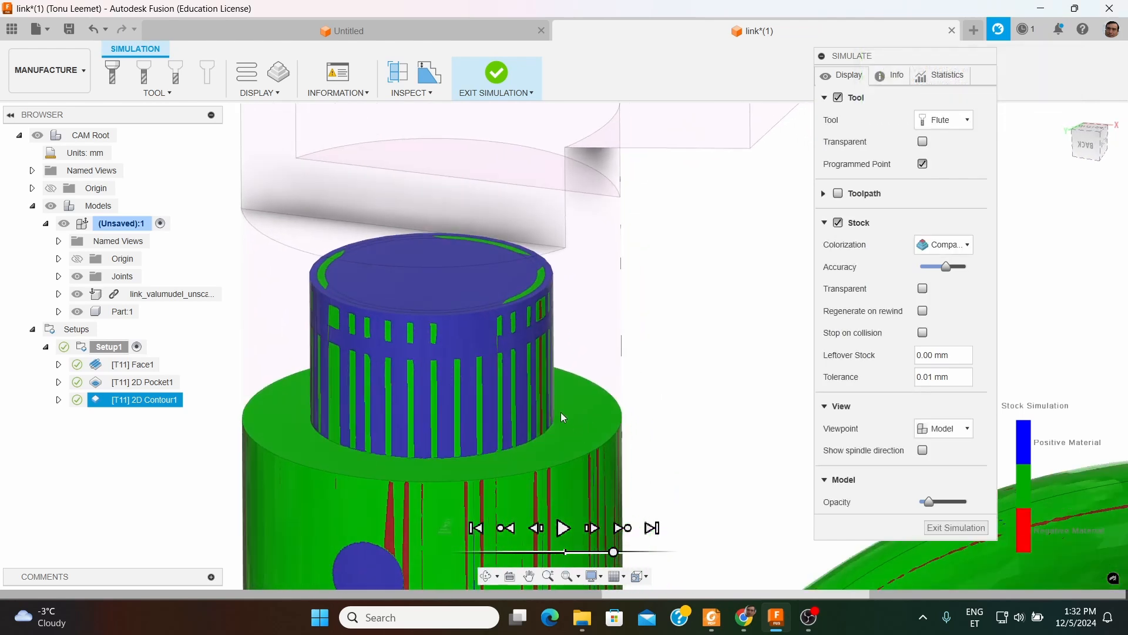
scroll(497, 382, "up", 3)
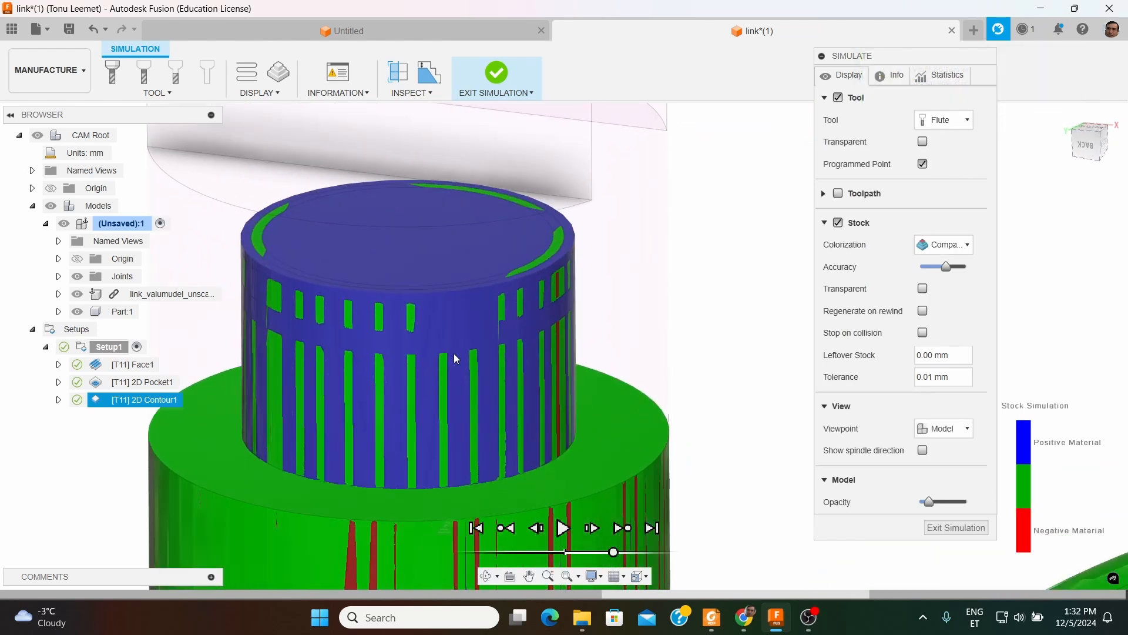
Increase the stock simulation accuracy and re-examine the boss's side wall in the stock comparison
scroll(311, 307, "up", 1)
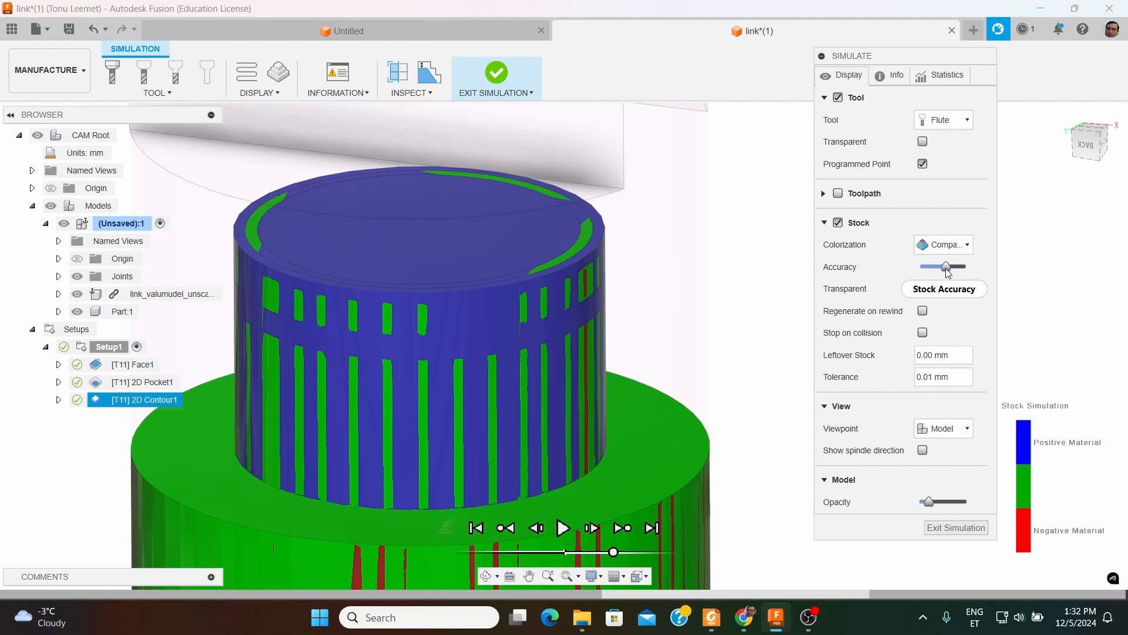
left_click_drag(950, 270, 953, 276)
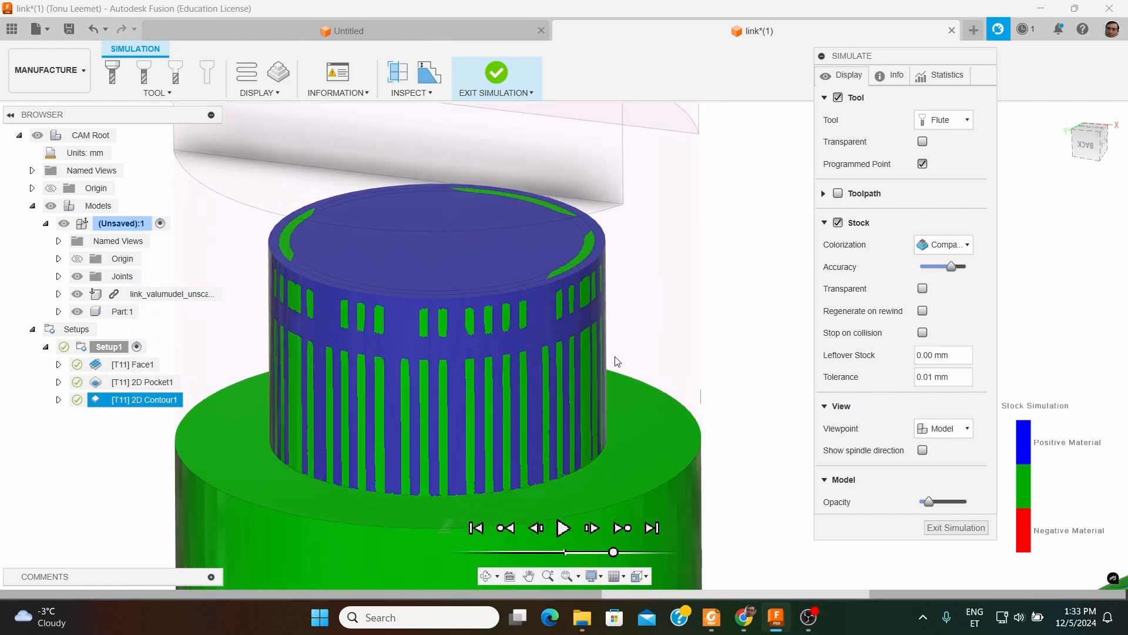
scroll(369, 240, "up", 2)
middle_click_drag(423, 300, 445, 292, "shift")
scroll(668, 228, "down", 2)
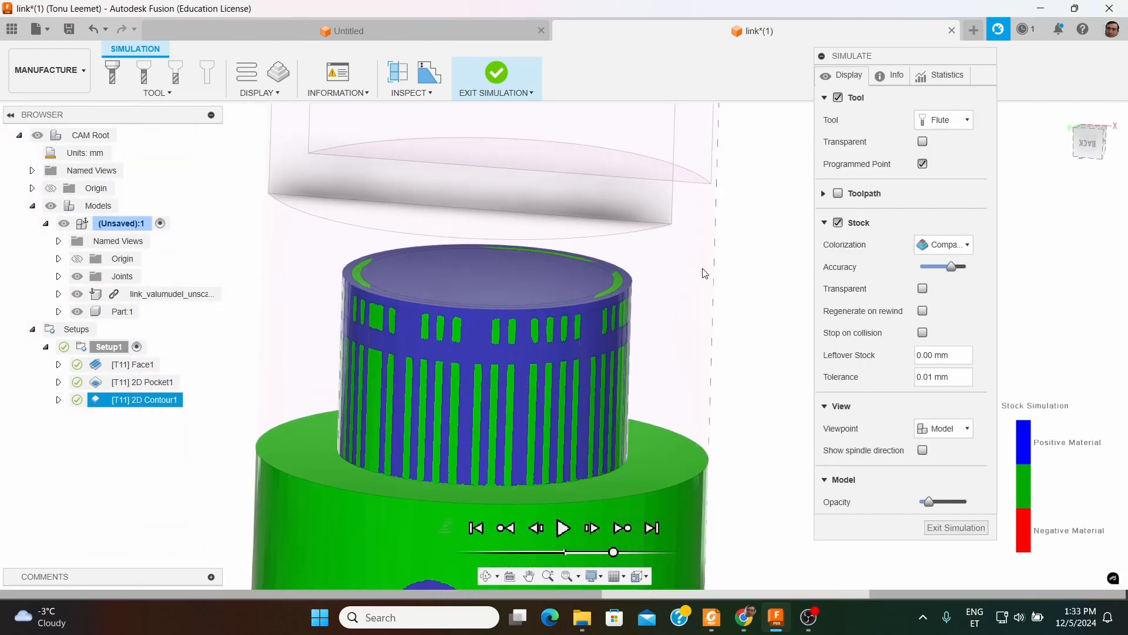
Hide the linked casting model, inspect the machined stock on the whole link without it, and exit the simulation
left_click(838, 223)
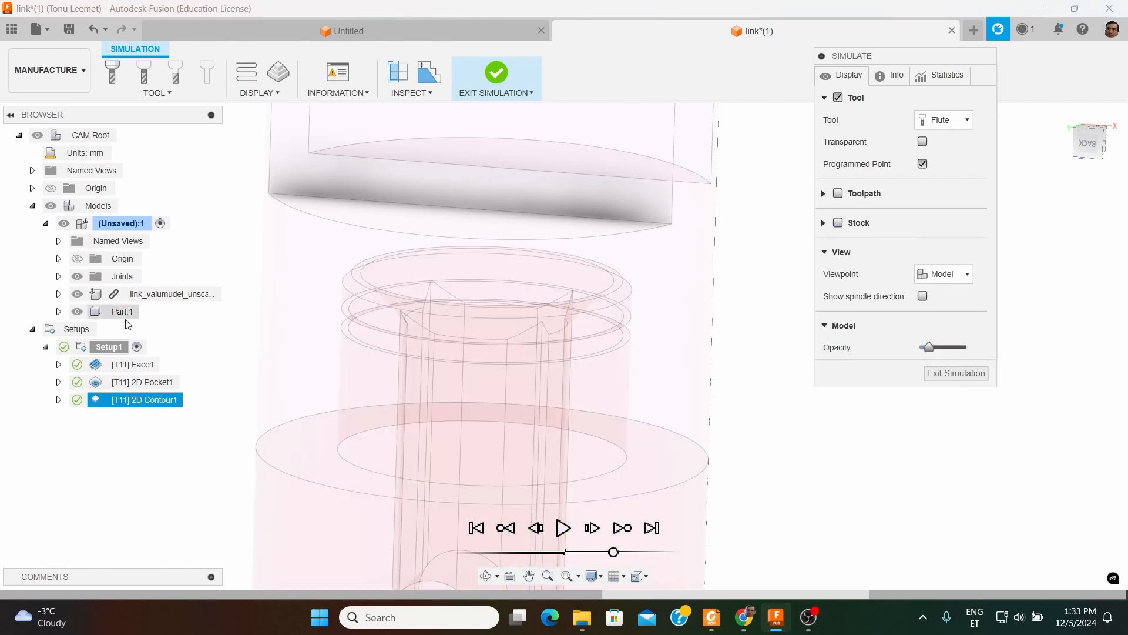
left_click(77, 294)
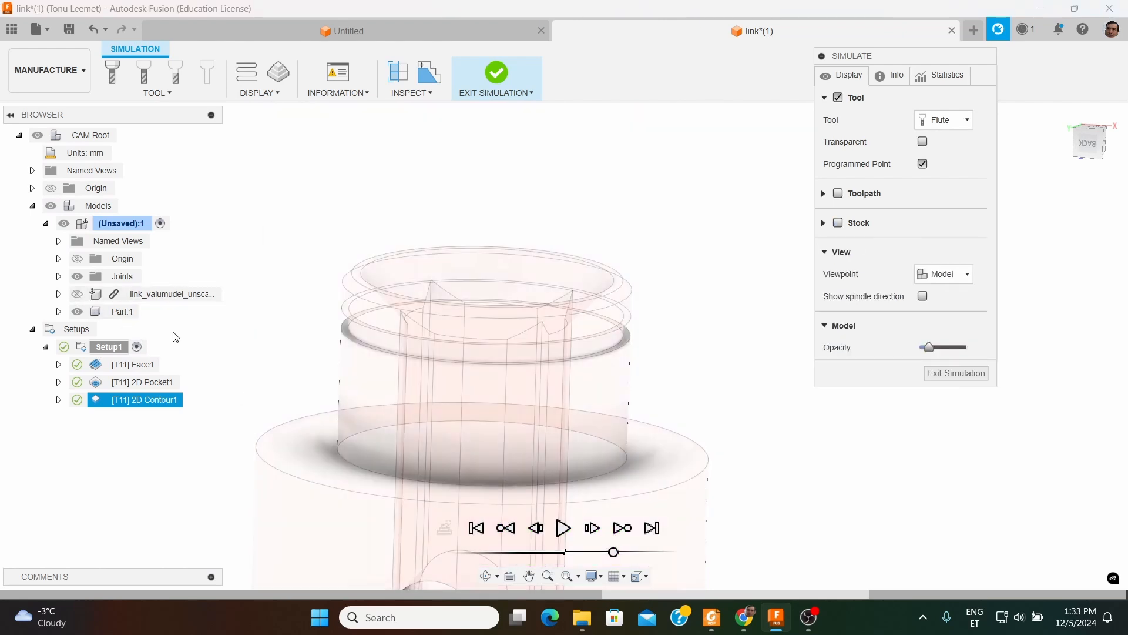
left_click(838, 222)
middle_click_drag(576, 360, 489, 348, "shift")
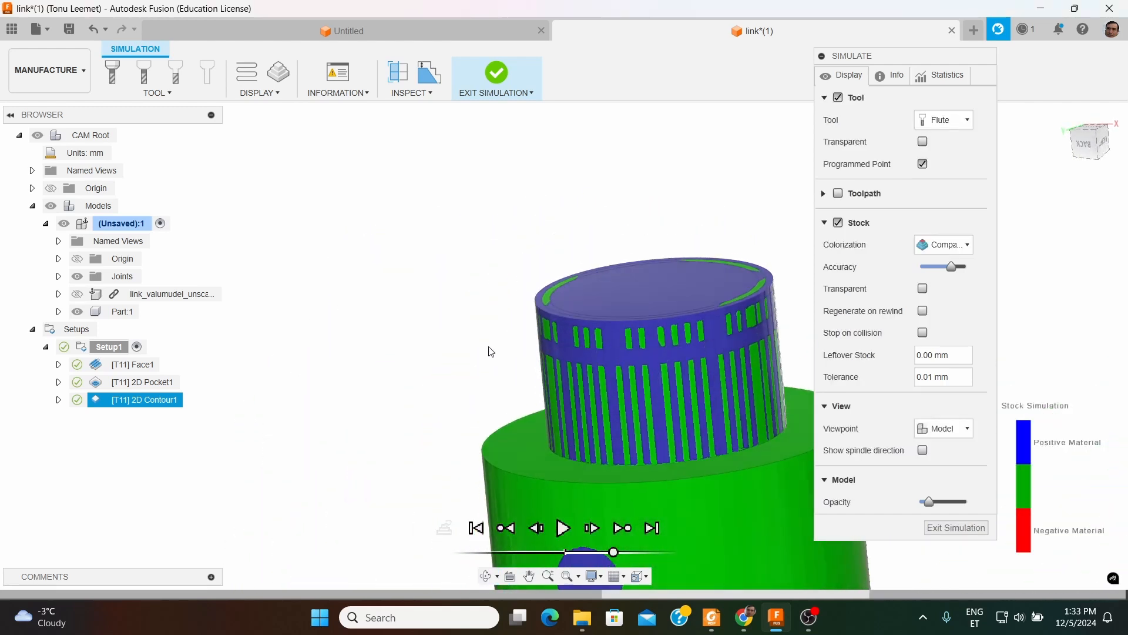
scroll(451, 400, "down", 3)
scroll(645, 310, "up", 2)
scroll(101, 521, "down", 5)
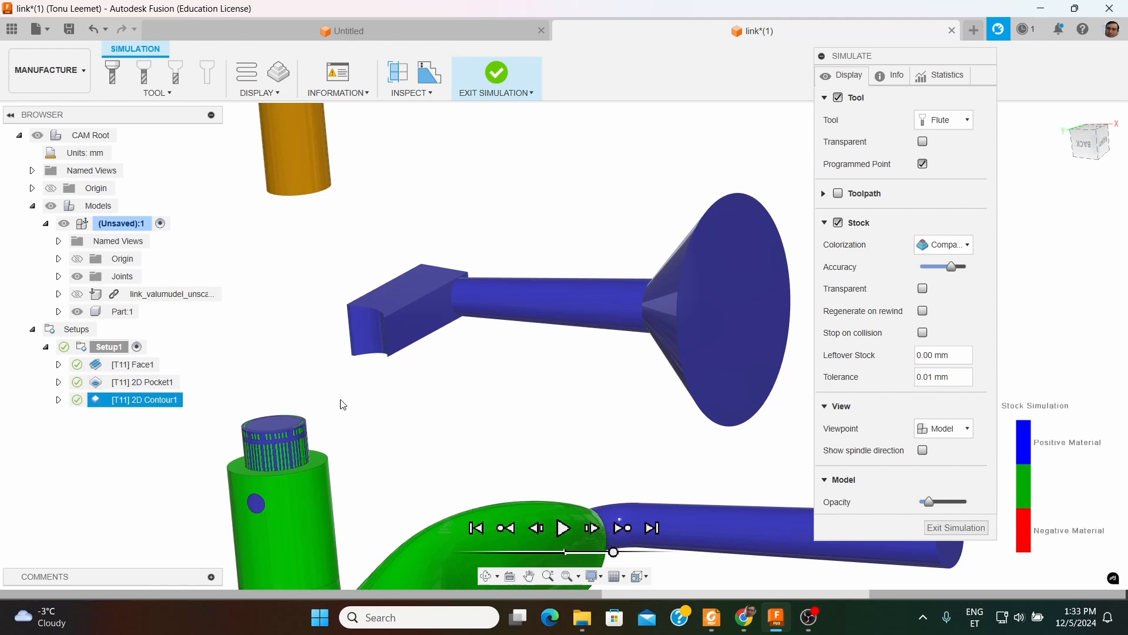
left_click(975, 527)
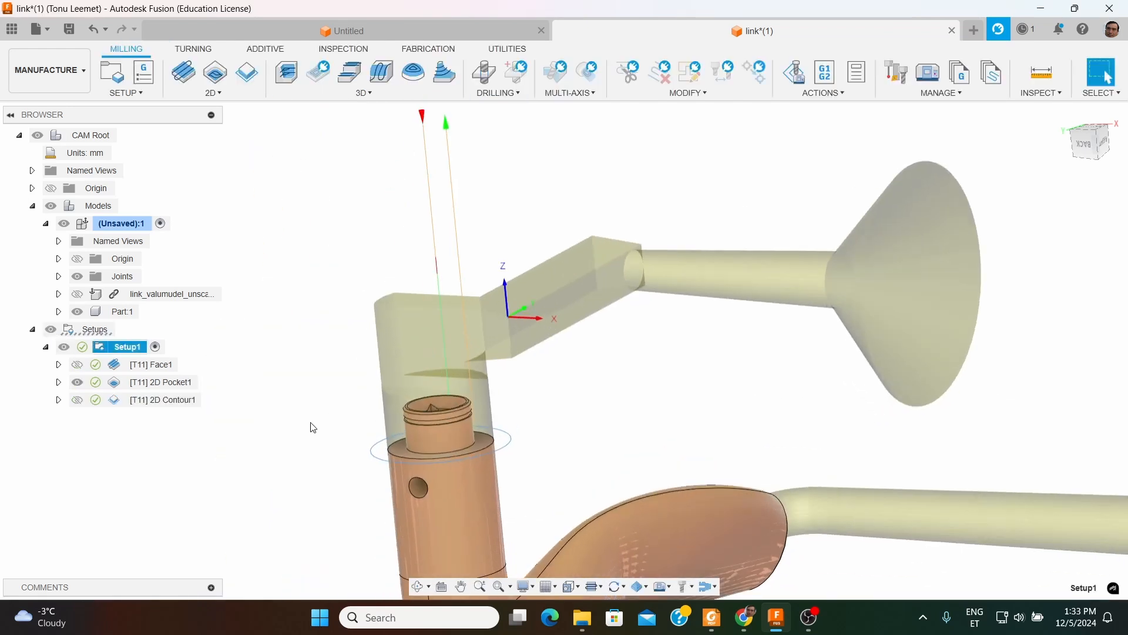
Measure the distance between the upper and lower side faces of the groove near the boss's top
scroll(311, 422, "up", 2)
left_click(296, 361)
scroll(470, 414, "up", 5)
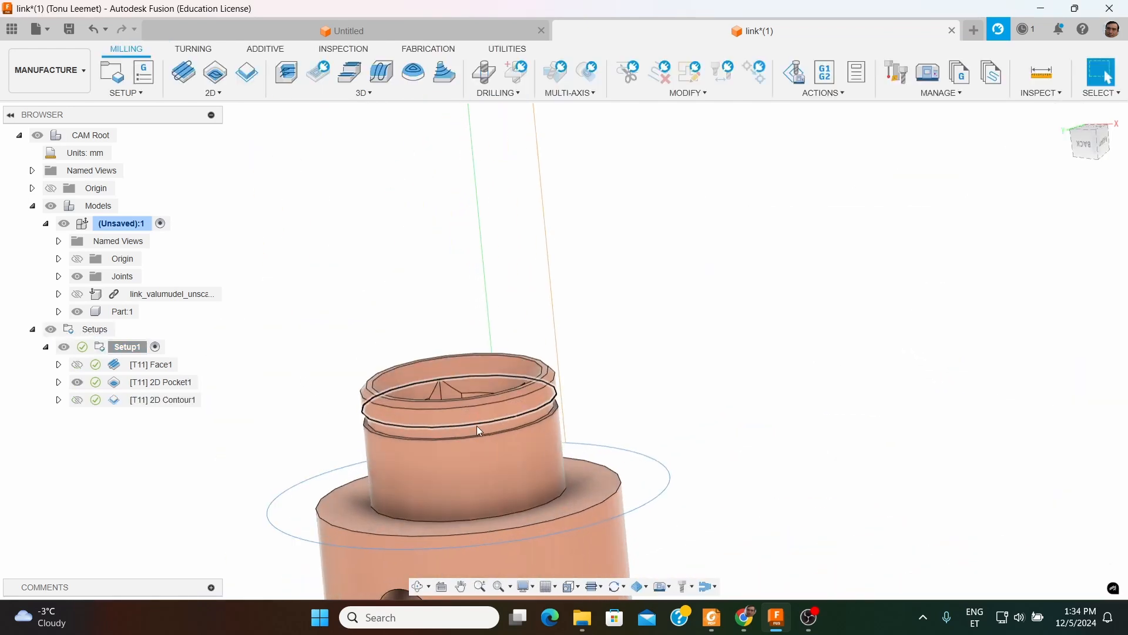
scroll(477, 426, "up", 4)
middle_click_drag(505, 432, 545, 410, "shift")
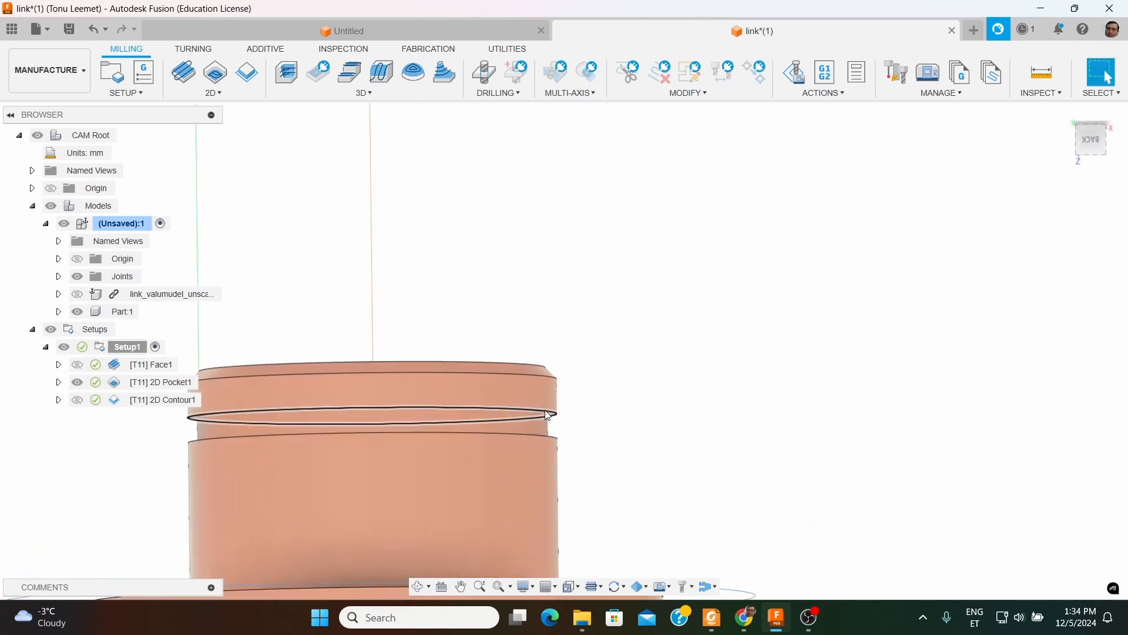
scroll(536, 415, "up", 5)
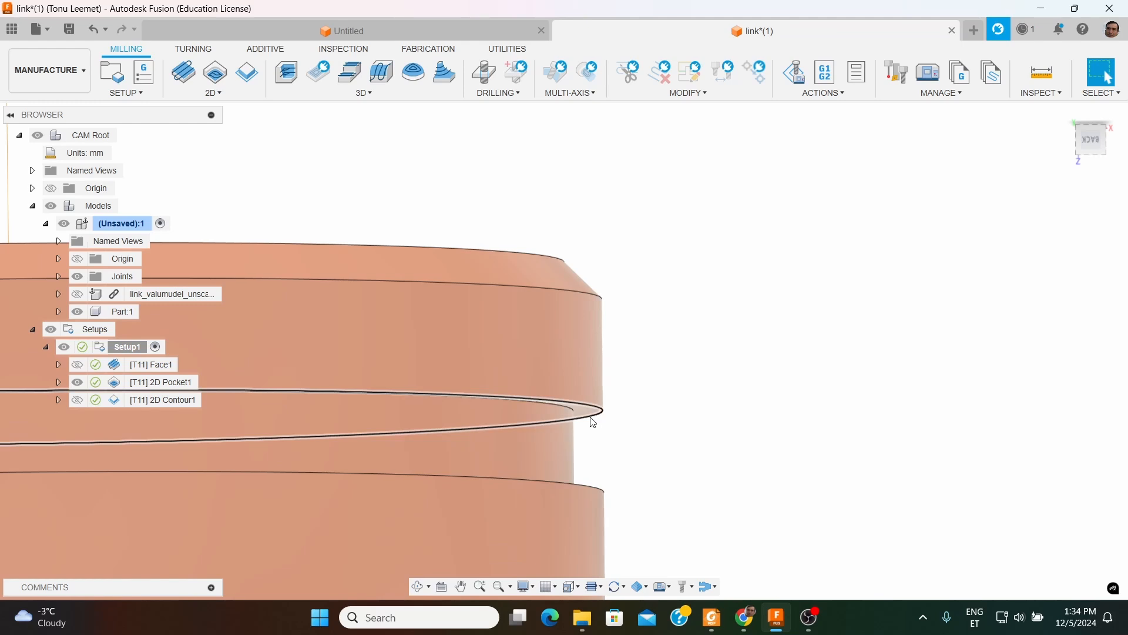
left_click(590, 415)
middle_click_drag(607, 416, 581, 422, "shift")
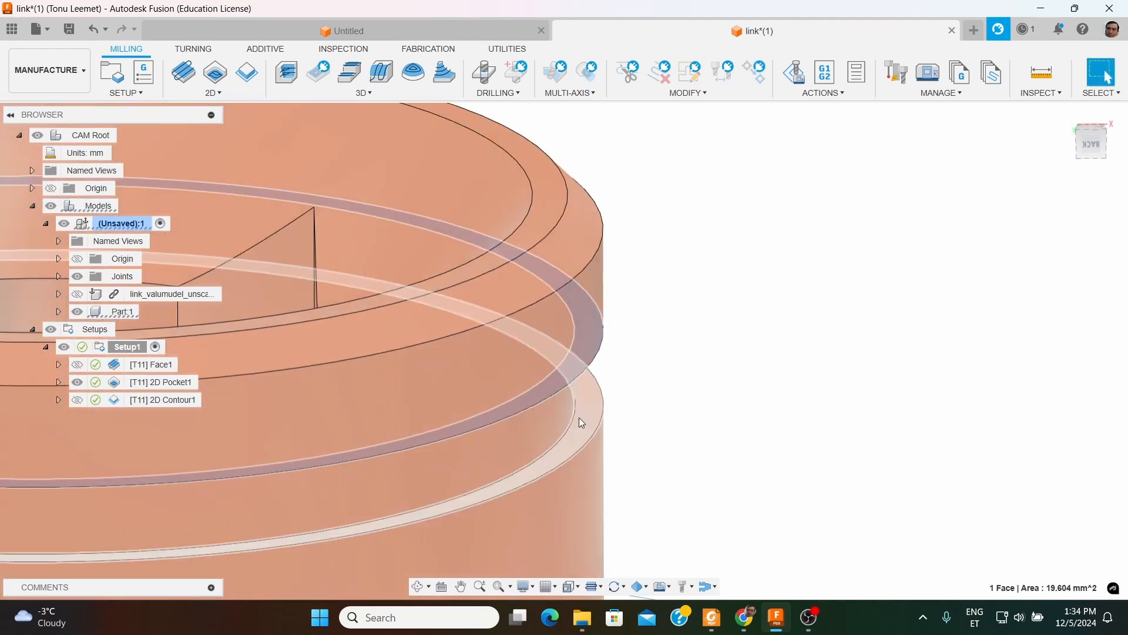
left_click(585, 417)
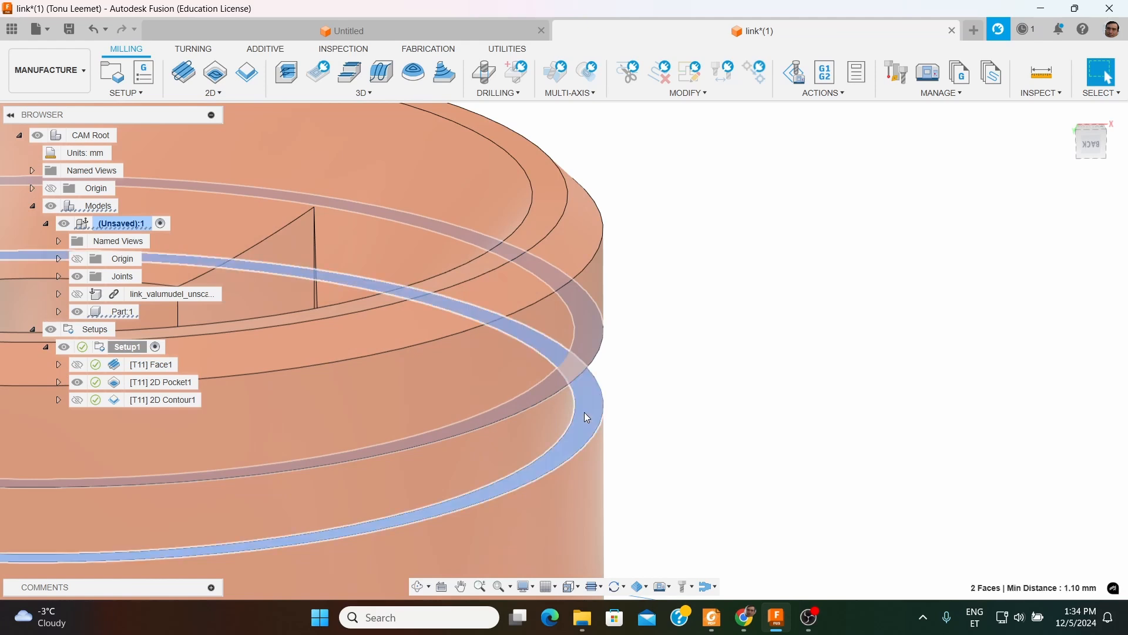
scroll(1020, 499, "down", 5)
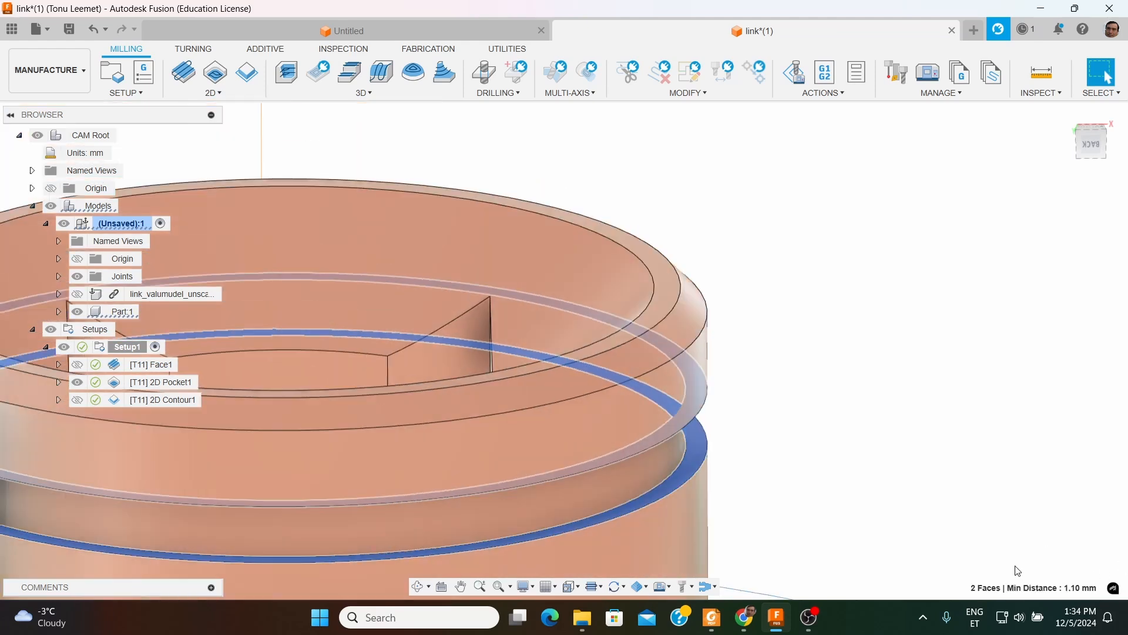
middle_click_drag(874, 489, 864, 464, "shift")
scroll(894, 453, "down", 8)
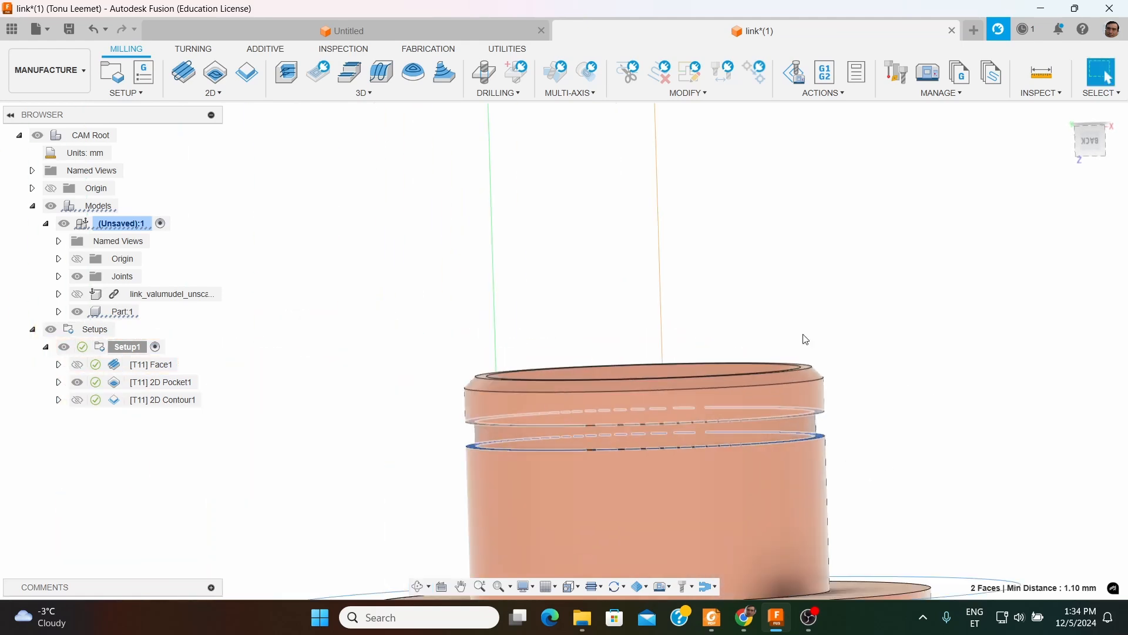
middle_click_drag(360, 341, 374, 355, "shift")
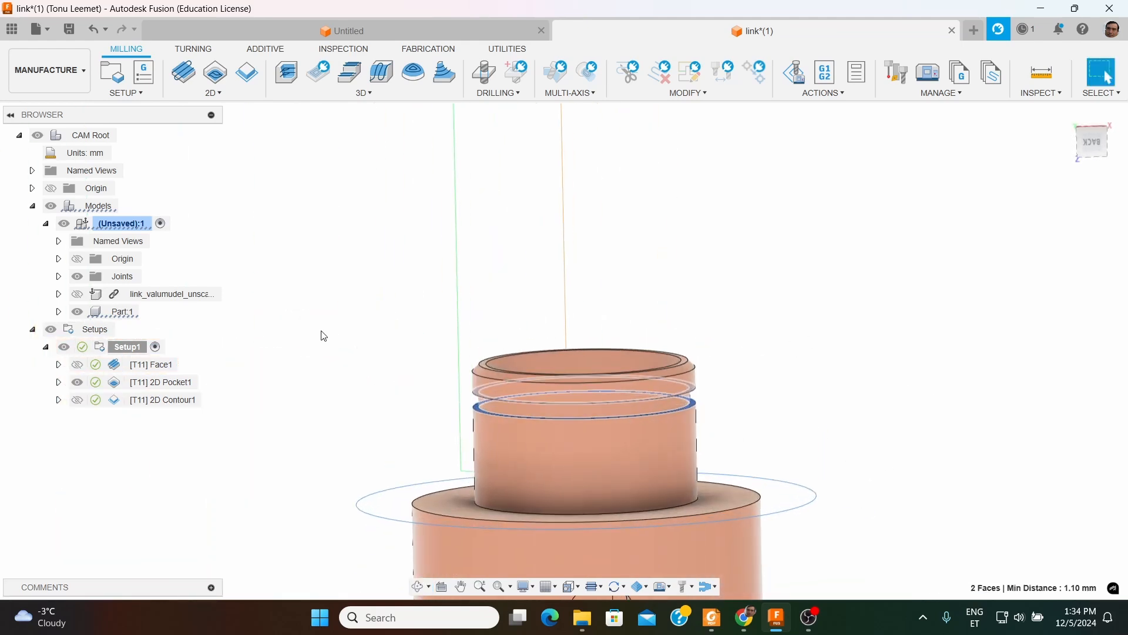
scroll(323, 336, "down", 2)
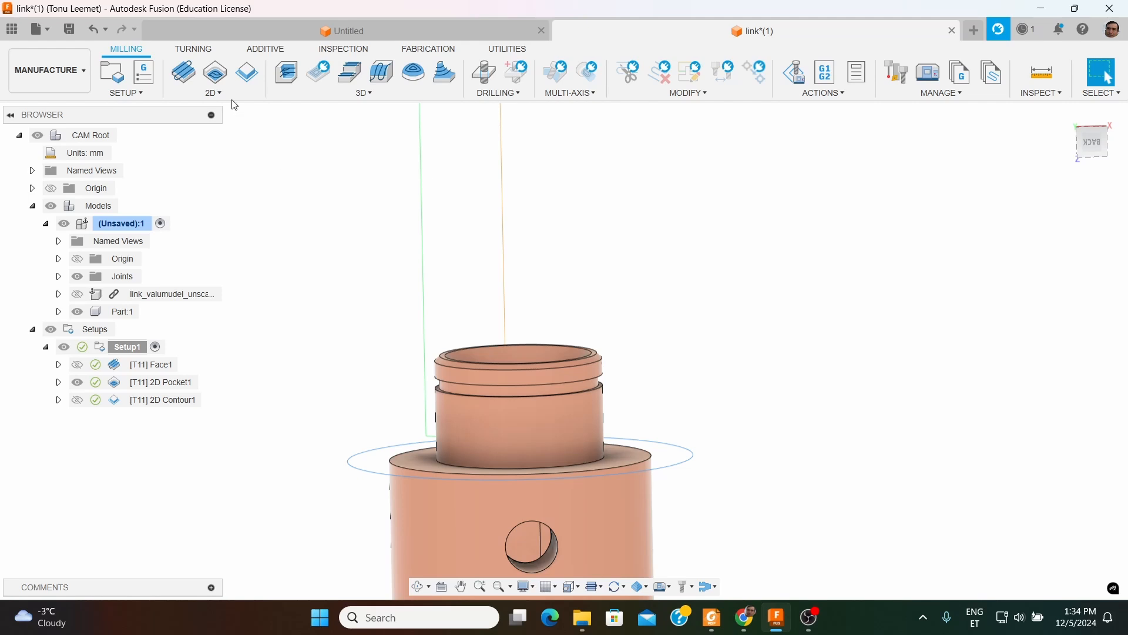
Duplicate the 2D Contour finishing operation in Setup1 and select the copy
right_click(174, 402)
left_click(217, 330)
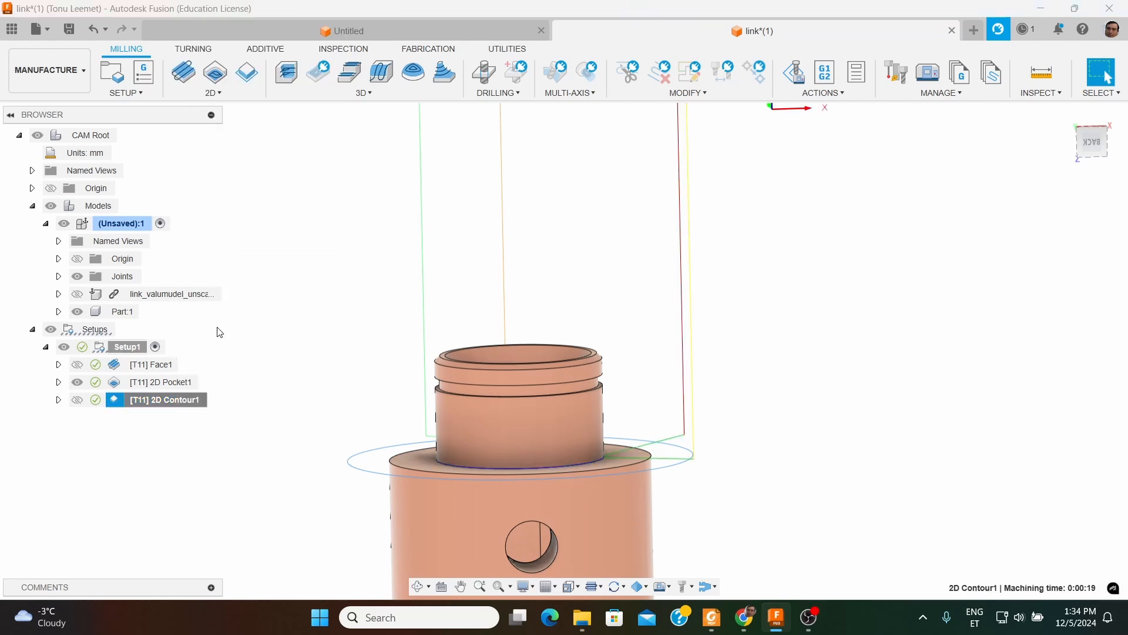
left_click(188, 419)
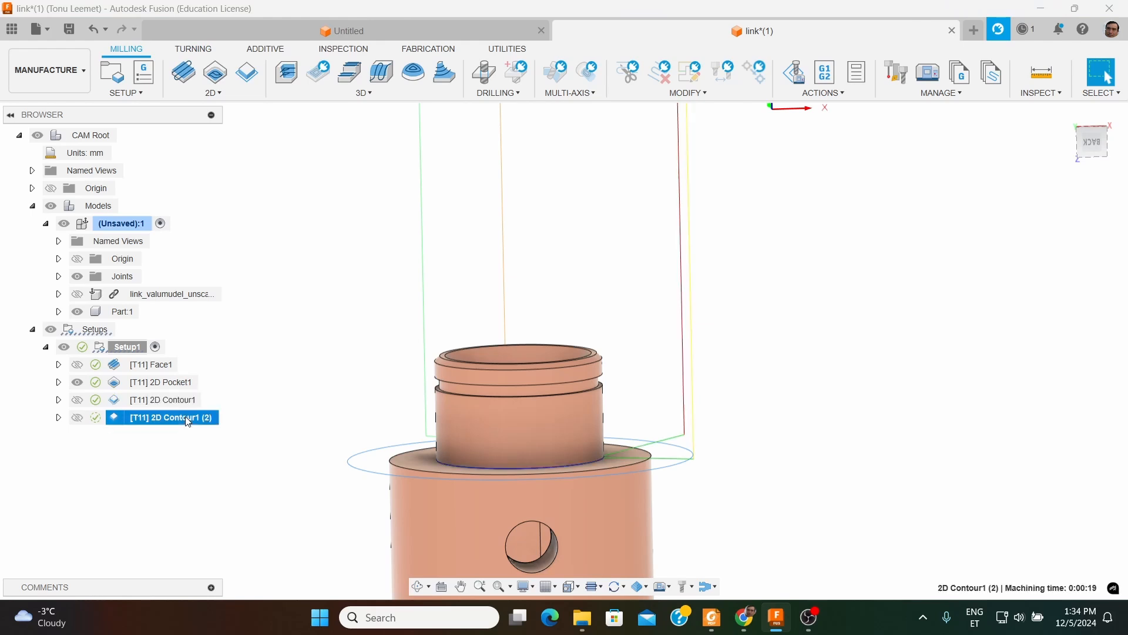
Edit the duplicated 2D Contour and assign the 8 mm slot mill with 1 mm flute length, filtering all libraries by slot mill
right_click(188, 421)
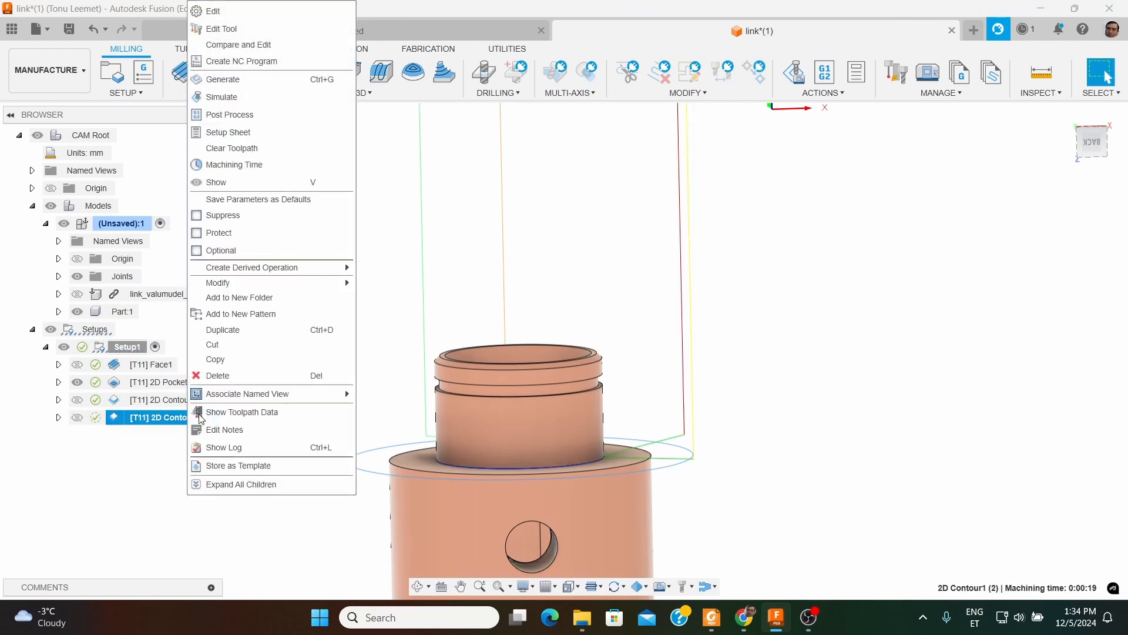
left_click(277, 11)
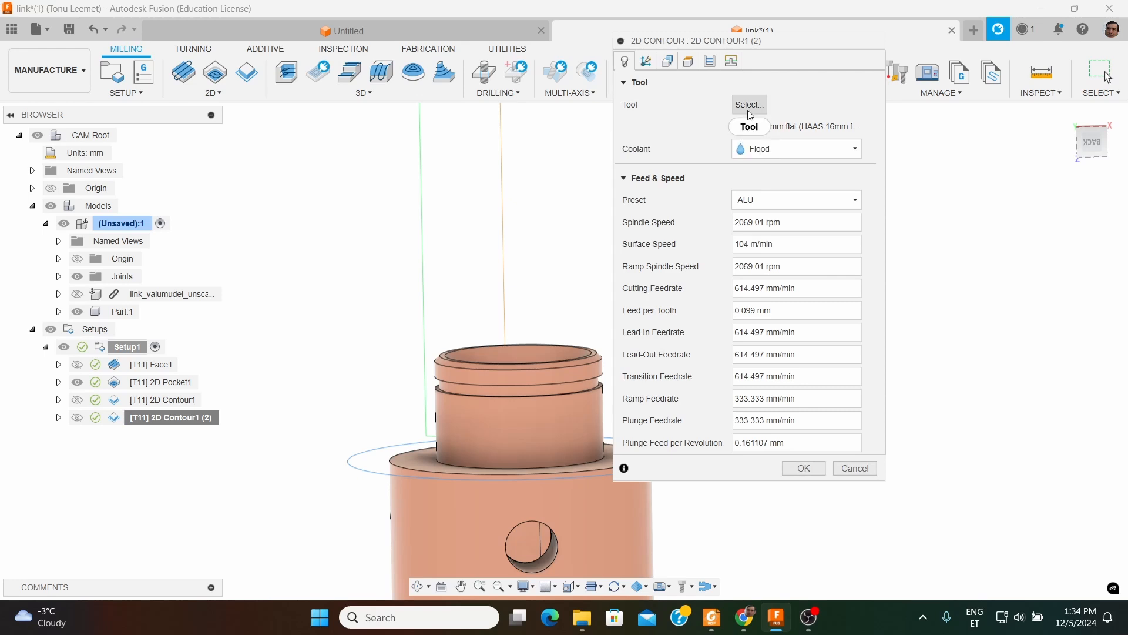
left_click(750, 106)
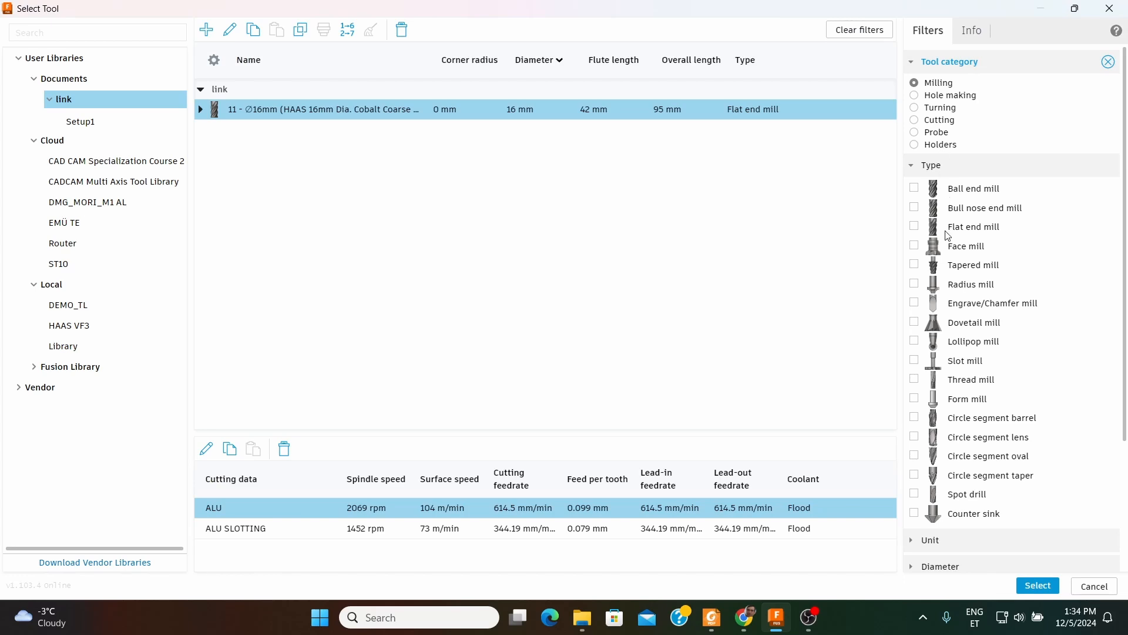
left_click(915, 362)
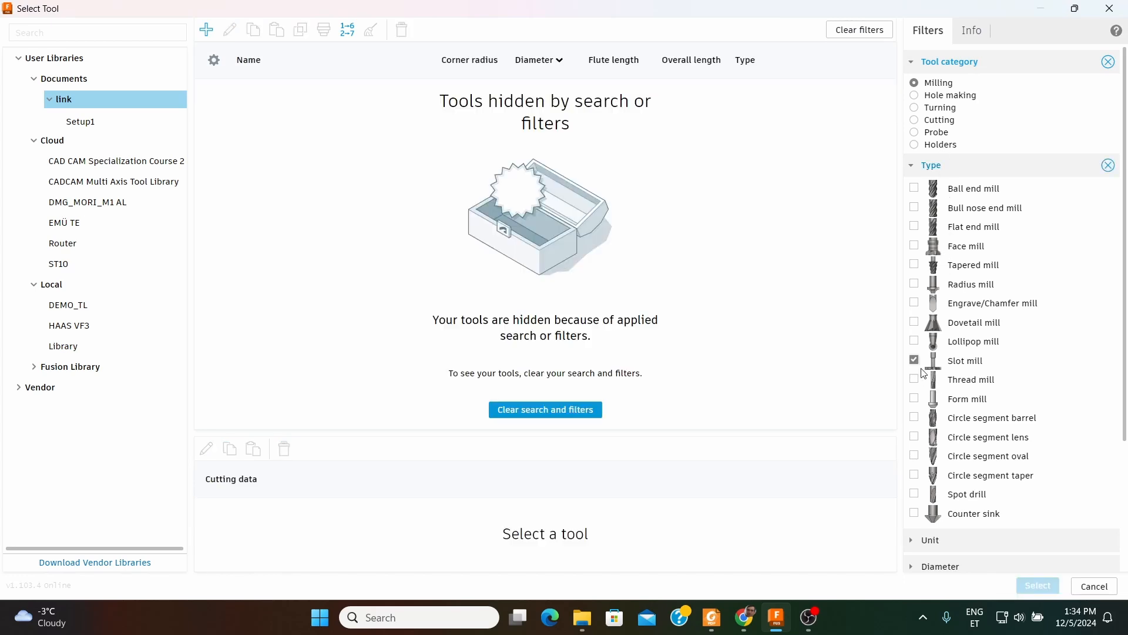
left_click(57, 60)
left_click(57, 60)
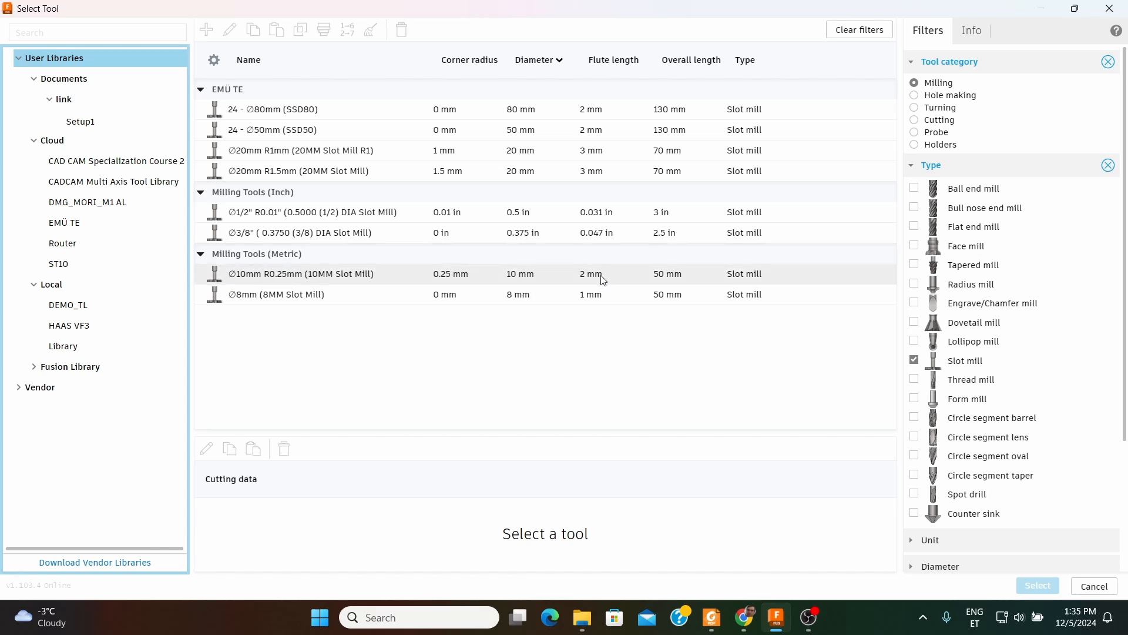
left_click(594, 297)
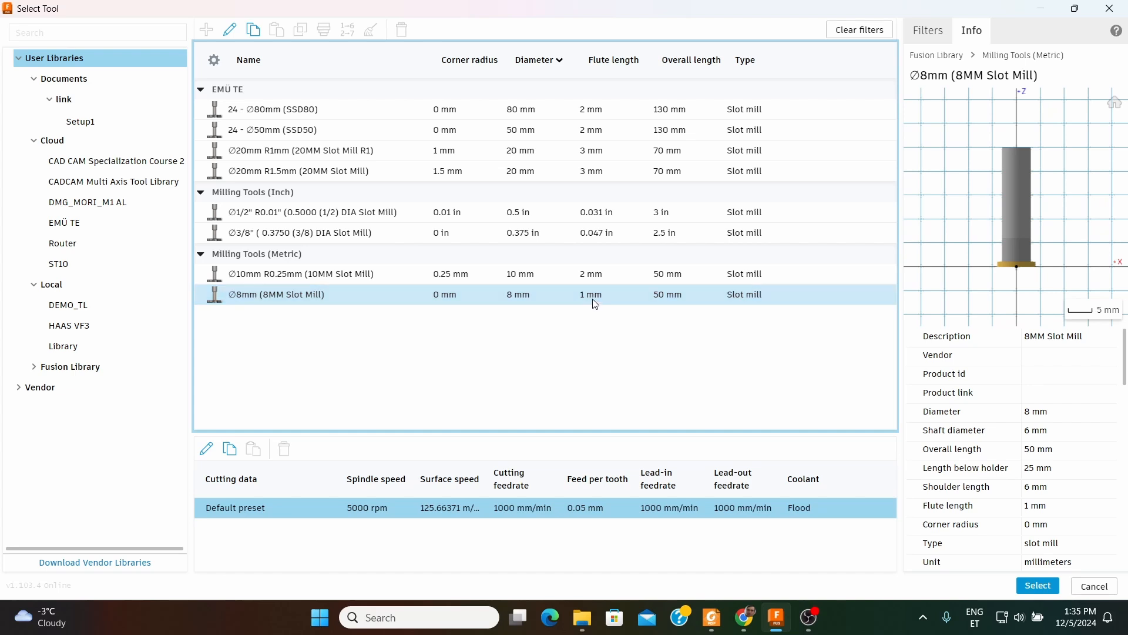
left_click(1044, 590)
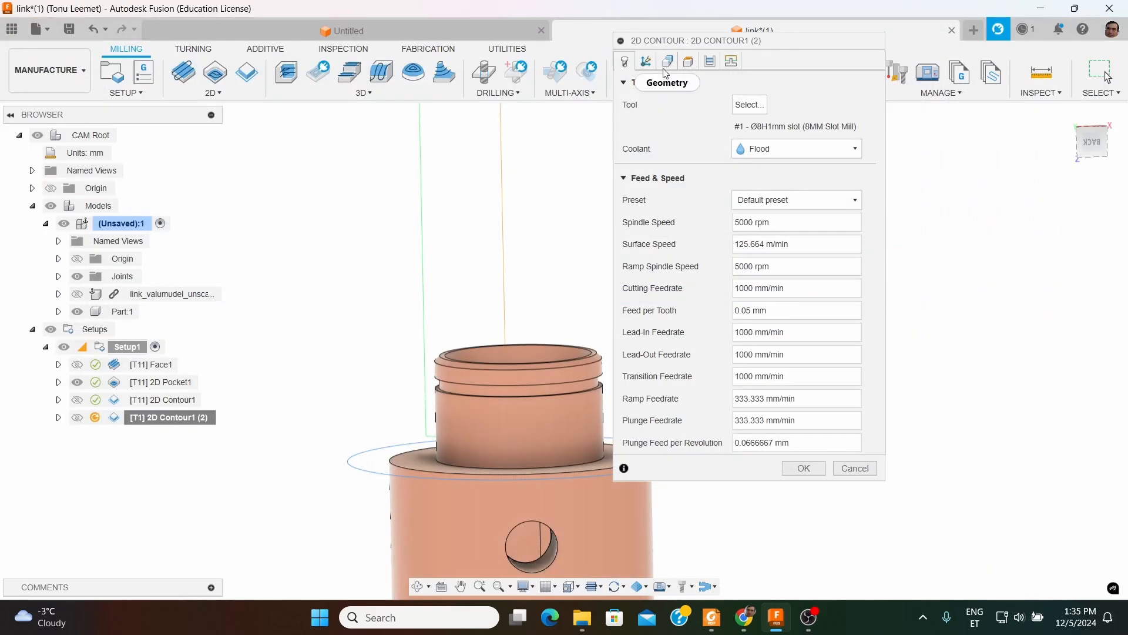
Replace the inherited contour with the groove's lower inner edge and turn off Stock Contours
left_click(674, 65)
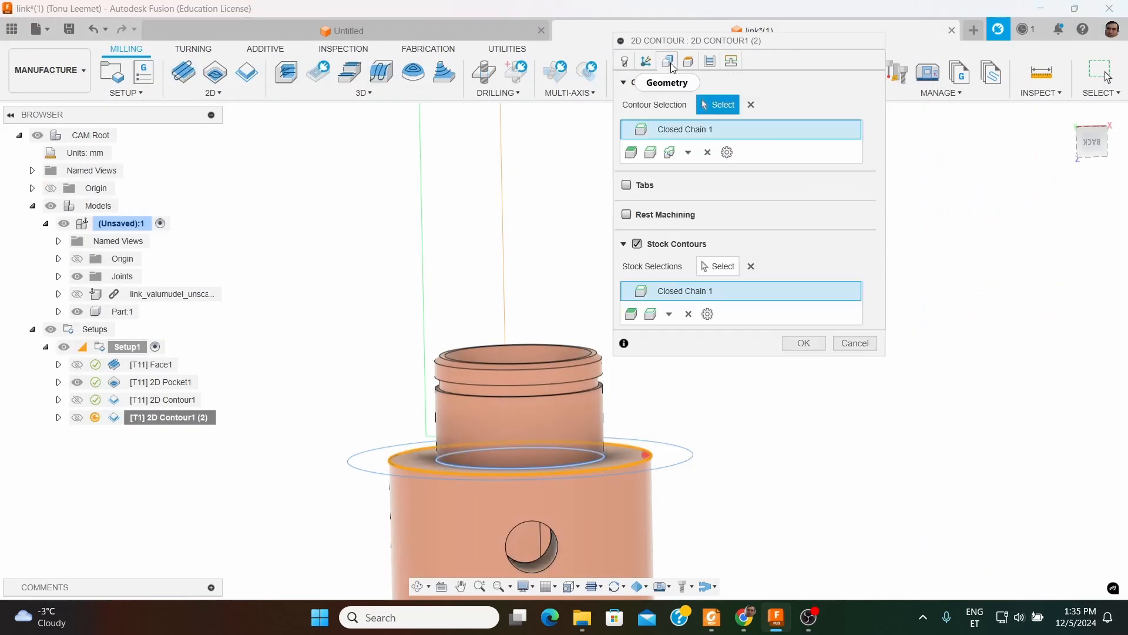
scroll(544, 386, "up", 5)
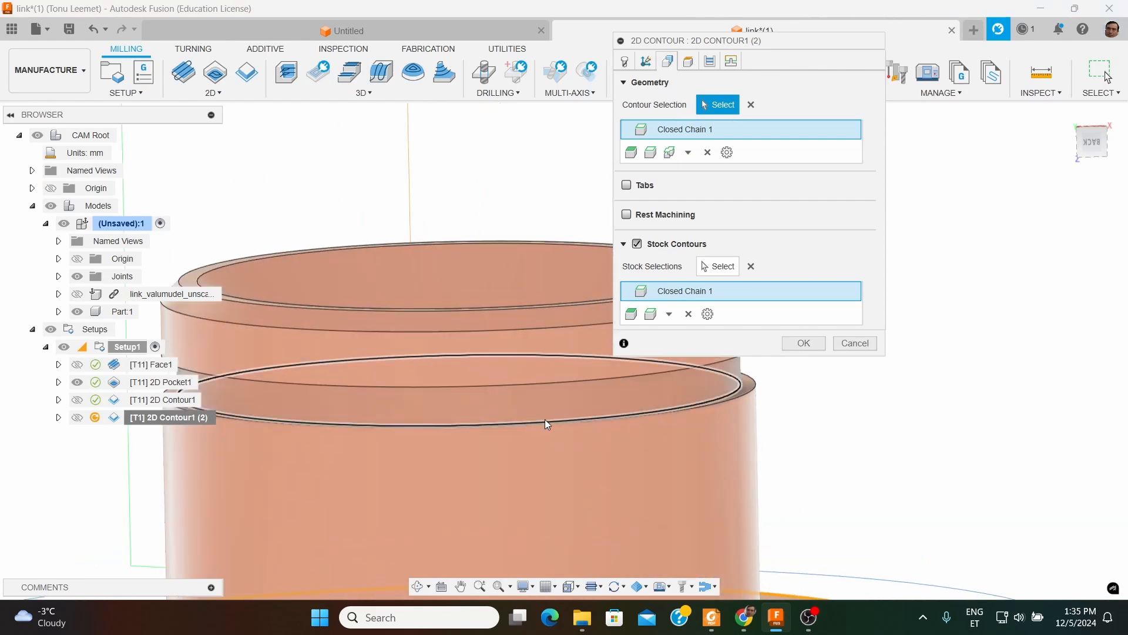
left_click(545, 419)
scroll(301, 372, "down", 5)
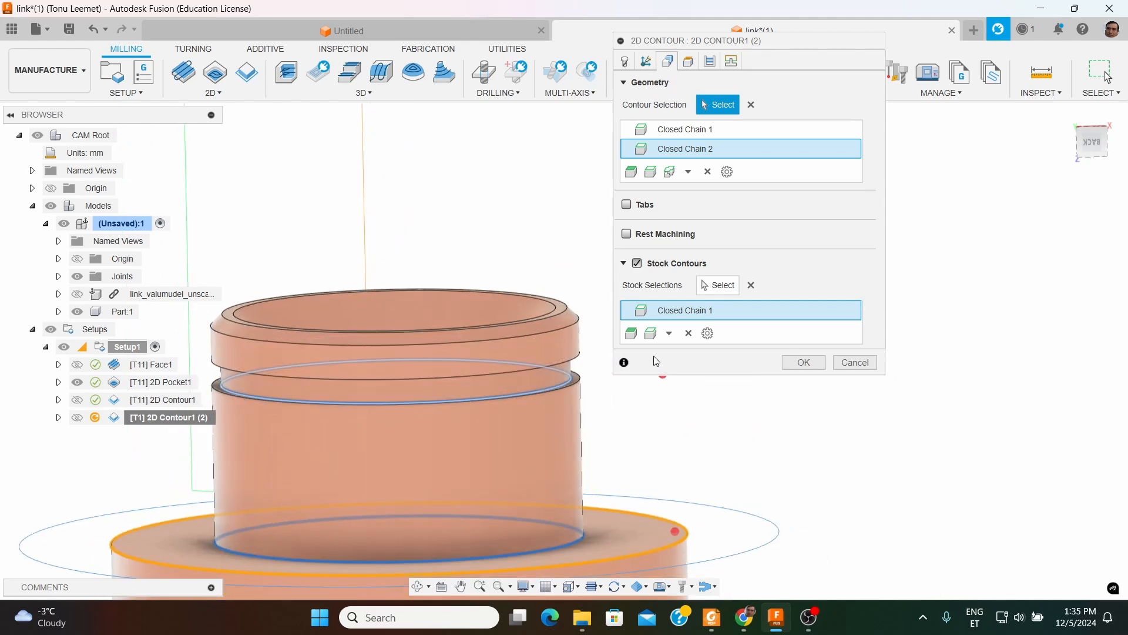
left_click(753, 105)
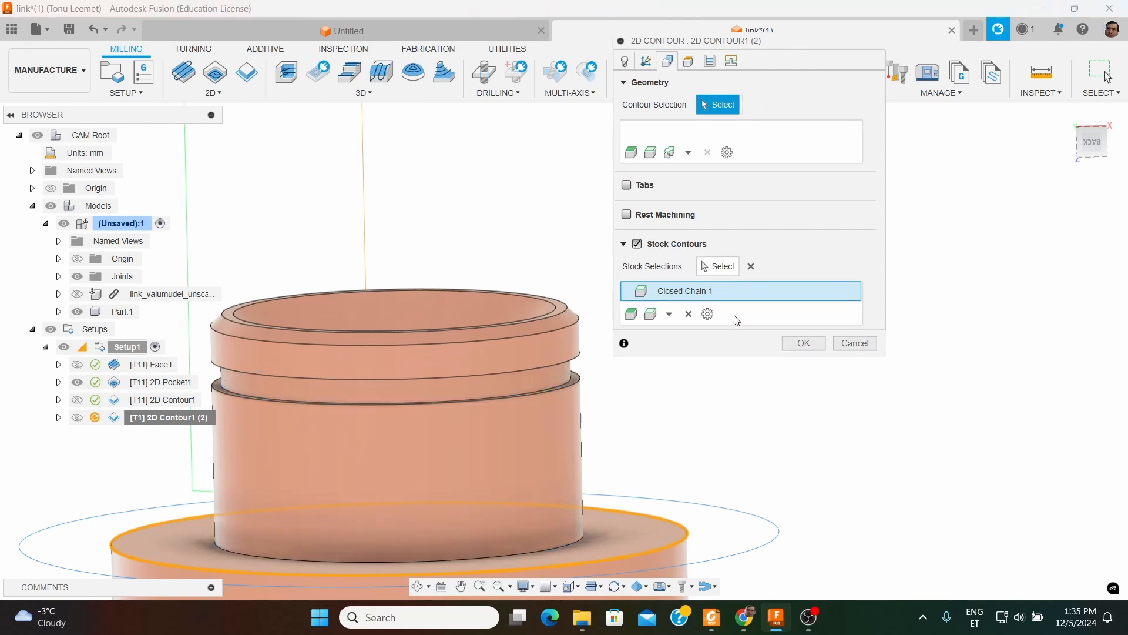
left_click(637, 243)
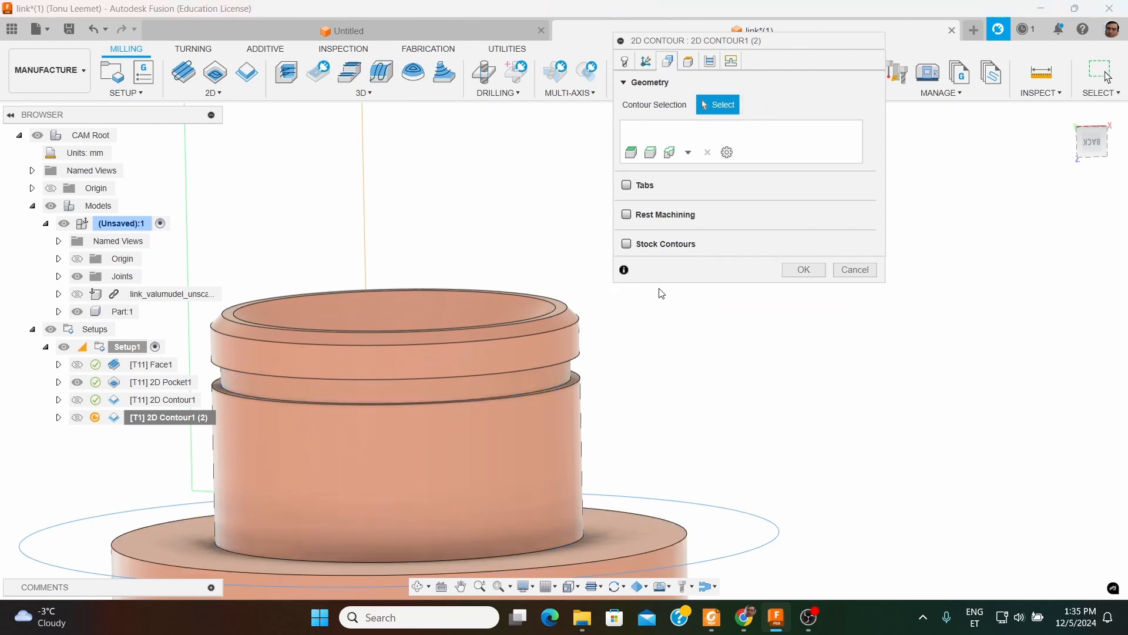
left_click(557, 386)
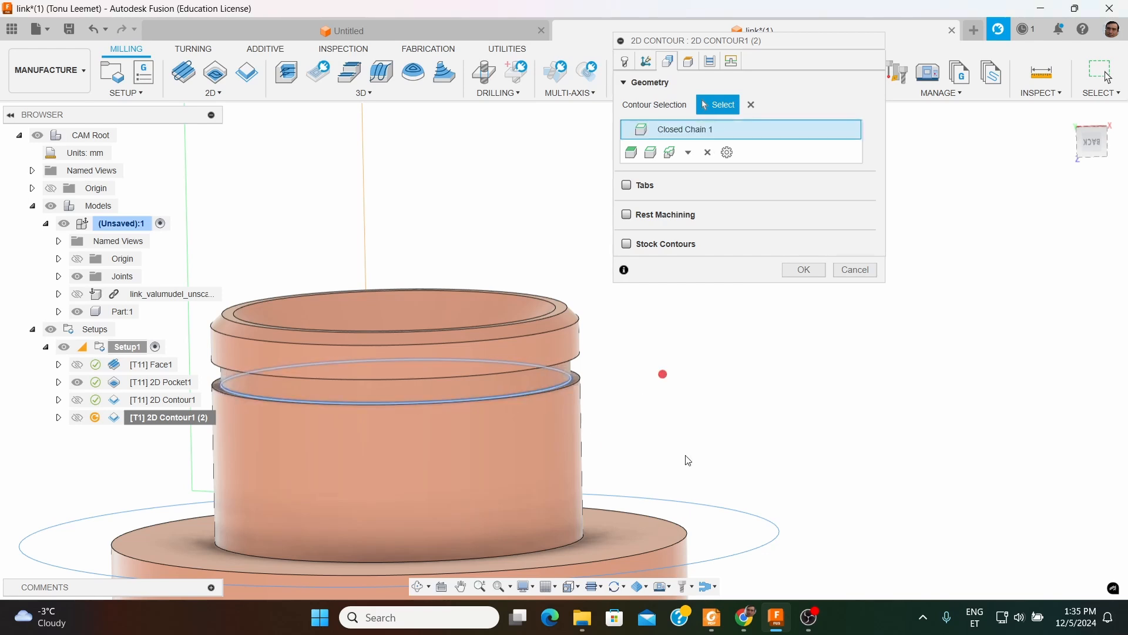
Keep the In control compensation in the passes settings and accept the groove contour to generate its toolpath
left_click(711, 61)
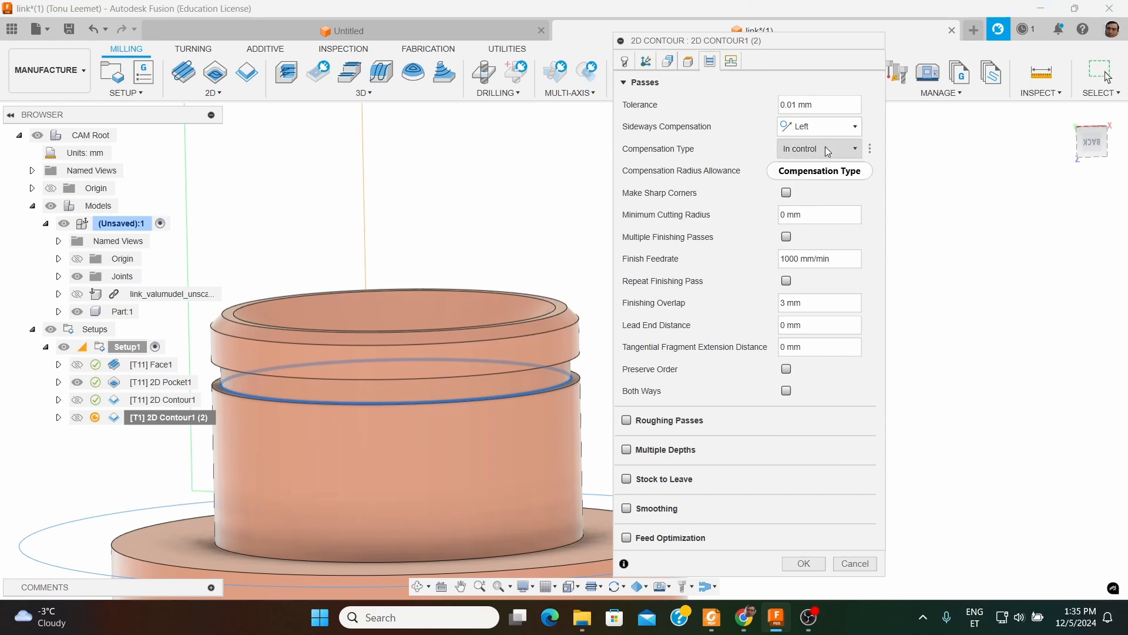
left_click(820, 560)
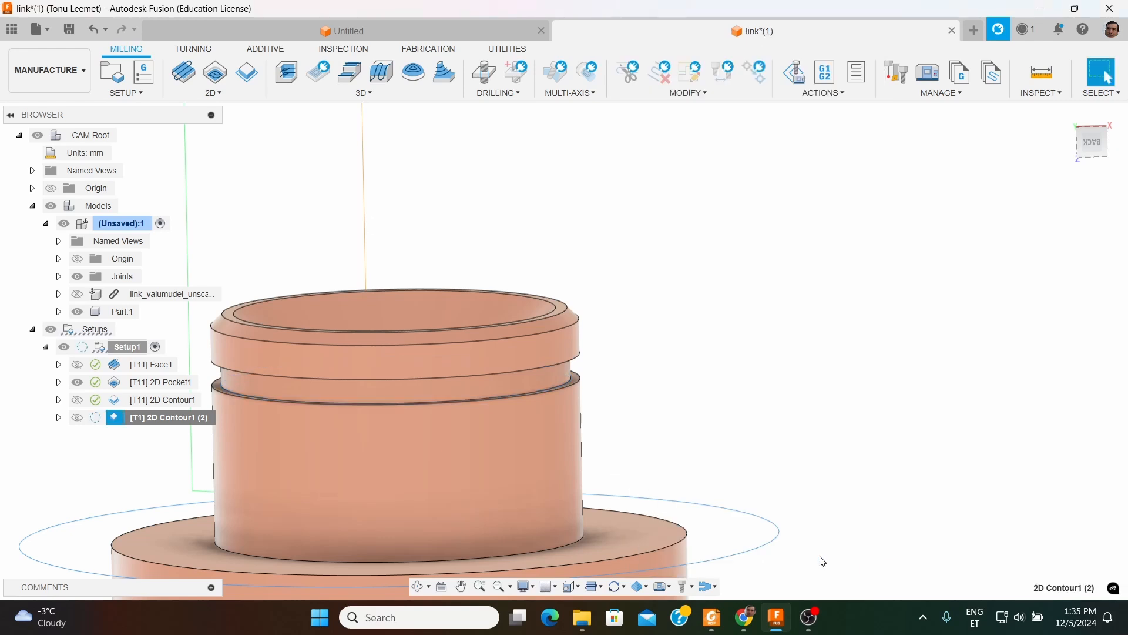
scroll(907, 323, "down", 3)
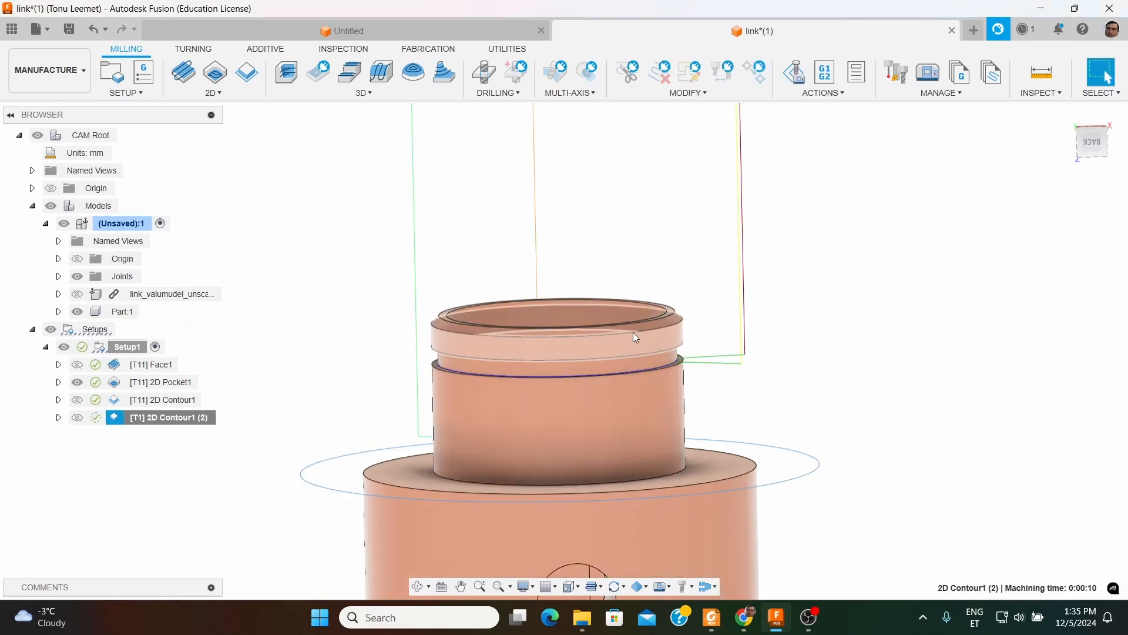
Simulate all operations in Setup1 and jump to the error marked in the groove contour to inspect the slot mill at the groove
scroll(637, 332, "up", 2)
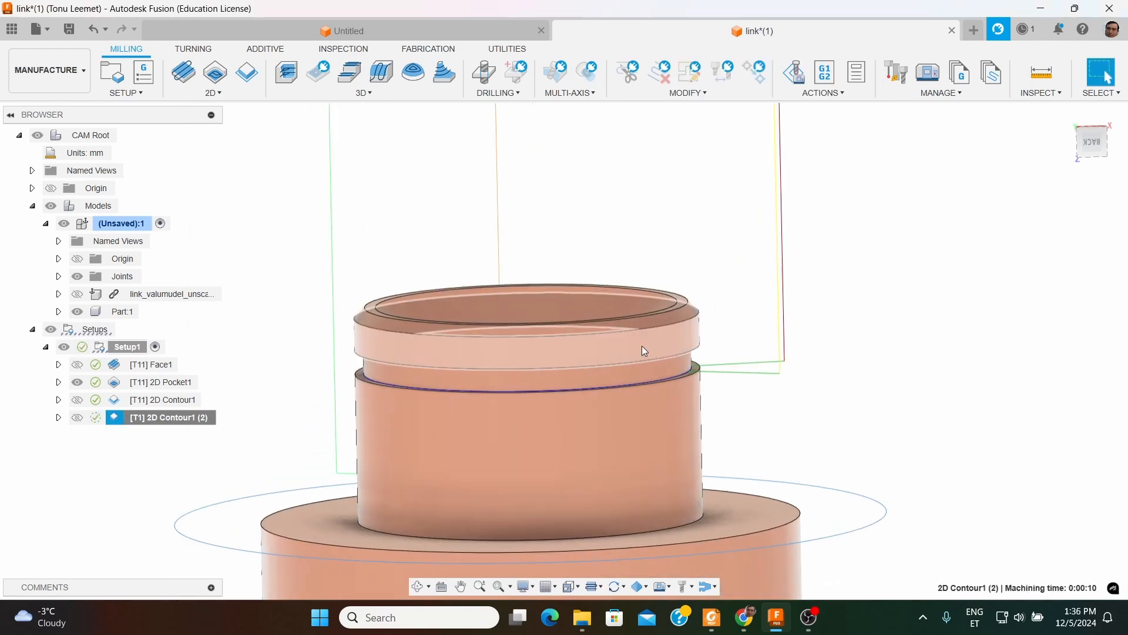
scroll(644, 351, "up", 1)
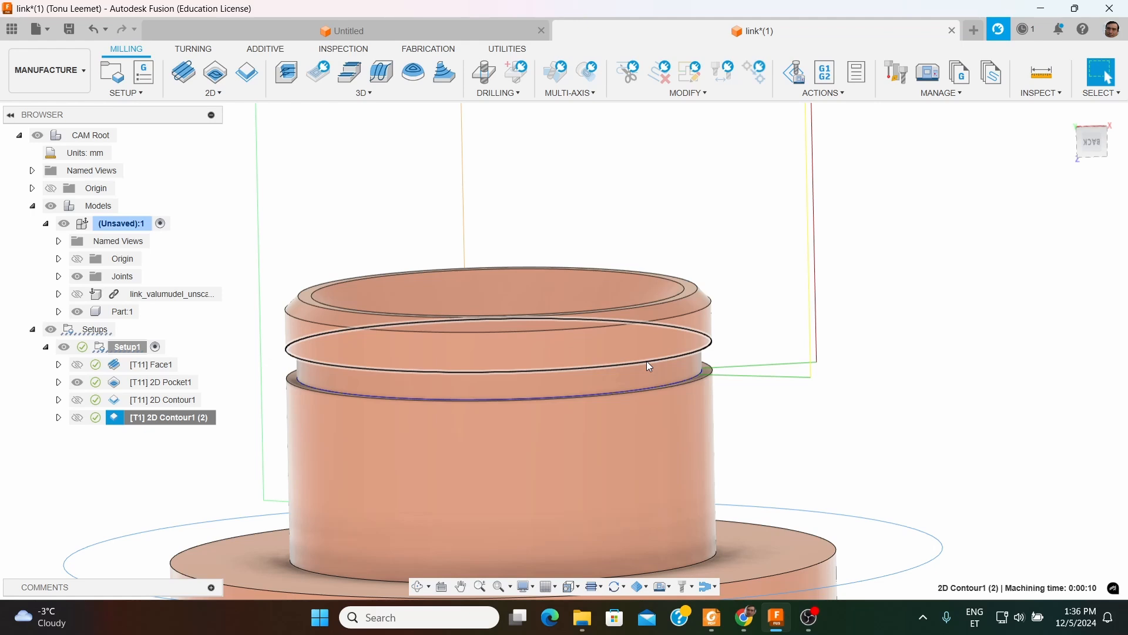
mouse_move(691, 342)
middle_mouse_down("shift")
mouse_move(690, 307)
mouse_move(697, 333)
middle_mouse_up("shift")
scroll(699, 385, "up", 6)
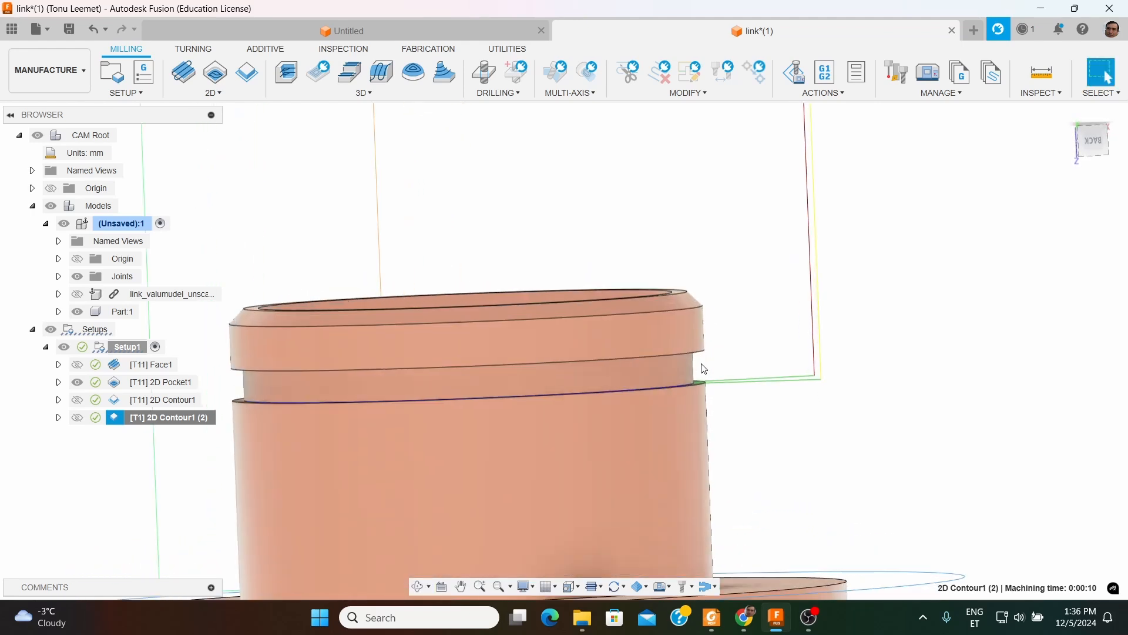
scroll(699, 393, "up", 2)
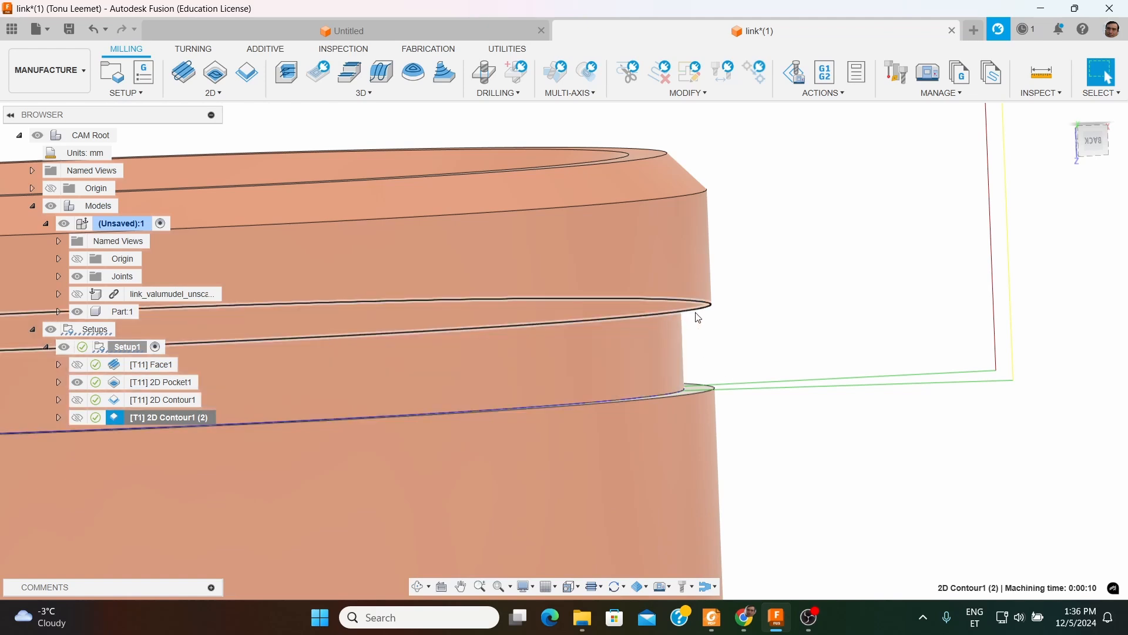
scroll(705, 317, "down", 5)
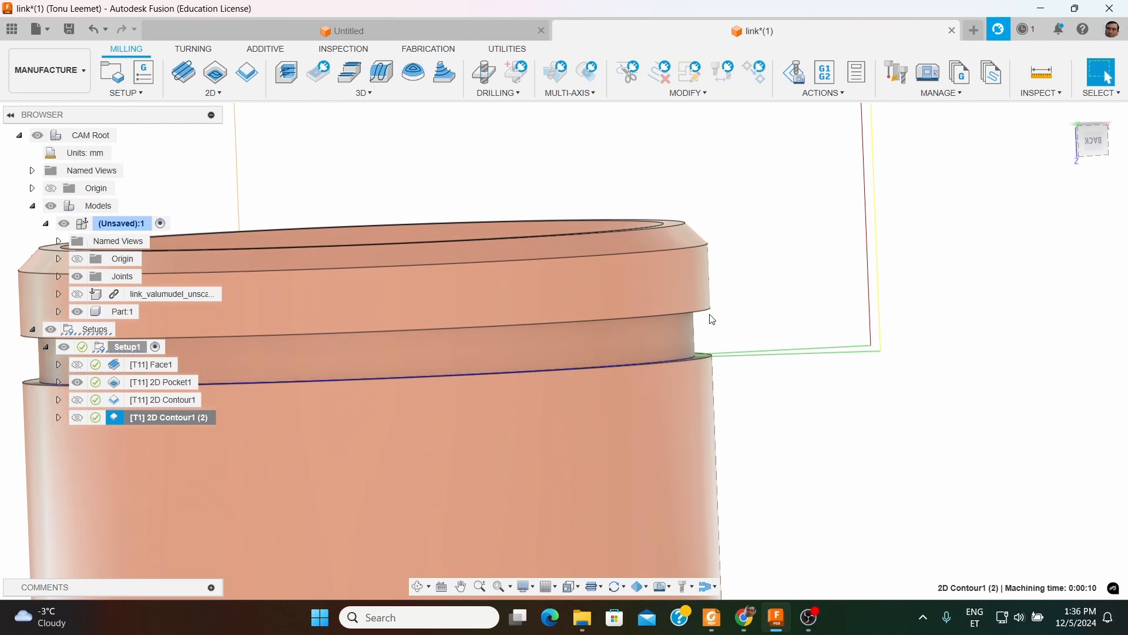
left_click(135, 347)
right_click(135, 349)
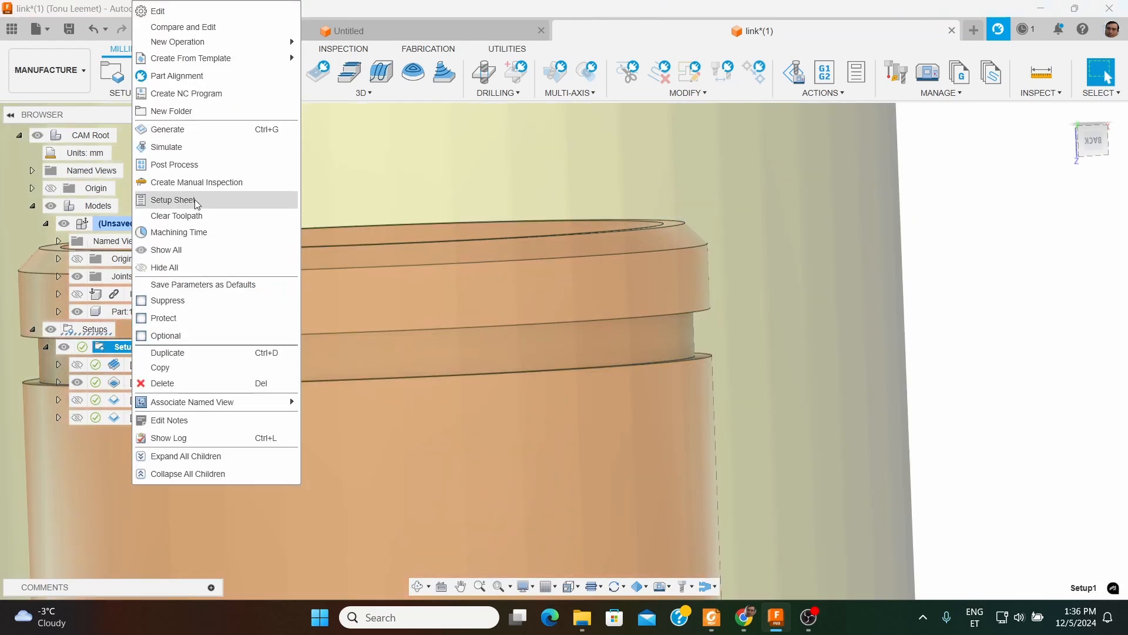
left_click(179, 148)
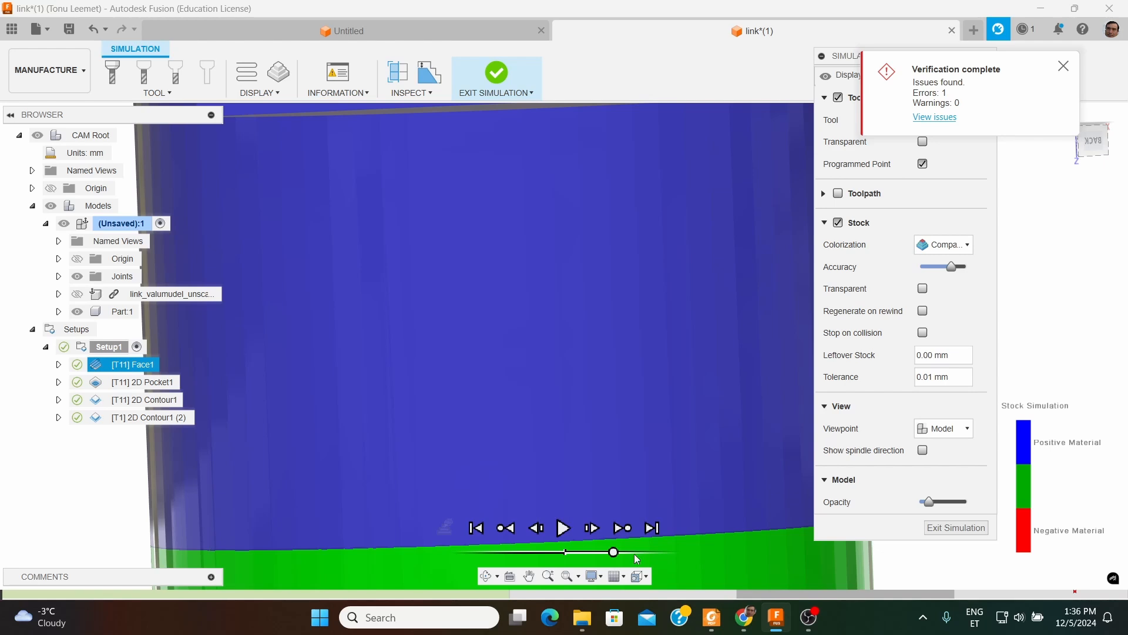
left_click(1075, 591)
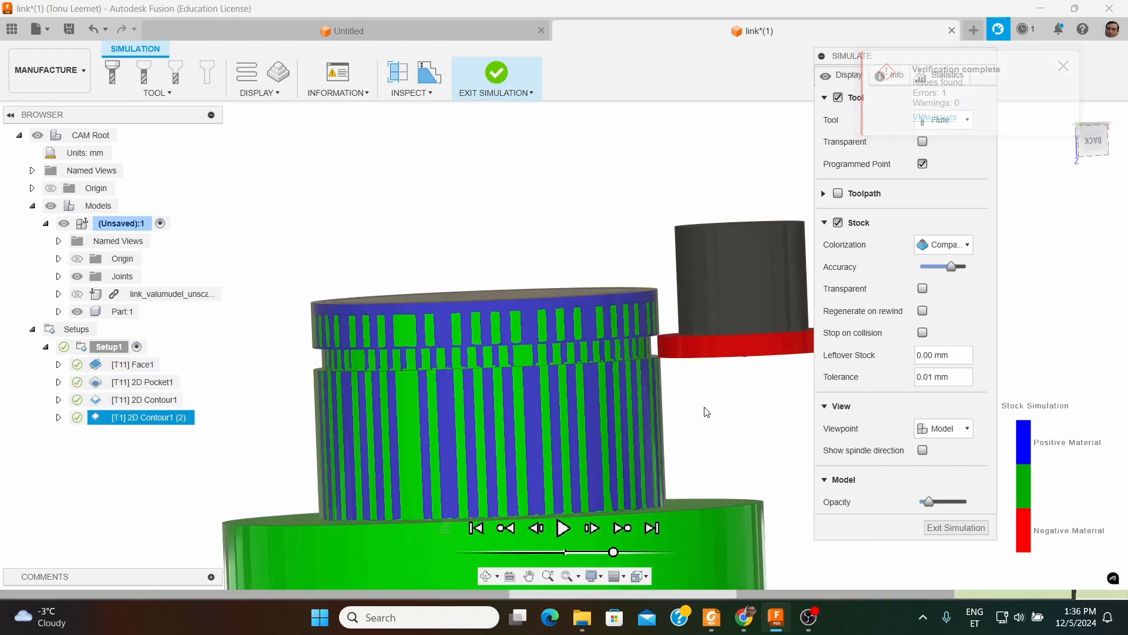
scroll(705, 405, "up", 5)
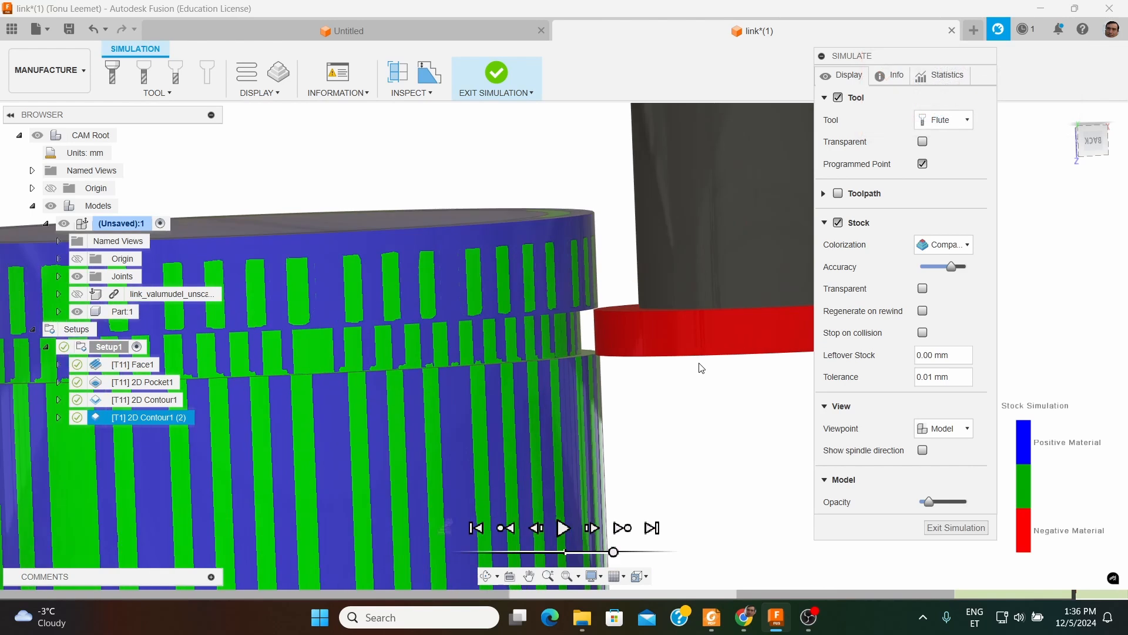
Examine the slot mill's position against the part's upper groove at the timeline error in 2D Contour1 (2), and exit the simulation
mouse_move(1078, 600)
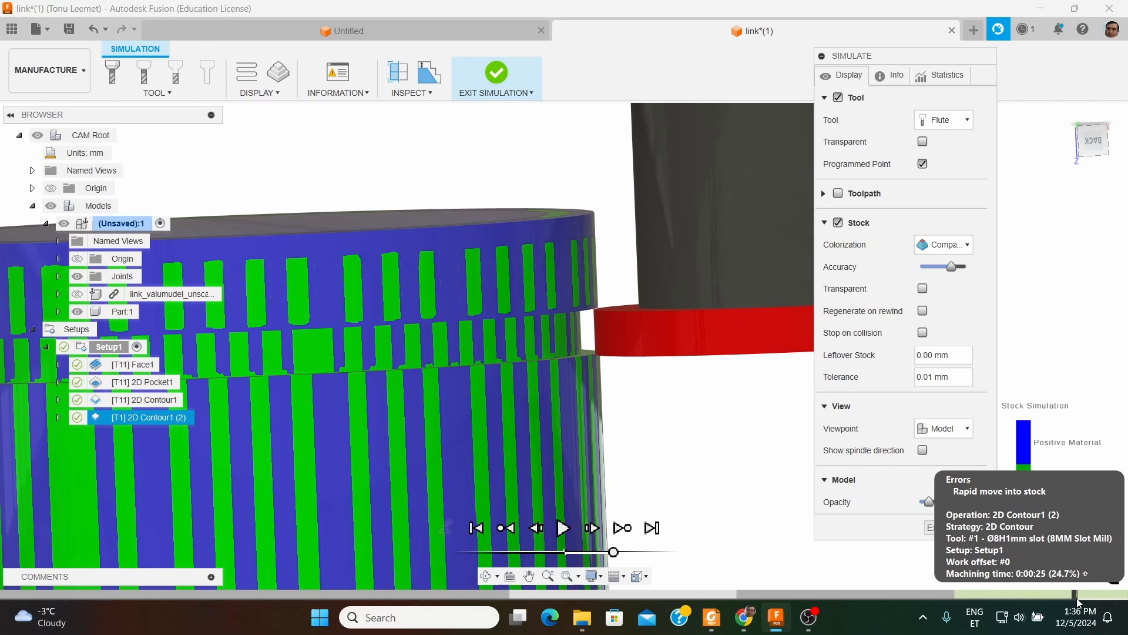
scroll(603, 340, "up", 3)
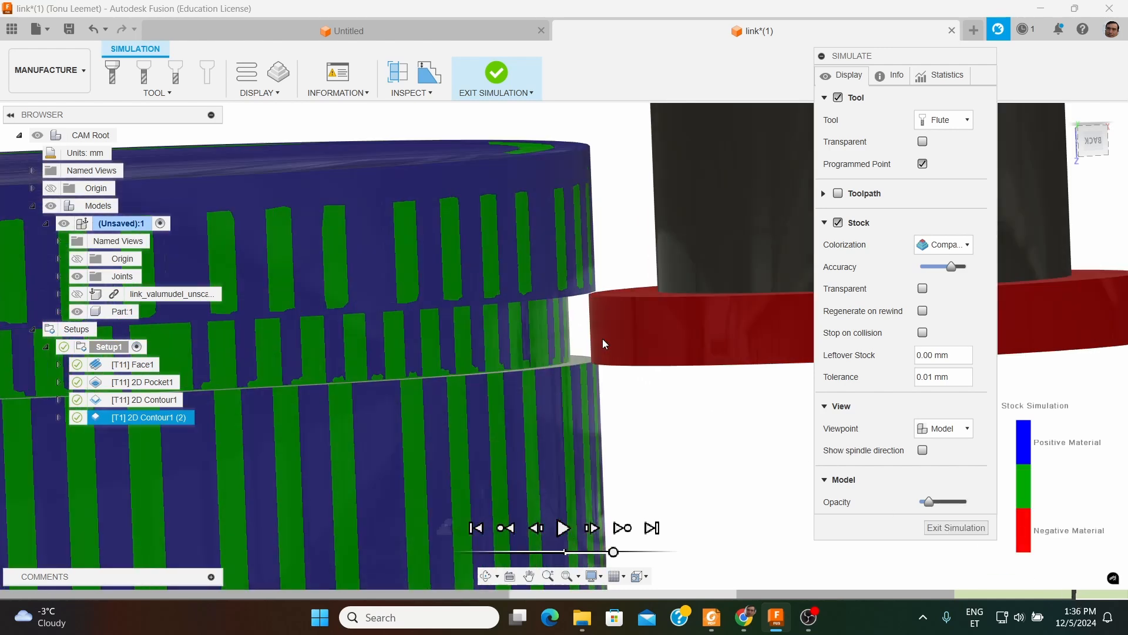
middle_click_drag(602, 338, 579, 334, "shift")
scroll(301, 362, "down", 5)
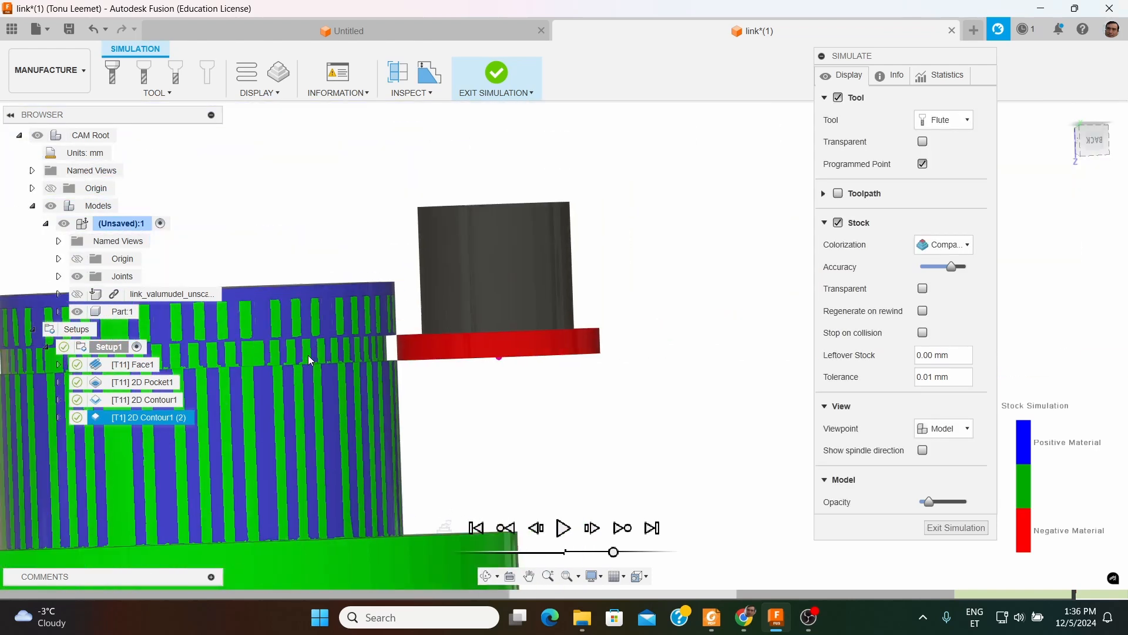
scroll(590, 329, "down", 6)
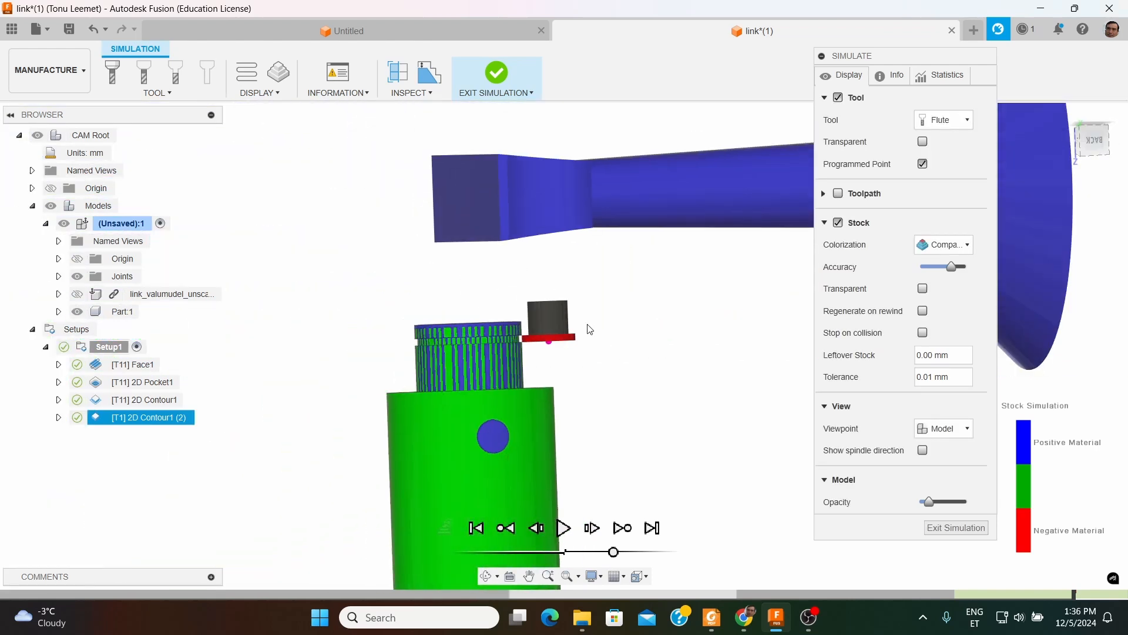
mouse_move(597, 322)
middle_mouse_down("shift")
mouse_move(583, 296)
mouse_move(609, 323)
mouse_move(597, 328)
mouse_move(586, 308)
middle_mouse_up("shift")
scroll(485, 329, "up", 4)
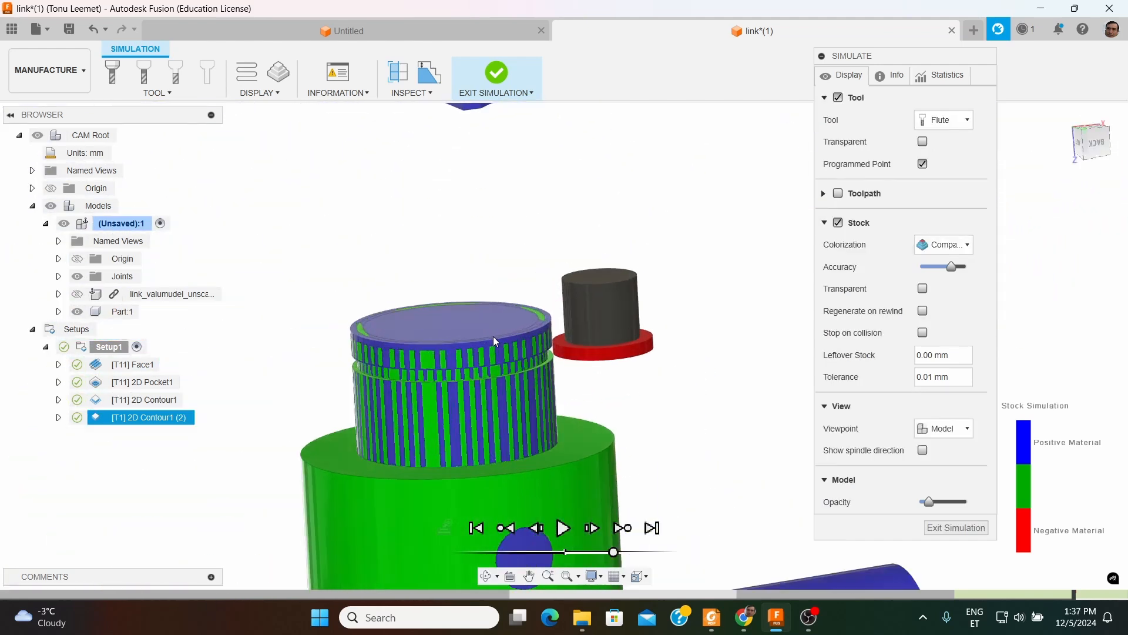
scroll(493, 336, "up", 1)
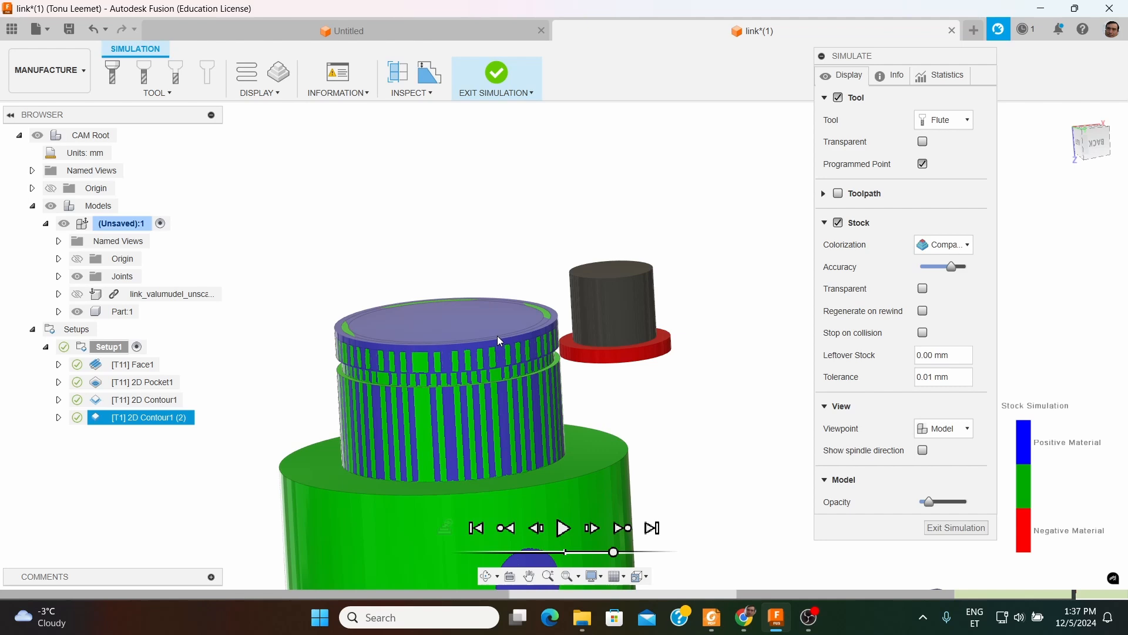
scroll(510, 361, "up", 3)
middle_click_drag(518, 368, 517, 273, "shift")
scroll(517, 273, "up", 2)
scroll(510, 269, "up", 3)
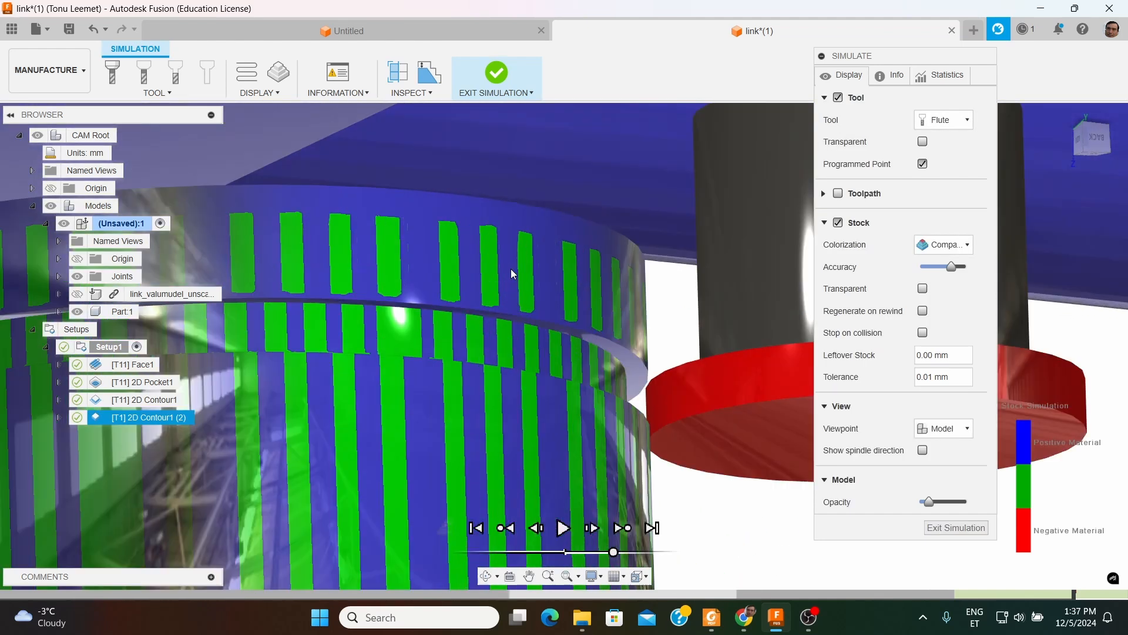
scroll(529, 329, "down", 2)
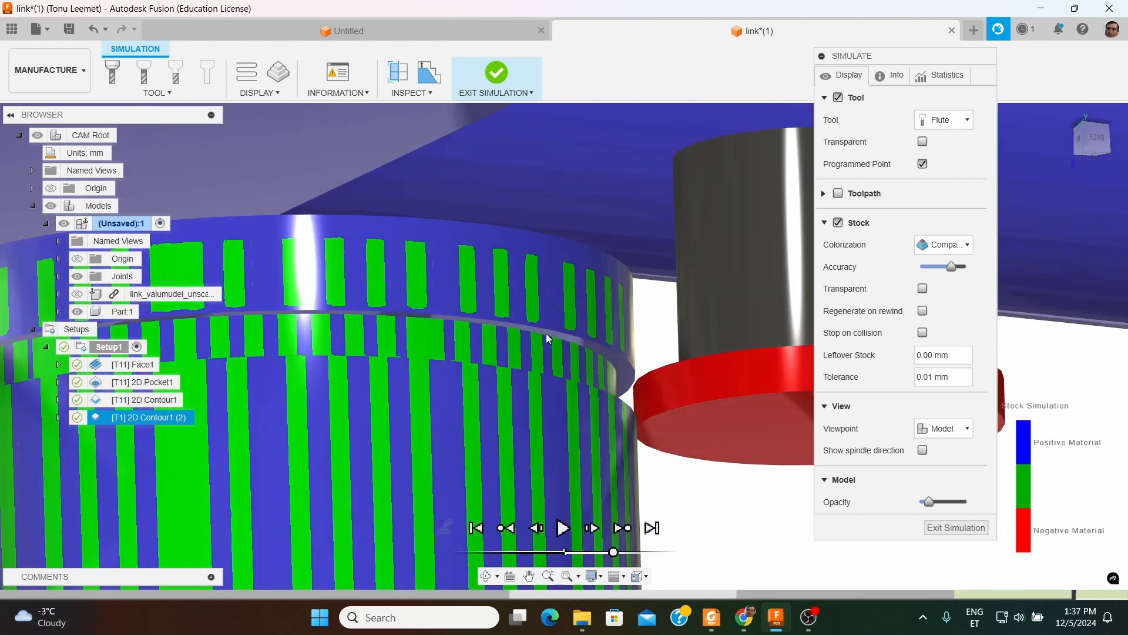
scroll(581, 320, "down", 2)
middle_click_drag(581, 320, 578, 342, "shift")
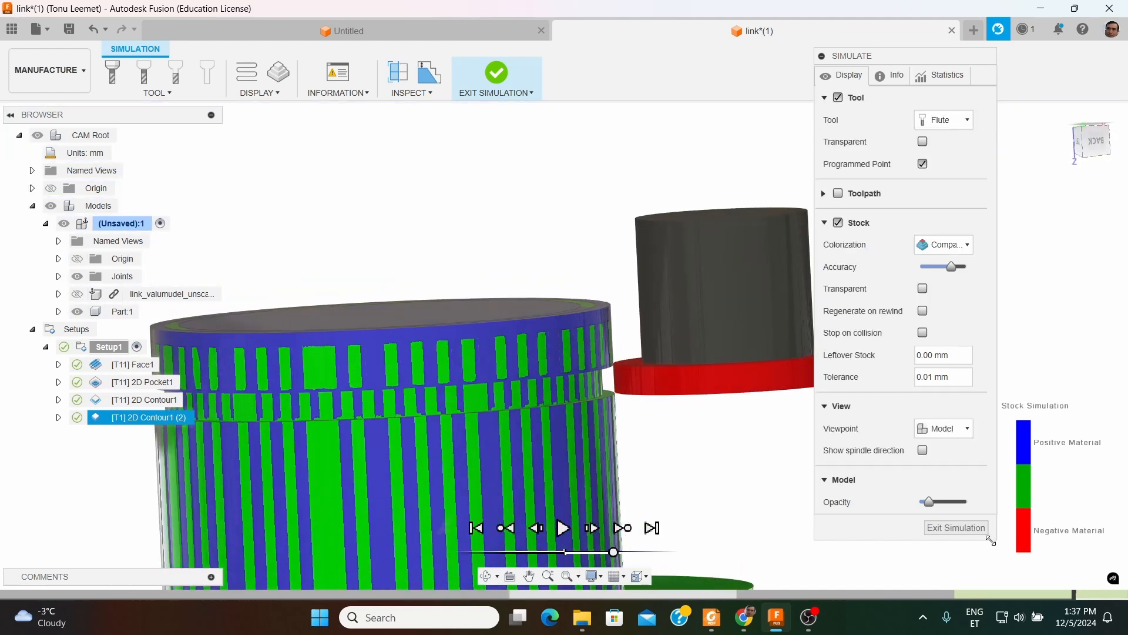
left_click(956, 527)
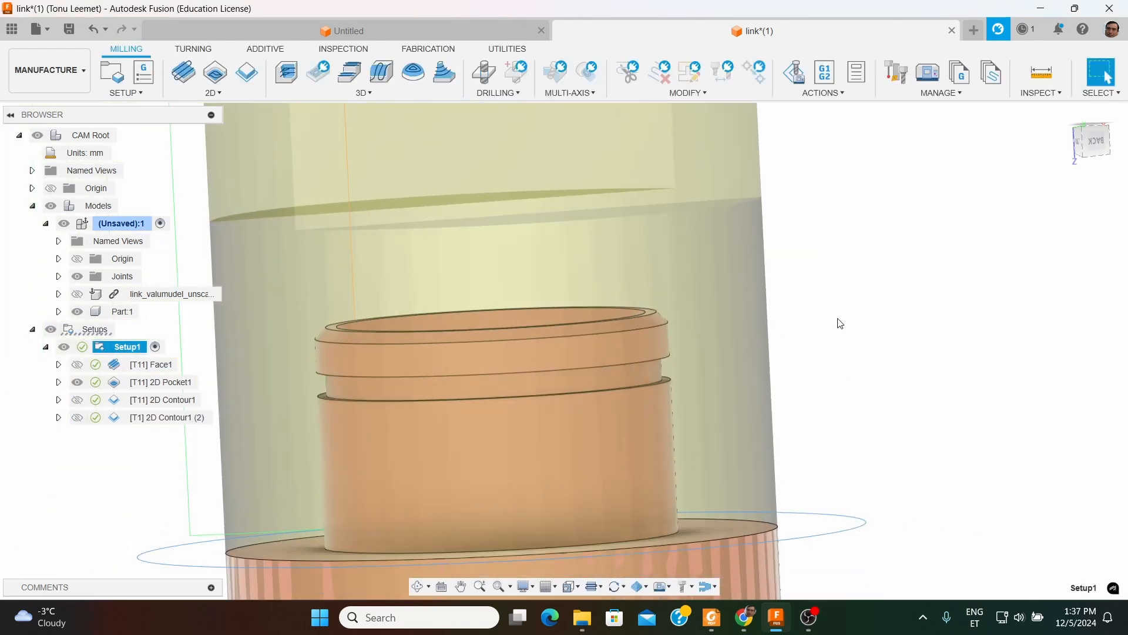
Duplicate the 2D Contour1 (2) operation in Setup1
scroll(840, 323, "down", 2)
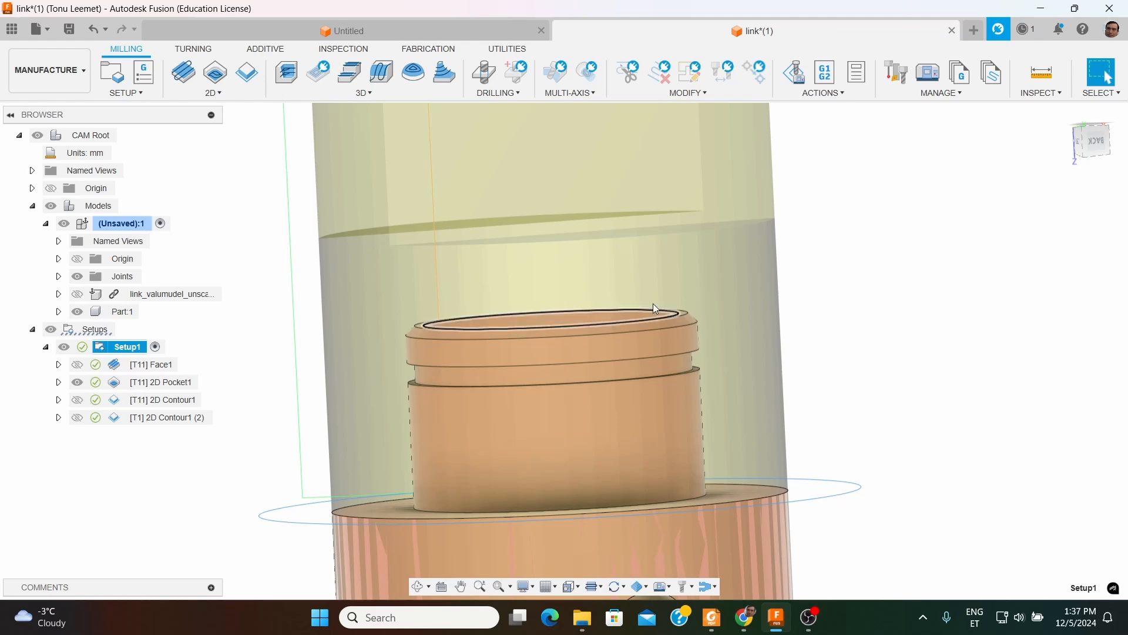
scroll(538, 351, "up", 2)
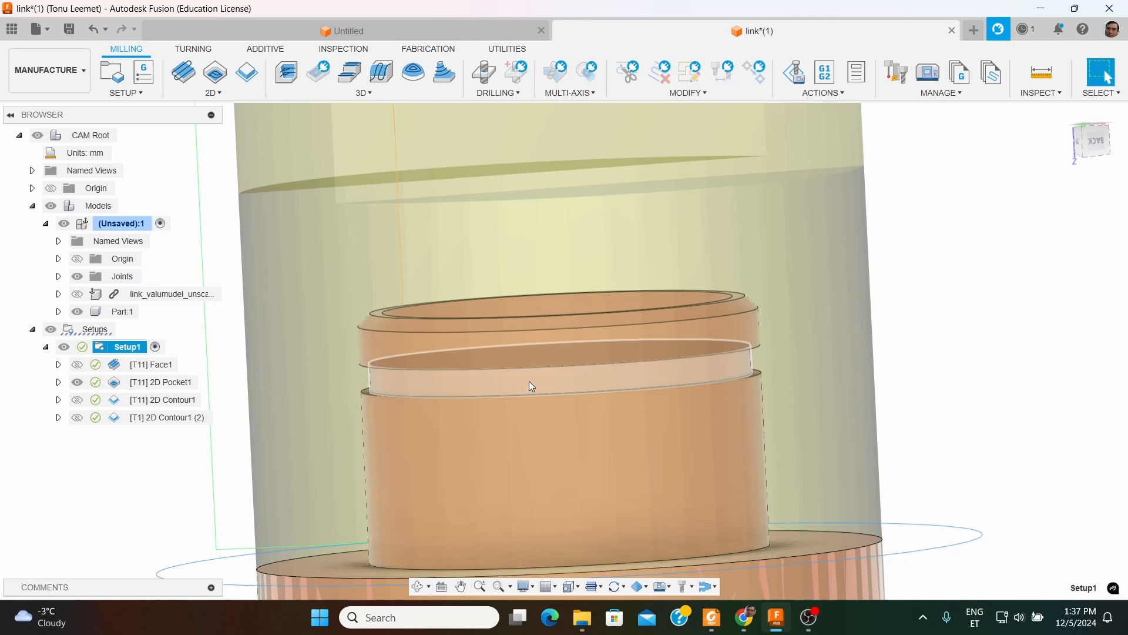
right_click(174, 416)
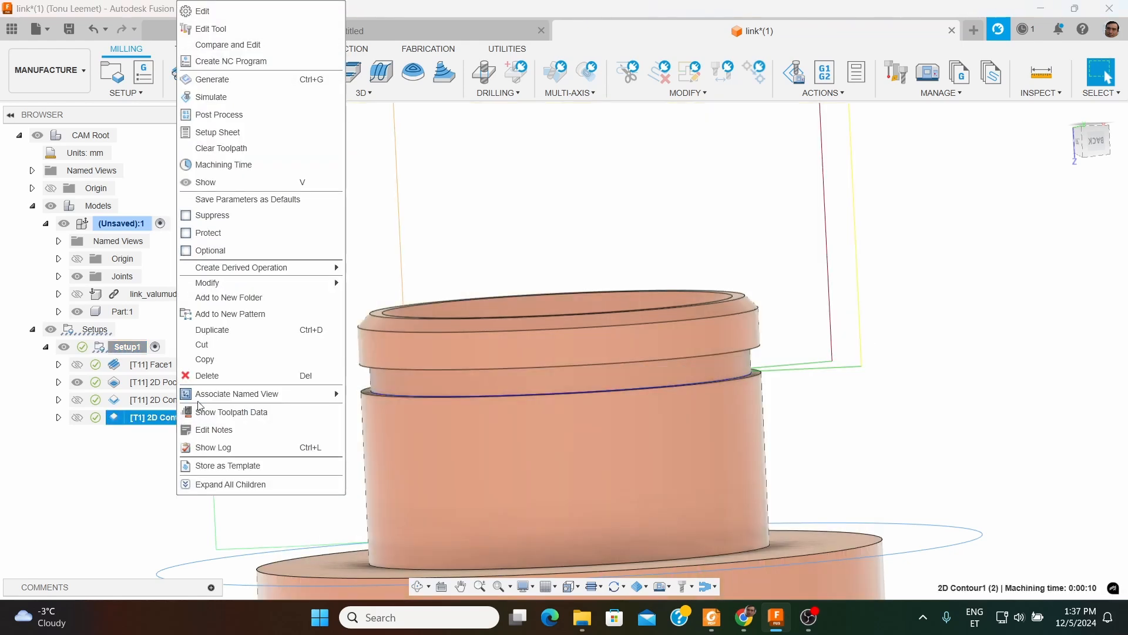
left_click(231, 332)
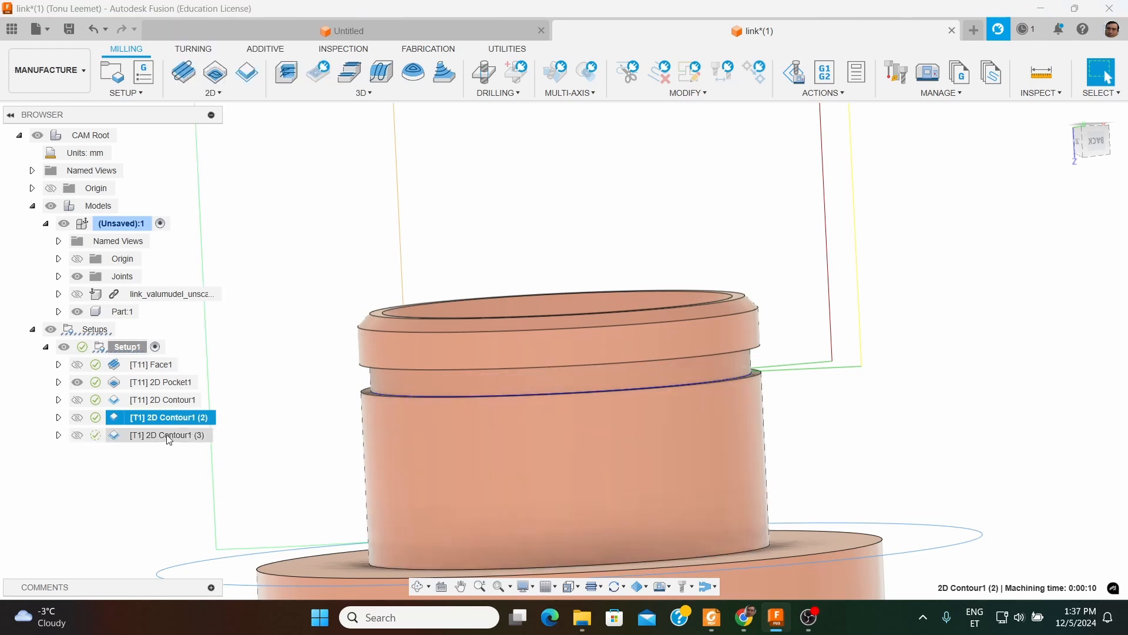
Edit the duplicated 2D contour operation so its bottom height has an offset of 0.1 mm from the selected contour
right_click(169, 438)
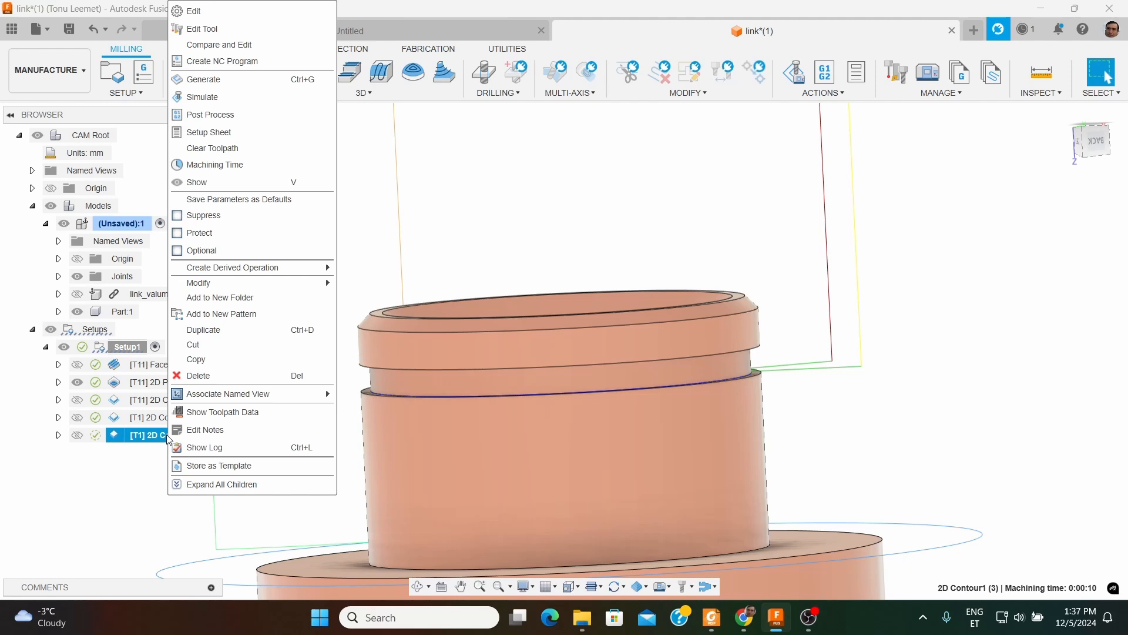
left_click(223, 11)
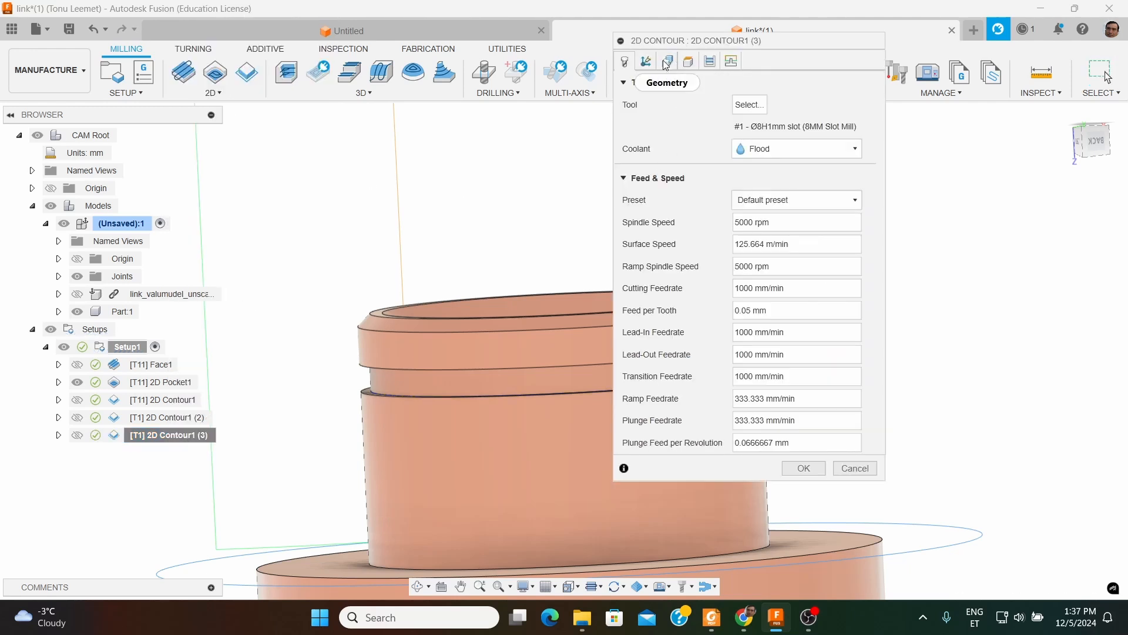
left_click(689, 61)
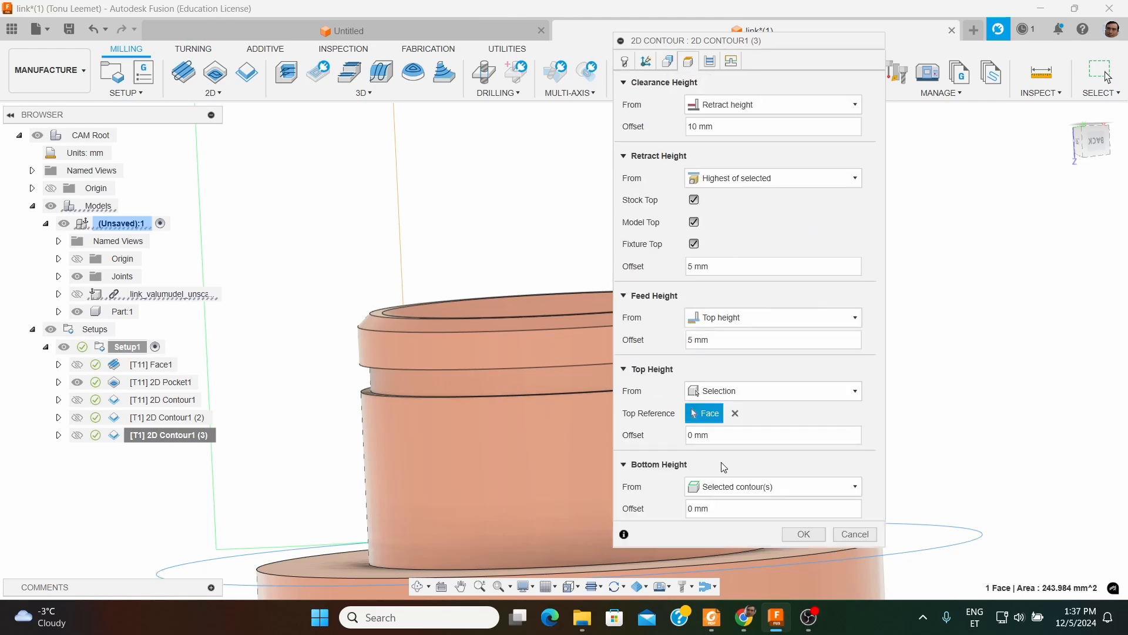
left_click(731, 511)
type("0,1")
left_click(801, 532)
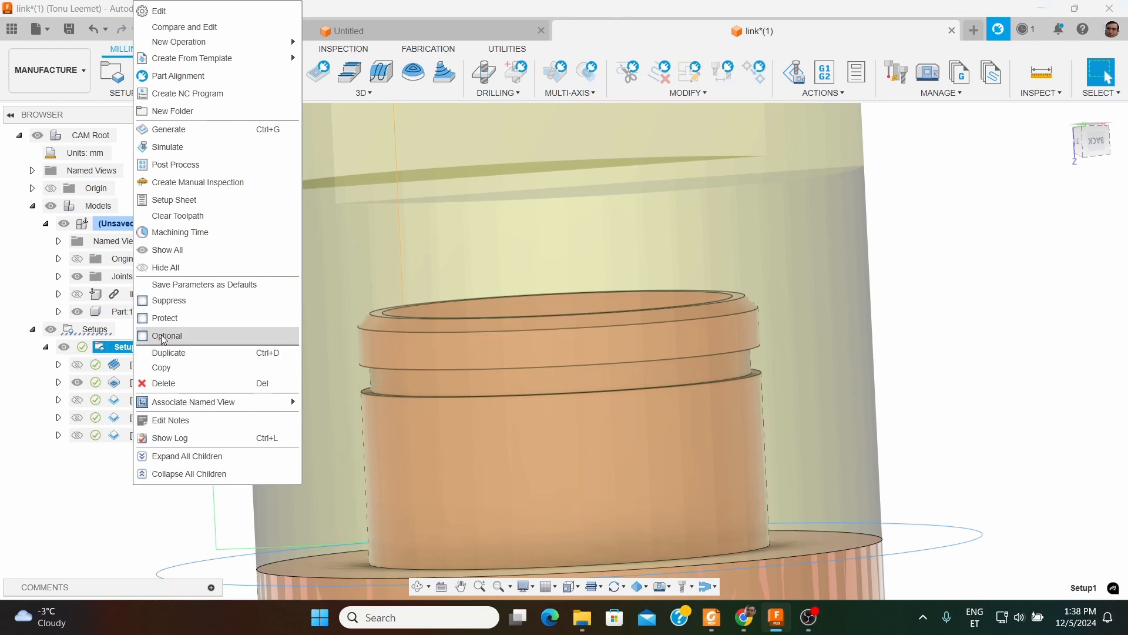
Simulate all operations of Setup1 and skip to the end of the machining
left_click(168, 147)
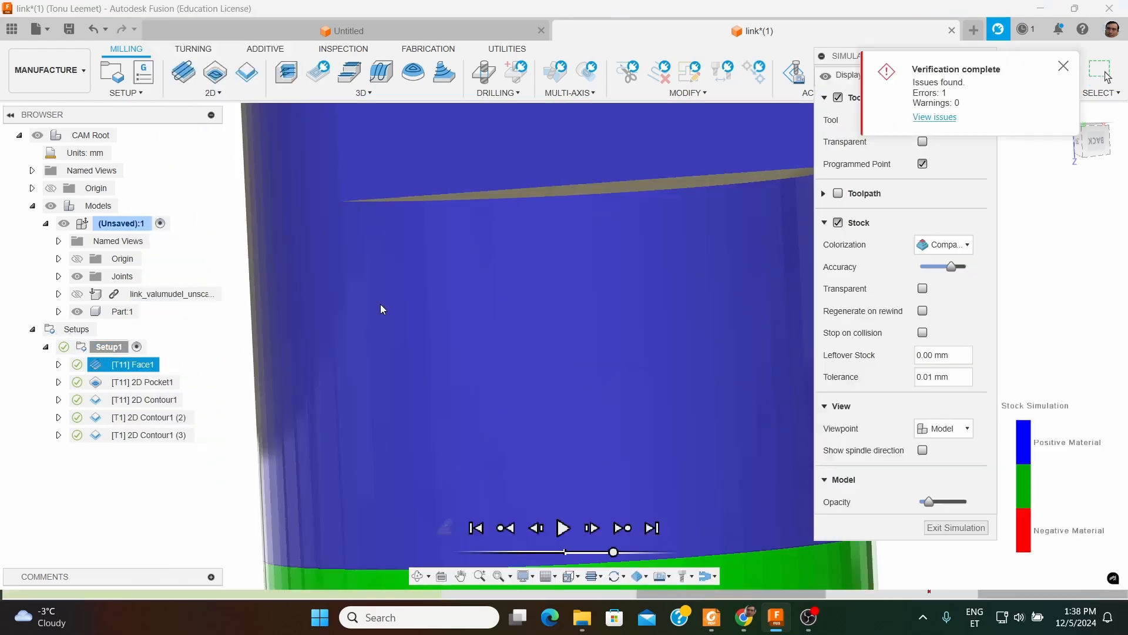
left_click(564, 528)
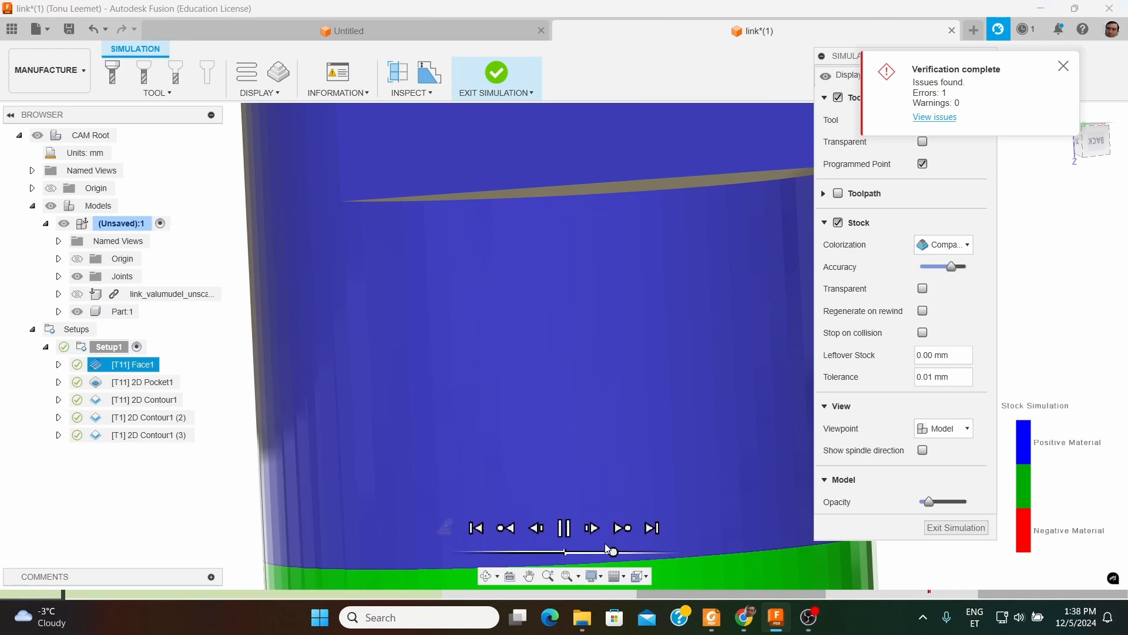
left_click(651, 528)
Examine the machined groove and the top of the boss in the stock comparison from below, above and the side
middle_click_drag(652, 371, 573, 290, "shift")
scroll(574, 286, "up", 5)
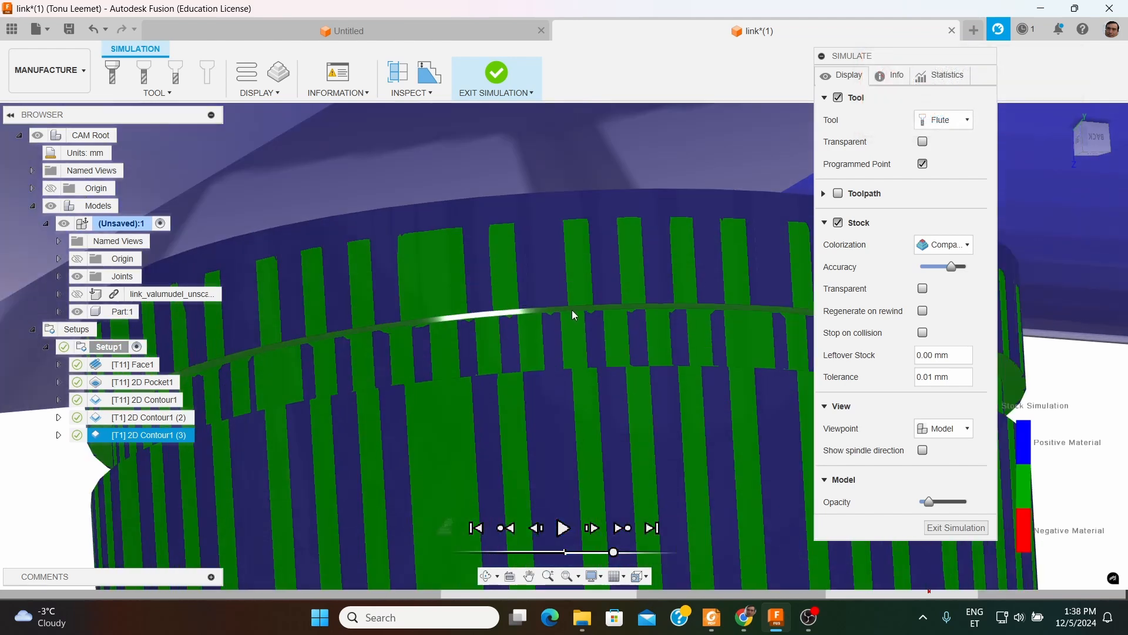
scroll(572, 309, "down", 5)
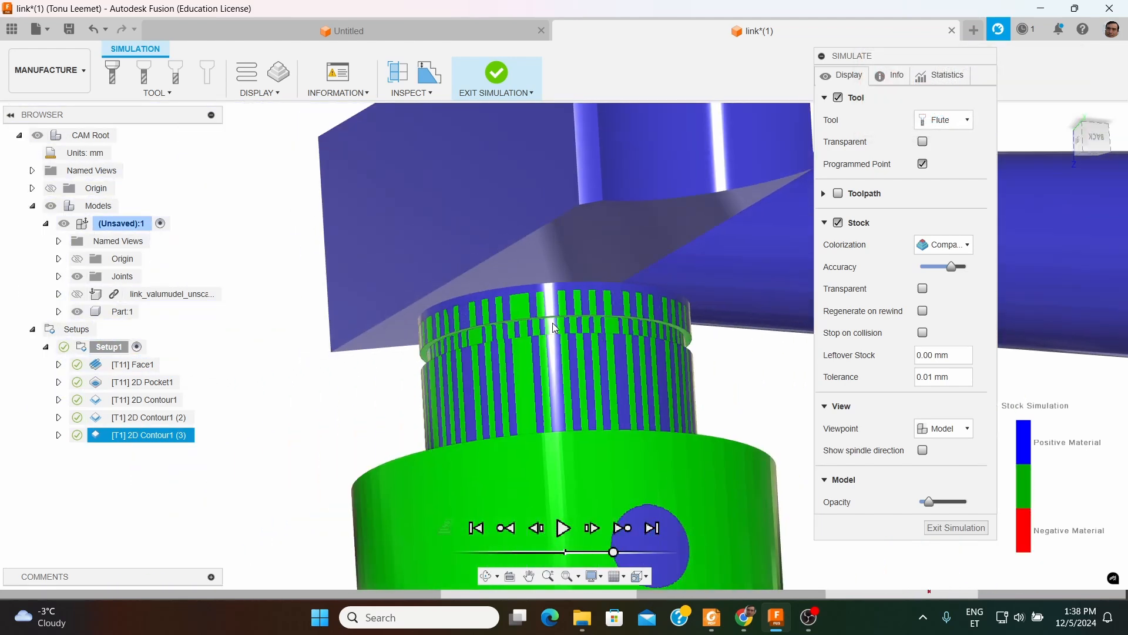
middle_click_drag(555, 327, 586, 365, "shift")
scroll(453, 371, "up", 2)
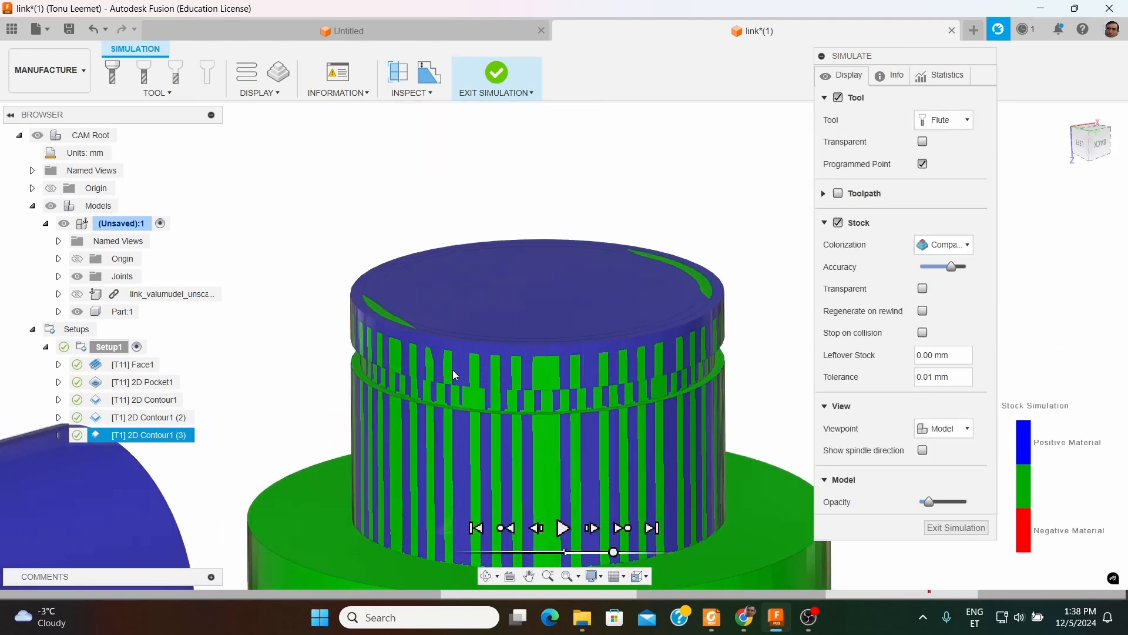
scroll(454, 374, "up", 2)
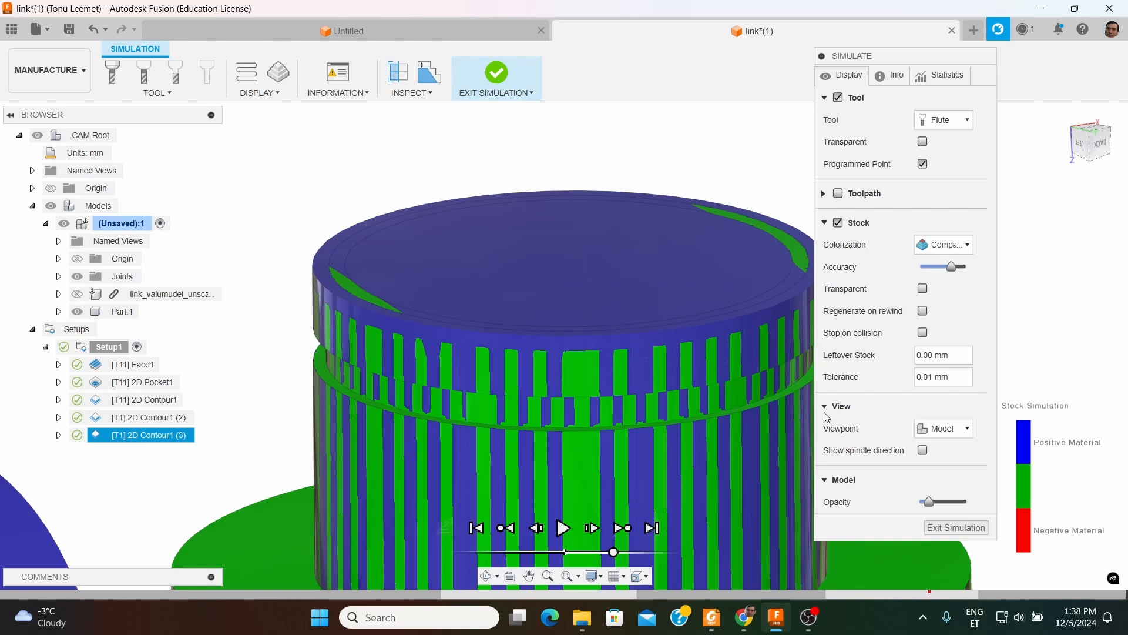
middle_click_drag(591, 402, 564, 374, "shift")
scroll(272, 343, "down", 3)
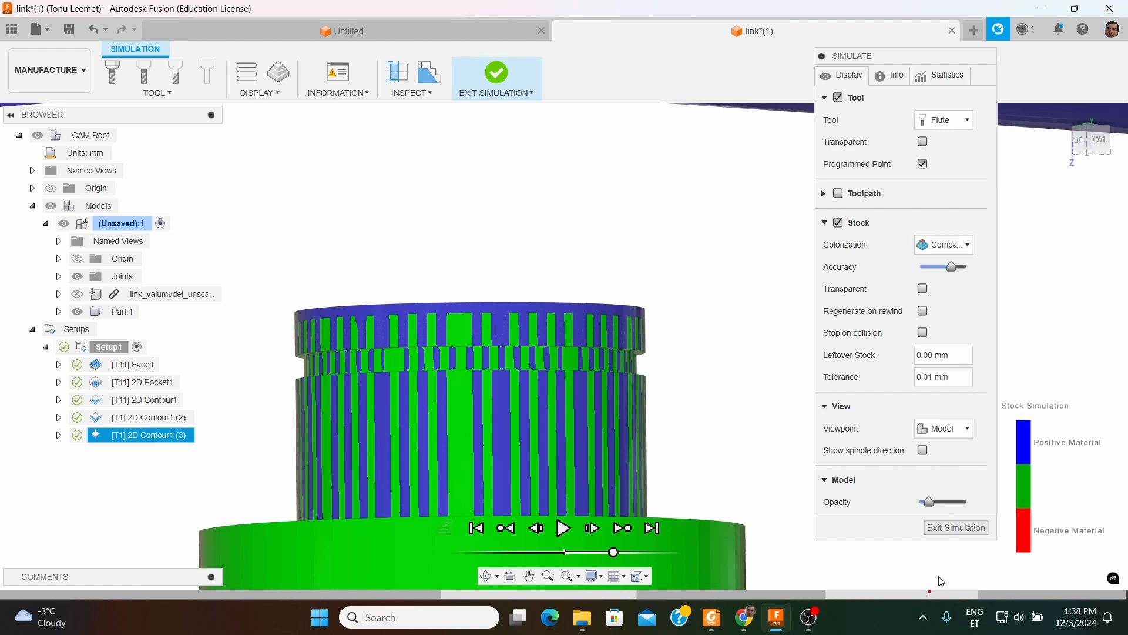
Jump the simulation to the error marker, examine the slot mill's position relative to the groove from the back, and exit the simulation
left_click(930, 592)
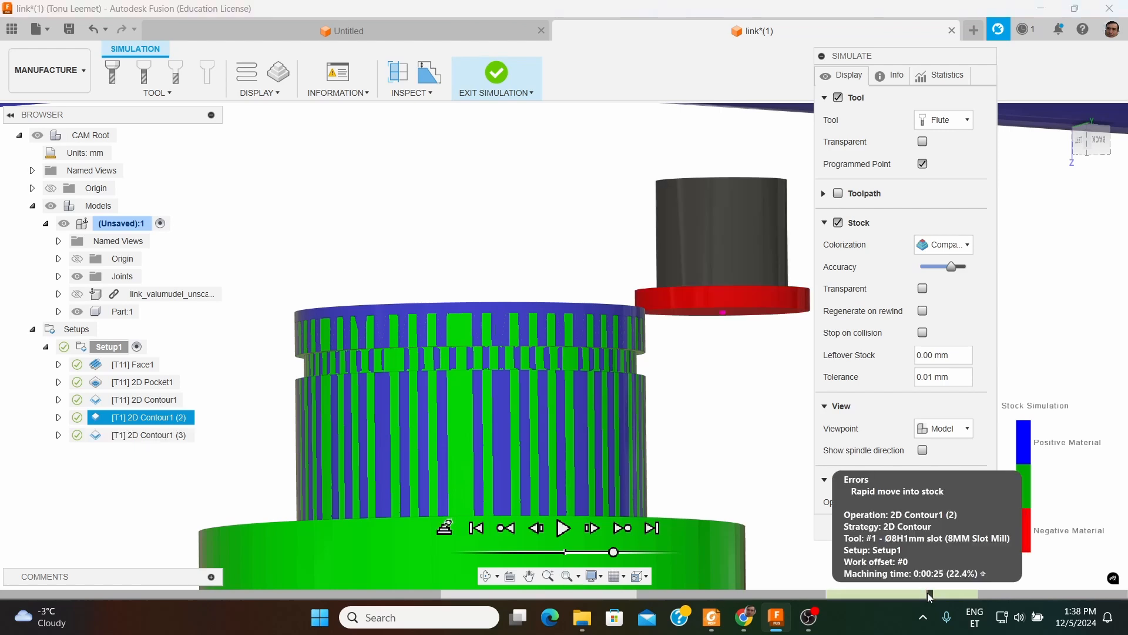
scroll(419, 158, "down", 4)
mouse_move(498, 251)
middle_mouse_down("shift")
mouse_move(446, 247)
mouse_move(482, 251)
middle_mouse_up("shift")
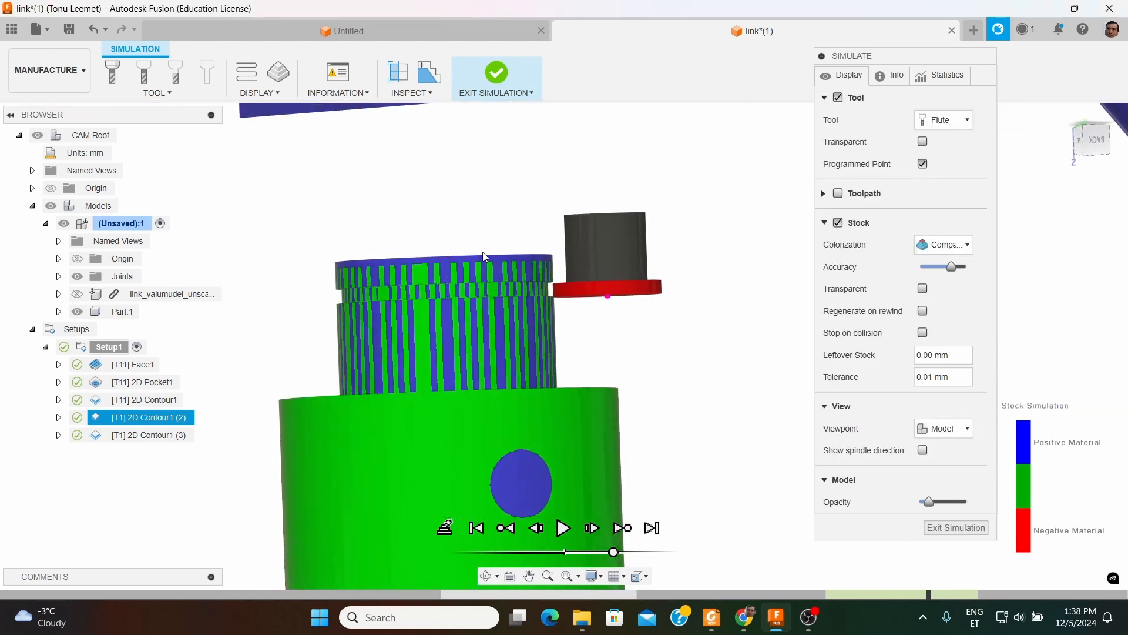
scroll(547, 224, "up", 2)
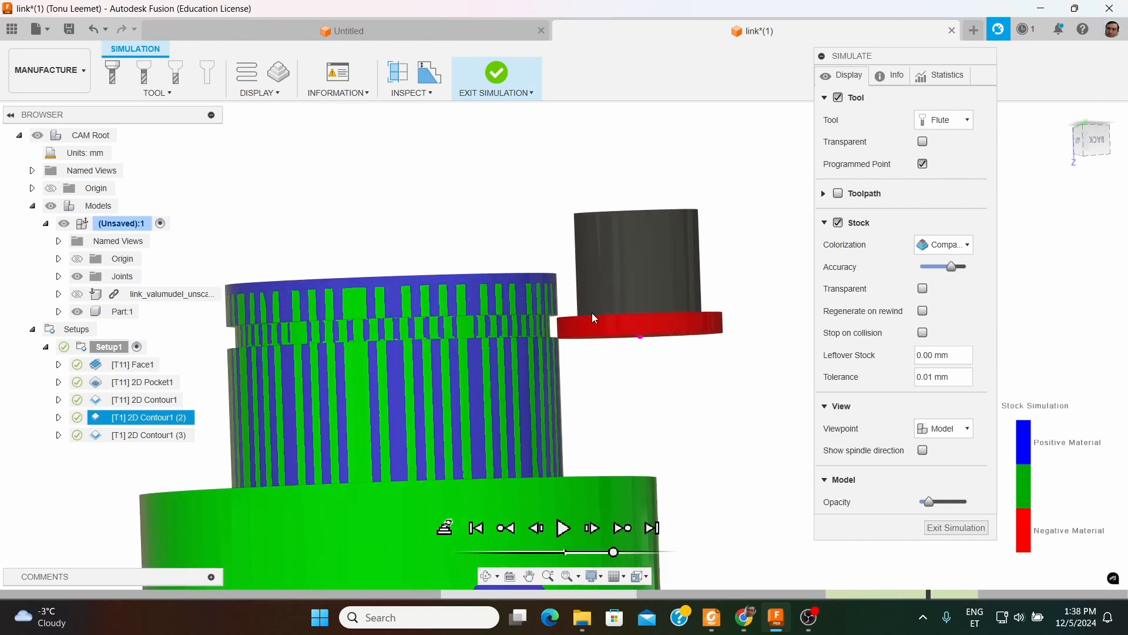
left_click(1098, 142)
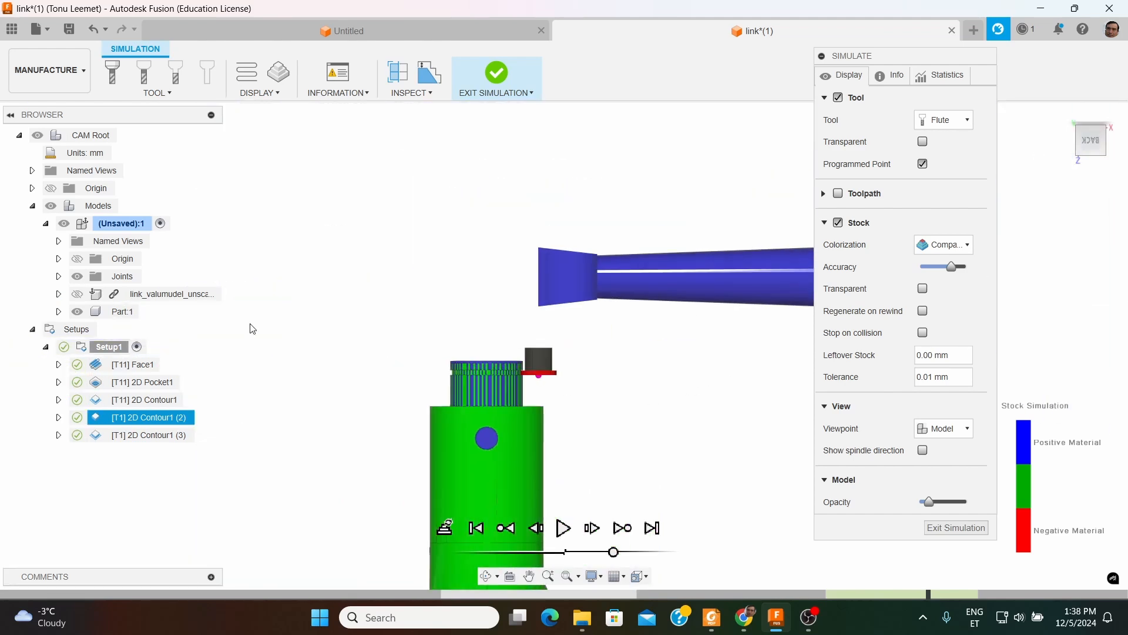
scroll(649, 379, "up", 3)
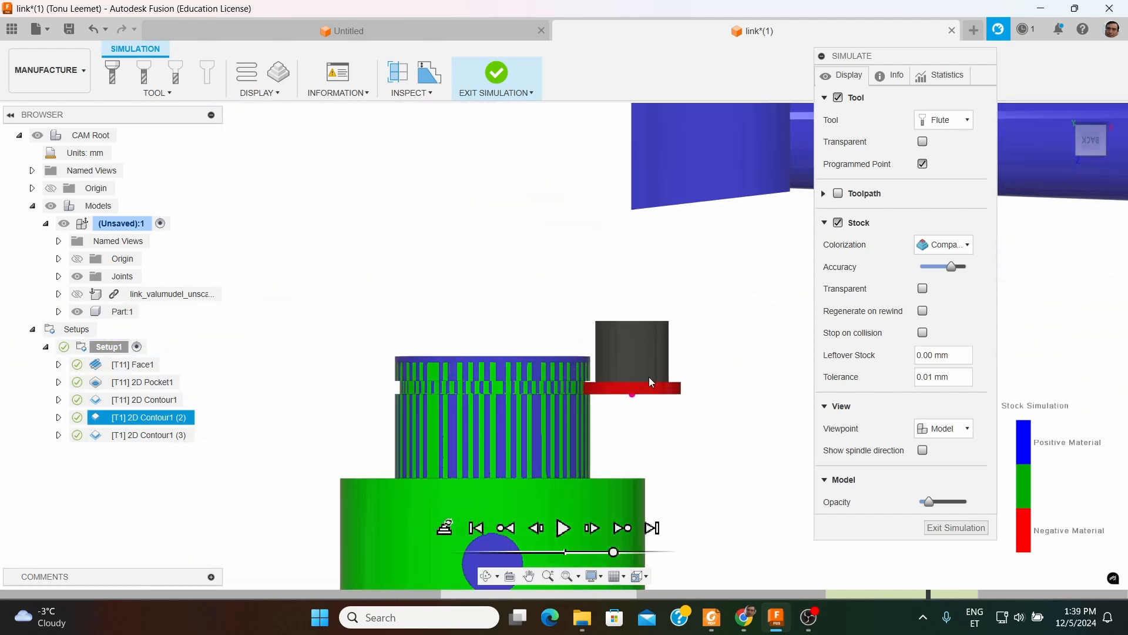
scroll(629, 388, "up", 2)
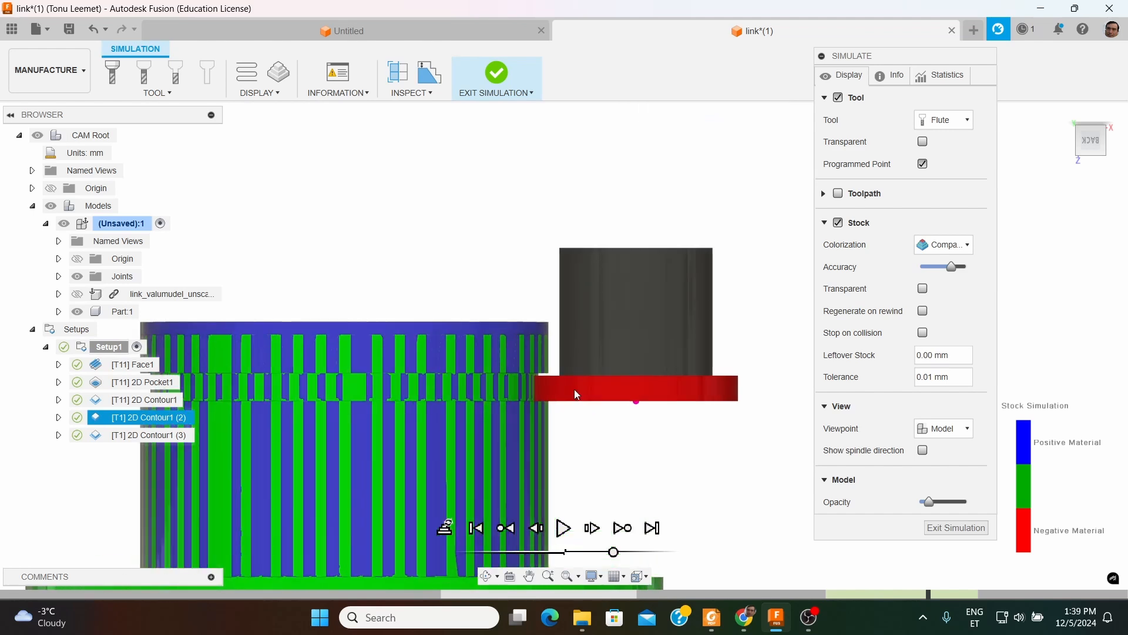
scroll(575, 391, "down", 5)
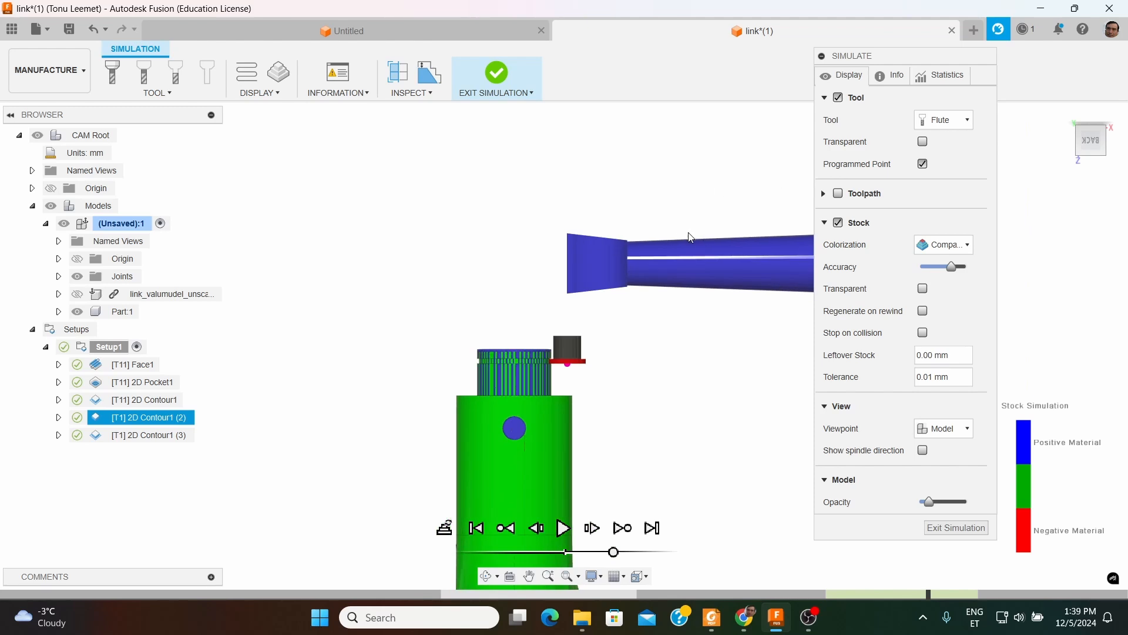
scroll(360, 309, "down", 2)
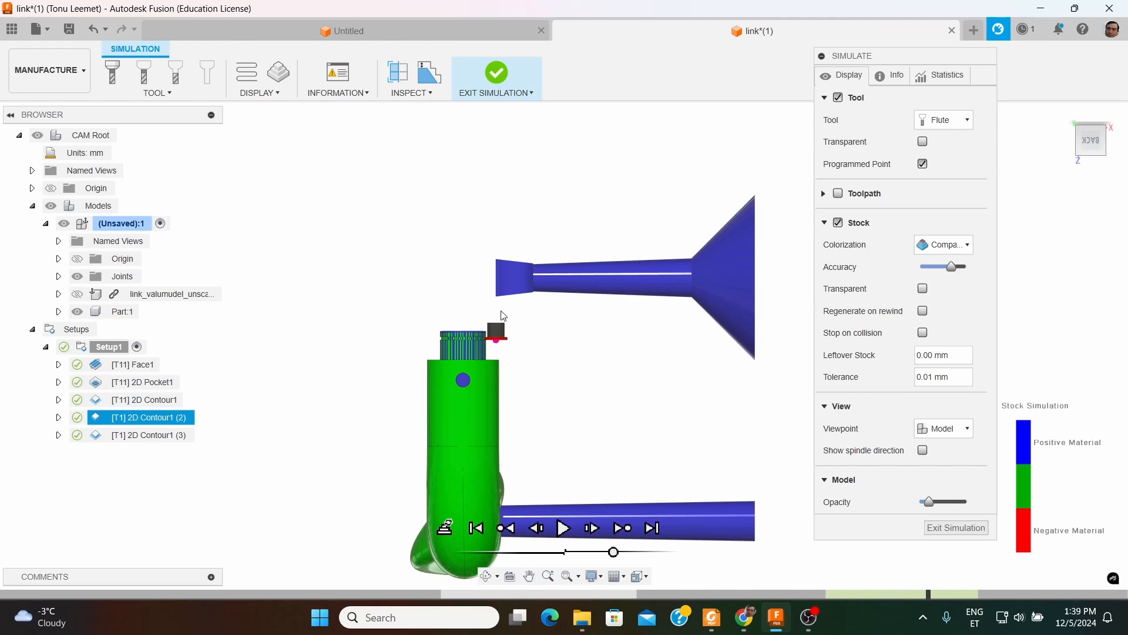
scroll(504, 316, "up", 1)
middle_click_drag(414, 366, 503, 306, "shift")
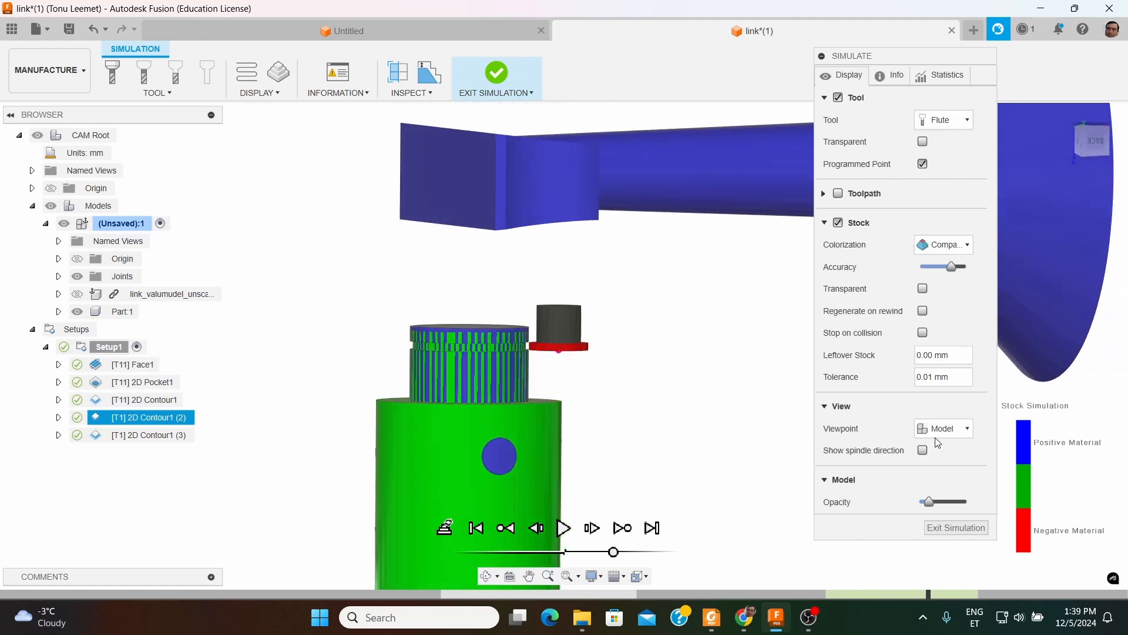
left_click(966, 528)
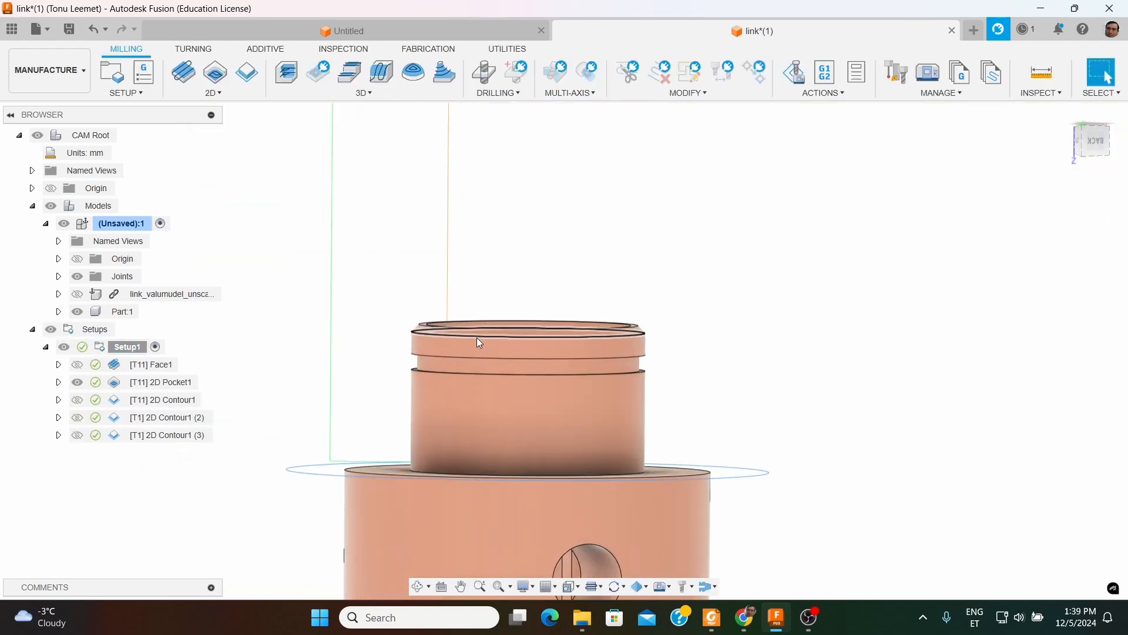
Measure between the cylindrical rim face above the groove and the chamfer face, then clear the selection
scroll(478, 337, "up", 8)
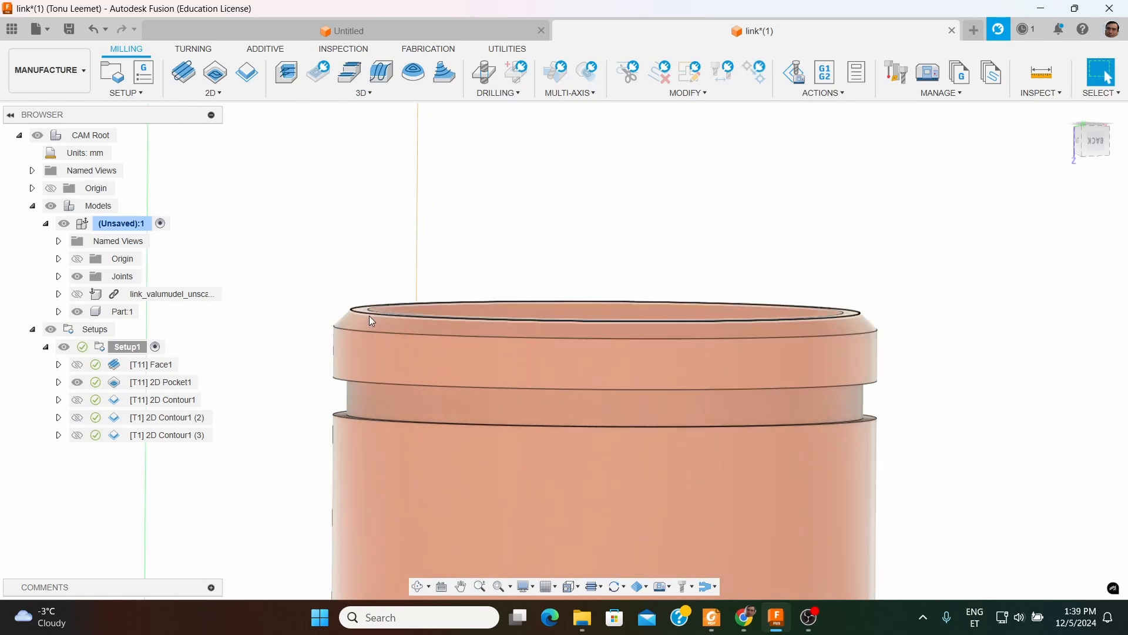
middle_click_drag(911, 336, 936, 330, "shift")
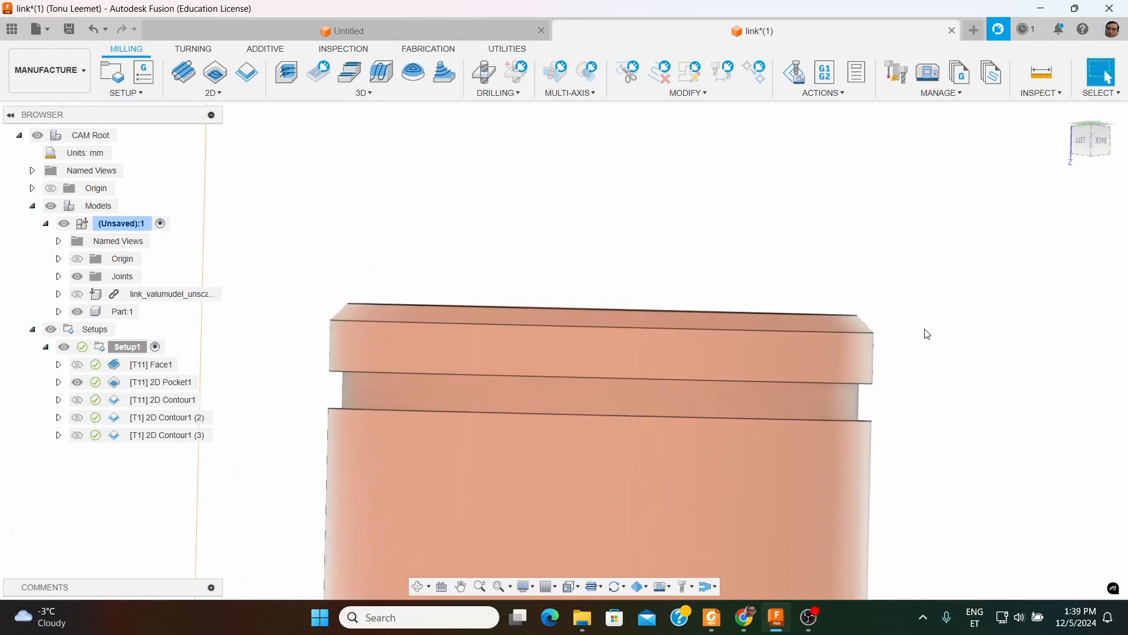
left_click(870, 345)
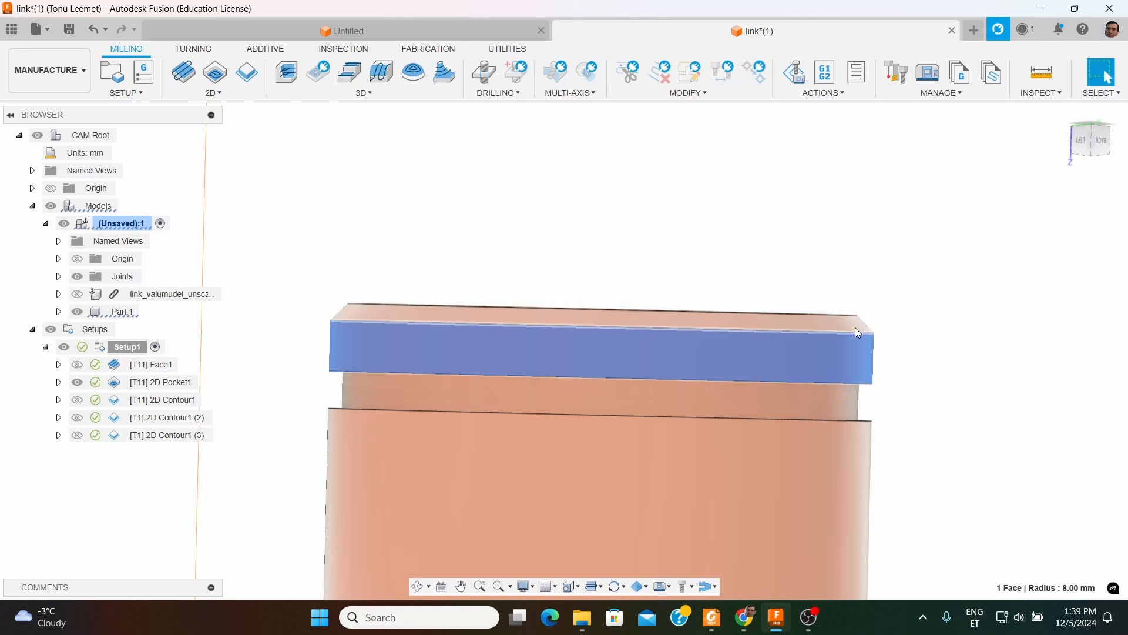
key("i")
left_click(858, 322)
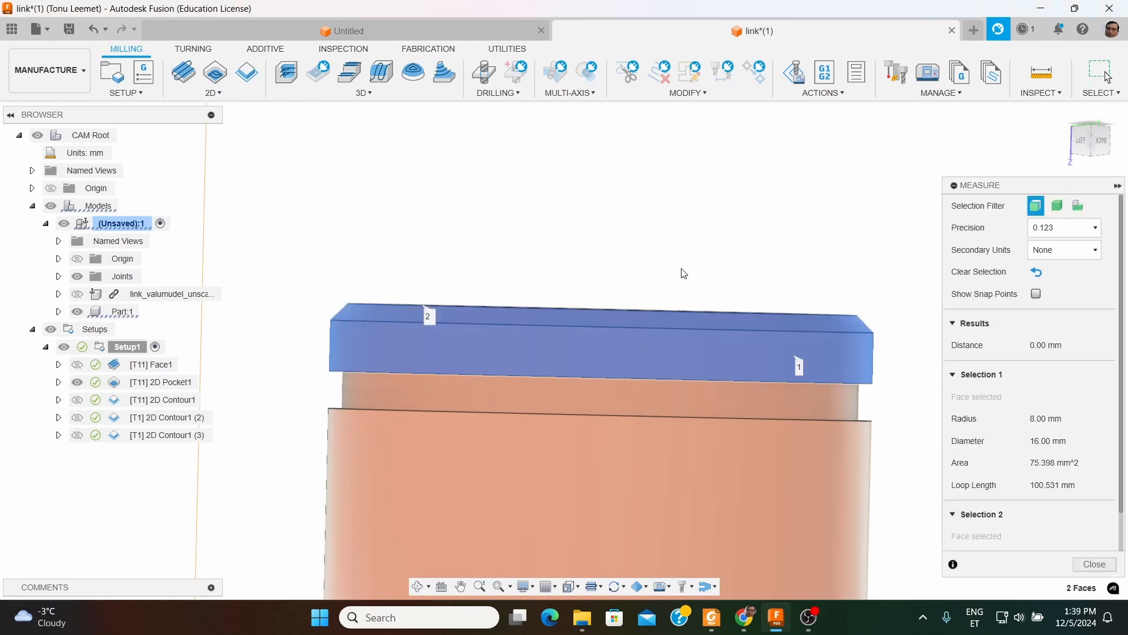
scroll(632, 275, "down", 2)
scroll(831, 245, "up", 1)
left_click(830, 249)
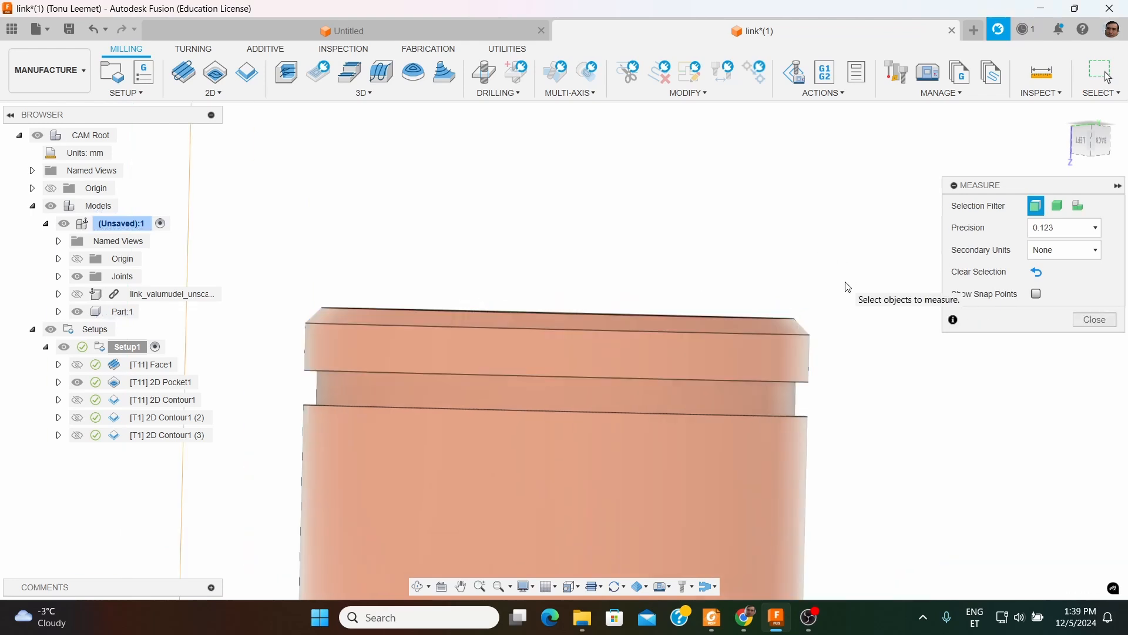
Measure the distance between the lower and upper edges of the boss's outer chamfer and end the measurement
scroll(844, 297, "up", 2)
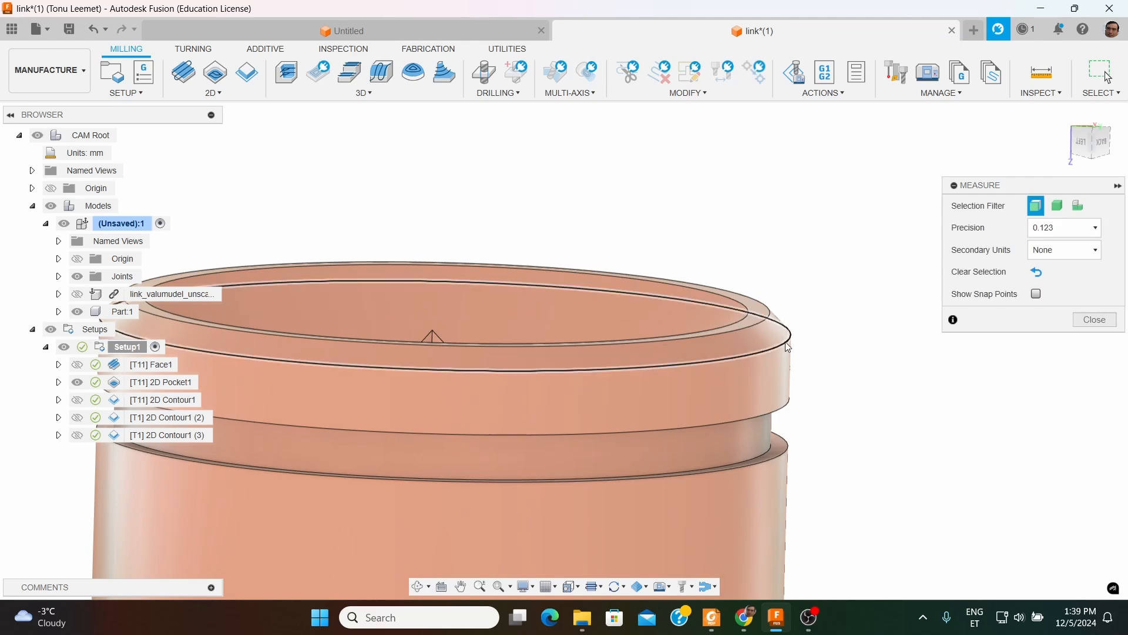
left_click(765, 334)
left_click(755, 327)
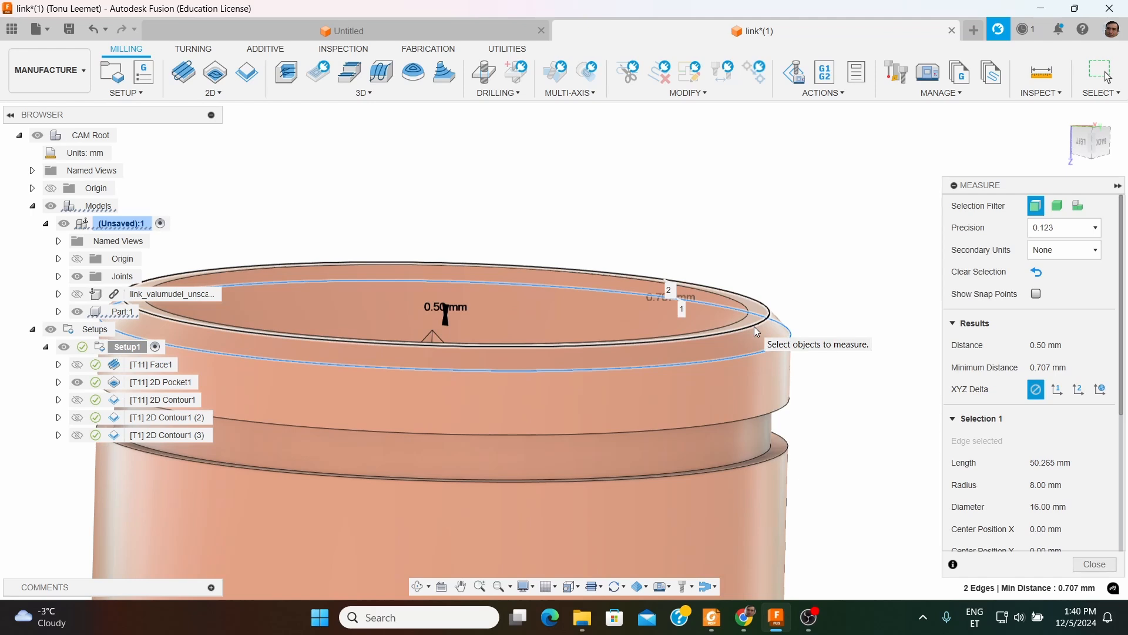
scroll(820, 316, "down", 2)
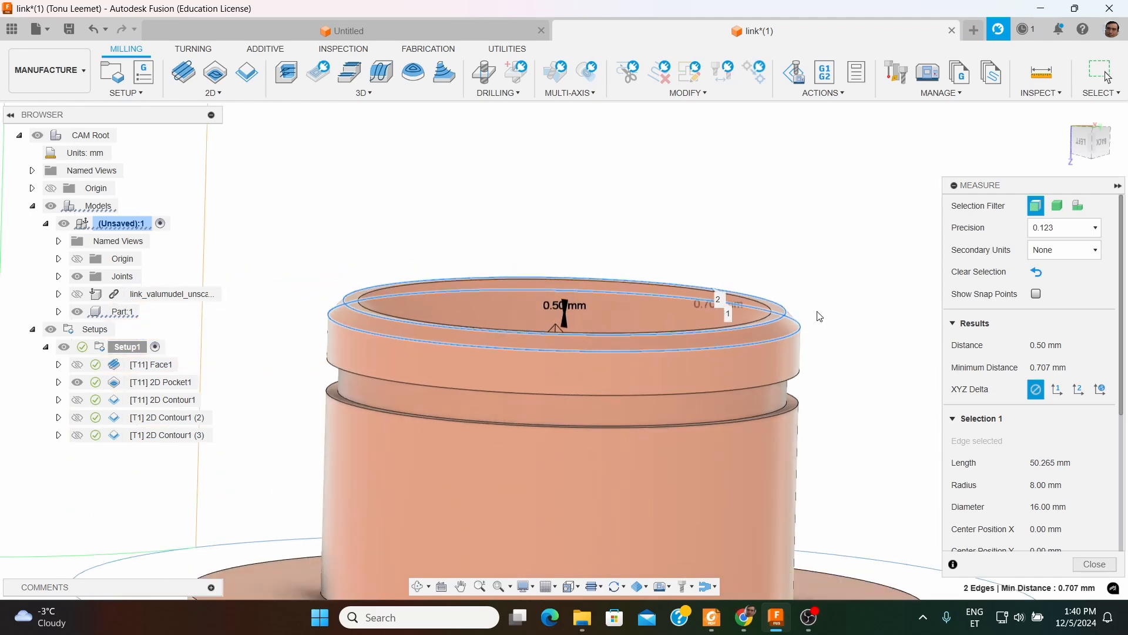
left_click(842, 298)
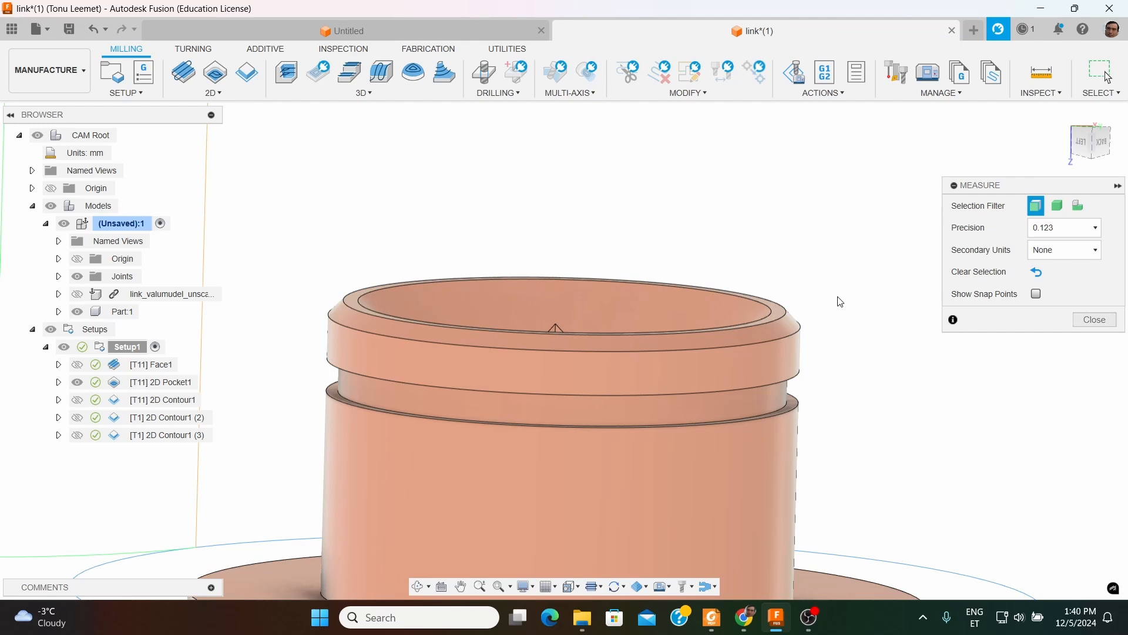
middle_click_drag(835, 306, 853, 329, "shift")
left_click(1080, 320)
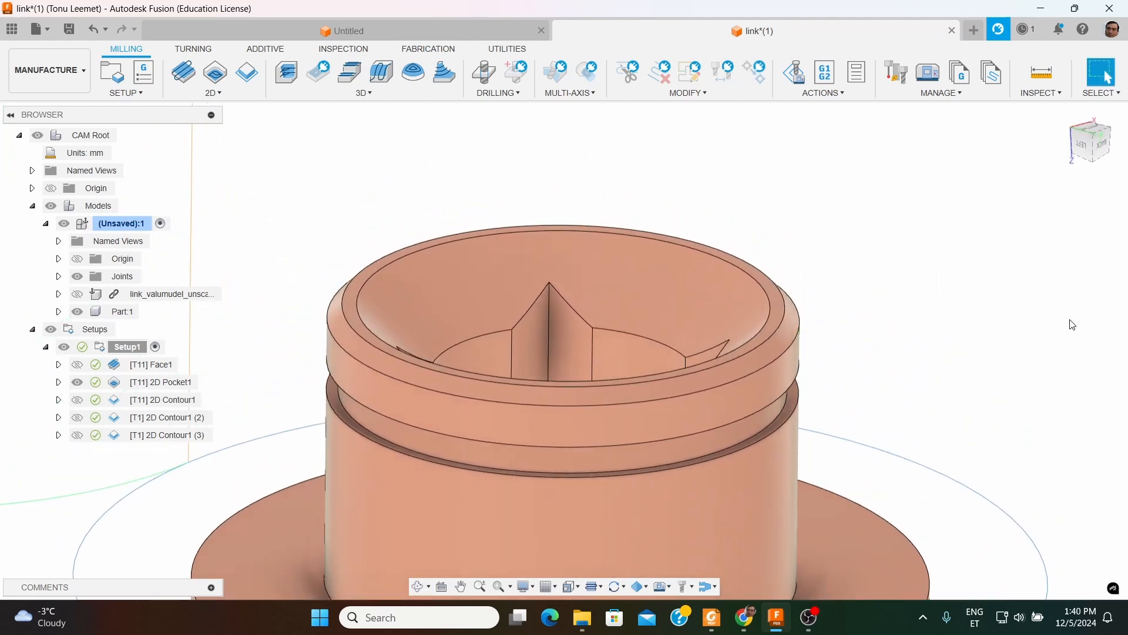
Create a section analysis through the link on the YZ plane with a distance of 0.00 mm
scroll(1049, 291, "down", 4)
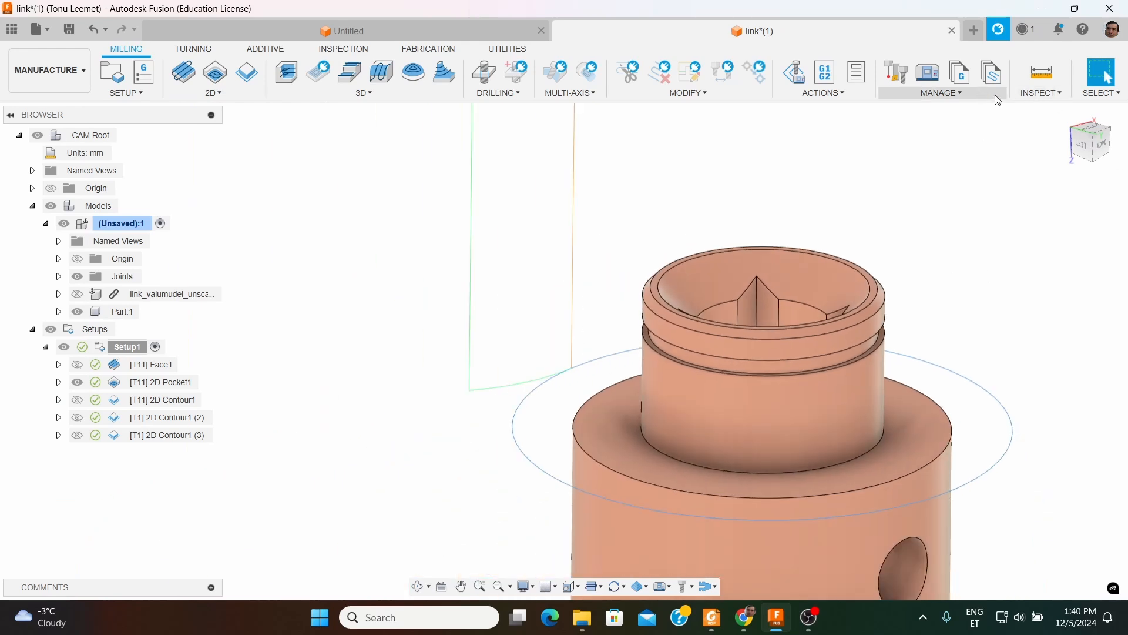
left_click(1040, 93)
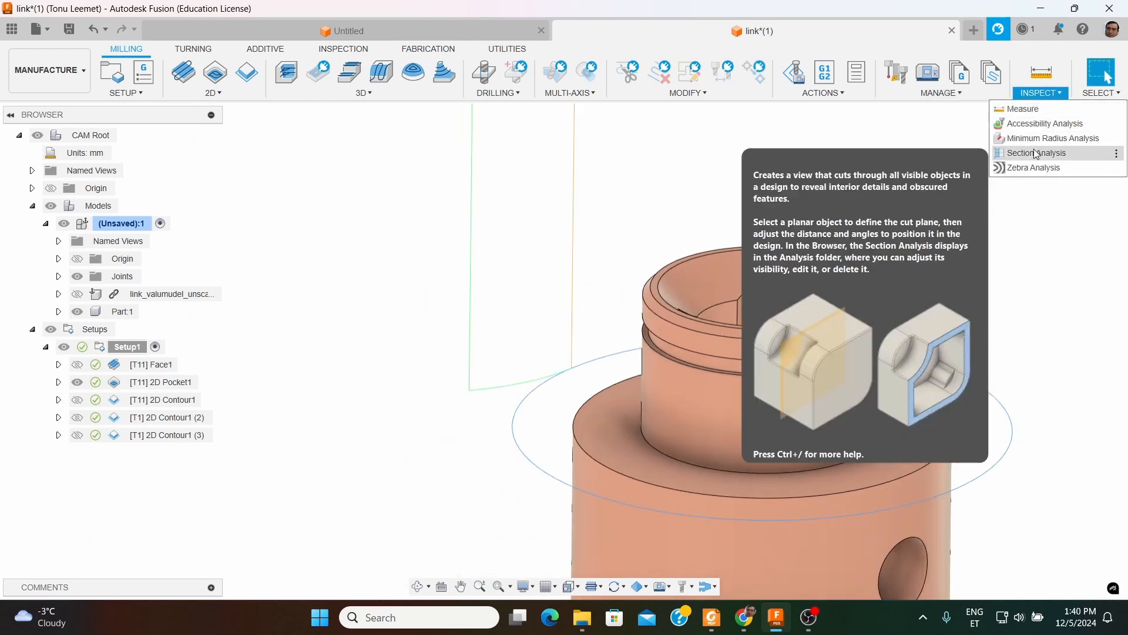
left_click(1035, 148)
scroll(377, 299, "down", 3)
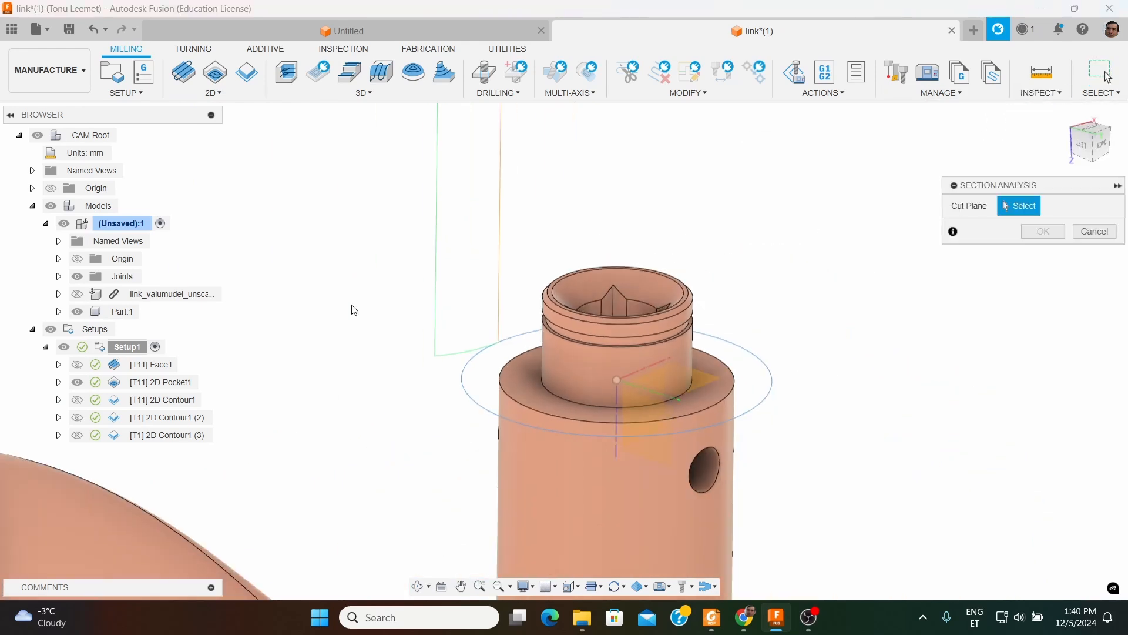
left_click(659, 450)
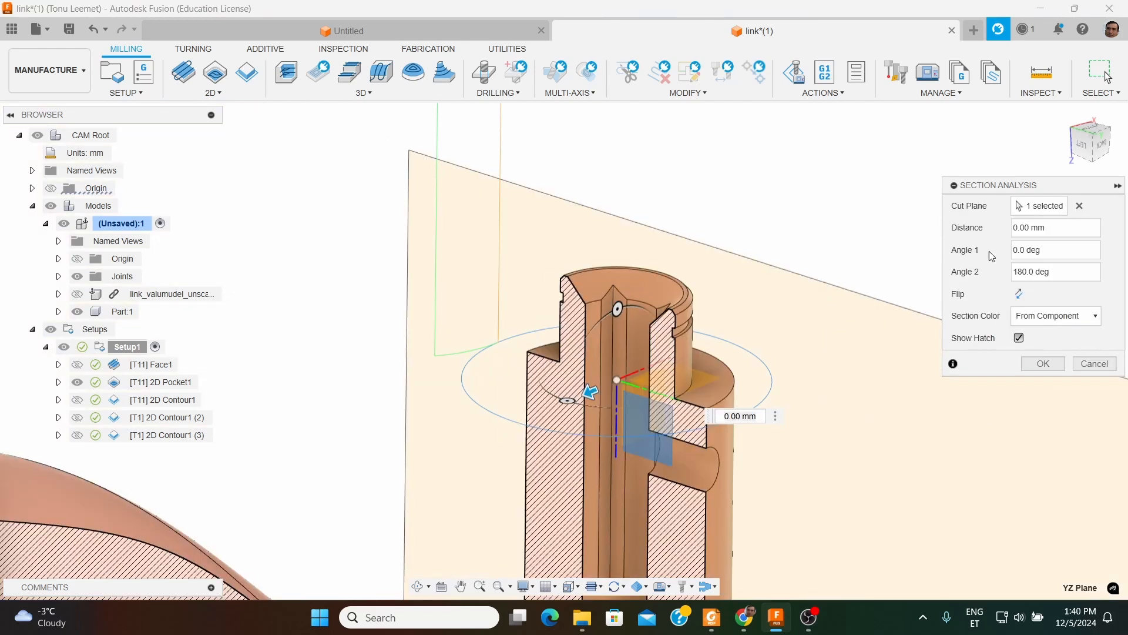
left_click(1082, 144)
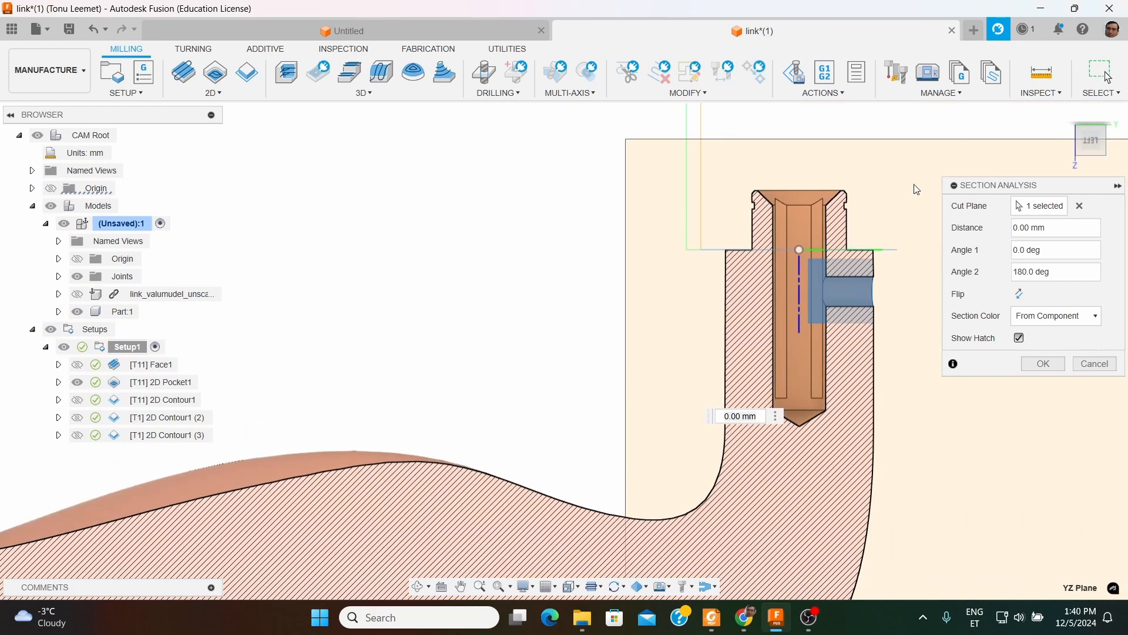
scroll(767, 210, "up", 10)
left_click(1032, 364)
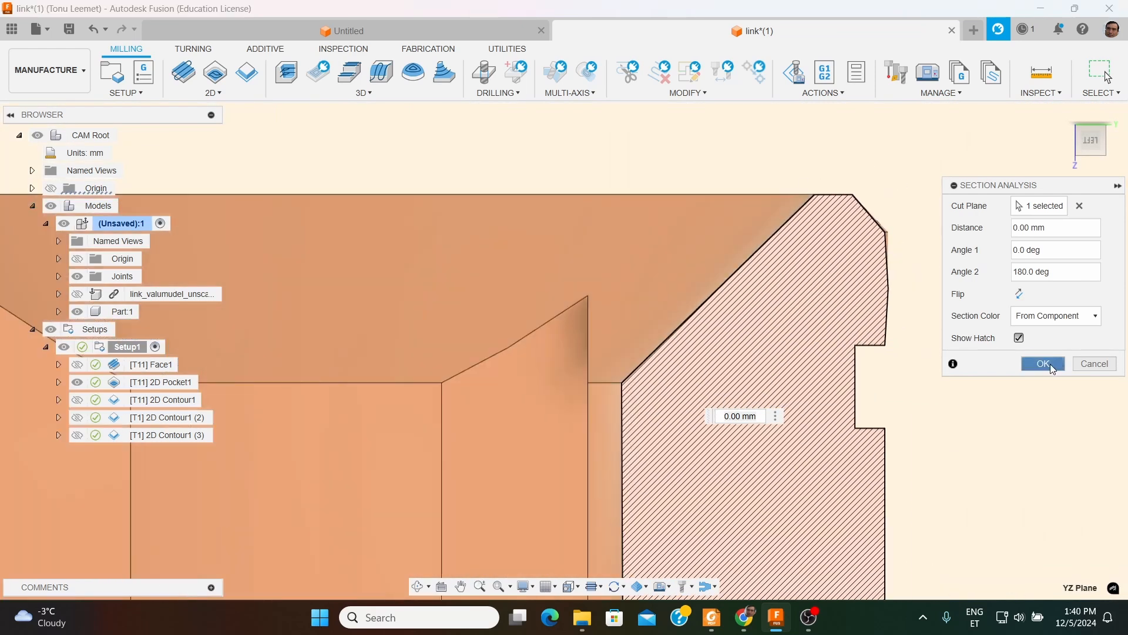
Measure between the outer chamfer face and the adjoining rim face in the sectioned view and end the measurement
scroll(905, 202, "up", 3)
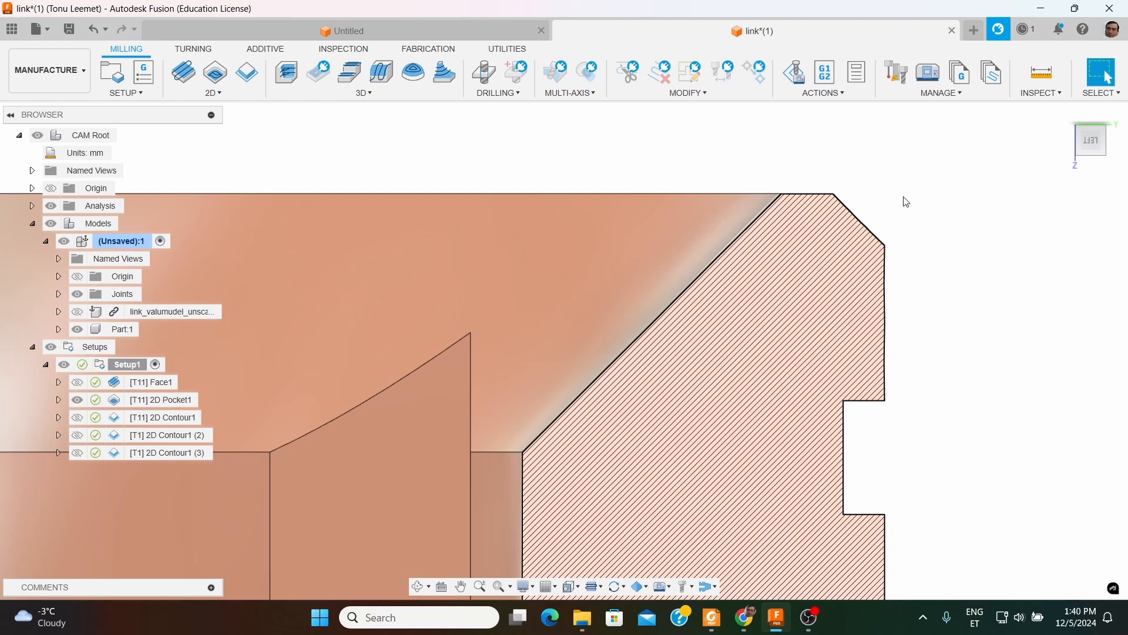
key("i")
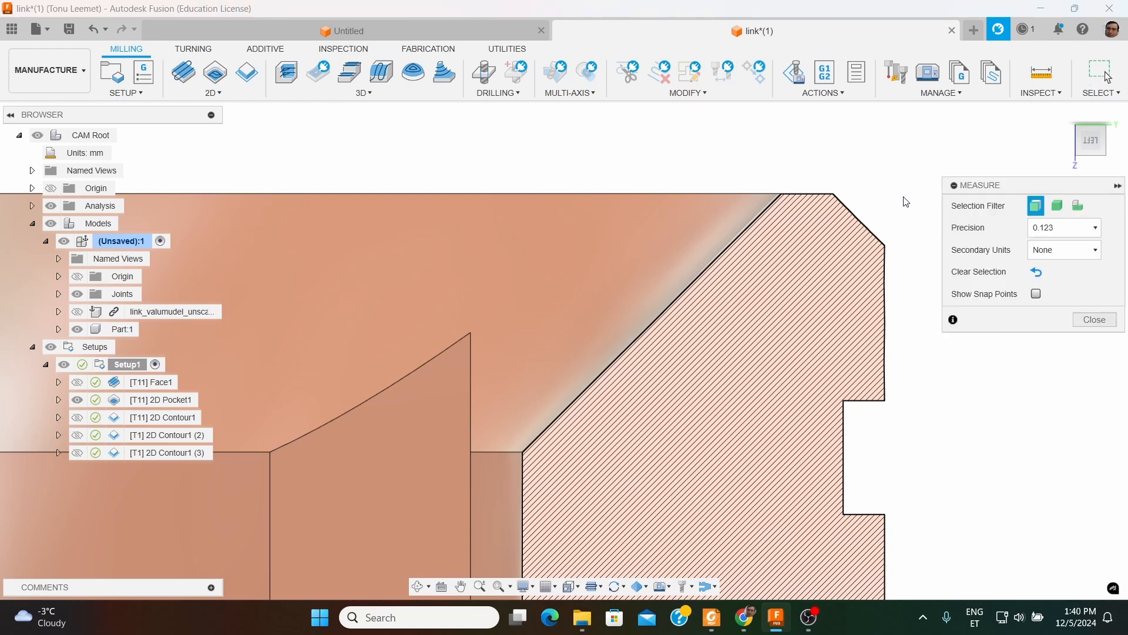
left_click(855, 231)
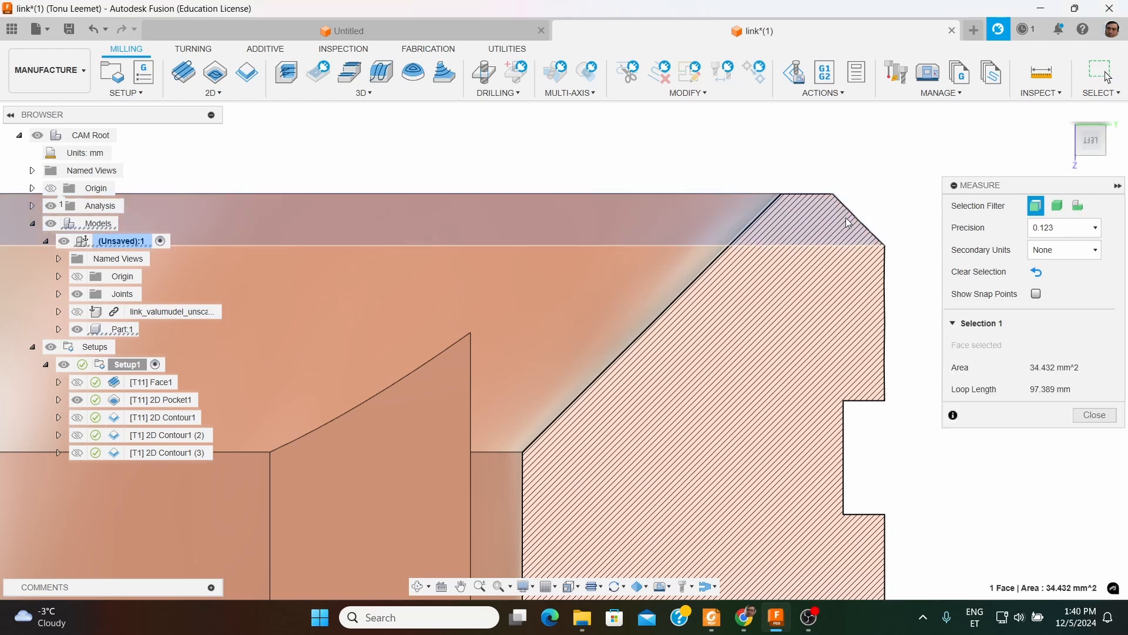
left_click(885, 282)
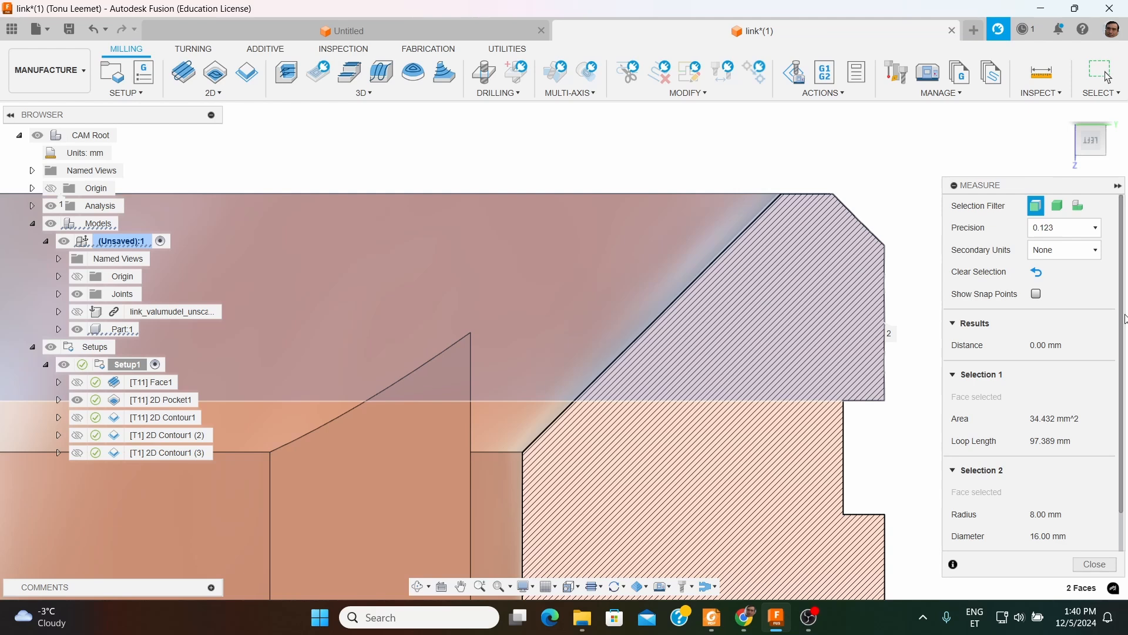
scroll(1126, 411, "down", 2)
scroll(1123, 412, "up", 2)
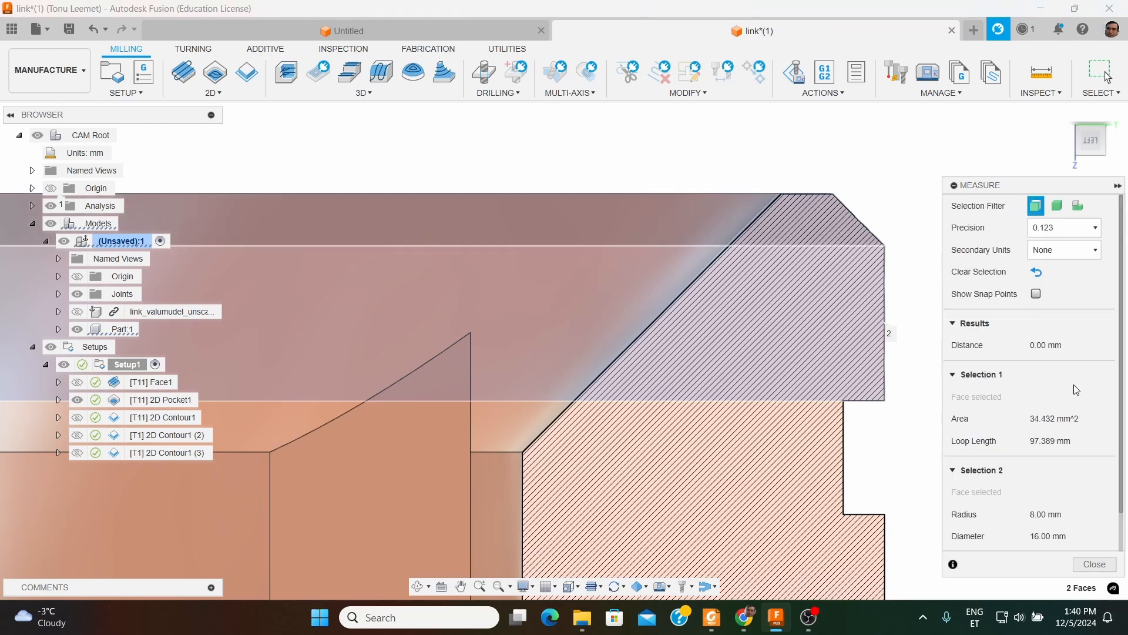
left_click(1093, 563)
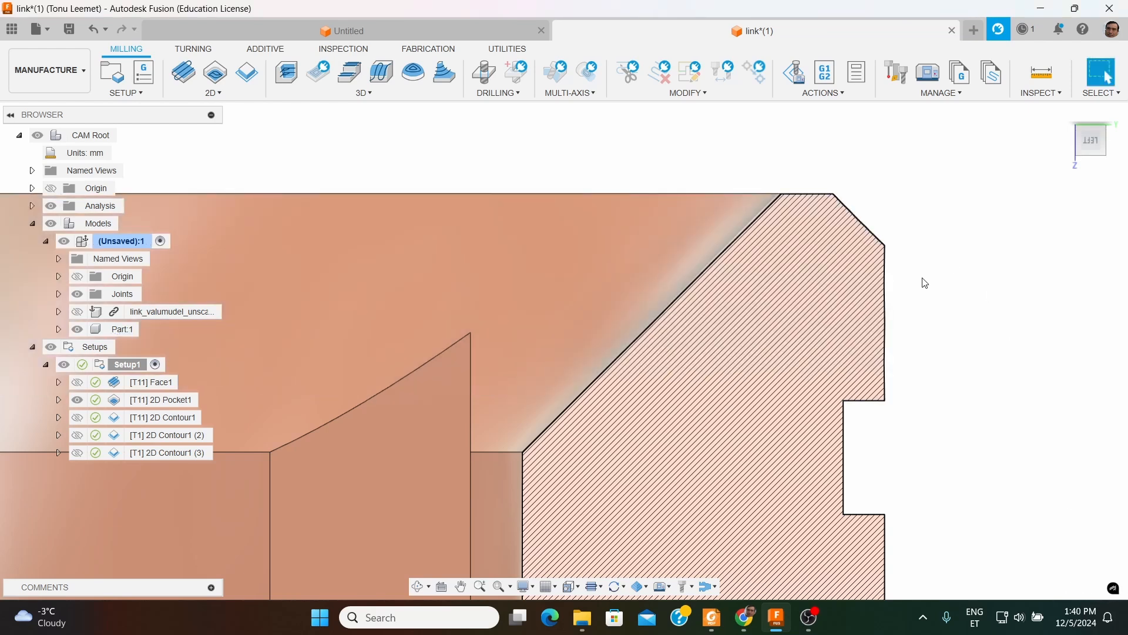
Switch to the Design workspace and hide the link_valumudel_unscaled component so only the link part is shown
scroll(920, 303, "down", 4)
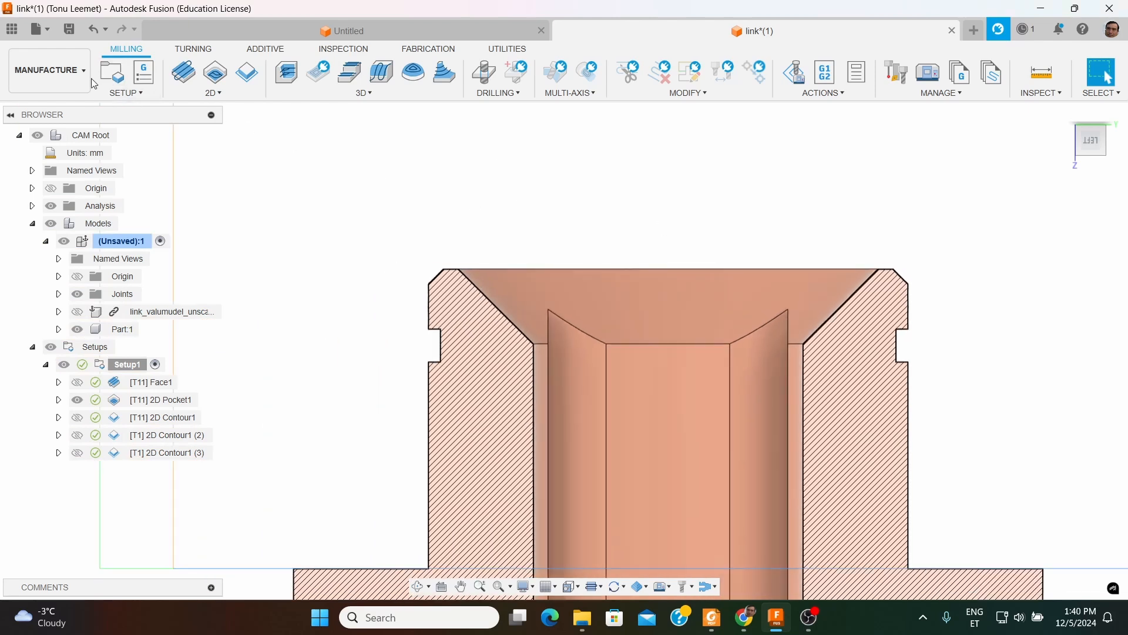
left_click(77, 84)
left_click(55, 103)
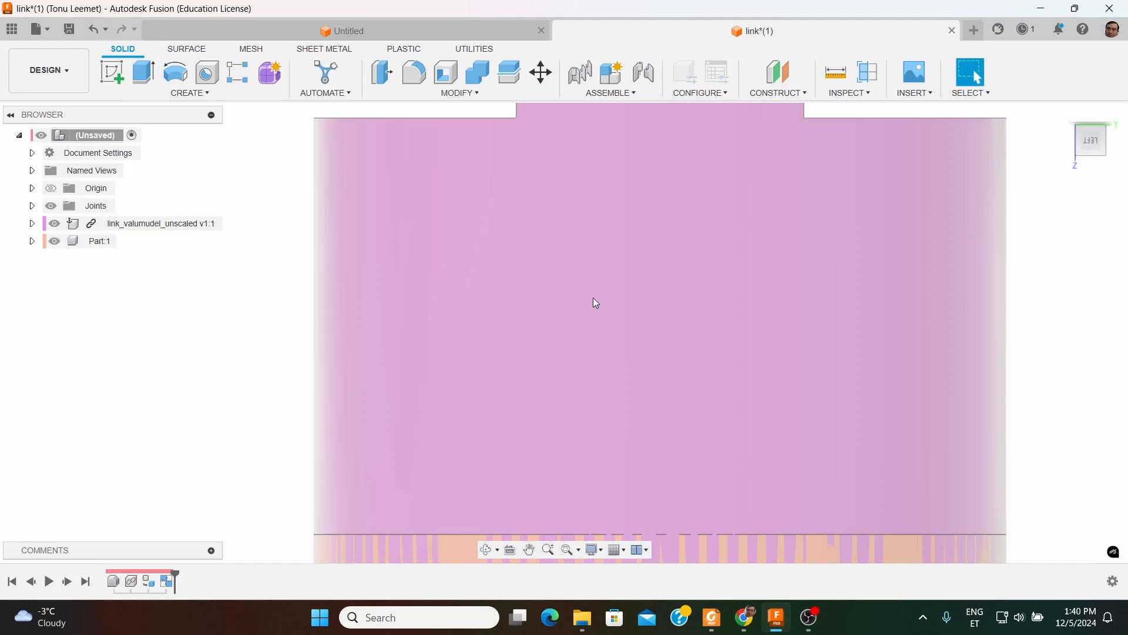
scroll(522, 326, "down", 7)
middle_click_drag(635, 299, 641, 304, "shift")
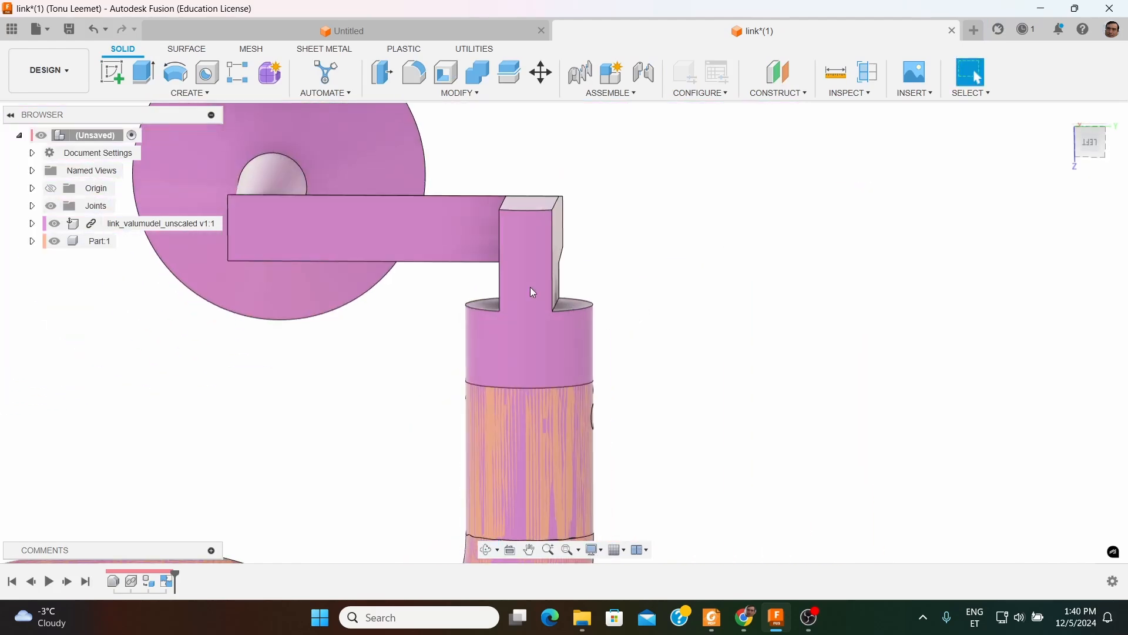
left_click(54, 224)
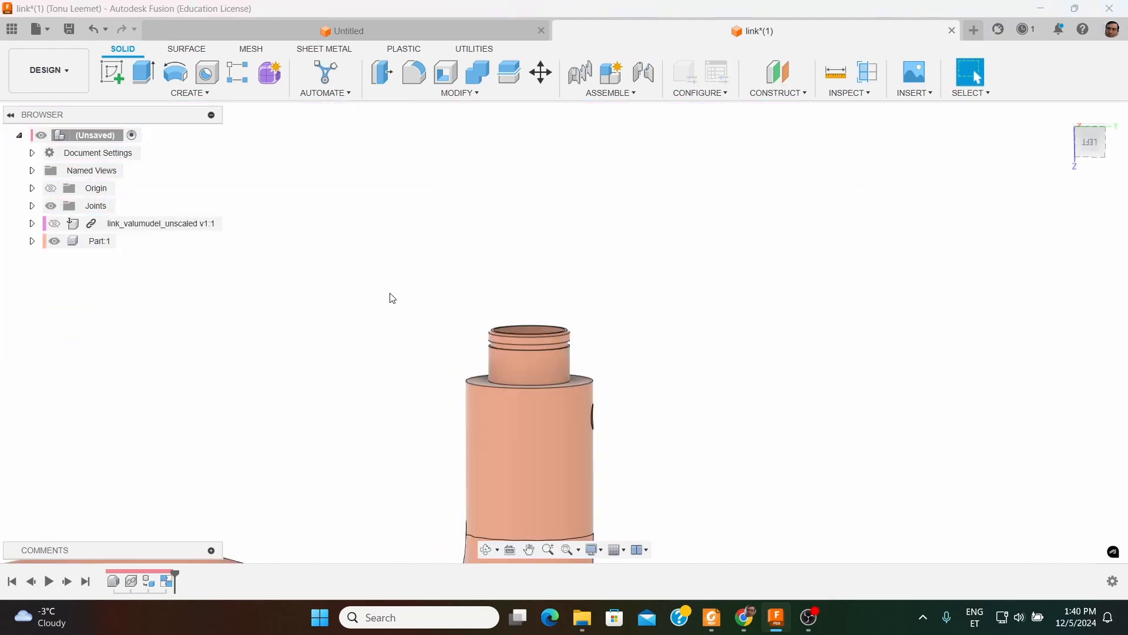
scroll(392, 306, "down", 2)
scroll(698, 348, "down", 3)
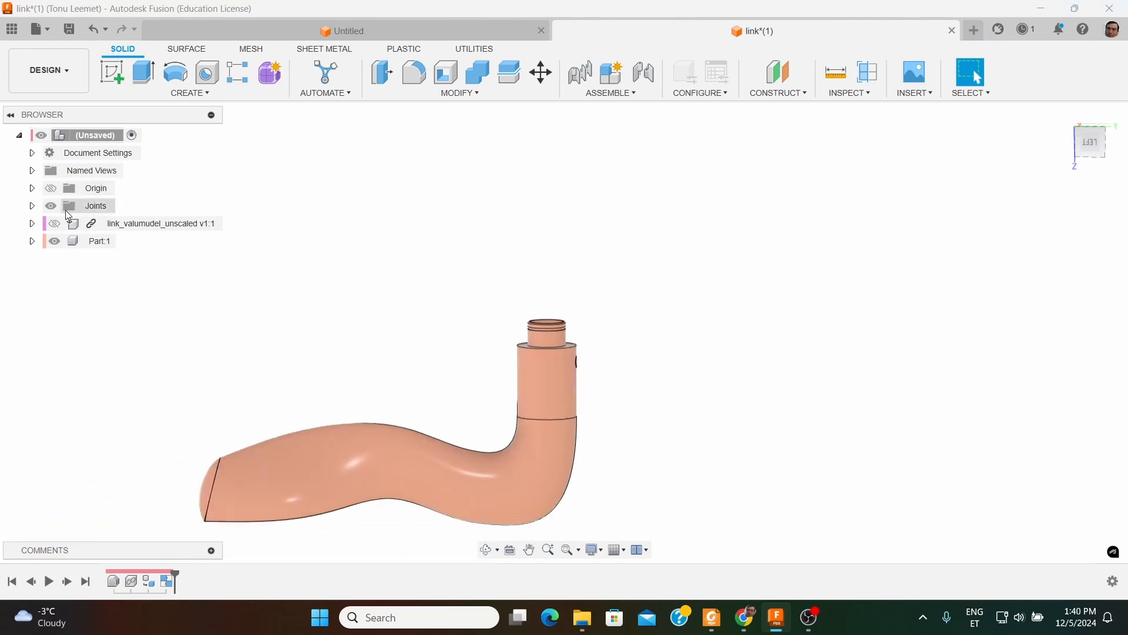
Show the origin and start a new sketch on the YZ plane through the link part
left_click(51, 188)
scroll(702, 391, "up", 2)
left_click(112, 72)
left_click(522, 379)
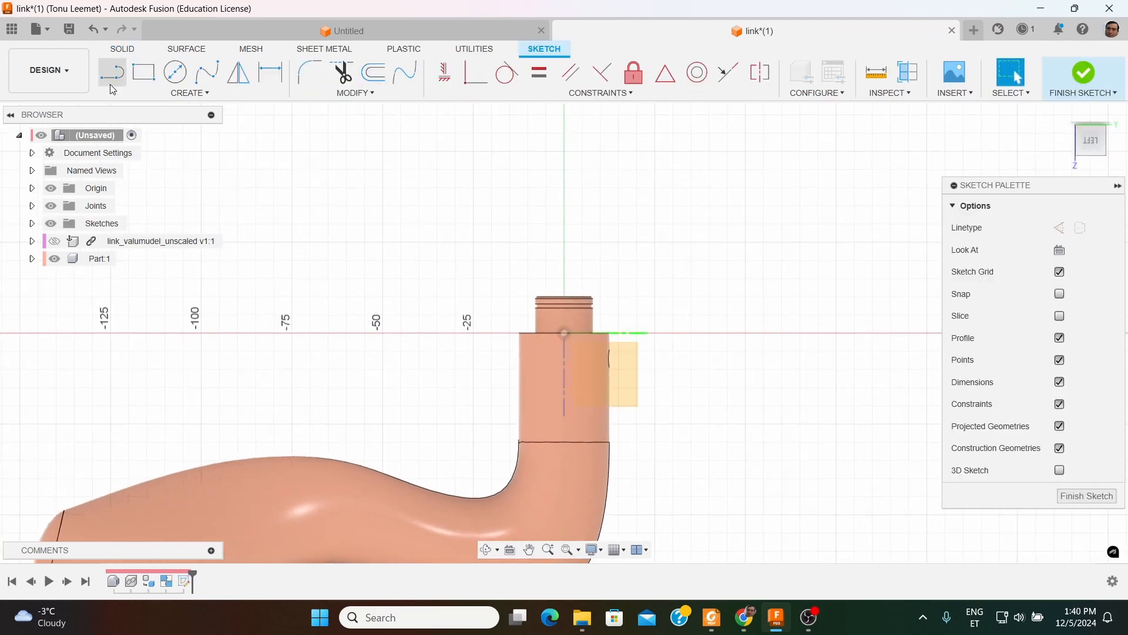
Intersect the whole link body with the sketch plane to bring its section outline into the sketch
left_click(178, 94)
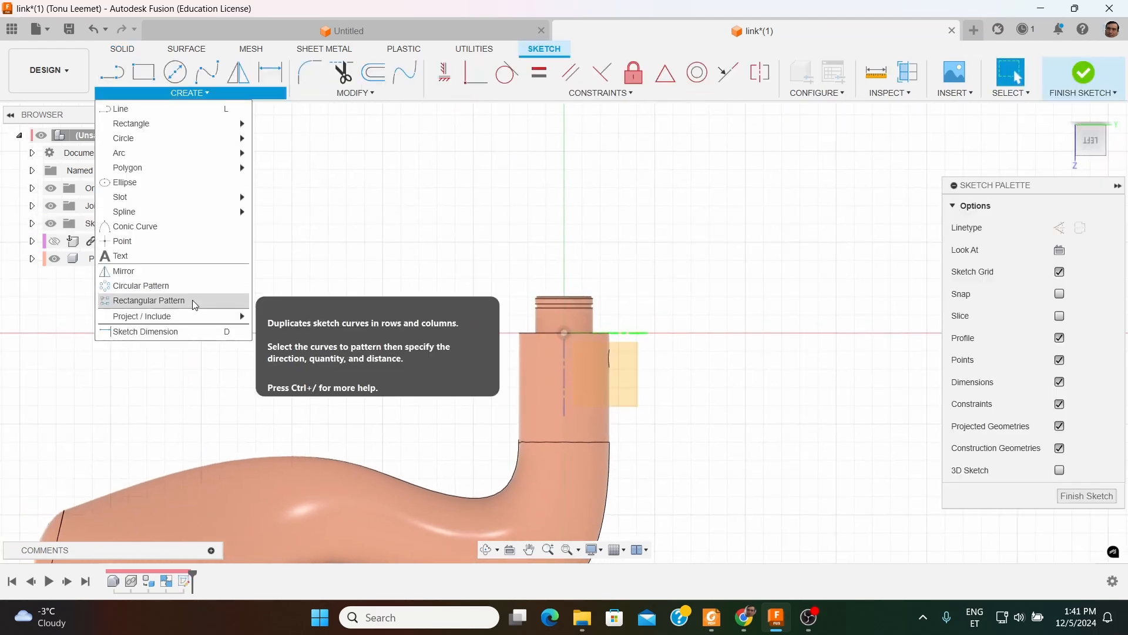
mouse_move(202, 314)
left_click(280, 332)
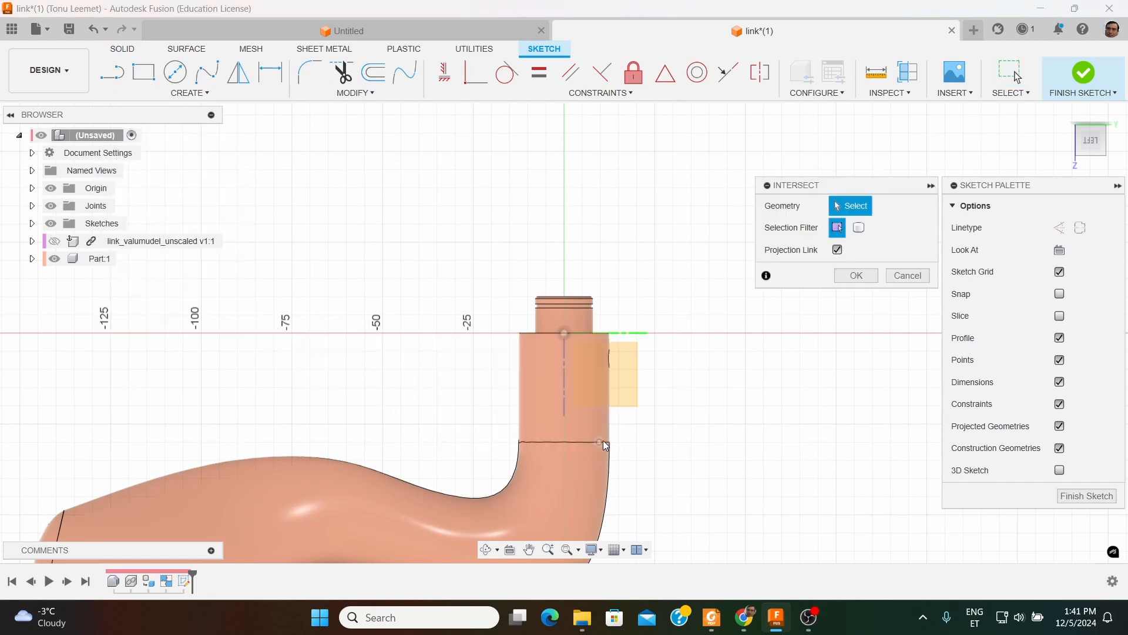
left_click(859, 227)
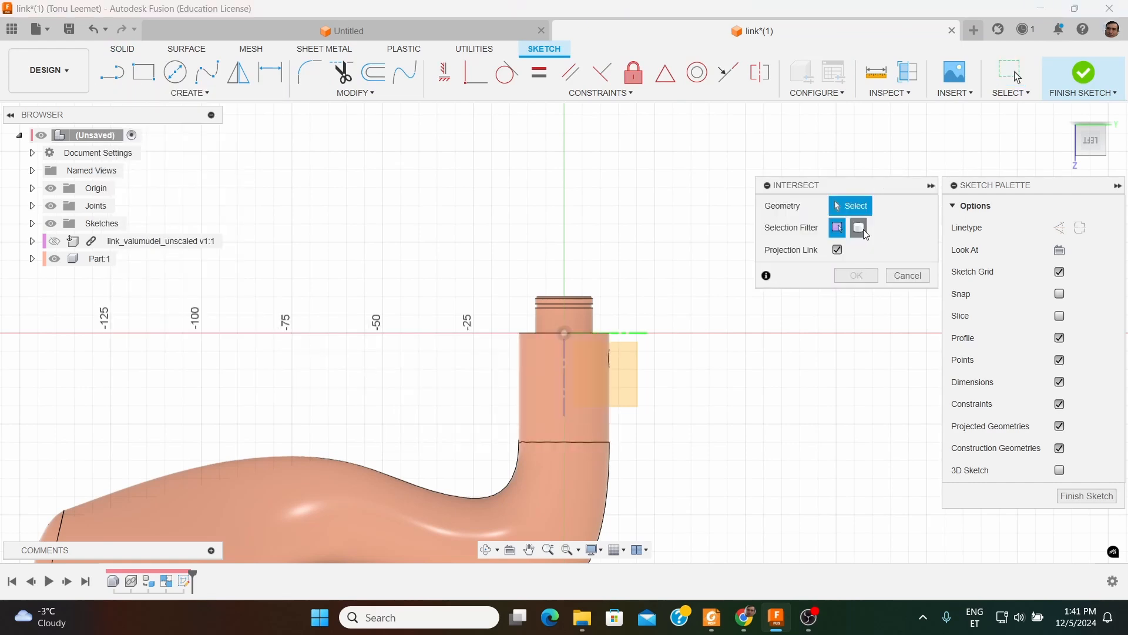
left_click(551, 480)
left_click(858, 275)
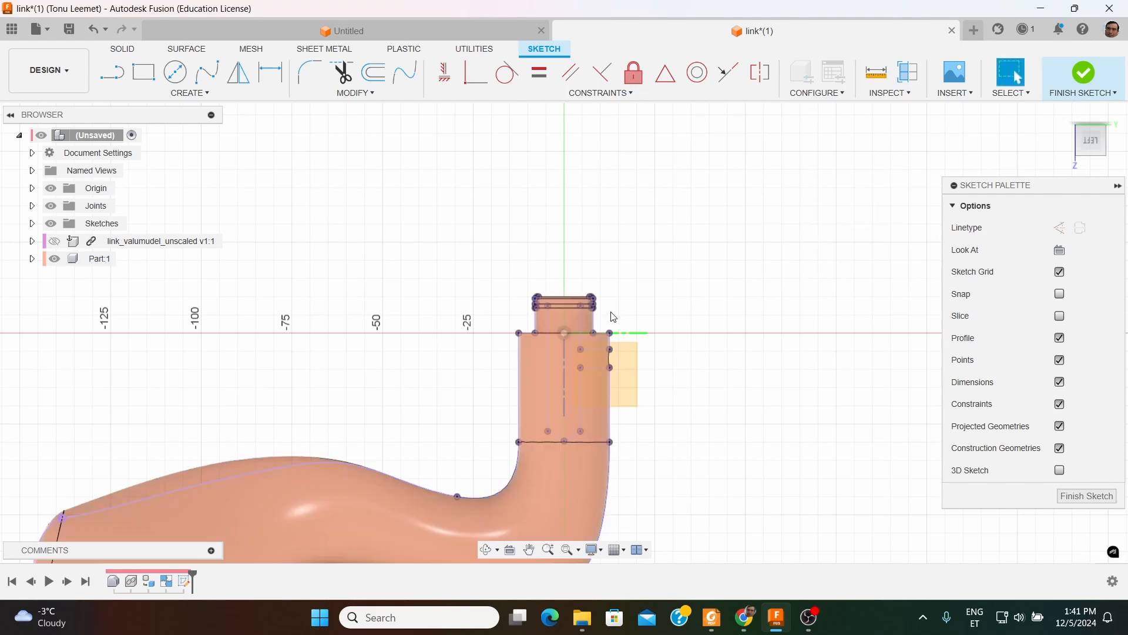
Hide Part:1 to expose the sketched section outline around the outer rim chamfer
scroll(597, 285, "up", 3)
scroll(596, 285, "up", 3)
left_click(54, 258)
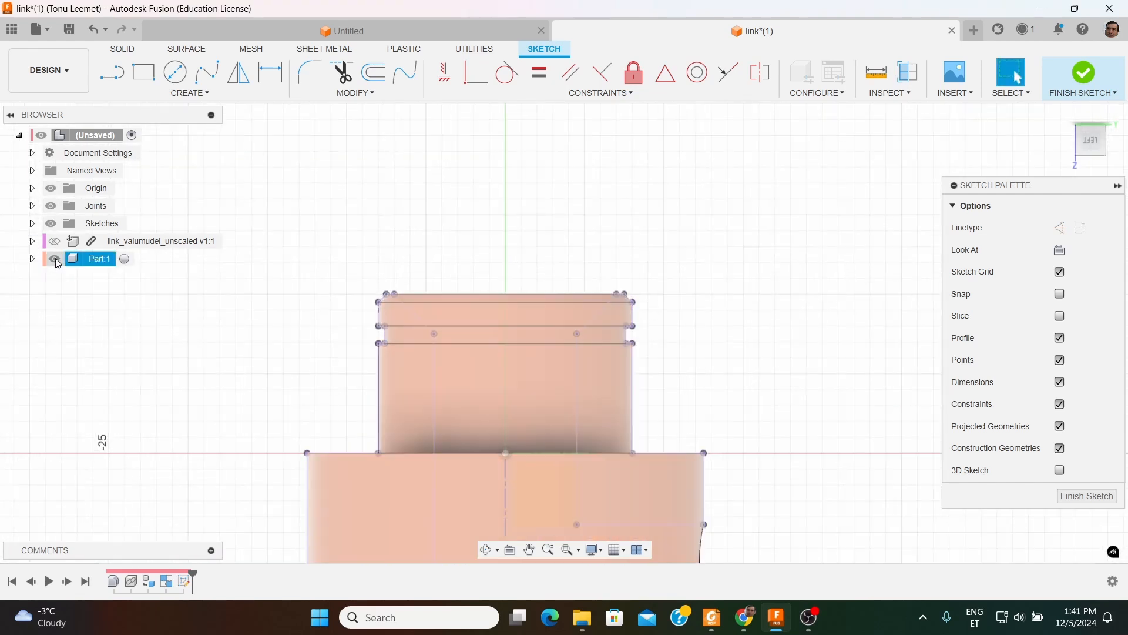
scroll(626, 286, "up", 5)
scroll(626, 288, "up", 3)
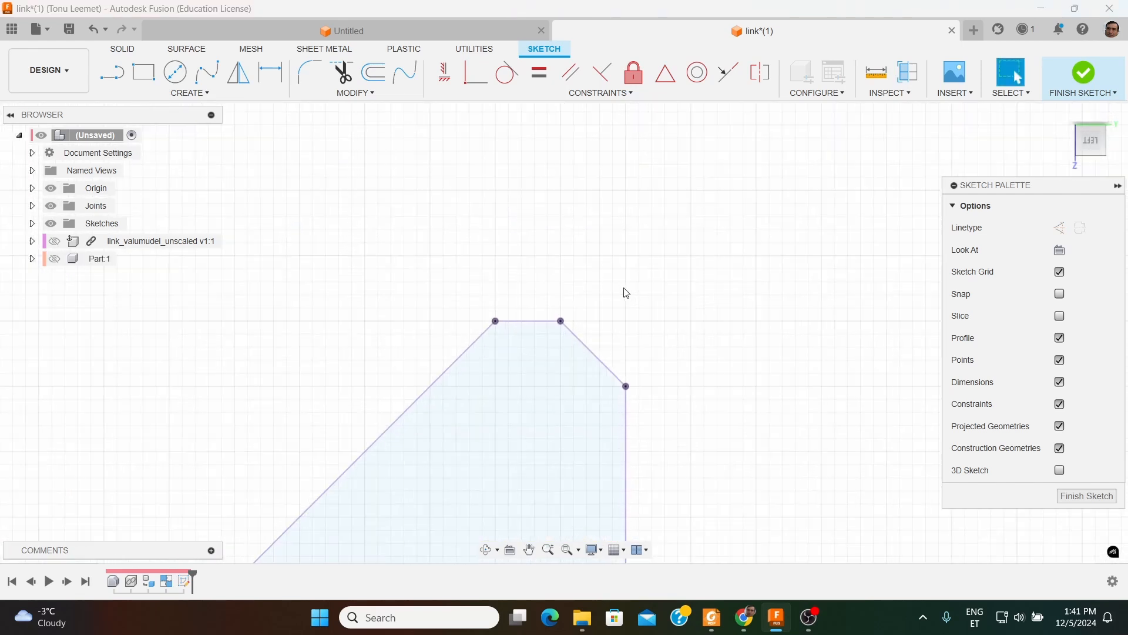
Check the angle between the outer chamfer line and its adjoining rim lines with the Sketch Dimension tool, without keeping a dimension
key("d")
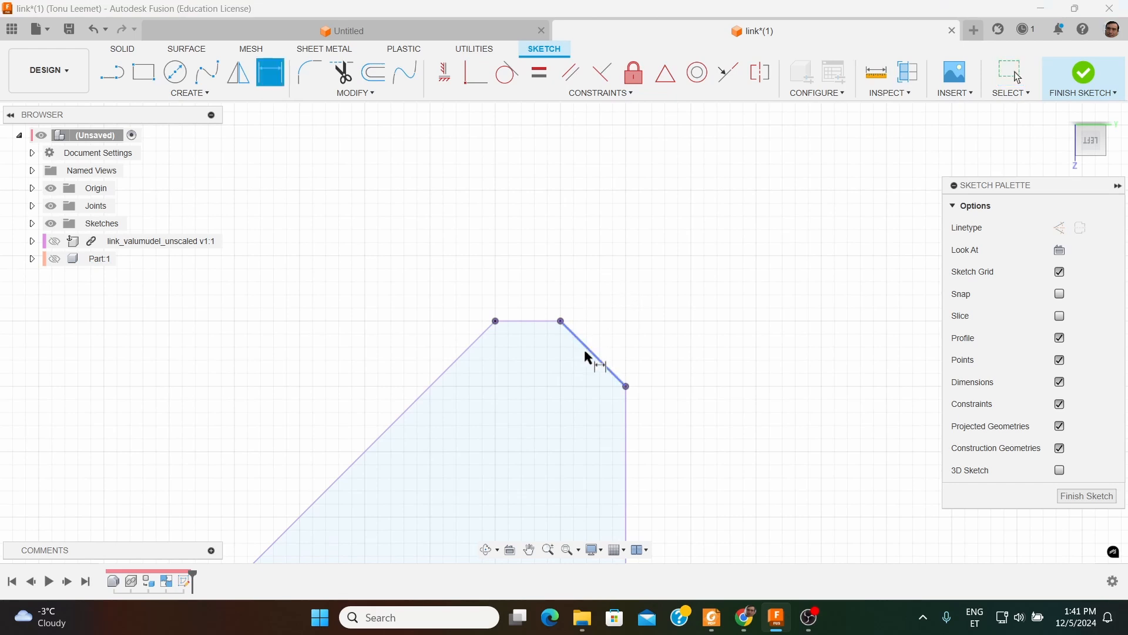
left_click(608, 371)
left_click(626, 392)
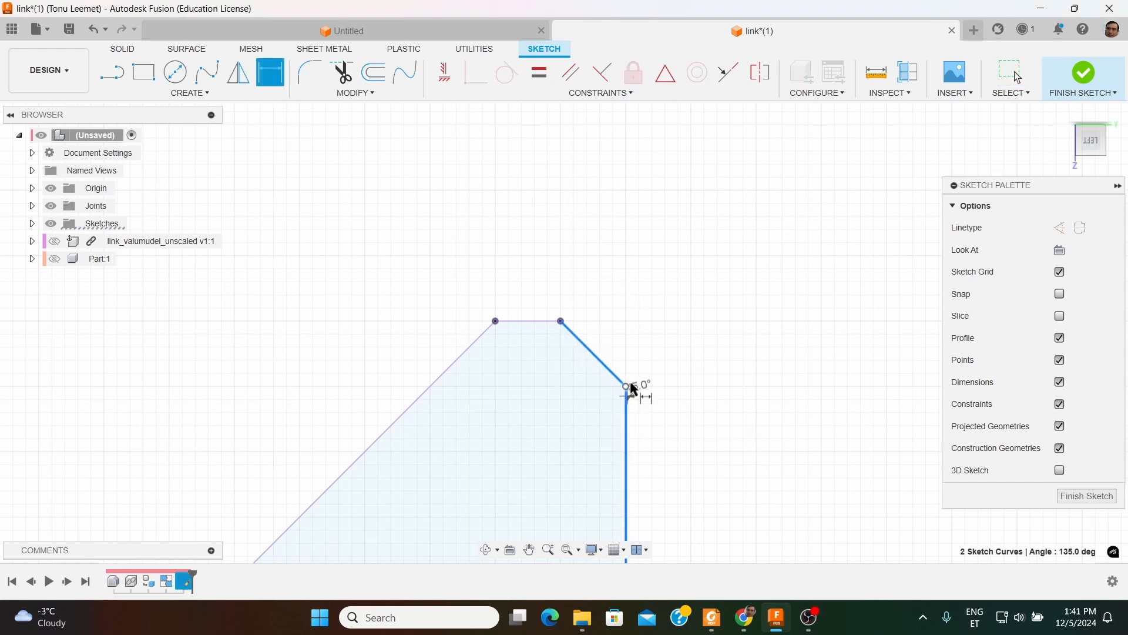
key("Escape")
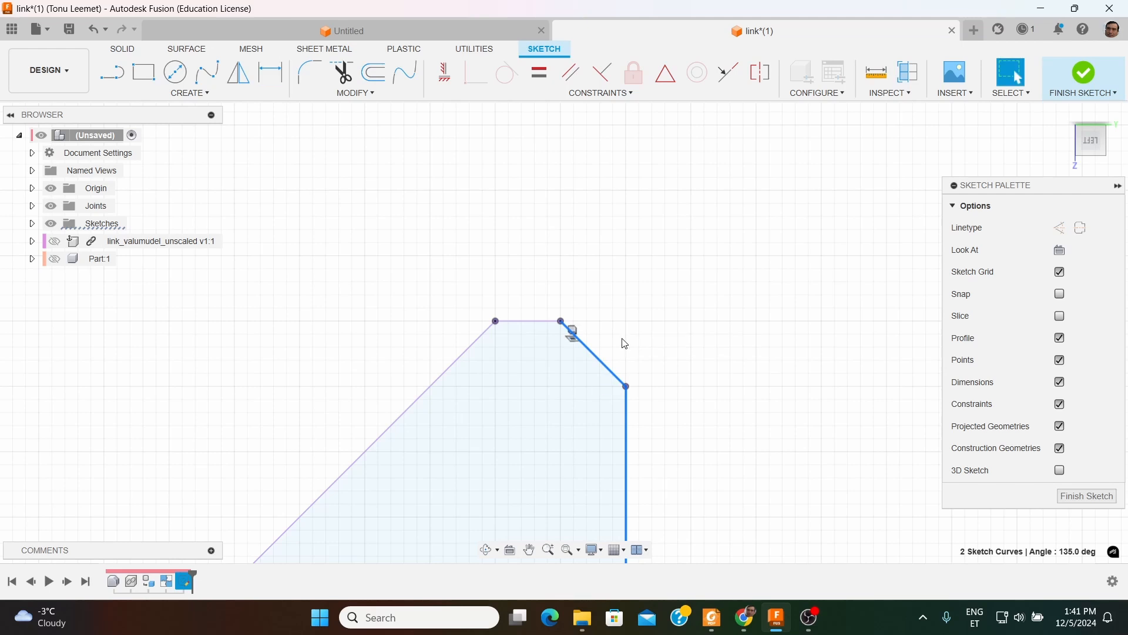
key("d")
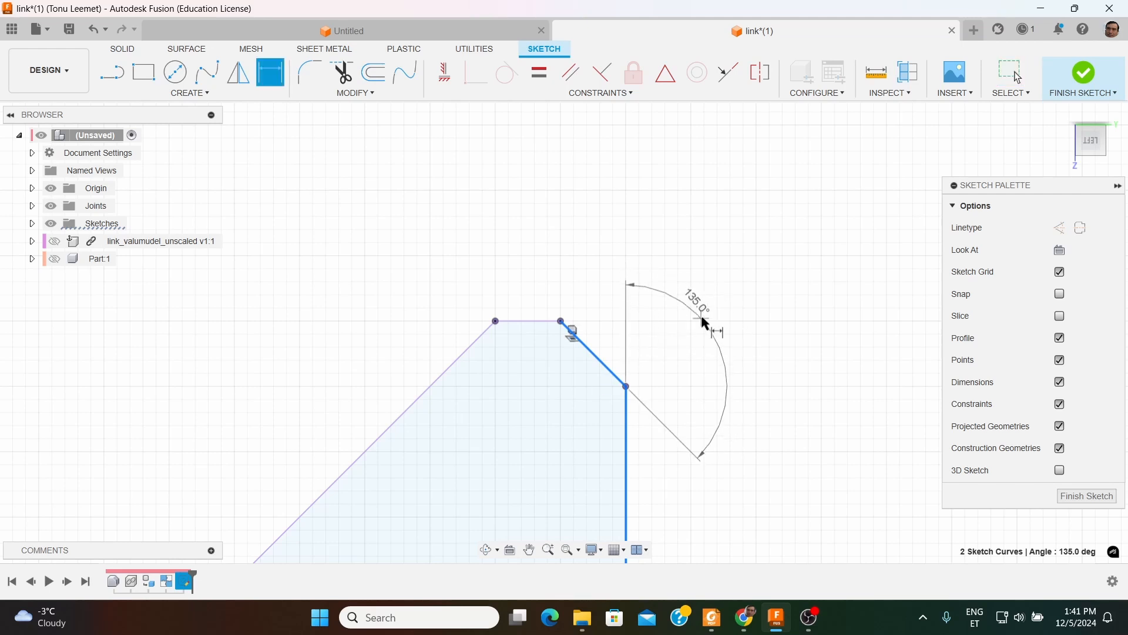
key("Escape")
key("d")
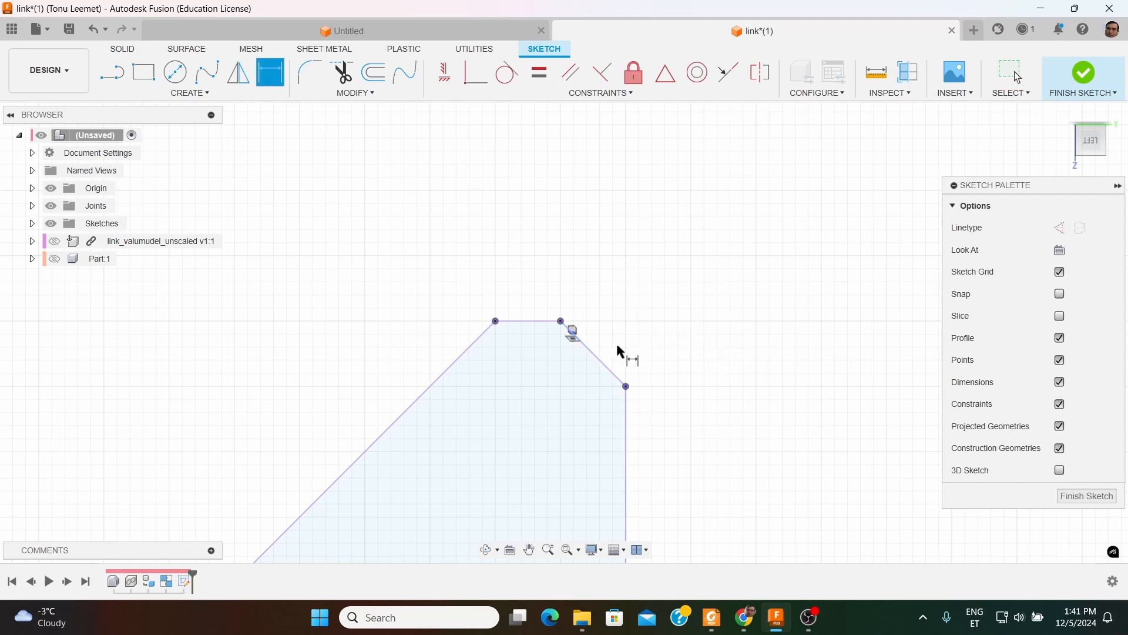
left_click(607, 358)
left_click(536, 321)
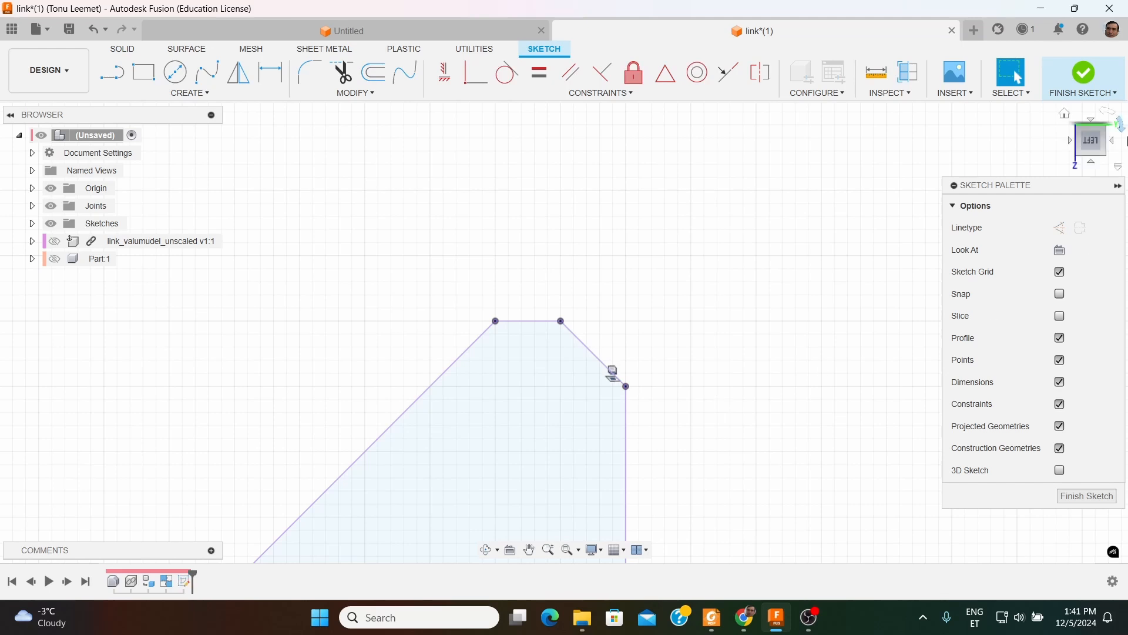
Finish the section sketch and show Part:1 and the link_valumudel_unscaled component again
left_click(1084, 74)
scroll(402, 220, "down", 2)
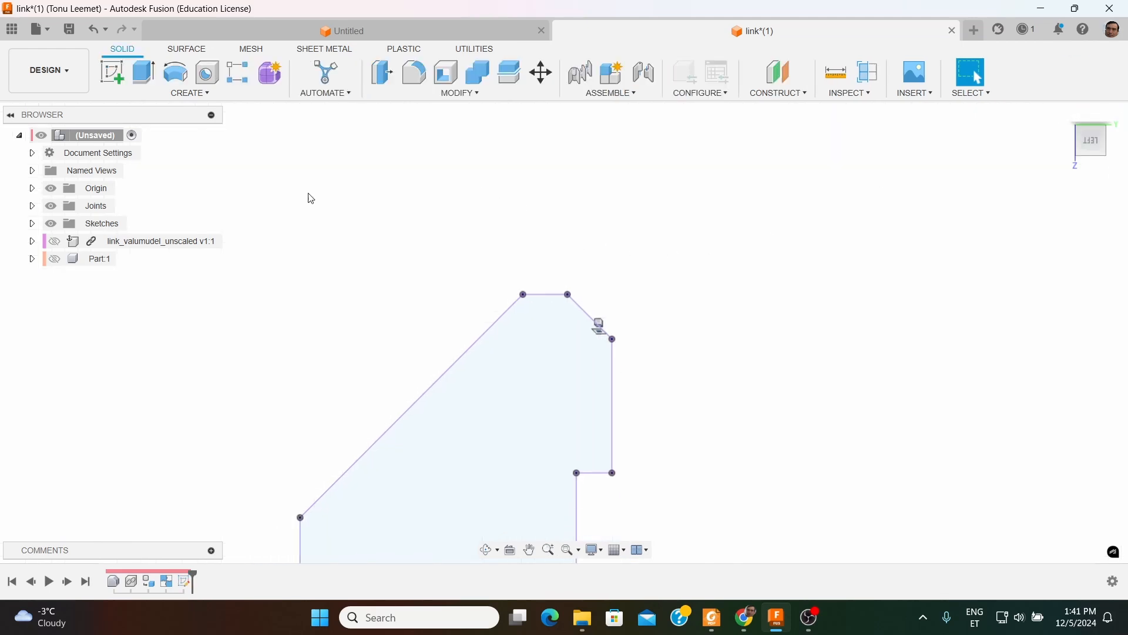
left_click(52, 261)
left_click(51, 260)
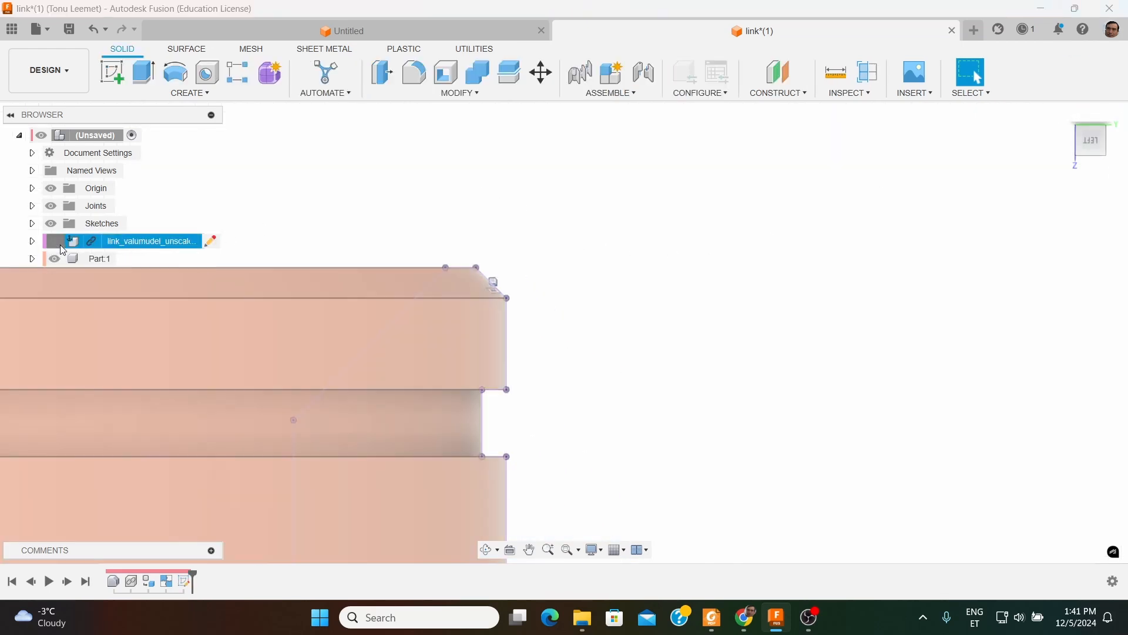
left_click(55, 242)
scroll(802, 253, "down", 5)
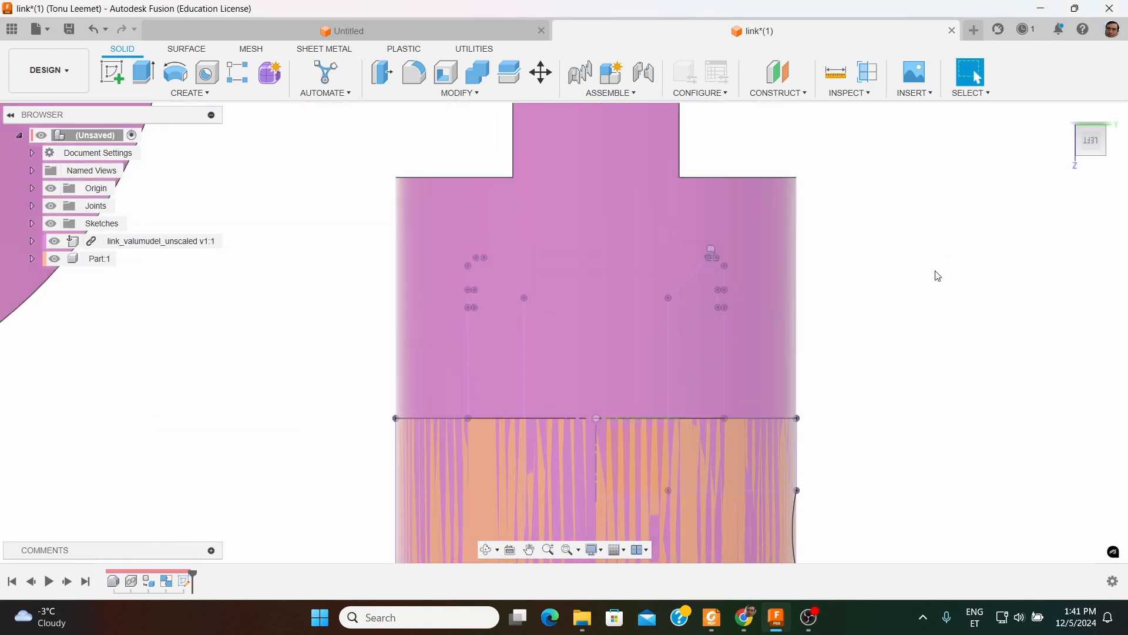
scroll(676, 306, "down", 4)
Switch to the Manufacture workspace and hide the model's sketches, keeping Part:1 shown
left_click(56, 80)
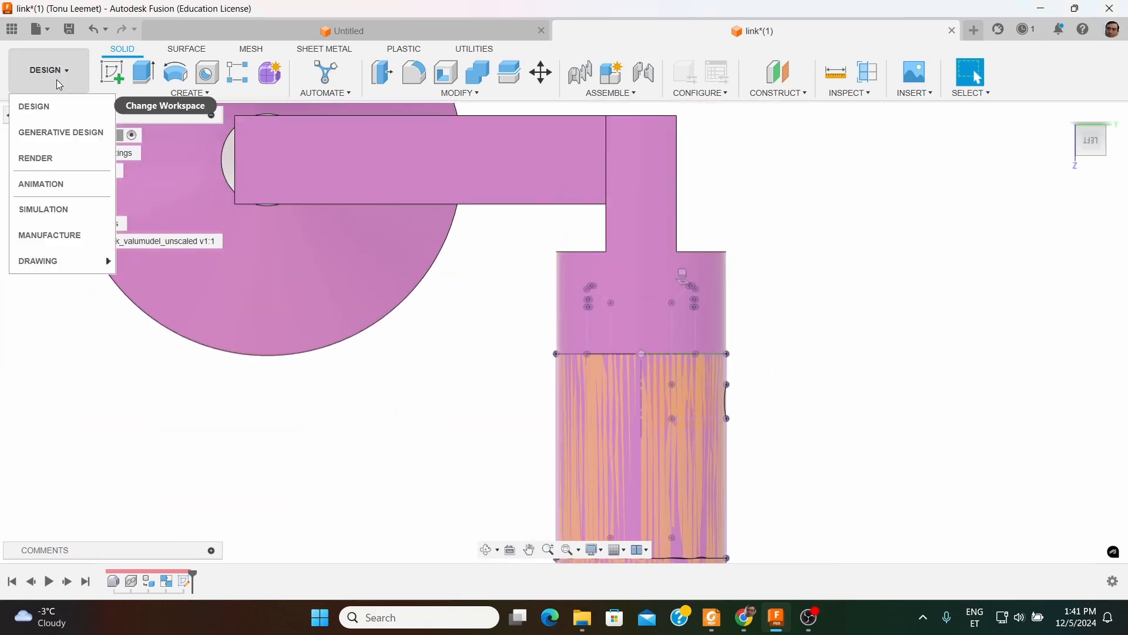
left_click(48, 235)
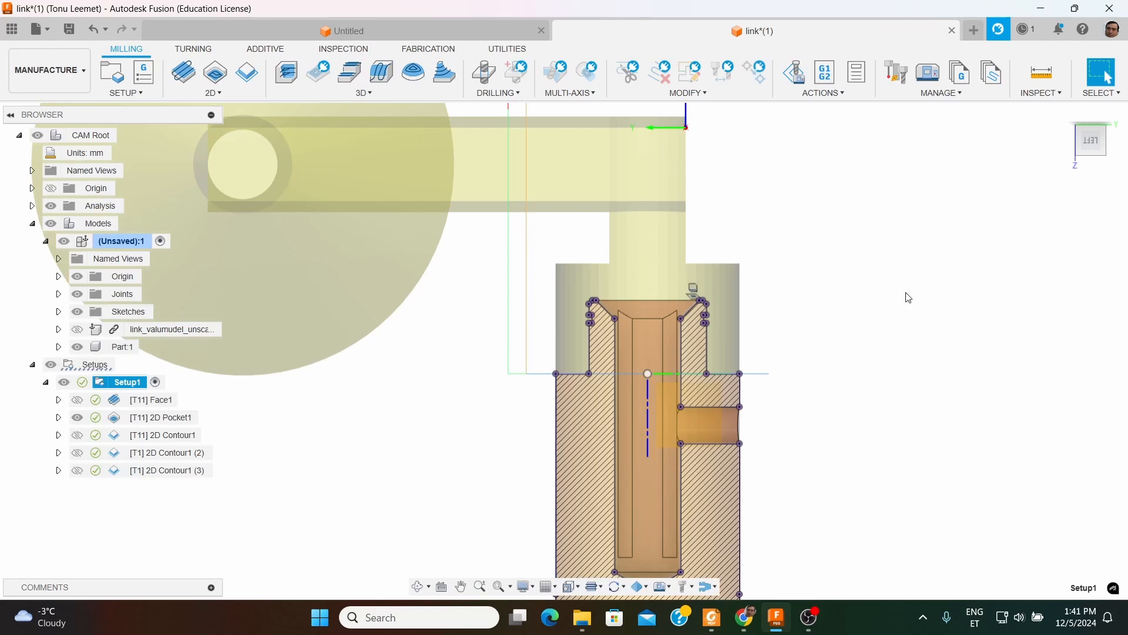
scroll(517, 350, "down", 5)
scroll(702, 315, "up", 6)
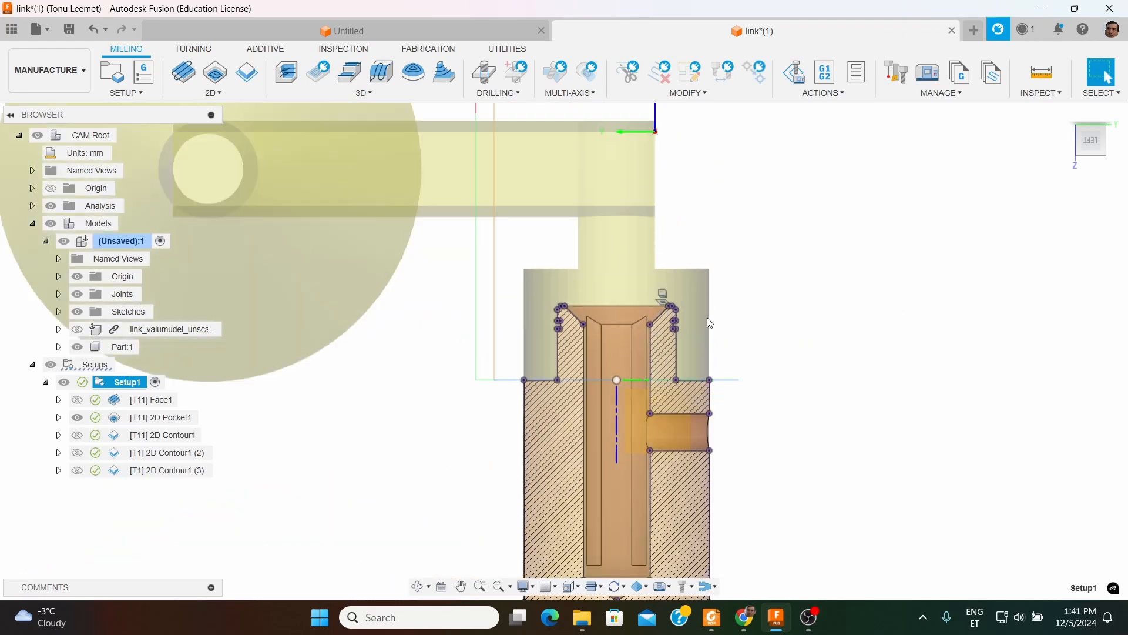
scroll(728, 305, "down", 4)
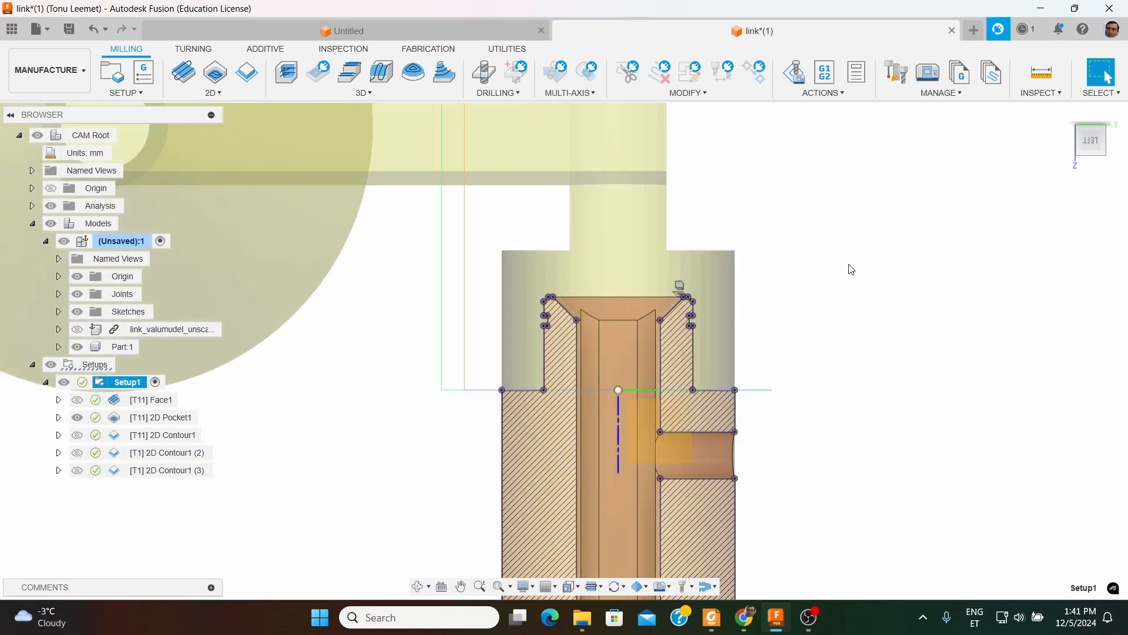
left_click(859, 257)
left_click(78, 348)
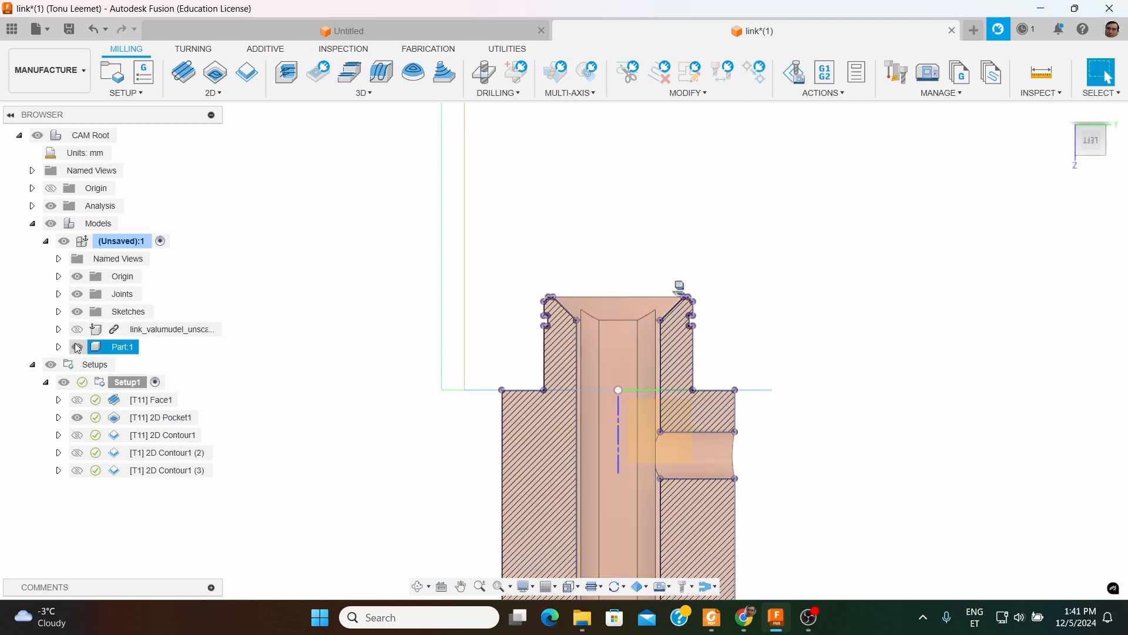
left_click(77, 347)
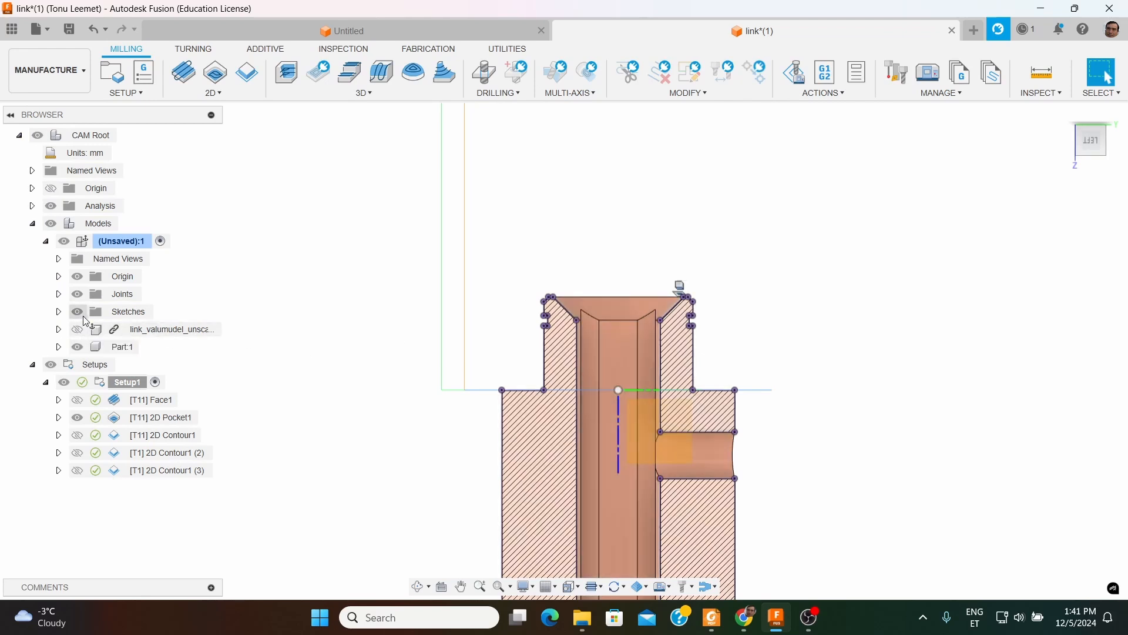
left_click(77, 312)
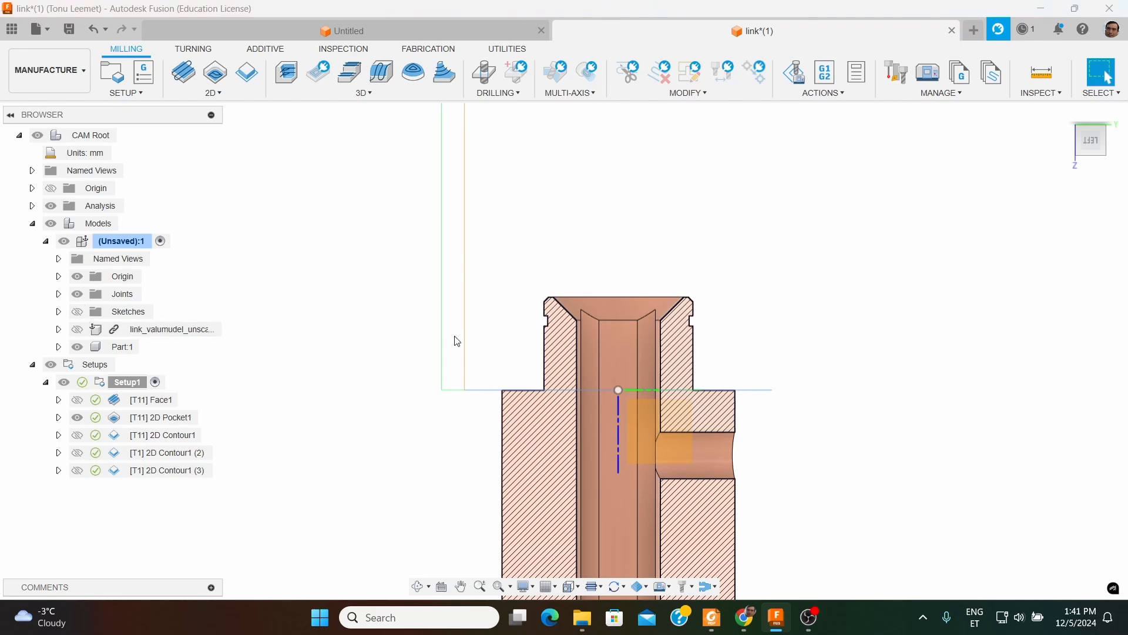
Inspect the sectioned boss rim and hide the 2D Pocket1 toolpath
scroll(735, 235, "down", 2)
middle_click_drag(718, 252, 728, 281, "shift")
scroll(728, 281, "up", 5)
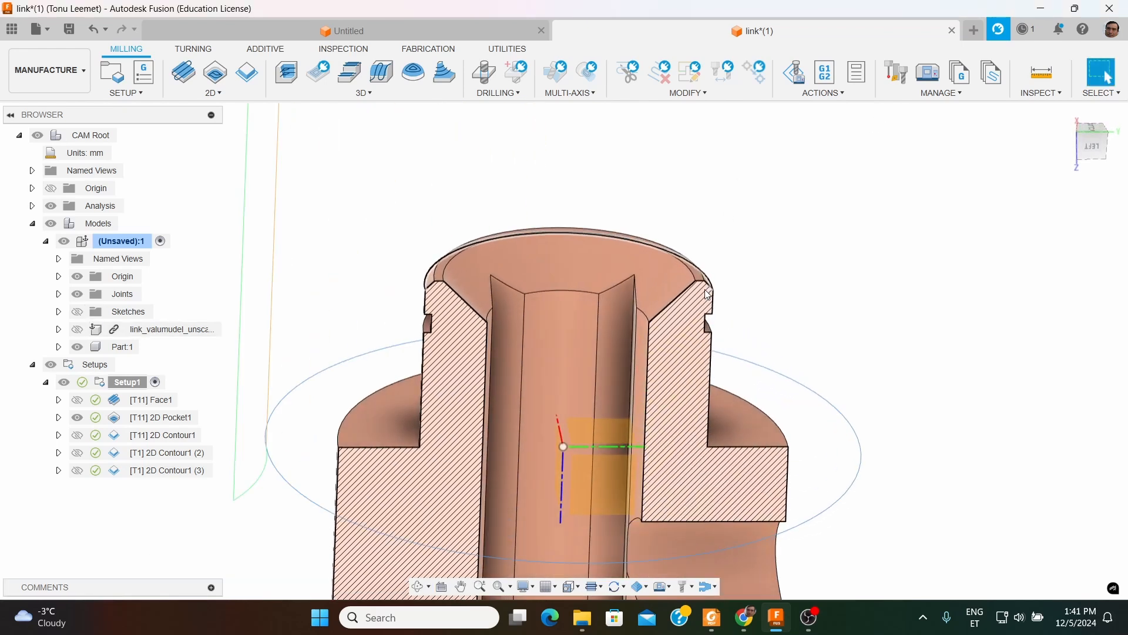
scroll(707, 294, "down", 5)
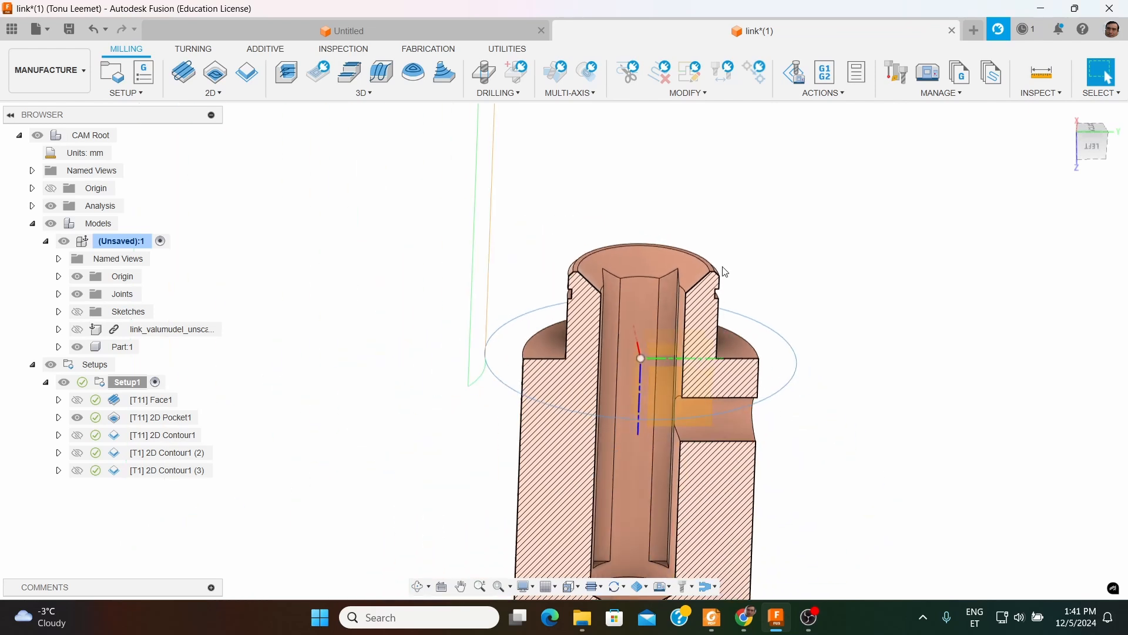
middle_click_drag(724, 274, 714, 300, "shift")
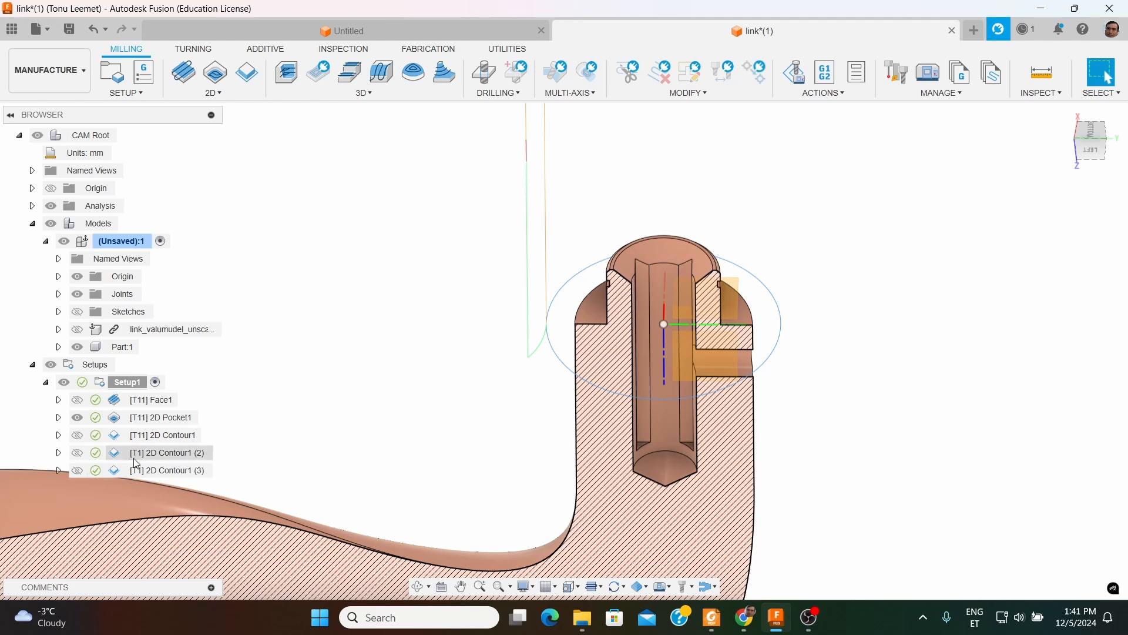
left_click(77, 417)
scroll(741, 247, "up", 5)
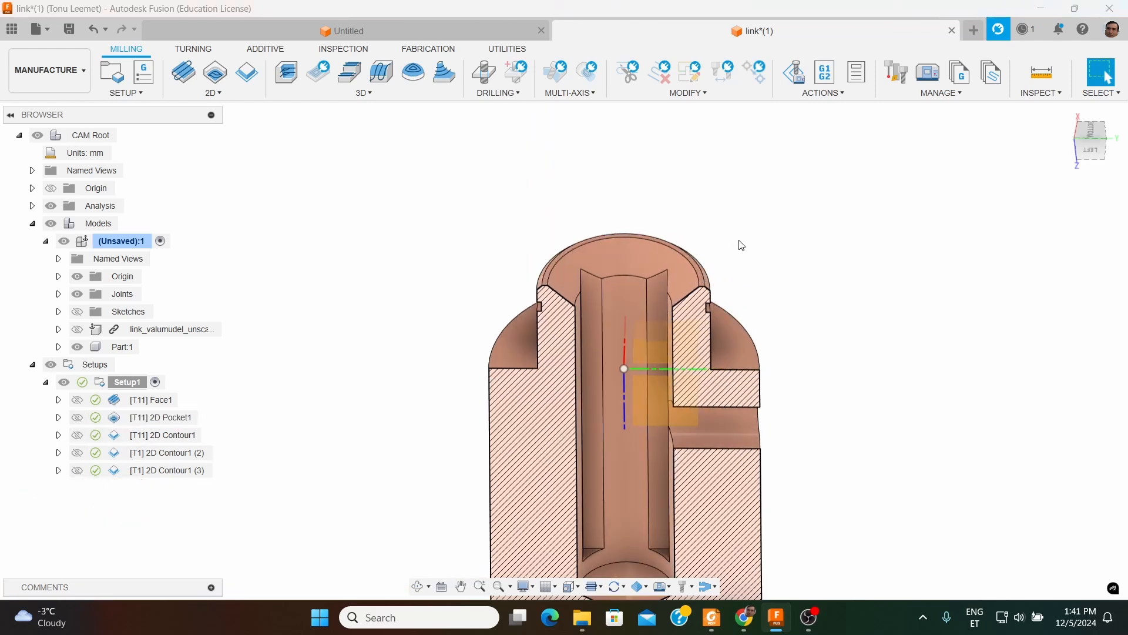
Turn off the section analysis to show the whole boss, and collapse the Models branch
middle_click_drag(745, 303, 728, 260, "shift")
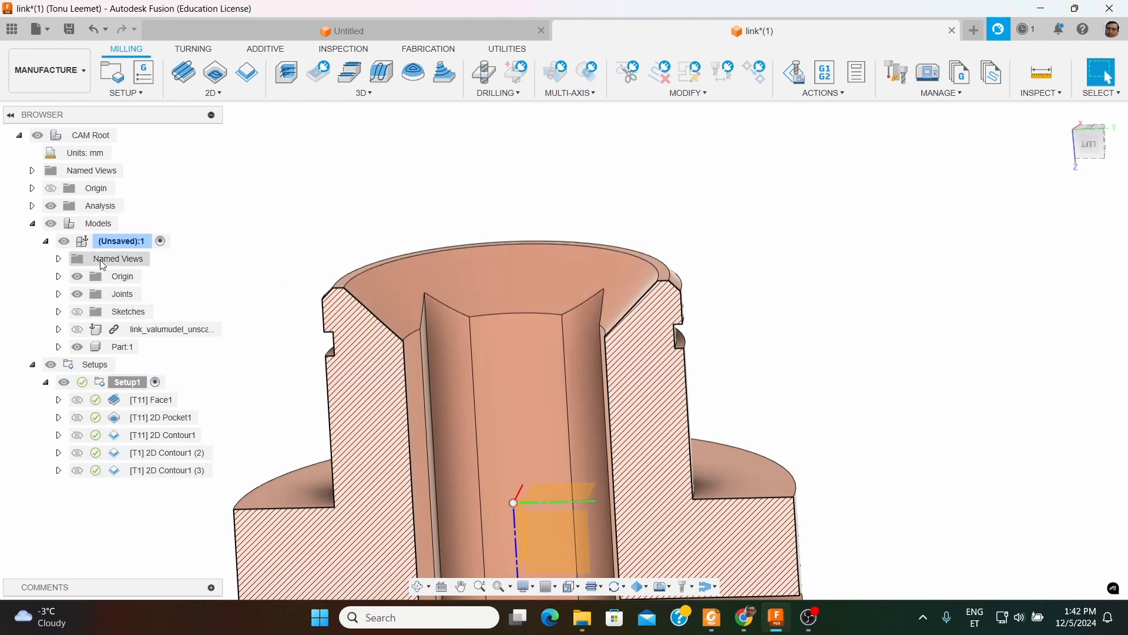
left_click(51, 205)
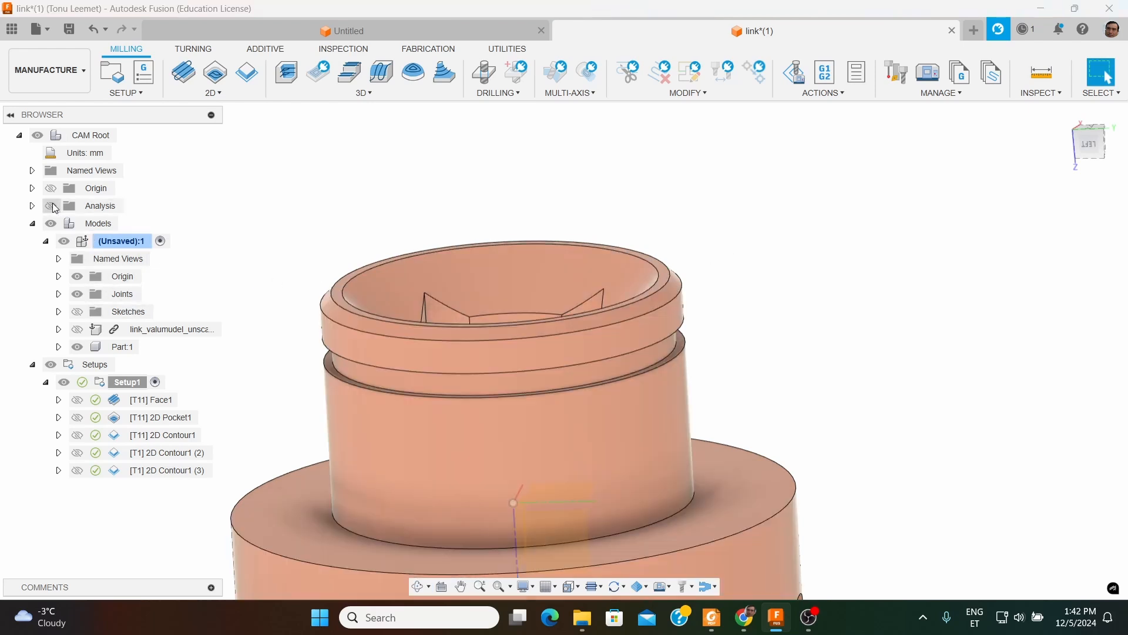
left_click(46, 242)
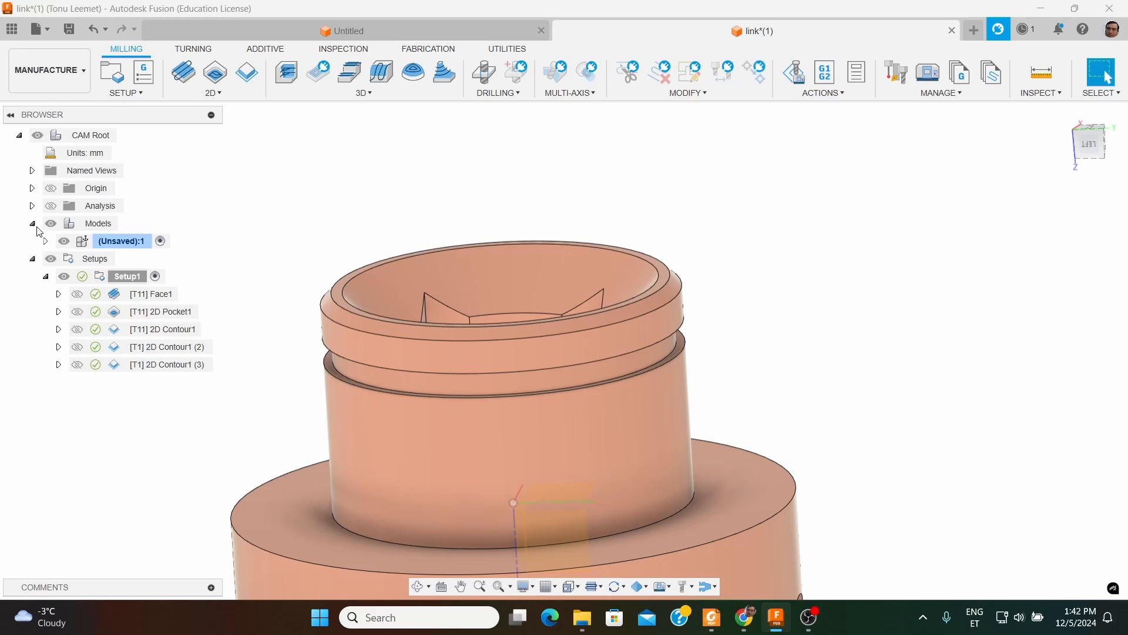
left_click(32, 223)
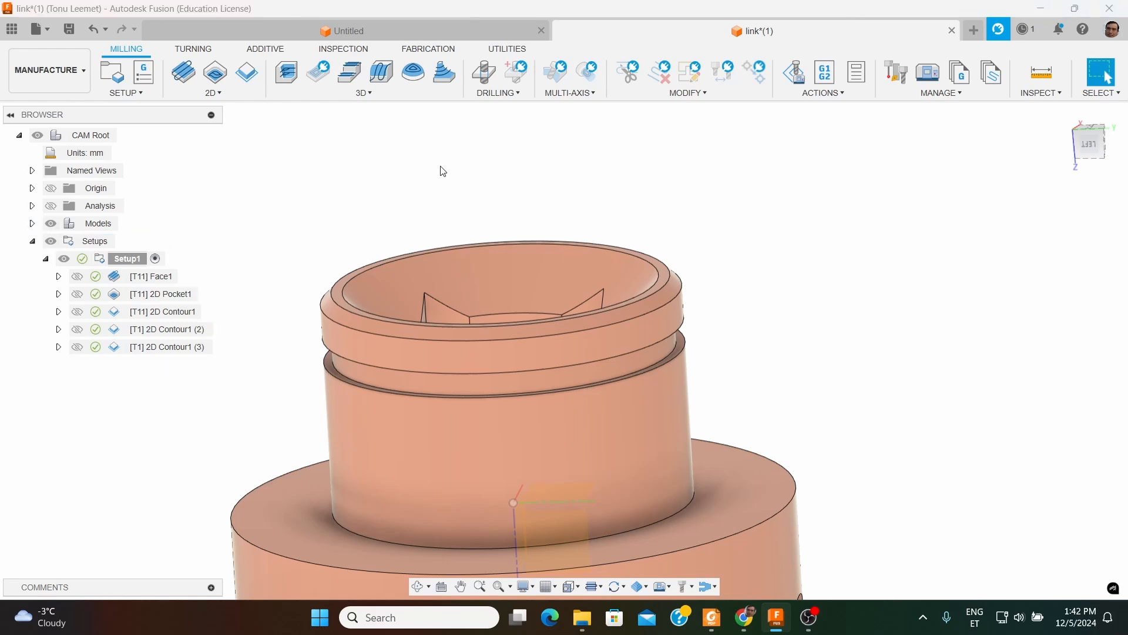
Start a 2D Chamfer operation in Setup1 with the 17 - Ø6mm 90° (D6 d1) spot drill from the EMÜ TE library
left_click(213, 92)
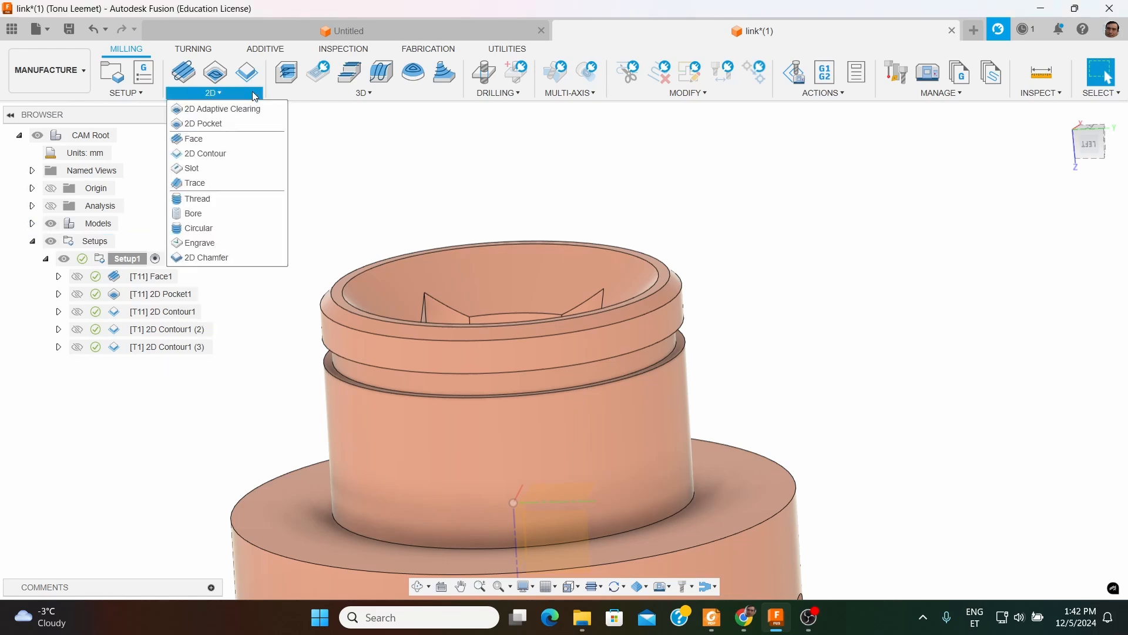
left_click(204, 259)
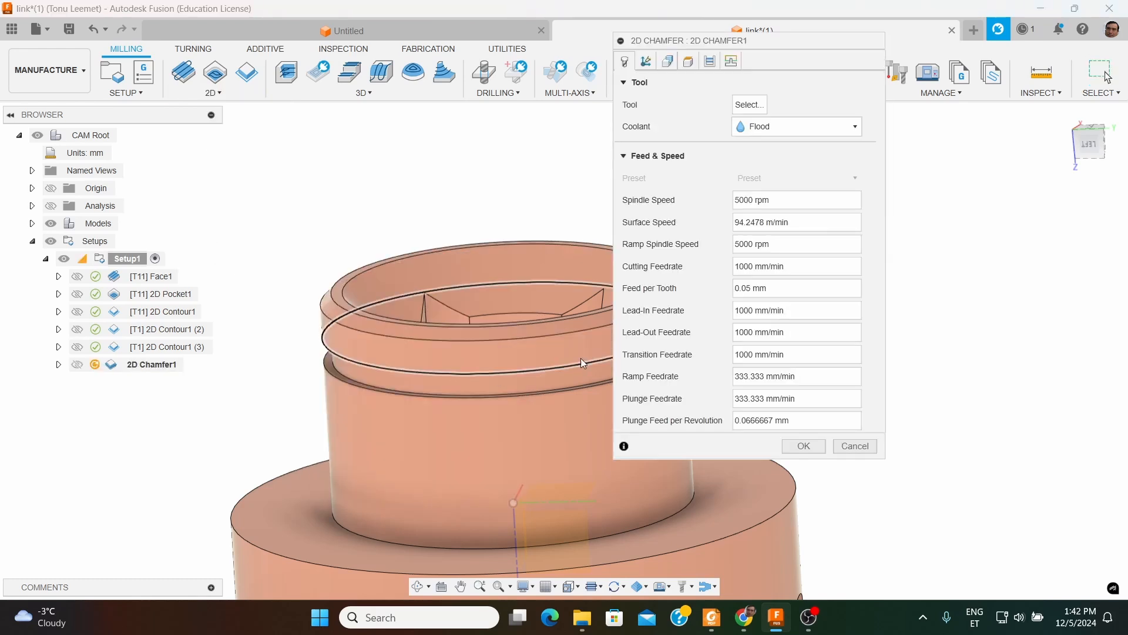
left_click_drag(708, 41, 855, 111)
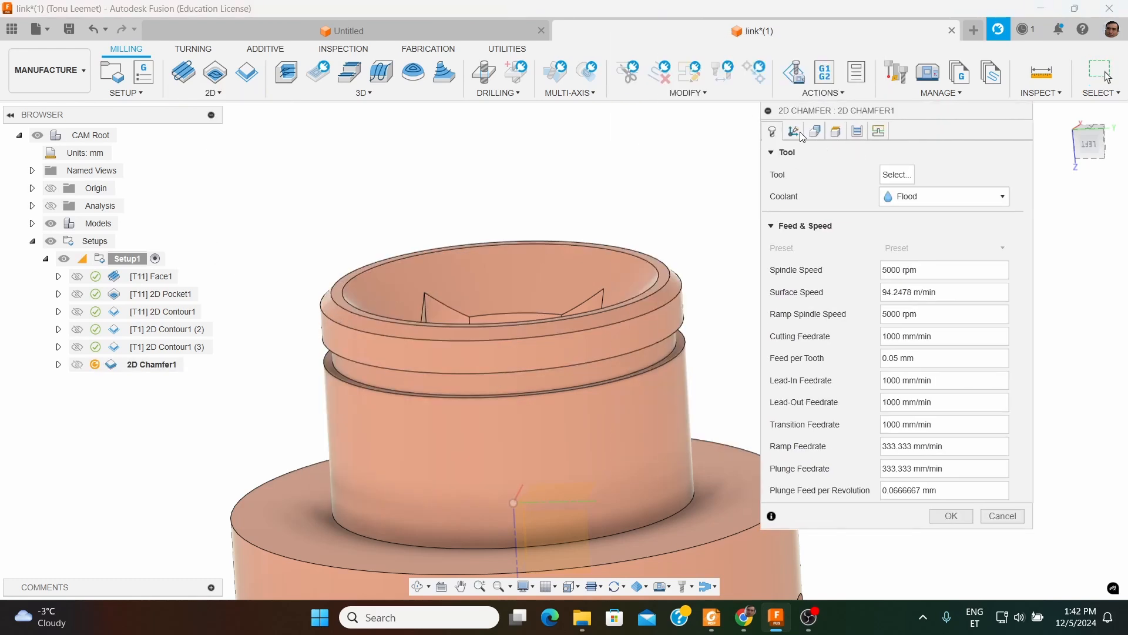
left_click(898, 175)
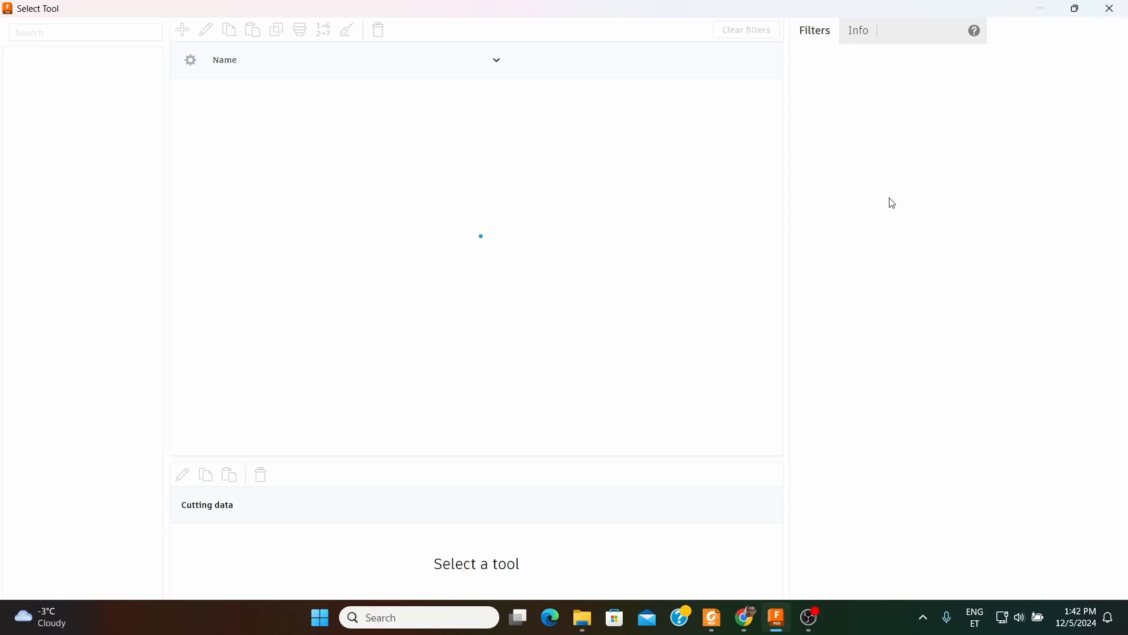
left_click(74, 229)
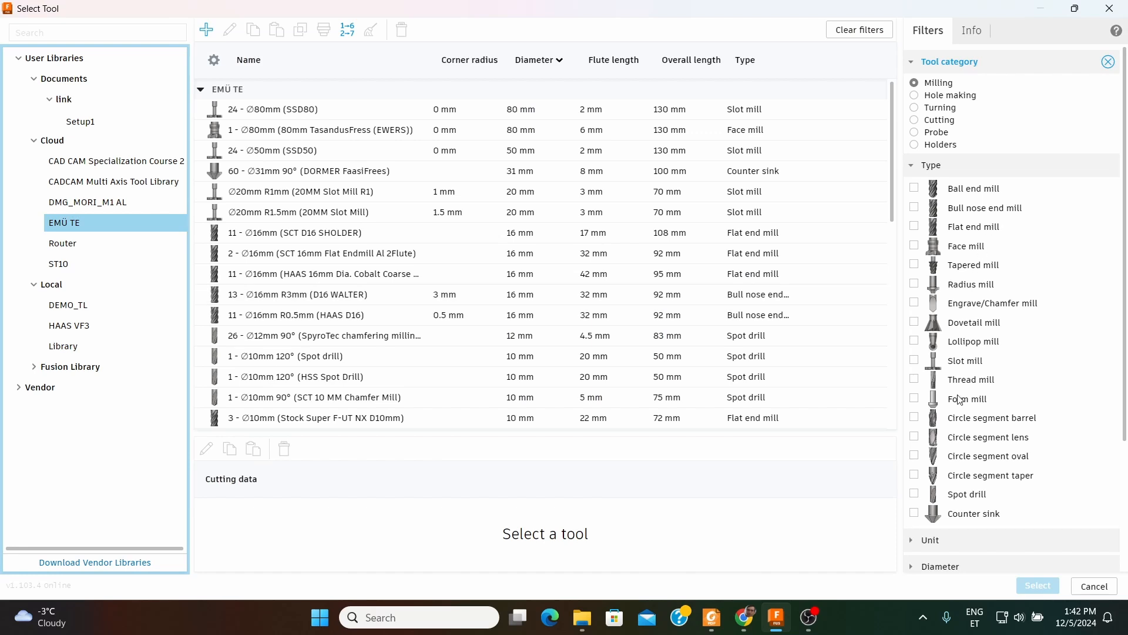
left_click(915, 495)
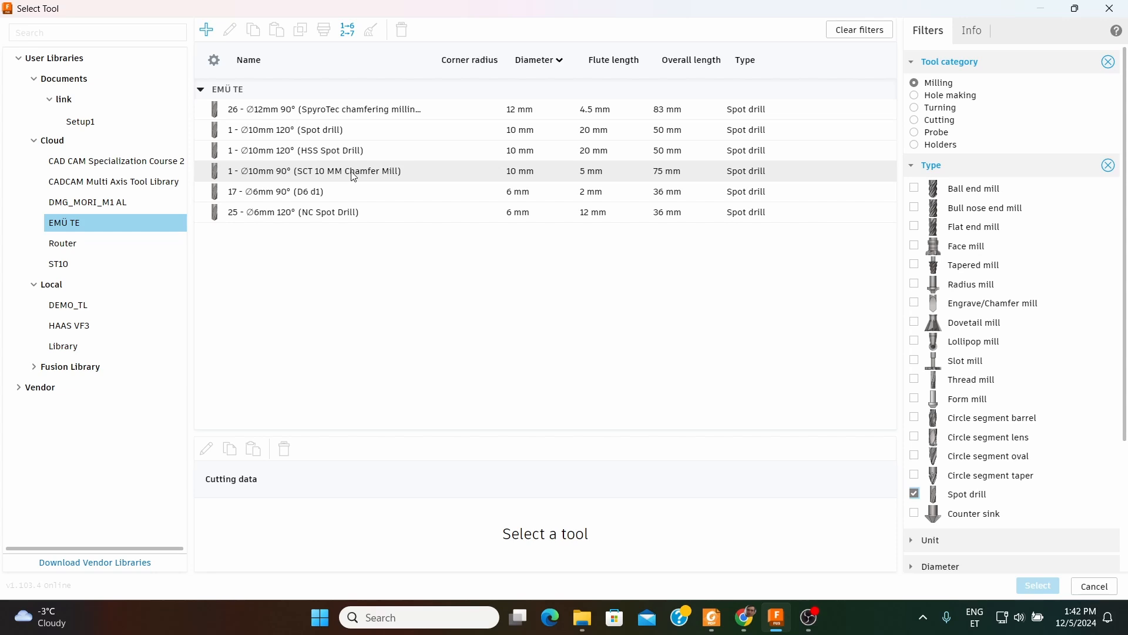
left_click(322, 190)
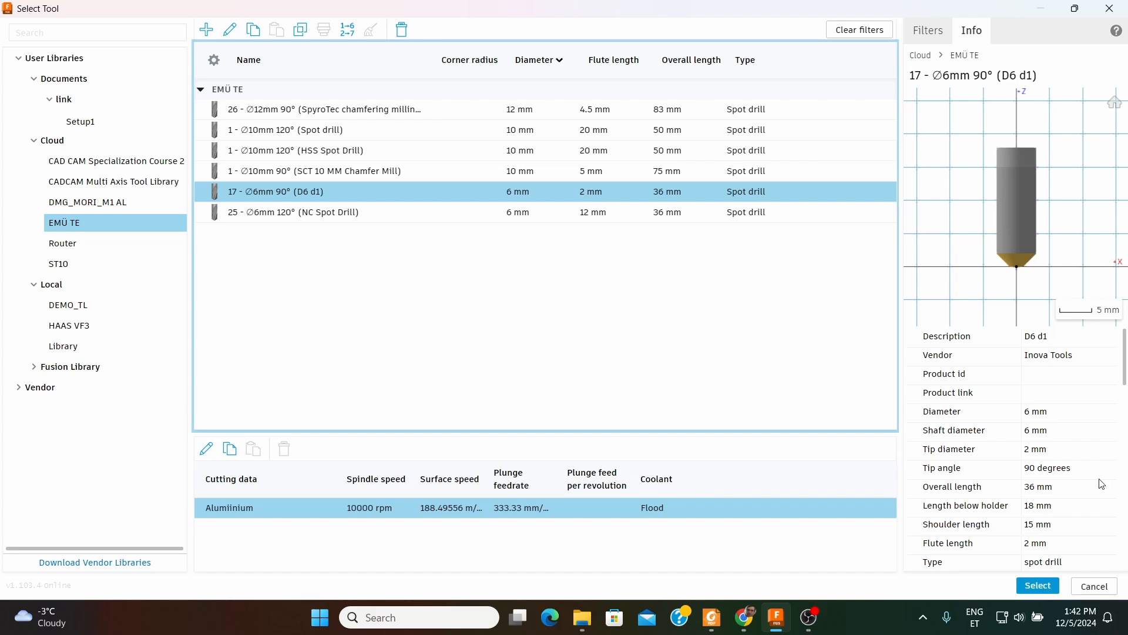
left_click(1038, 586)
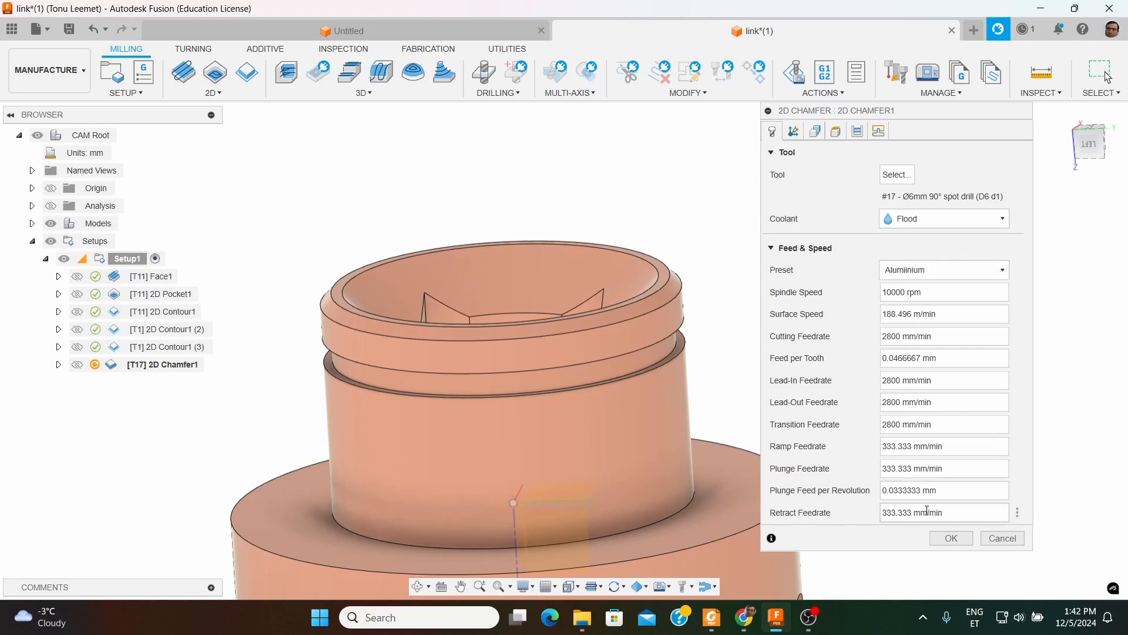
Assign the lower edge of the boss rim's outer chamfer as the contour and generate the 2D Chamfer operation
left_click(817, 131)
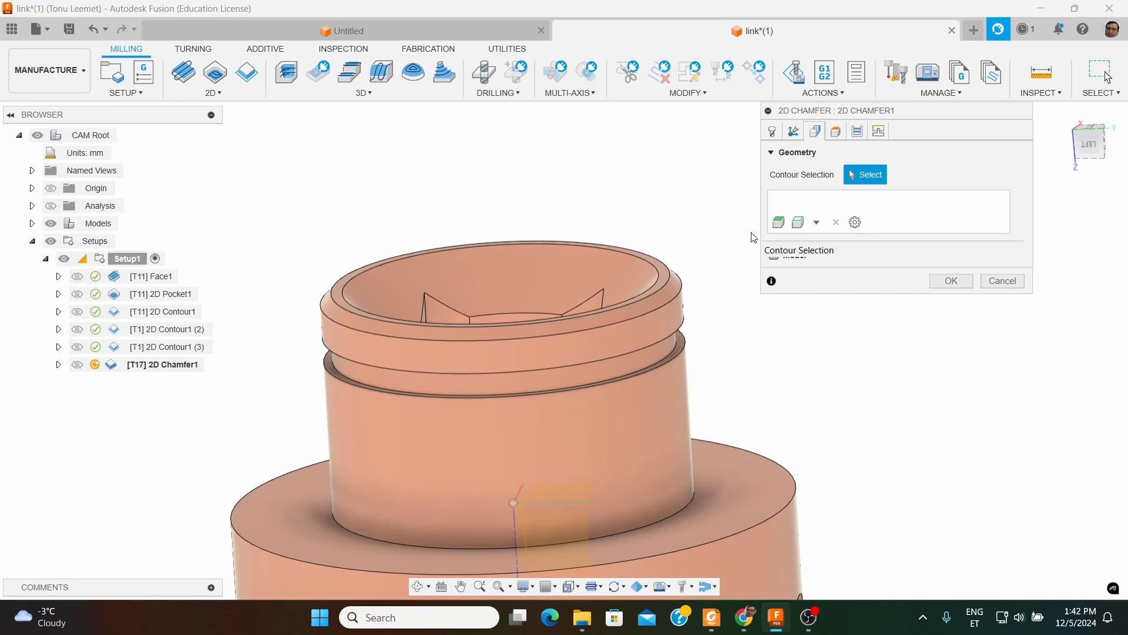
scroll(647, 268, "up", 5)
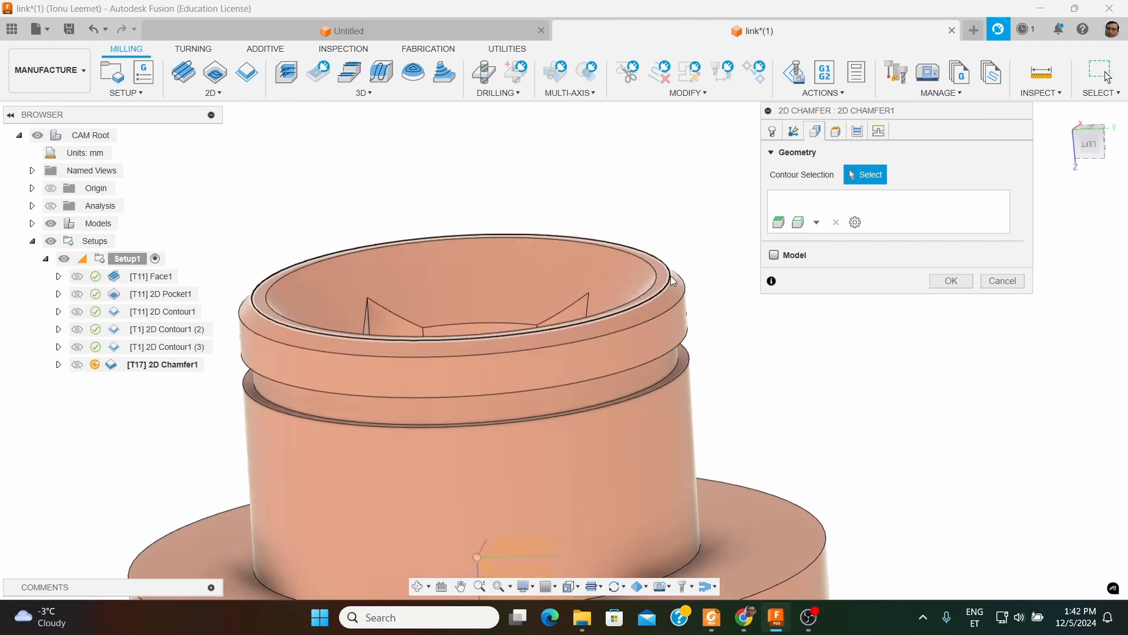
scroll(672, 298, "up", 3)
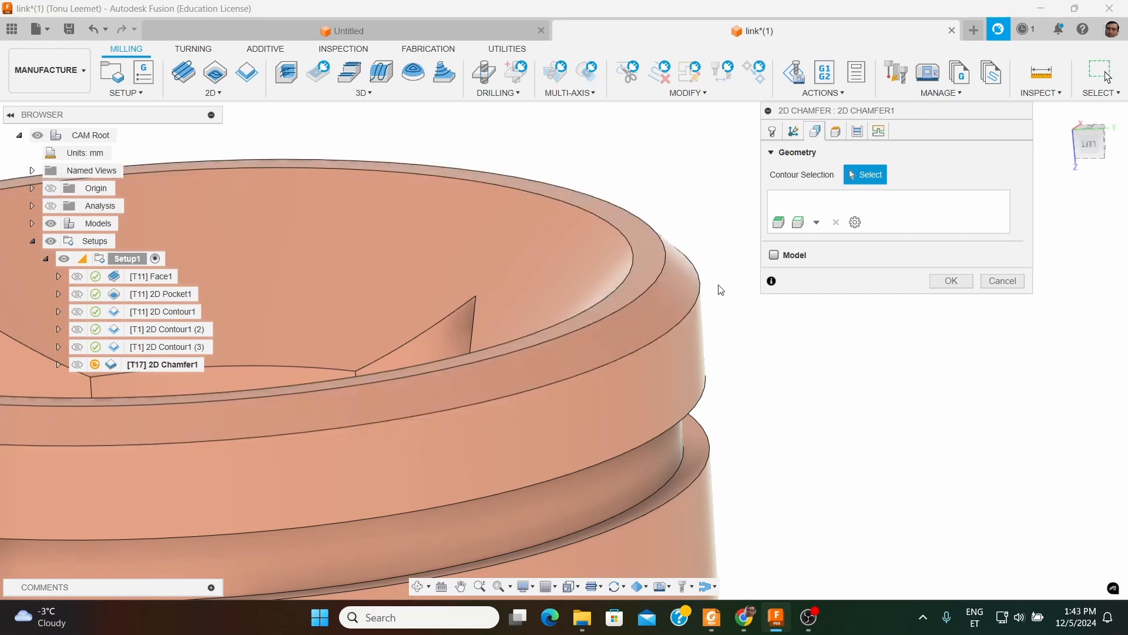
left_click(687, 315)
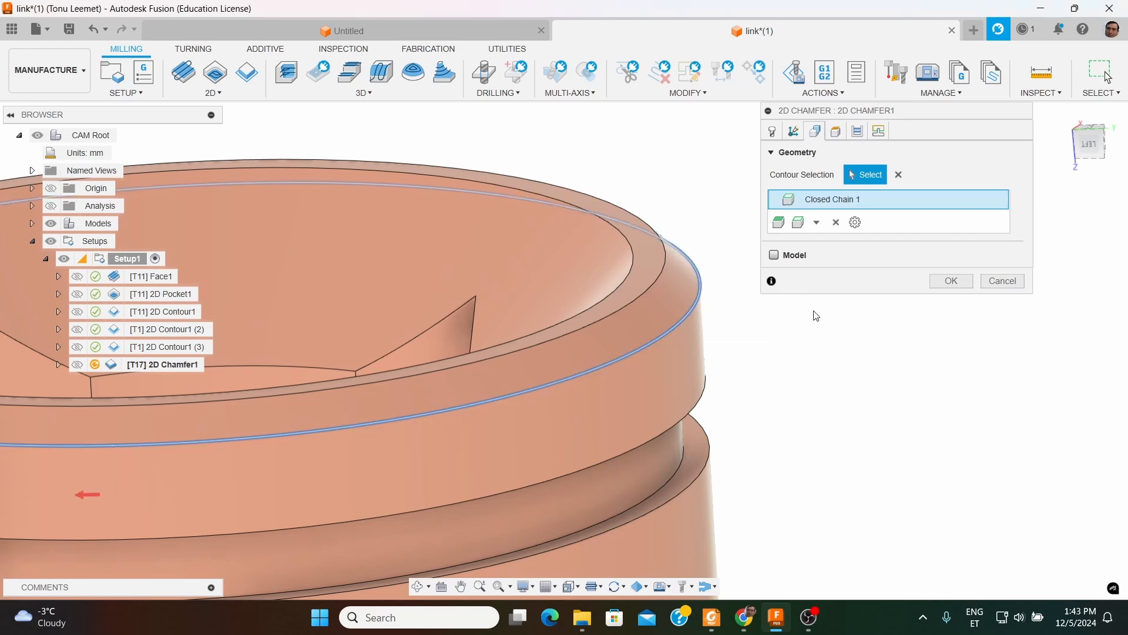
left_click(958, 286)
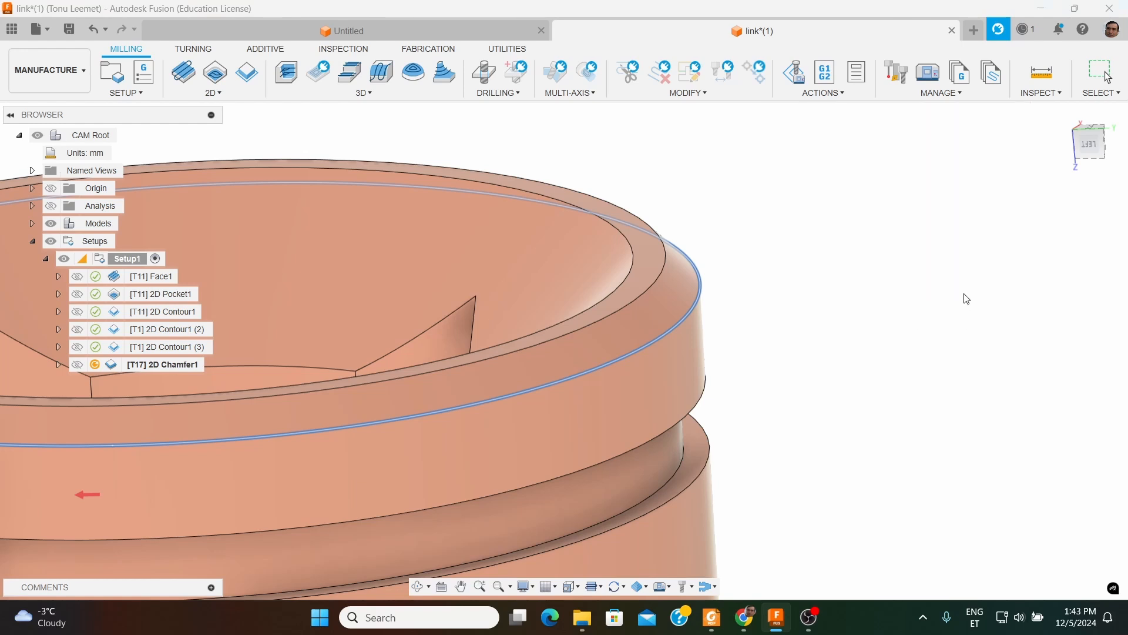
scroll(993, 312, "down", 3)
scroll(1024, 326, "down", 2)
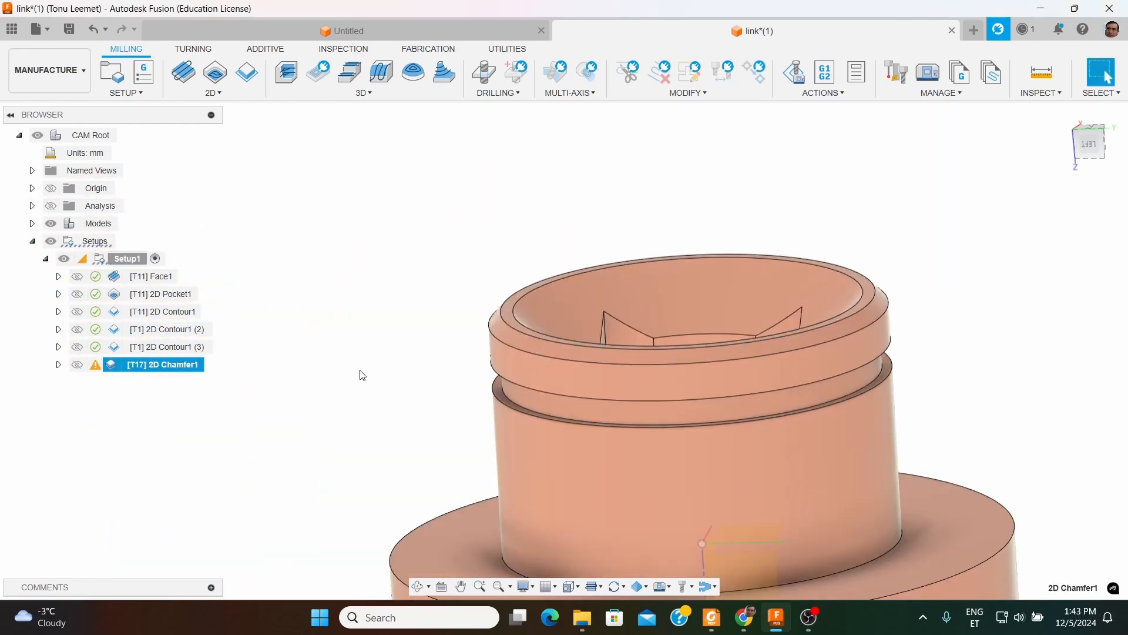
Edit 2D Chamfer1 to replace its contour with the upper edge of the rim's outer chamfer, and regenerate it
right_click(171, 372)
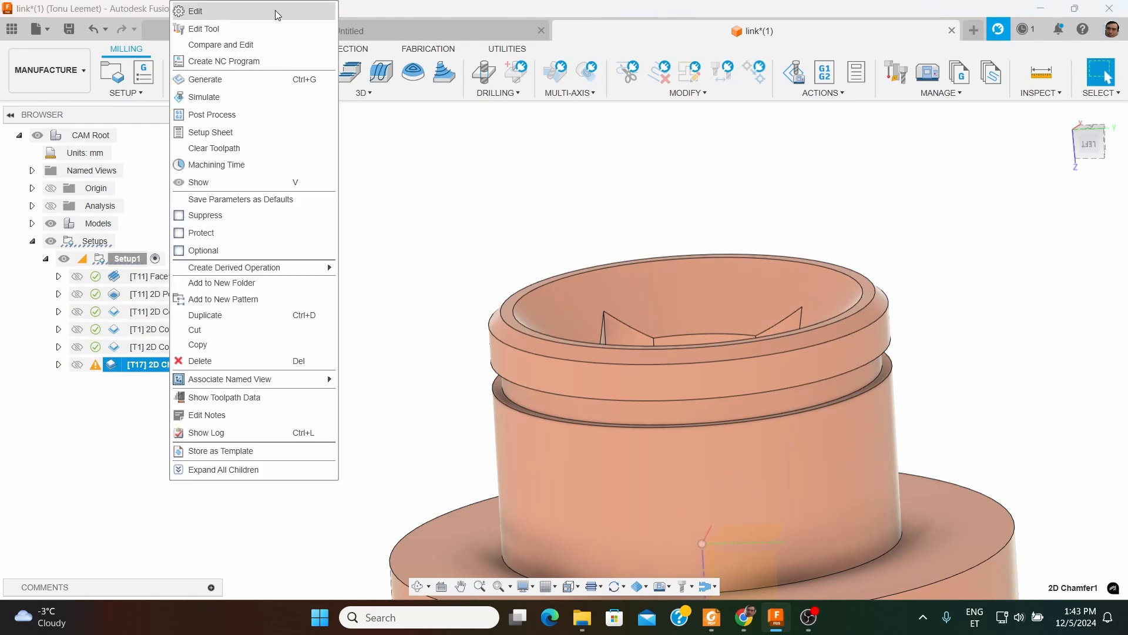
left_click(194, 10)
left_click(815, 131)
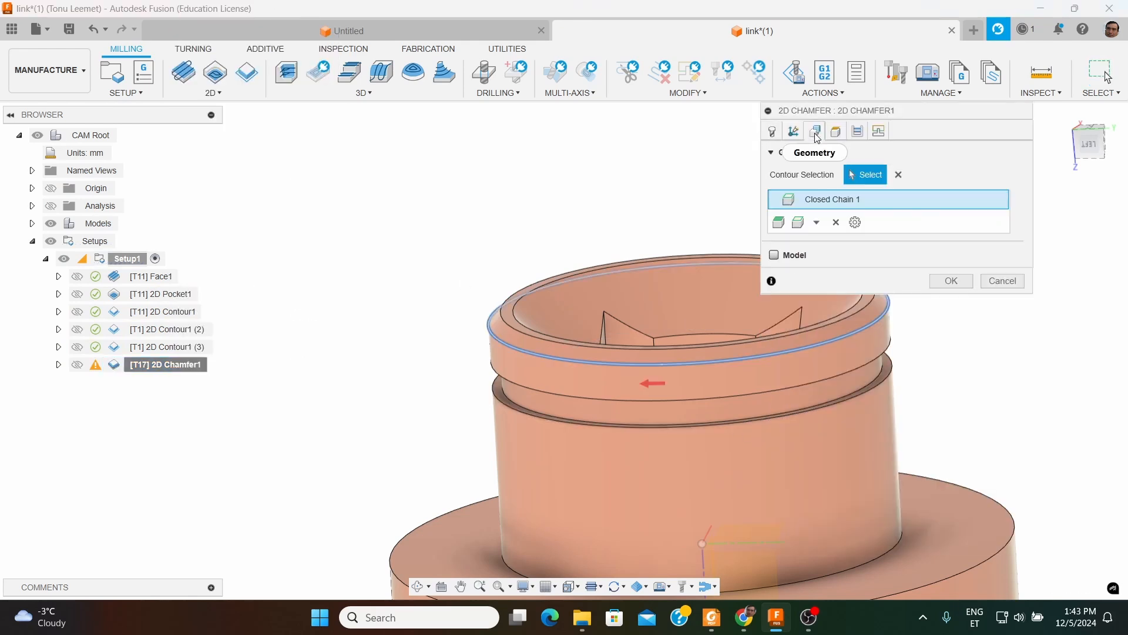
left_click(899, 175)
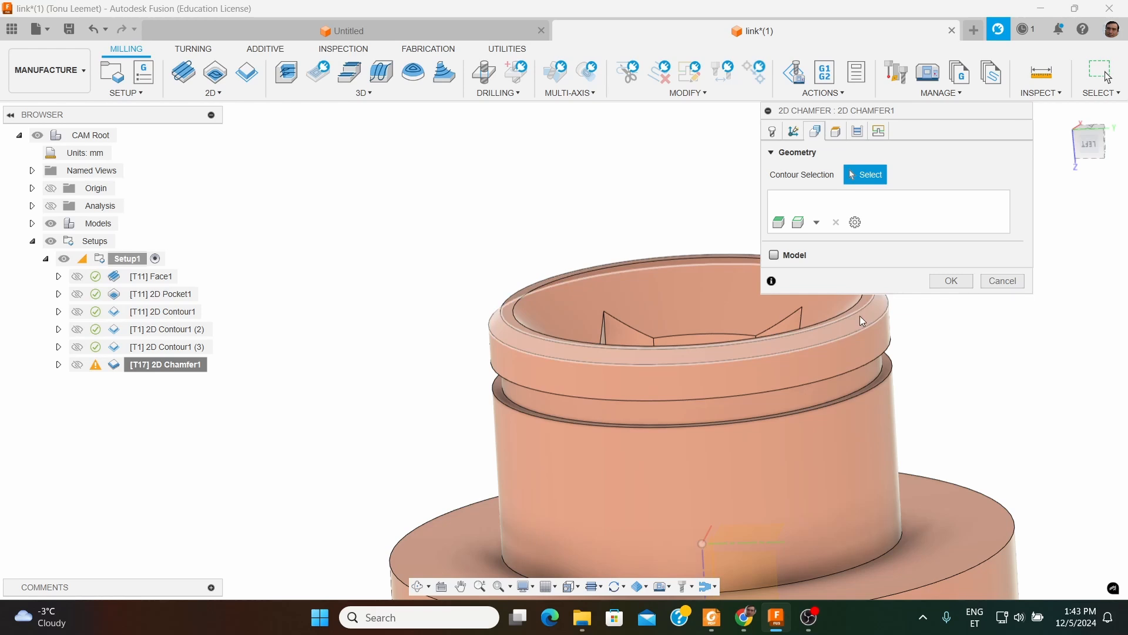
left_click(859, 314)
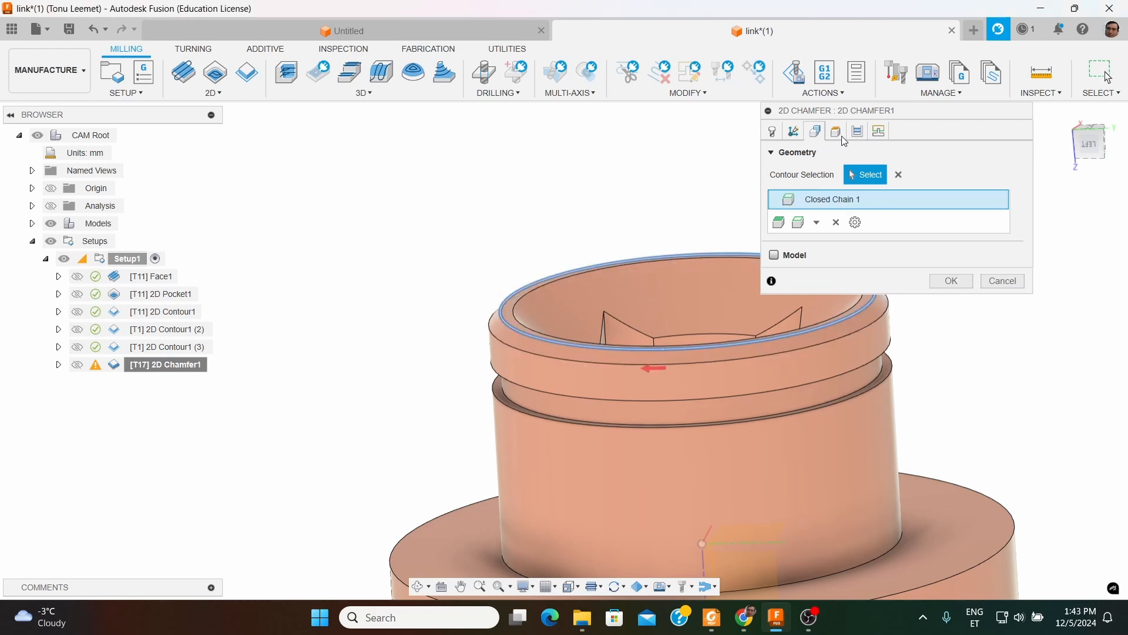
left_click(858, 131)
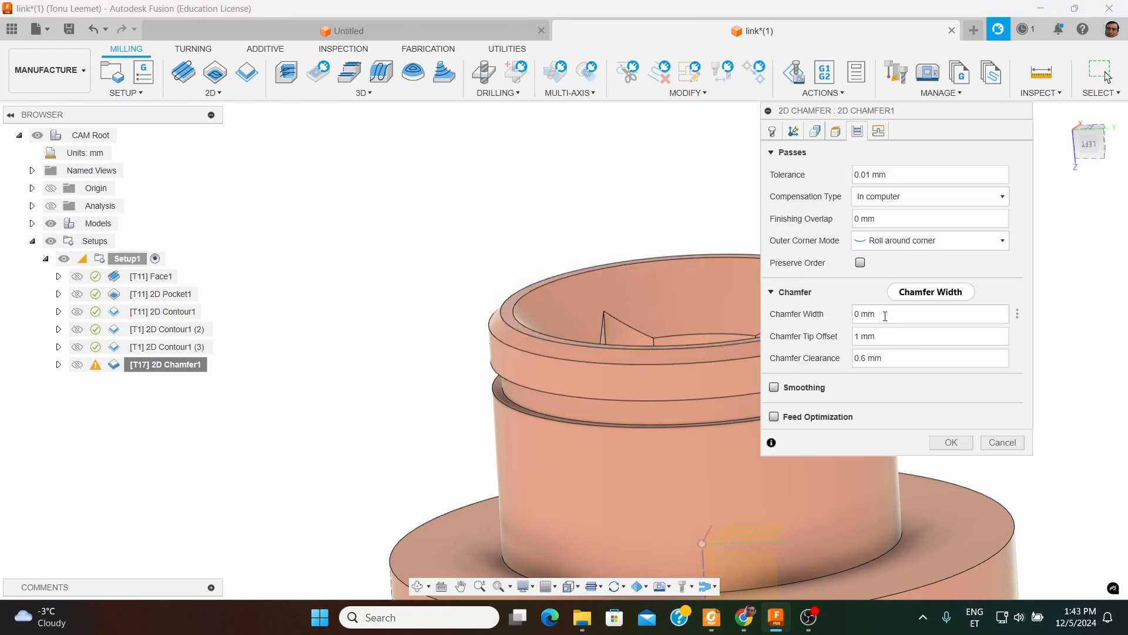
left_click(951, 443)
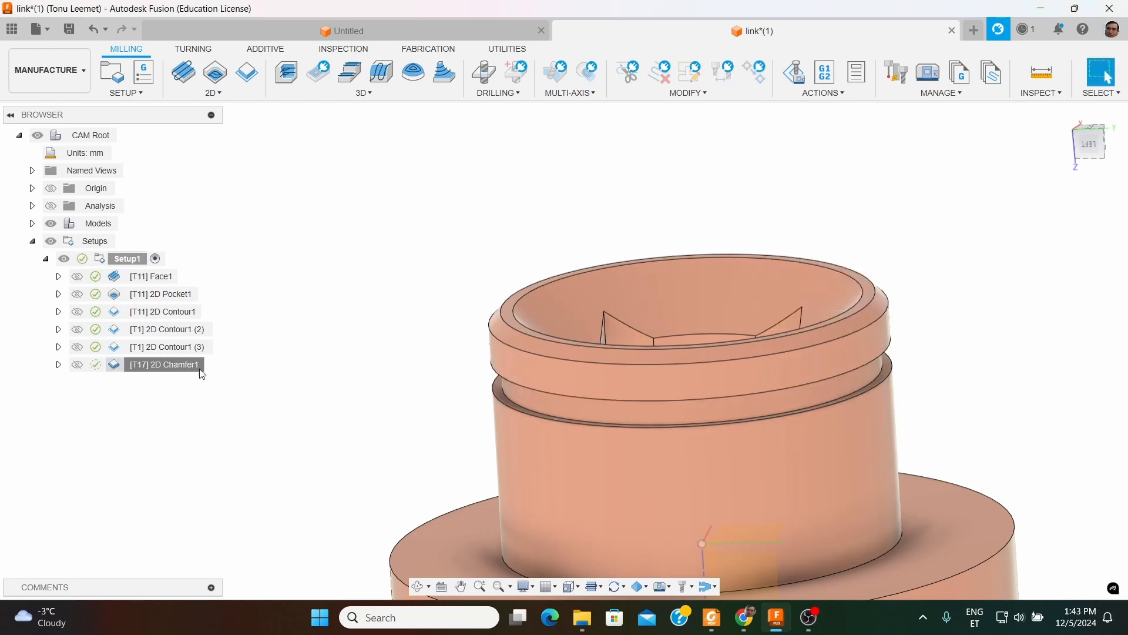
Simulate the 2D Chamfer1 operation with the stock hidden and the toolpath shown
left_click(185, 365)
middle_click_drag(372, 340, 403, 335, "shift")
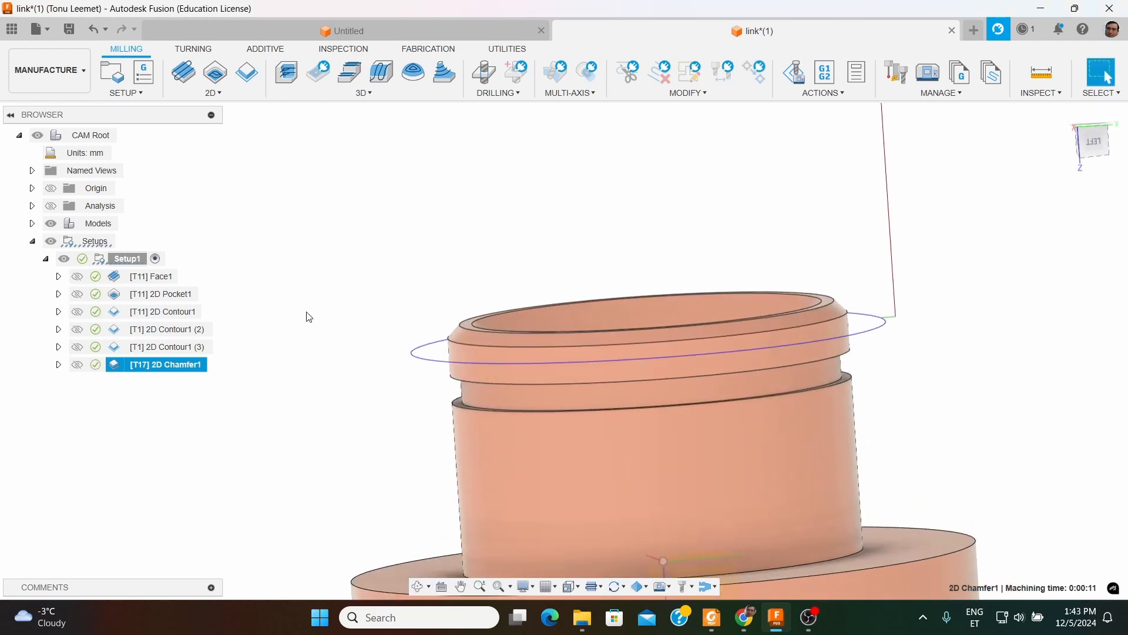
left_click(824, 93)
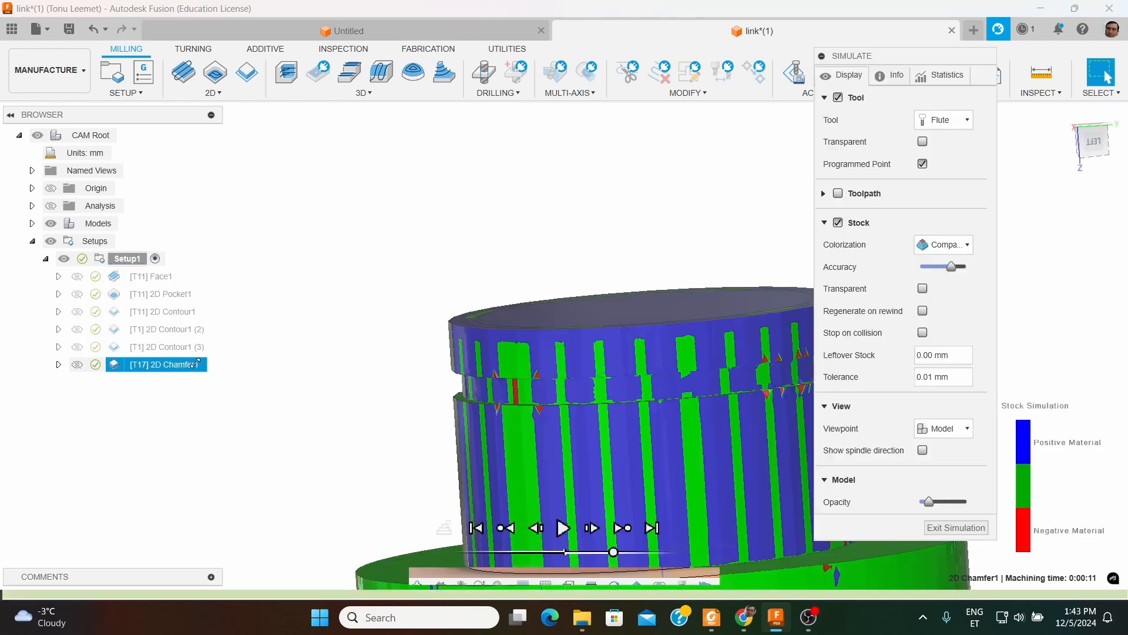
scroll(267, 341, "down", 3)
right_click(271, 343)
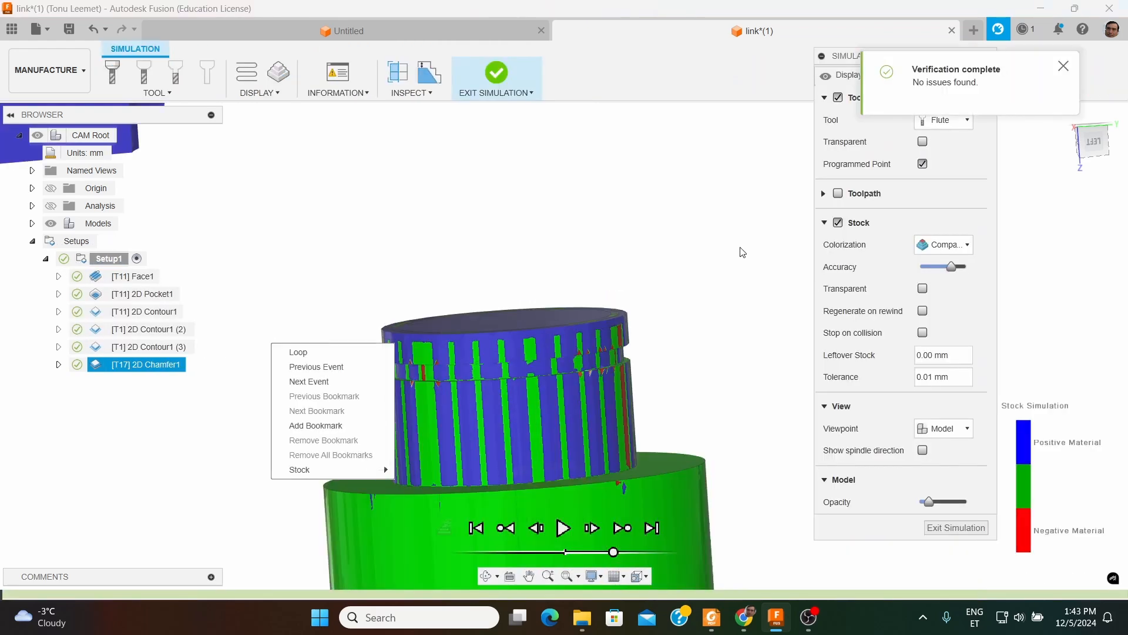
left_click(838, 222)
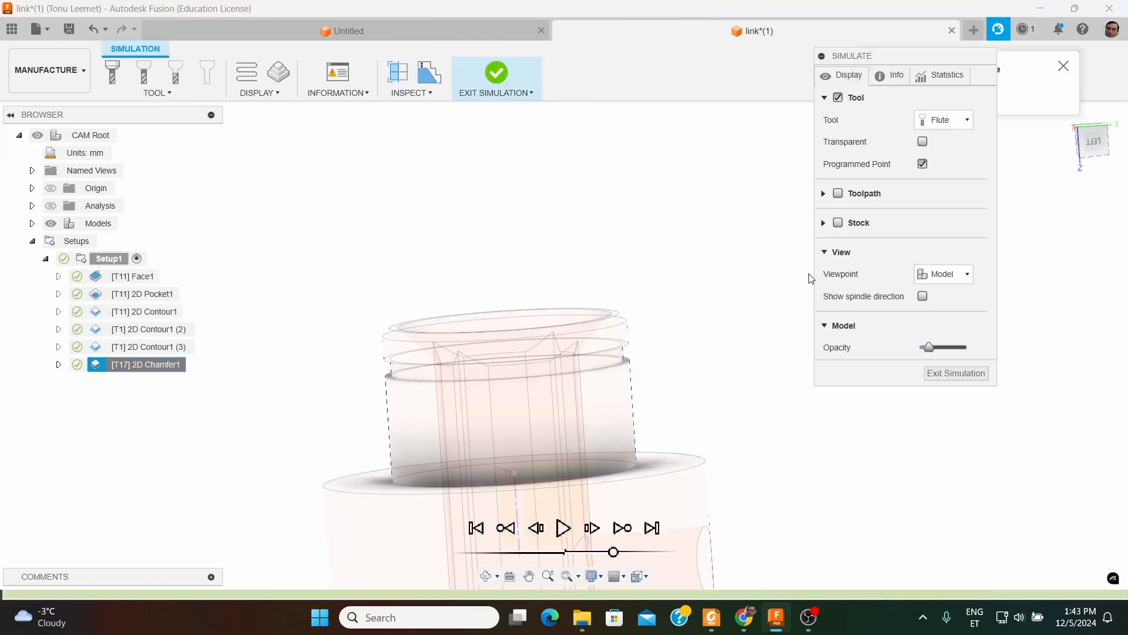
scroll(639, 308, "down", 2)
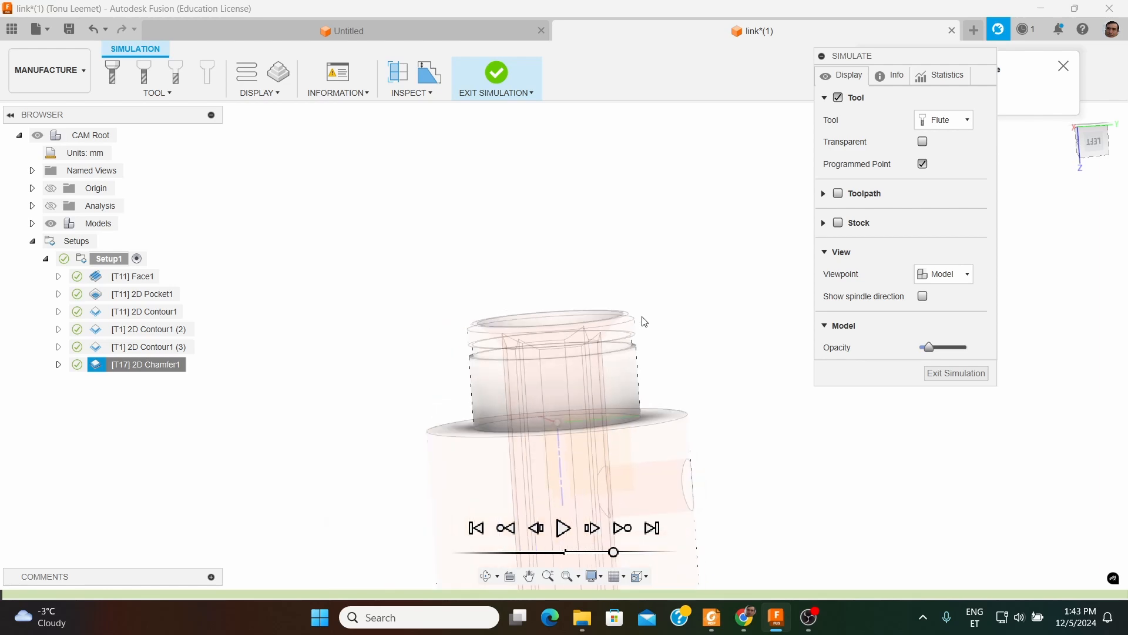
left_click(838, 194)
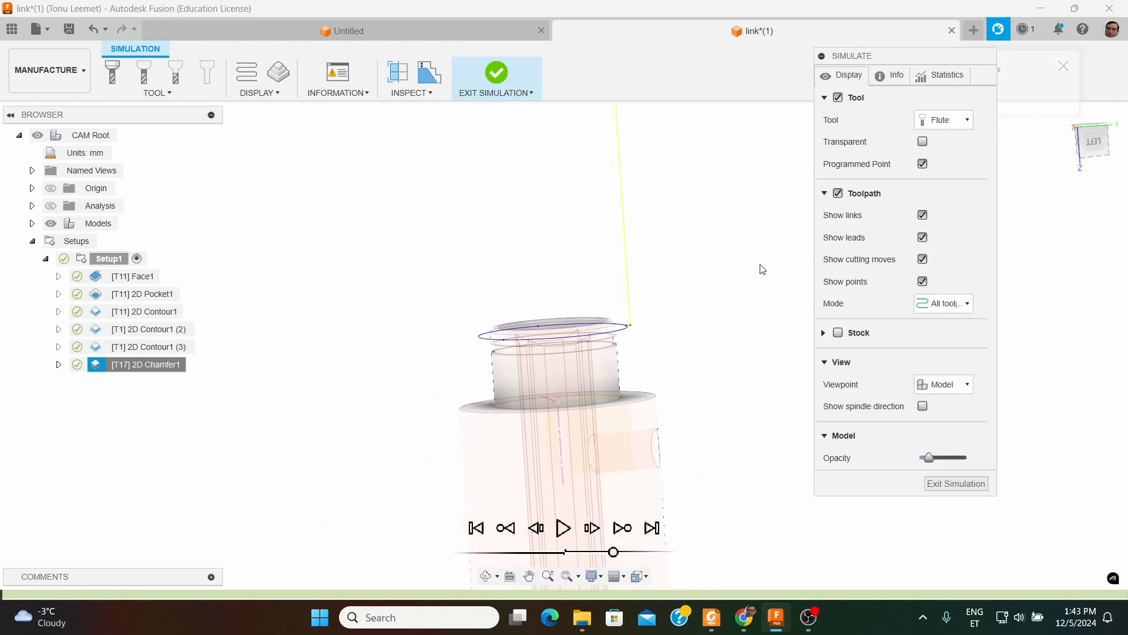
Examine the spot drill's position against the rim's chamfer in the front view, and exit the simulation
scroll(650, 325, "up", 3)
scroll(479, 401, "up", 1)
scroll(465, 378, "down", 2)
middle_click_drag(465, 378, 564, 370, "shift")
left_click(1090, 141)
scroll(473, 370, "up", 5)
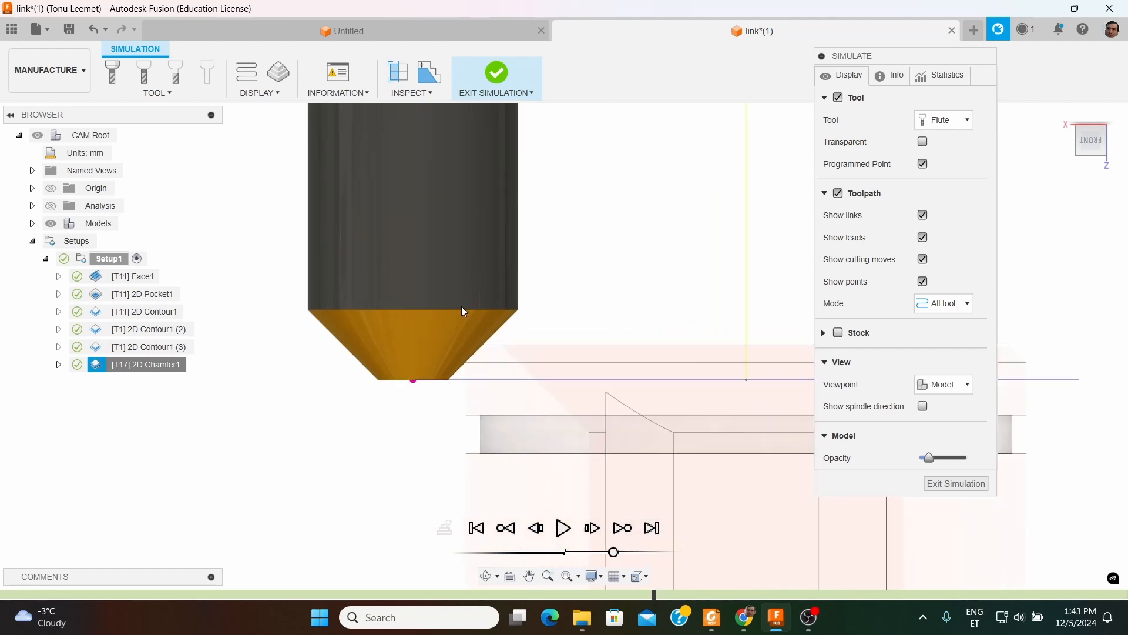
scroll(486, 393, "up", 2)
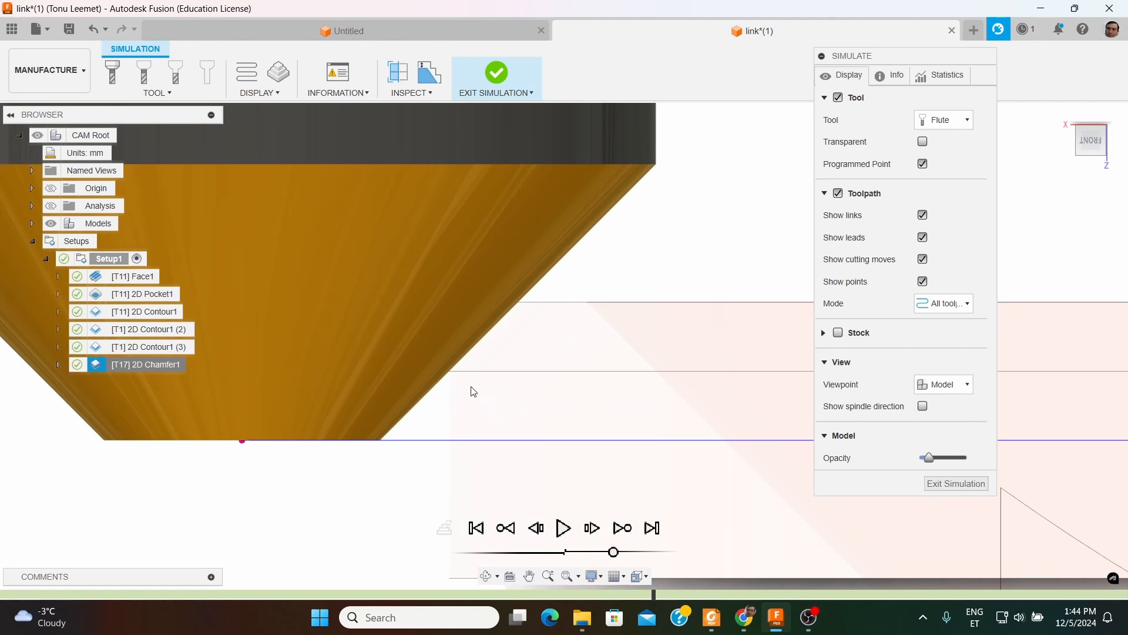
scroll(477, 323, "down", 2)
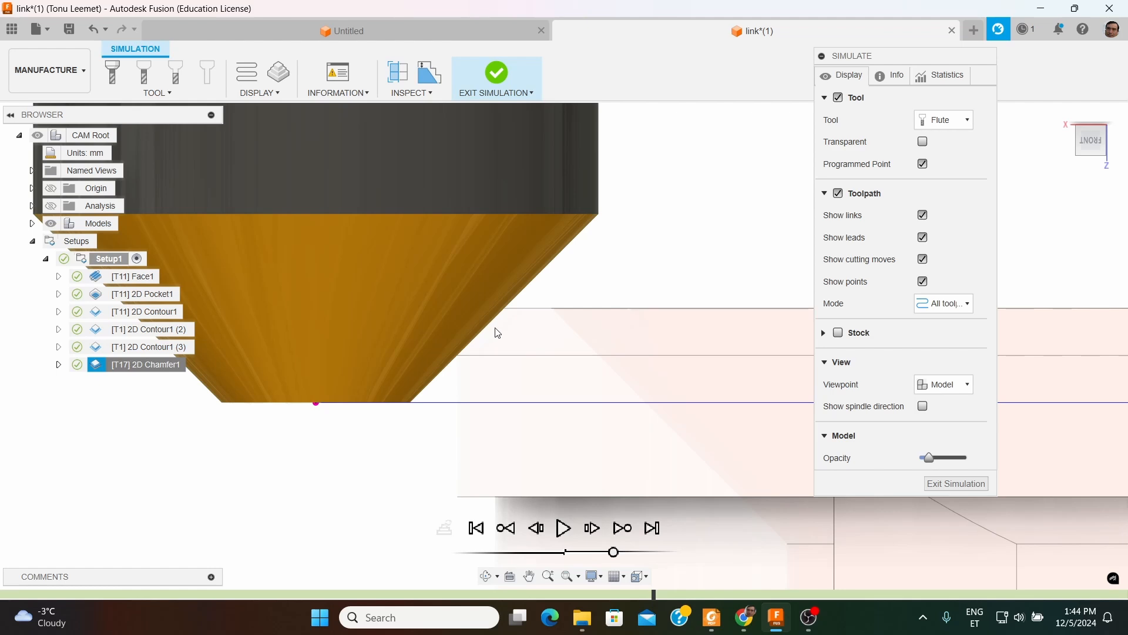
scroll(504, 330, "down", 4)
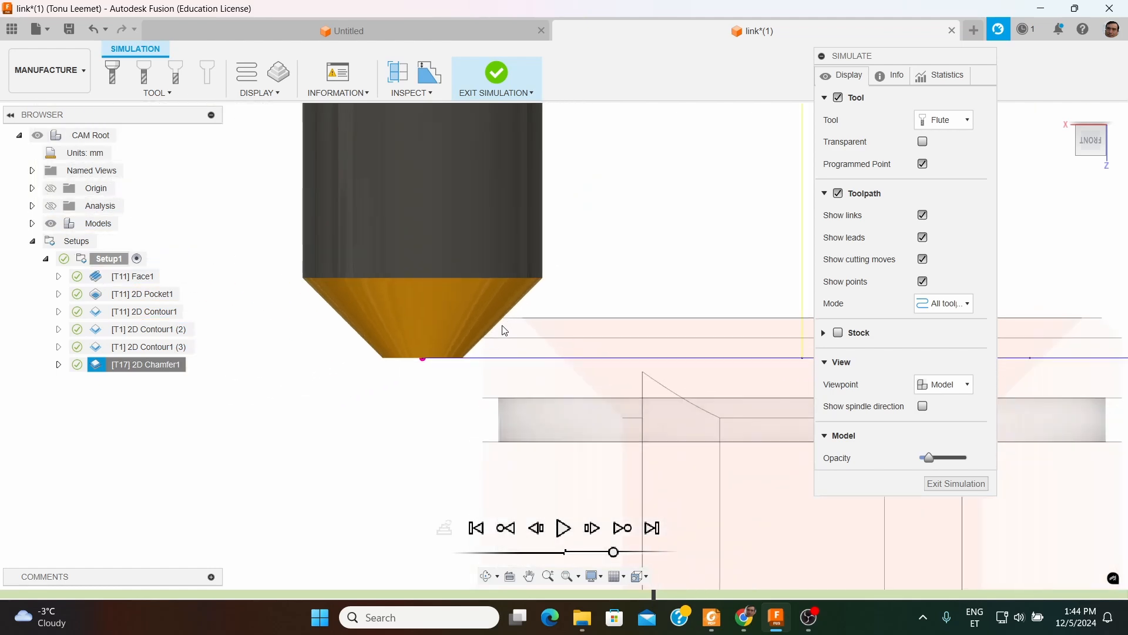
left_click(956, 483)
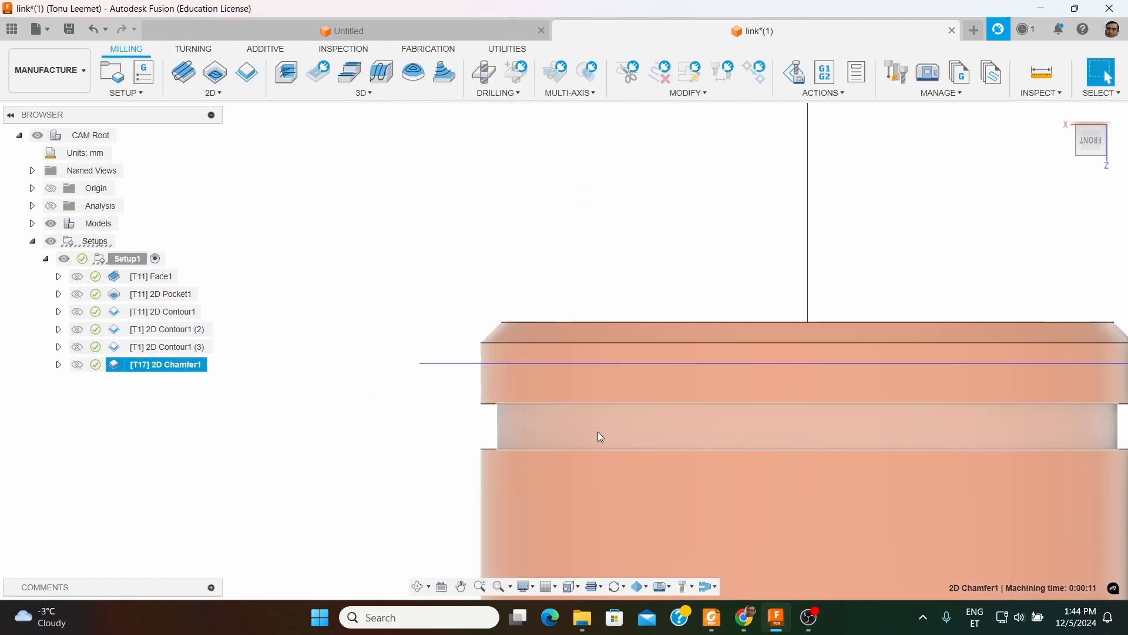
Simulate all of Setup1 with the toolpath hidden and the stock shown, and skip to the end of machining
scroll(307, 393, "down", 2)
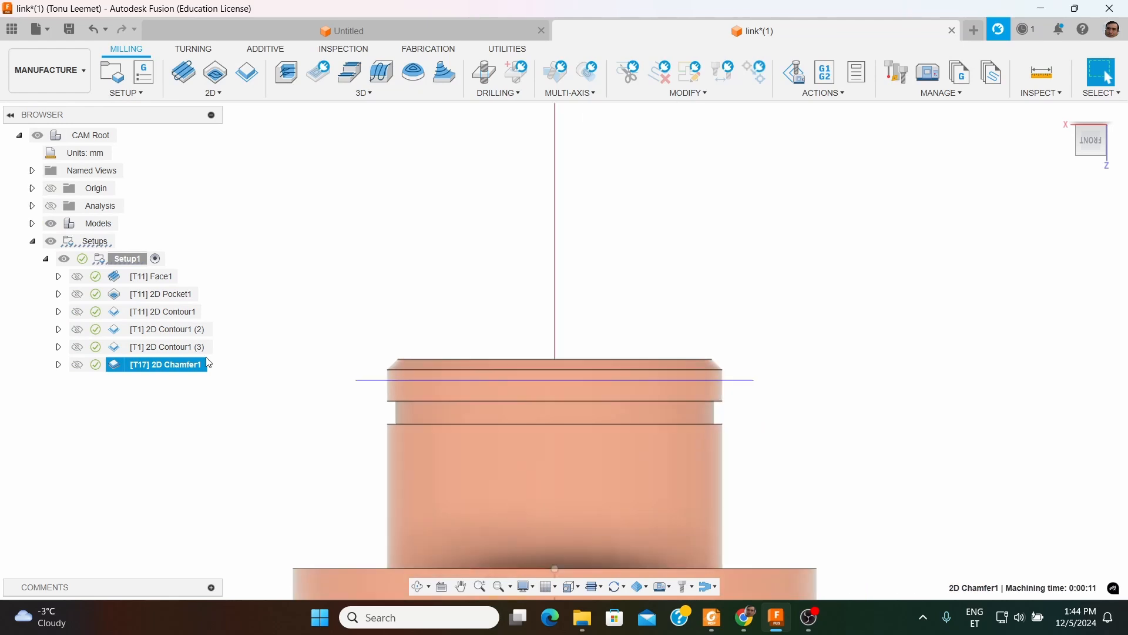
right_click(138, 262)
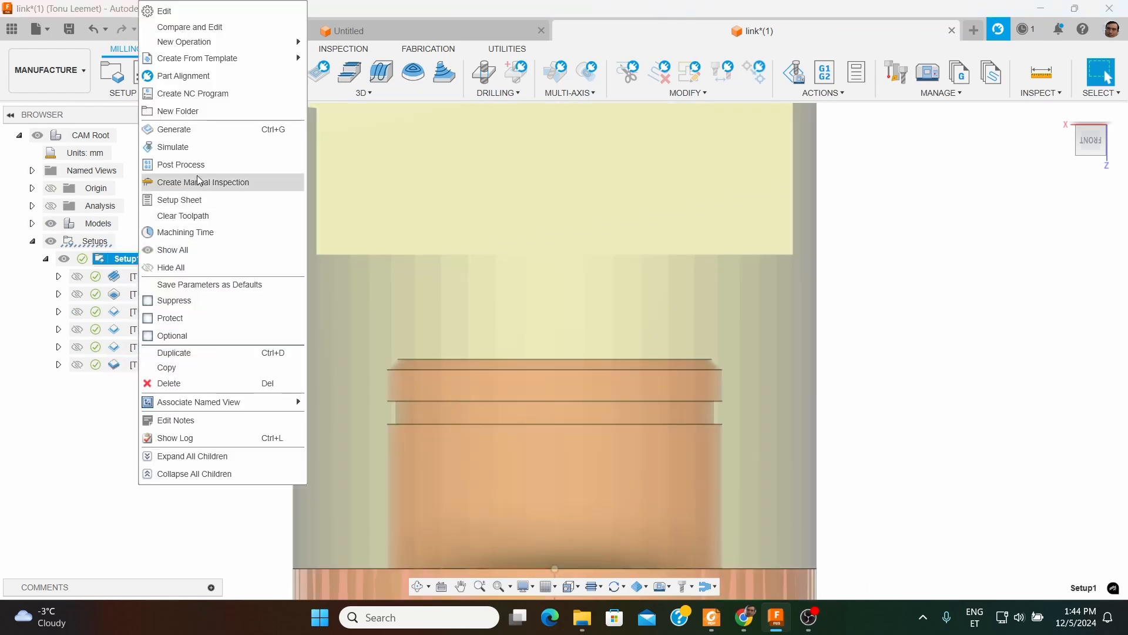
left_click(173, 147)
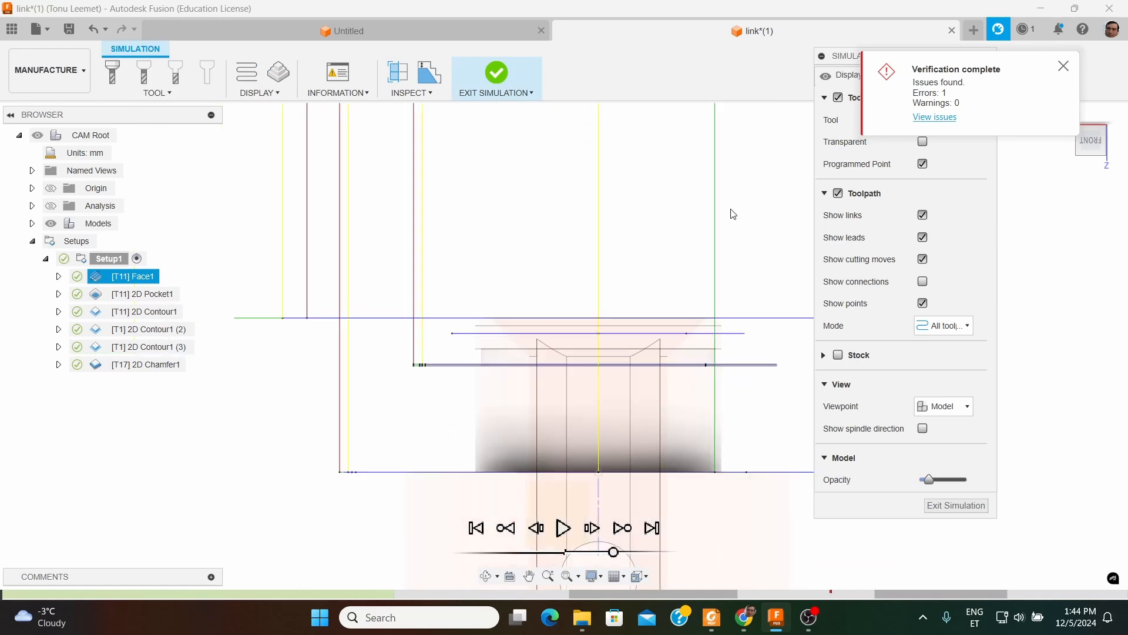
left_click(839, 193)
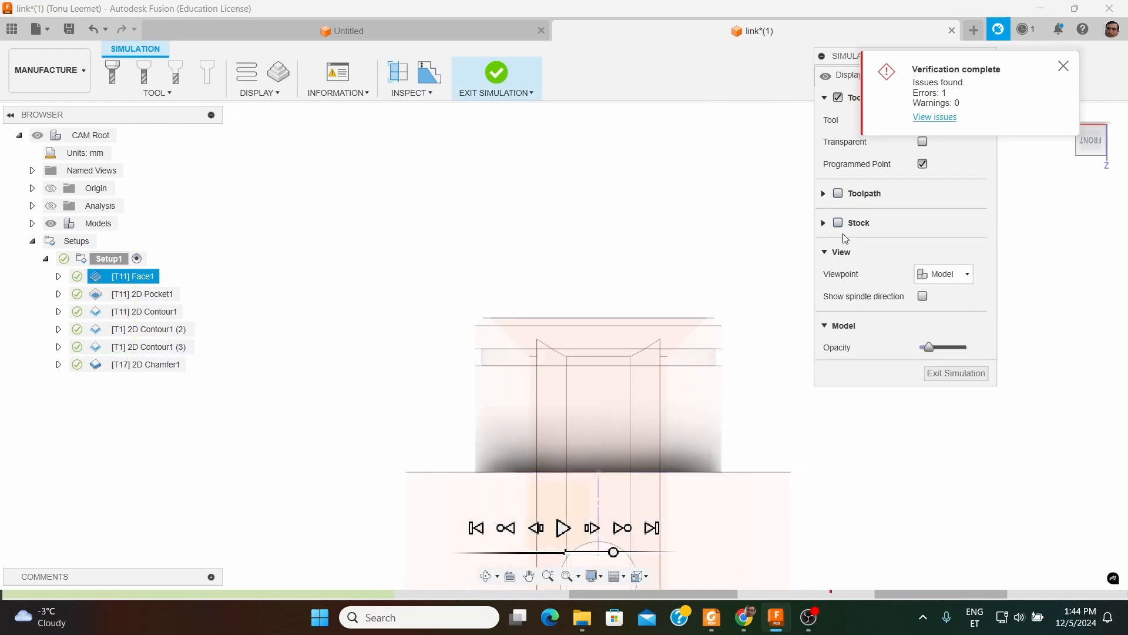
left_click(839, 224)
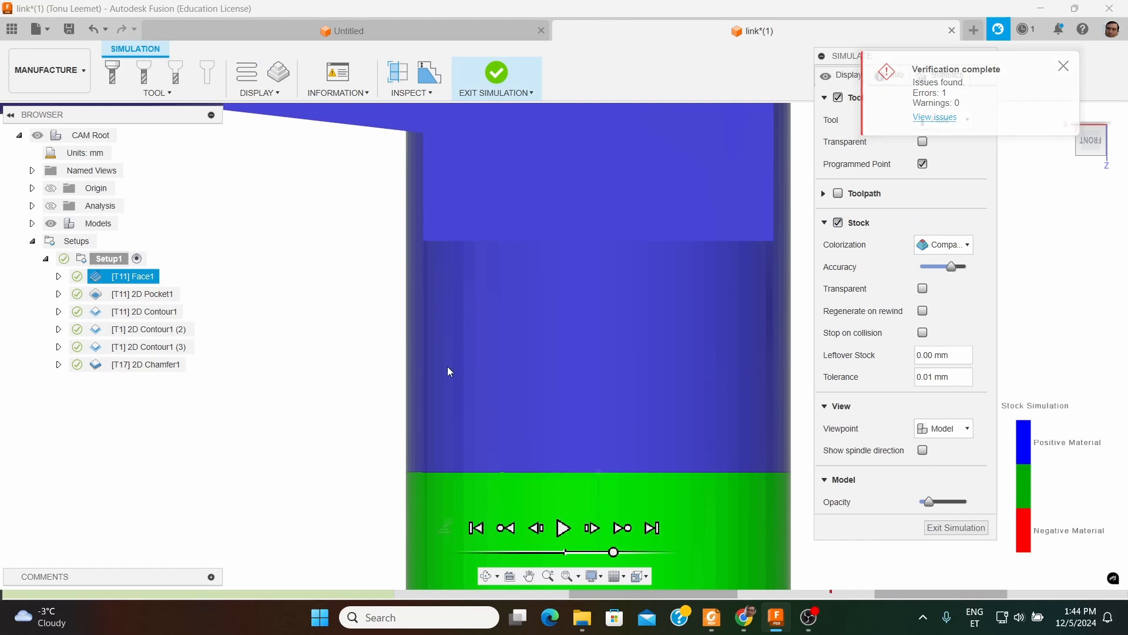
scroll(449, 367, "down", 4)
left_click(563, 528)
left_click(653, 528)
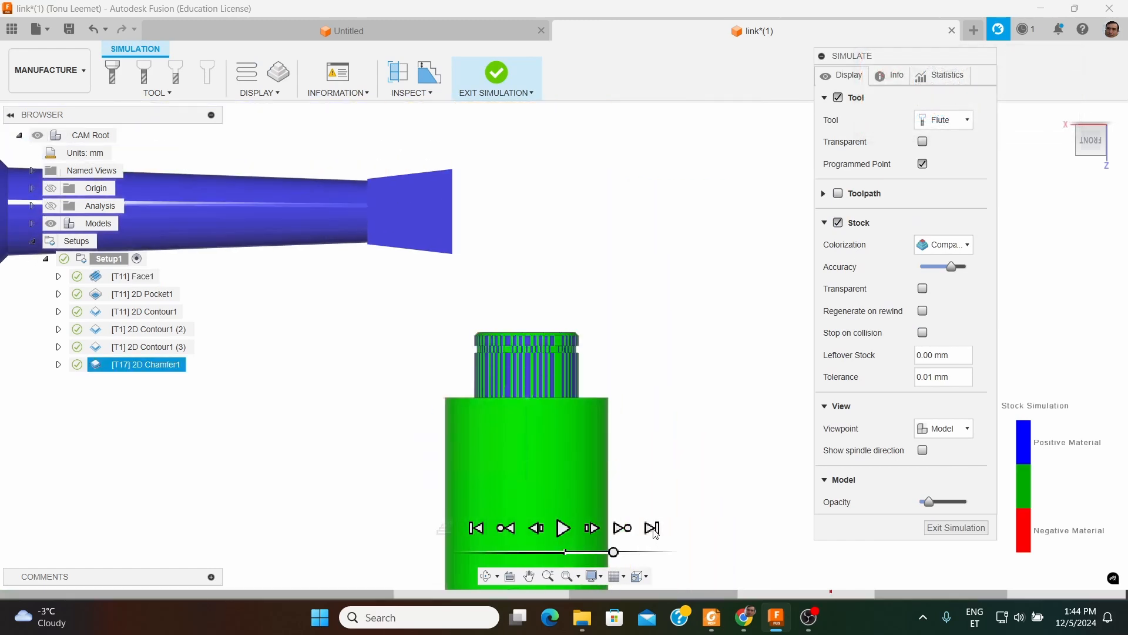
Inspect the machined chamfer on the boss rim in the stock comparison, and exit the simulation
scroll(546, 394, "up", 5)
middle_click_drag(578, 322, 568, 346, "shift")
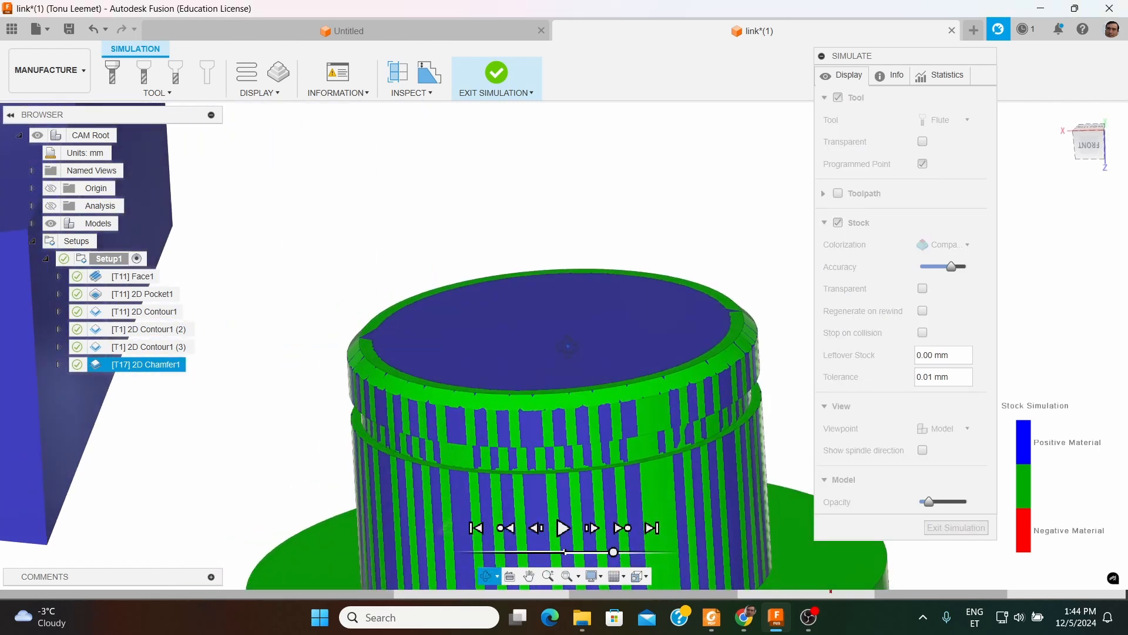
scroll(642, 387, "up", 5)
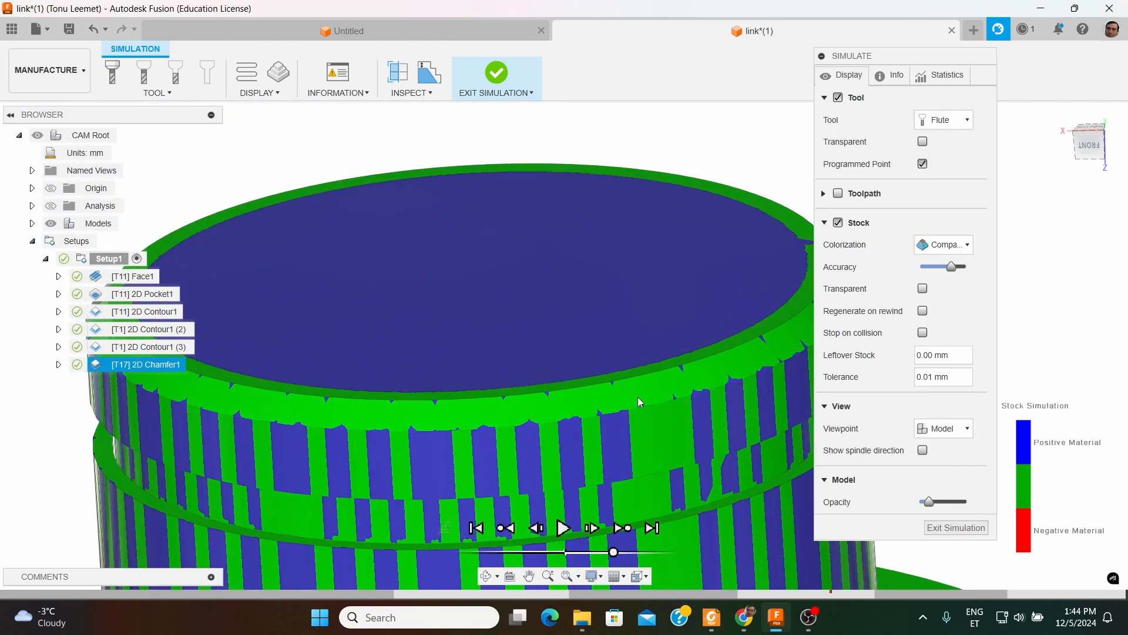
scroll(637, 397, "down", 2)
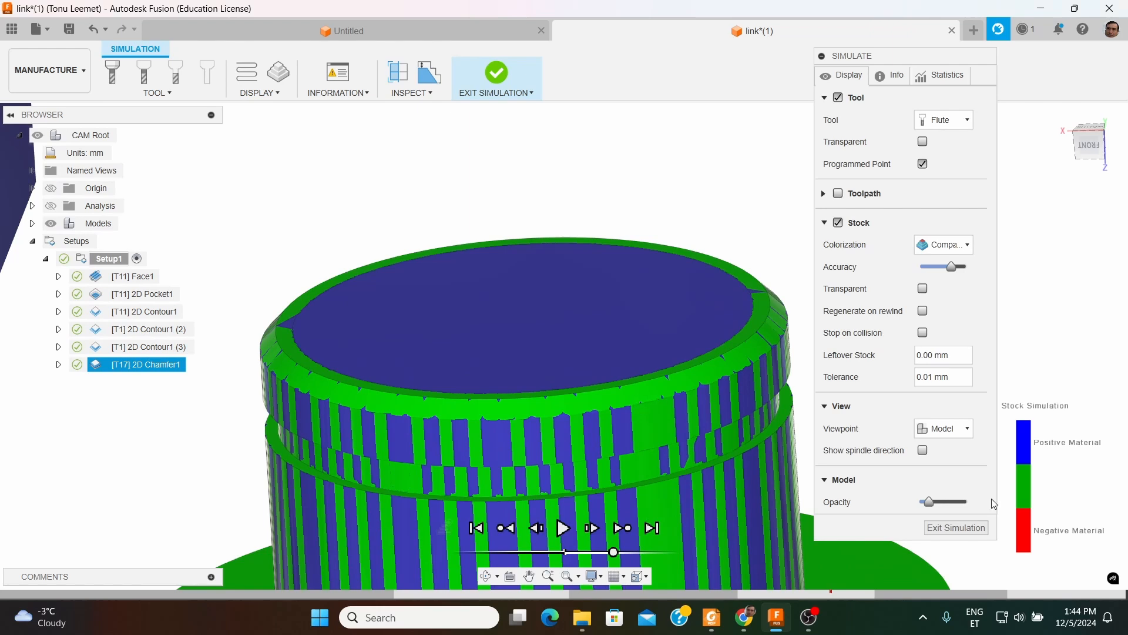
left_click(955, 528)
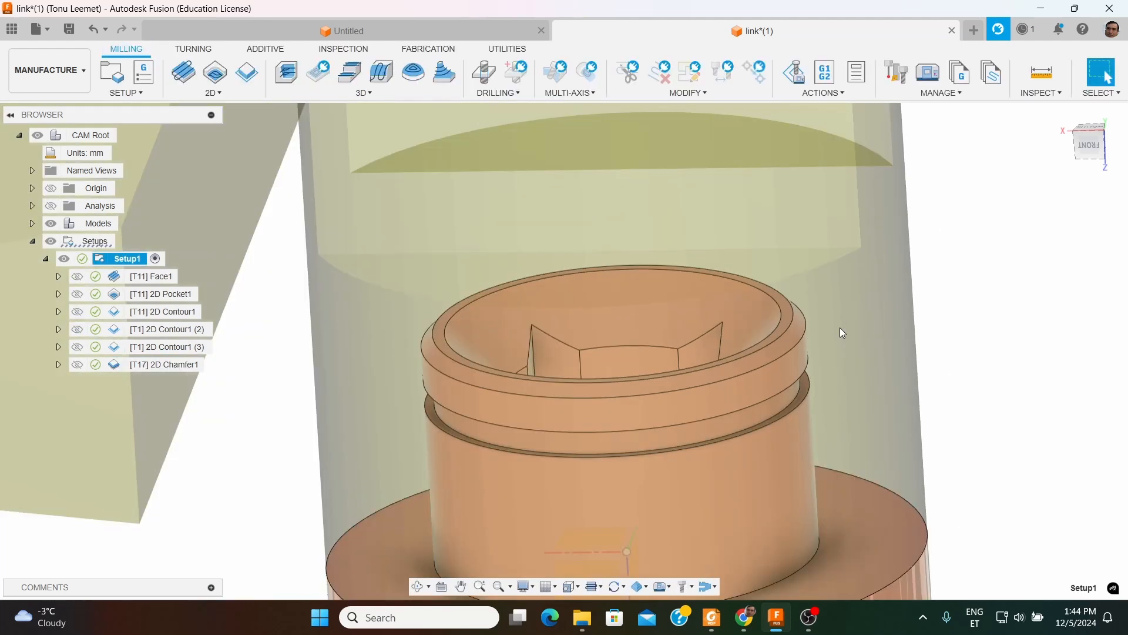
Expand the link model's contents in the browser and hide its origin planes and axes
scroll(753, 338, "down", 8)
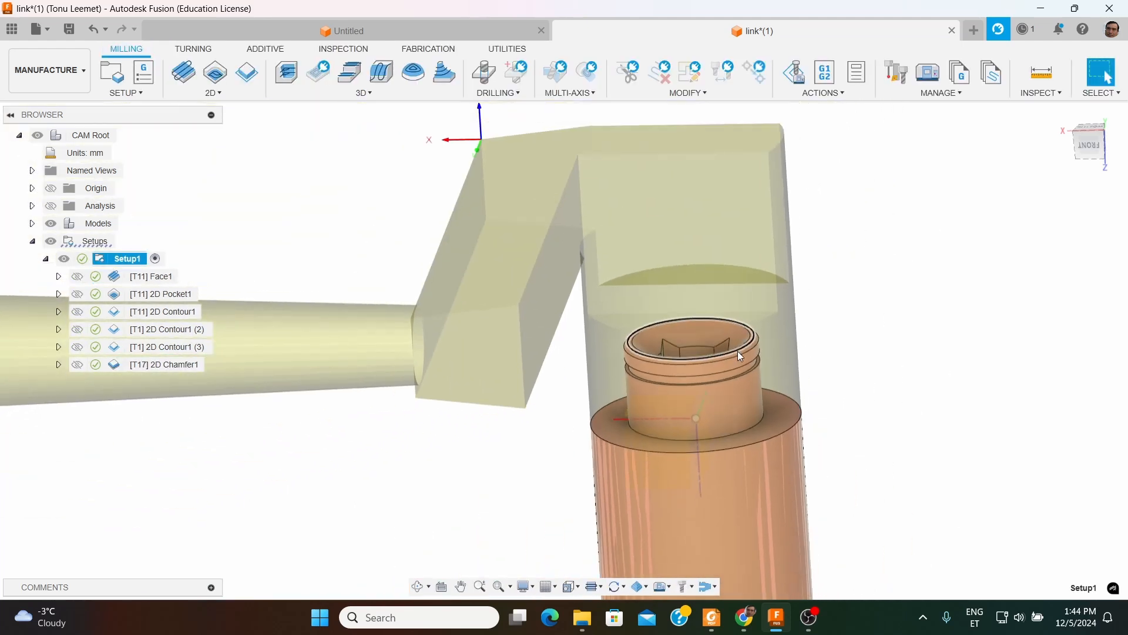
scroll(738, 350, "down", 2)
scroll(738, 351, "down", 1)
middle_click_drag(750, 335, 647, 347, "shift")
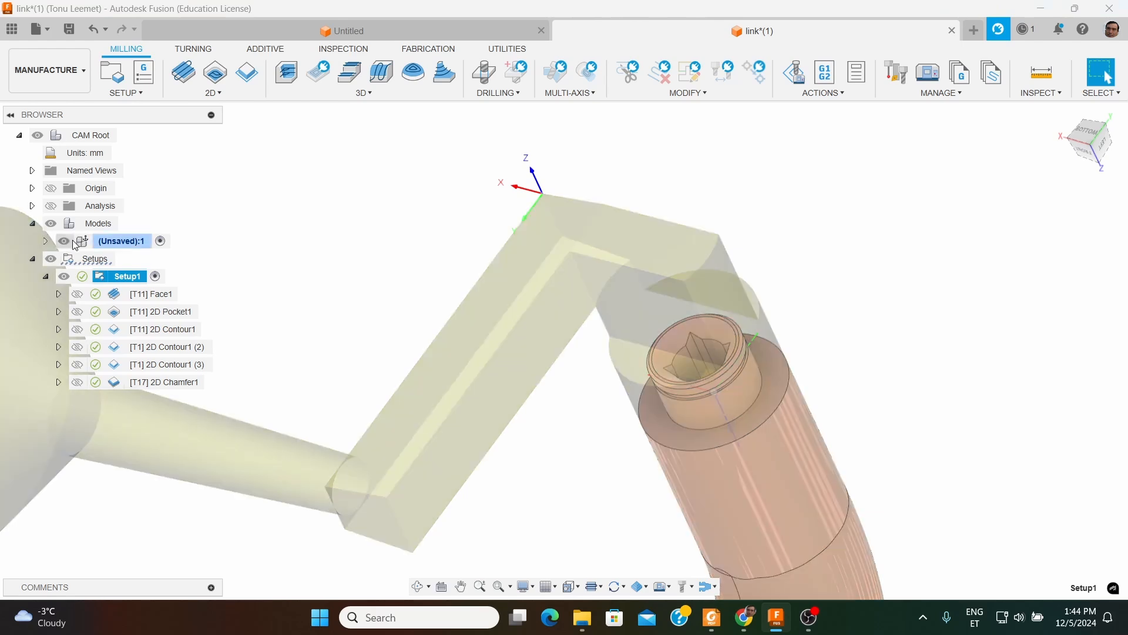
left_click(45, 242)
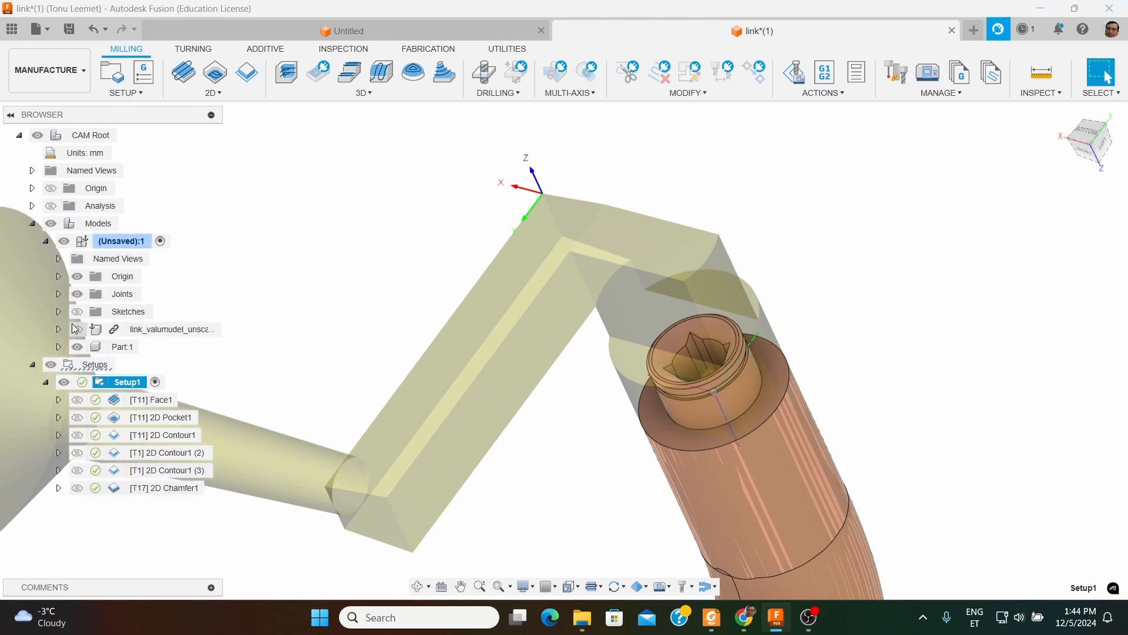
left_click(529, 228)
scroll(508, 238, "down", 2)
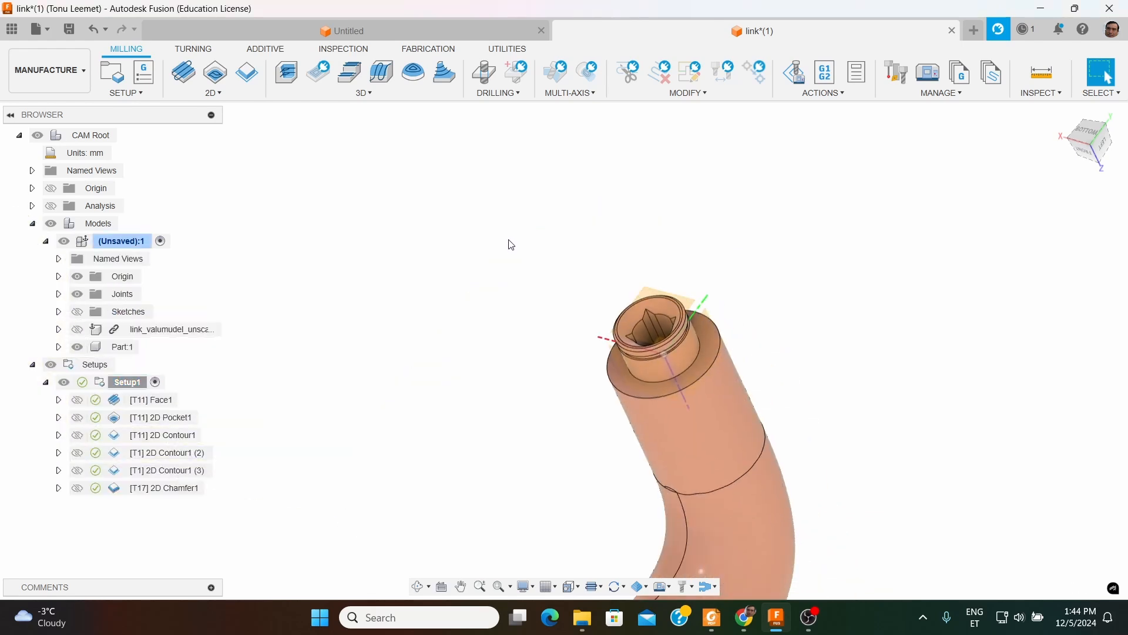
middle_click_drag(563, 256, 734, 391, "shift")
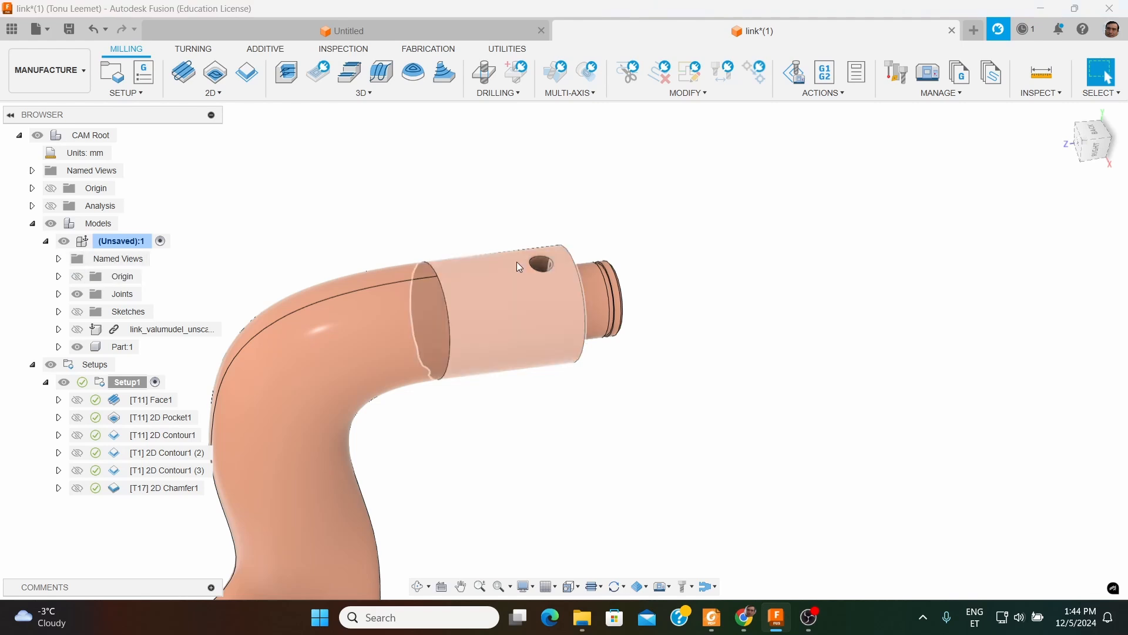
Examine the cross hole near the link's end against Setup1's stock and coordinate system orientation
scroll(534, 258, "up", 5)
scroll(608, 269, "down", 5)
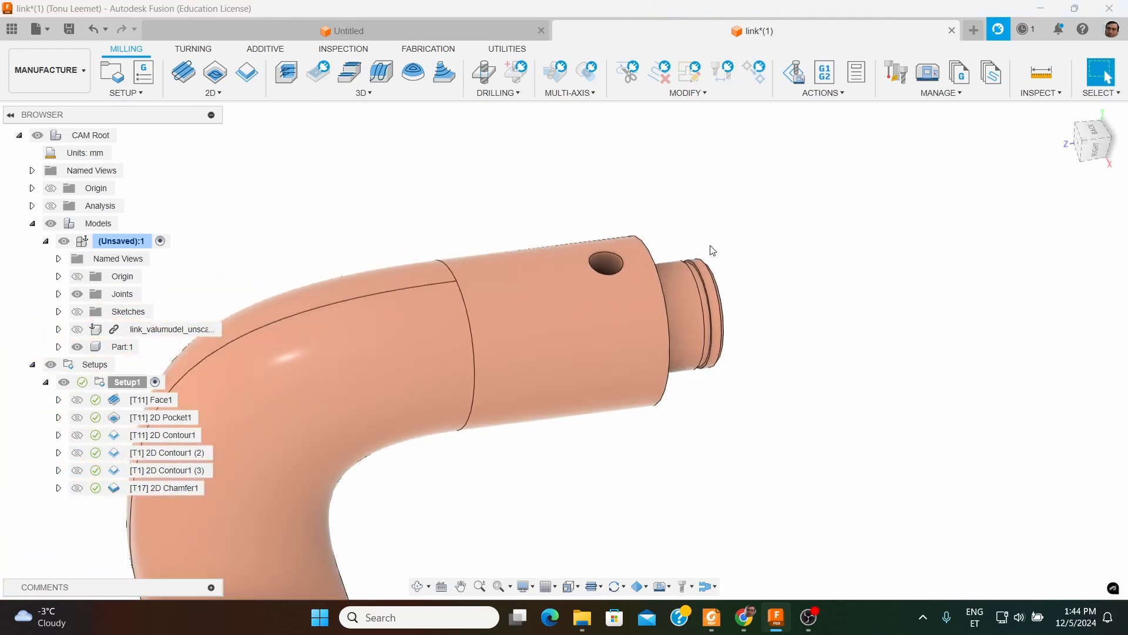
middle_click_drag(816, 317, 619, 159, "shift")
left_click(133, 383)
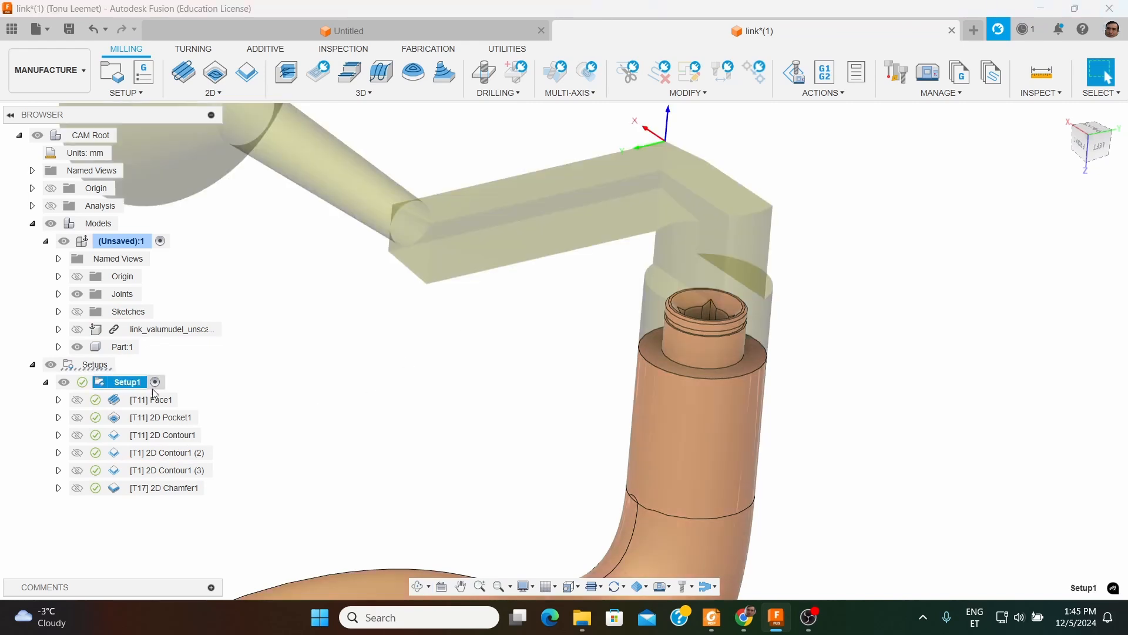
scroll(573, 345, "down", 2)
middle_click_drag(573, 346, 810, 442, "shift")
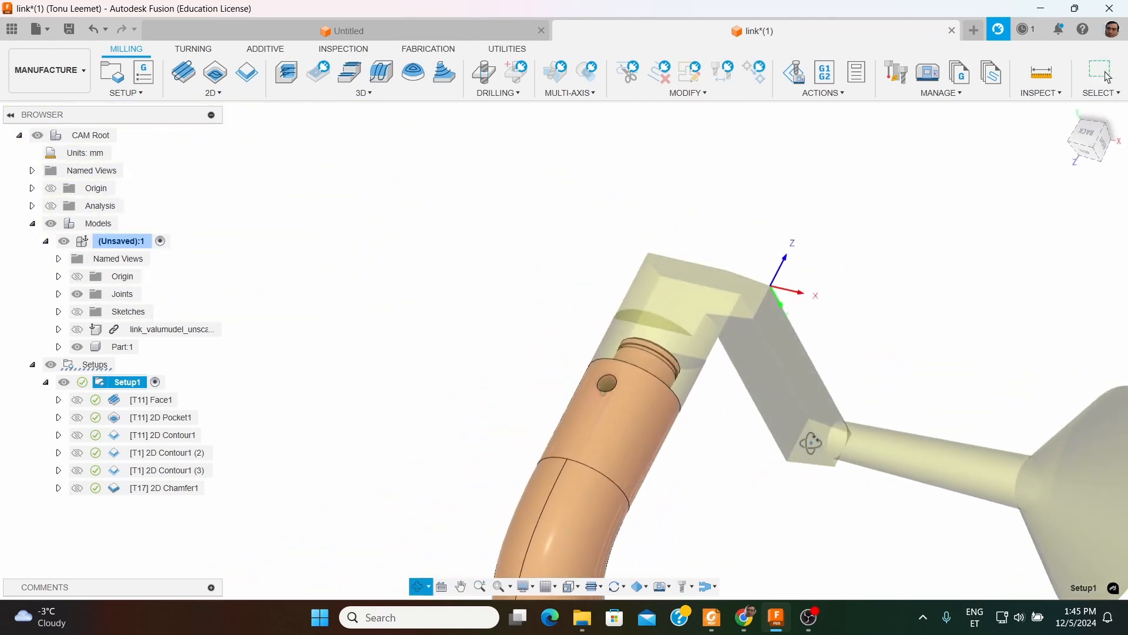
scroll(611, 381, "up", 5)
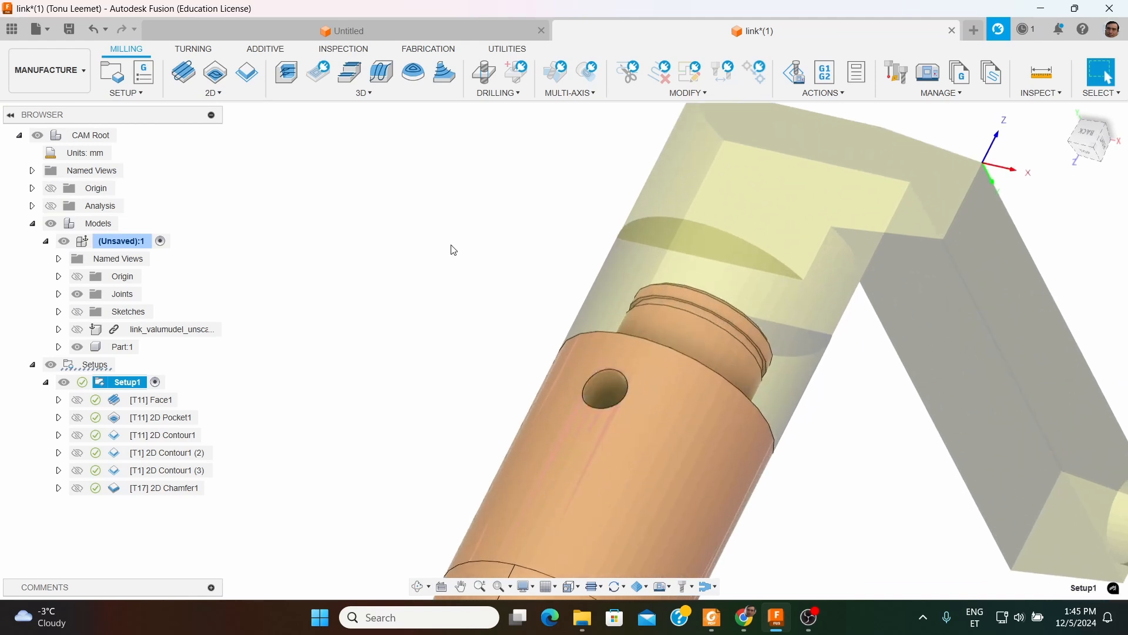
left_click(449, 249)
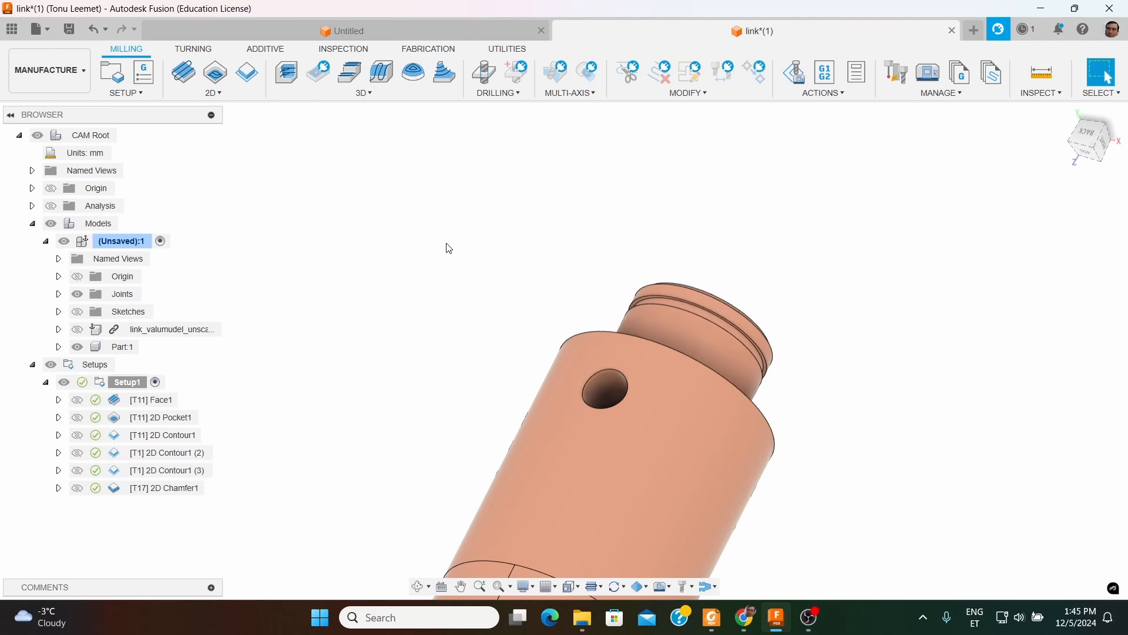
Open Setup1 for editing and filter the Fusion machine library to milling machines from the vendor HAAS
right_click(140, 386)
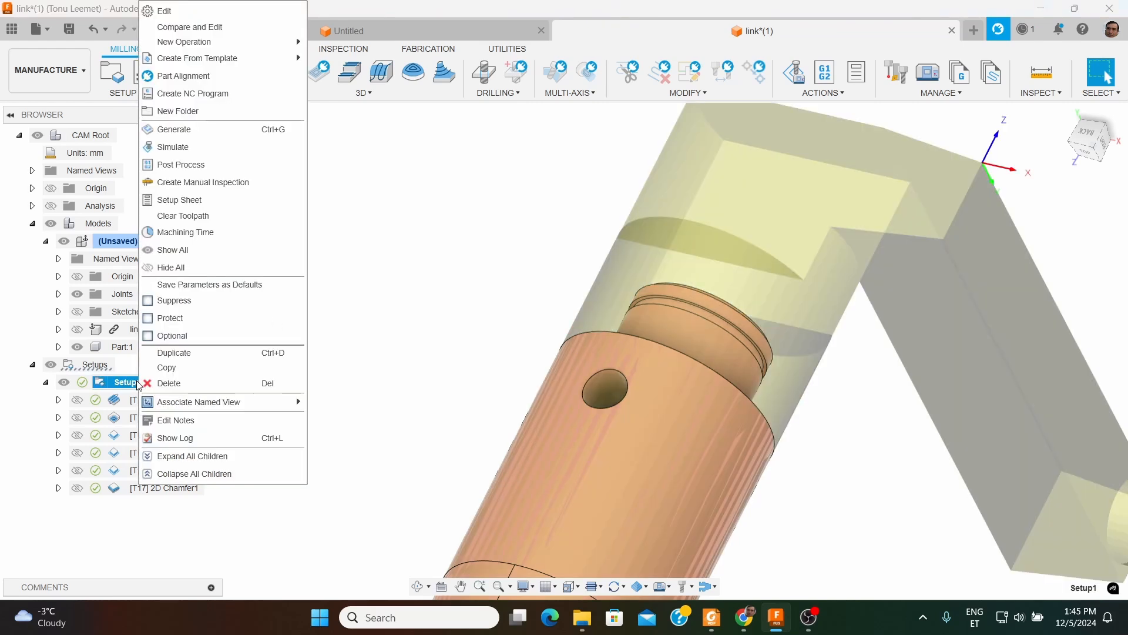
left_click(168, 11)
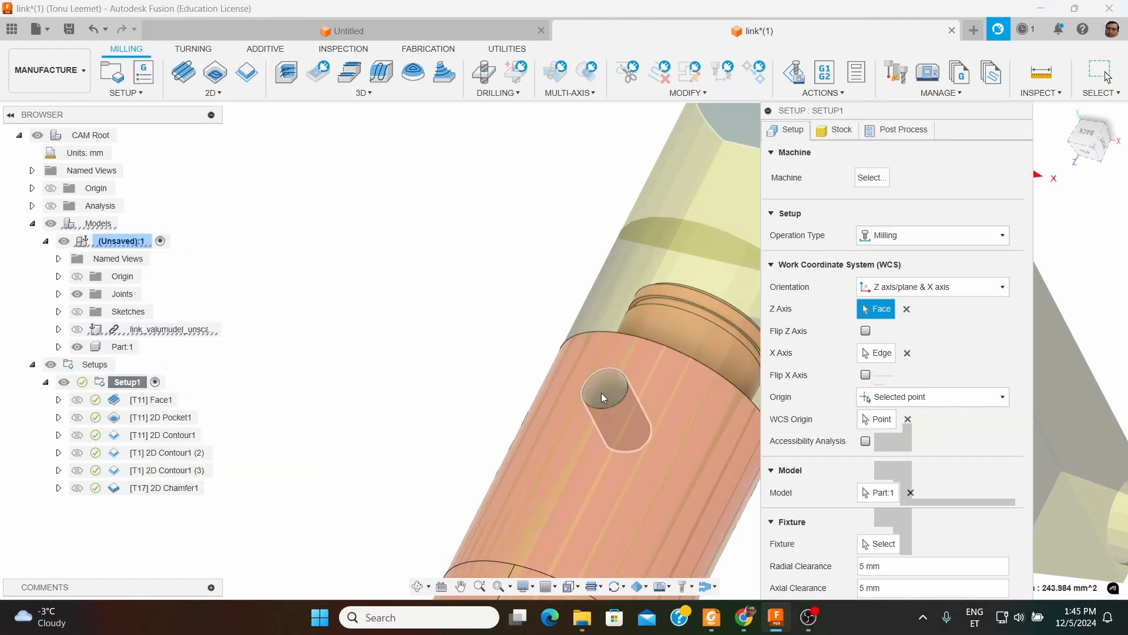
left_click_drag(901, 112, 576, 136)
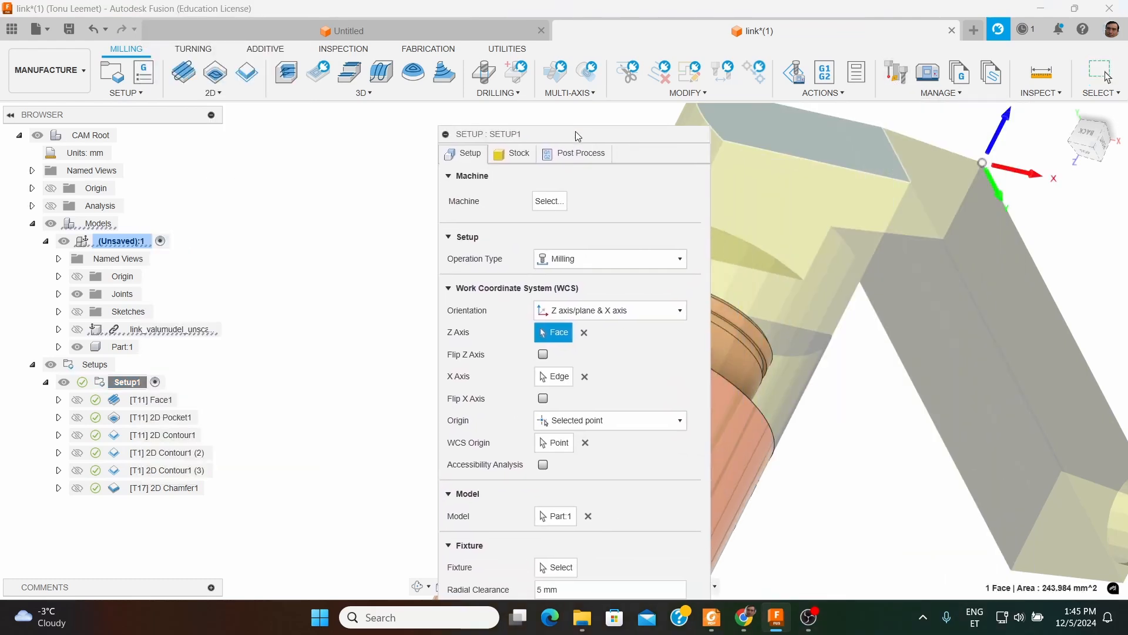
left_click(549, 202)
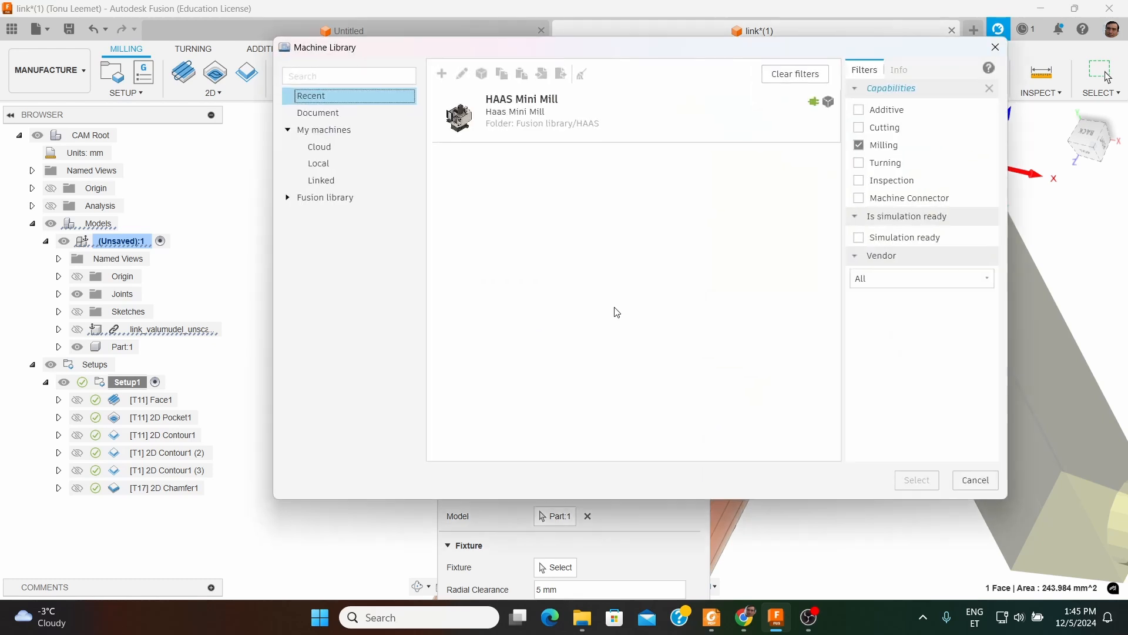
left_click(351, 195)
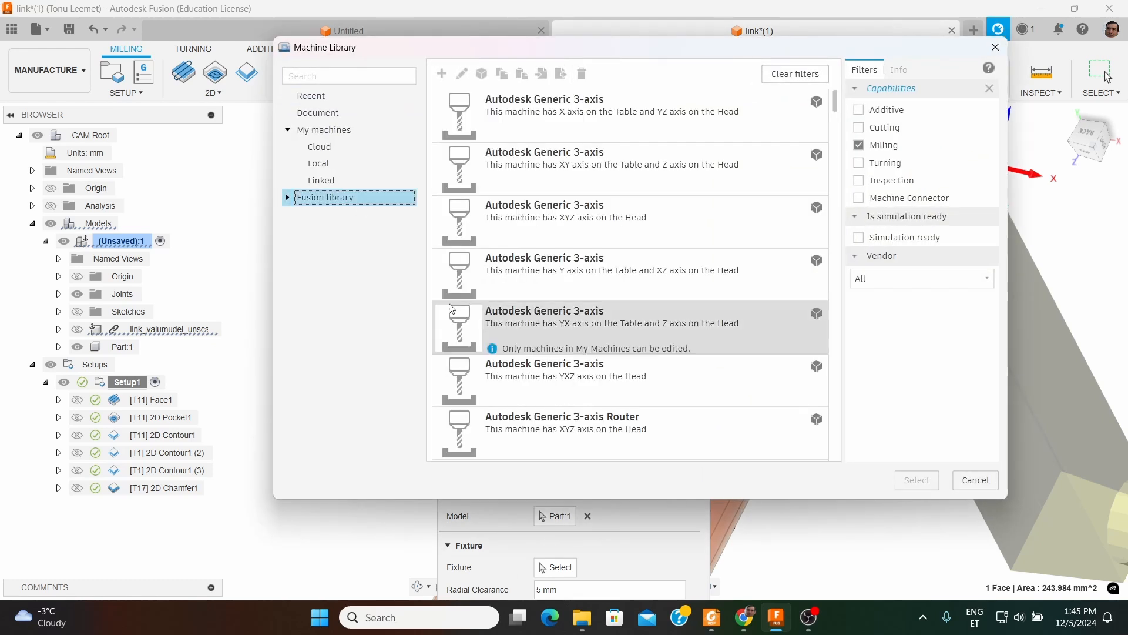
left_click(942, 279)
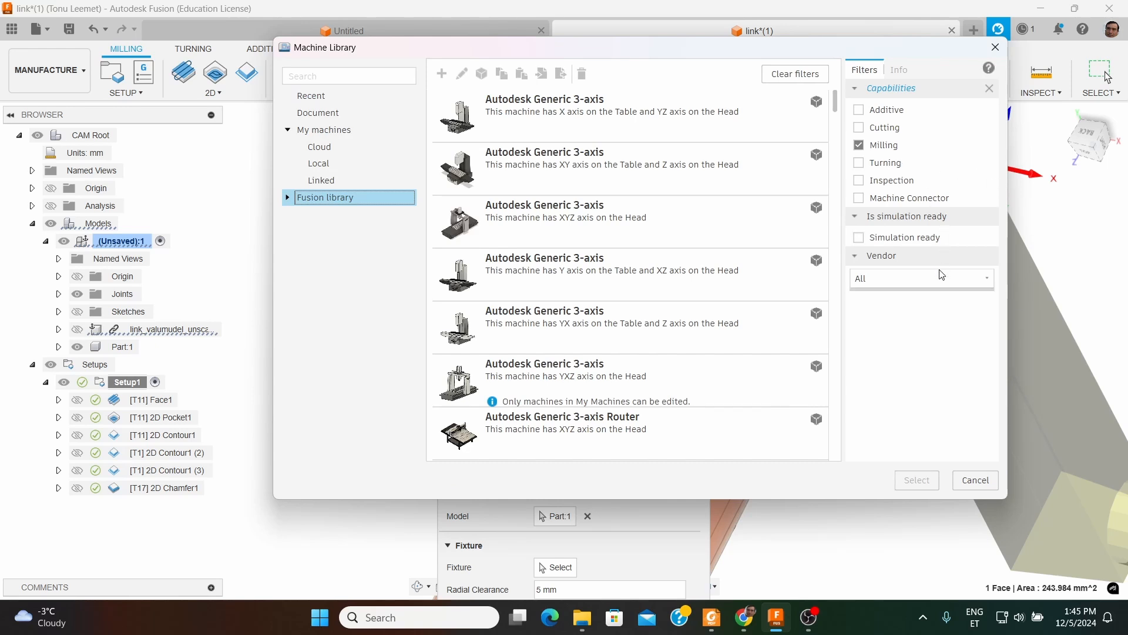
left_click(892, 313)
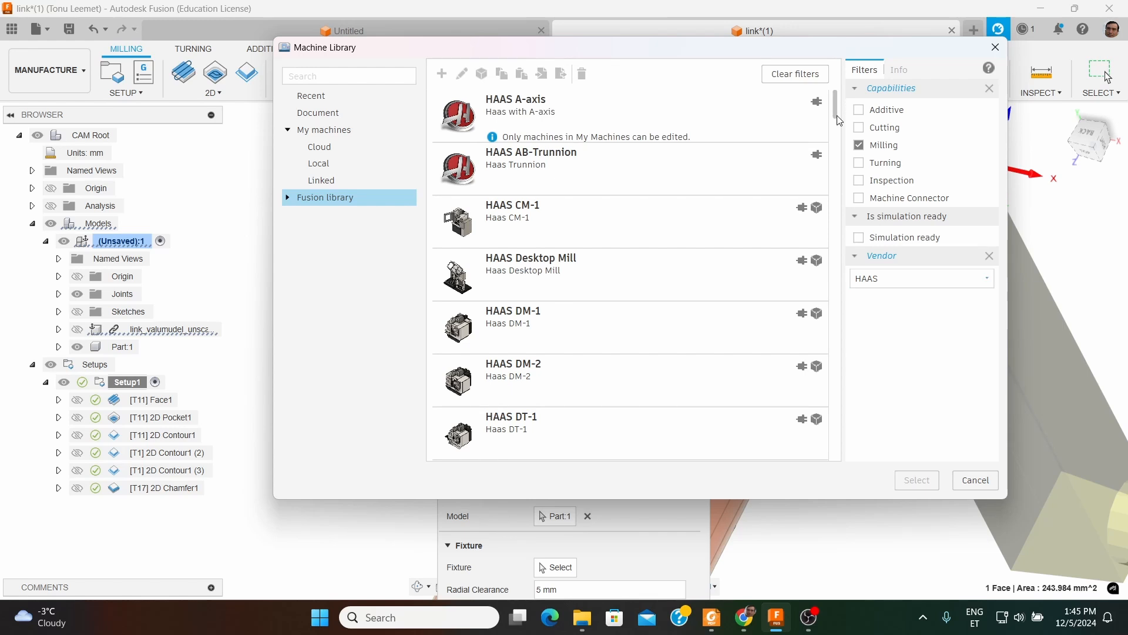
Assign the HAAS UMC-500SS machine to Setup1 and download its simulation model
scroll(840, 132, "down", 2)
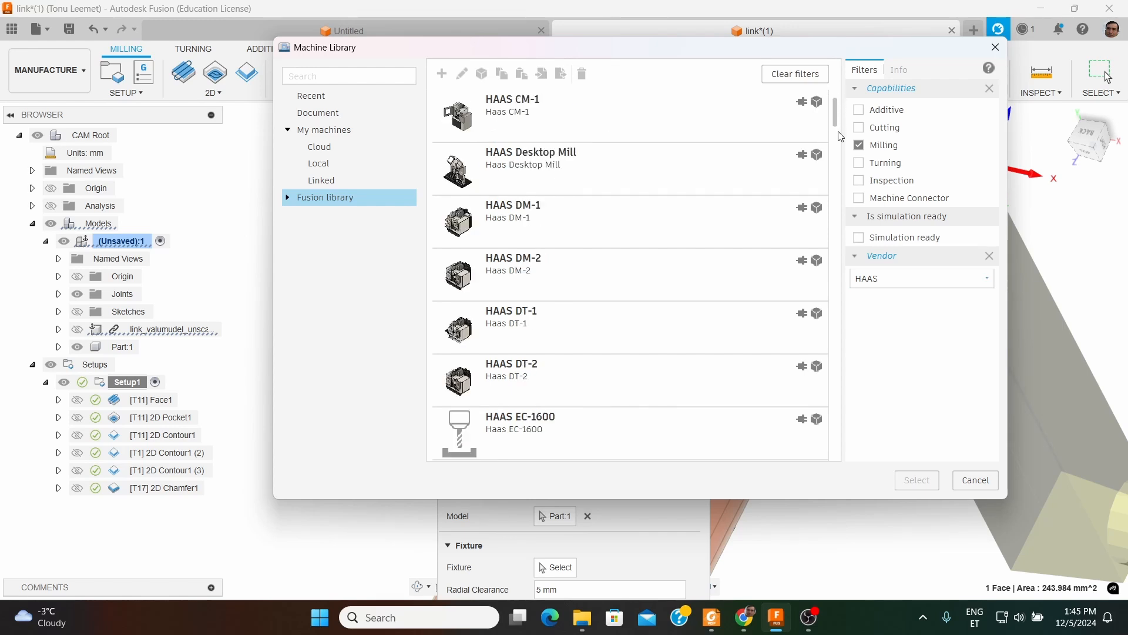
scroll(836, 142, "down", 3)
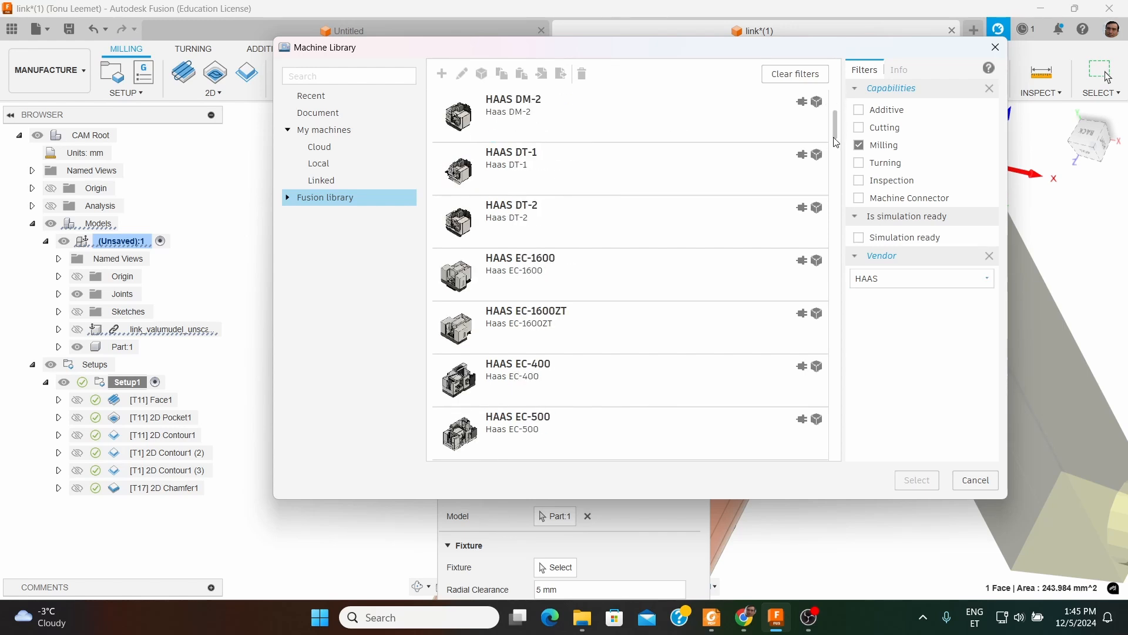
scroll(837, 142, "down", 5)
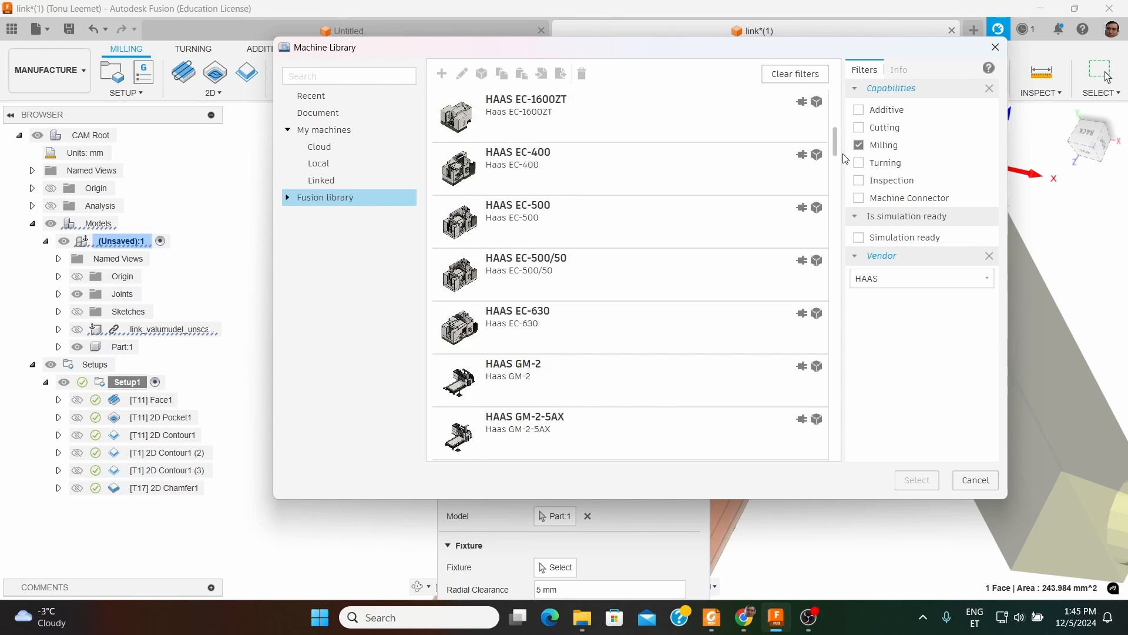
scroll(848, 164, "down", 8)
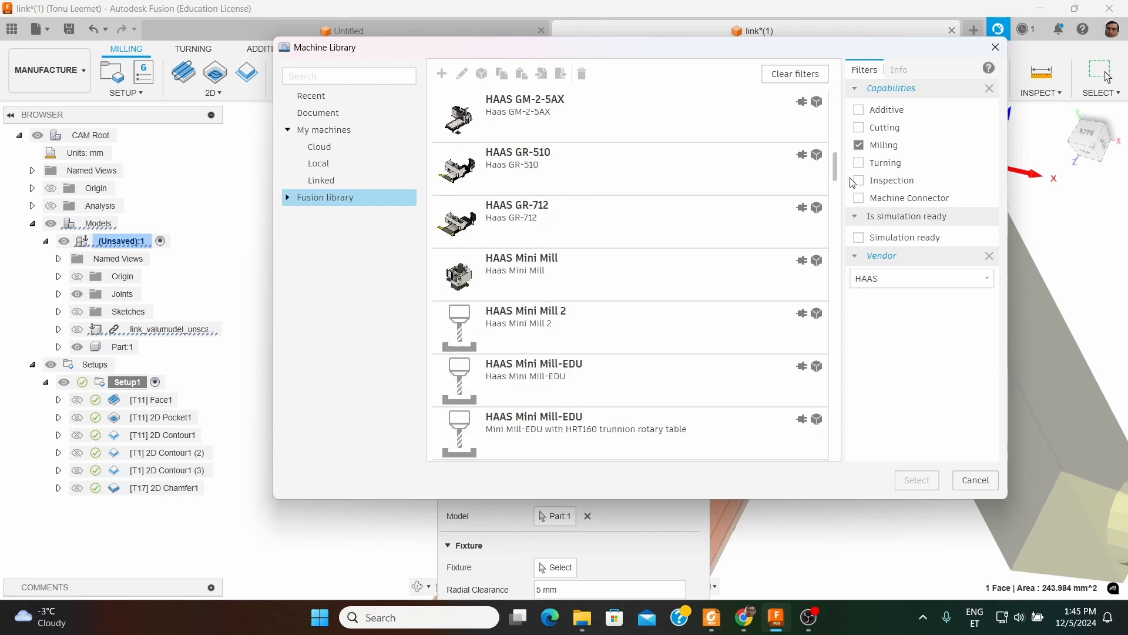
scroll(856, 194, "down", 7)
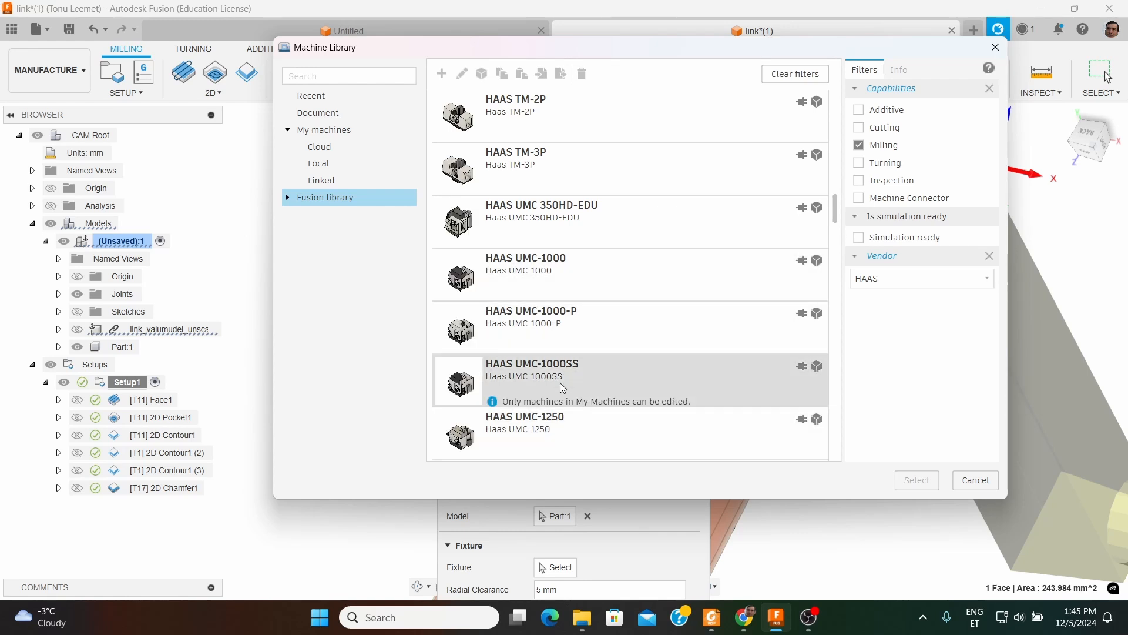
scroll(565, 353, "down", 3)
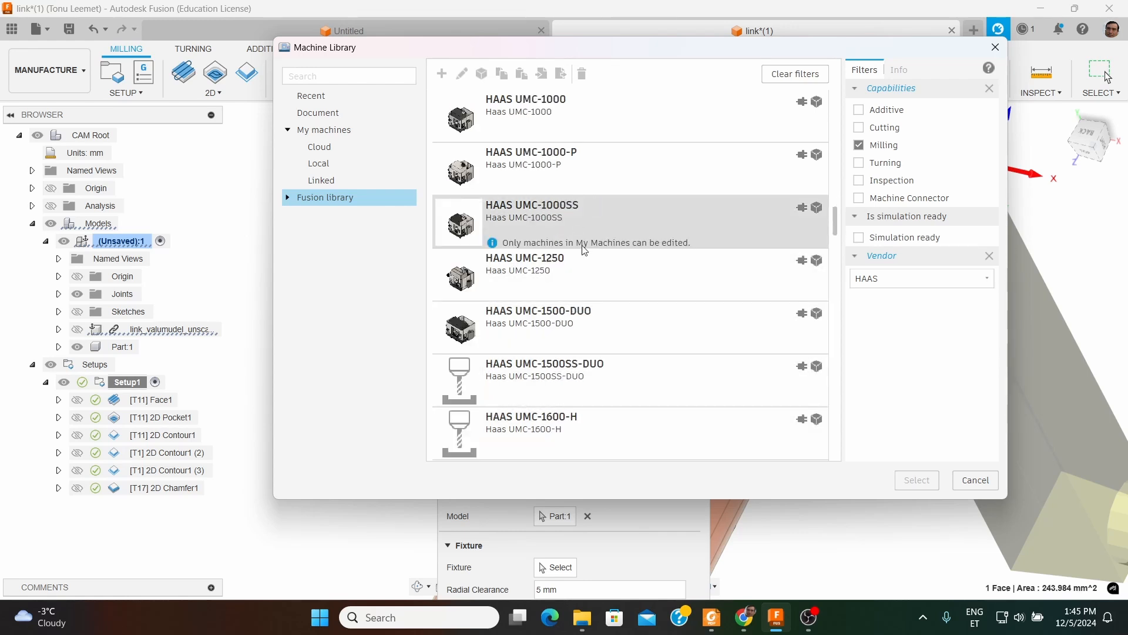
scroll(588, 248, "down", 3)
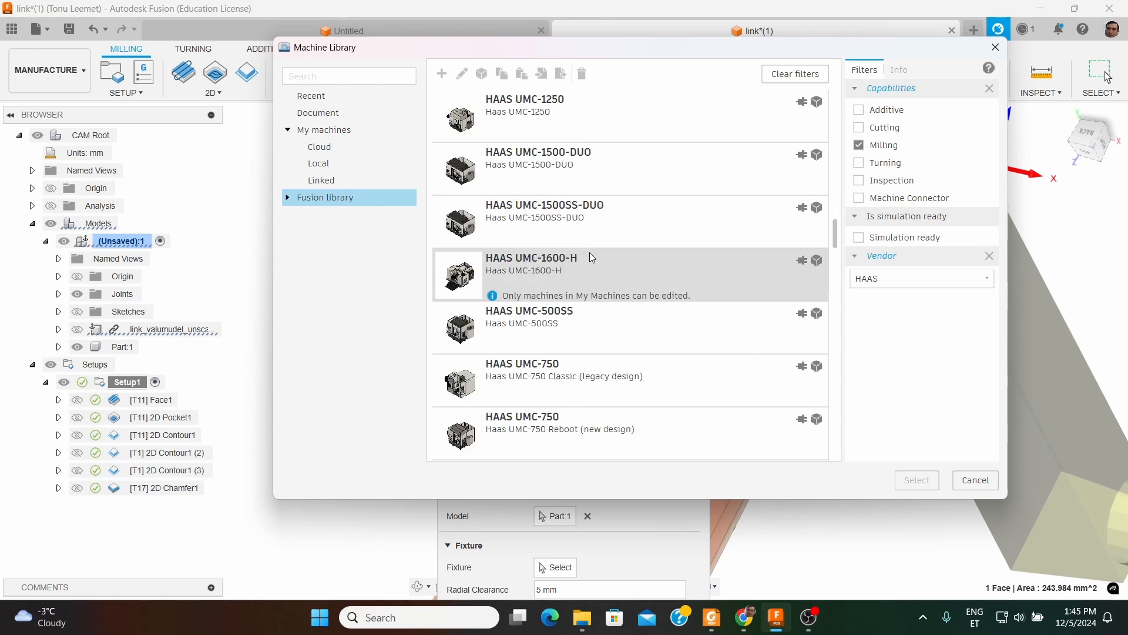
scroll(580, 369, "down", 3)
scroll(580, 369, "down", 3)
scroll(611, 345, "down", 9)
scroll(613, 350, "down", 10)
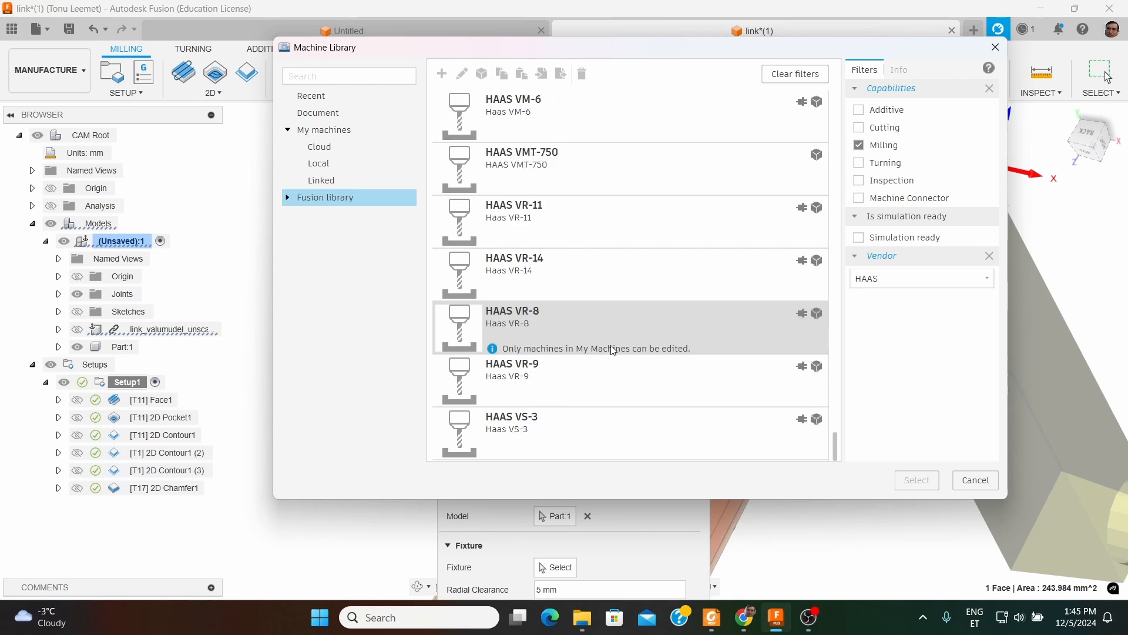
scroll(613, 350, "up", 5)
scroll(613, 350, "up", 5)
scroll(612, 351, "up", 3)
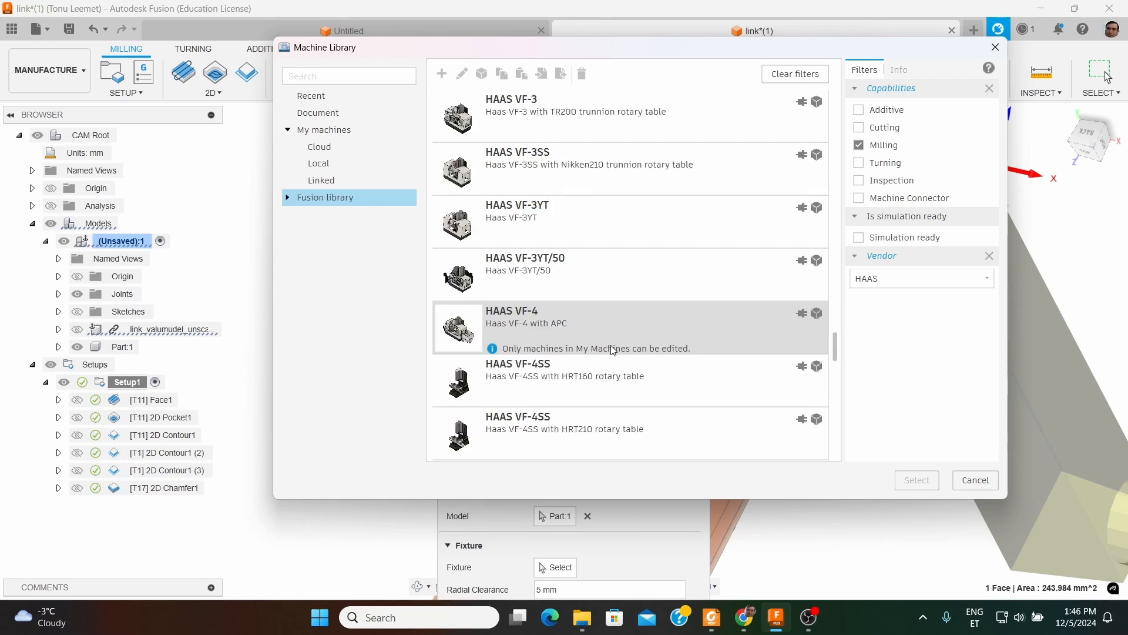
scroll(612, 350, "up", 10)
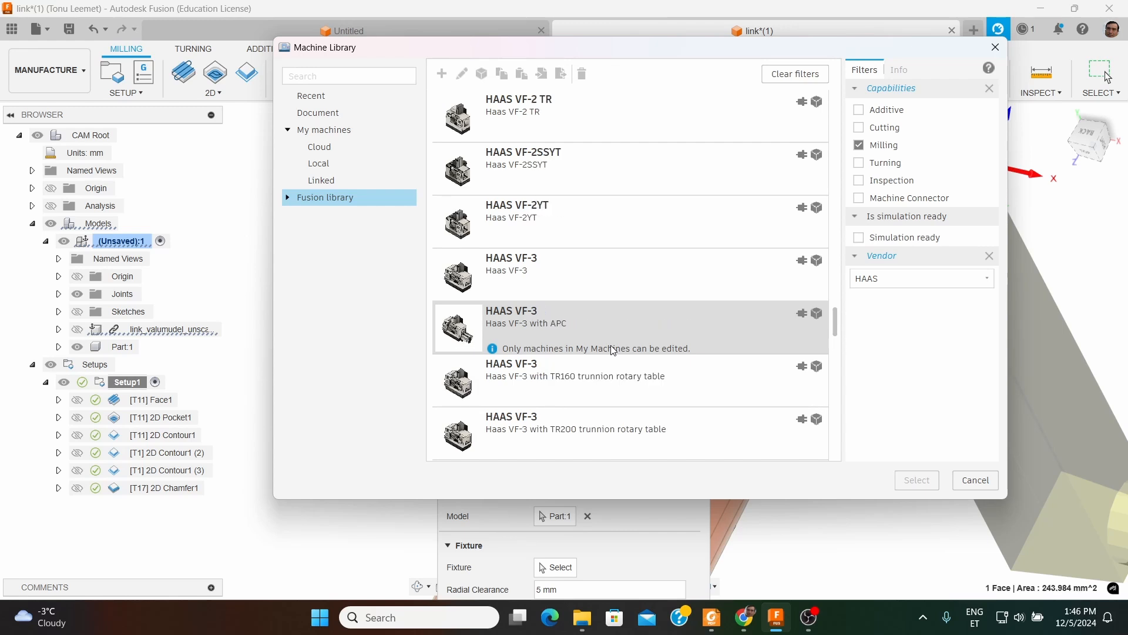
scroll(612, 350, "up", 5)
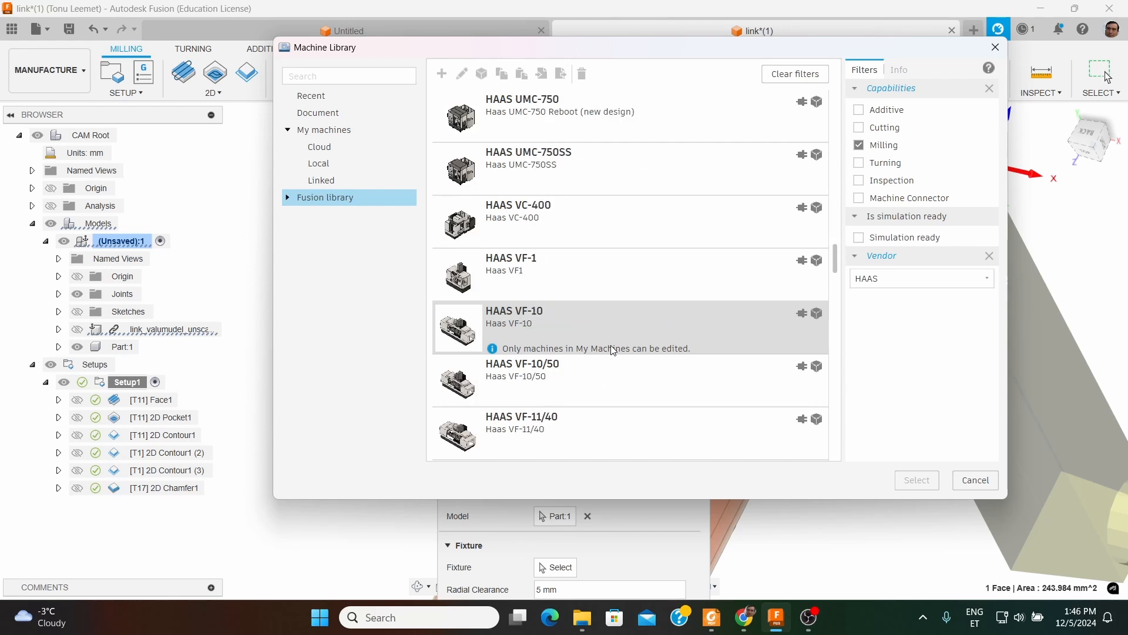
scroll(612, 350, "up", 3)
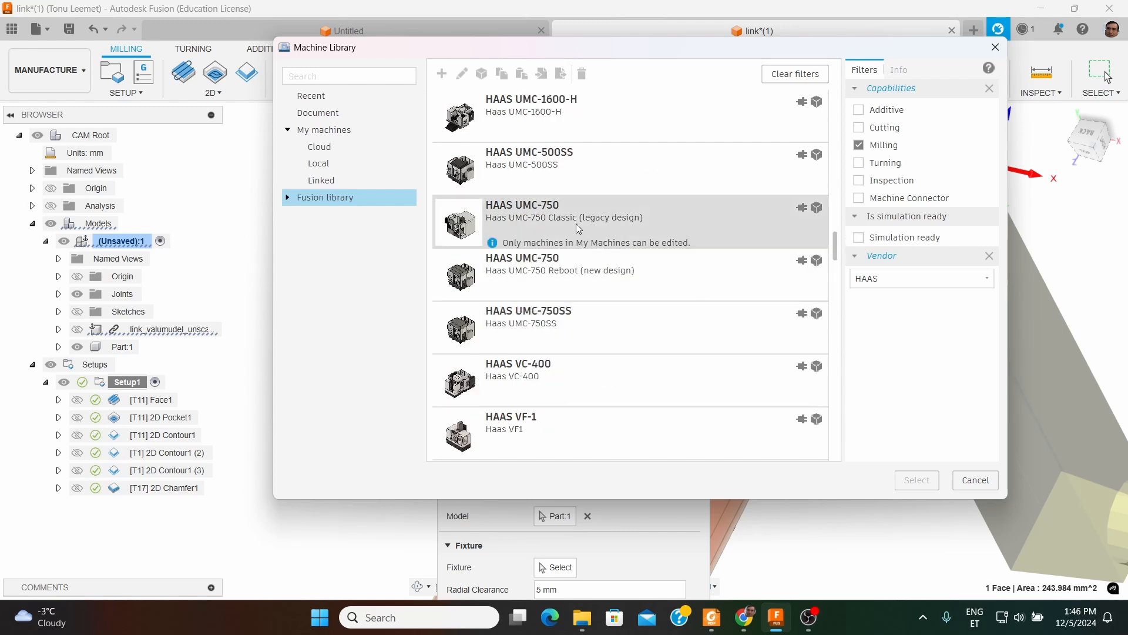
left_click(532, 162)
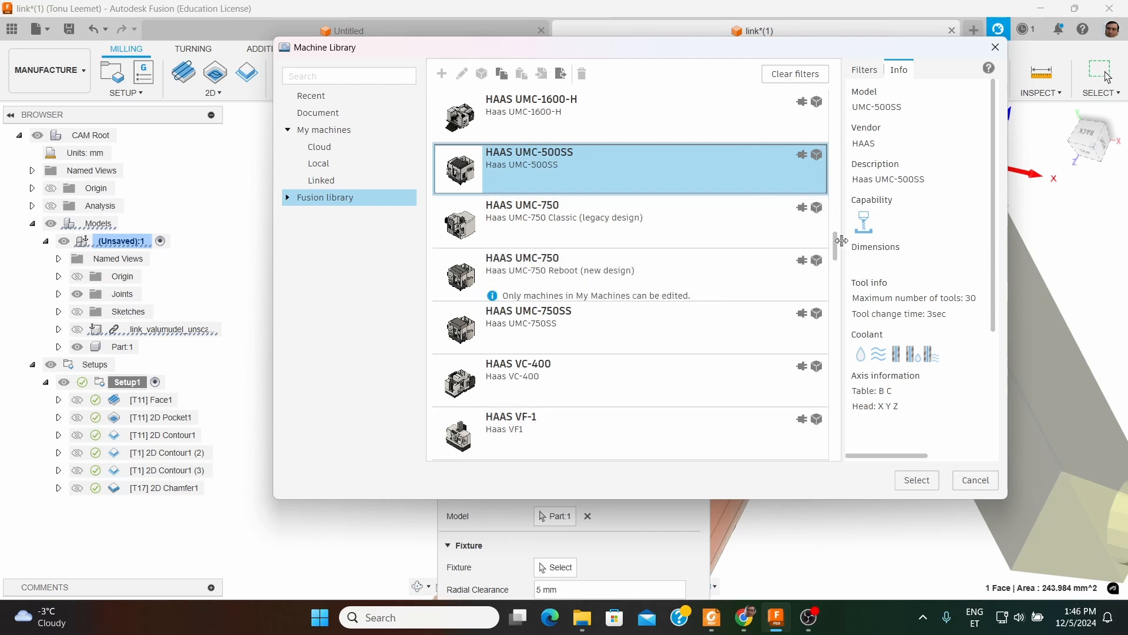
scroll(837, 242, "up", 2)
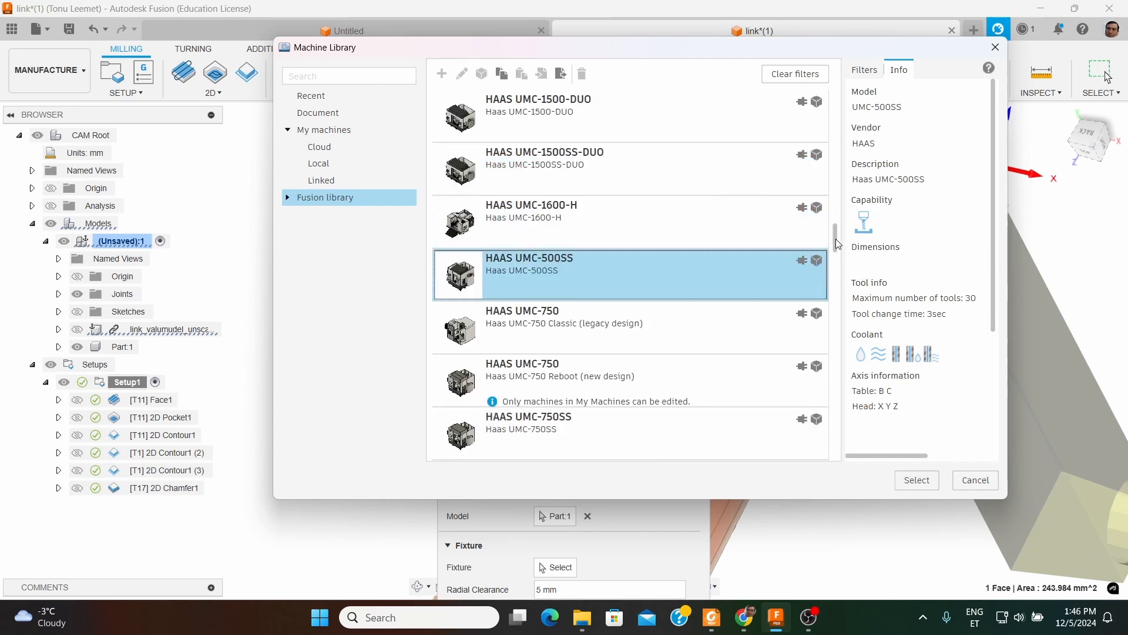
left_click(925, 484)
left_click(724, 295)
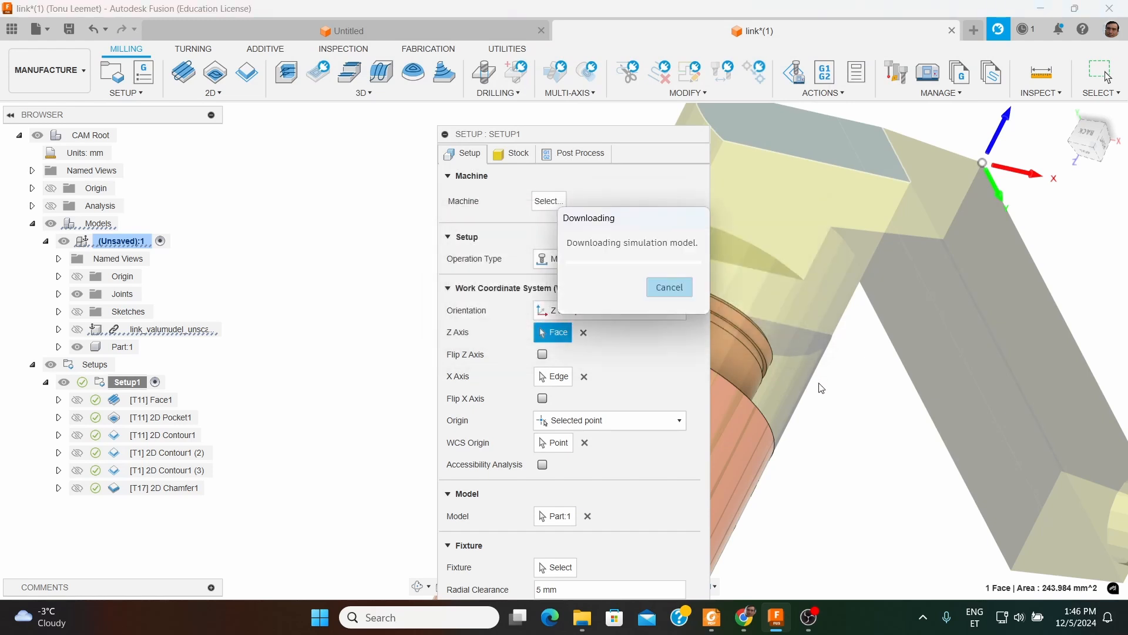
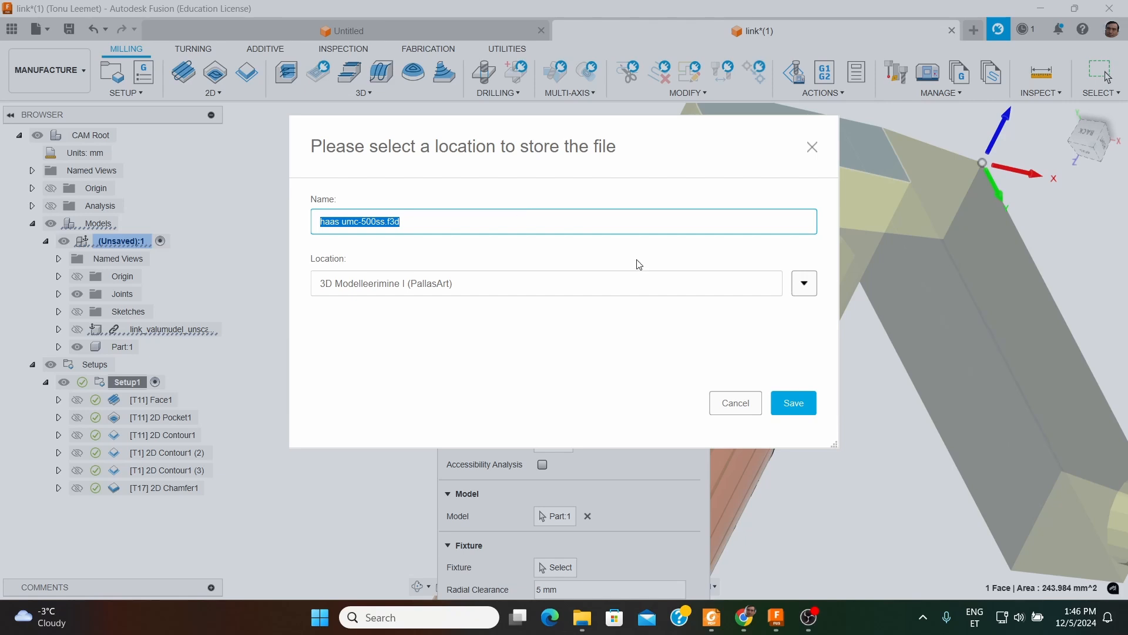
Store the haas umc-500ss.f3d simulation model in the TS.008 CAM SUSTEEMID 1 project and retry assigning the machine
left_click(804, 283)
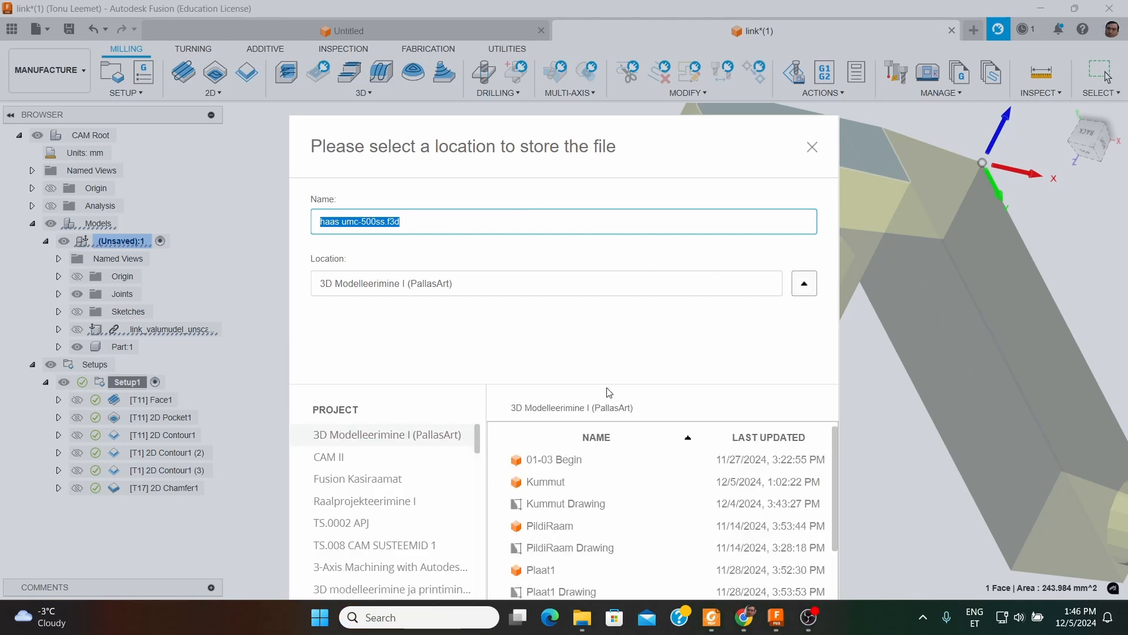
left_click(373, 546)
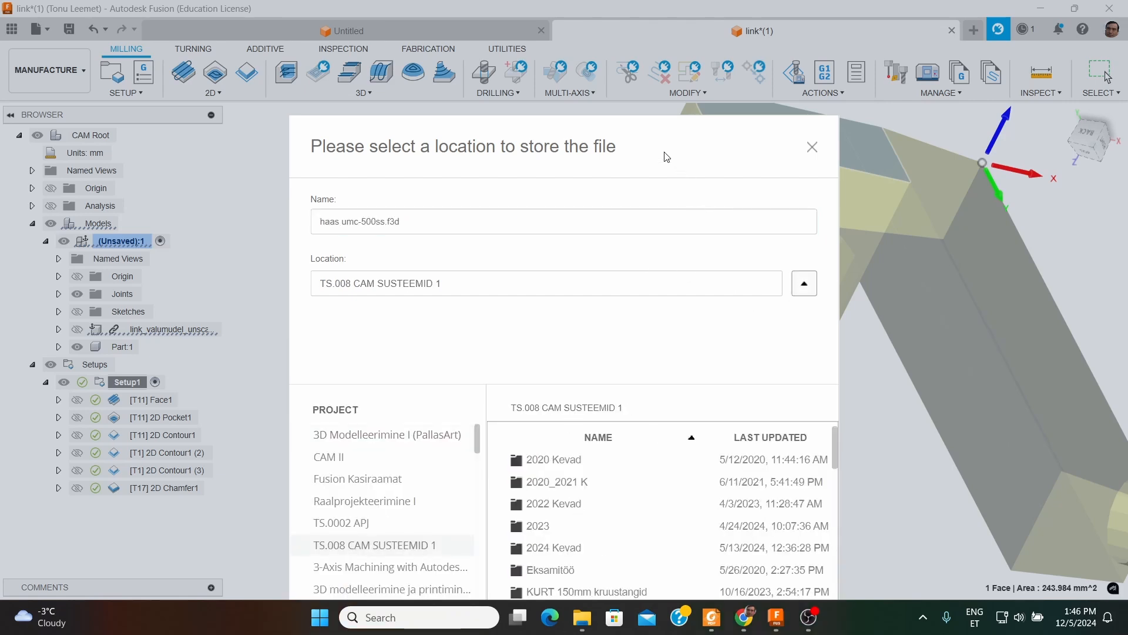
left_click(818, 565)
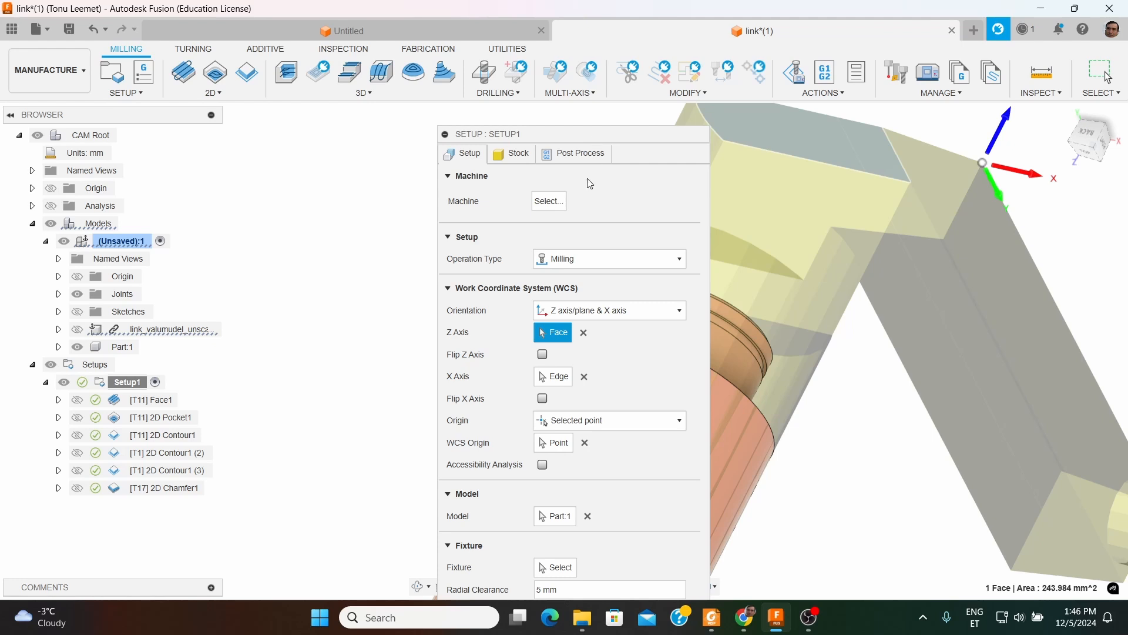
left_click(563, 209)
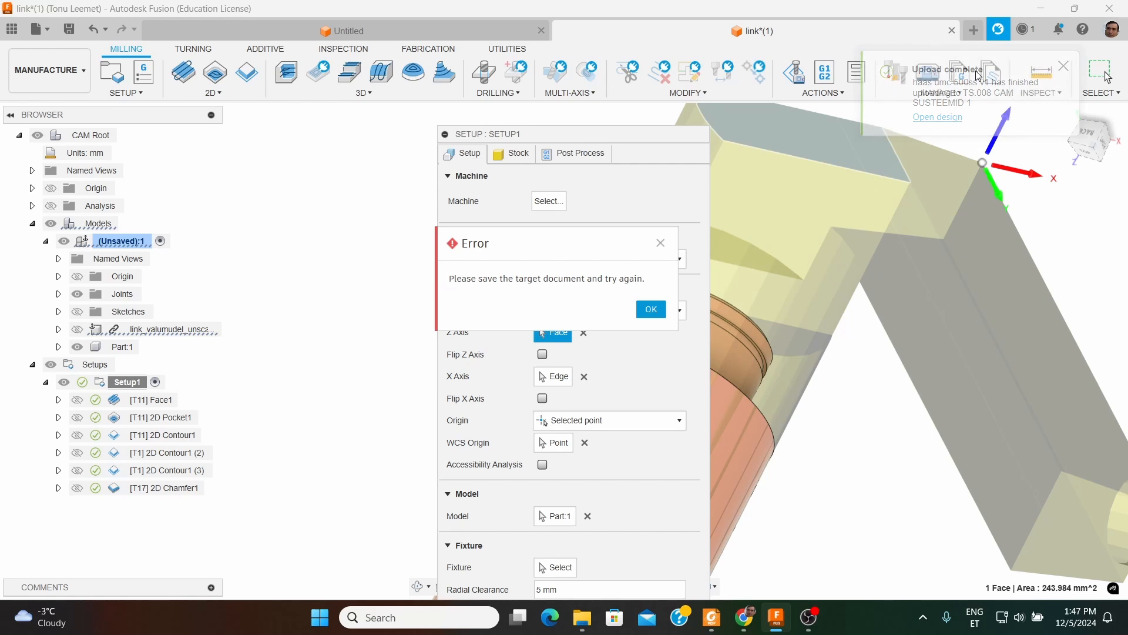
left_click(651, 312)
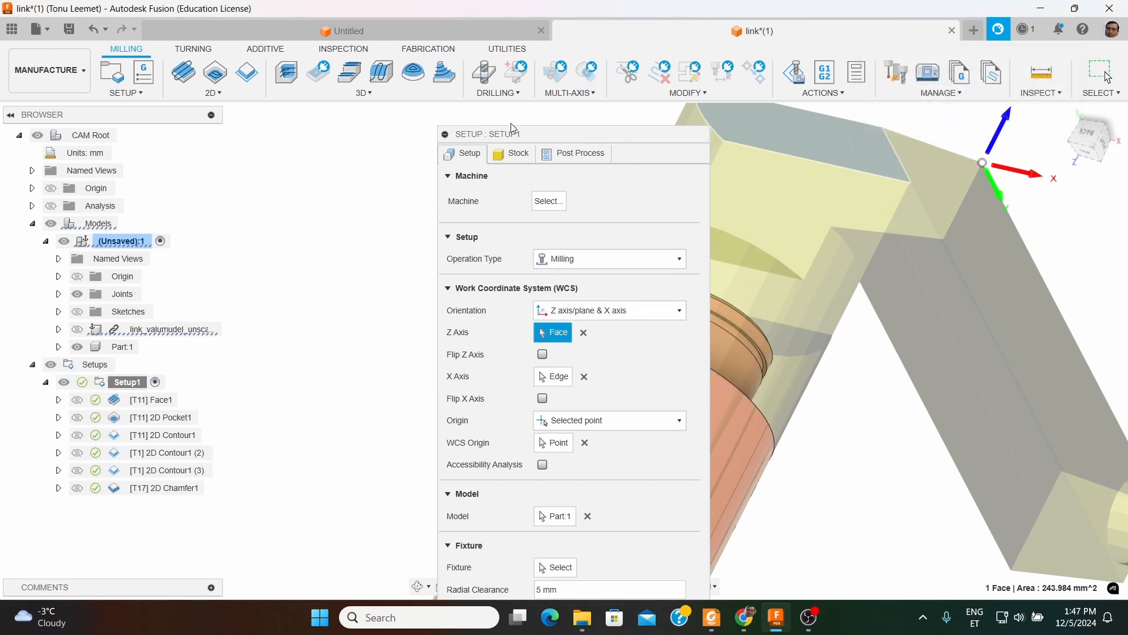
Save the link document as linkTalTech5Dec2024 in the TS.008 CAM SUSTEEMID 1 project
left_click(71, 33)
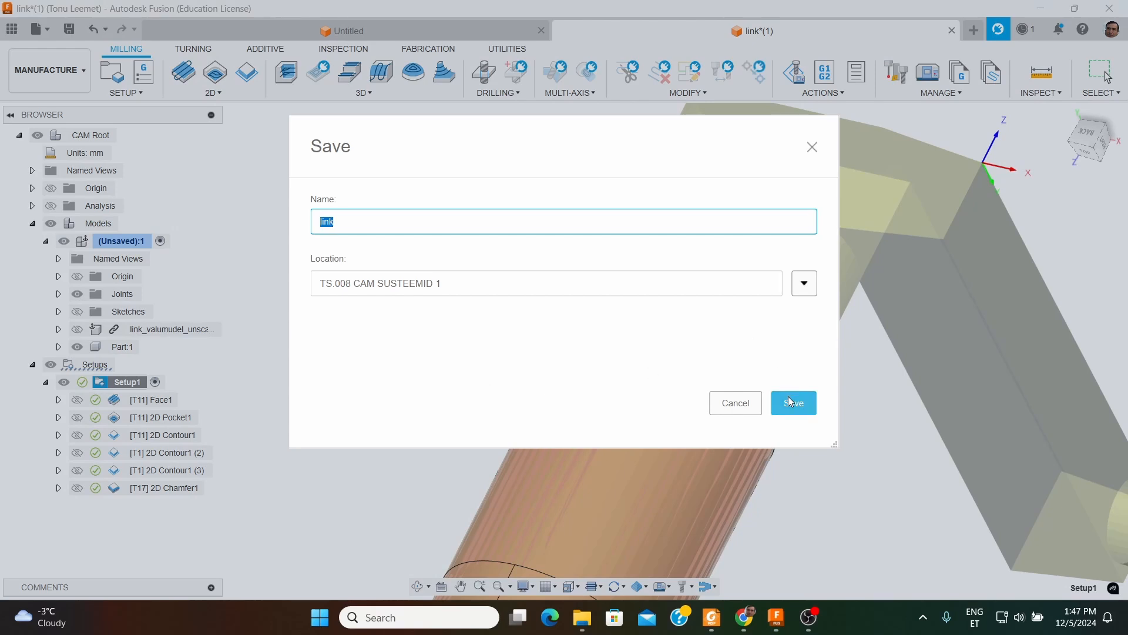
left_click(592, 226)
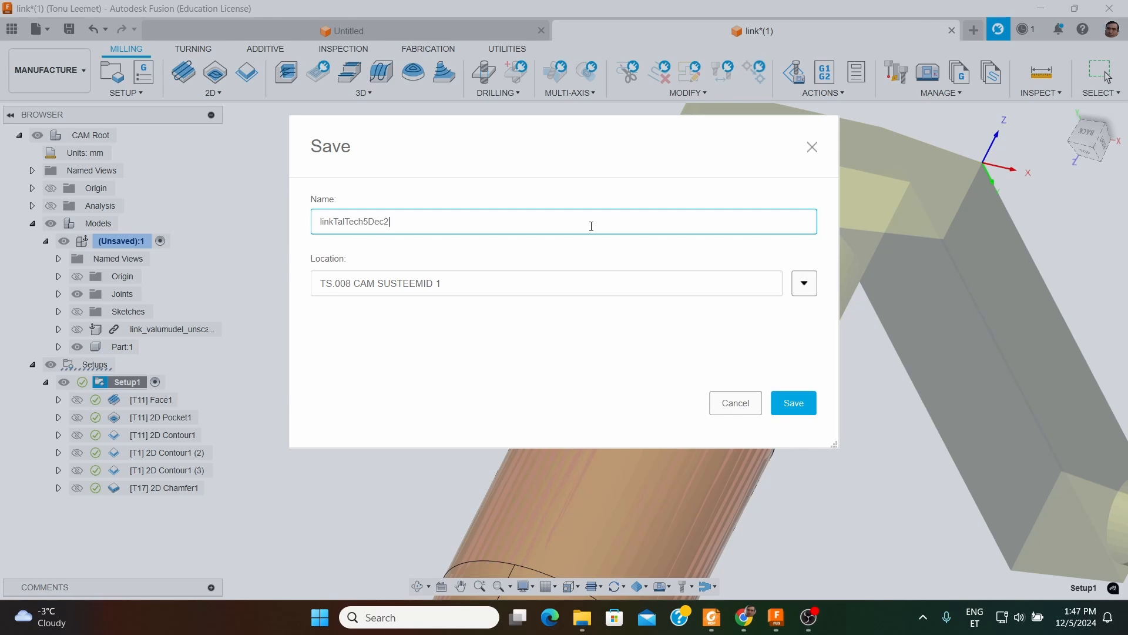
key("Return")
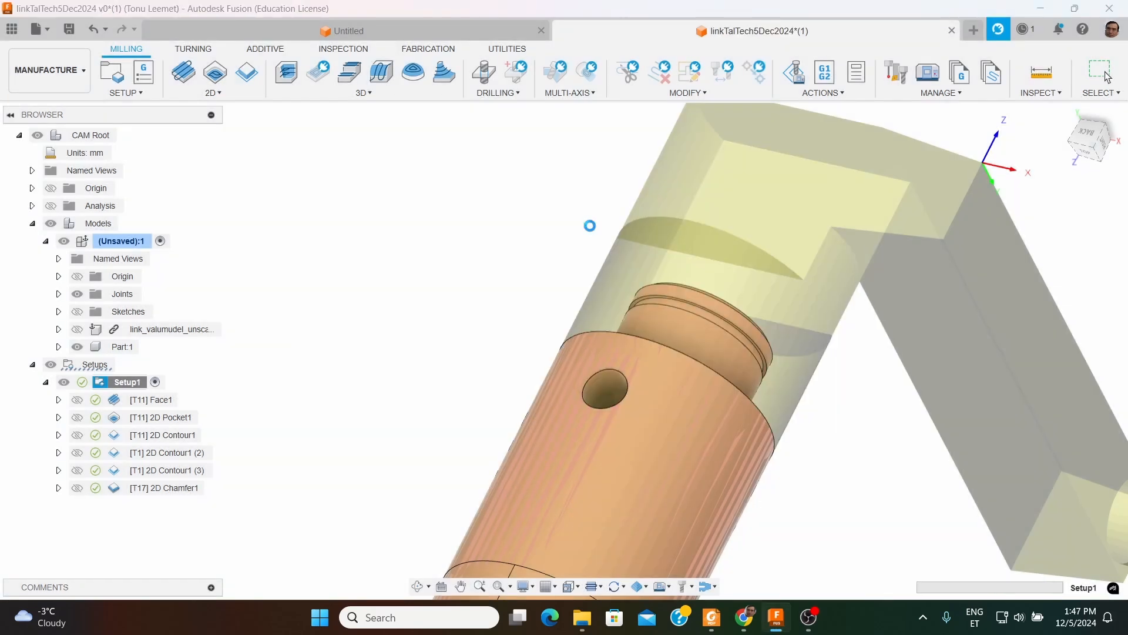
Edit Setup1 and assign it the HAAS UMC-500SS stored under My machines
scroll(412, 298, "down", 5)
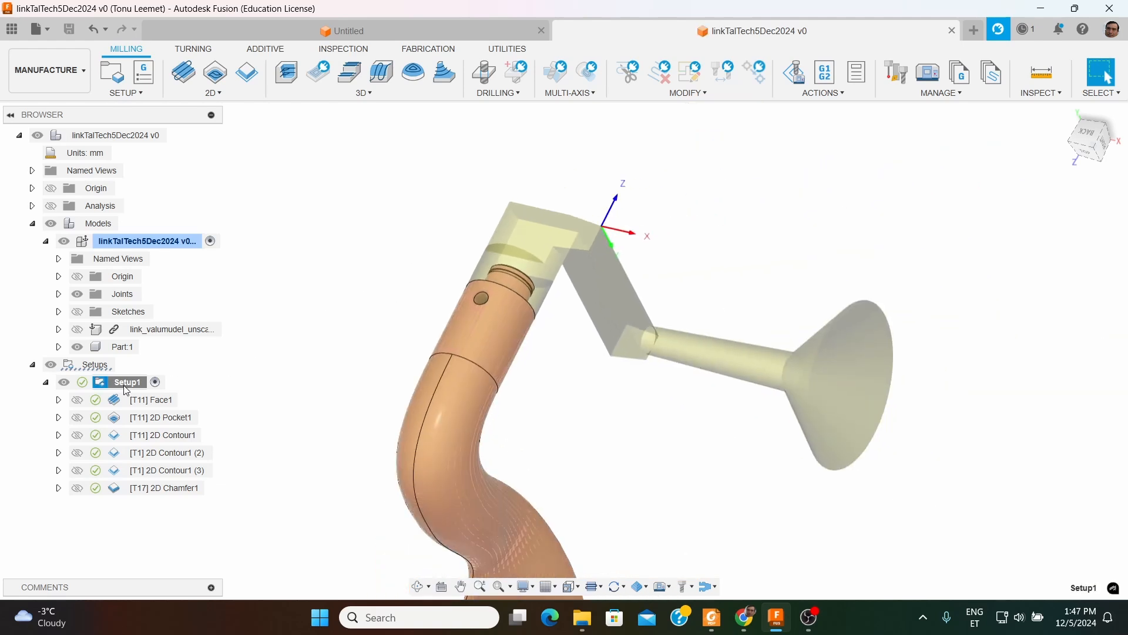
right_click(125, 384)
left_click(154, 11)
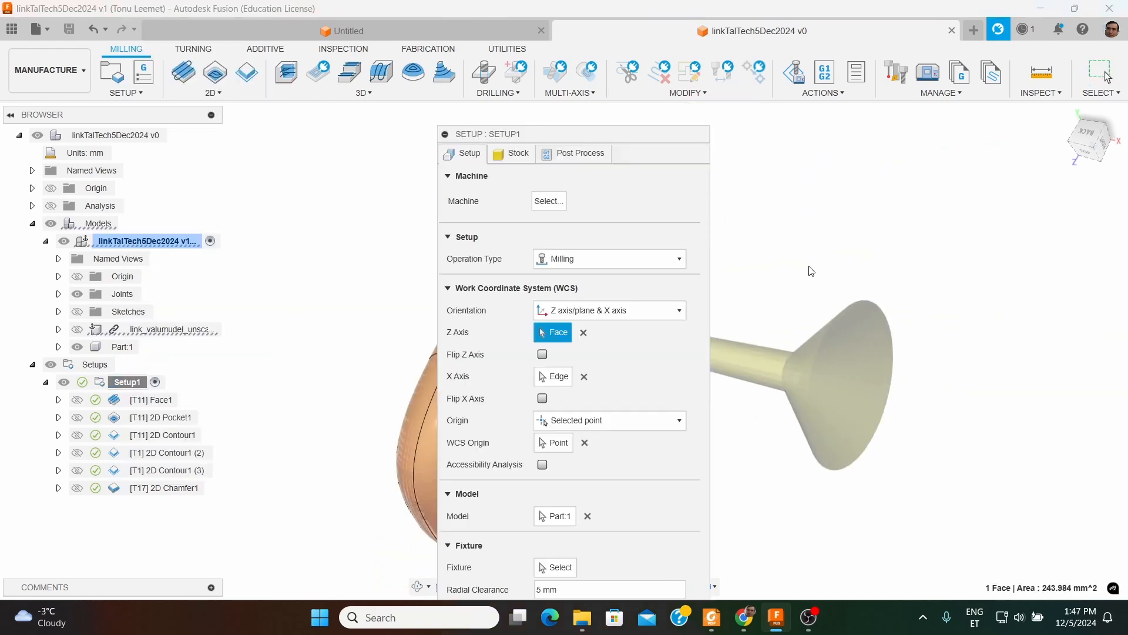
left_click(539, 203)
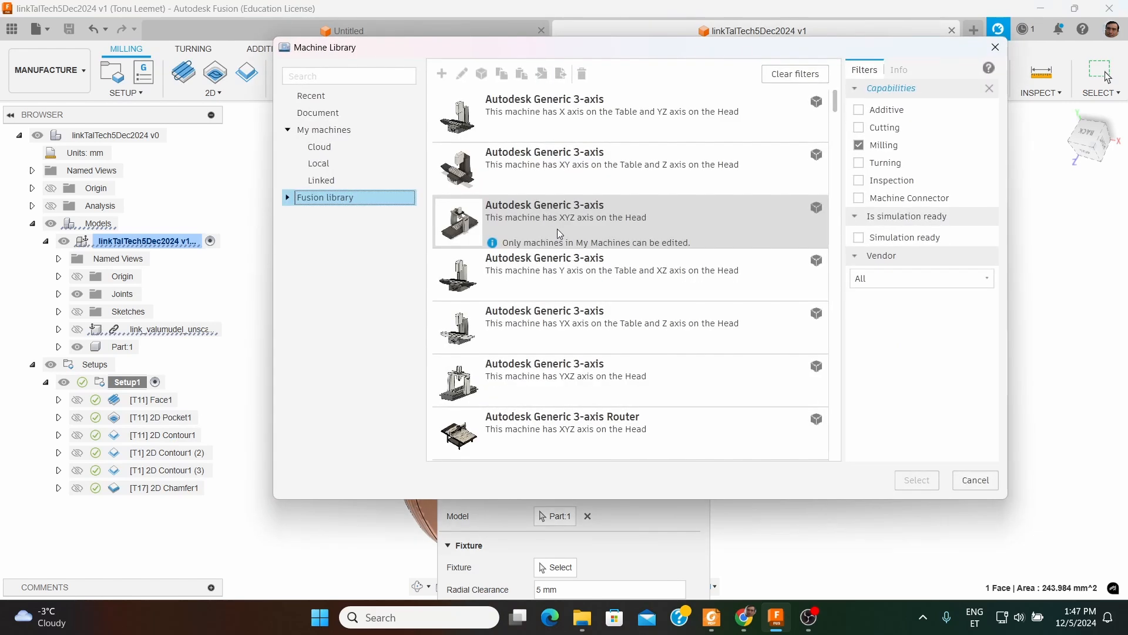
left_click(341, 133)
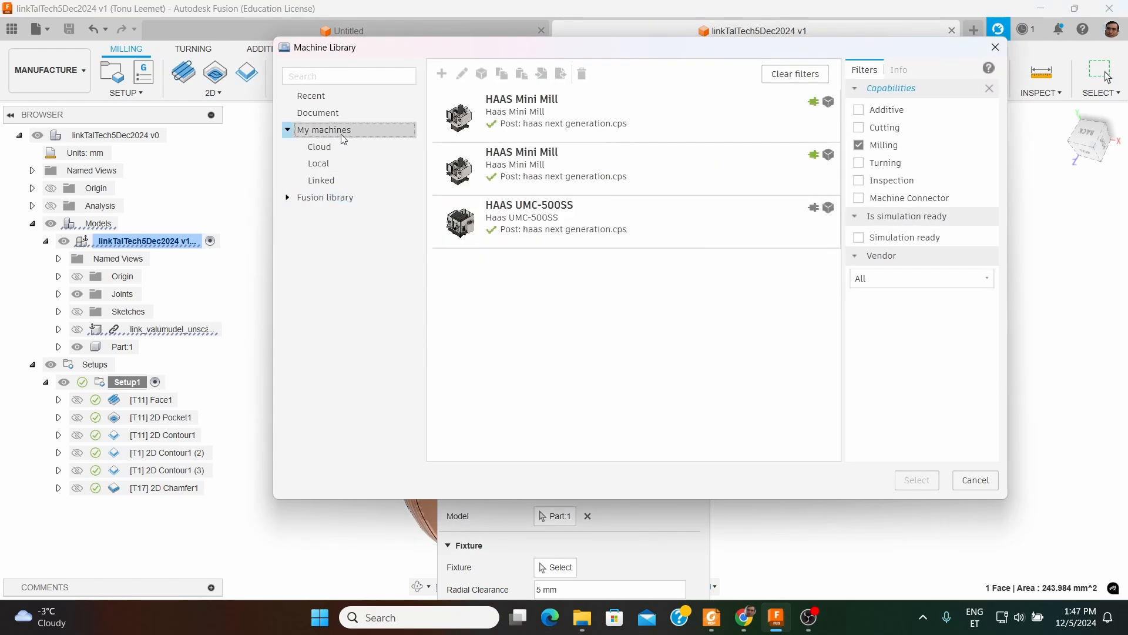
left_click(638, 231)
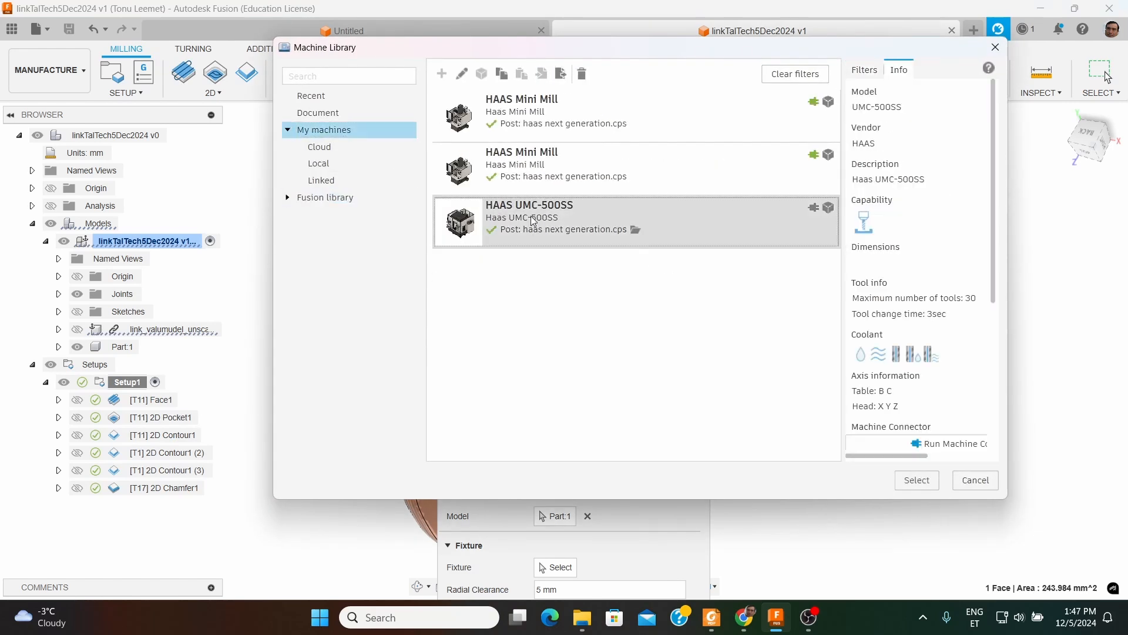
left_click(918, 480)
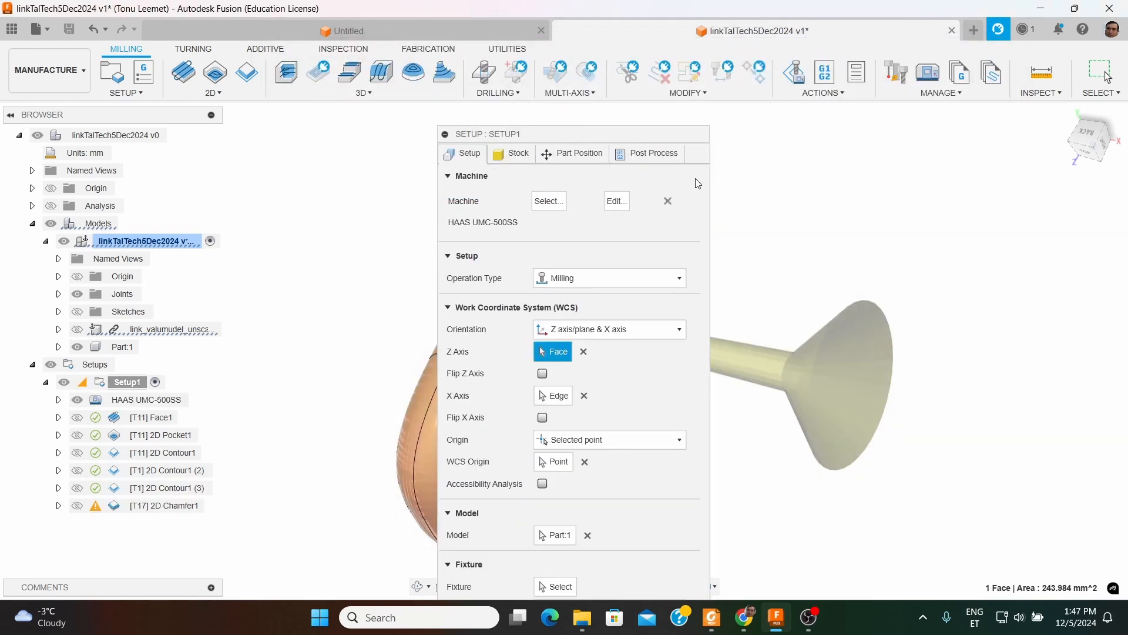
left_click_drag(644, 140, 942, 107)
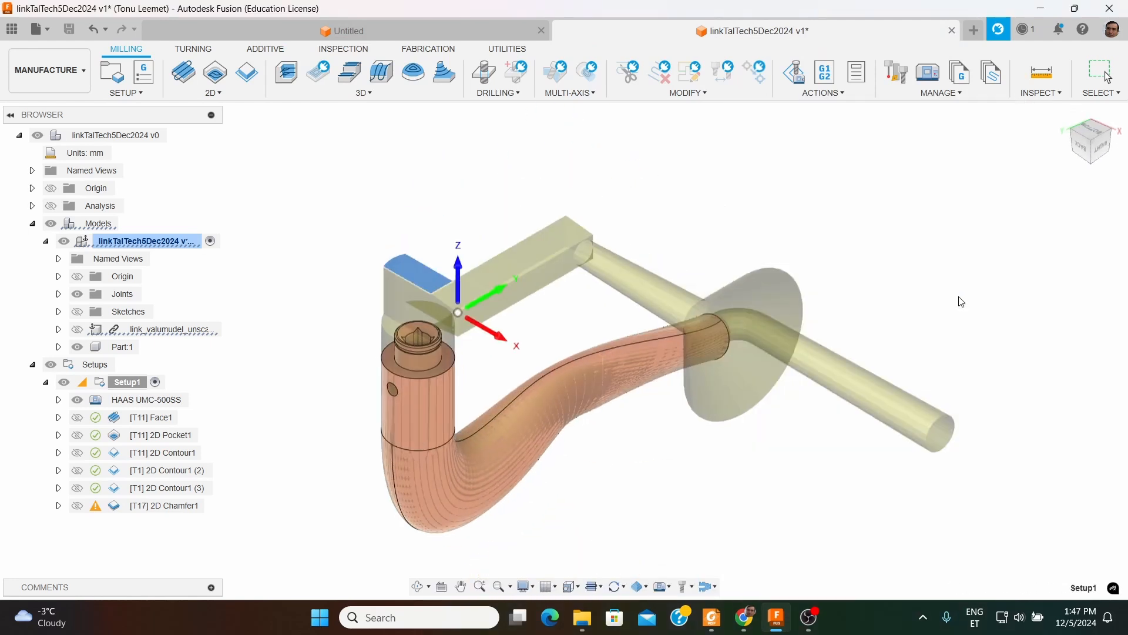
key("Return")
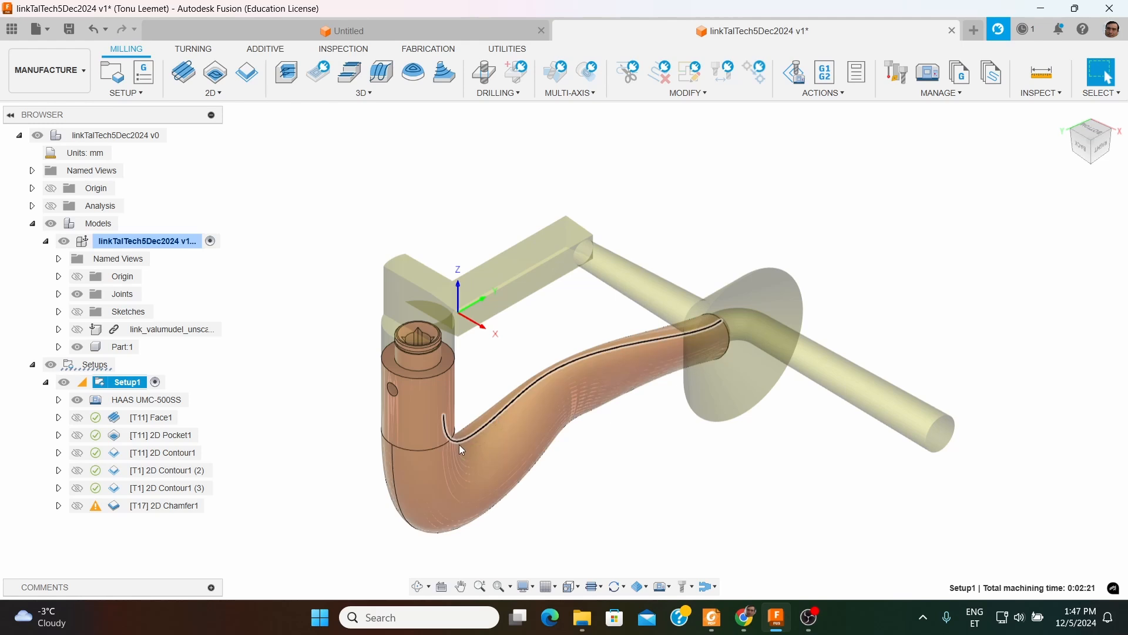
Read the 2D Chamfer1 operation's warning and expand the HAAS UMC-500SS machine's contents under Setup1
left_click(96, 507)
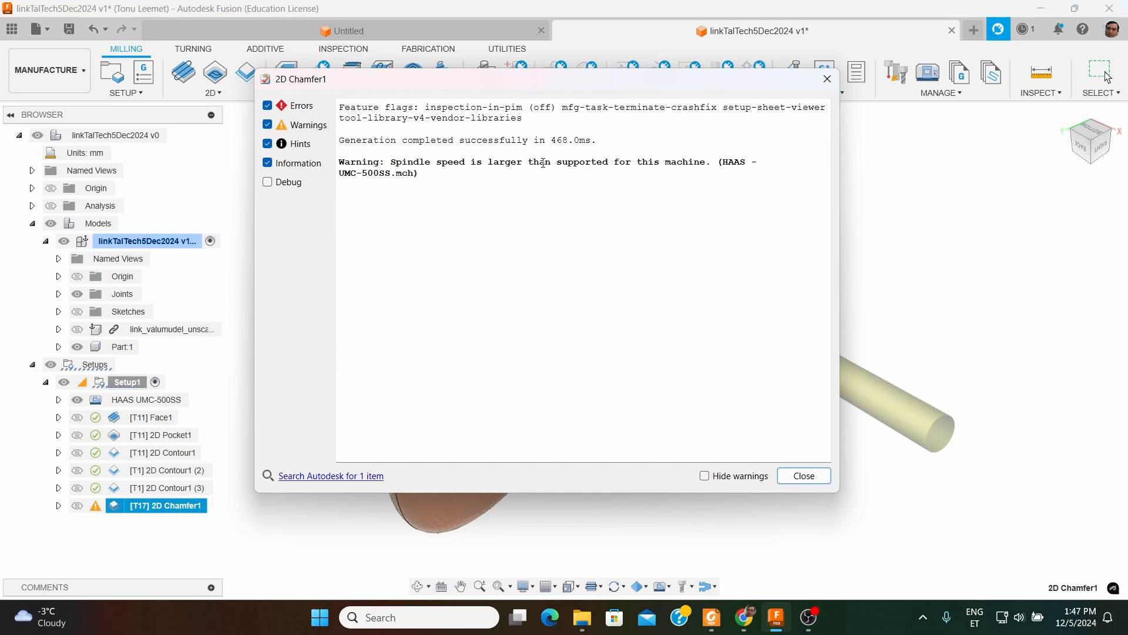
left_click(799, 477)
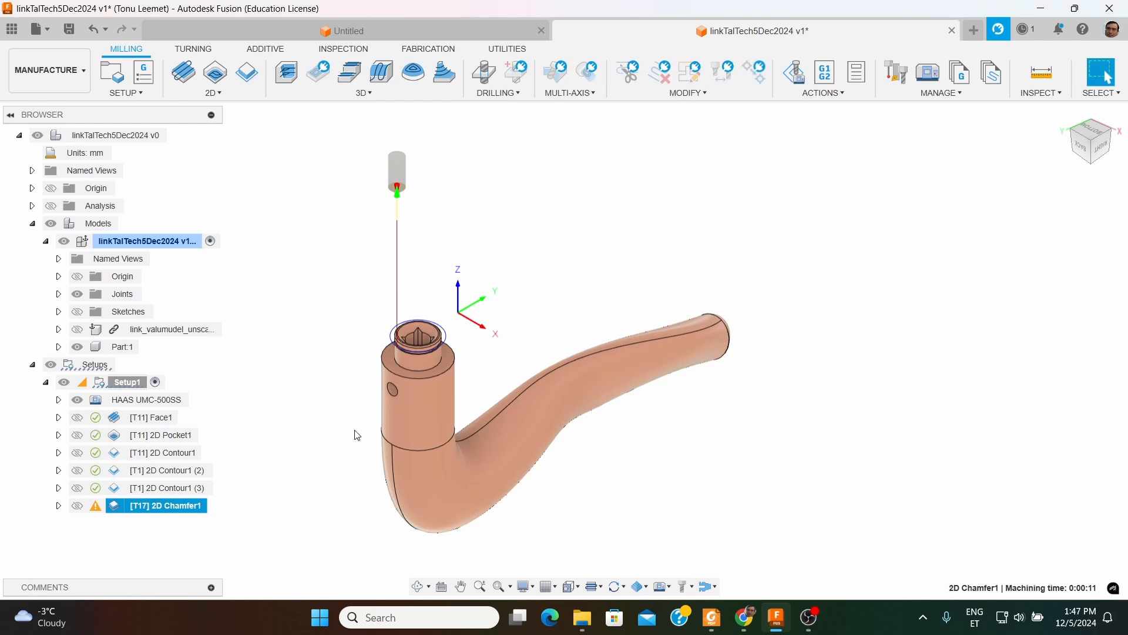
left_click(60, 399)
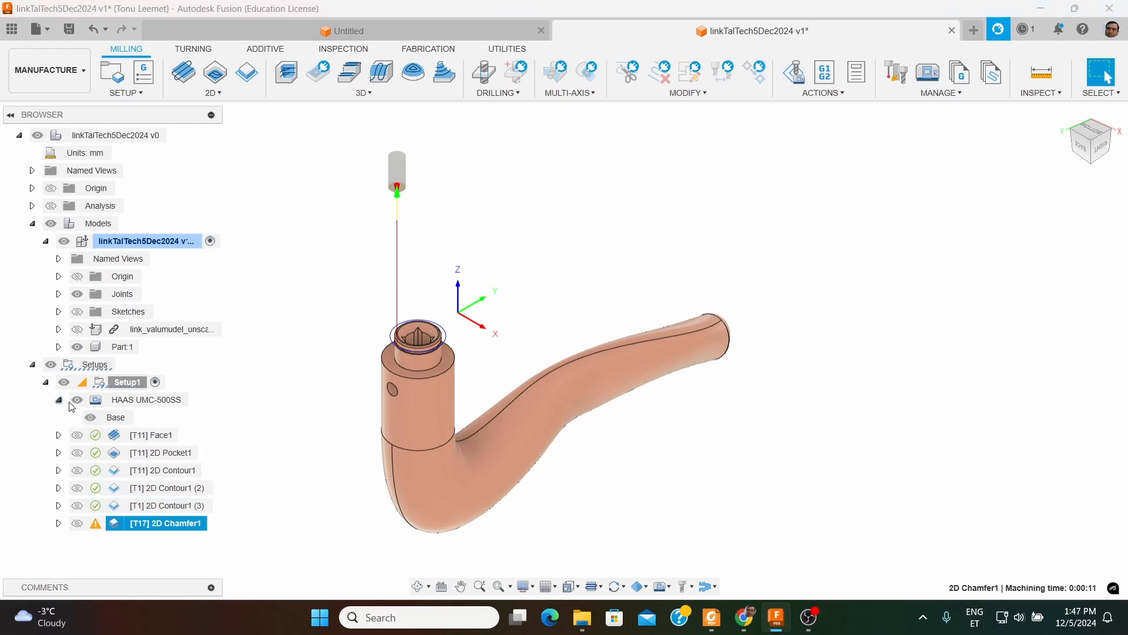
left_click(115, 402)
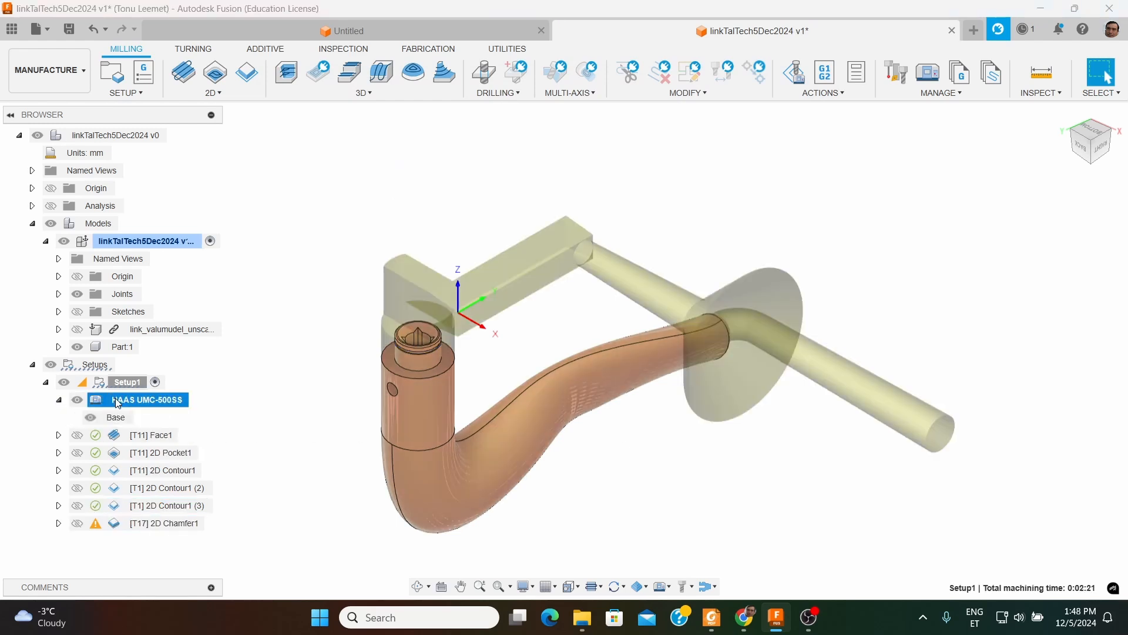
left_click(214, 361)
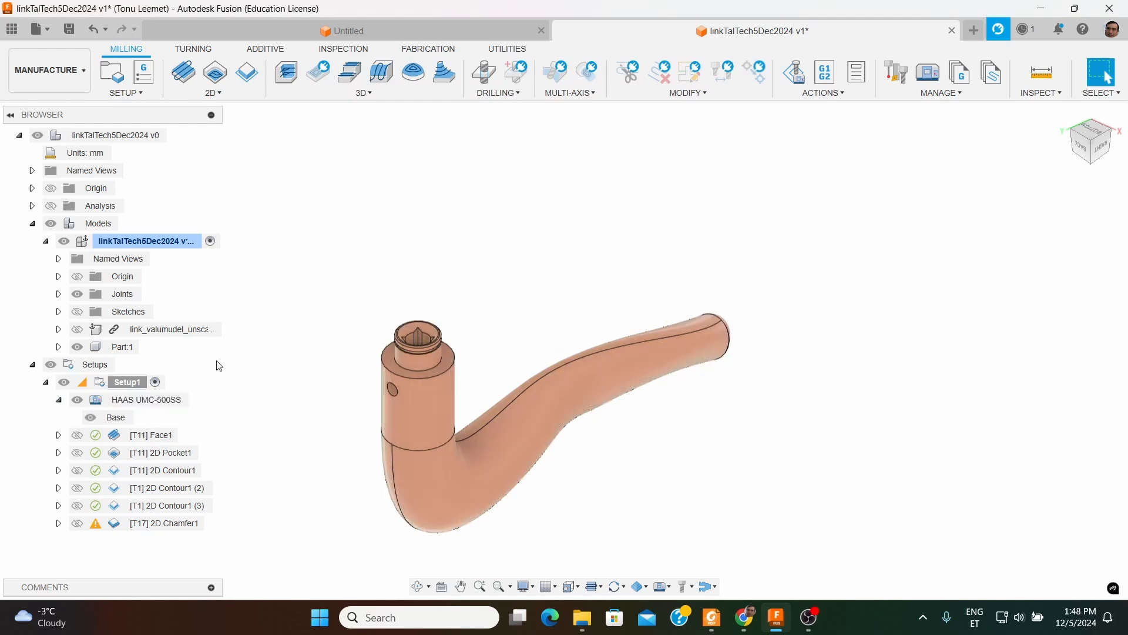
Review the HAAS UMC-500SS definition in Setup1, including its capabilities, kinematics, post processing, multi-axis, additional settings, connector and model pages
right_click(136, 383)
left_click(176, 10)
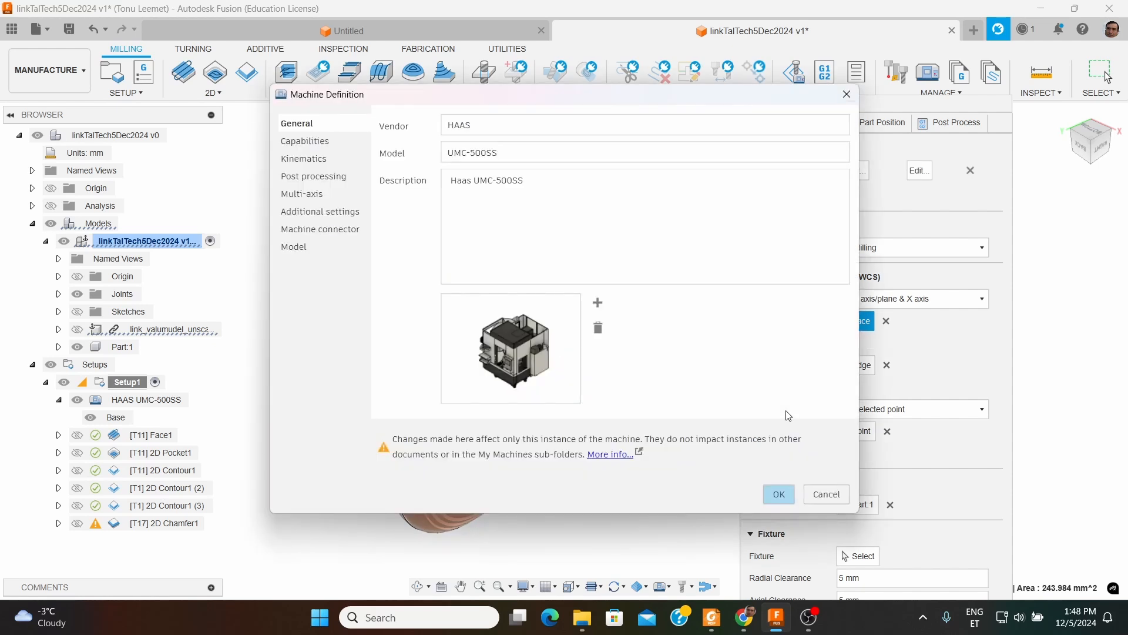
left_click(298, 144)
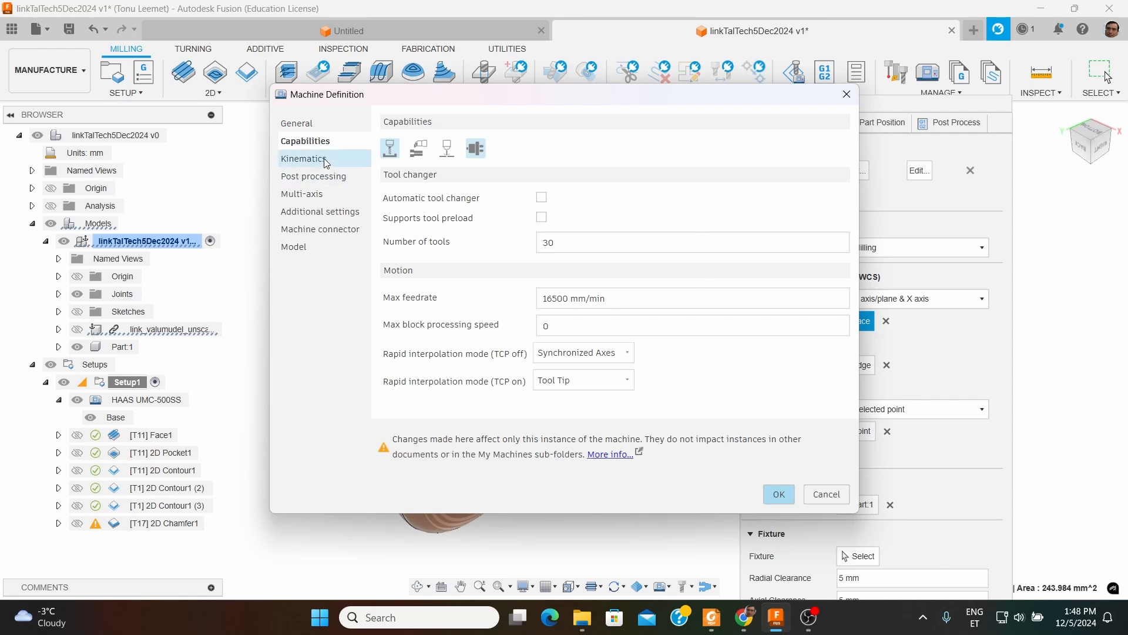
left_click(307, 128)
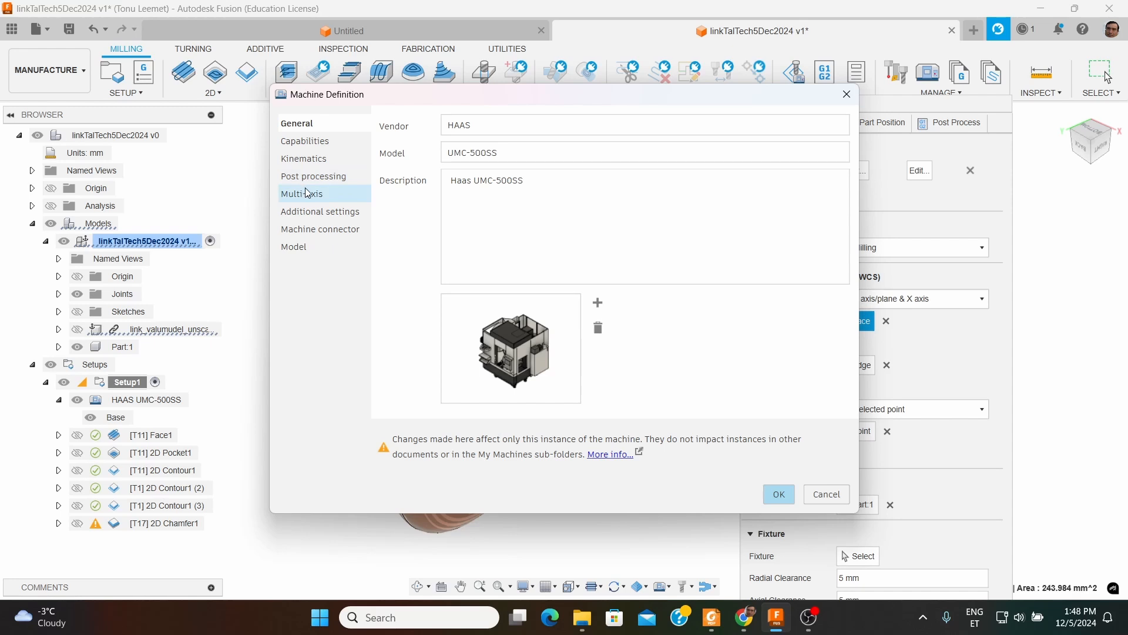
left_click(312, 209)
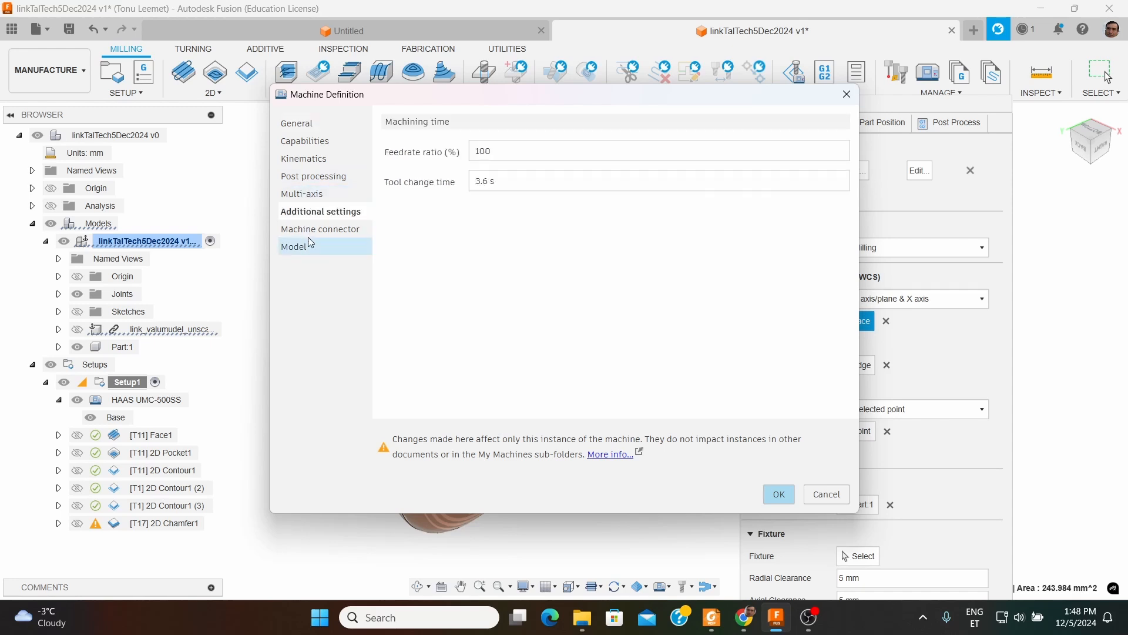
left_click(301, 252)
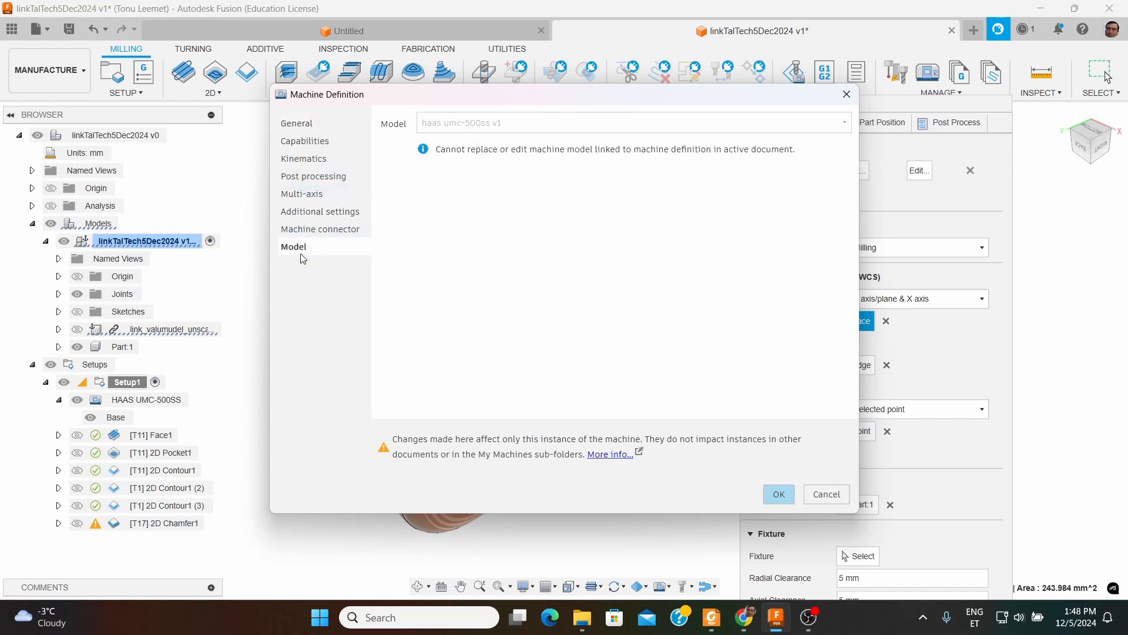
left_click(303, 234)
left_click(311, 213)
left_click(303, 197)
left_click(309, 177)
left_click(307, 159)
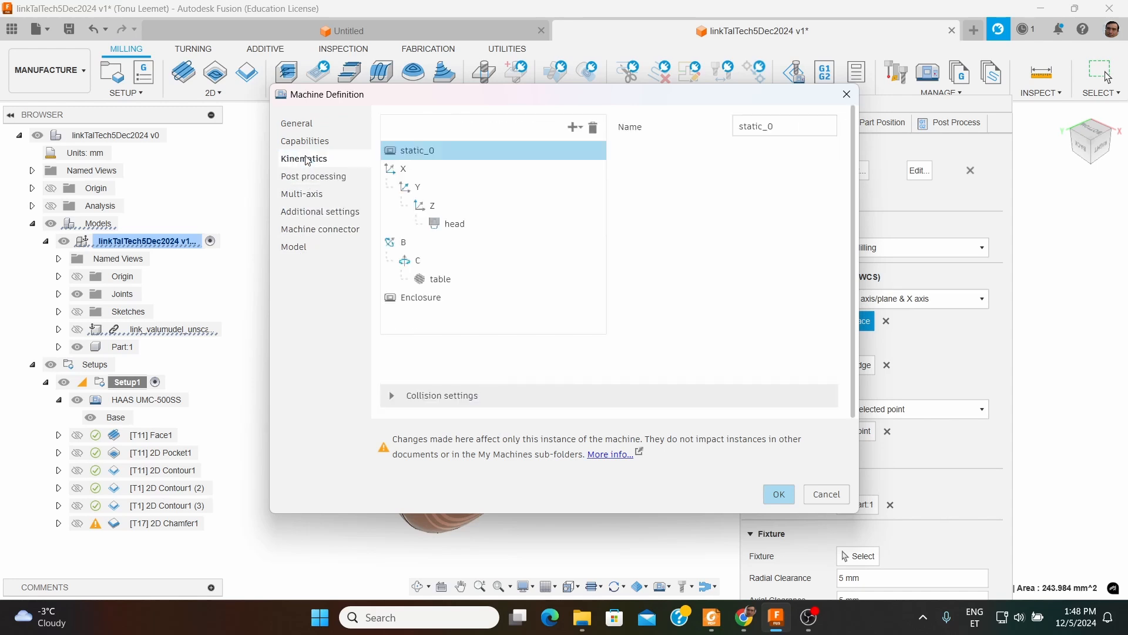
left_click(302, 142)
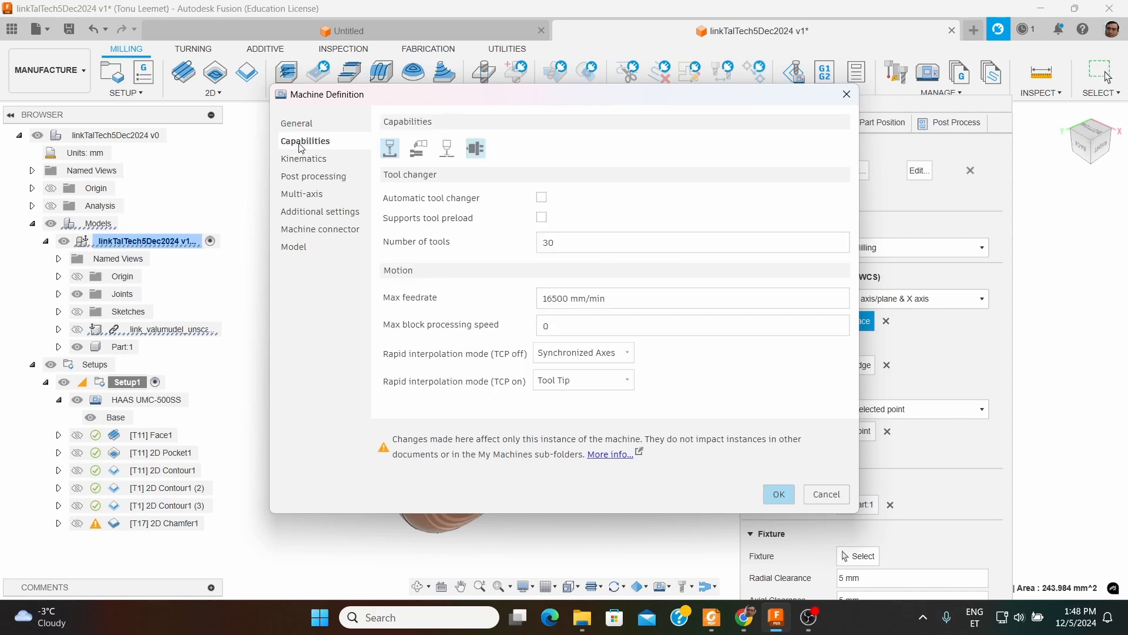
left_click(782, 493)
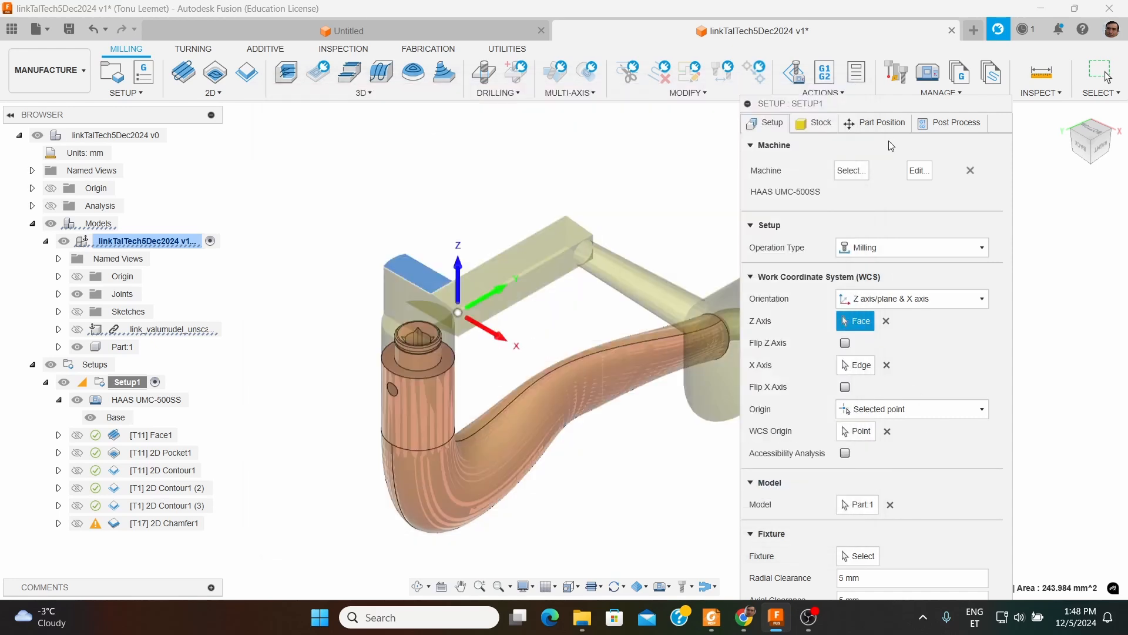
left_click_drag(862, 113, 797, 12)
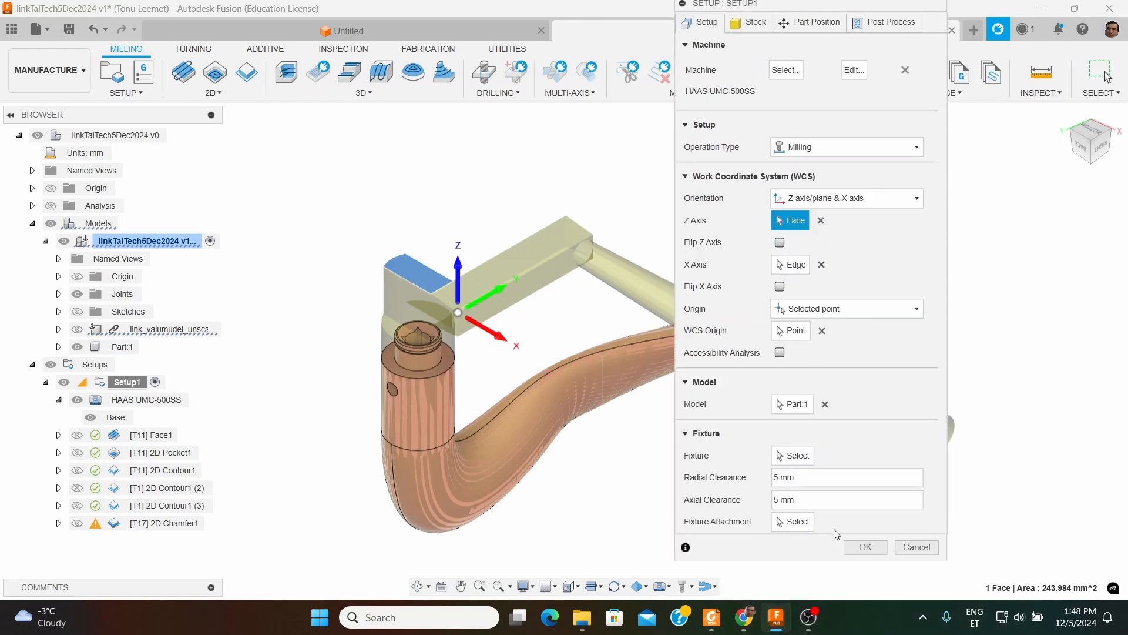
left_click(851, 546)
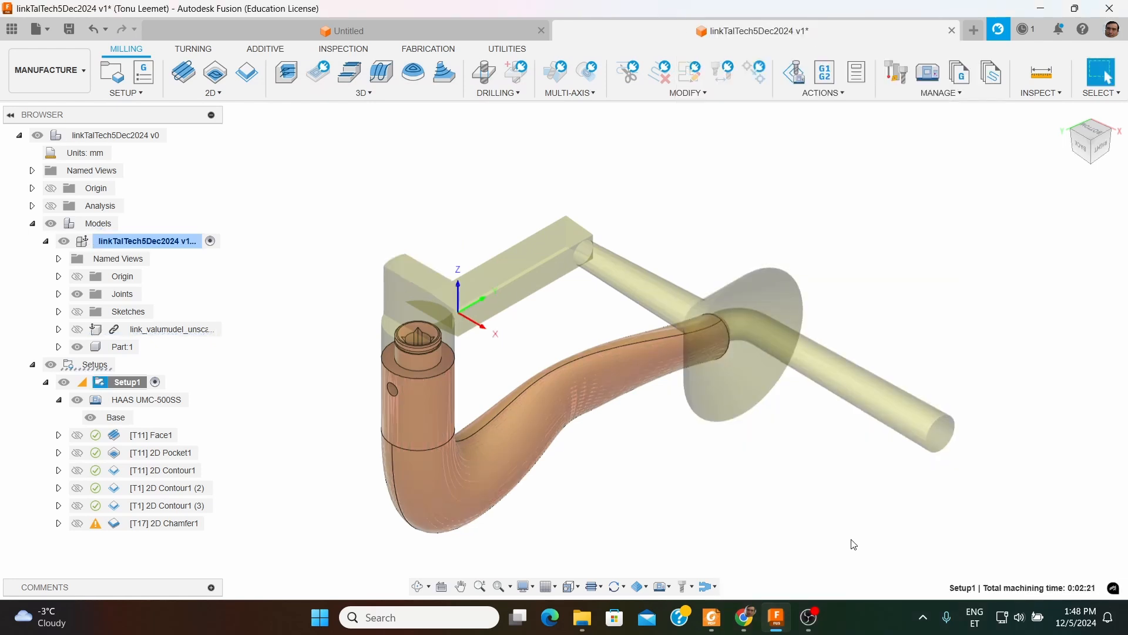
Collapse the HAAS UMC-500SS contents under Setup1, clear the setup selection and review the available multi-axis strategies
left_click(62, 401)
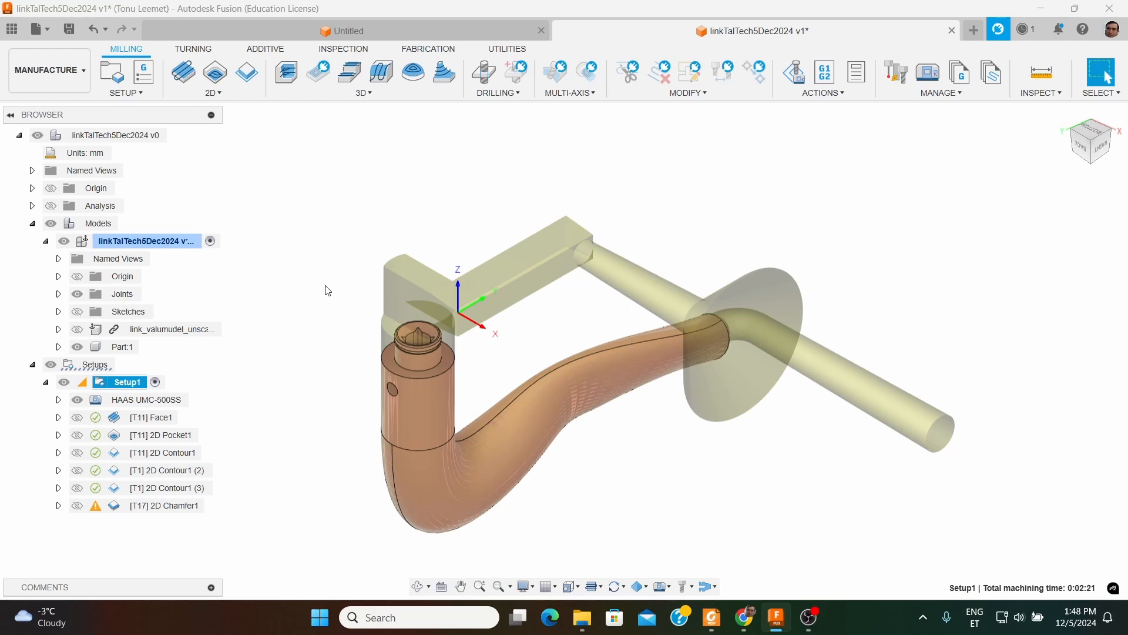
left_click(398, 206)
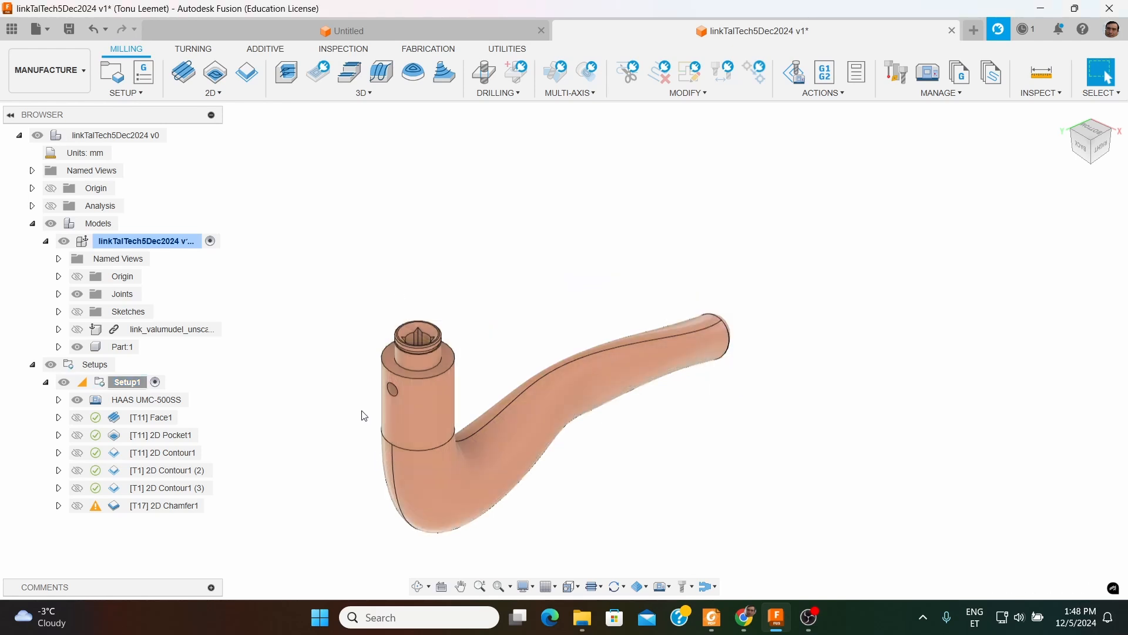
scroll(364, 416, "up", 3)
scroll(365, 416, "up", 3)
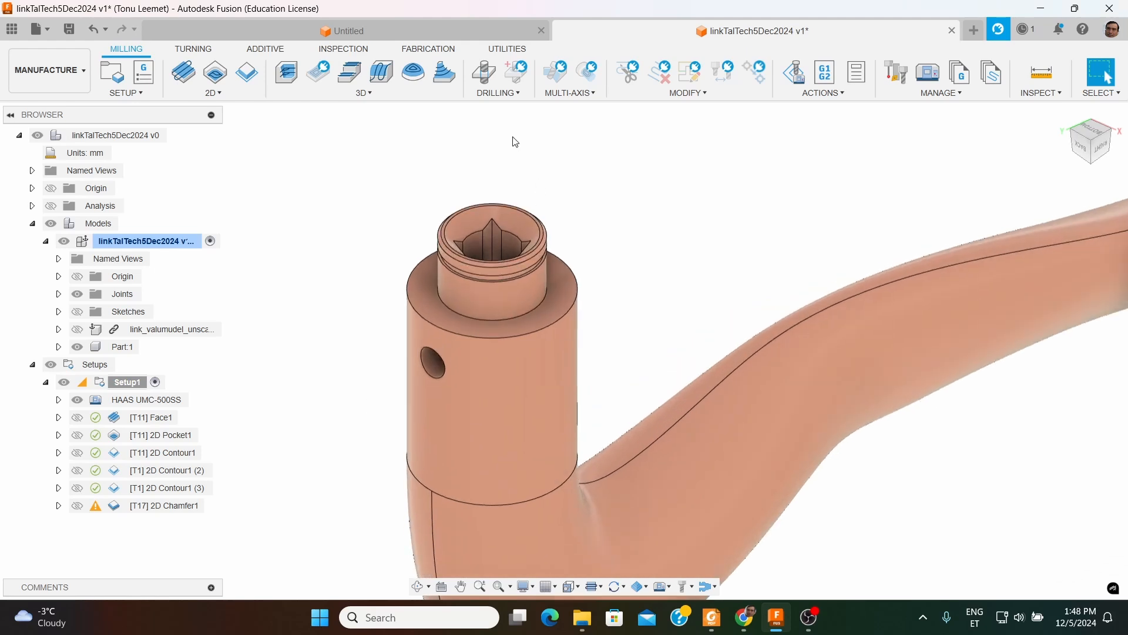
left_click(589, 100)
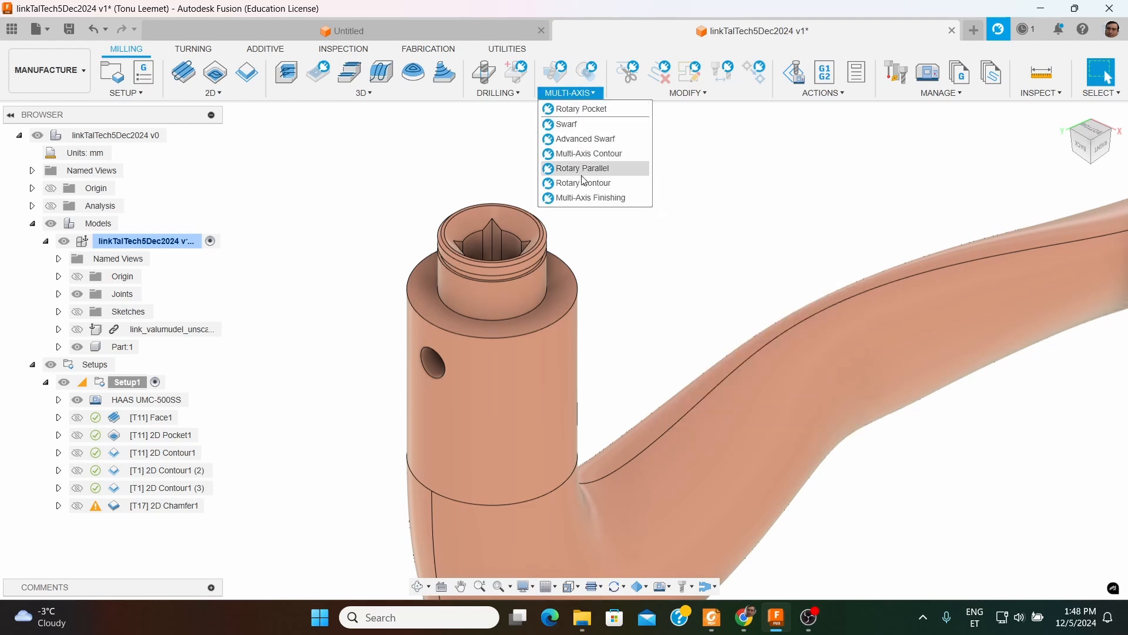
mouse_move(670, 98)
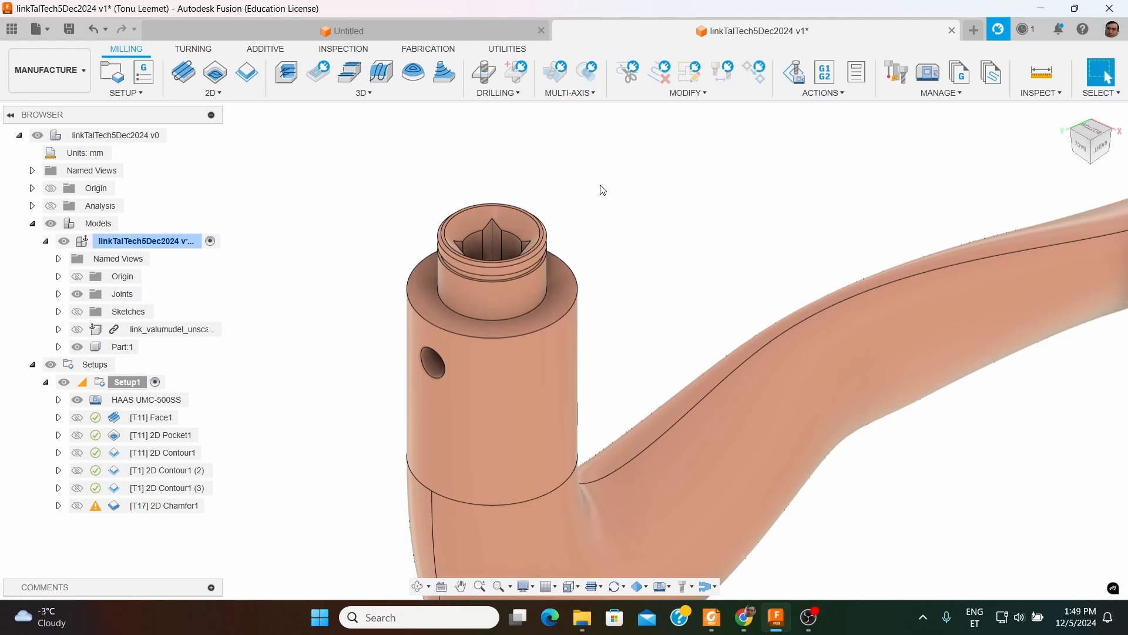
scroll(653, 195, "down", 1)
middle_click_drag(369, 324, 550, 287, "shift")
scroll(549, 284, "up", 3)
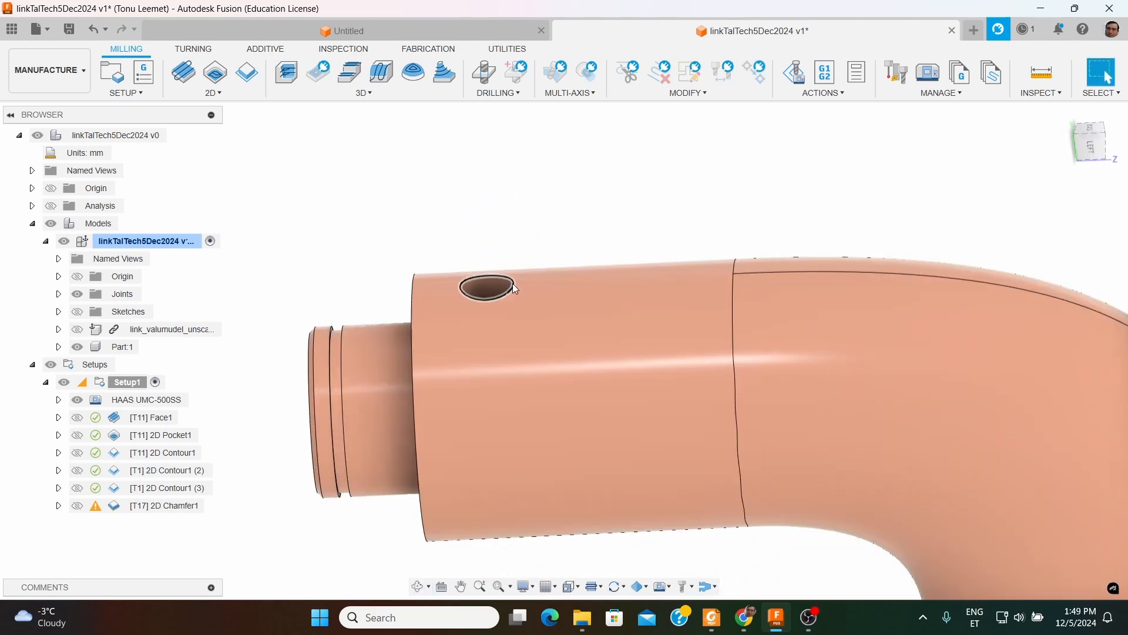
scroll(507, 211, "down", 2)
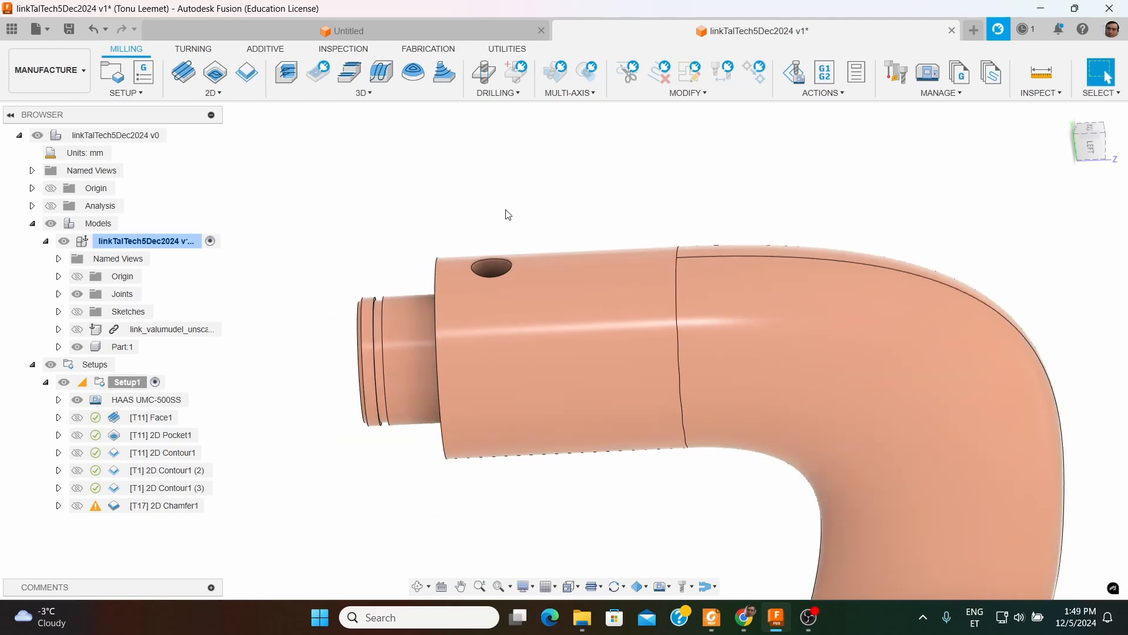
left_click(494, 93)
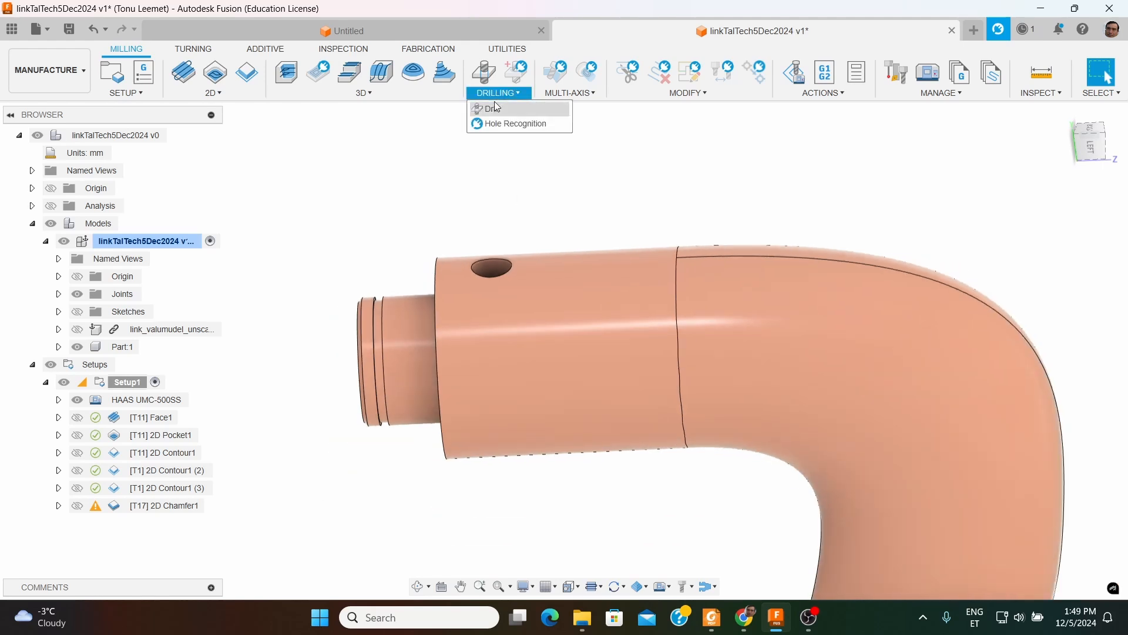
left_click(497, 109)
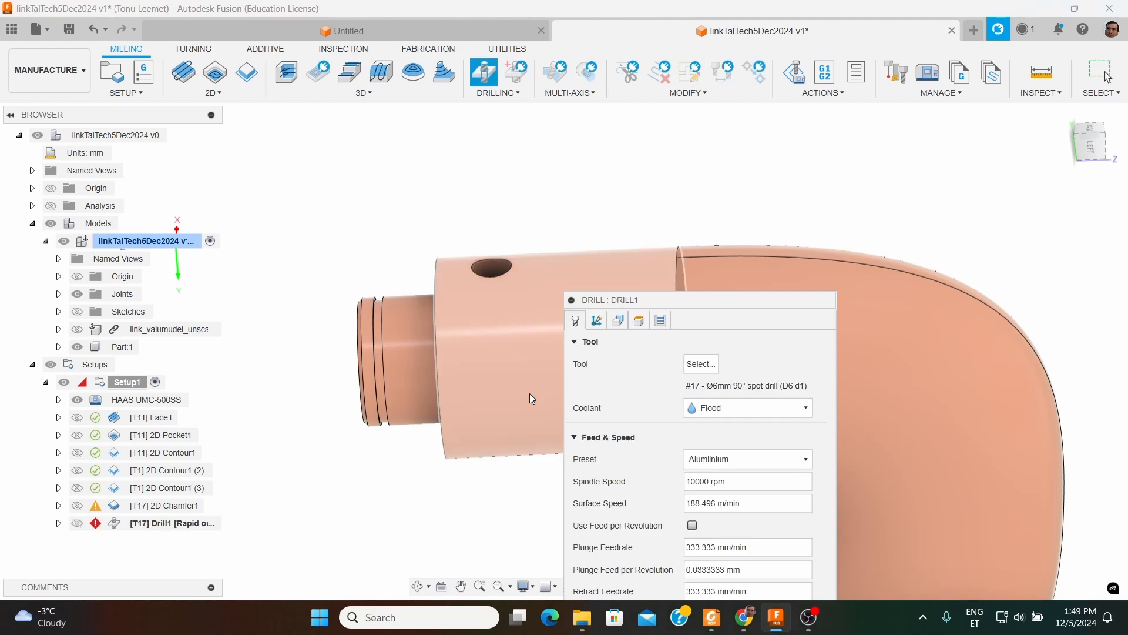
left_click_drag(633, 304, 793, 215)
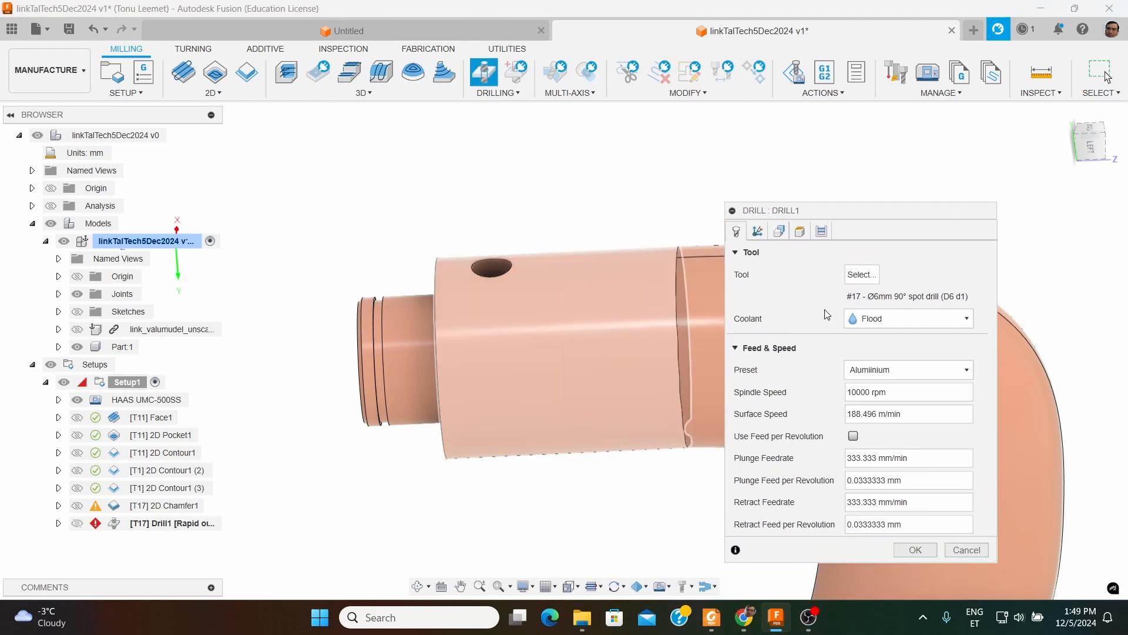
left_click(956, 550)
Check the radius of the cross hole near the link's stepped end
scroll(478, 270, "up", 4)
left_click(499, 283)
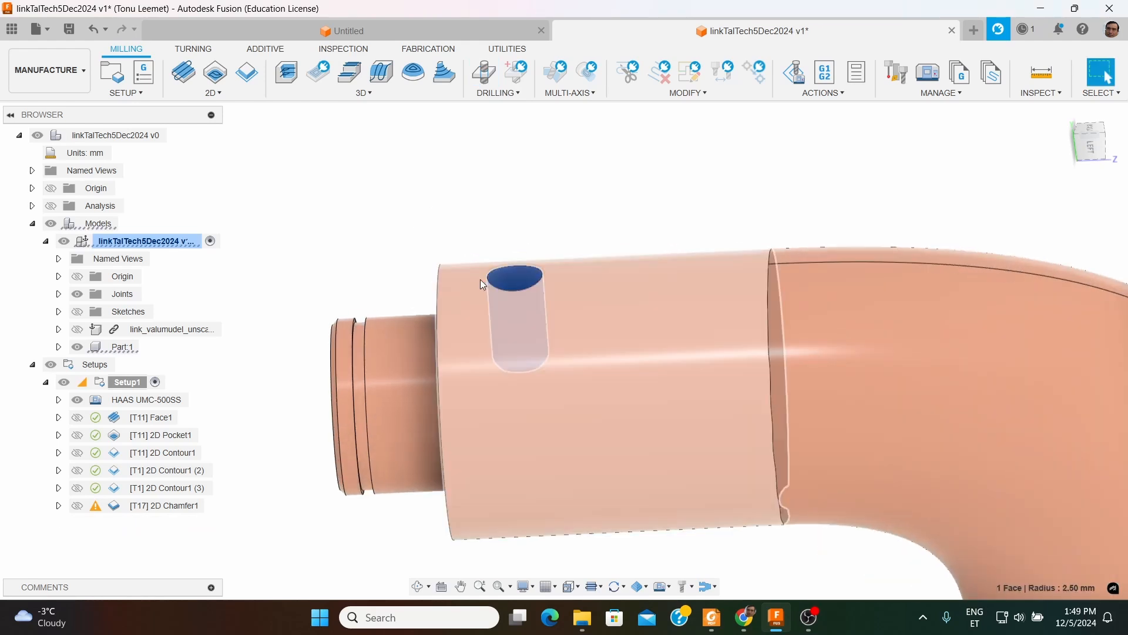
scroll(482, 279, "down", 2)
left_click(481, 201)
Create a Drill operation with tool 32 - Ø5mm 118° (Drill) from Tutorial Tools (Metric), filtering for drills with a diameter equal to 5 mm
left_click(498, 93)
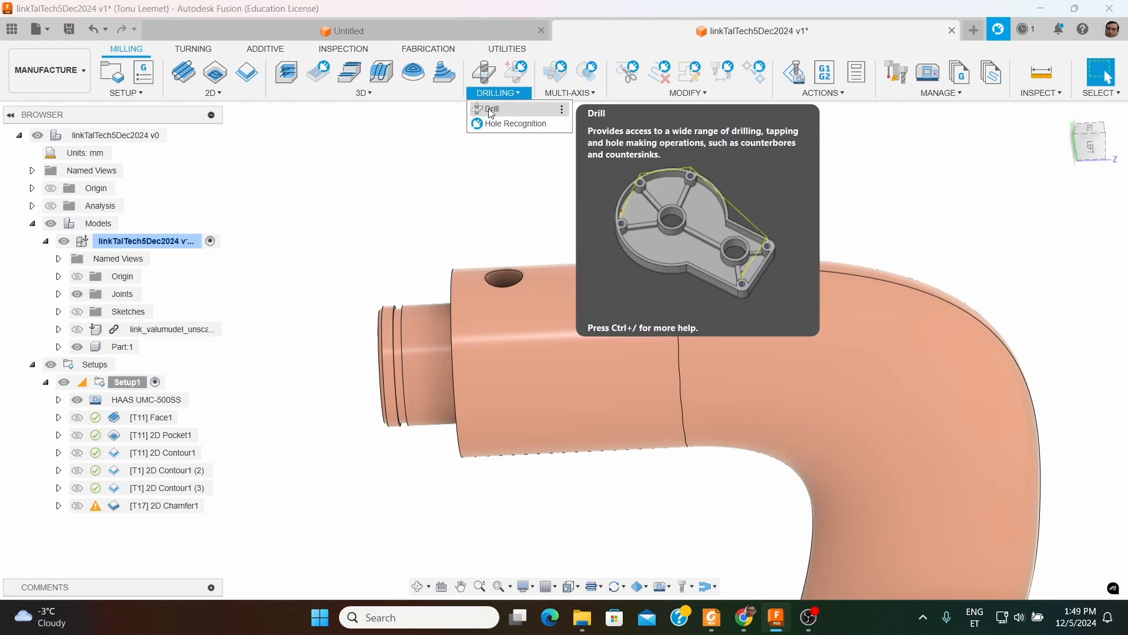
left_click(505, 109)
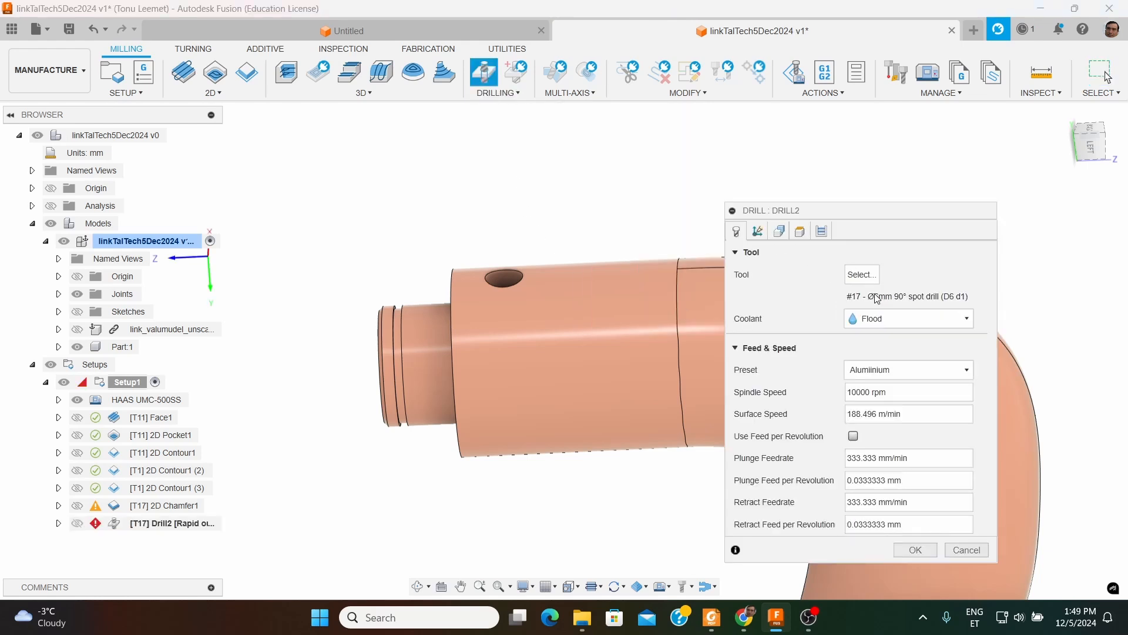
left_click(848, 276)
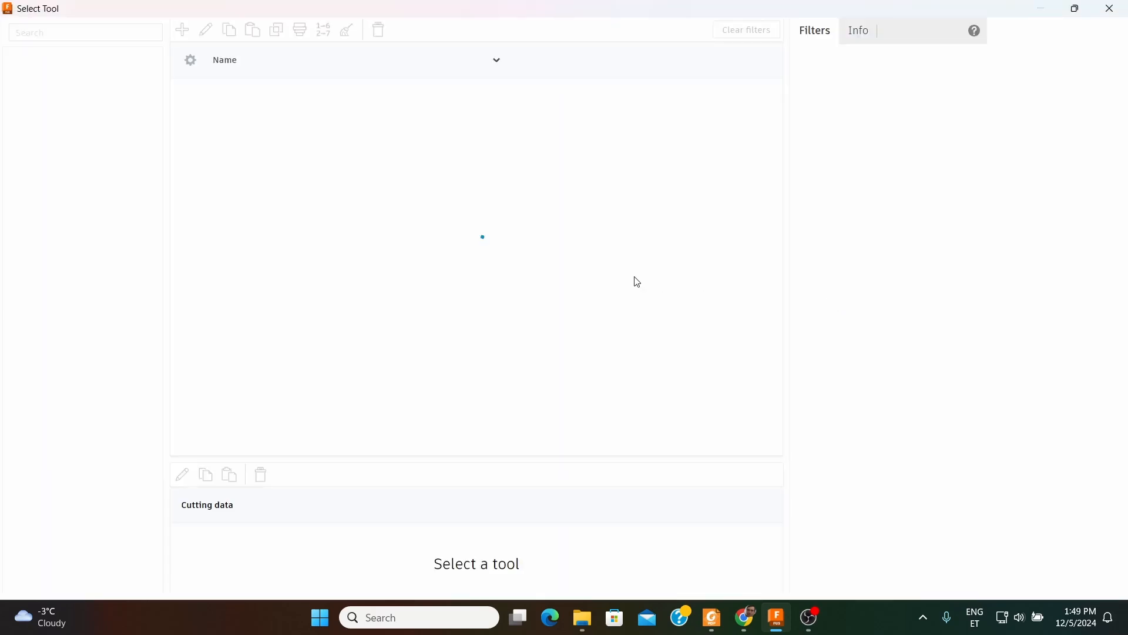
left_click(74, 57)
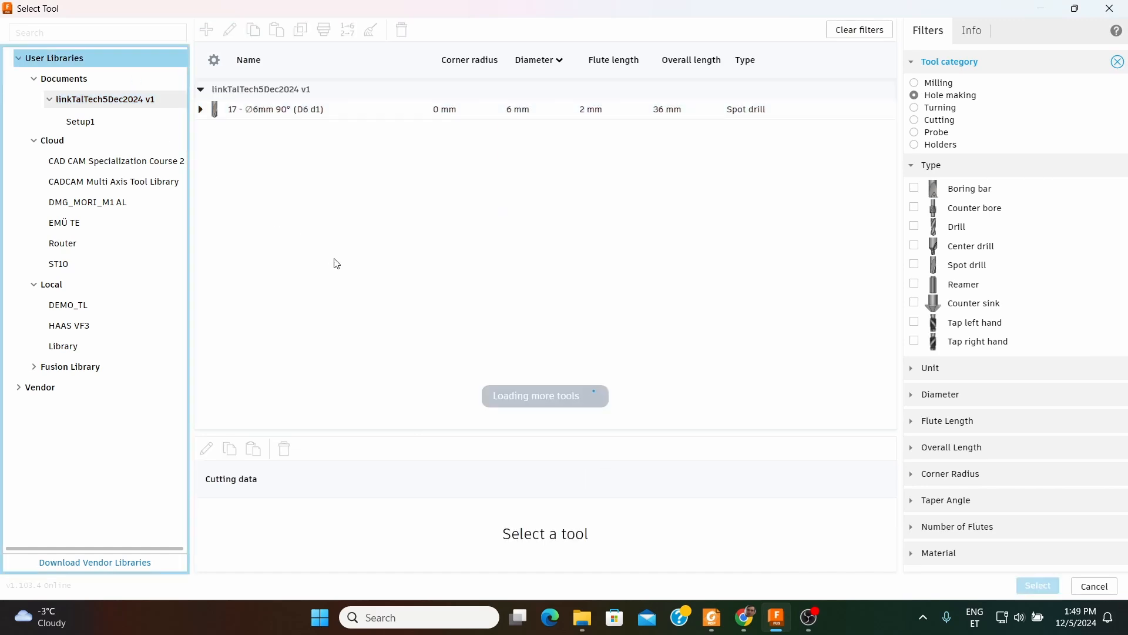
left_click(914, 227)
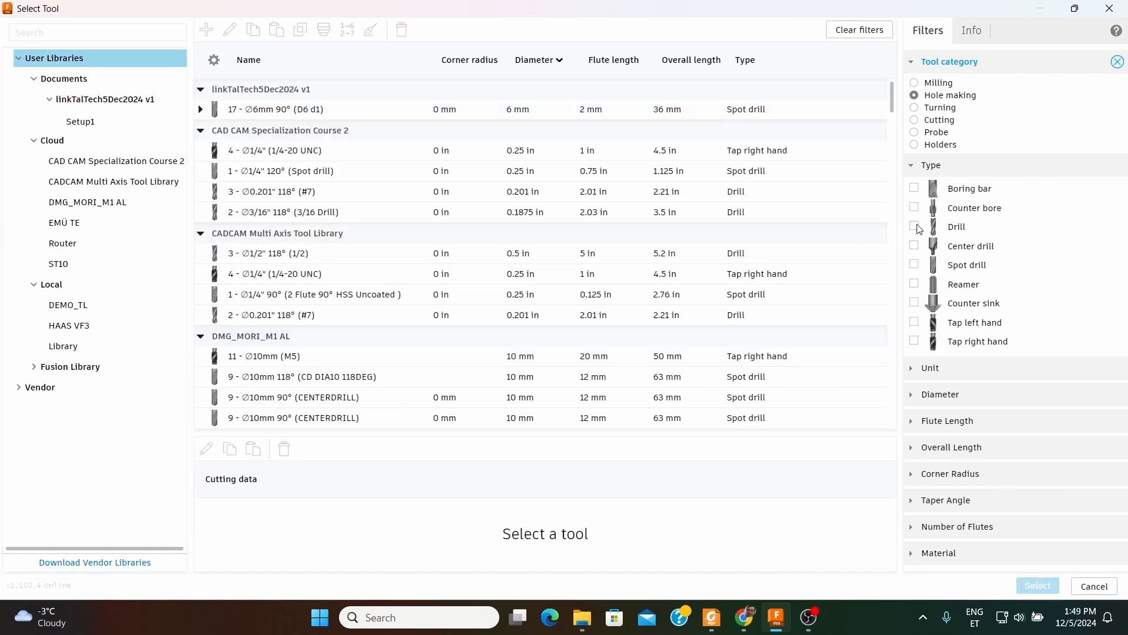
left_click(918, 397)
left_click(1010, 419)
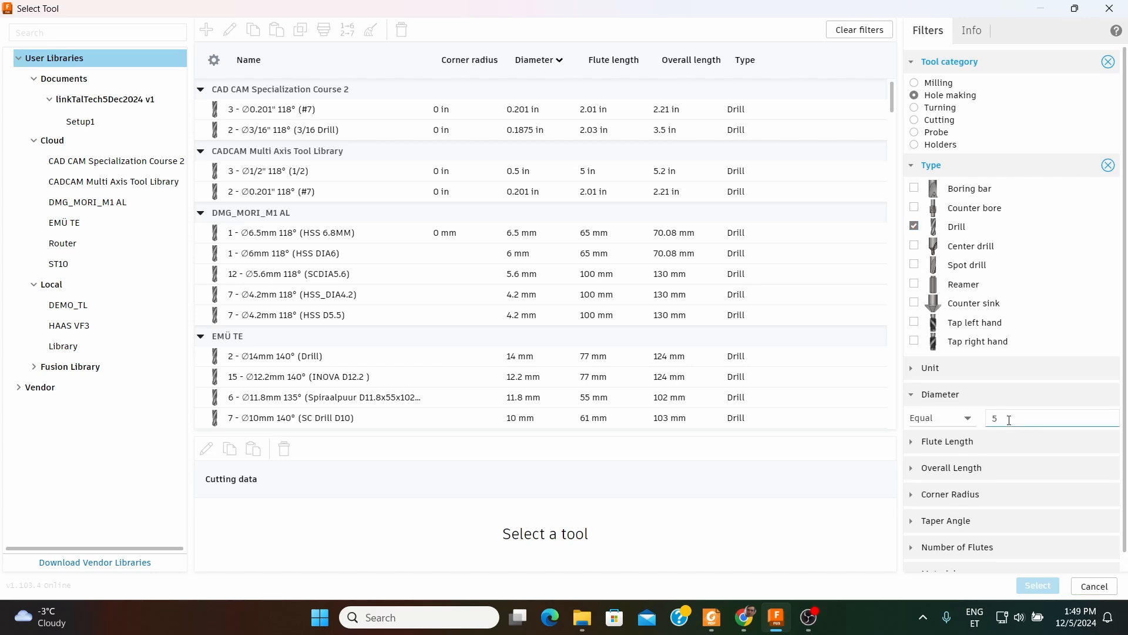
type("5")
key("Return")
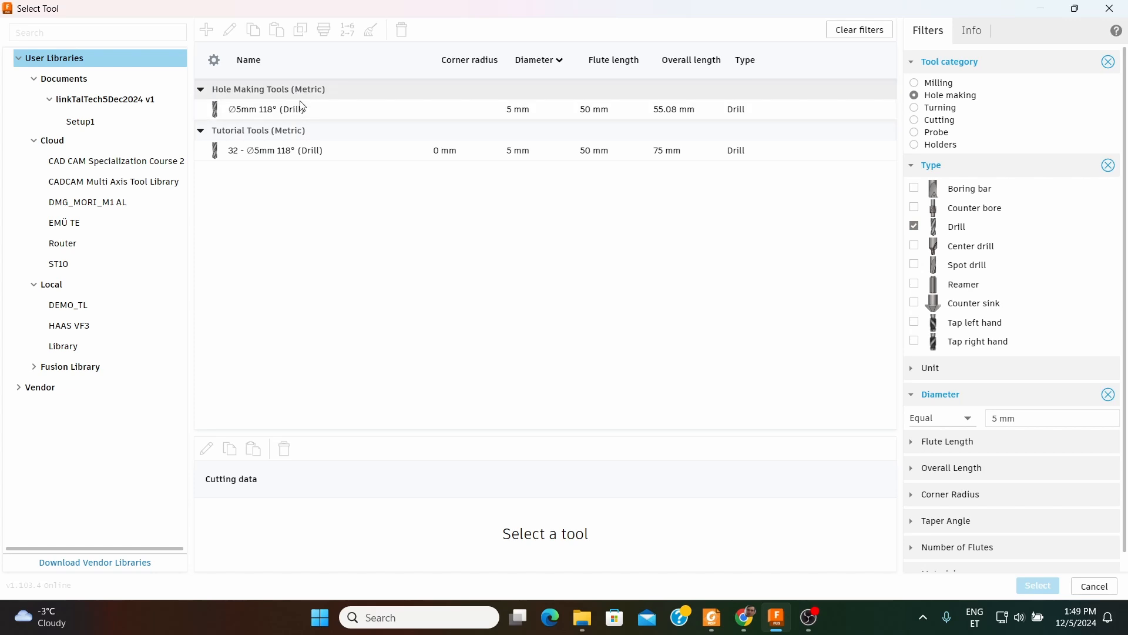
left_click(302, 150)
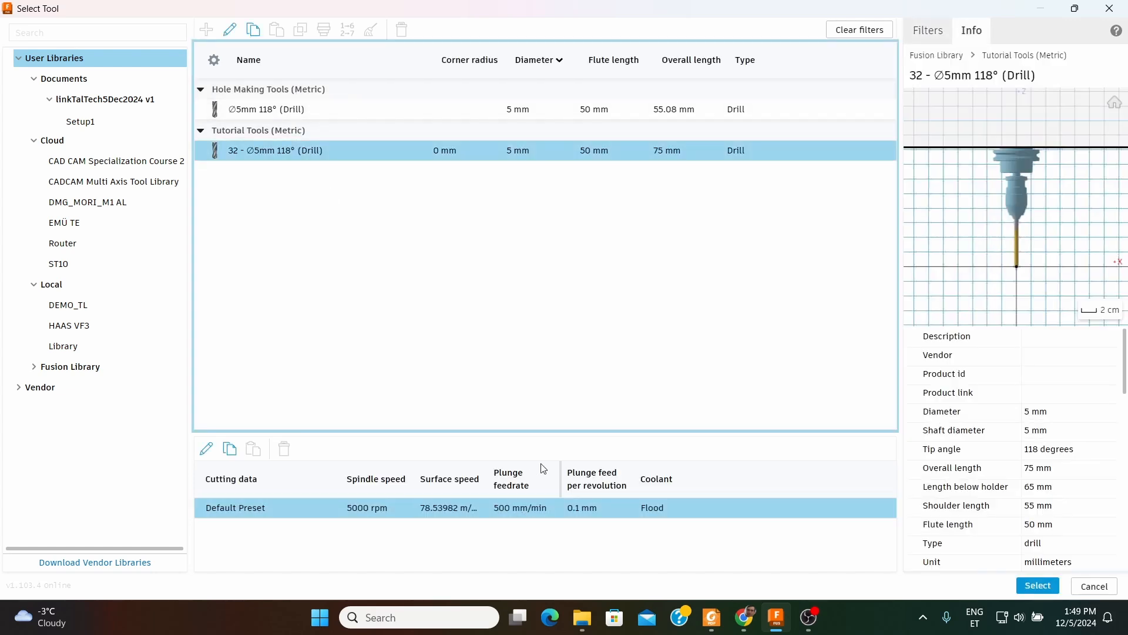
left_click(1038, 586)
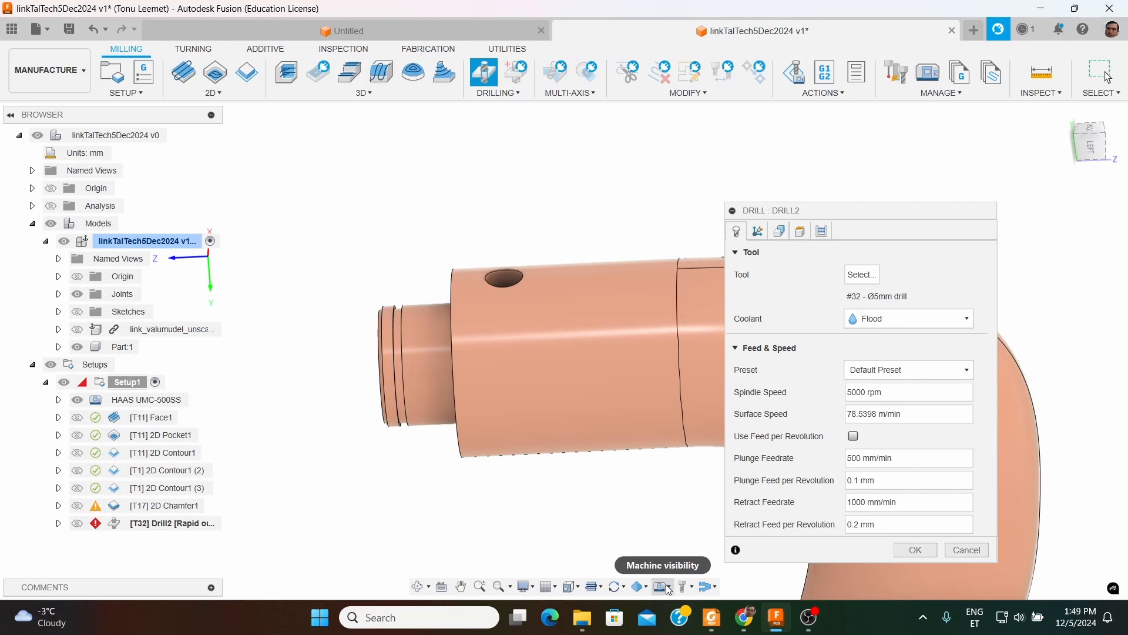
Review the drill operation's geometry settings and enable Tool Orientation for it
left_click(761, 233)
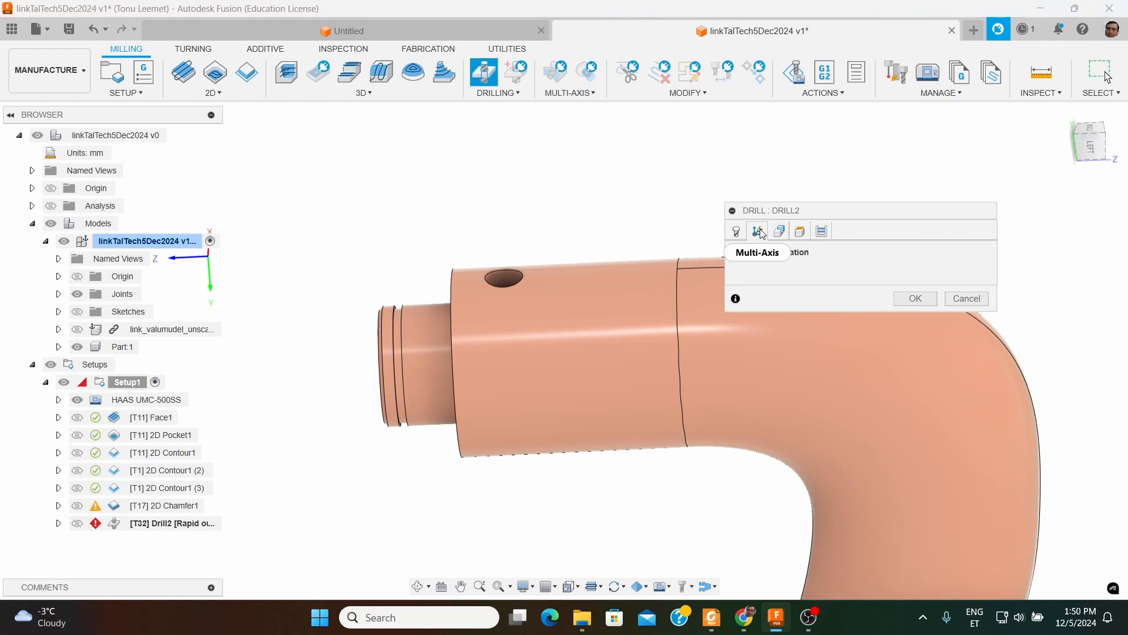
left_click(780, 231)
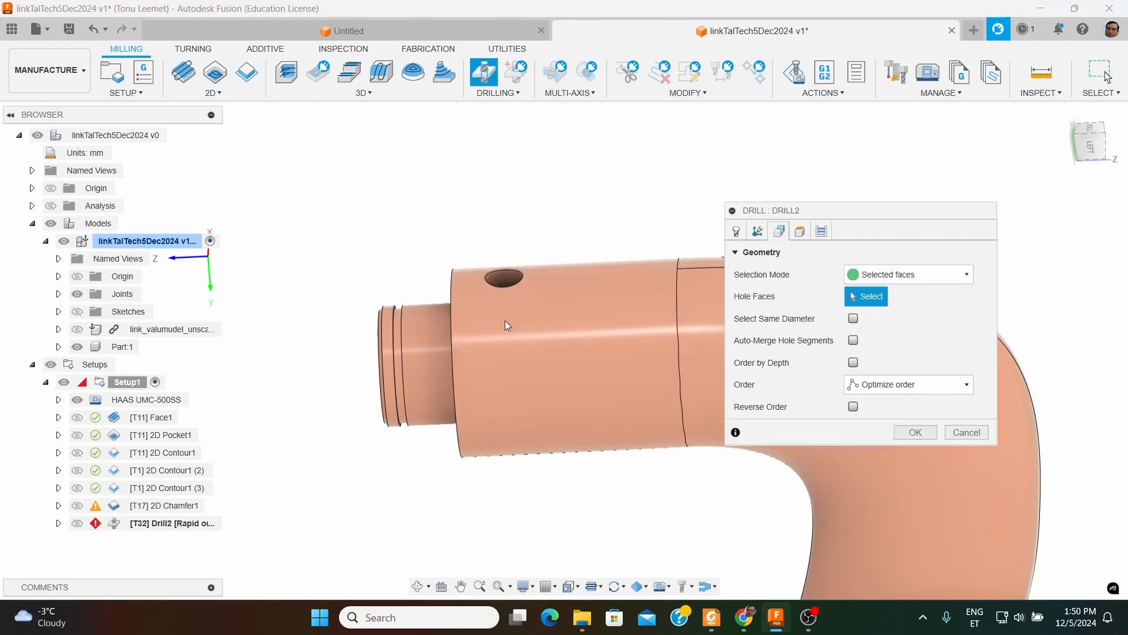
middle_click_drag(505, 279, 516, 317, "shift")
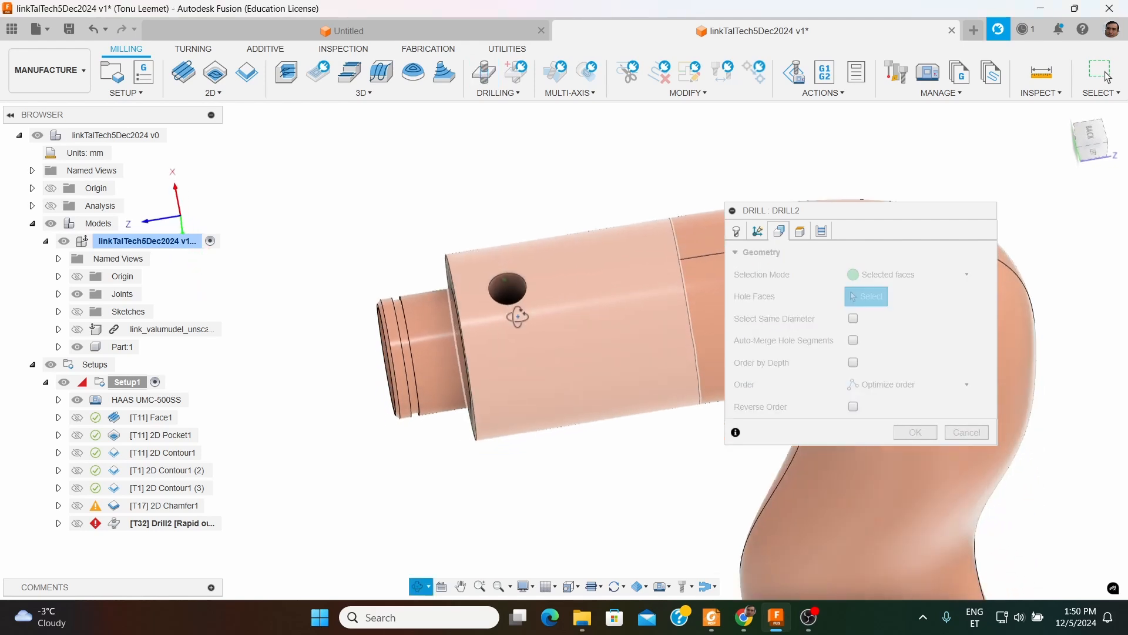
scroll(516, 284, "up", 5)
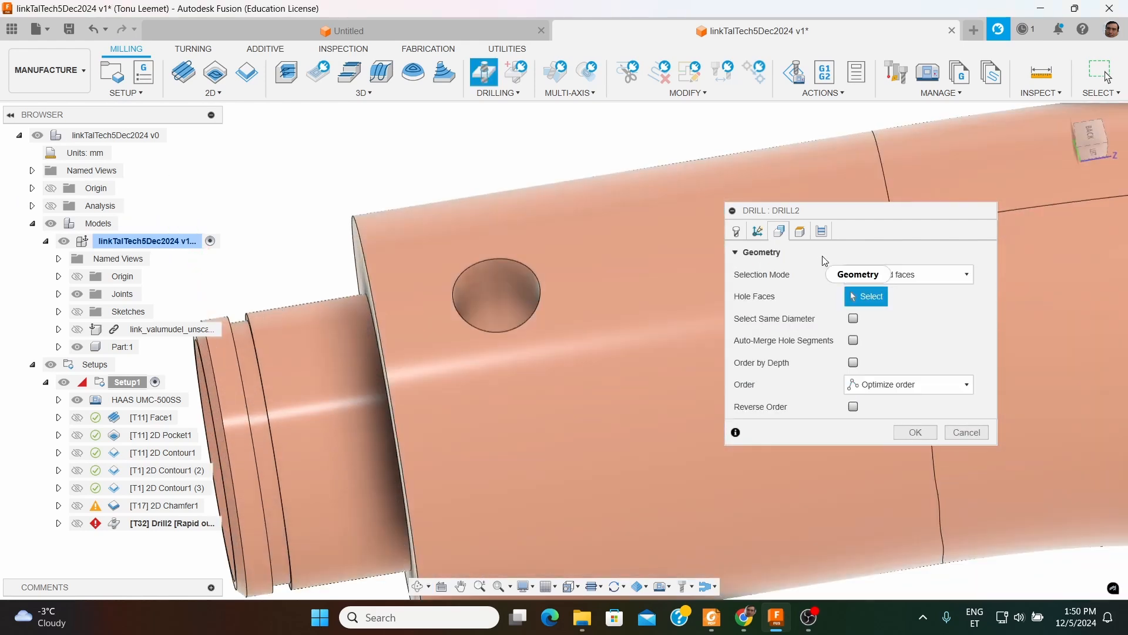
left_click(757, 231)
left_click(739, 252)
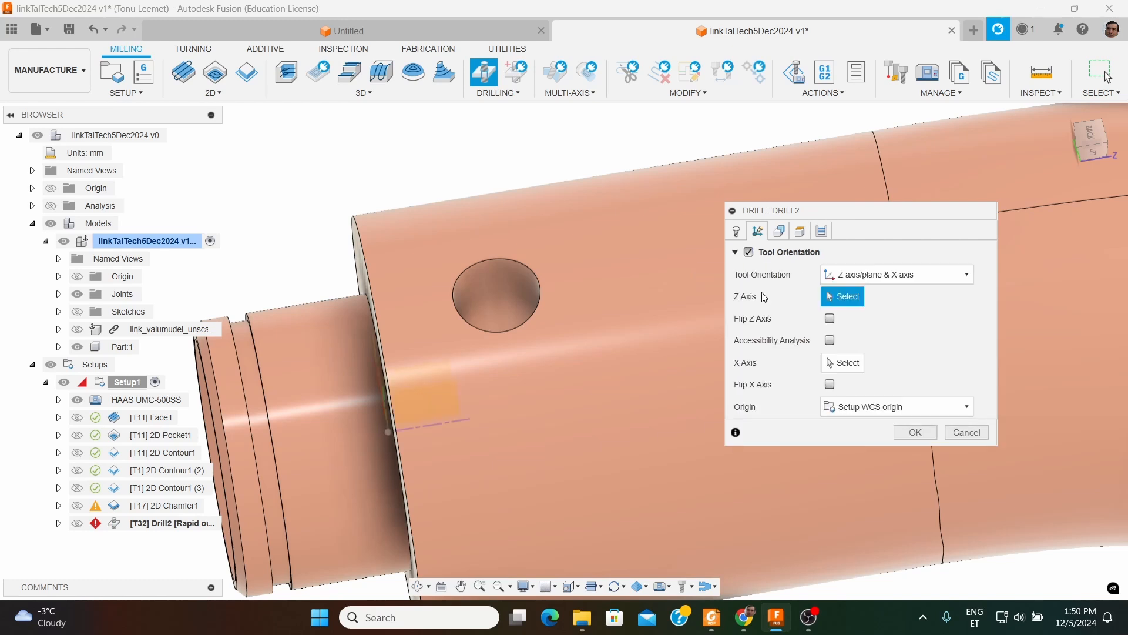
Set the drill's tool orientation to Z axis/plane & X axis, using the cross hole's cylindrical face as the Z axis
left_click(891, 276)
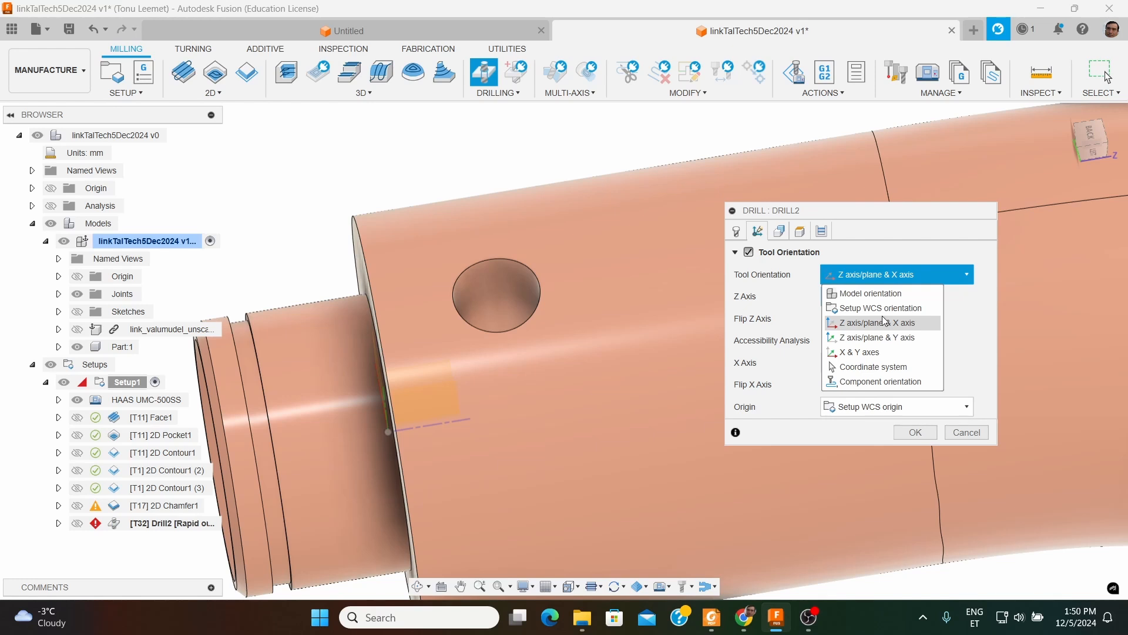
left_click(964, 305)
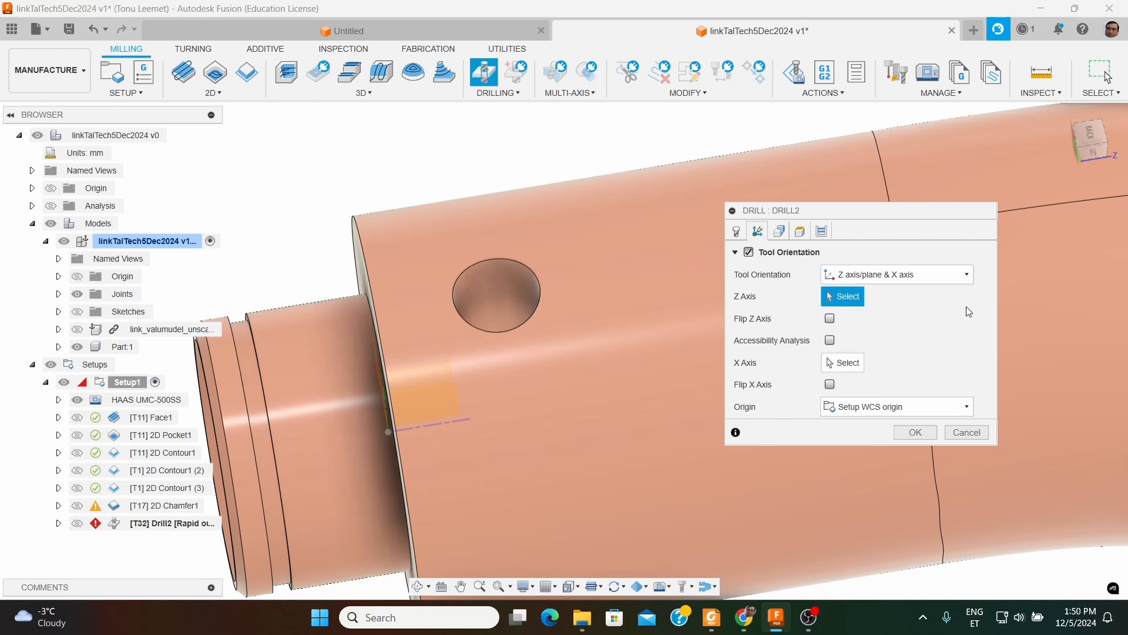
left_click(919, 280)
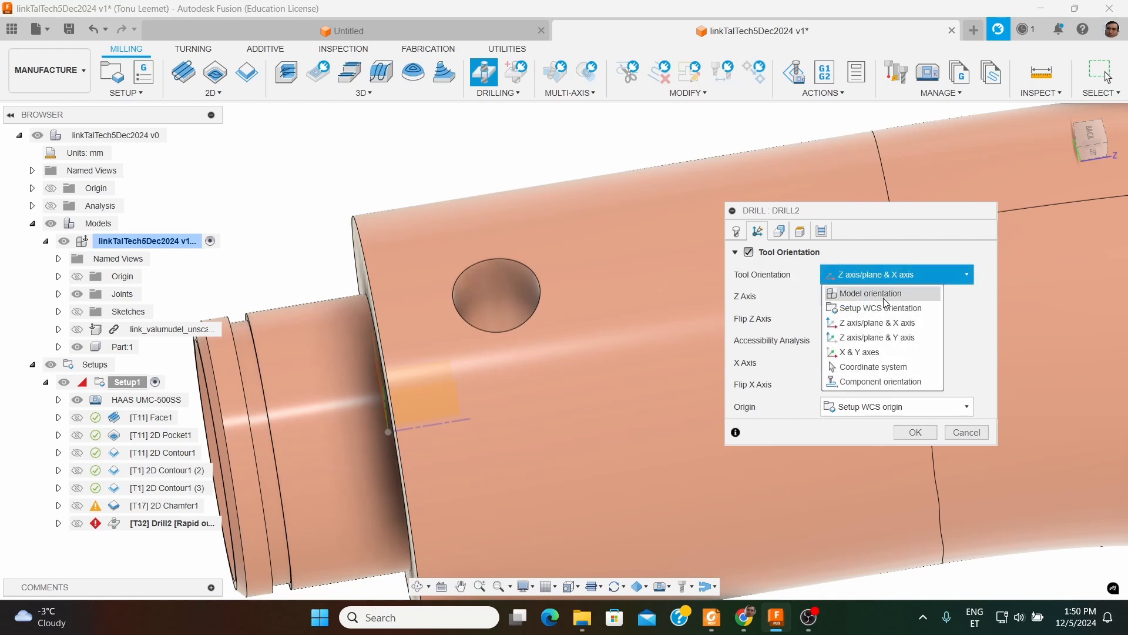
left_click(887, 309)
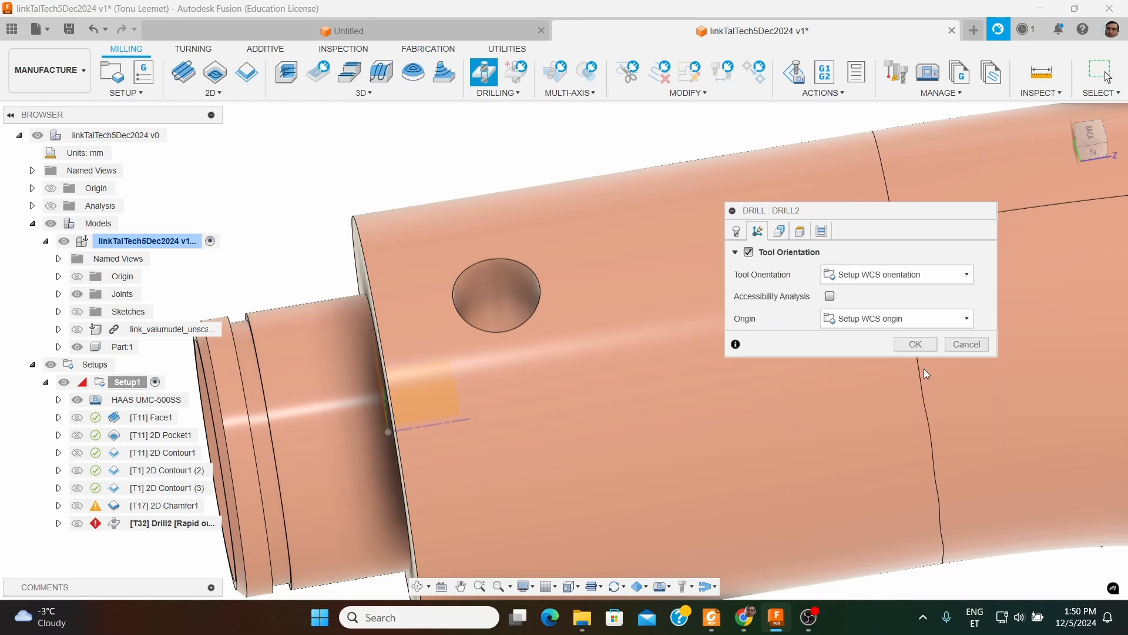
left_click(952, 276)
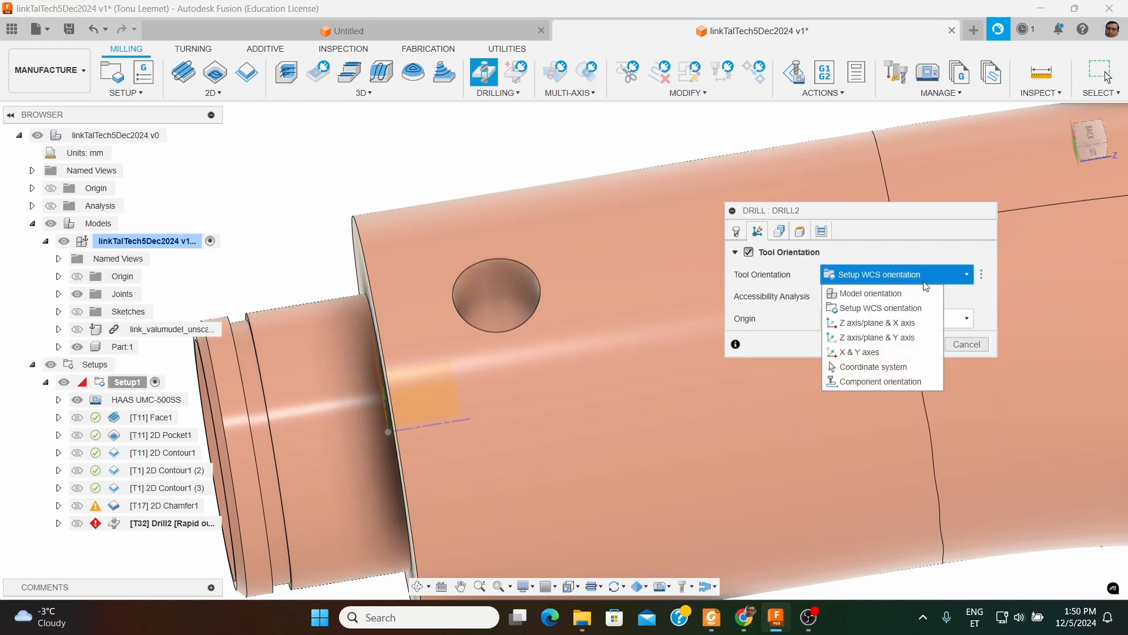
left_click(881, 322)
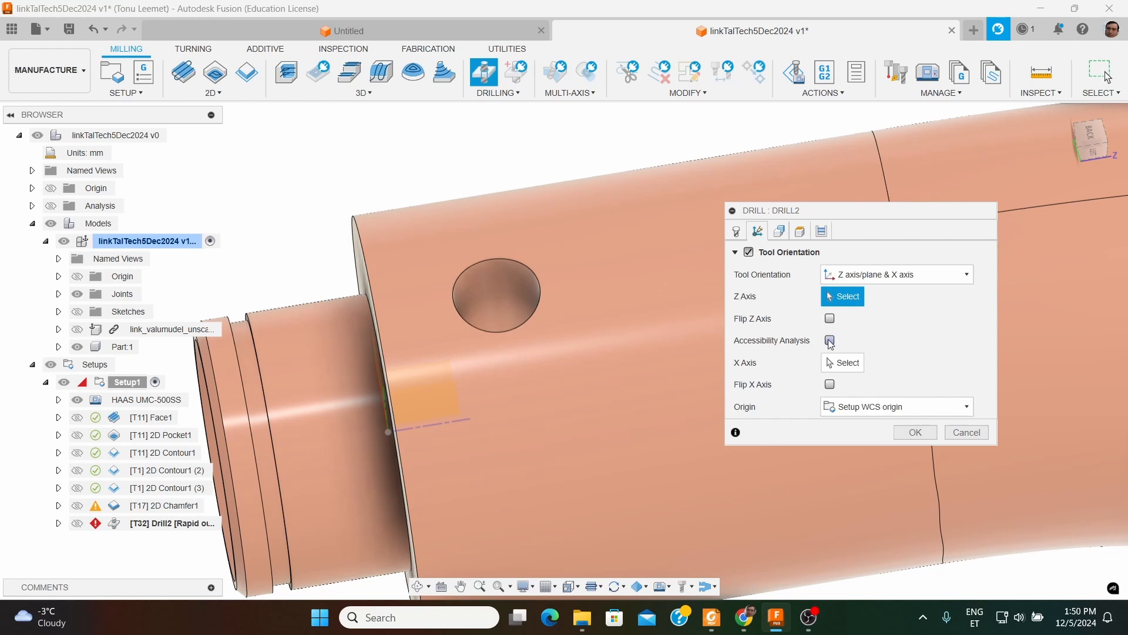
left_click(507, 280)
Set the X axis of the drill's tool orientation to the document origin's Z axis
scroll(629, 386, "down", 2)
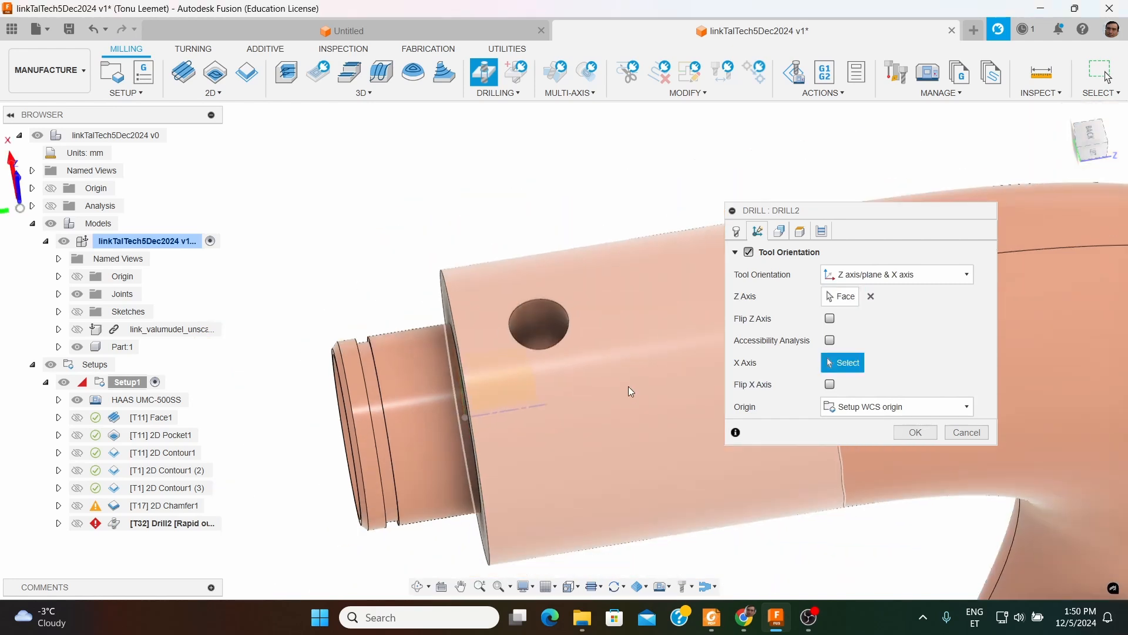
scroll(629, 386, "down", 3)
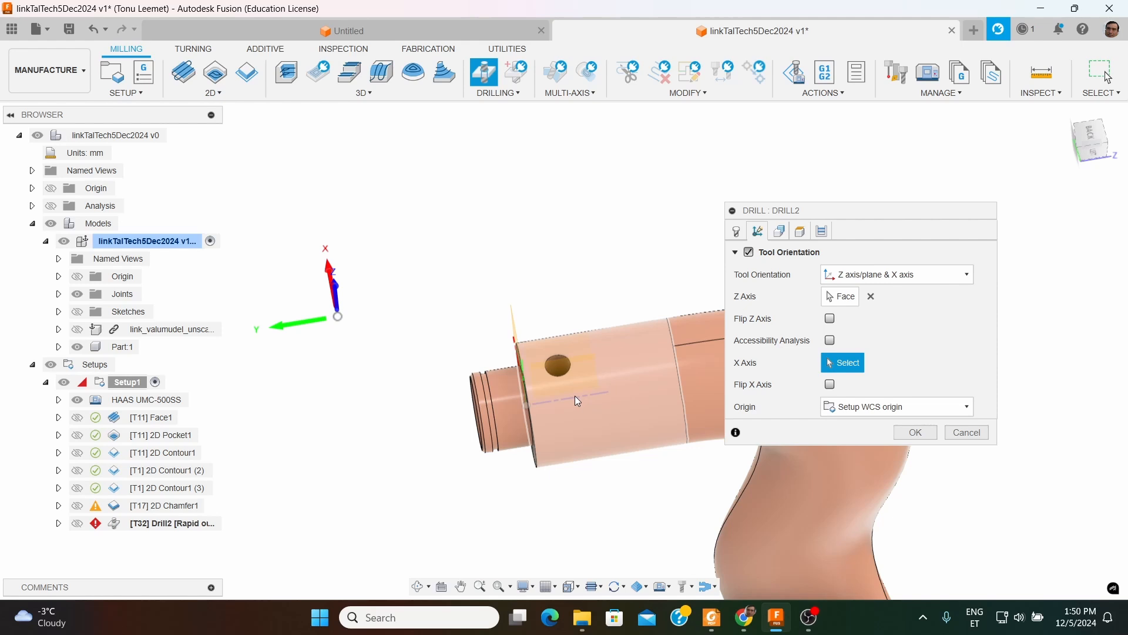
middle_click_drag(576, 407, 555, 417, "shift")
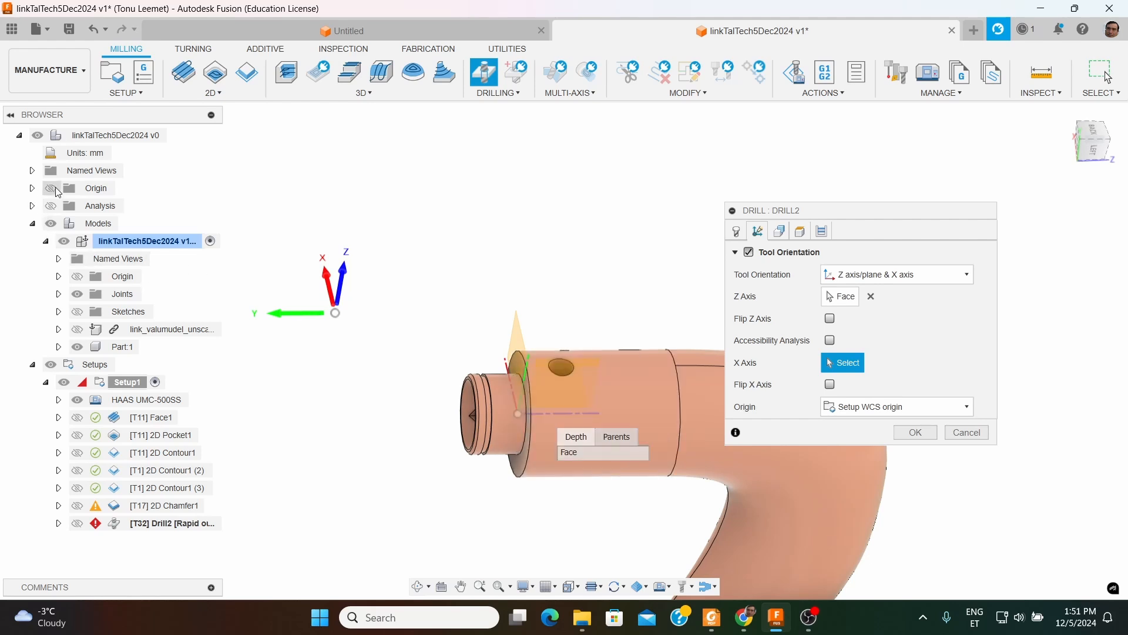
left_click(32, 188)
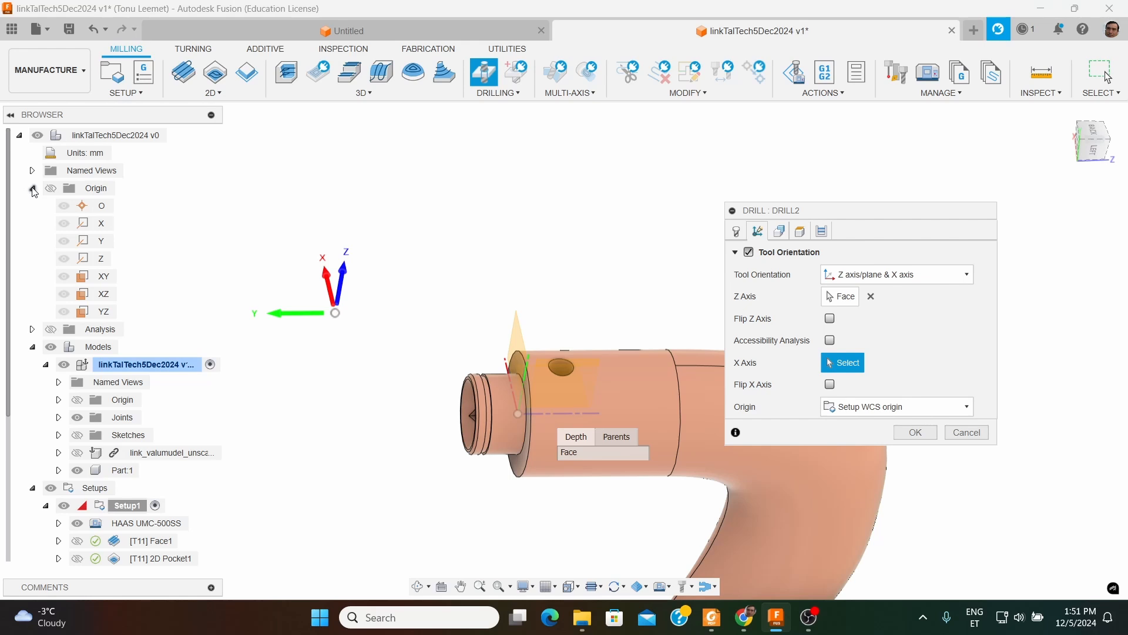
left_click(97, 258)
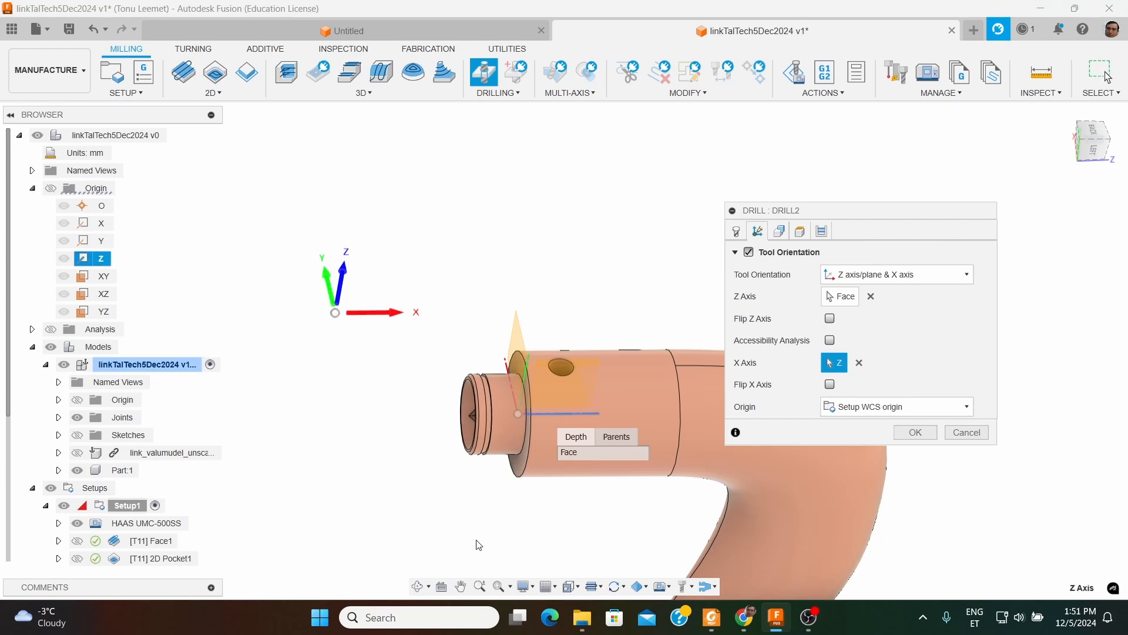
scroll(486, 341, "down", 2)
scroll(408, 331, "down", 2)
middle_click_drag(385, 332, 385, 306, "shift")
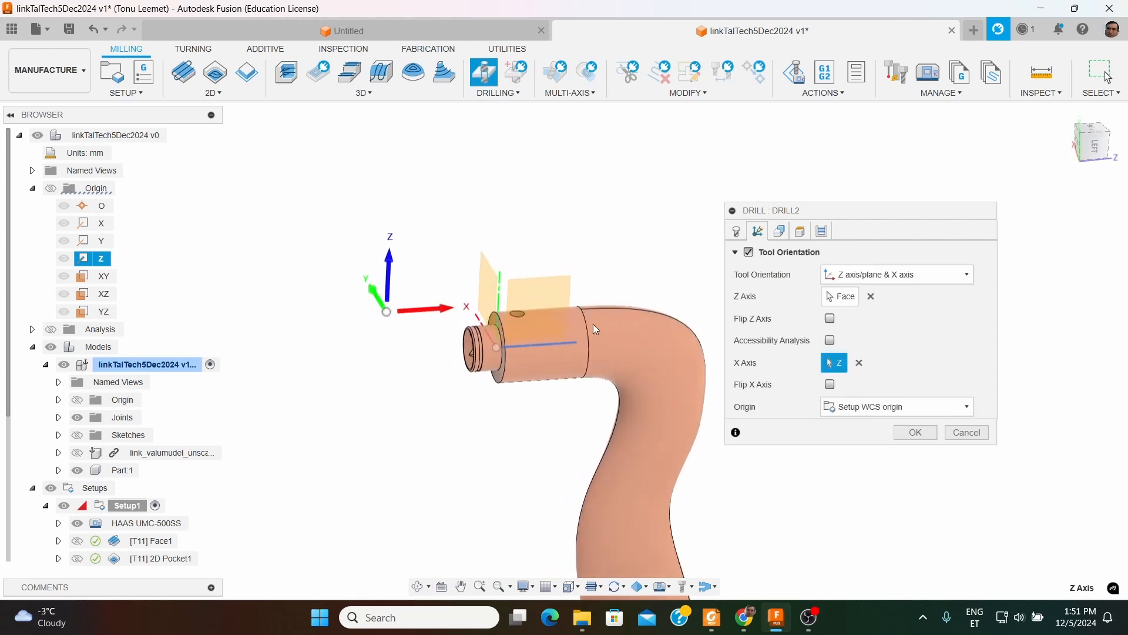
scroll(597, 298, "up", 2)
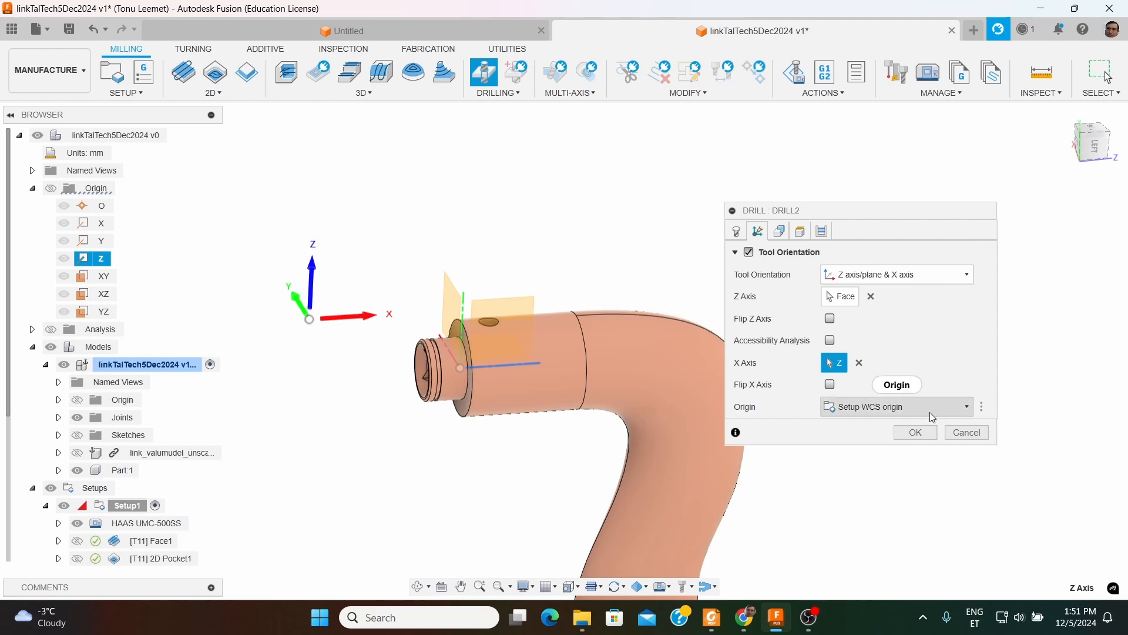
Select the cross hole's cylindrical face as the hole face for the drill operation
left_click(916, 432)
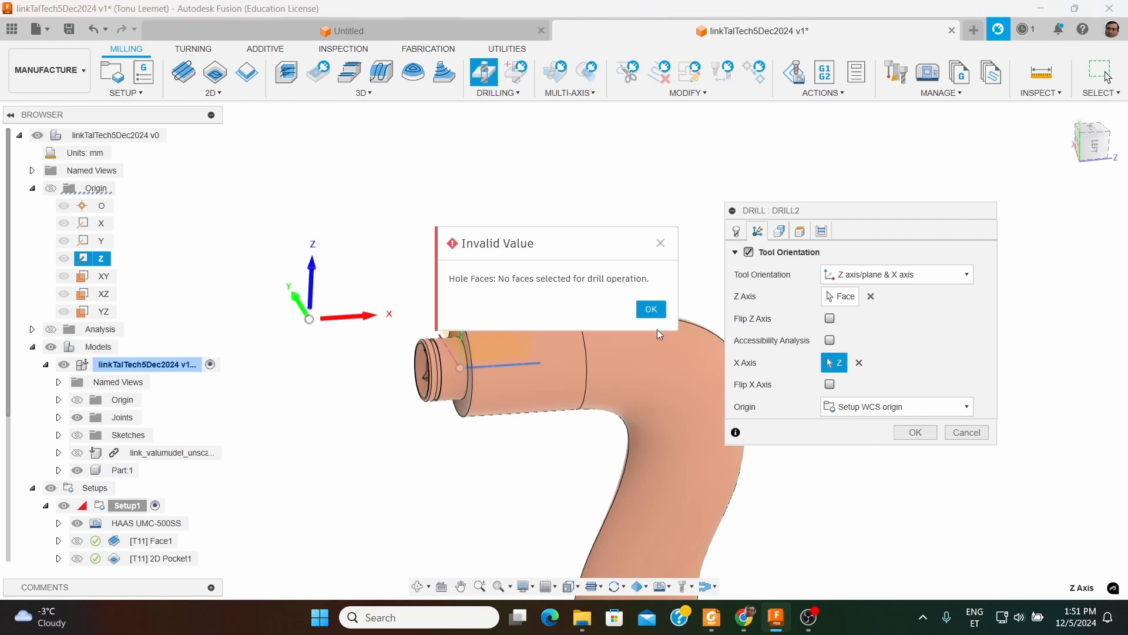
left_click(652, 309)
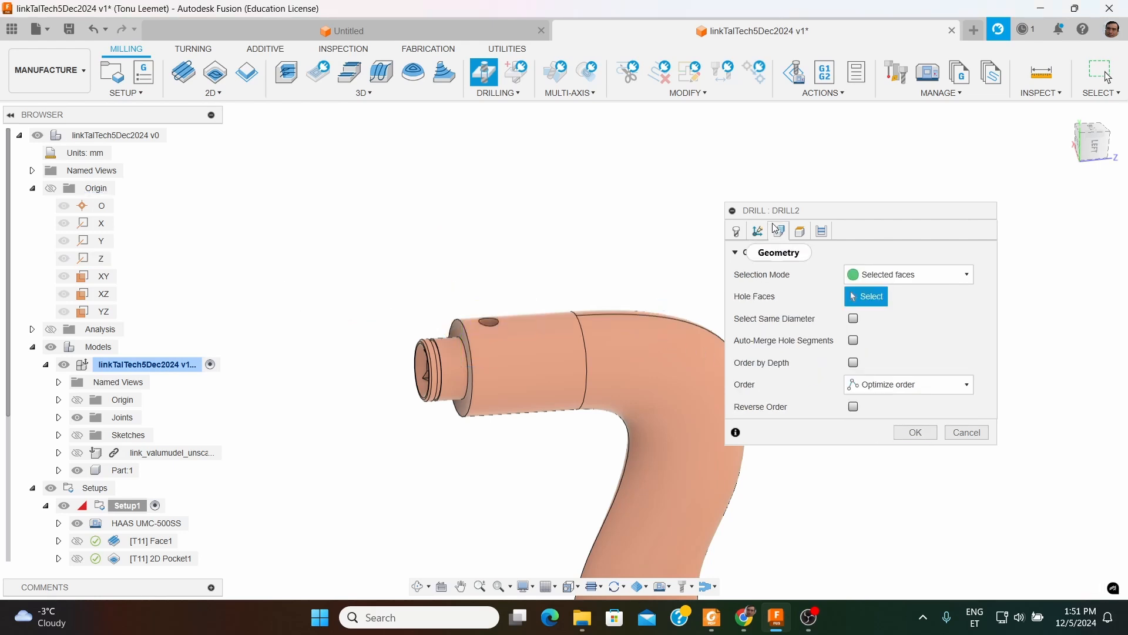
left_click(497, 315)
scroll(658, 365, "down", 2)
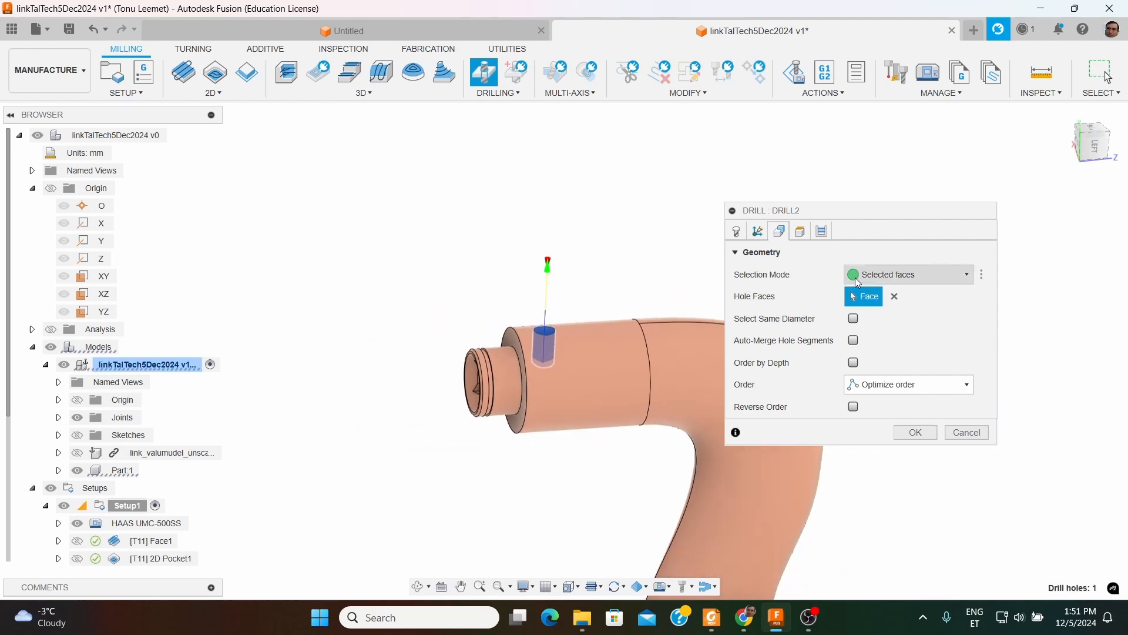
Show the link_valumudel component to check the tool orientation's axes and origin against it, and finish creating the drill operation
left_click(758, 231)
middle_click_drag(548, 404, 481, 396, "shift")
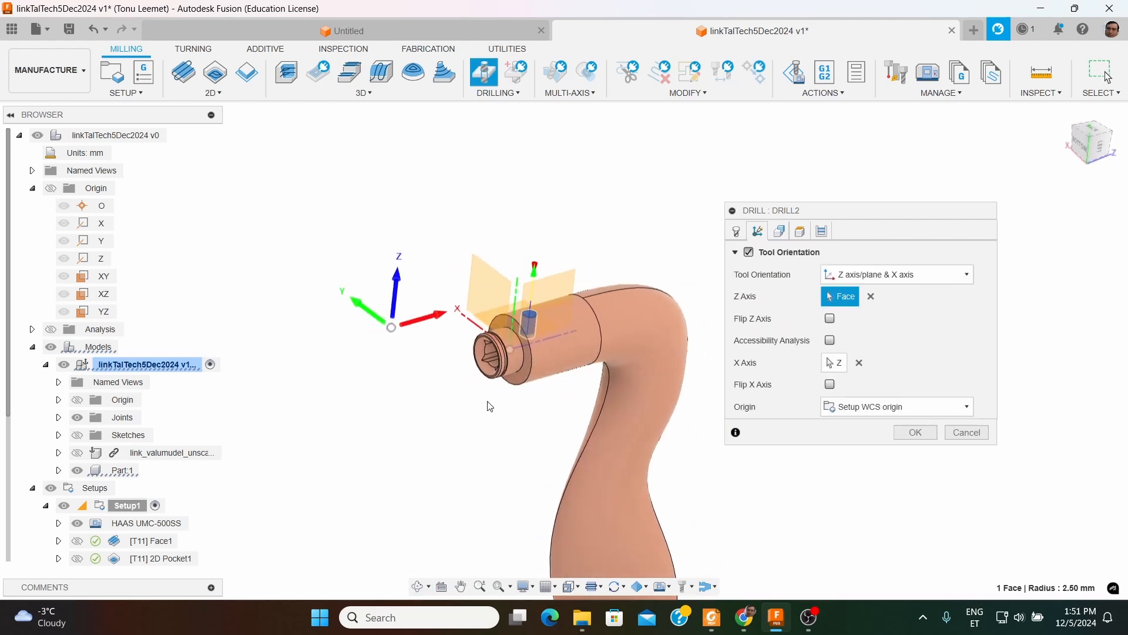
left_click(77, 452)
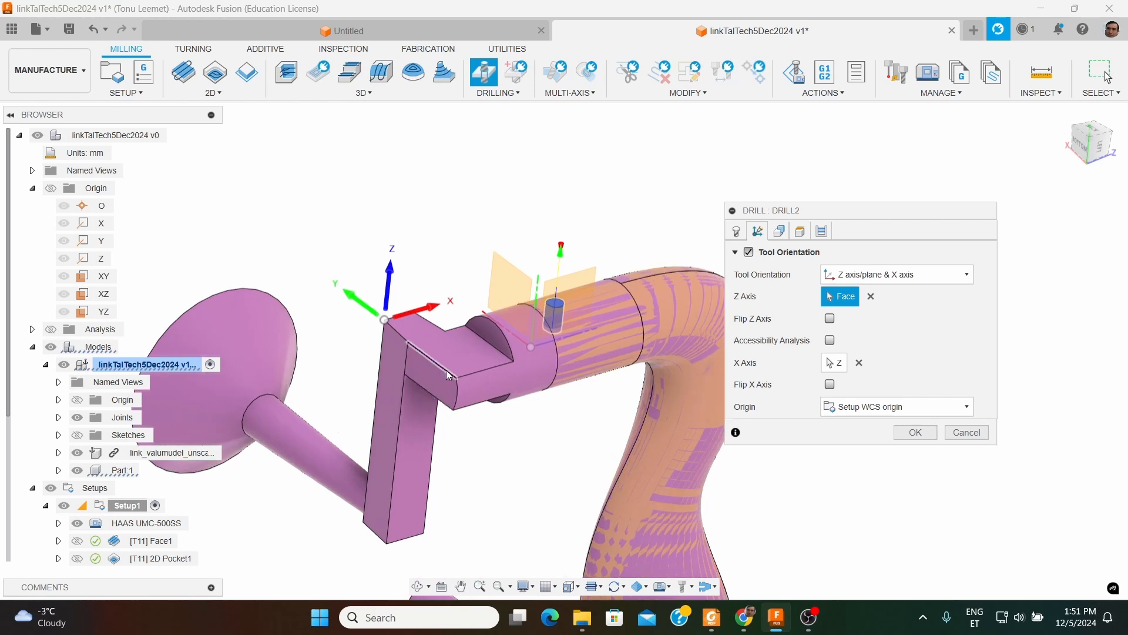
scroll(426, 347, "up", 4)
scroll(404, 312, "up", 3)
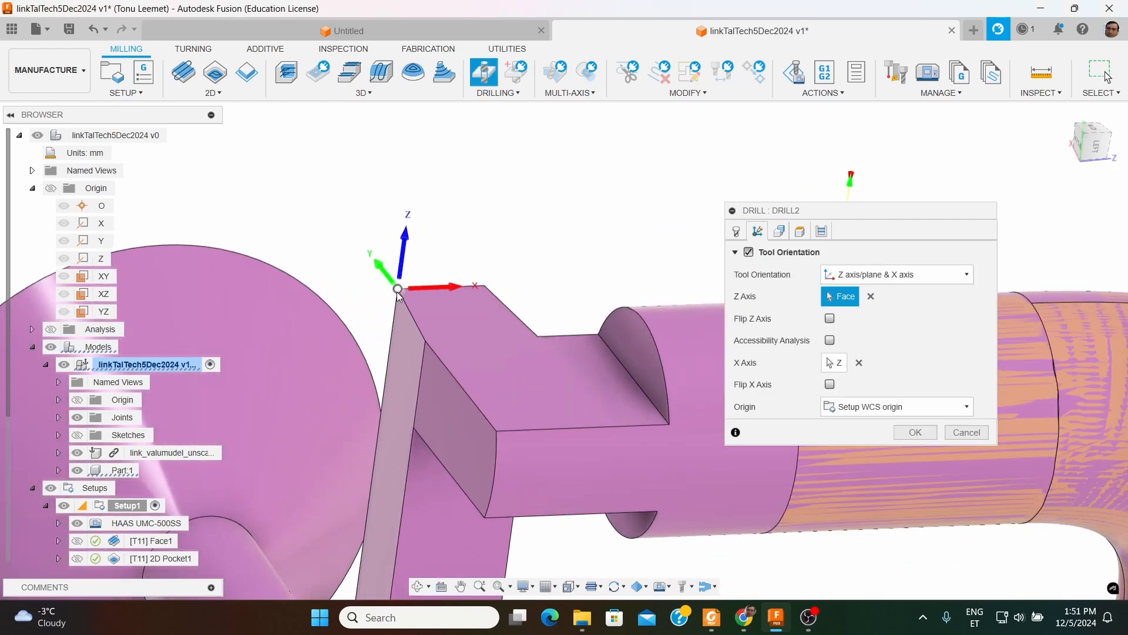
middle_click_drag(398, 299, 418, 351, "shift")
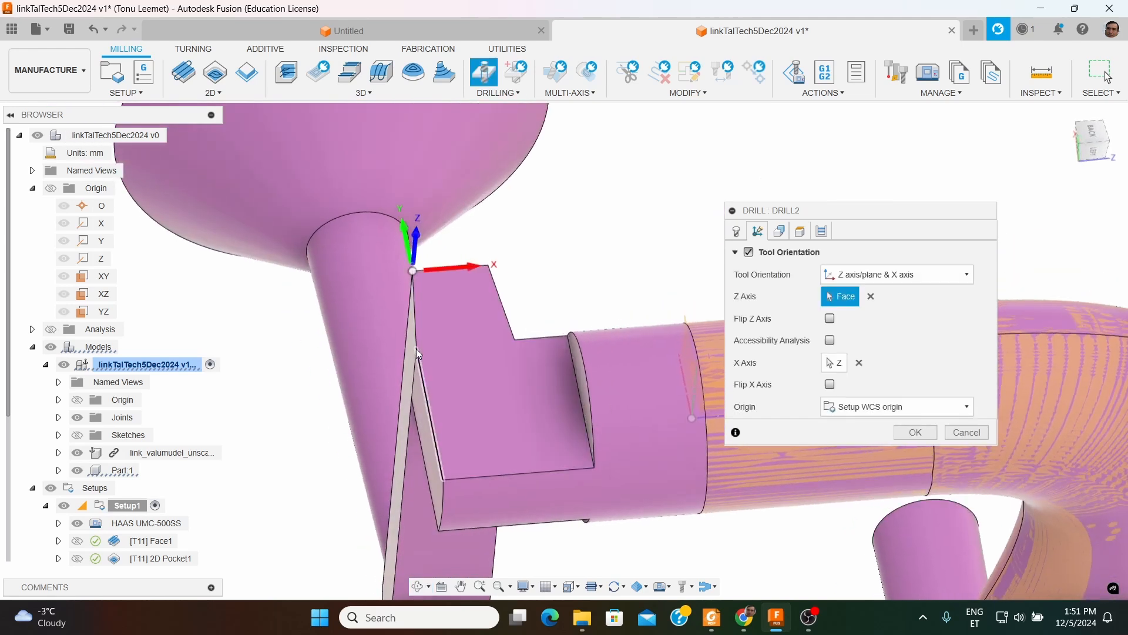
scroll(324, 332, "down", 4)
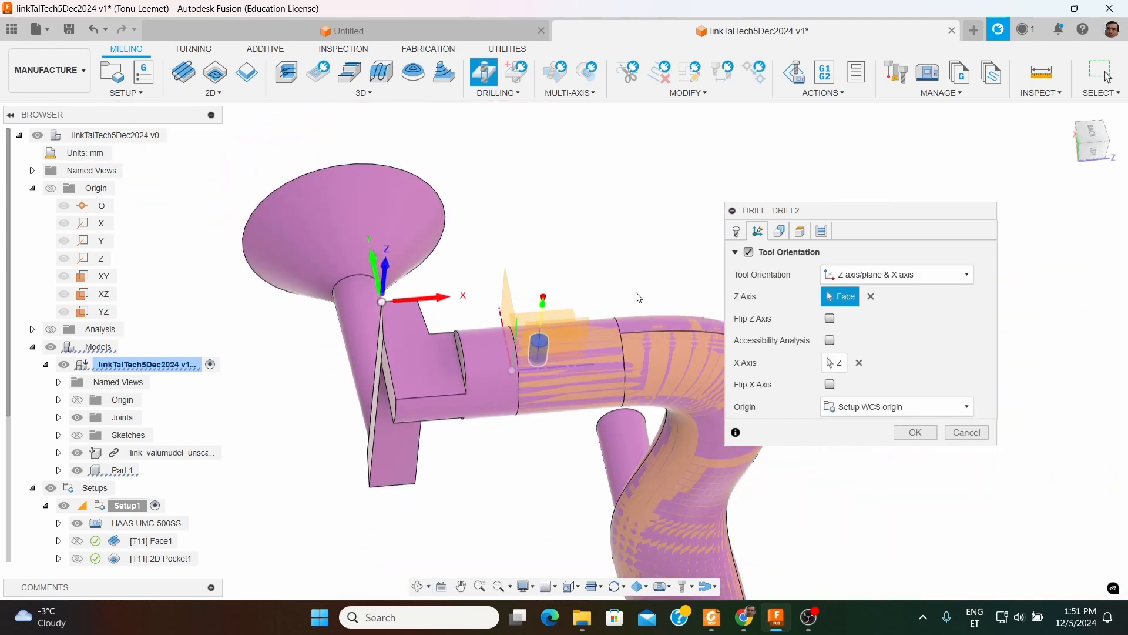
scroll(561, 322, "up", 2)
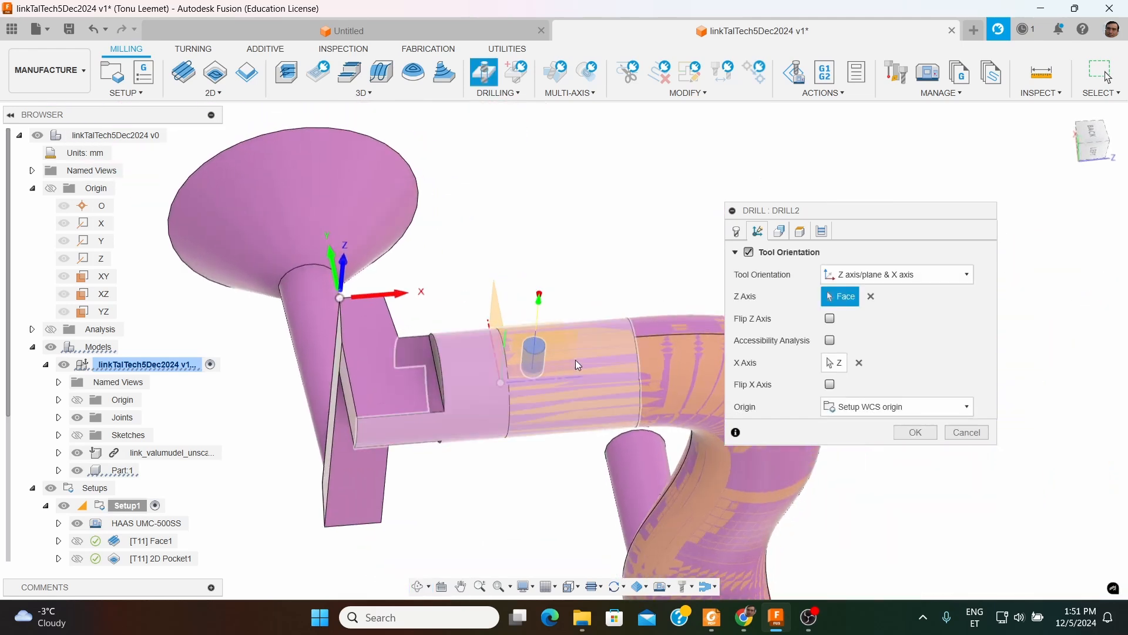
left_click(908, 432)
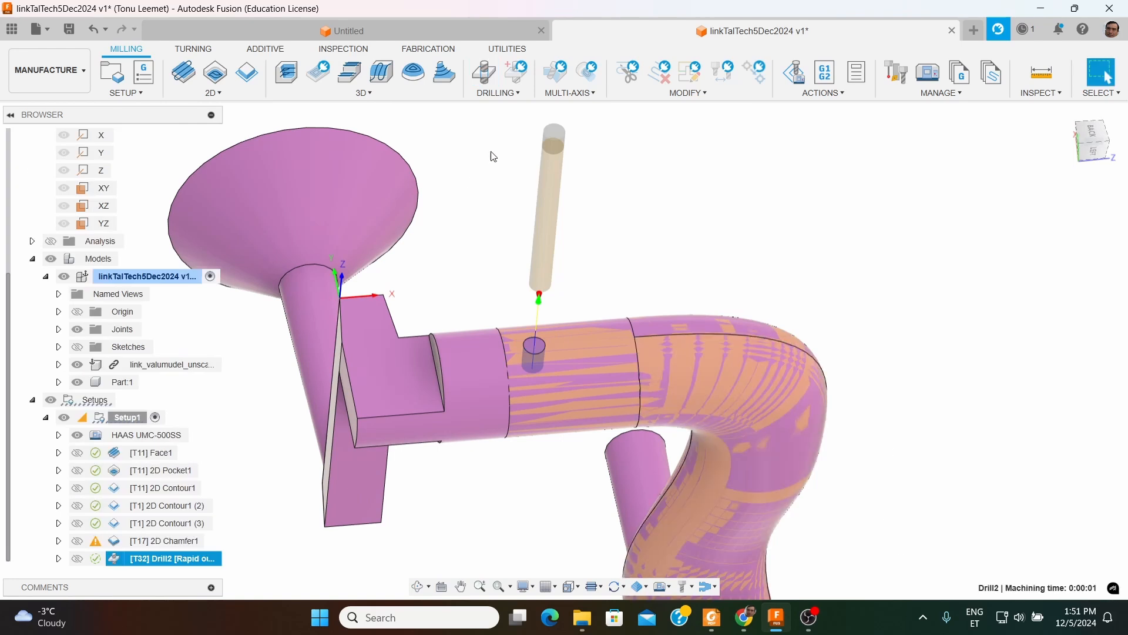
Hide the link_valumudel component and collapse the model and document Origin branches in the browser tree
middle_click_drag(673, 257, 718, 217, "shift")
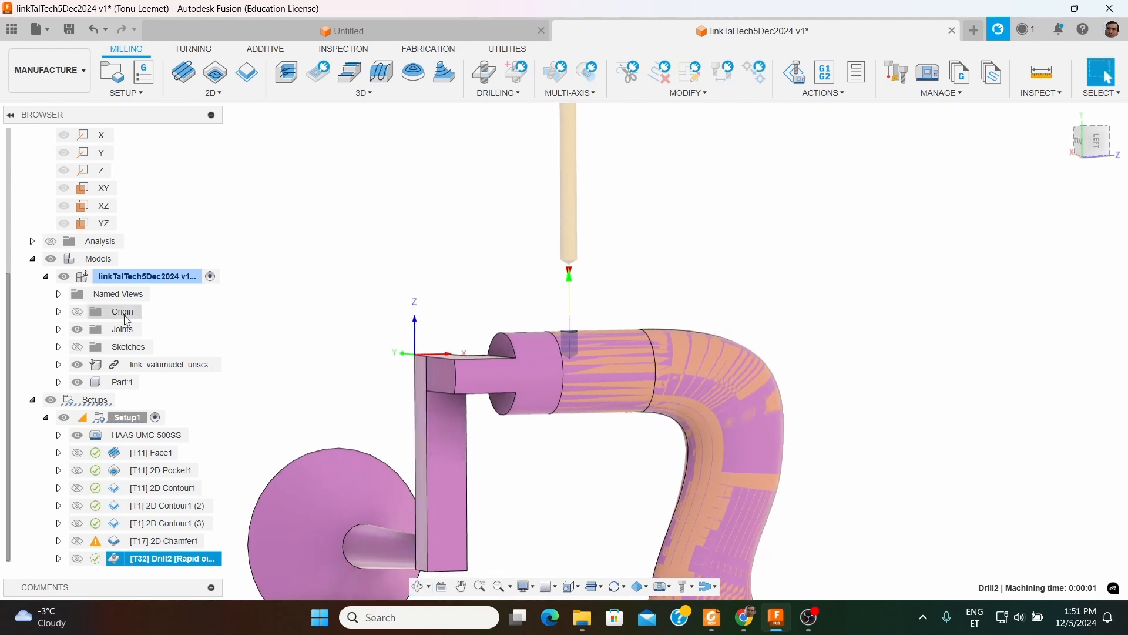
left_click(81, 365)
middle_click_drag(564, 523, 476, 360, "shift")
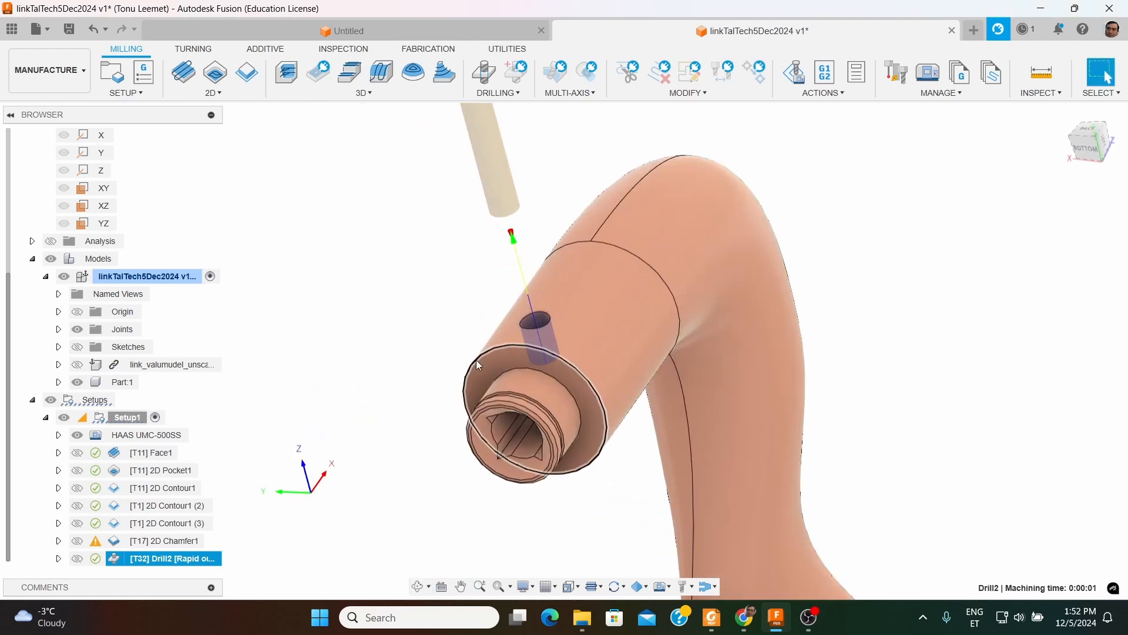
left_click(45, 276)
left_click(33, 188)
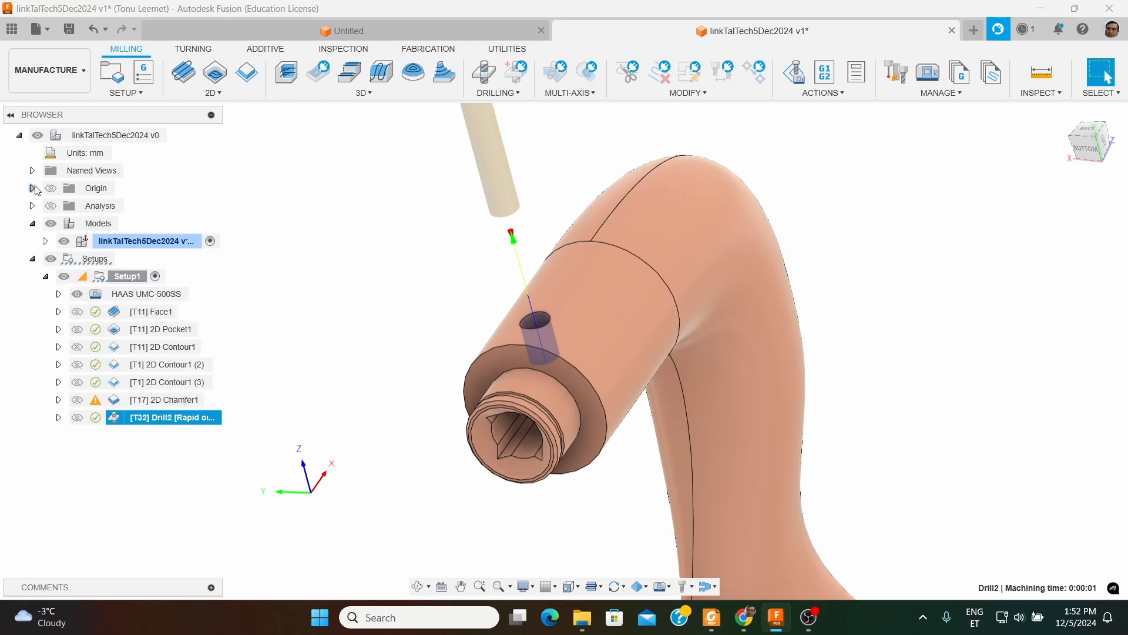
Edit Drill2's bottom height to send the drill tip through the hole bottom with a break-through depth of 3 mm
right_click(164, 416)
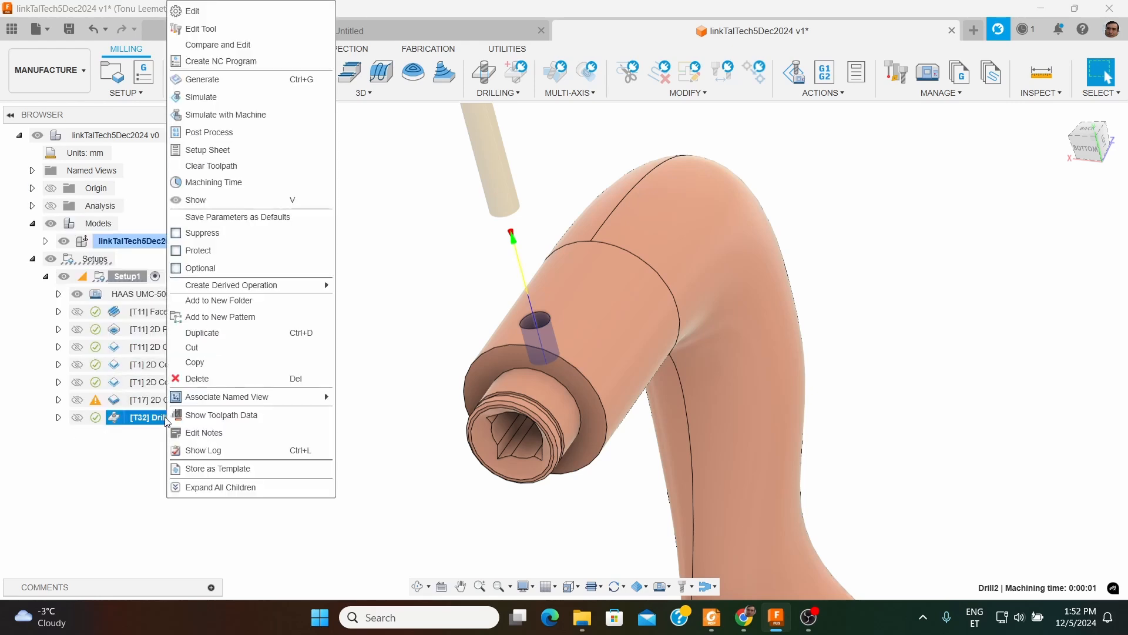
left_click(194, 12)
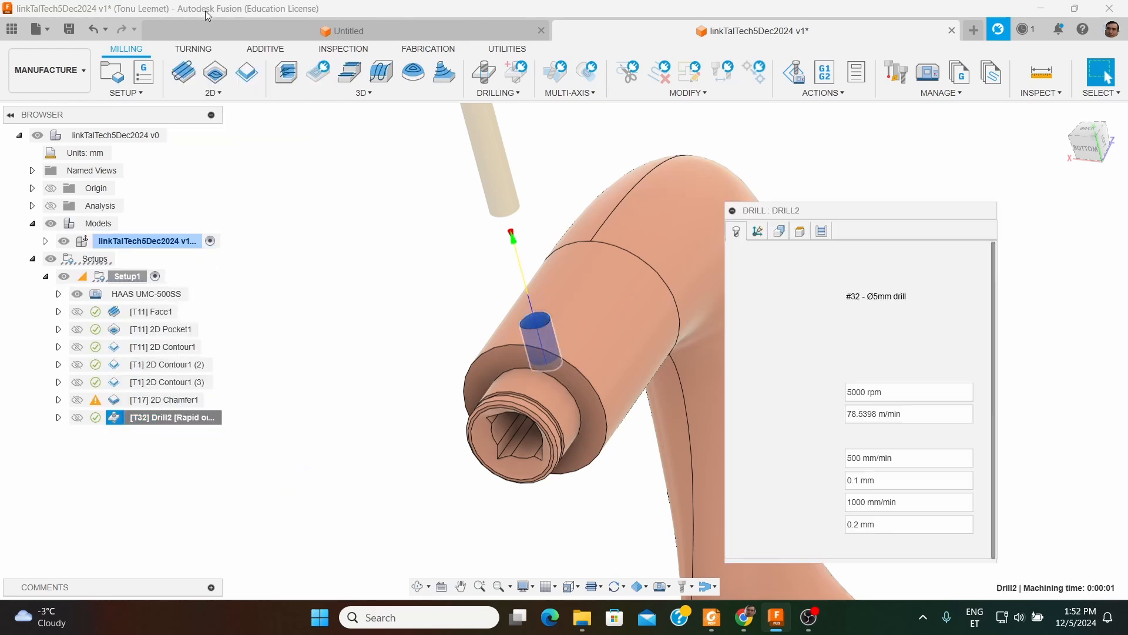
left_click(800, 232)
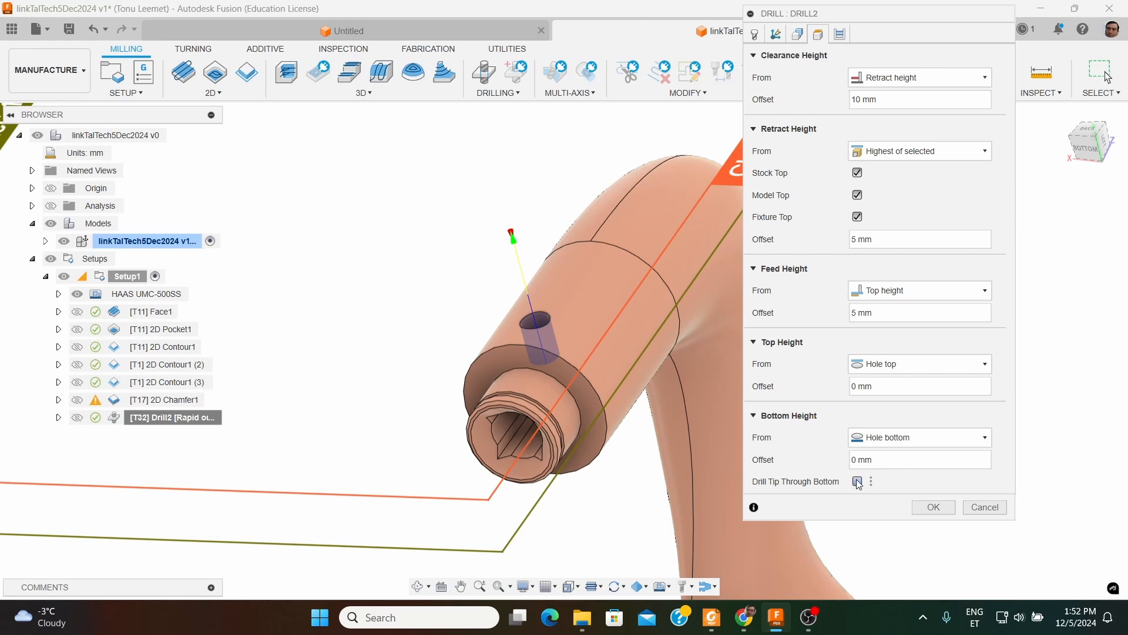
left_click(858, 482)
left_click(1085, 151)
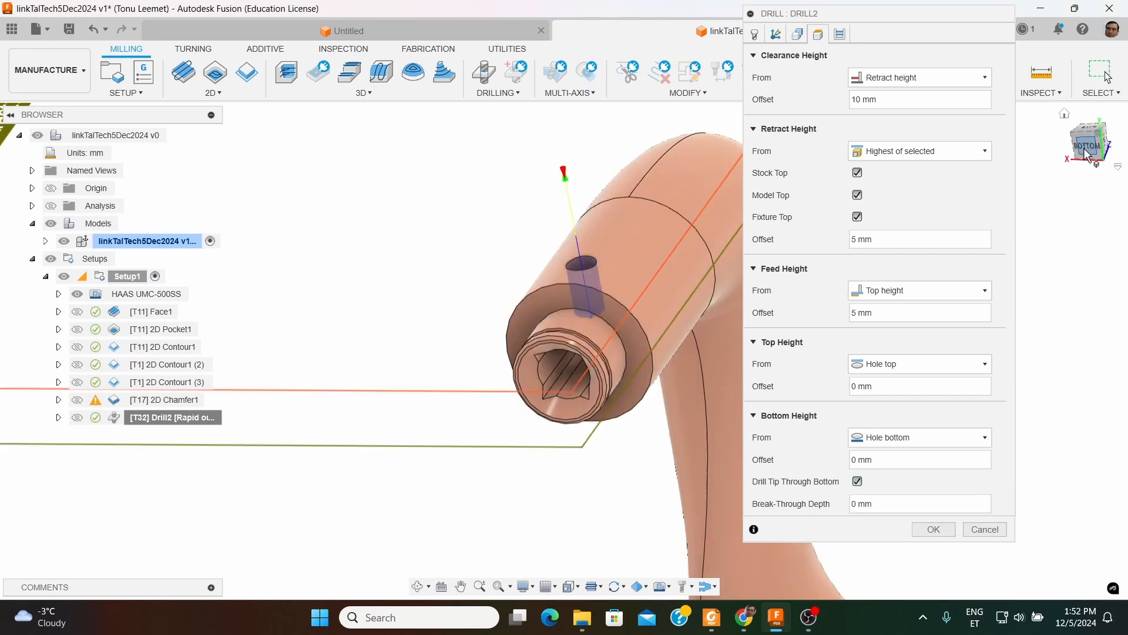
scroll(562, 271, "up", 8)
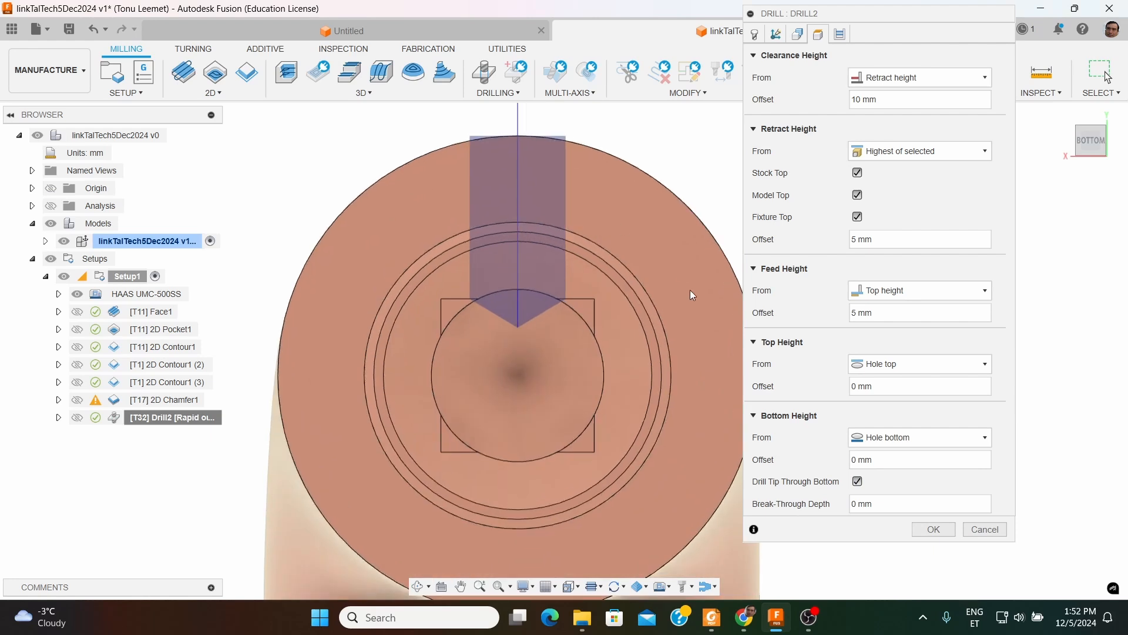
left_click(894, 497)
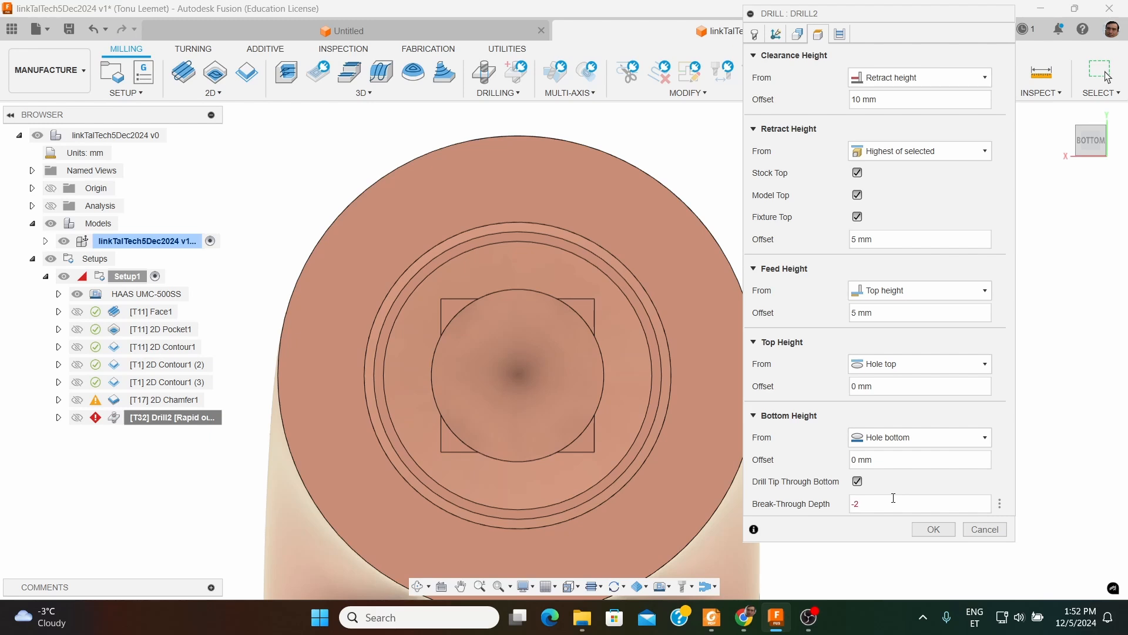
type("3")
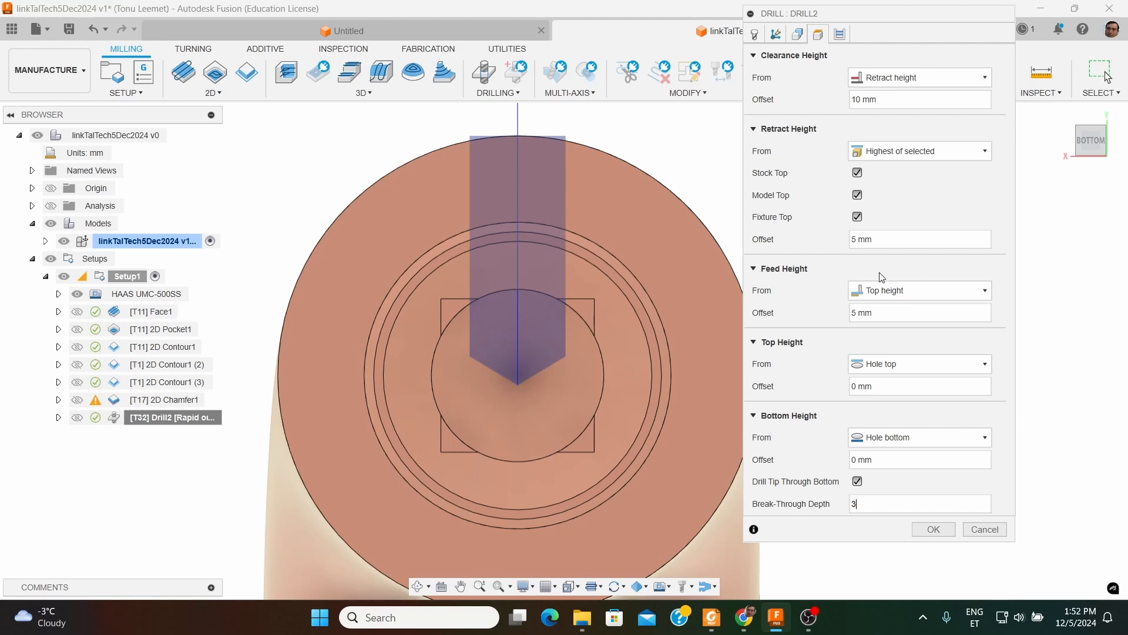
scroll(571, 379, "down", 3)
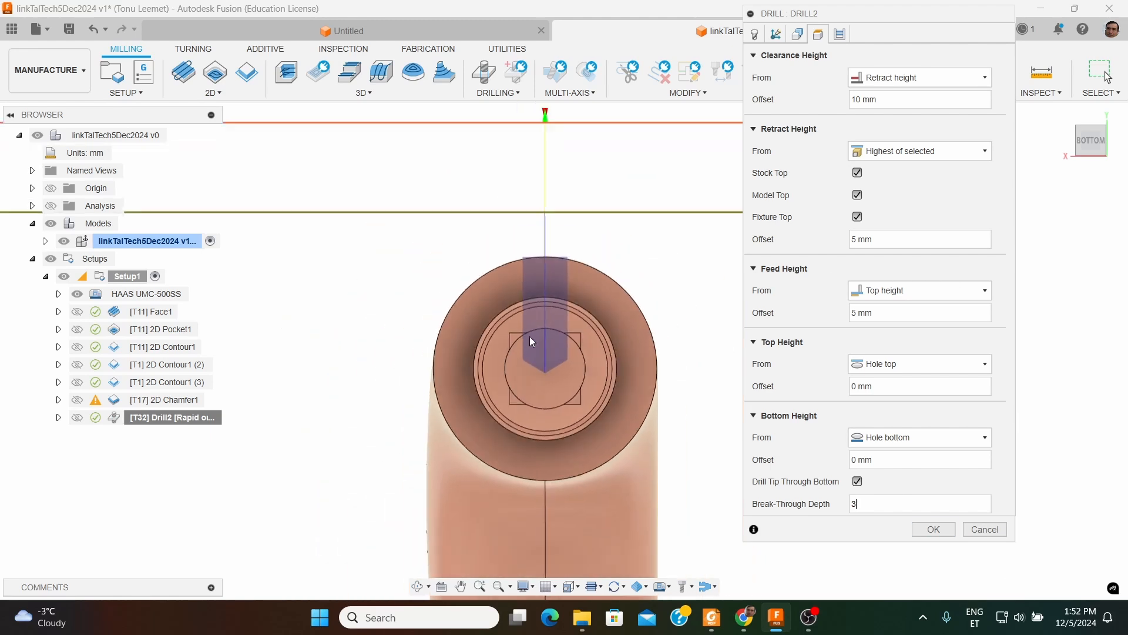
middle_click_drag(545, 344, 476, 389, "shift")
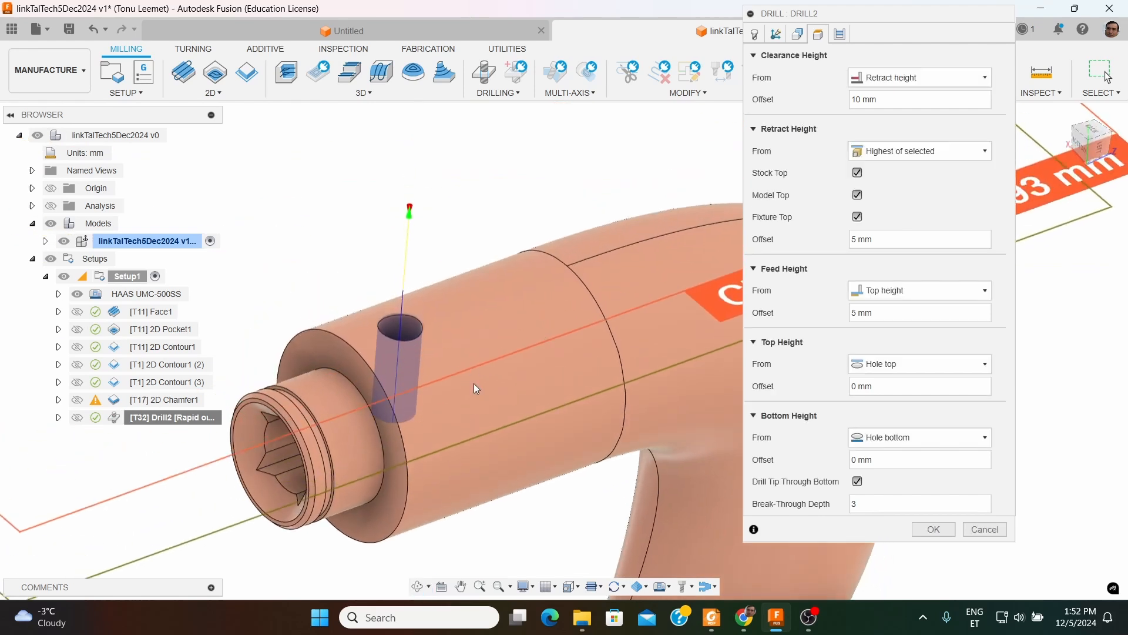
Check Drill2's cycle type, tool, feed and speed settings, and apply the edited operation
left_click(839, 34)
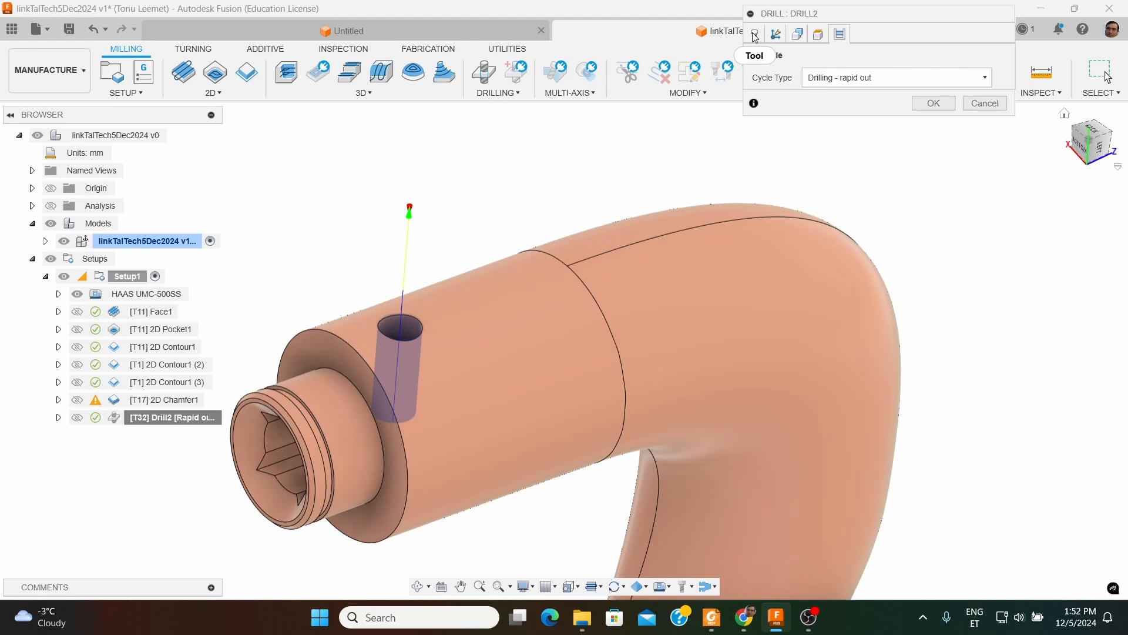
left_click(755, 36)
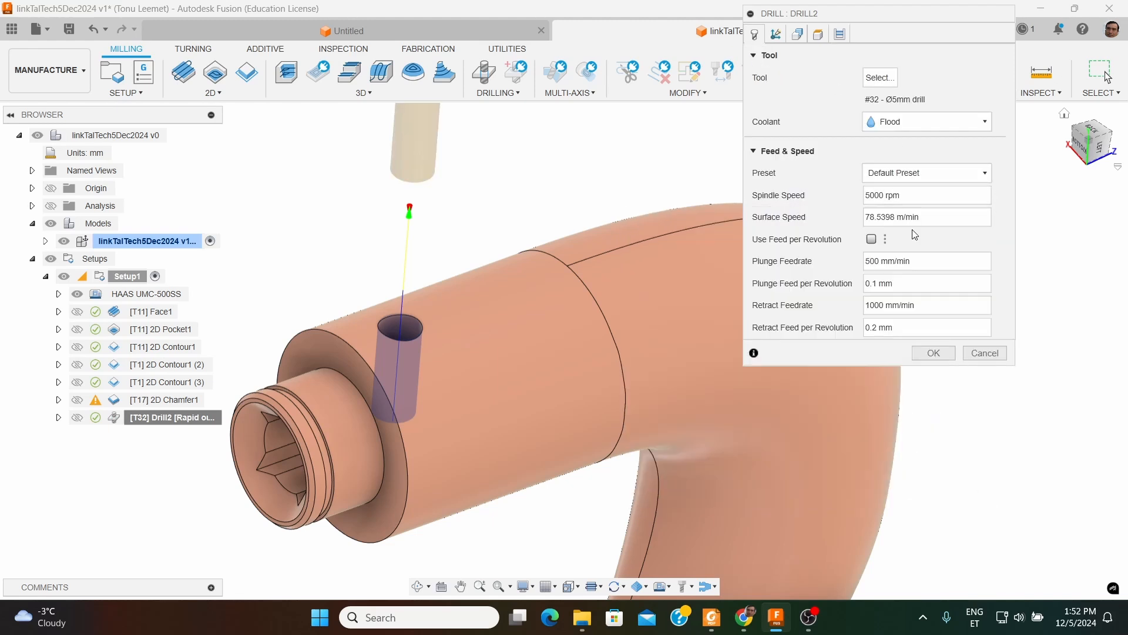
left_click(934, 353)
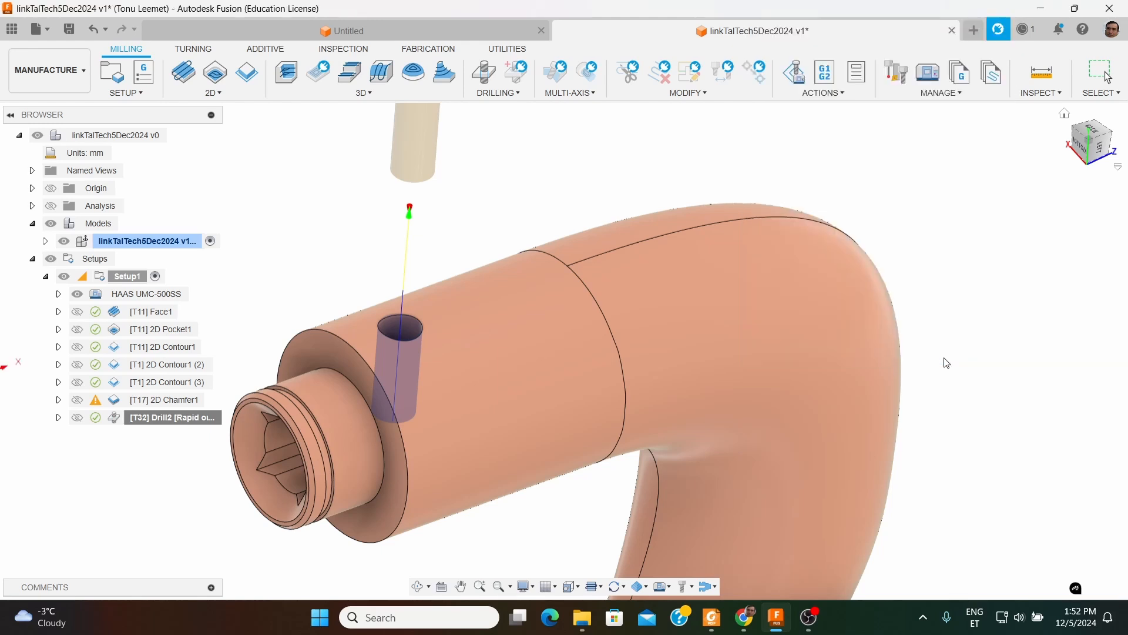
Examine the Drill2 toolpath around the cross hole and where it enters the socket at the link's stepped end
scroll(979, 327, "down", 3)
middle_click_drag(977, 323, 590, 249, "shift")
scroll(230, 312, "down", 2)
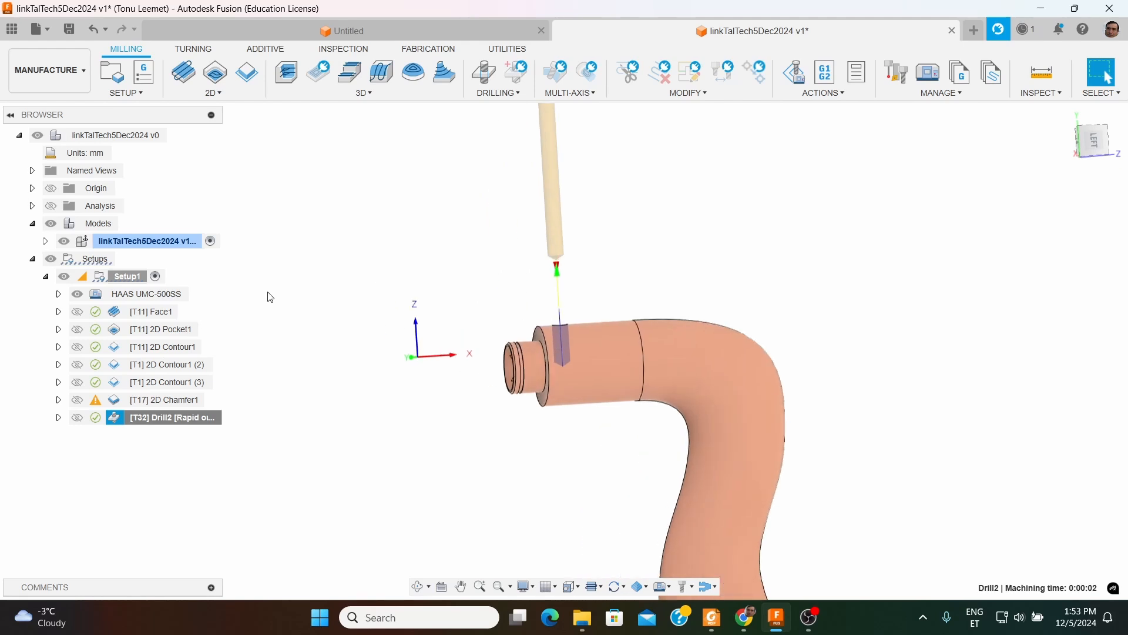
middle_click_drag(675, 285, 650, 302, "shift")
scroll(568, 335, "up", 8)
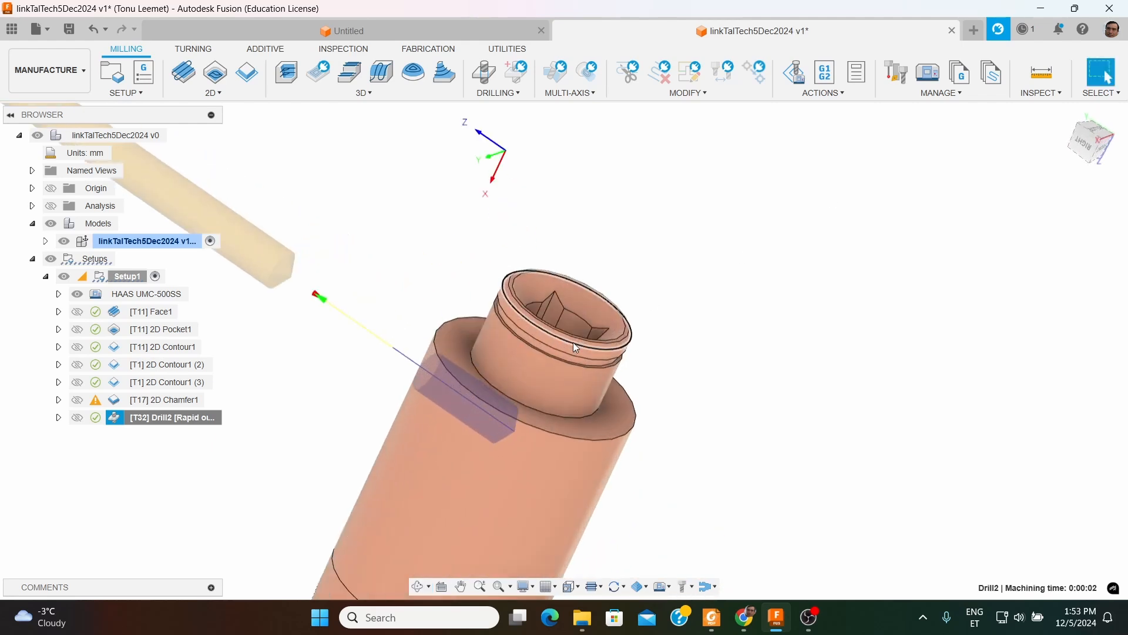
middle_click_drag(572, 311, 504, 272, "shift")
scroll(460, 266, "up", 2)
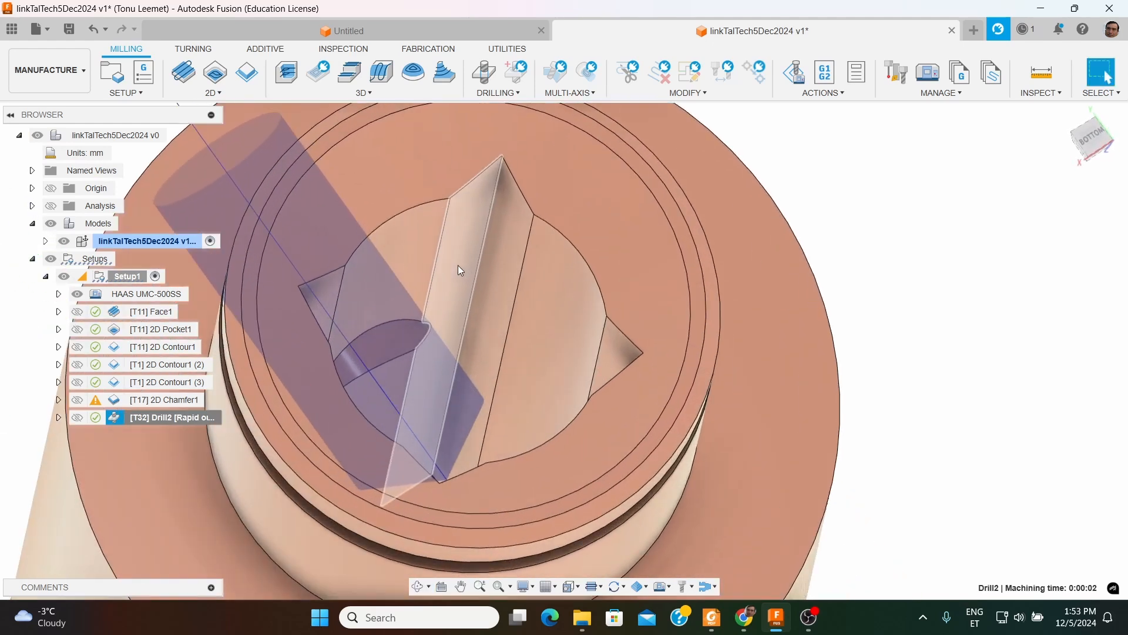
Deselect Drill2 and examine the cross-hole opening inside the socket at the link's stepped end
left_click(829, 207)
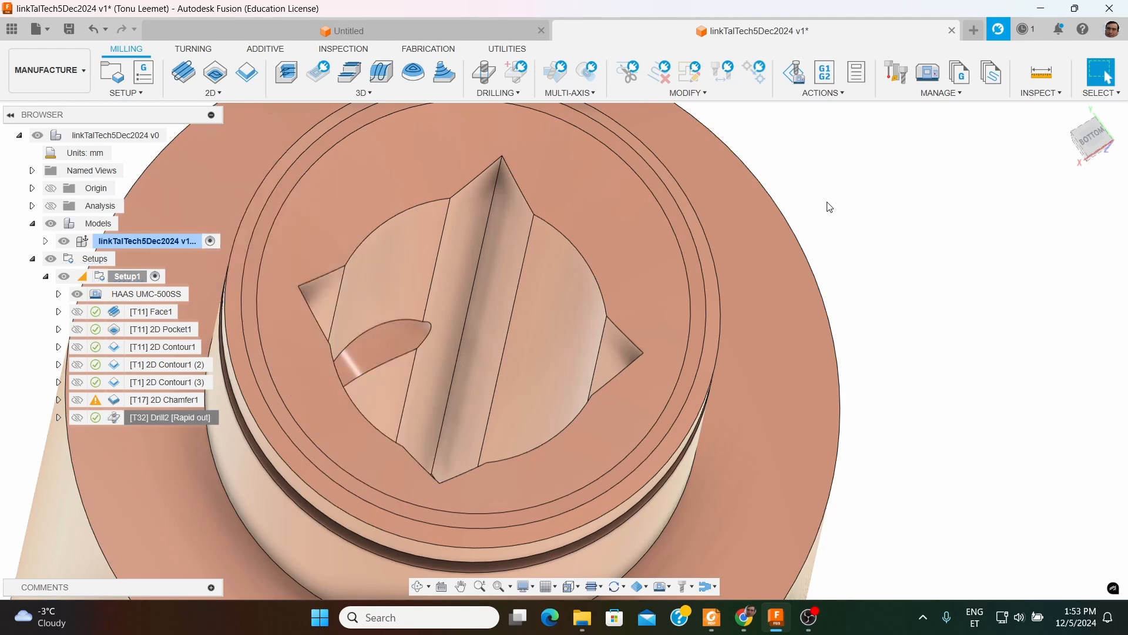
scroll(584, 284, "down", 4)
middle_click_drag(544, 308, 516, 402, "shift")
scroll(499, 221, "down", 2)
scroll(496, 217, "up", 5)
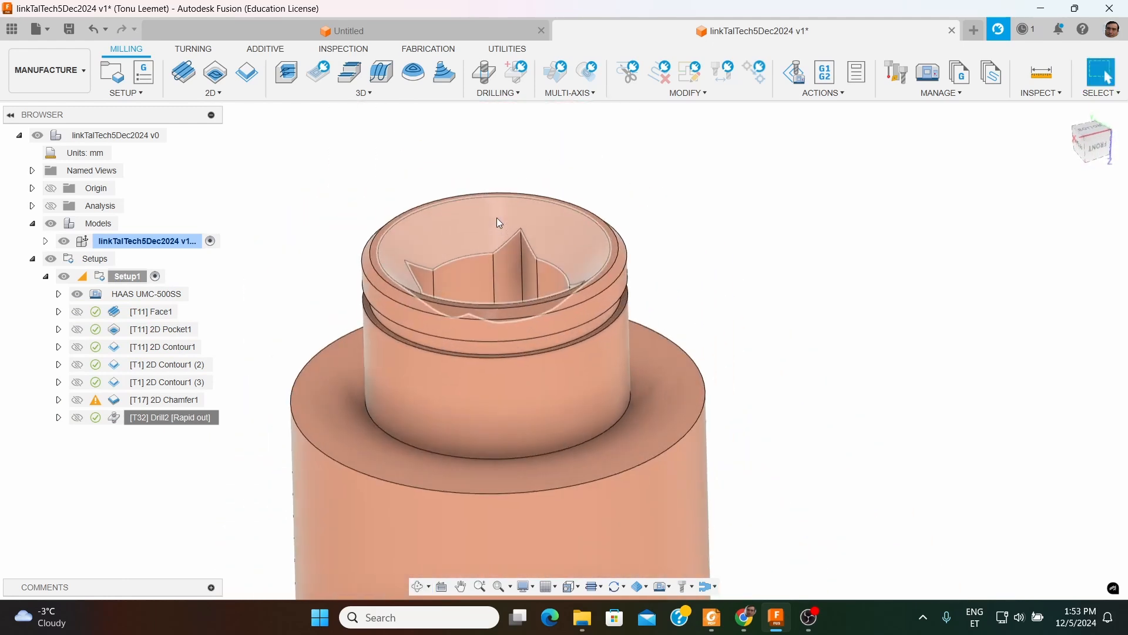
scroll(492, 291, "up", 1)
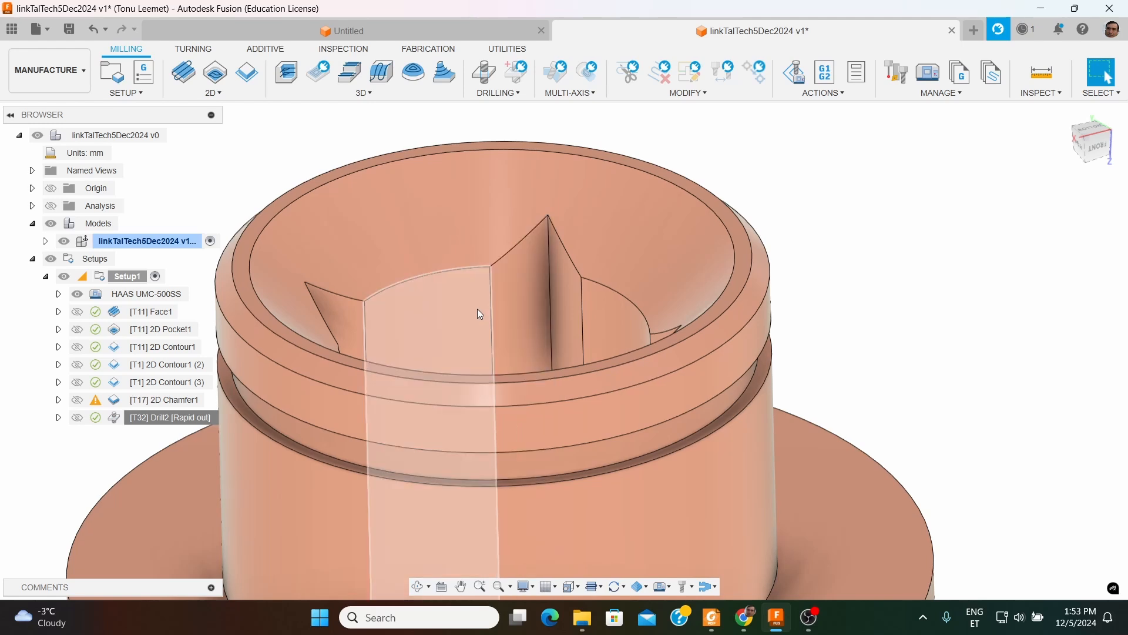
scroll(493, 282, "down", 3)
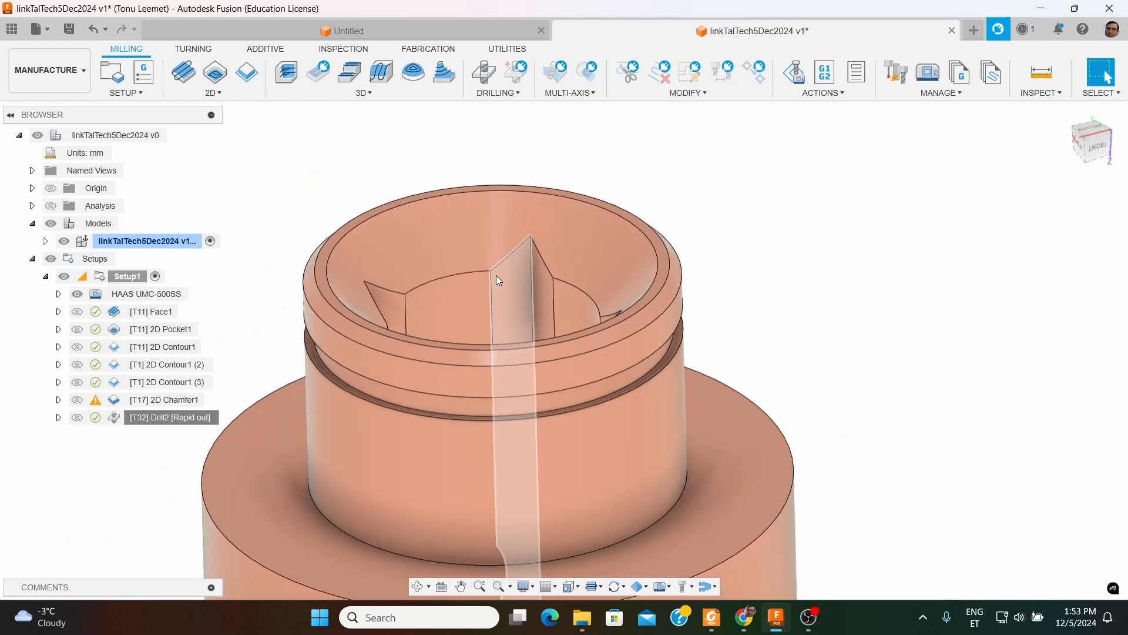
middle_click_drag(496, 275, 491, 337, "shift")
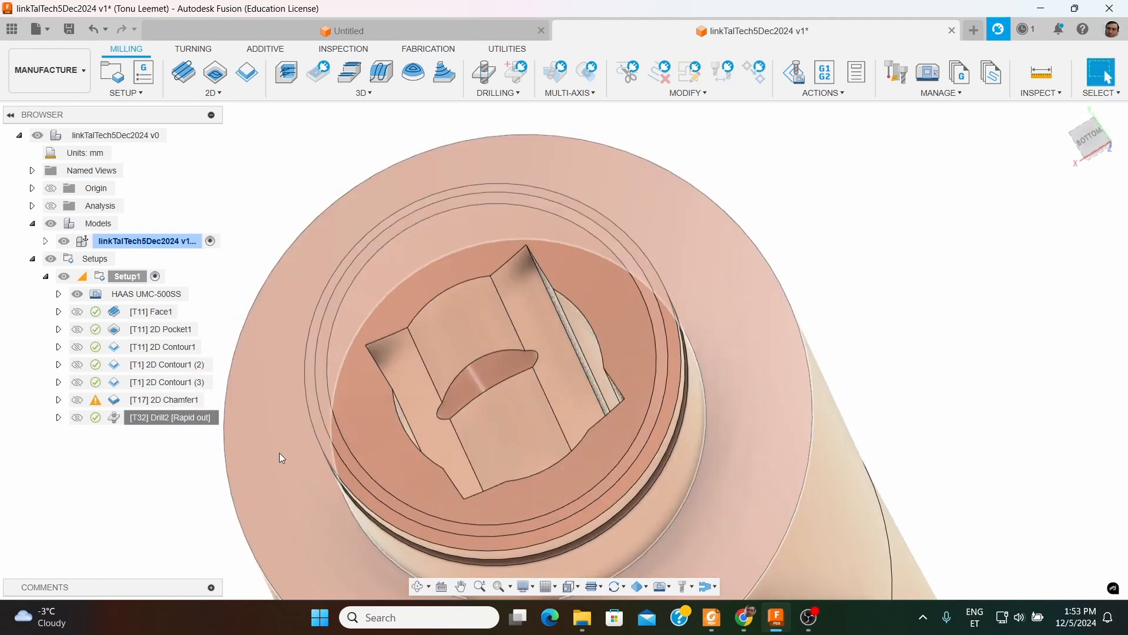
Review the cycle types available for Drill2, then close the operation without changing it
right_click(171, 417)
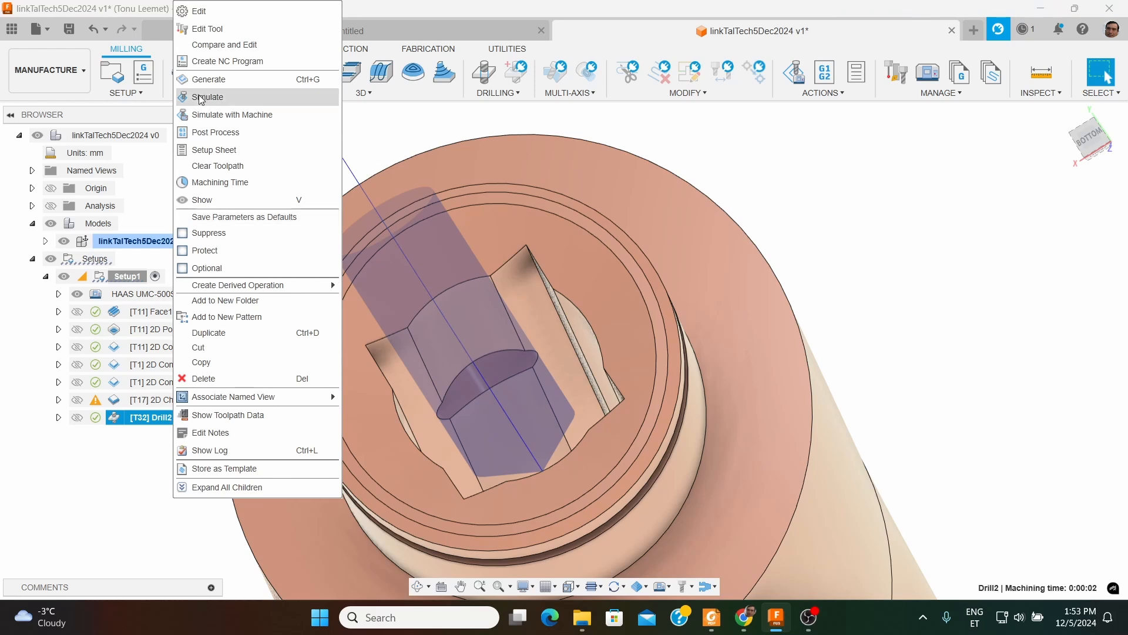
left_click(209, 16)
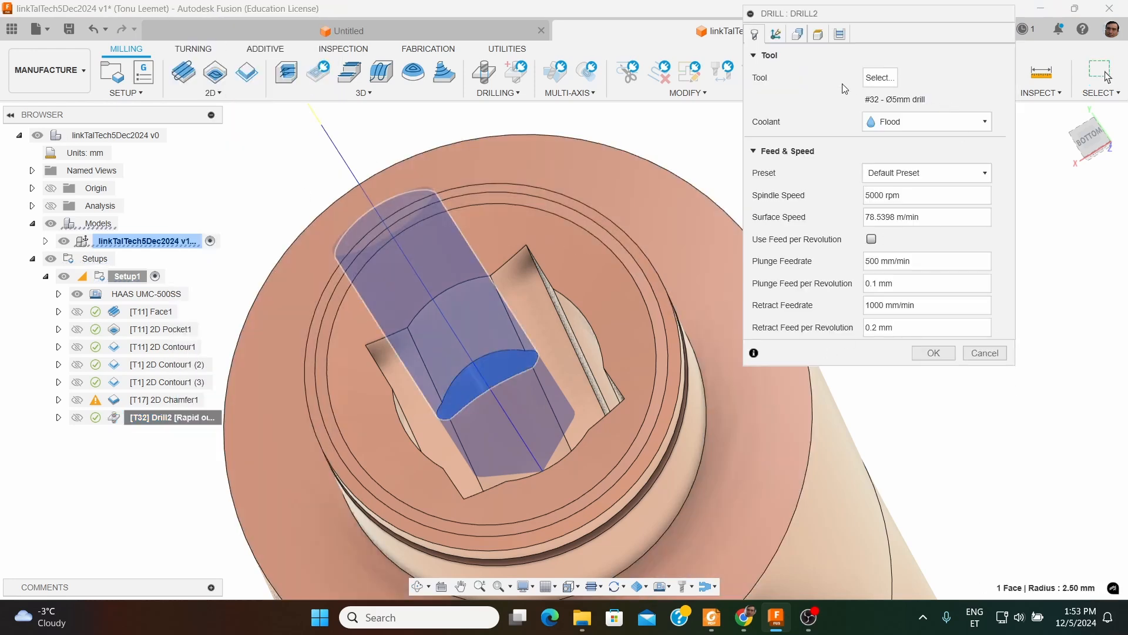
left_click(839, 34)
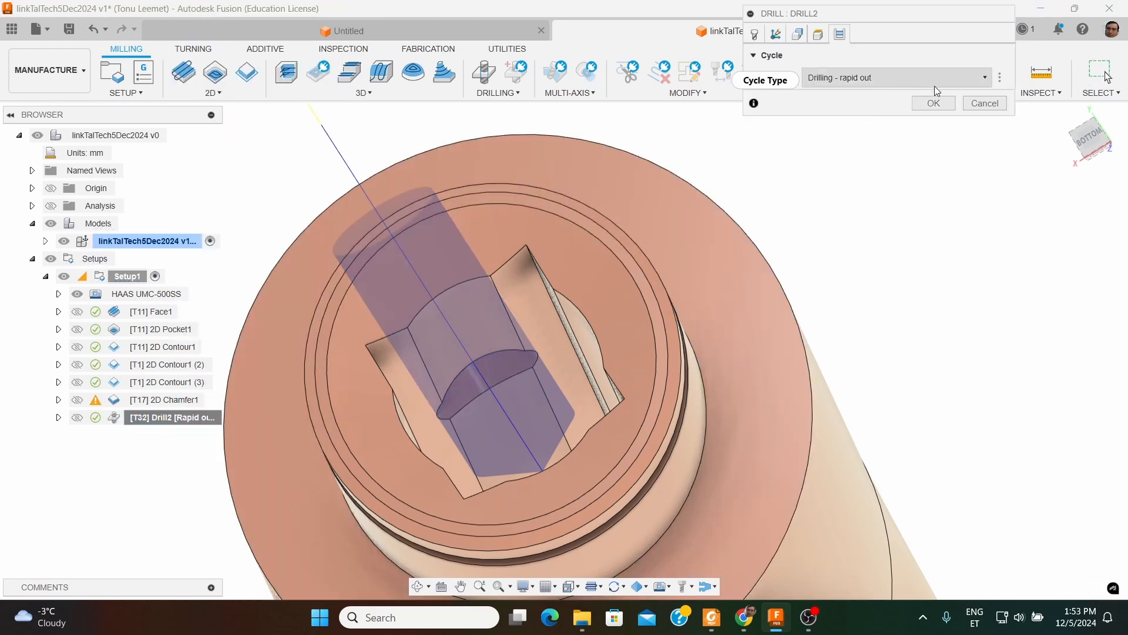
left_click(987, 78)
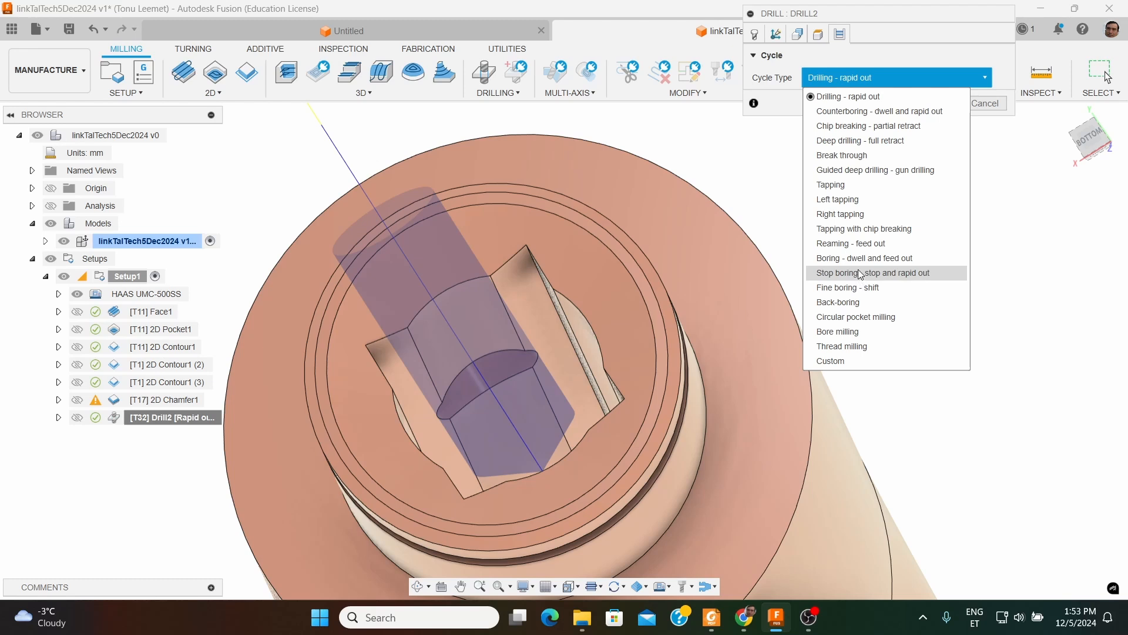
left_click(1018, 223)
scroll(735, 270, "down", 3)
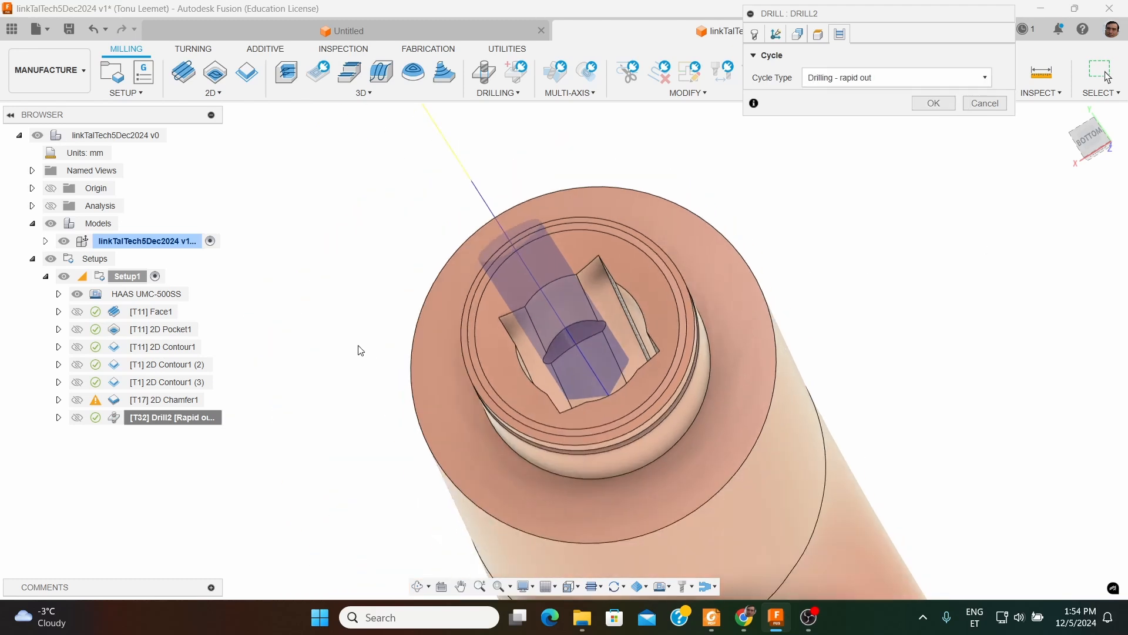
left_click(985, 103)
Examine the Drill2 toolpath and the tilted drill's approach to the link from the socket end and from the side
middle_click_drag(387, 302, 603, 295, "shift")
scroll(600, 288, "up", 2)
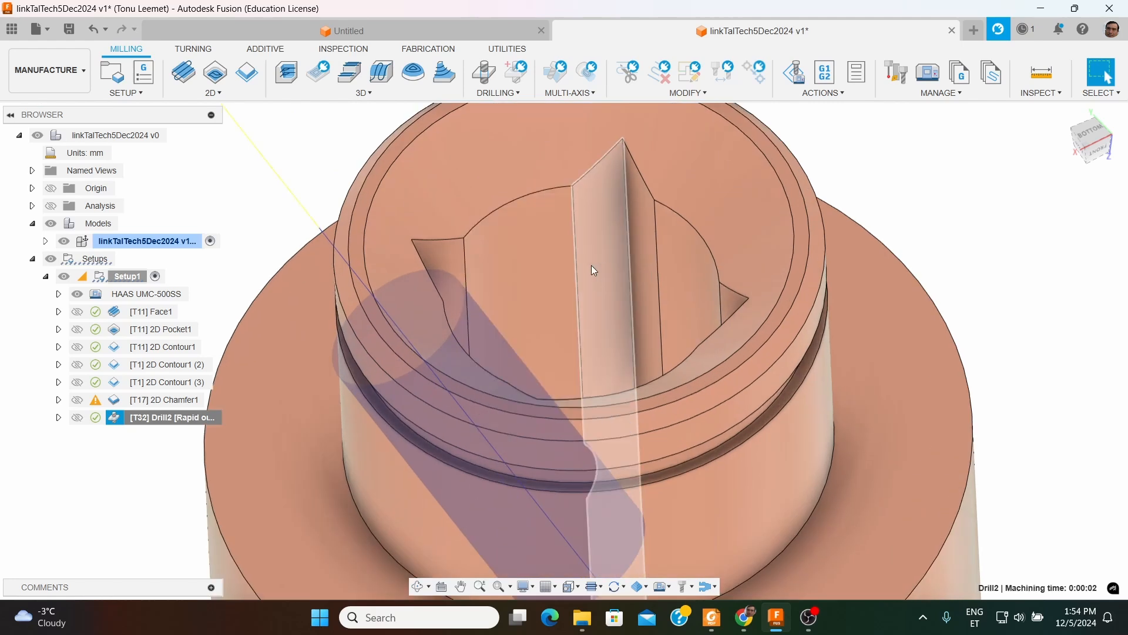
middle_click_drag(573, 280, 730, 217, "shift")
scroll(855, 248, "down", 2)
scroll(779, 332, "down", 2)
middle_click_drag(780, 334, 806, 260, "shift")
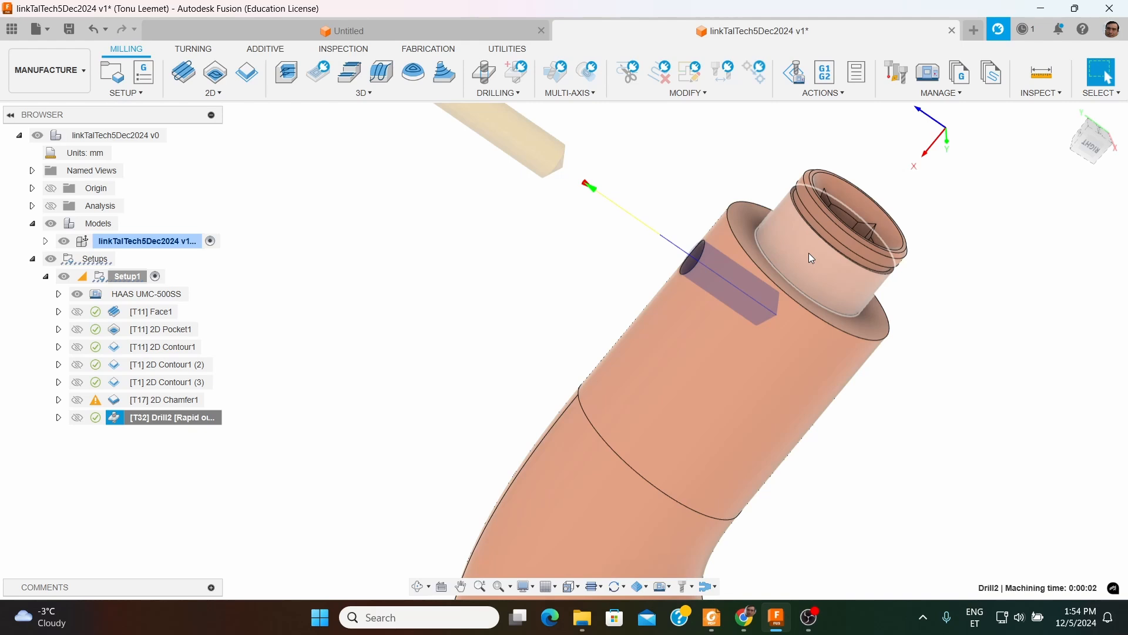
scroll(725, 287, "up", 3)
scroll(562, 270, "down", 3)
middle_click_drag(480, 297, 521, 221, "shift")
scroll(522, 221, "down", 2)
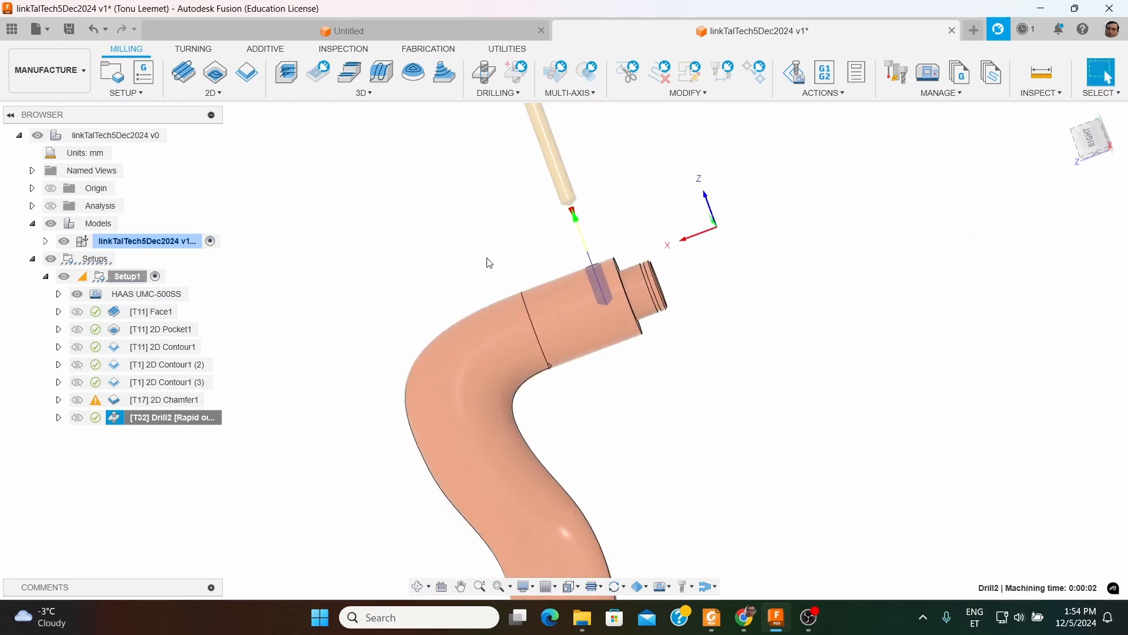
scroll(482, 301, "down", 2)
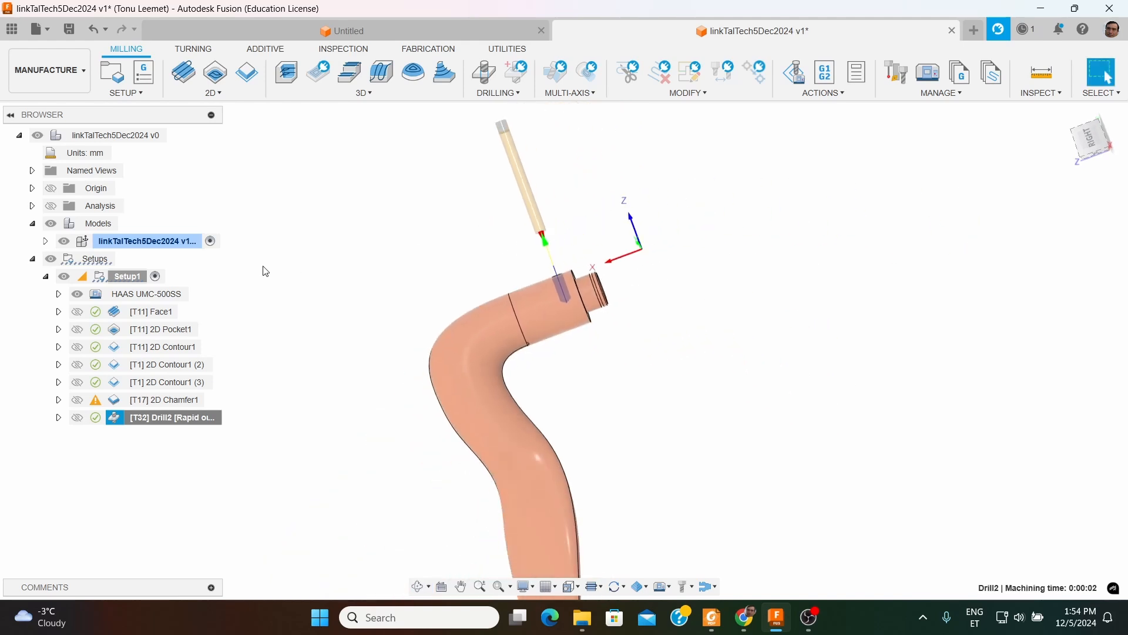
Simulate all Setup1 operations and play the stock removal through the cross-hole drilling while viewing the link from several sides
right_click(124, 277)
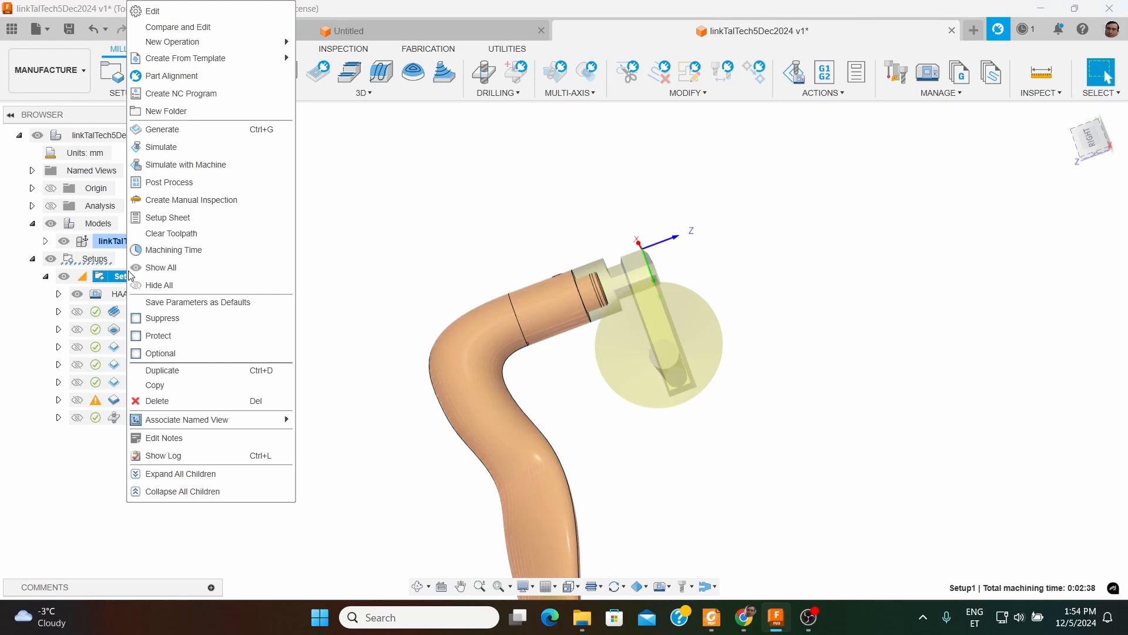
left_click(159, 147)
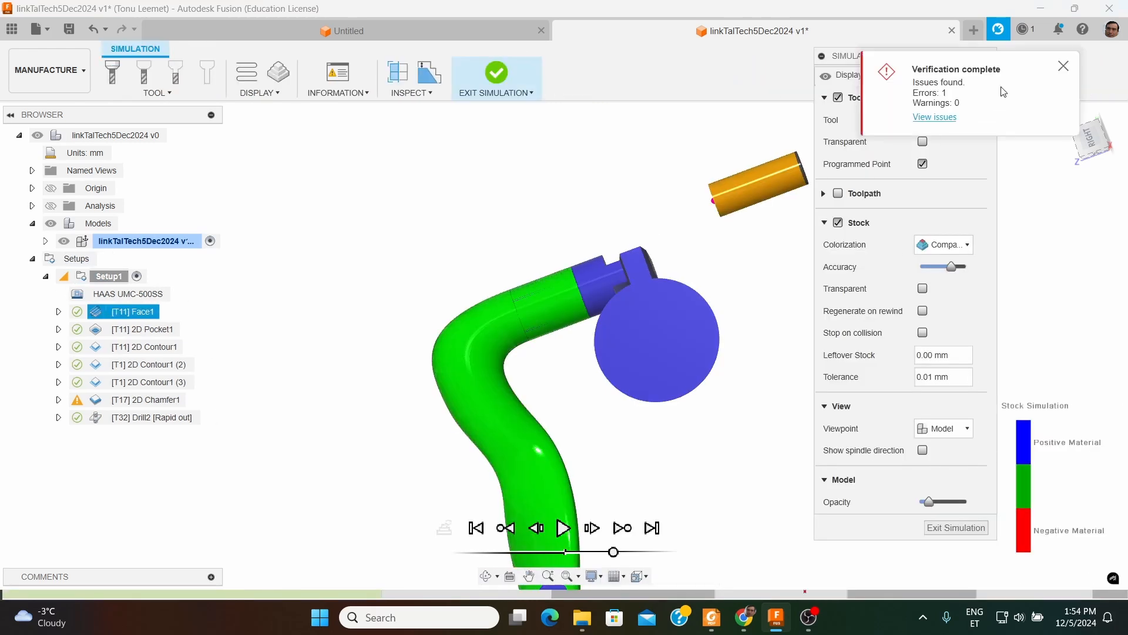
left_click(1061, 67)
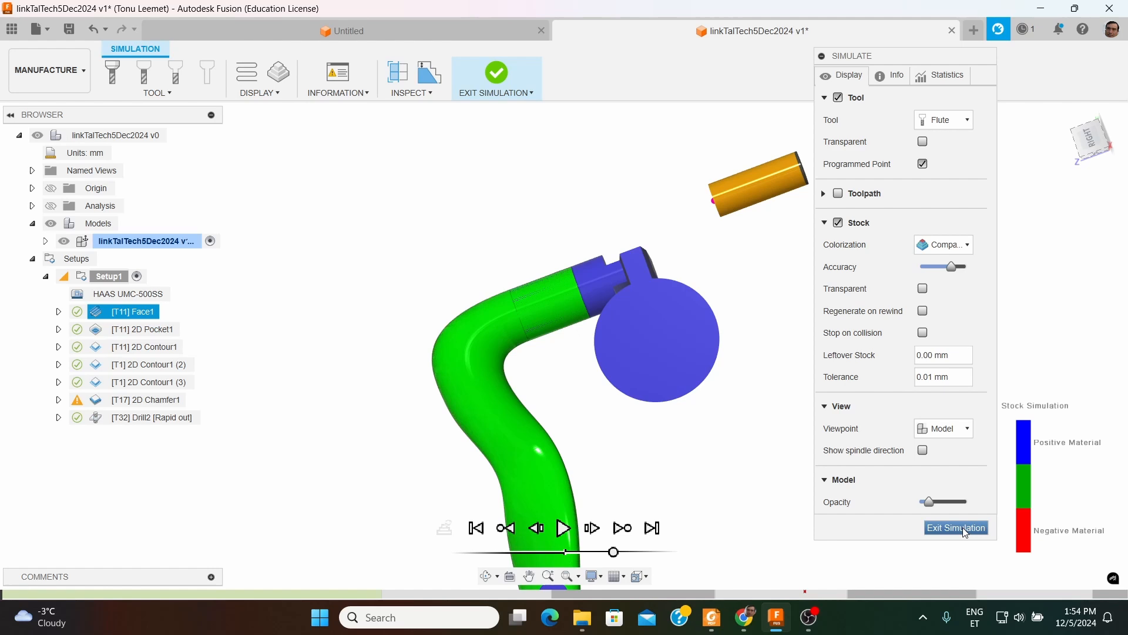
left_click(563, 528)
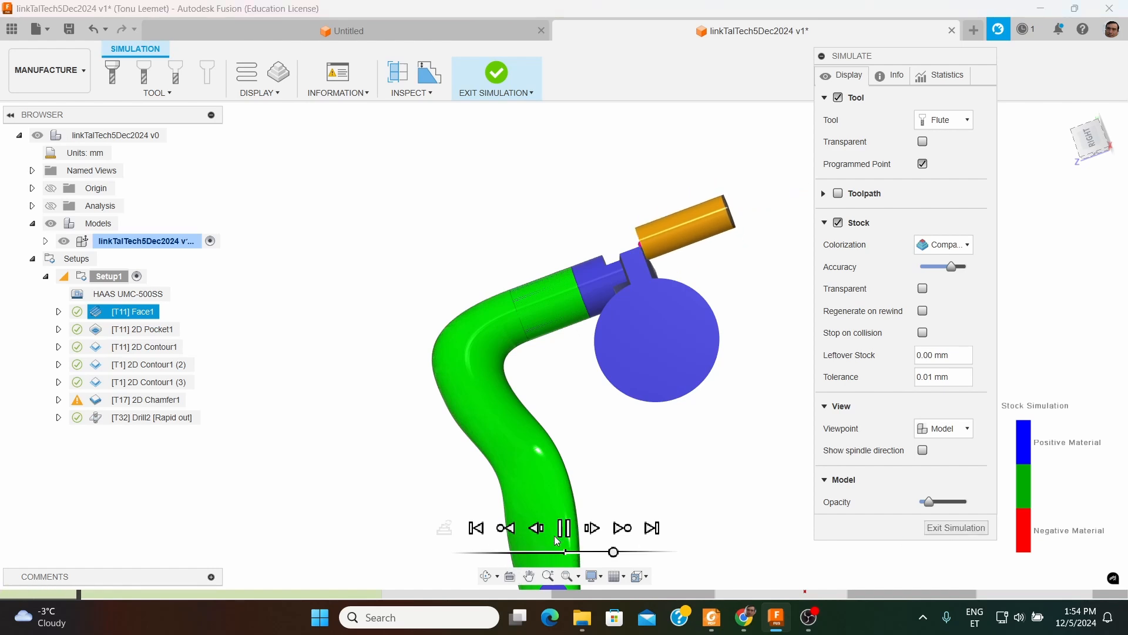
scroll(560, 330, "down", 3)
middle_click_drag(564, 333, 495, 280, "shift")
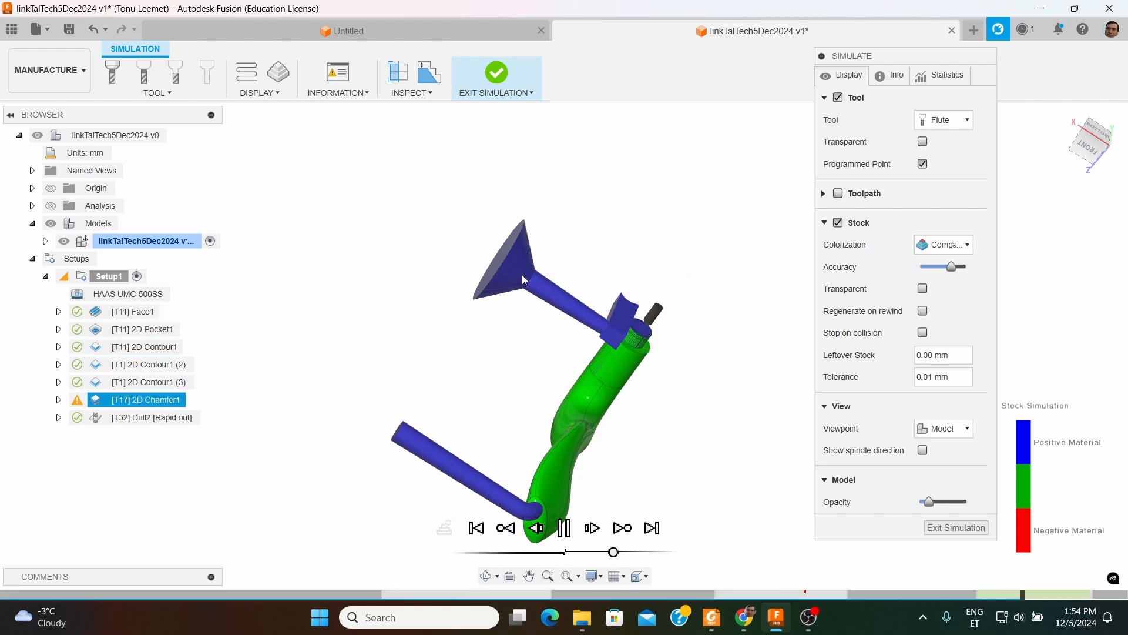
middle_click_drag(562, 243, 587, 293, "shift")
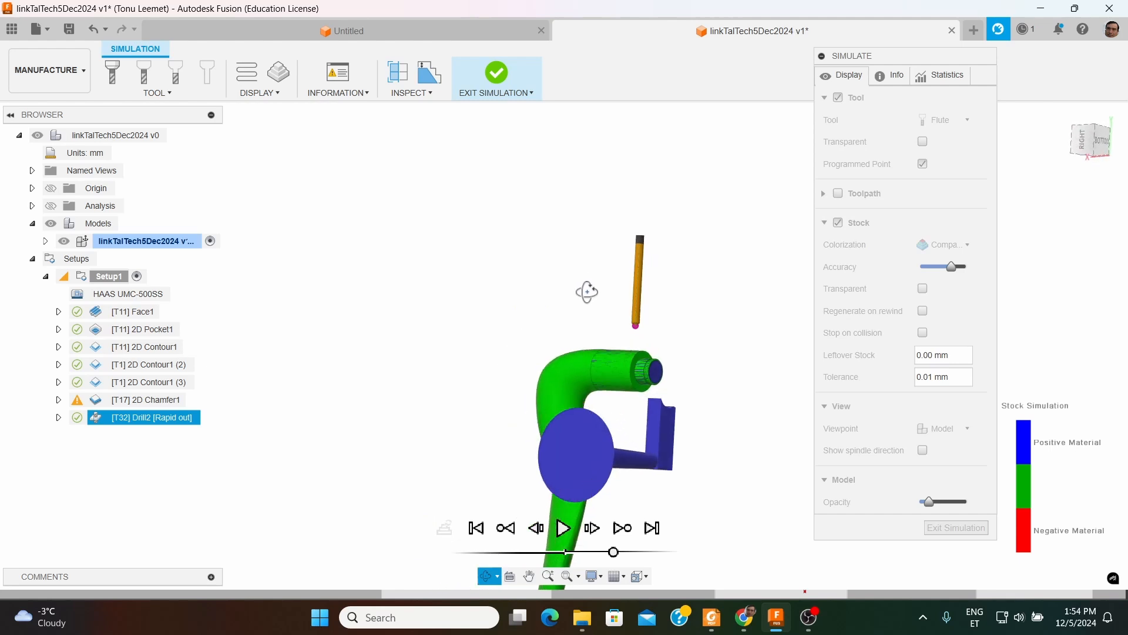
middle_click_drag(587, 292, 614, 345, "shift")
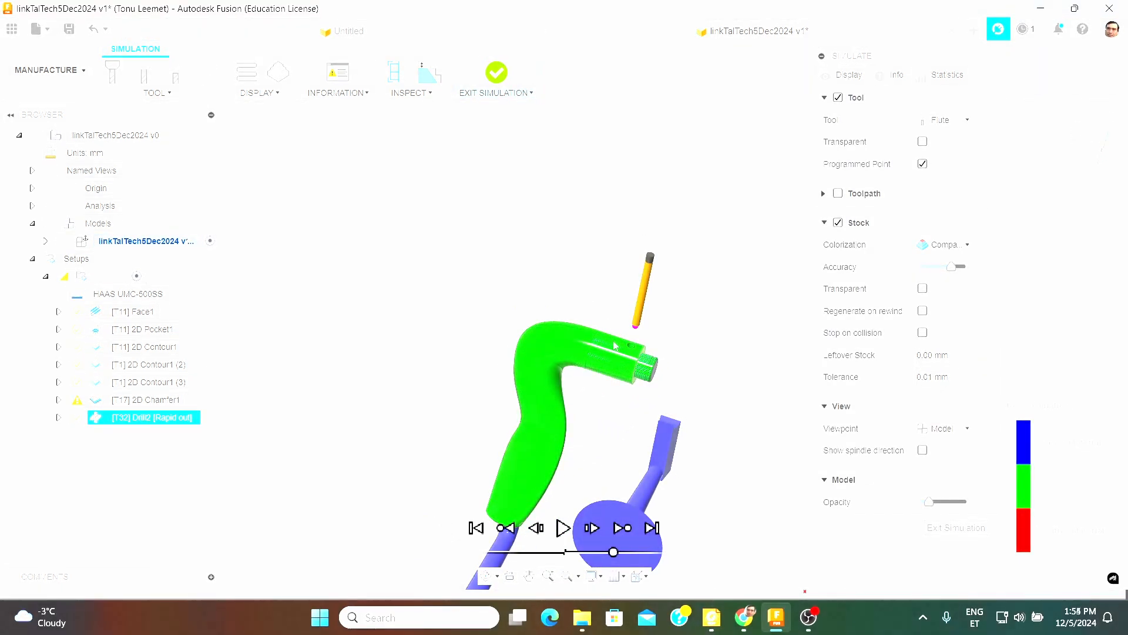
Rewind the simulation, regenerate the stock, replay all operations to inspect the drilled cross hole, and exit the simulation
left_click(476, 527)
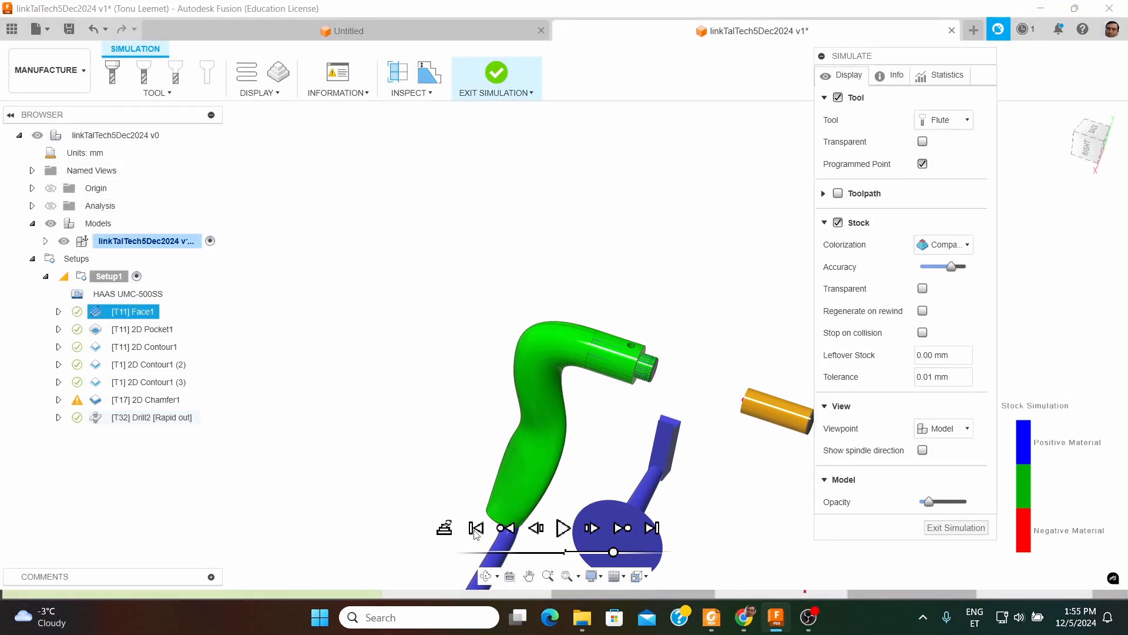
left_click(444, 528)
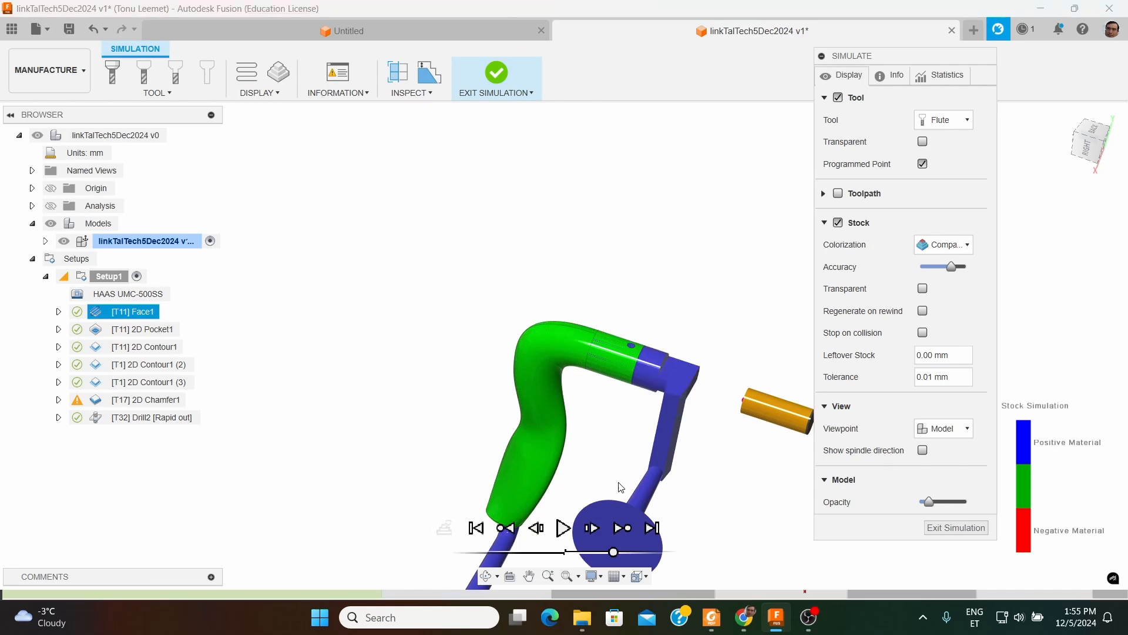
scroll(687, 461, "up", 2)
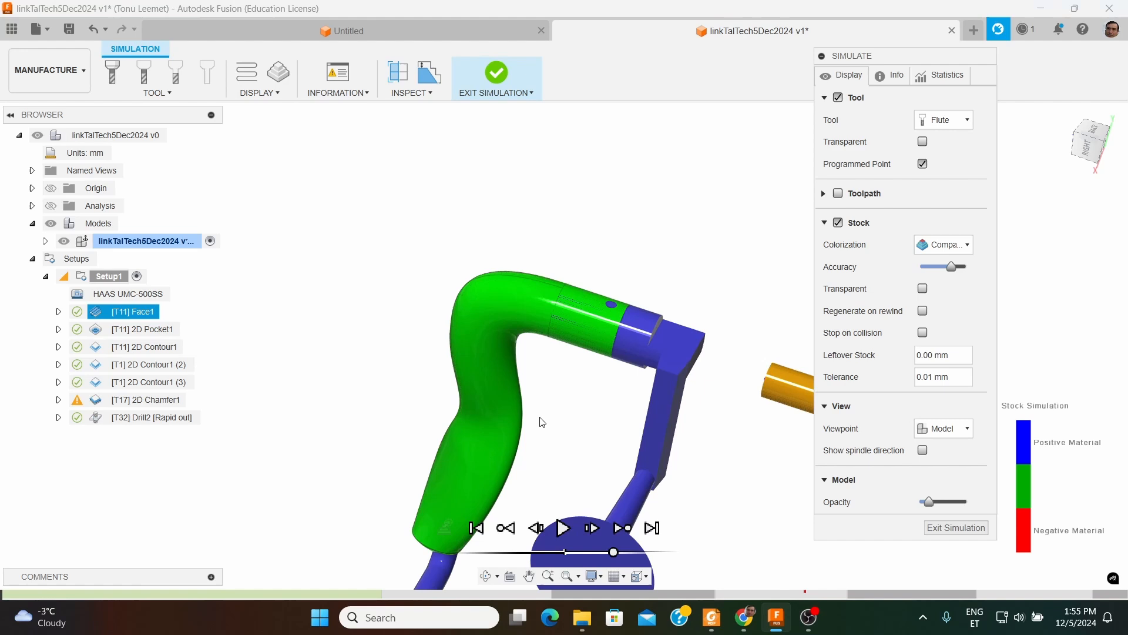
left_click(563, 528)
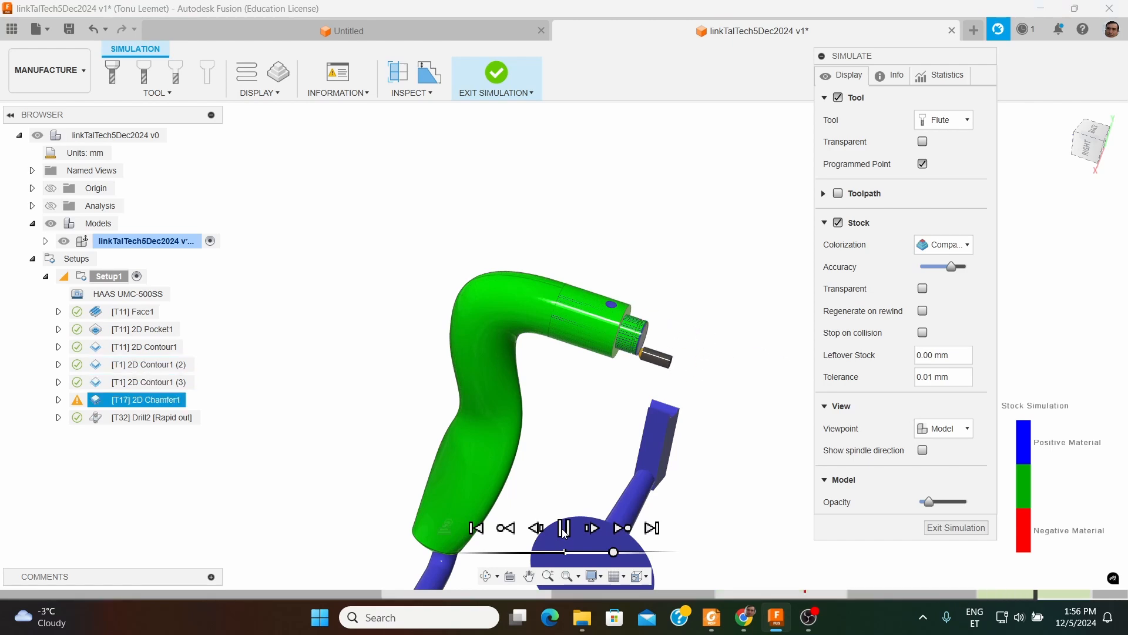
mouse_move(605, 356)
middle_mouse_down("shift")
mouse_move(618, 396)
mouse_move(607, 380)
mouse_move(628, 286)
mouse_move(638, 352)
mouse_move(601, 337)
middle_mouse_up("shift")
scroll(634, 295, "up", 6)
scroll(517, 376, "down", 5)
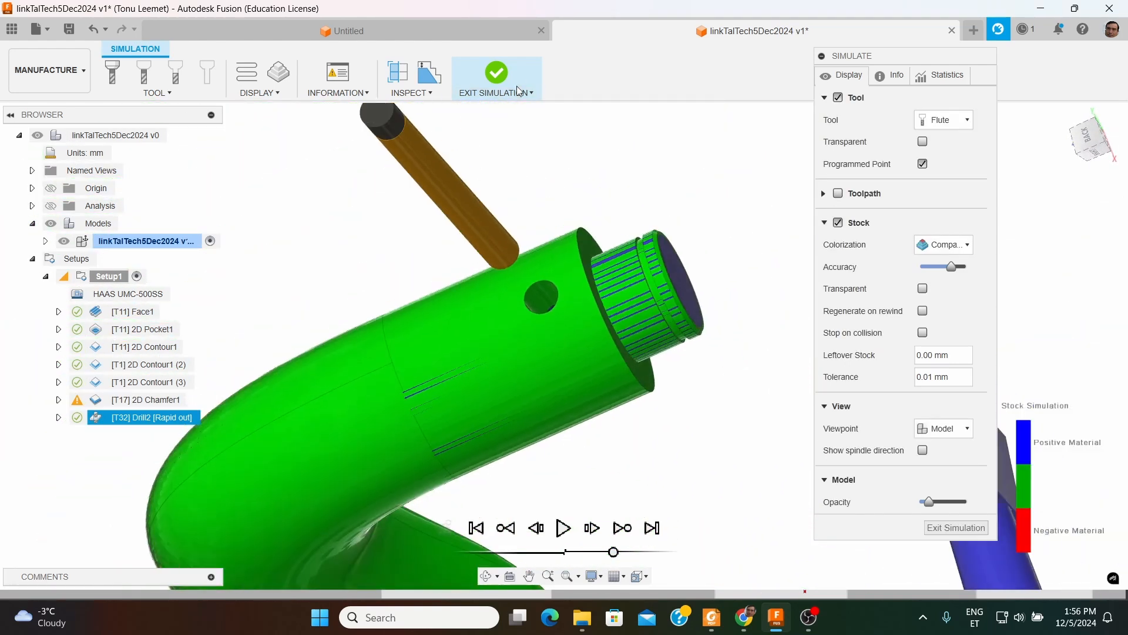
left_click(518, 91)
left_click(501, 109)
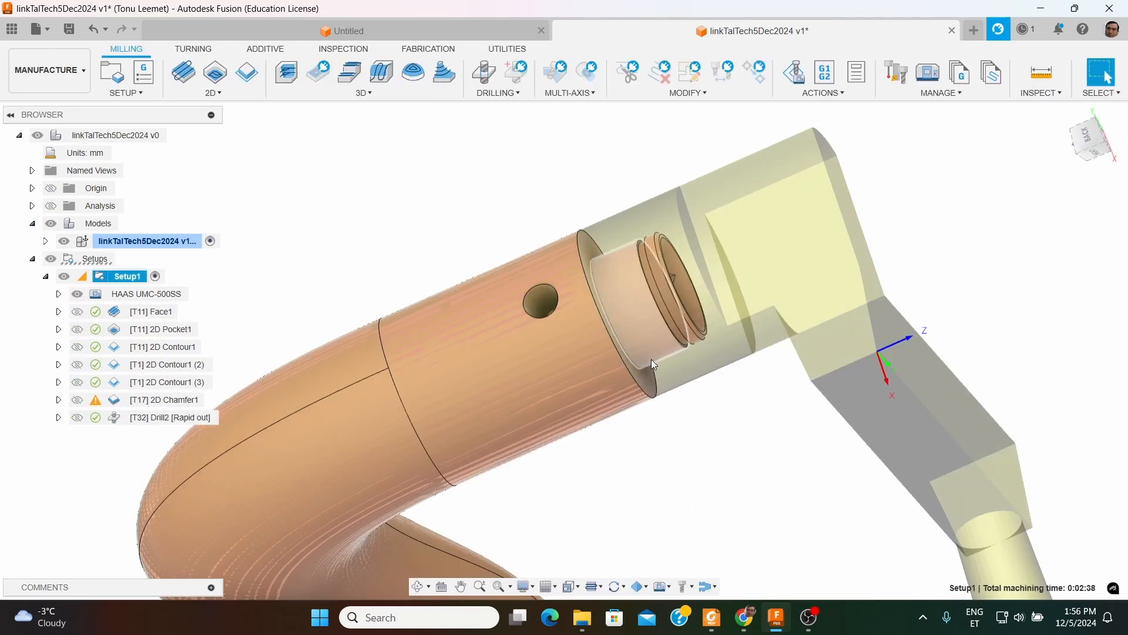
Run the machine simulation for Setup1 and bring the whole HAAS UMC-500SS into view
middle_click_drag(650, 382, 611, 370, "shift")
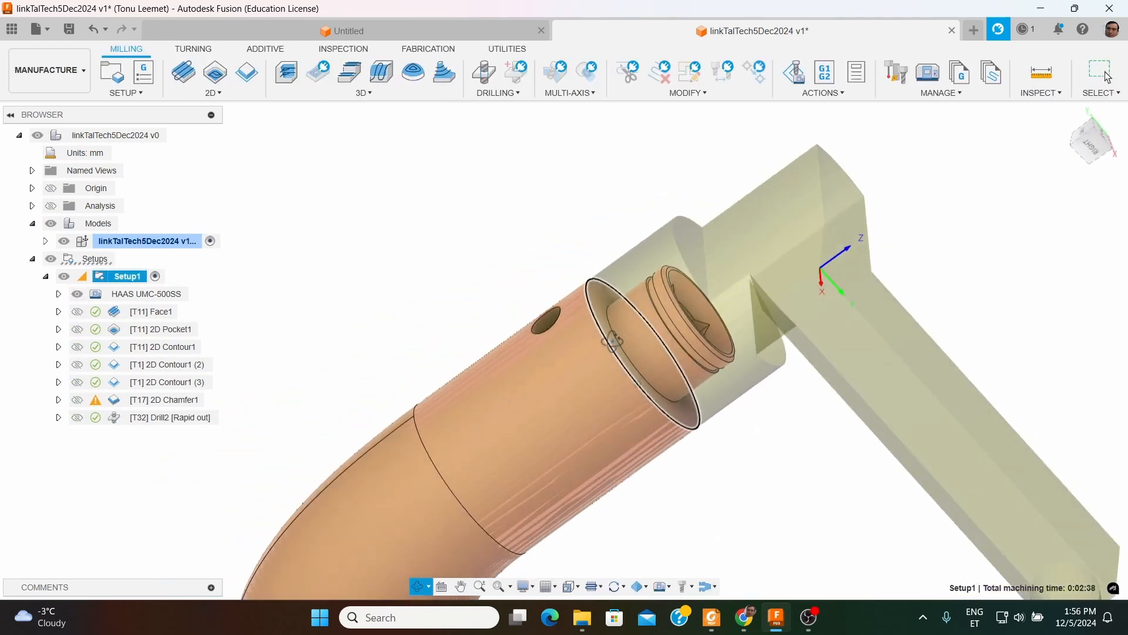
right_click(117, 277)
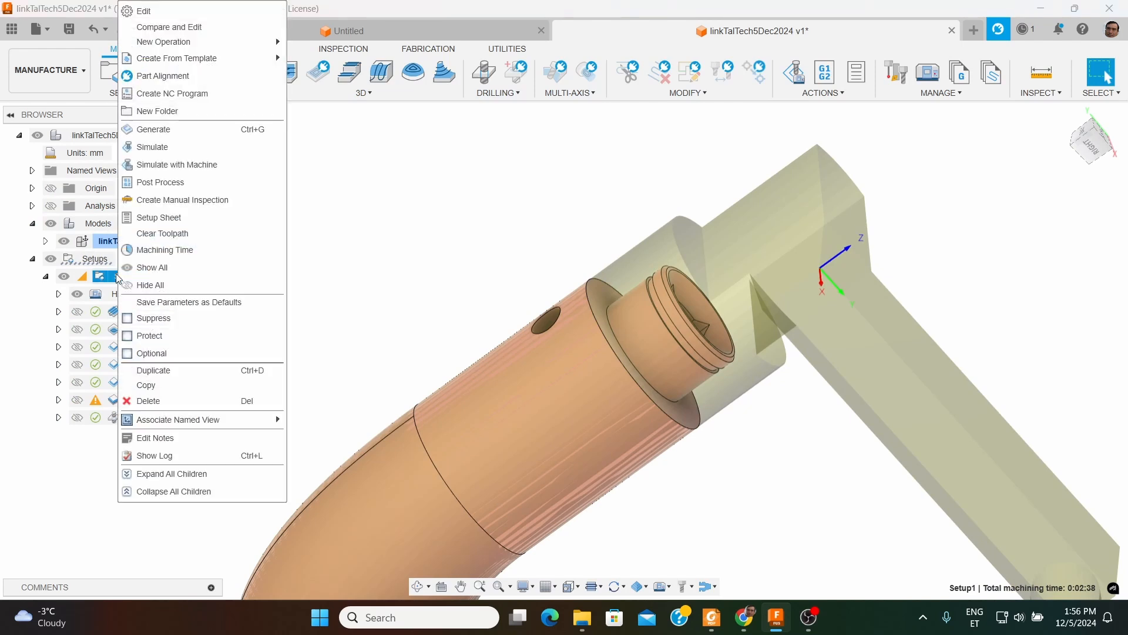
left_click(176, 164)
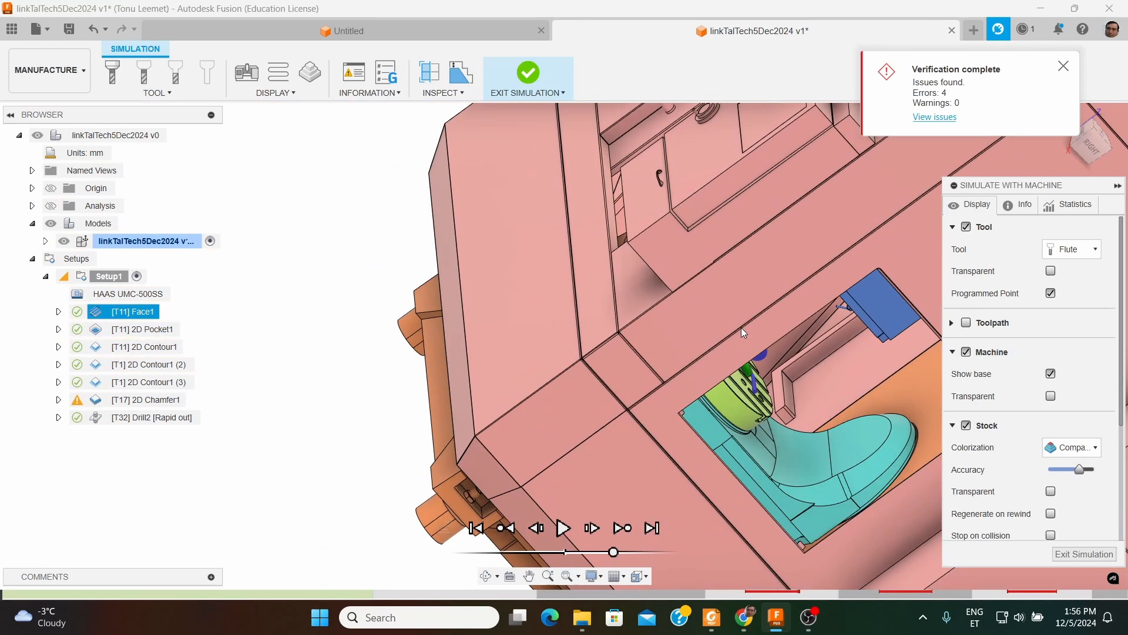
scroll(742, 329, "down", 4)
scroll(553, 304, "down", 3)
scroll(416, 298, "down", 2)
middle_click_drag(734, 325, 671, 270, "shift")
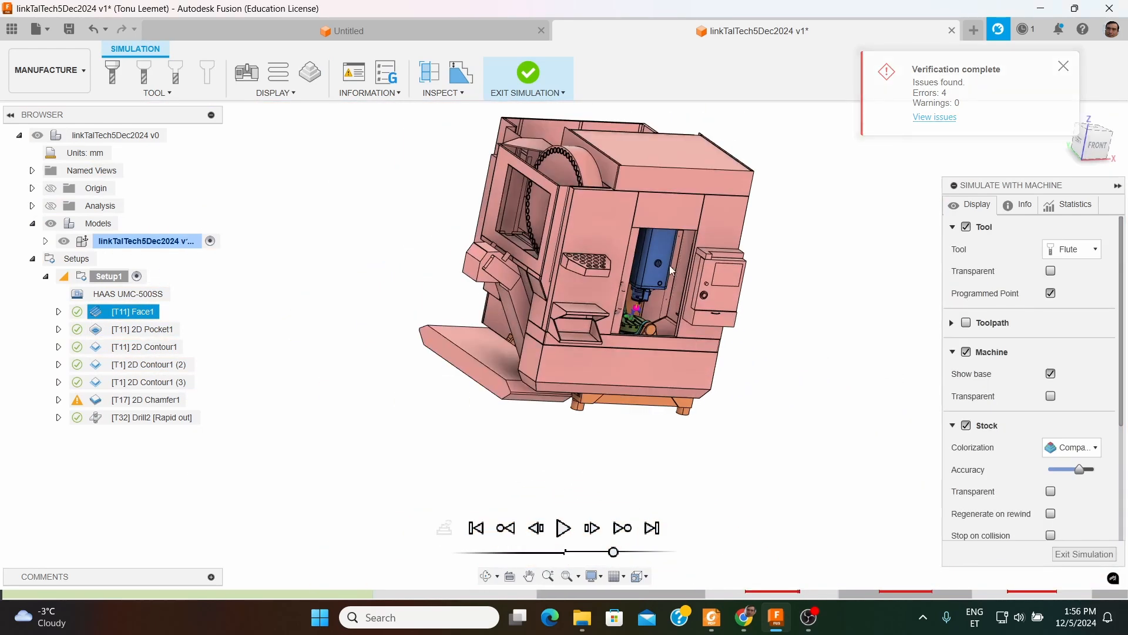
Inspect how the link and its stock sit on the machine's rotary table beneath the spindle and tool
scroll(672, 276, "up", 10)
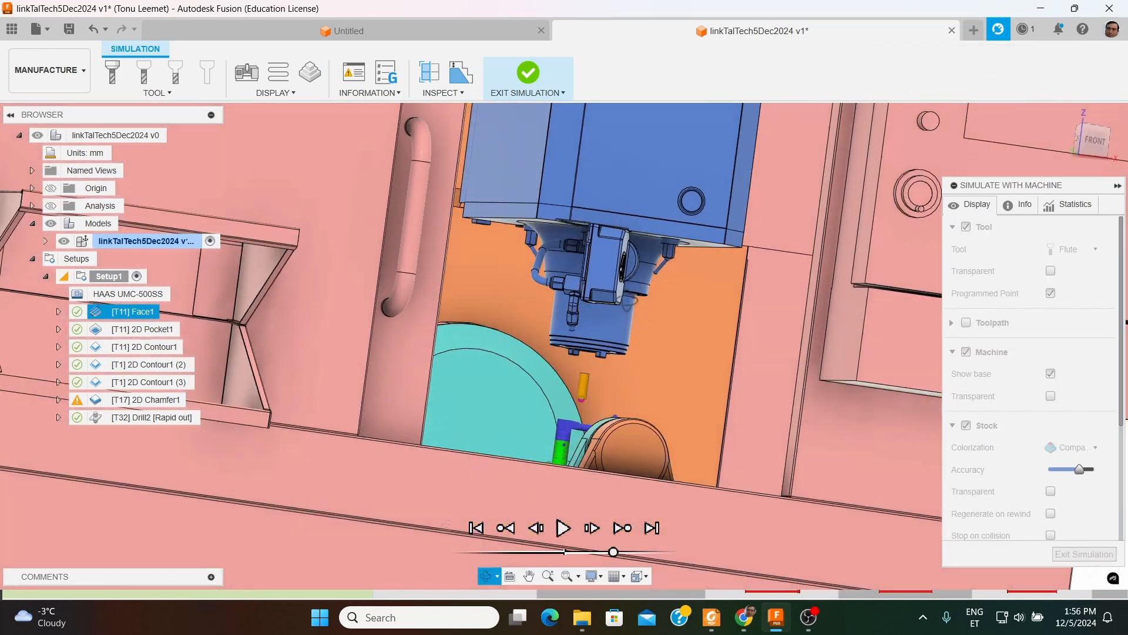
middle_click_drag(628, 303, 612, 402, "shift")
scroll(612, 402, "up", 2)
scroll(580, 405, "up", 1)
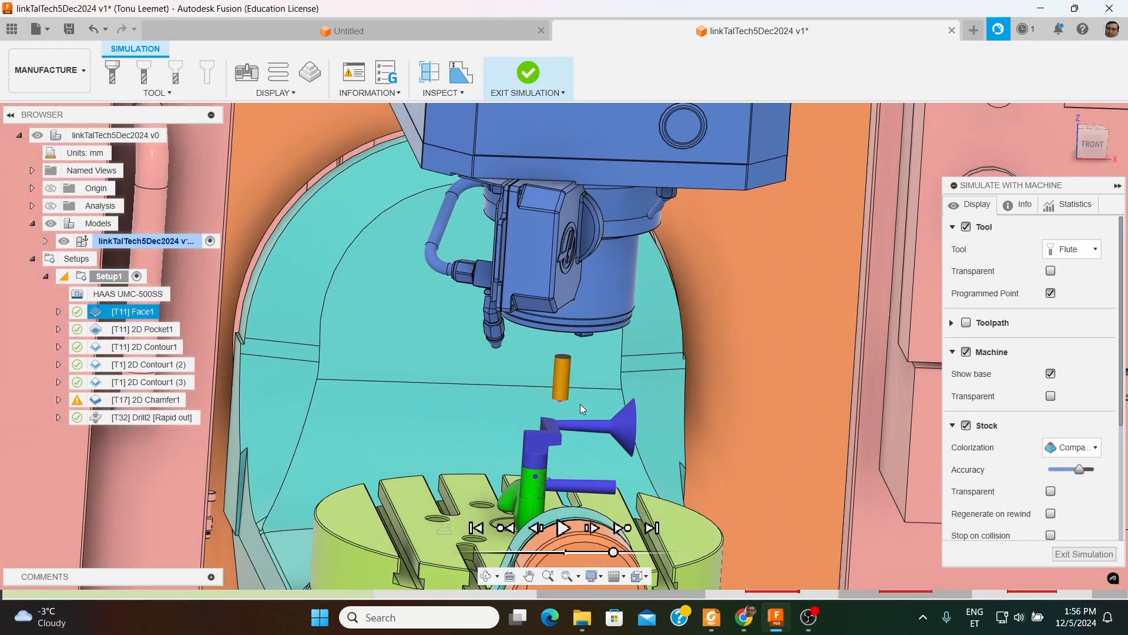
scroll(578, 368, "down", 4)
middle_click_drag(573, 358, 525, 528, "shift")
scroll(593, 435, "up", 4)
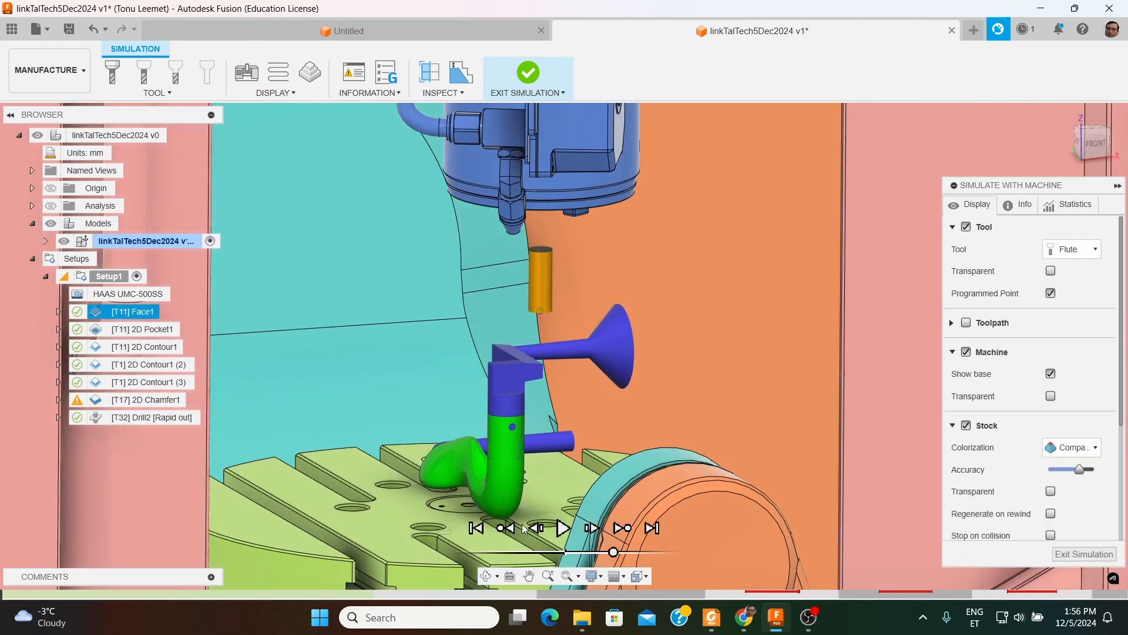
scroll(427, 508, "up", 5)
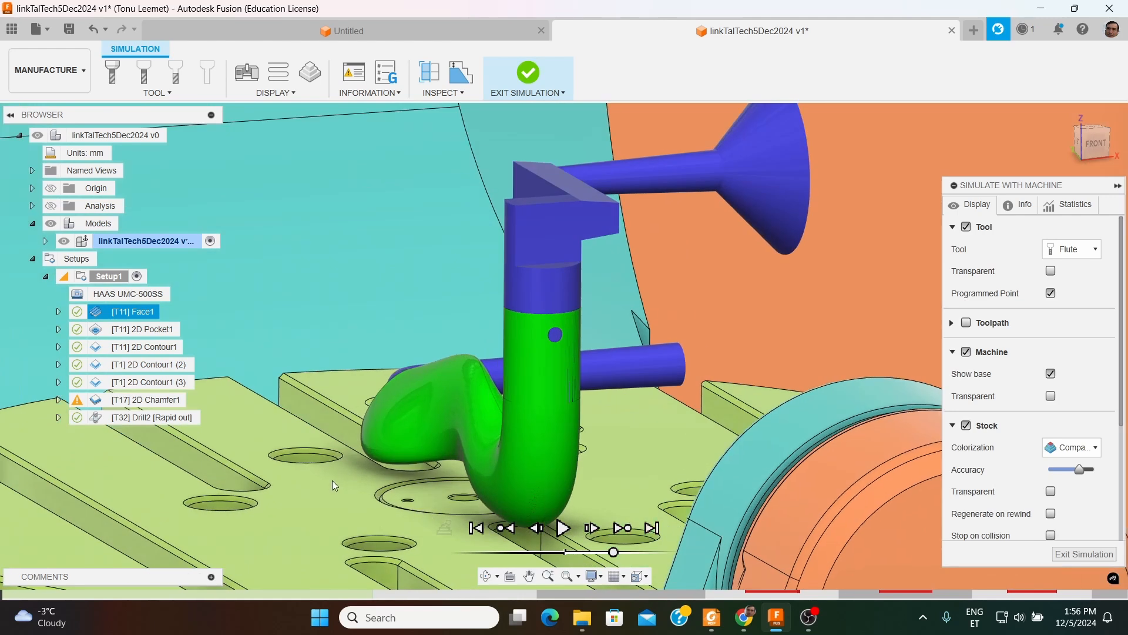
Examine the clearance between the tool, the spindle head and the stock's upper block and cone at the start of the machine simulation
scroll(399, 327, "down", 4)
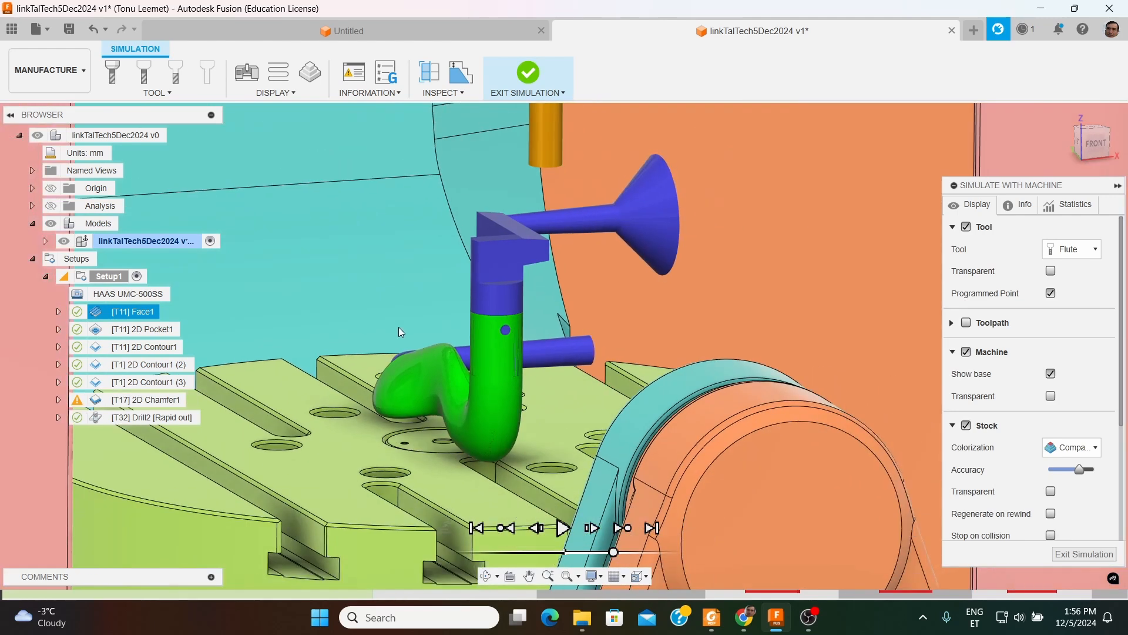
scroll(414, 362, "up", 4)
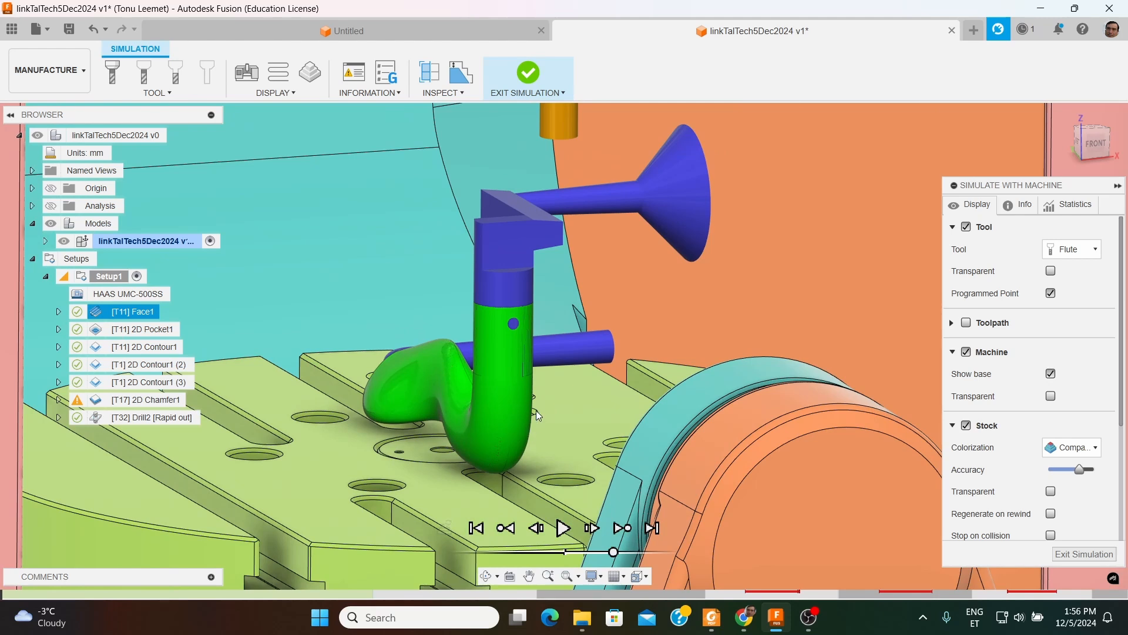
scroll(542, 397, "up", 2)
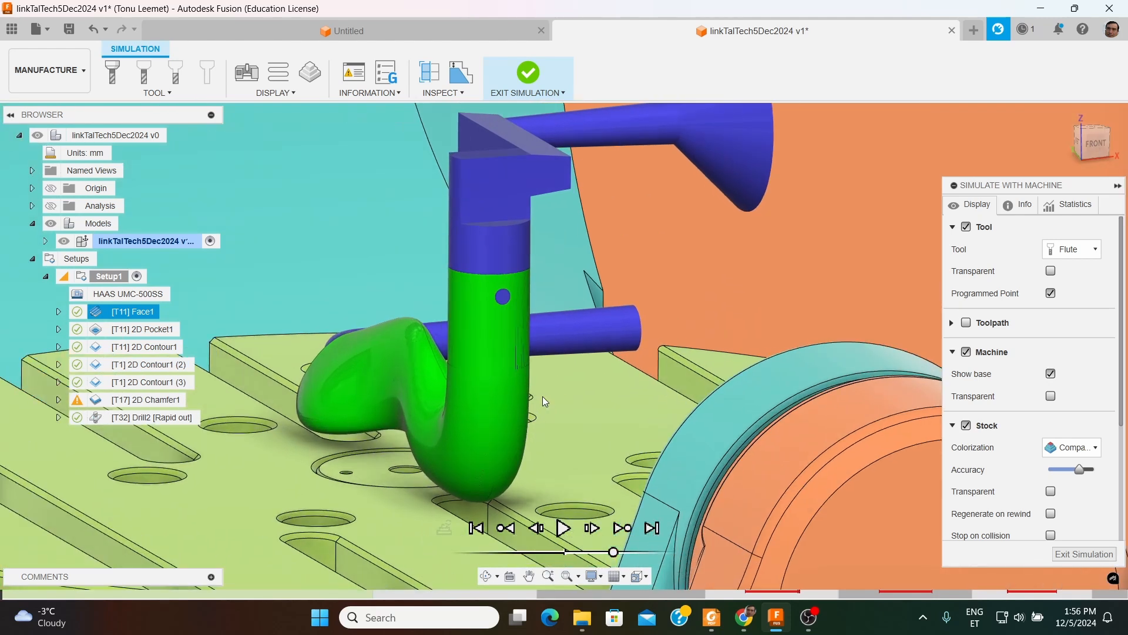
scroll(437, 383, "down", 5)
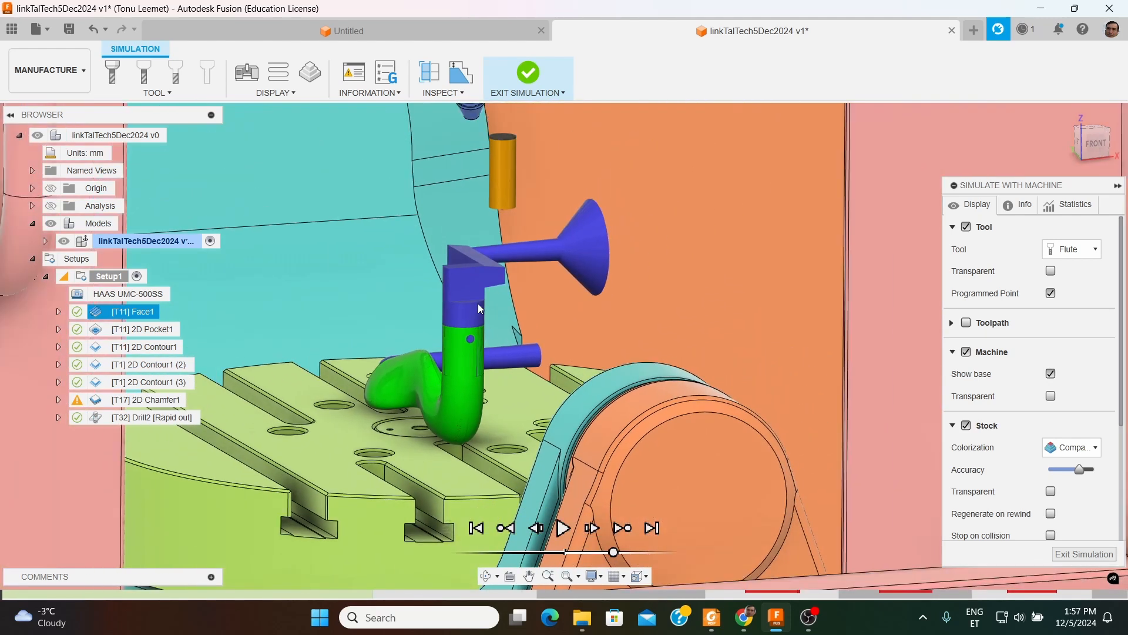
scroll(476, 319, "down", 2)
scroll(471, 247, "down", 1)
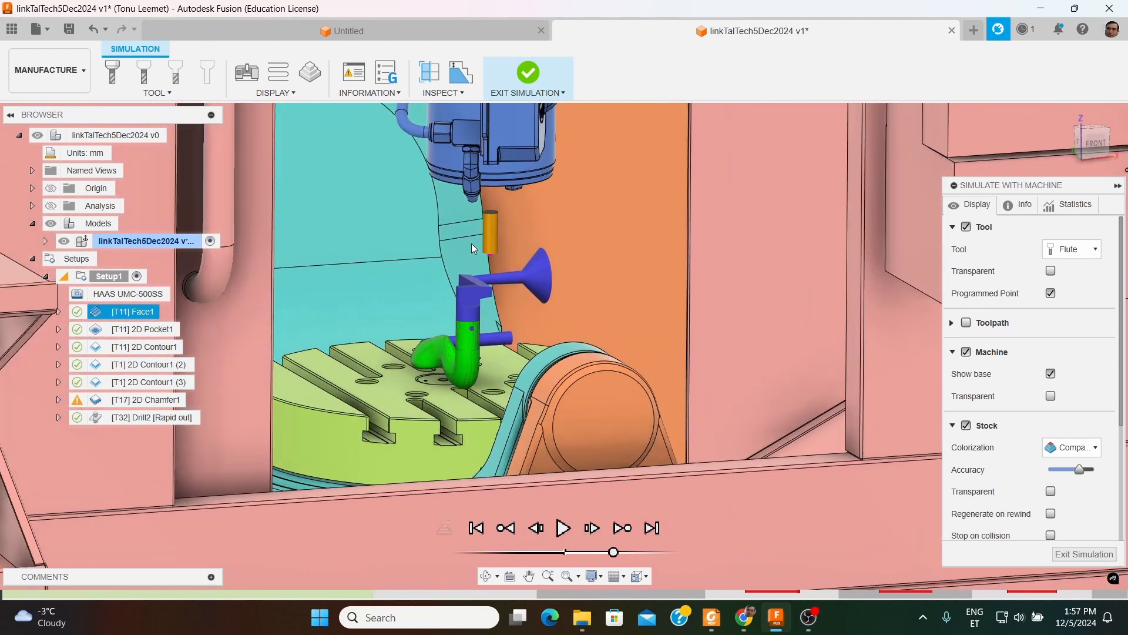
scroll(474, 249, "down", 1)
scroll(476, 261, "up", 2)
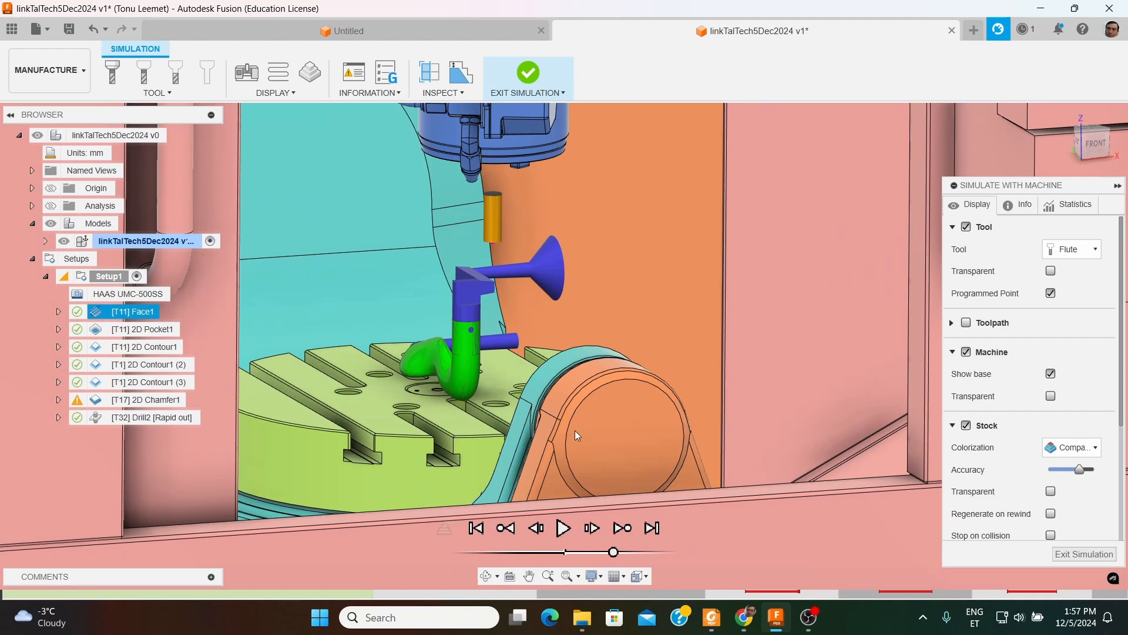
Jump the machine simulation to the 2D Contour1 (2) operation and examine the spindle head against the stock's upper block and cone
left_click(763, 597)
scroll(498, 341, "up", 2)
middle_click_drag(498, 341, 418, 297, "shift")
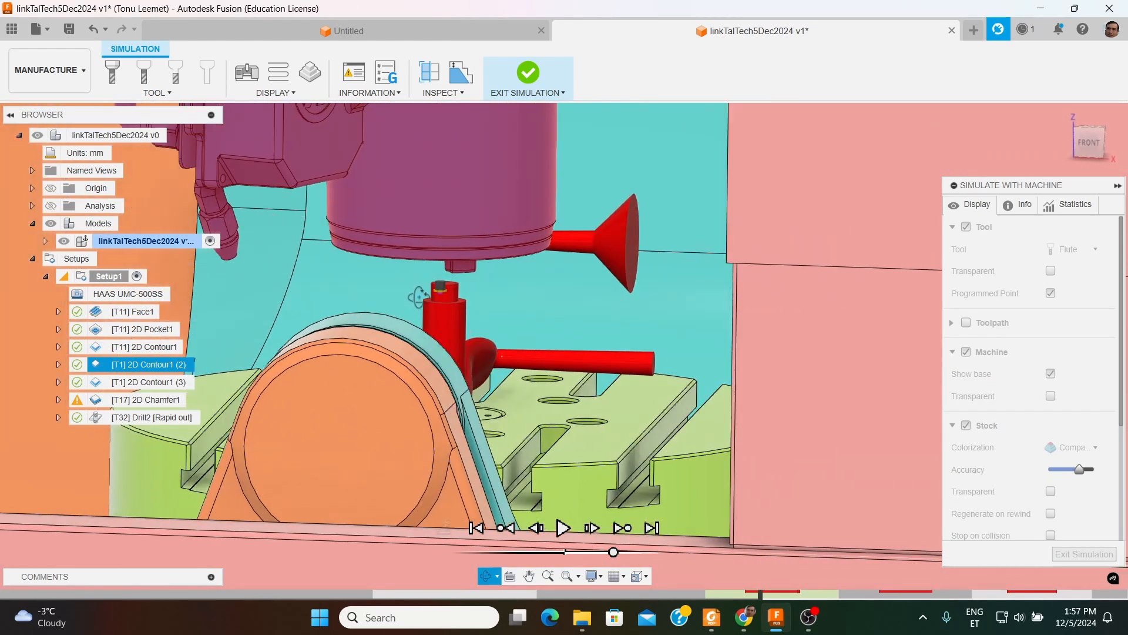
scroll(511, 285, "up", 3)
middle_click_drag(506, 284, 550, 264, "shift")
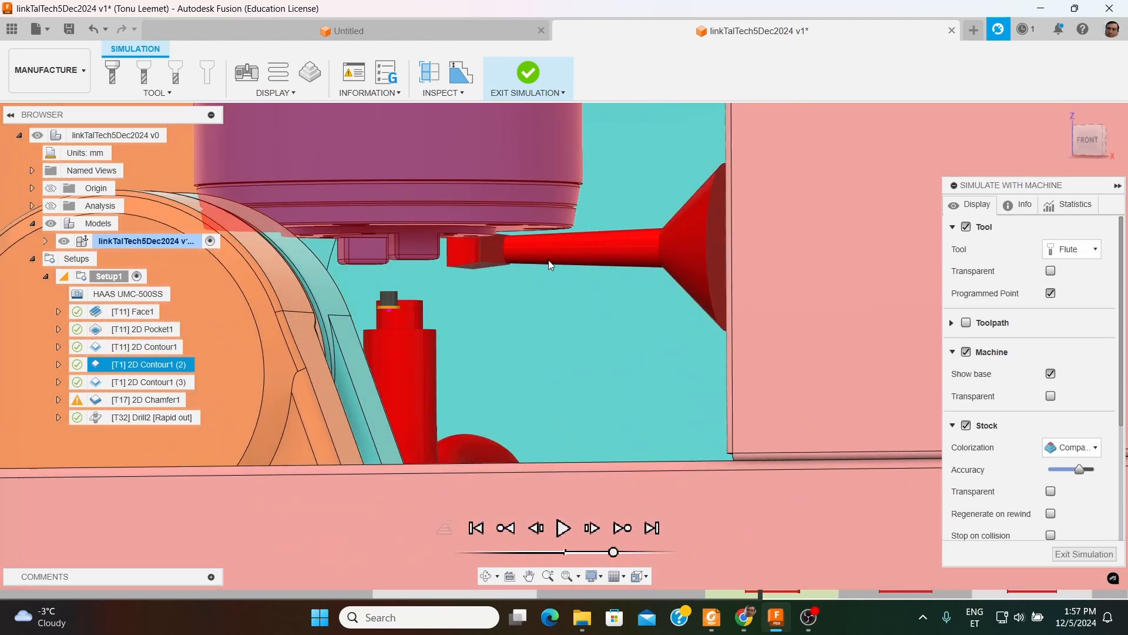
scroll(583, 253, "down", 4)
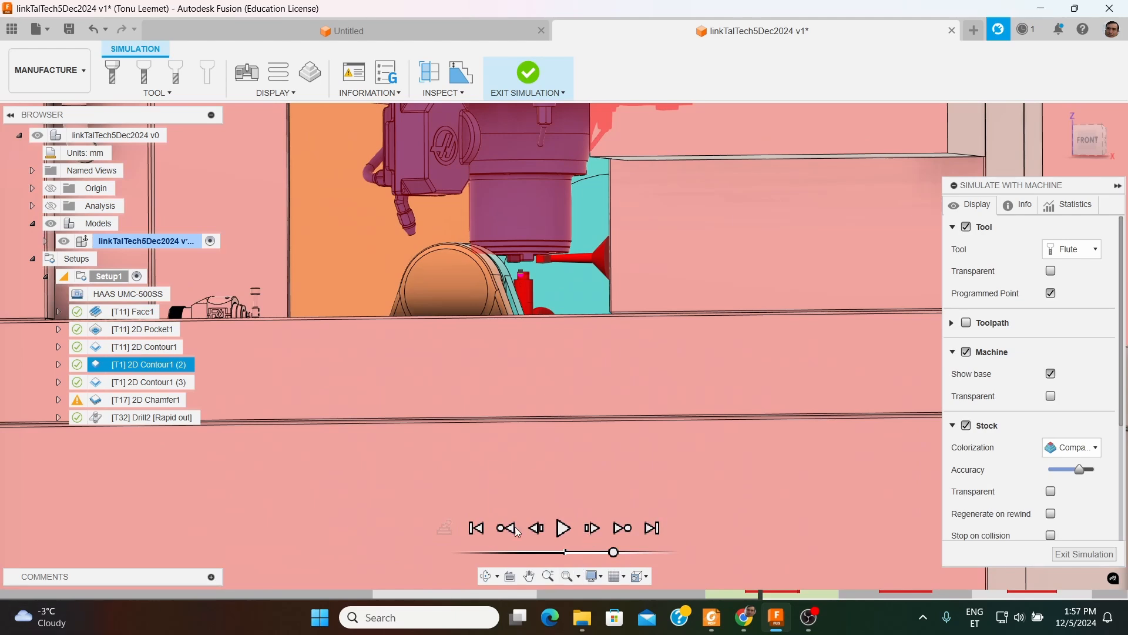
Rewind the machine simulation to the start and play all operations through to Drill2 with the link in view
left_click(476, 523)
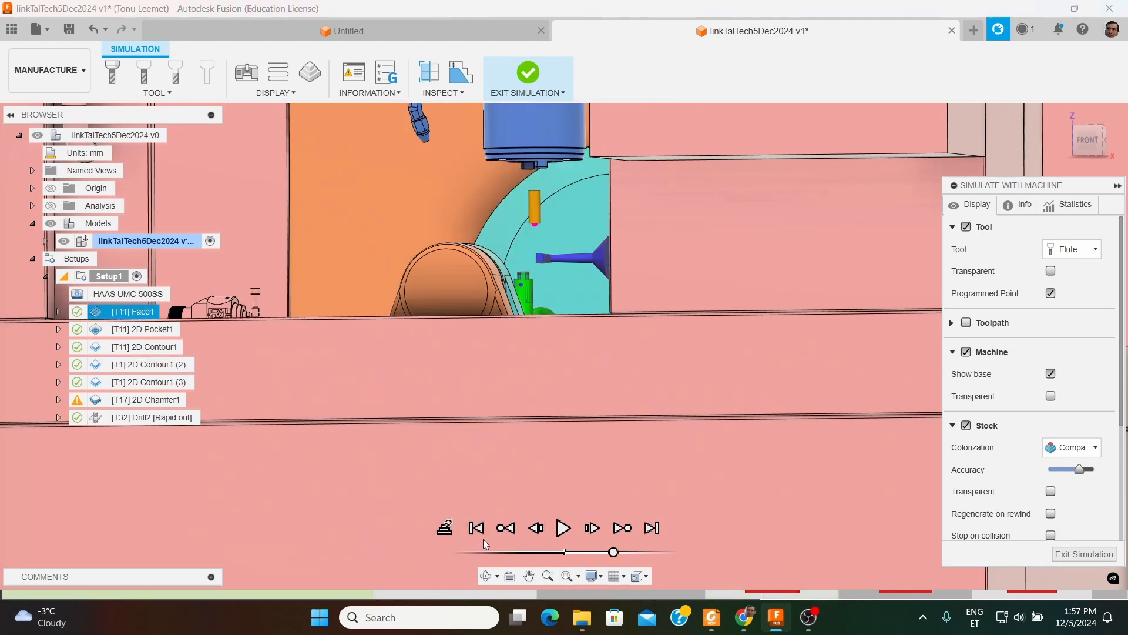
scroll(548, 220, "up", 6)
middle_click_drag(531, 303, 523, 314, "shift")
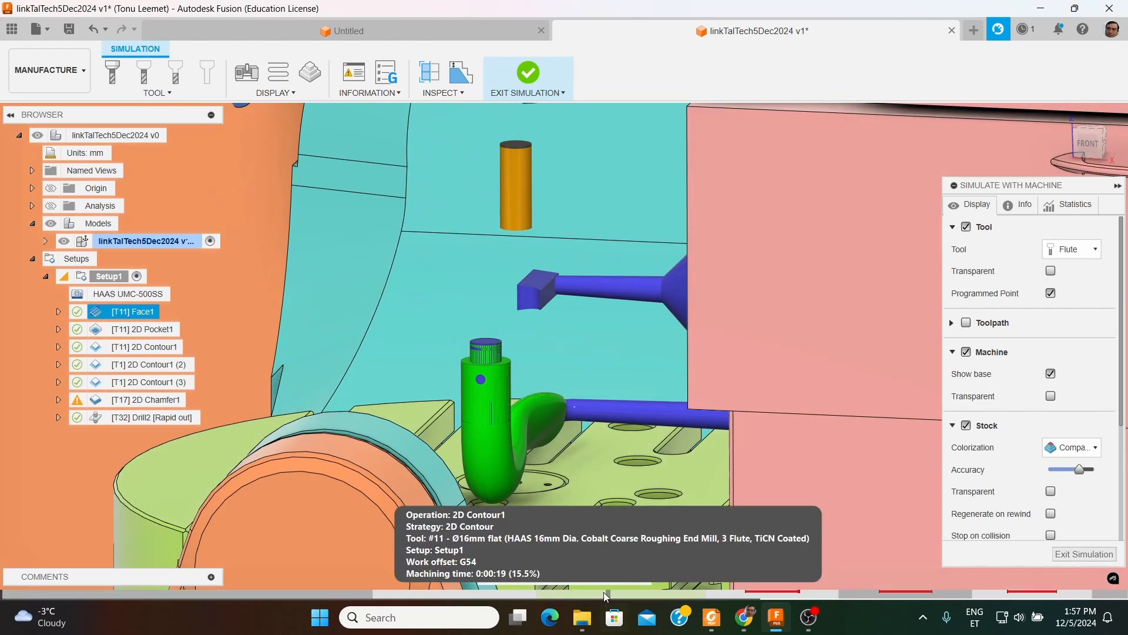
left_click(563, 529)
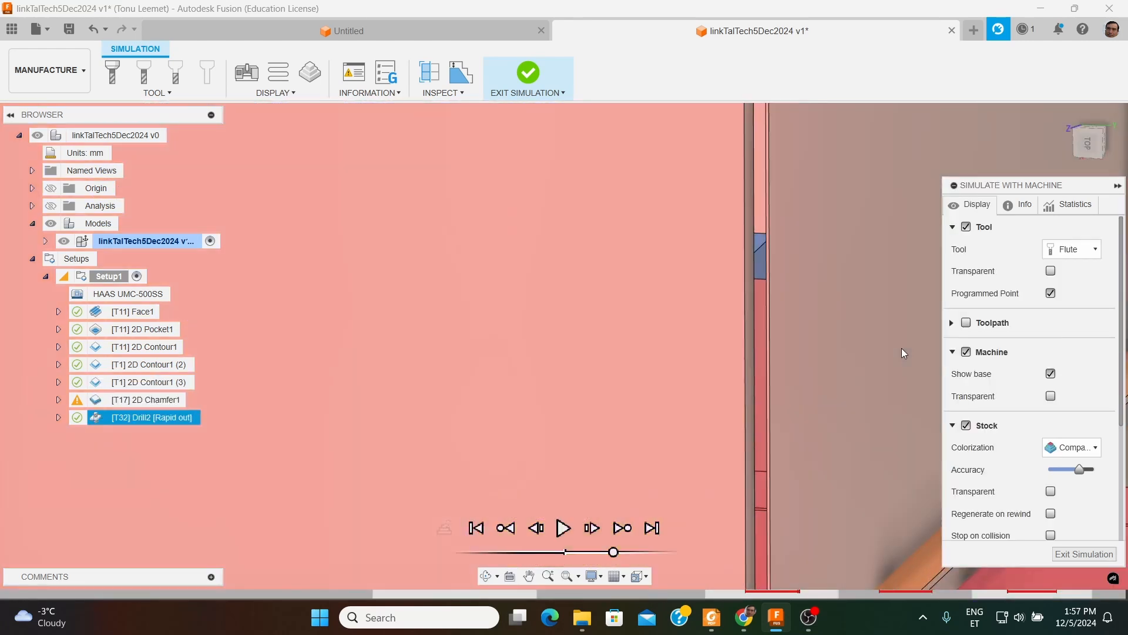
Examine the tilted rotary table and the link beneath the drill at the end of Drill2
scroll(241, 422, "down", 10)
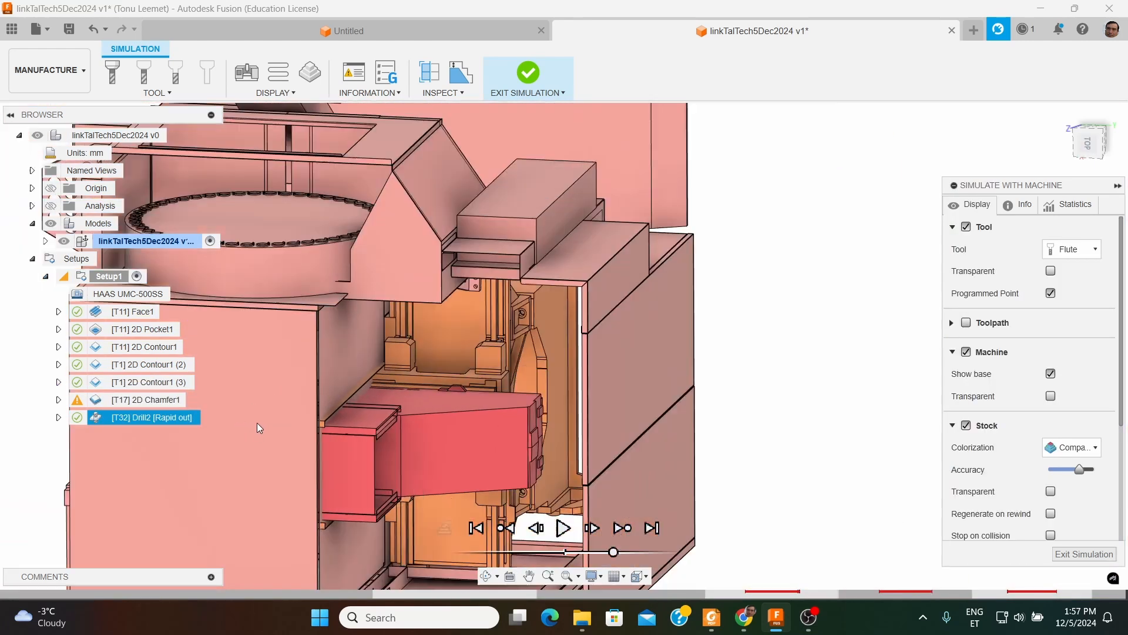
middle_click_drag(462, 424, 537, 253, "shift")
scroll(339, 343, "up", 10)
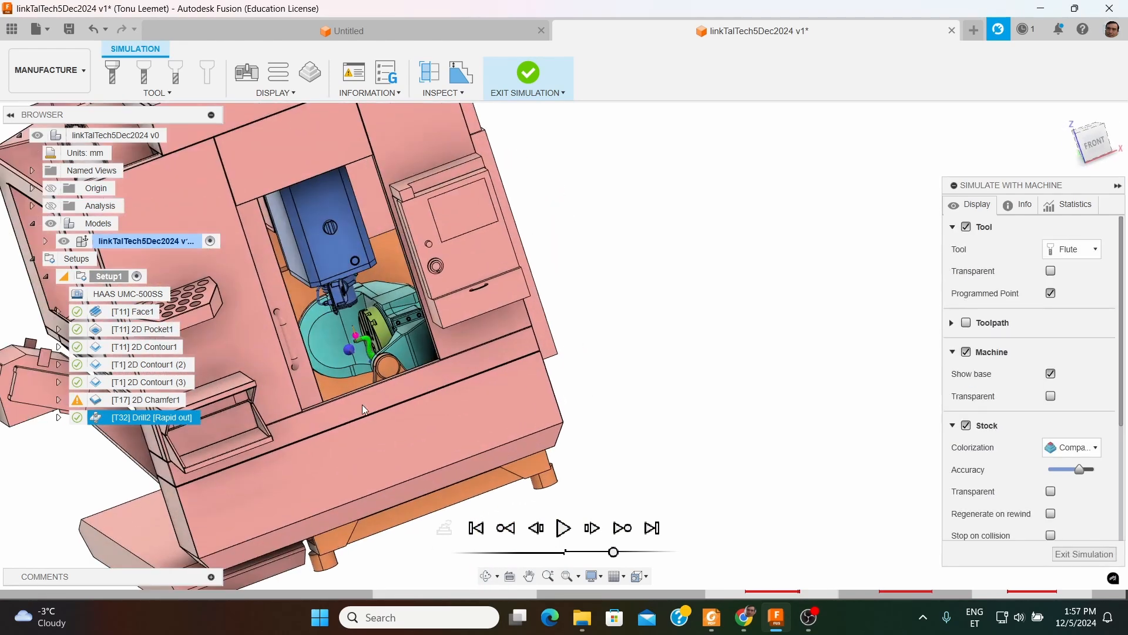
middle_click_drag(339, 343, 334, 371, "shift")
scroll(451, 325, "up", 5)
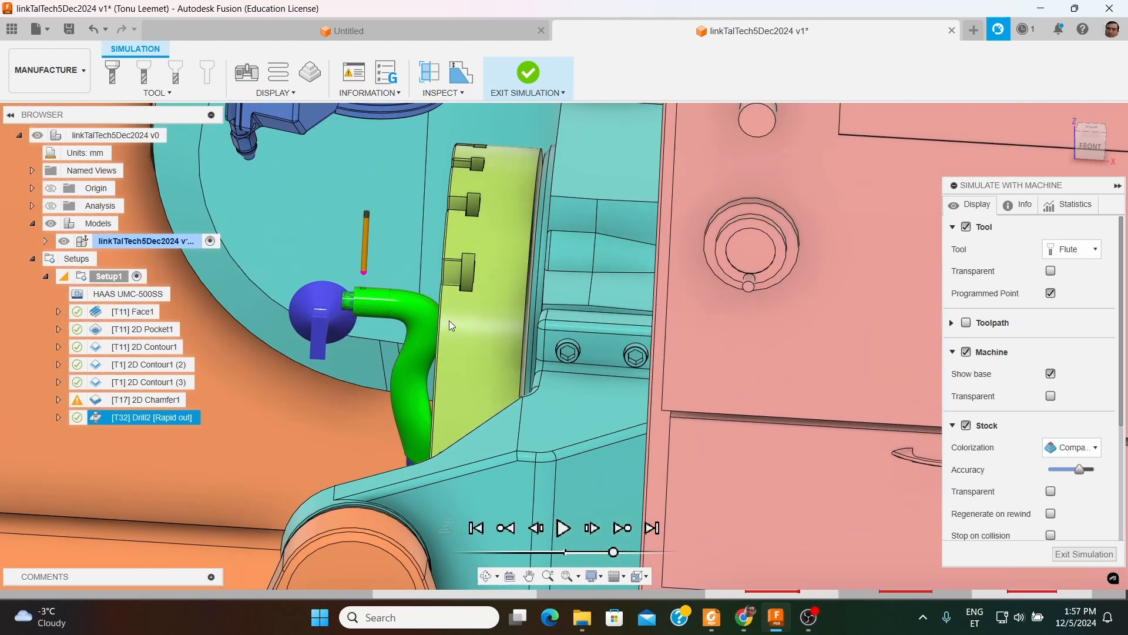
middle_click_drag(451, 325, 448, 252, "shift")
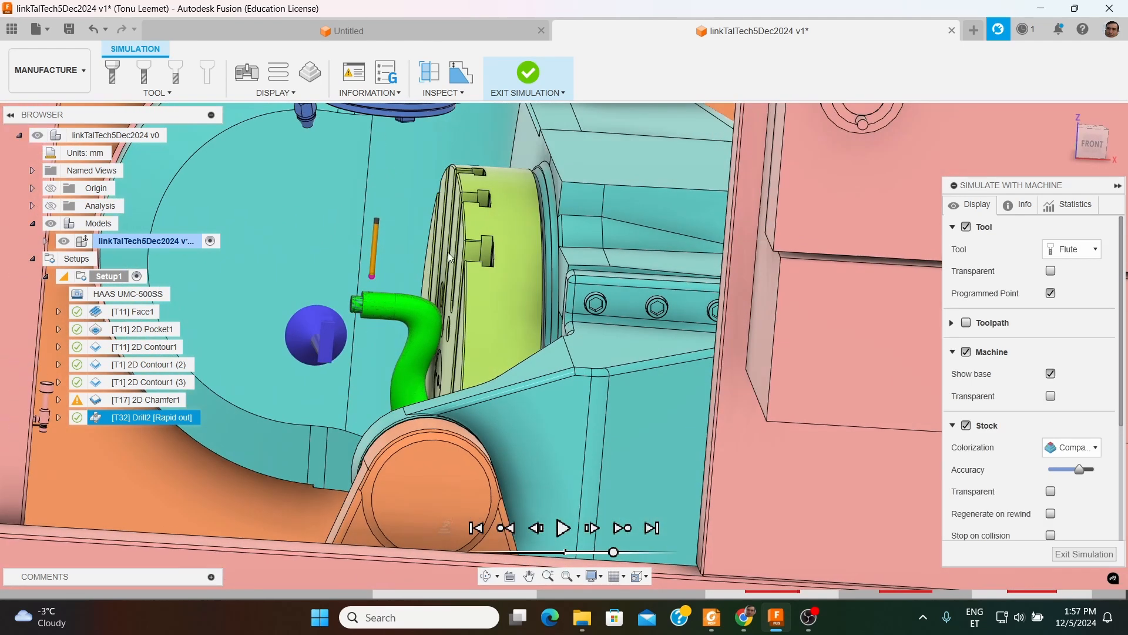
scroll(442, 259, "up", 3)
scroll(436, 265, "down", 3)
scroll(337, 295, "up", 1)
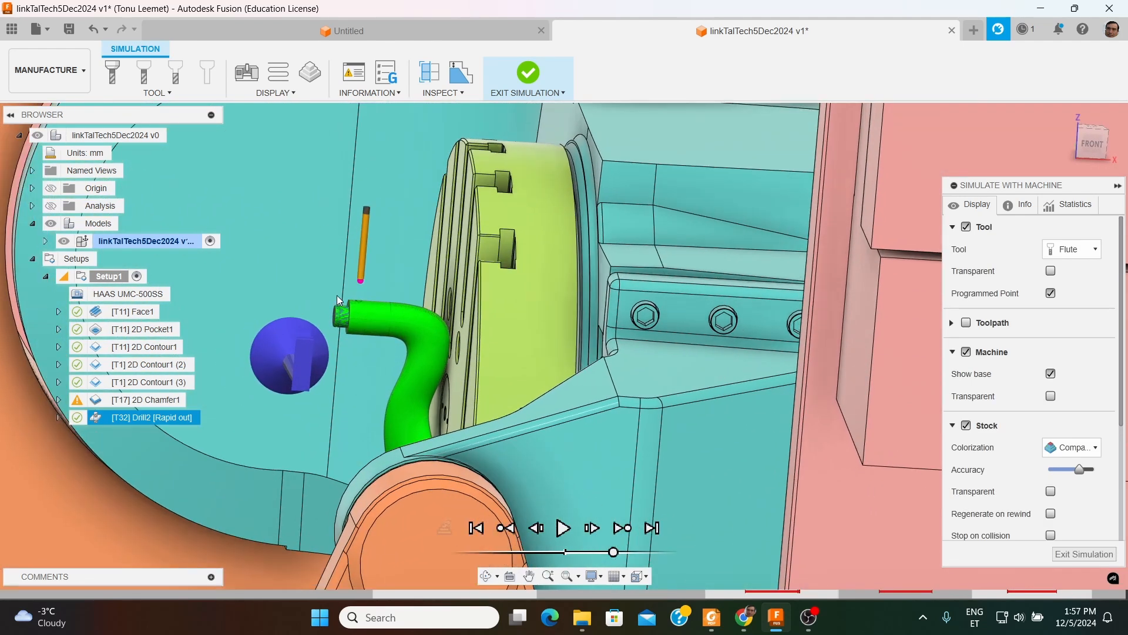
Inspect the spindle head's position relative to the tilted table and surrounding machine enclosure, and exit the machine simulation
scroll(416, 273, "down", 3)
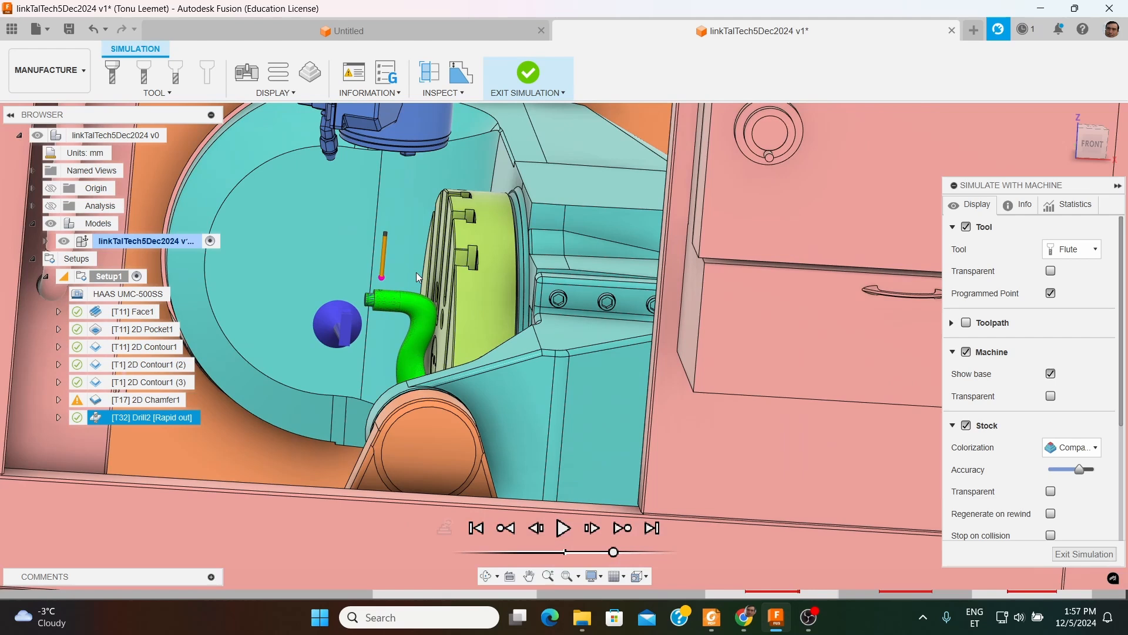
scroll(415, 273, "down", 2)
scroll(414, 271, "up", 2)
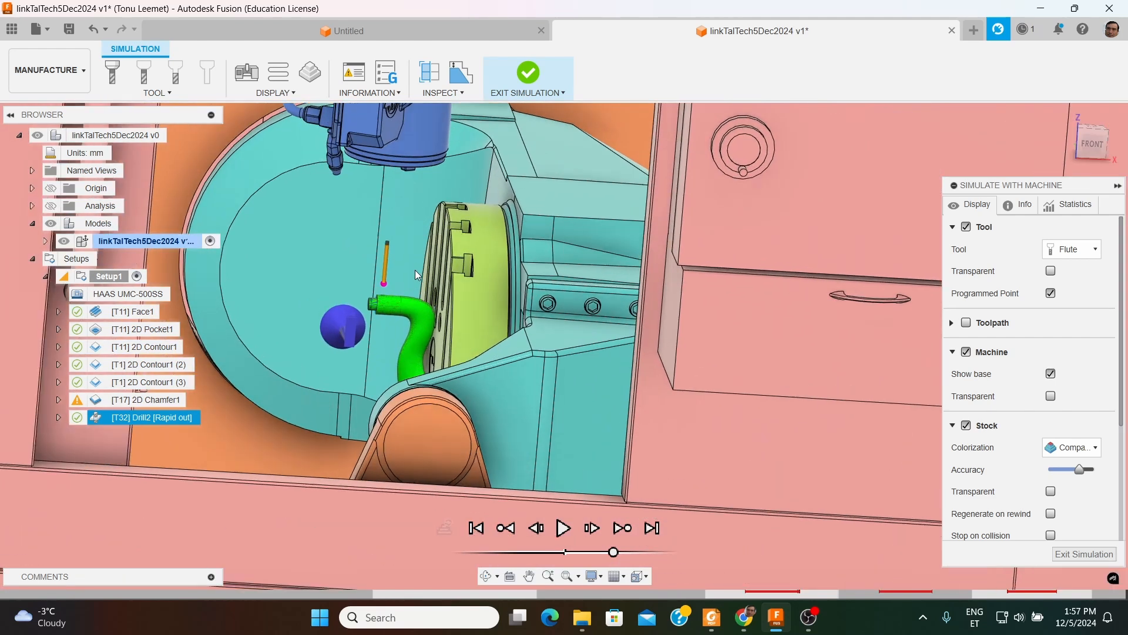
scroll(415, 272, "up", 2)
scroll(417, 319, "down", 4)
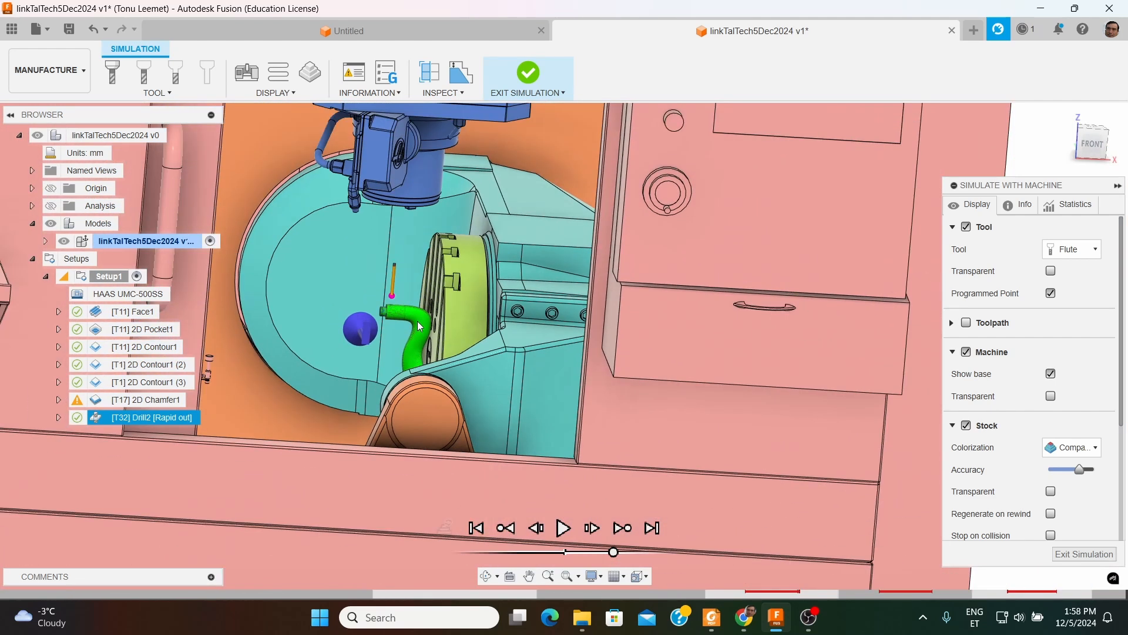
middle_click_drag(422, 301, 426, 332, "shift")
scroll(438, 365, "down", 2)
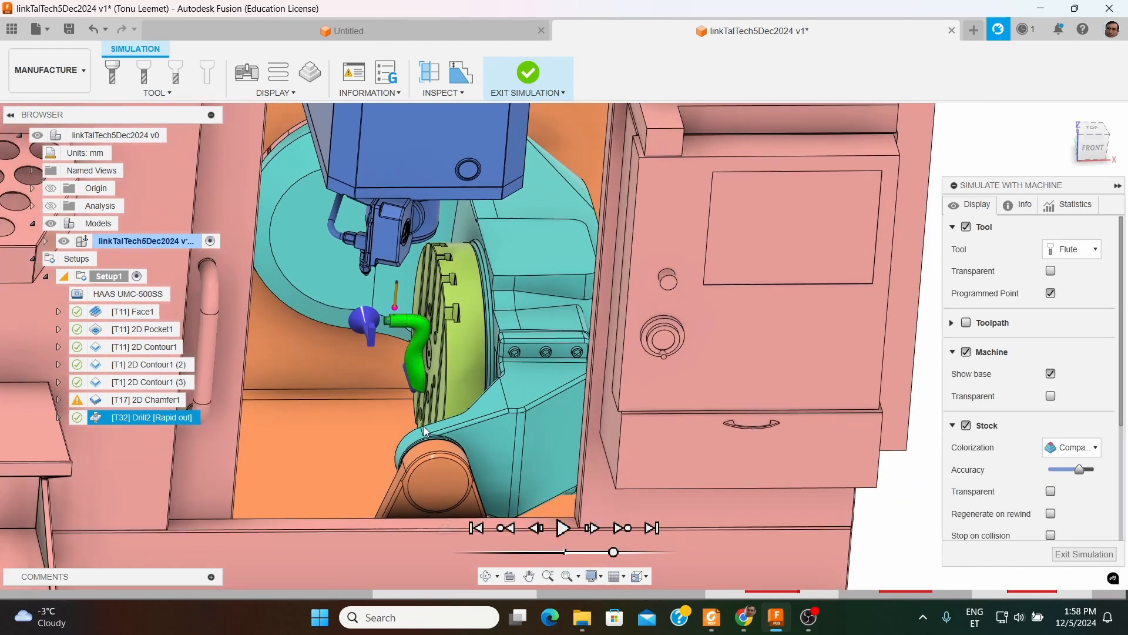
scroll(441, 388, "up", 5)
middle_click_drag(437, 402, 435, 376, "shift")
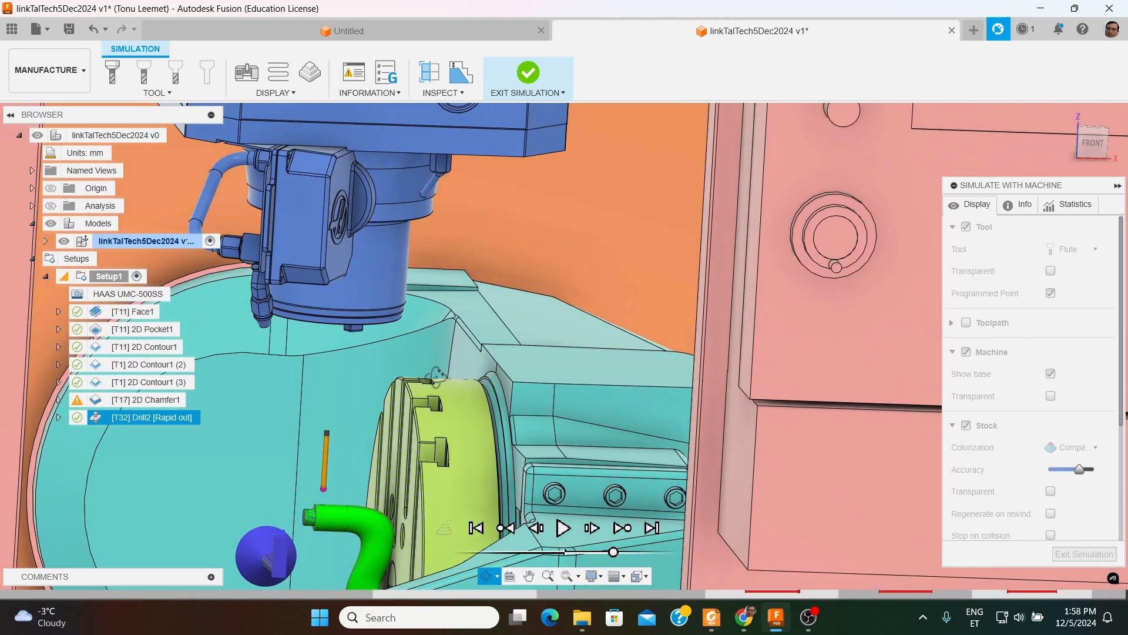
scroll(454, 277, "down", 2)
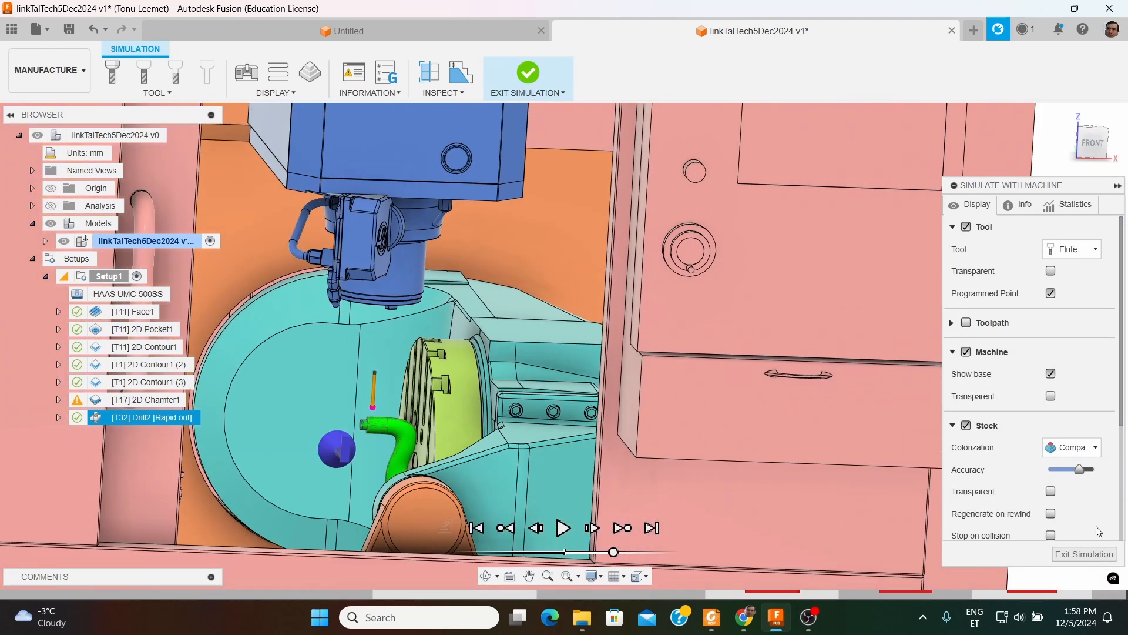
left_click(1101, 556)
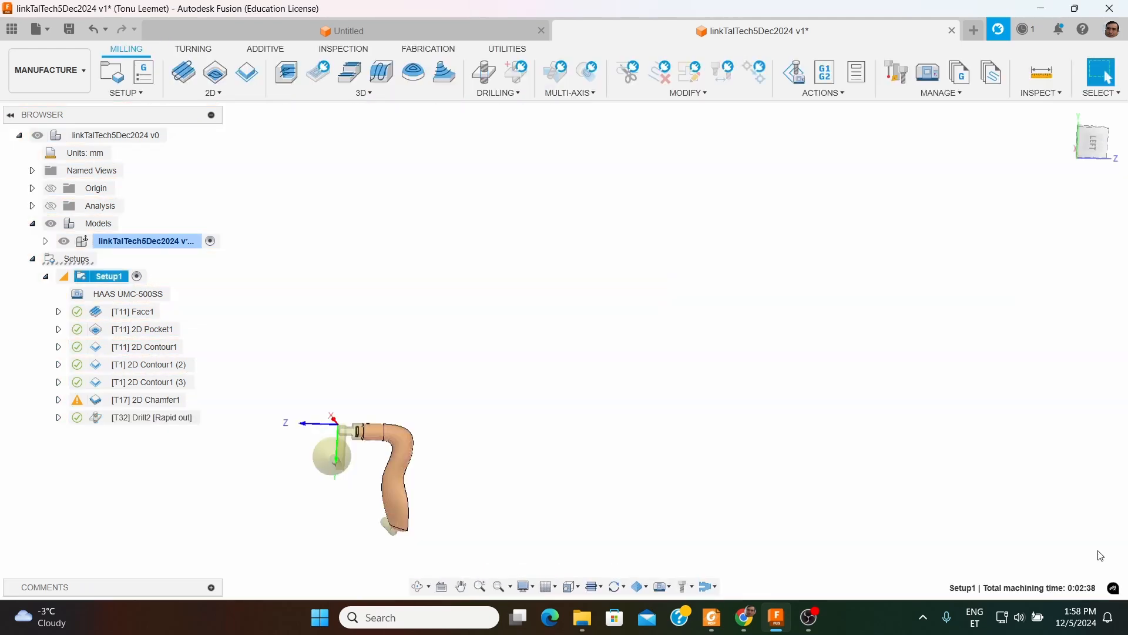
Create an NC program from Setup1 for the HAAS UMC-500SS using the HAAS - Next Generation Control post from the Fusion library
scroll(325, 456, "up", 4)
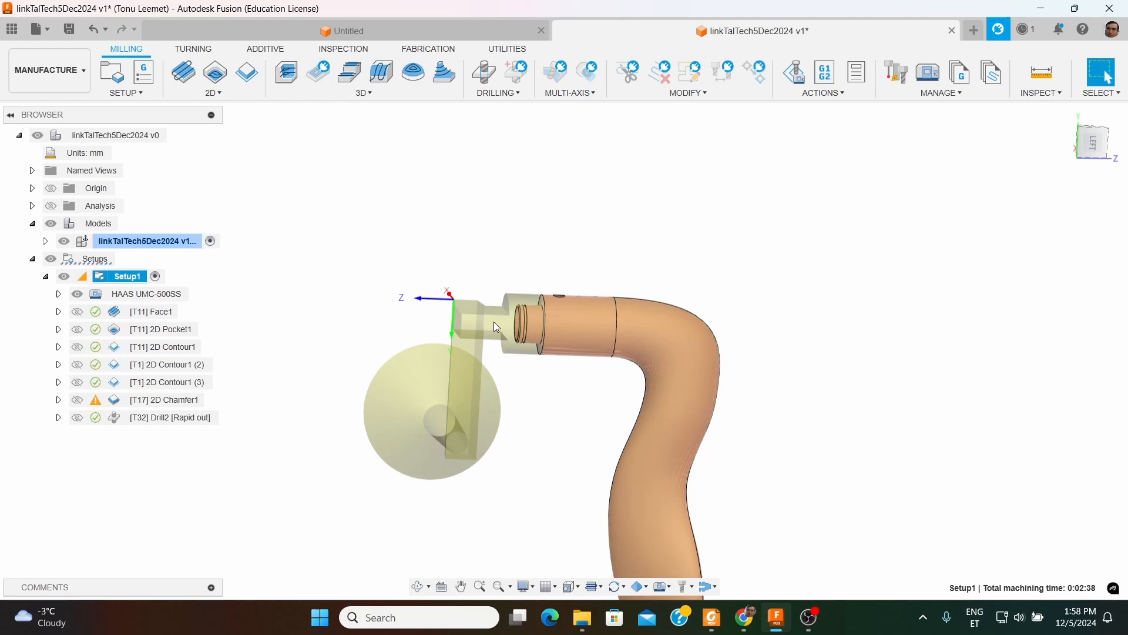
scroll(230, 311, "down", 2)
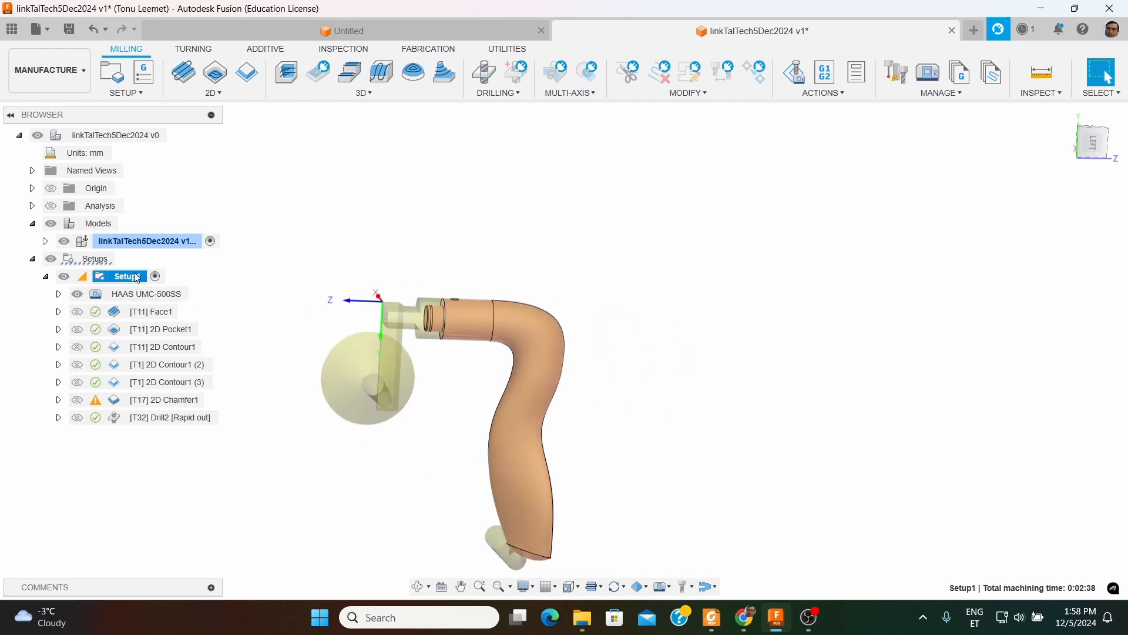
left_click(146, 94)
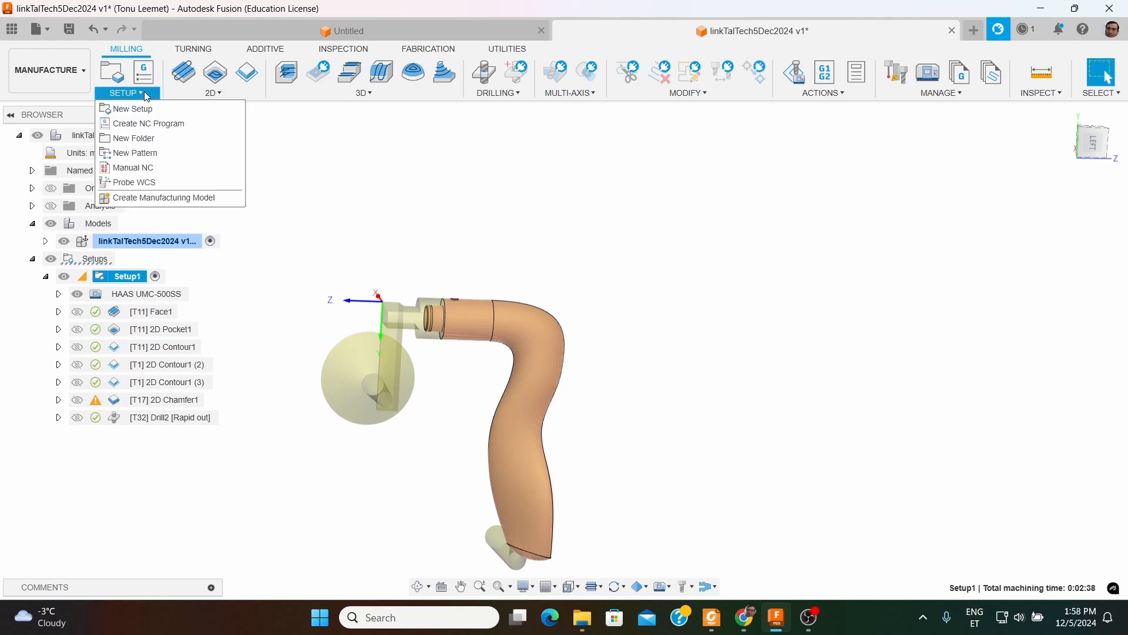
left_click(149, 124)
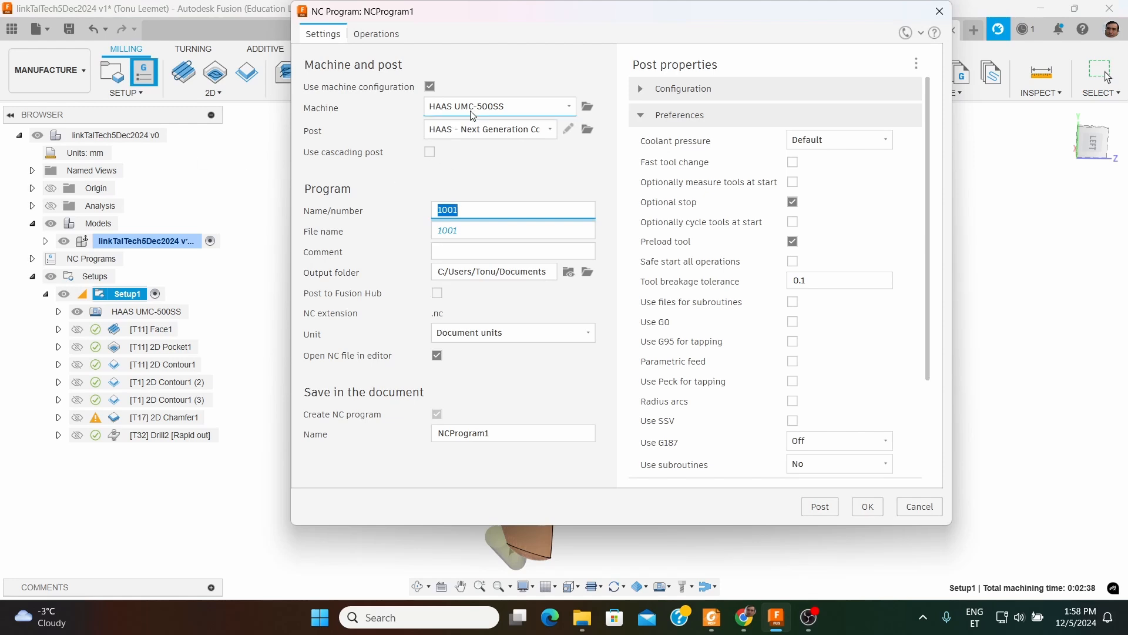
left_click(550, 131)
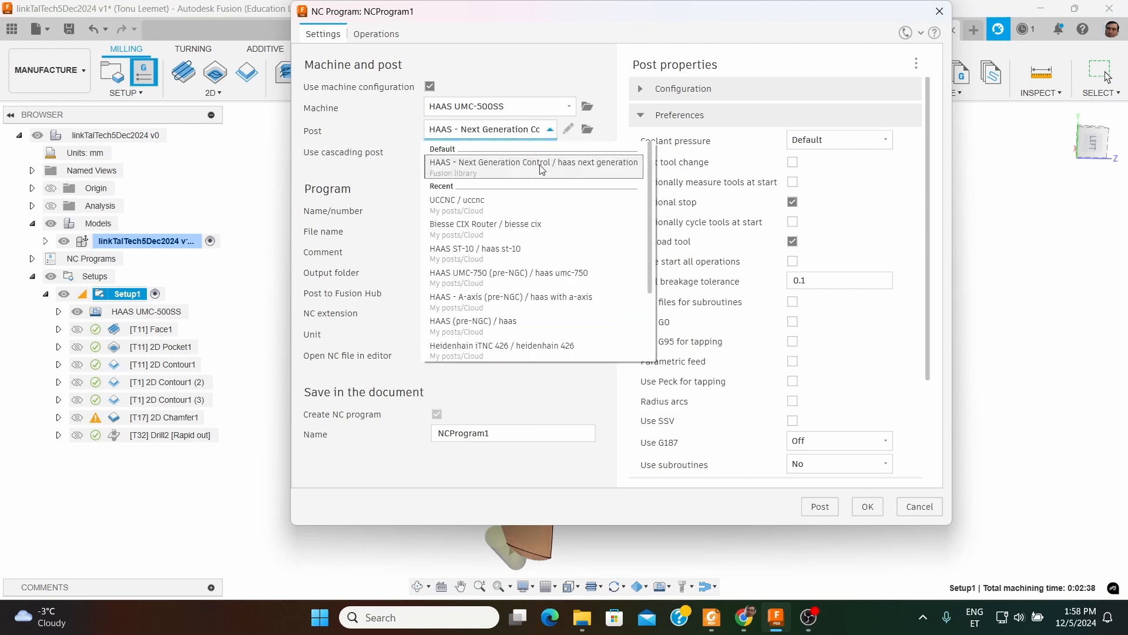
mouse_move(541, 169)
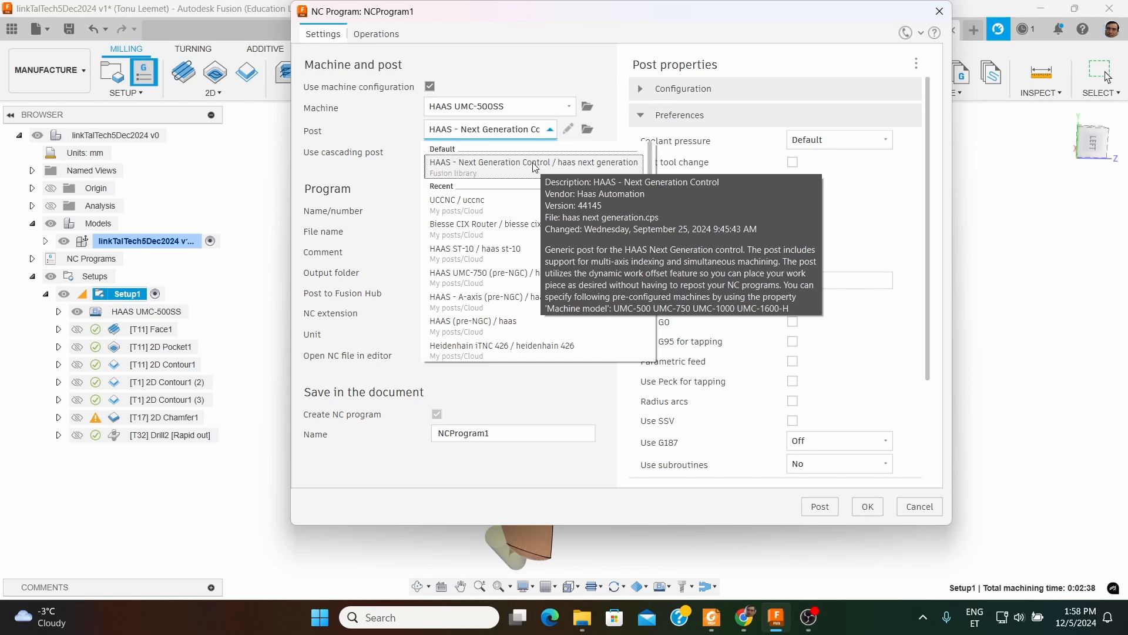
left_click(534, 165)
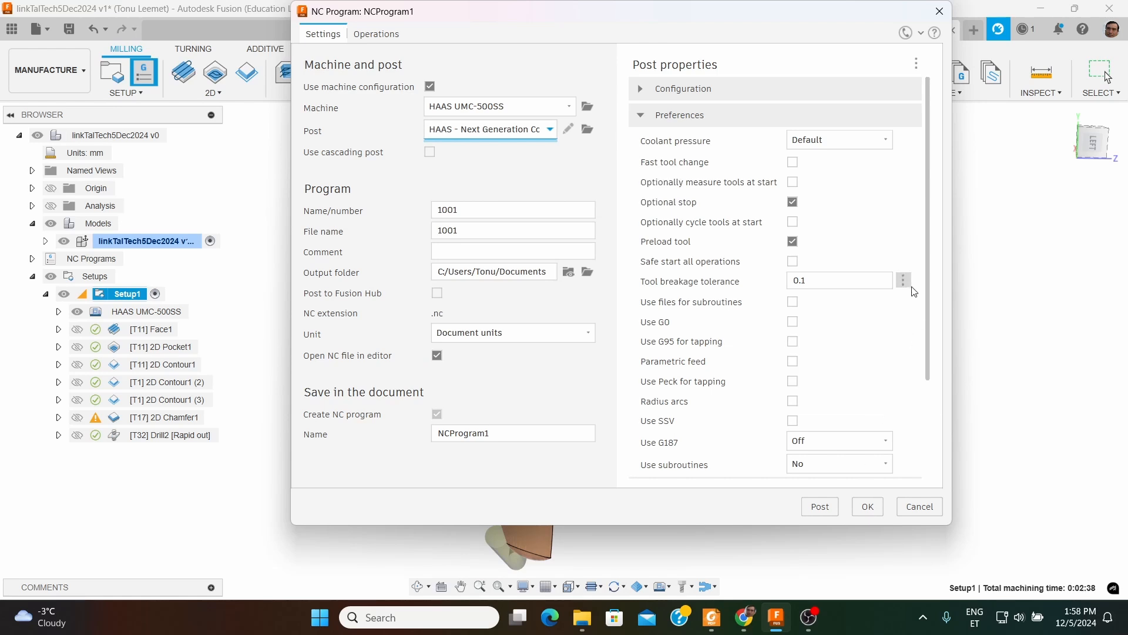
Check the operations included in NCProgram1, post it, and overwrite the existing 1001.nc file
left_click_drag(926, 275, 999, 224)
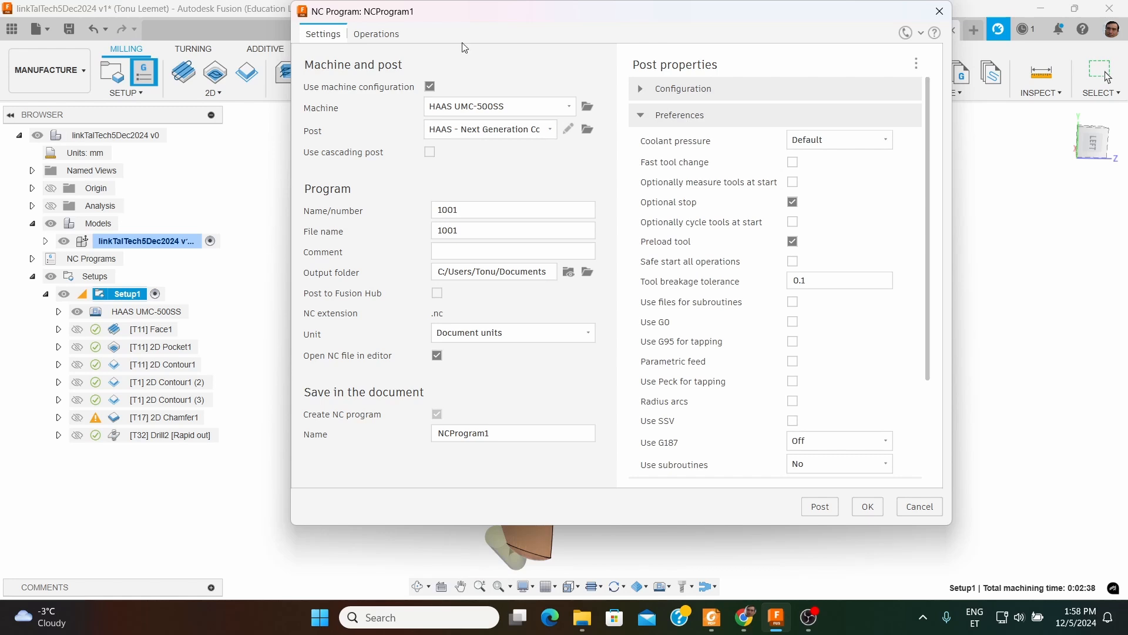
left_click(376, 34)
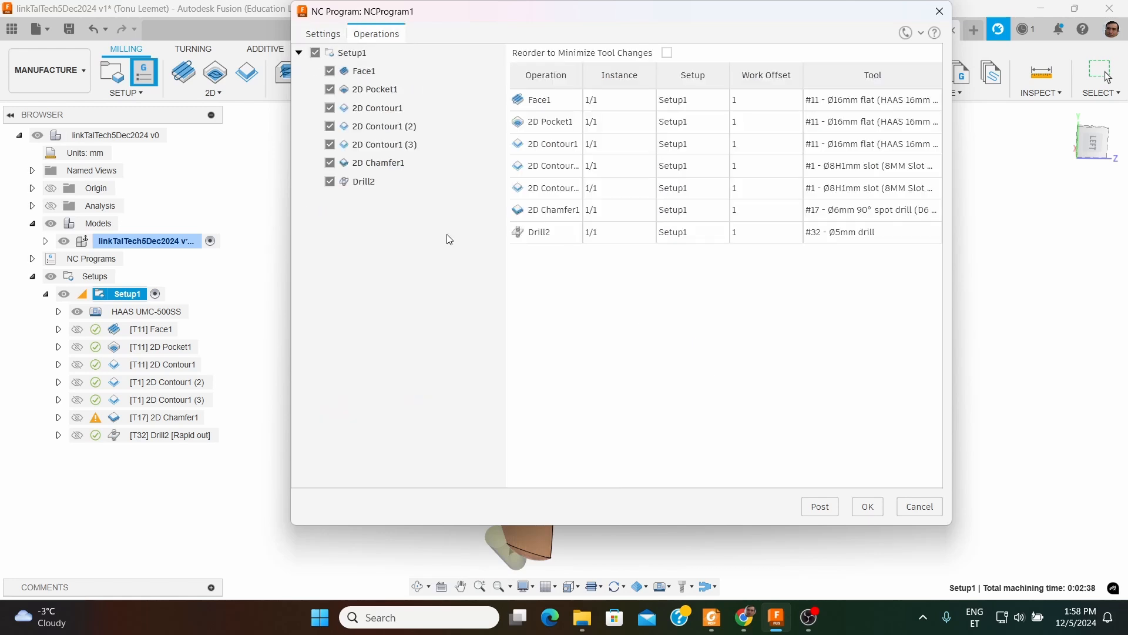
left_click(322, 35)
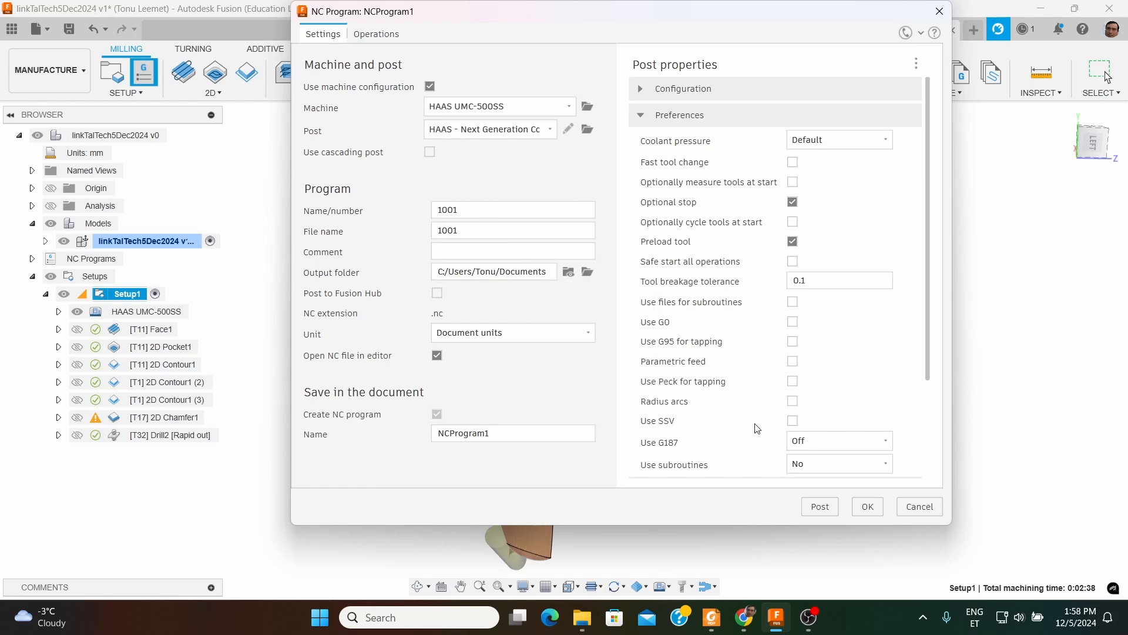
left_click(819, 507)
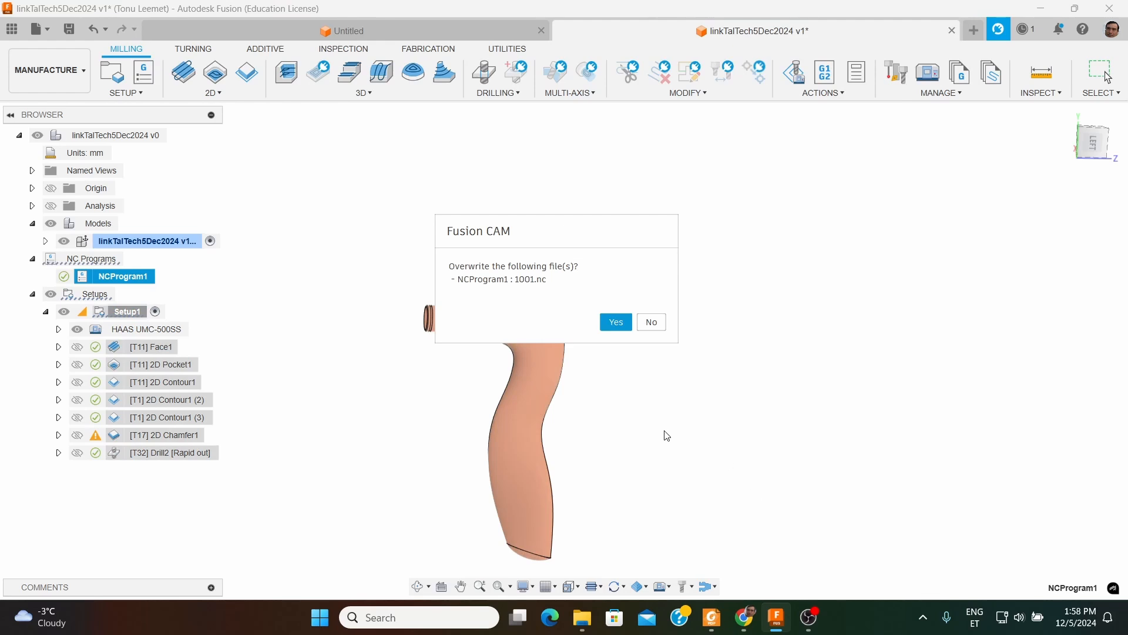
left_click(604, 320)
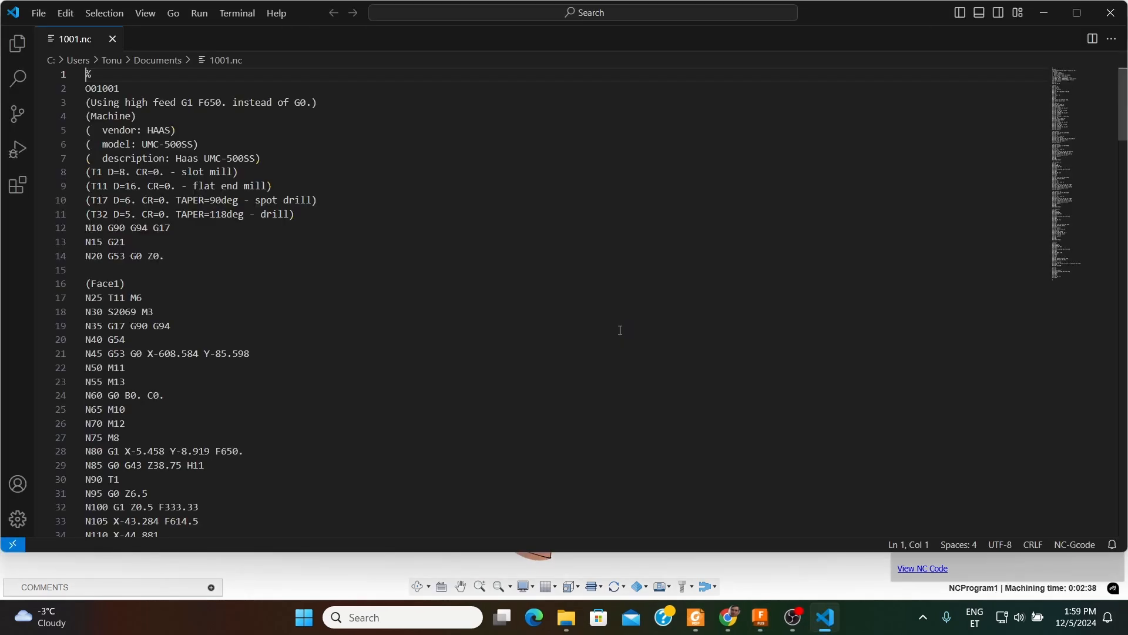
Read the posted 1001.nc code through to the Drill2 section and highlight its B90. C-90. rotary positioning values
scroll(118, 205, "down", 7)
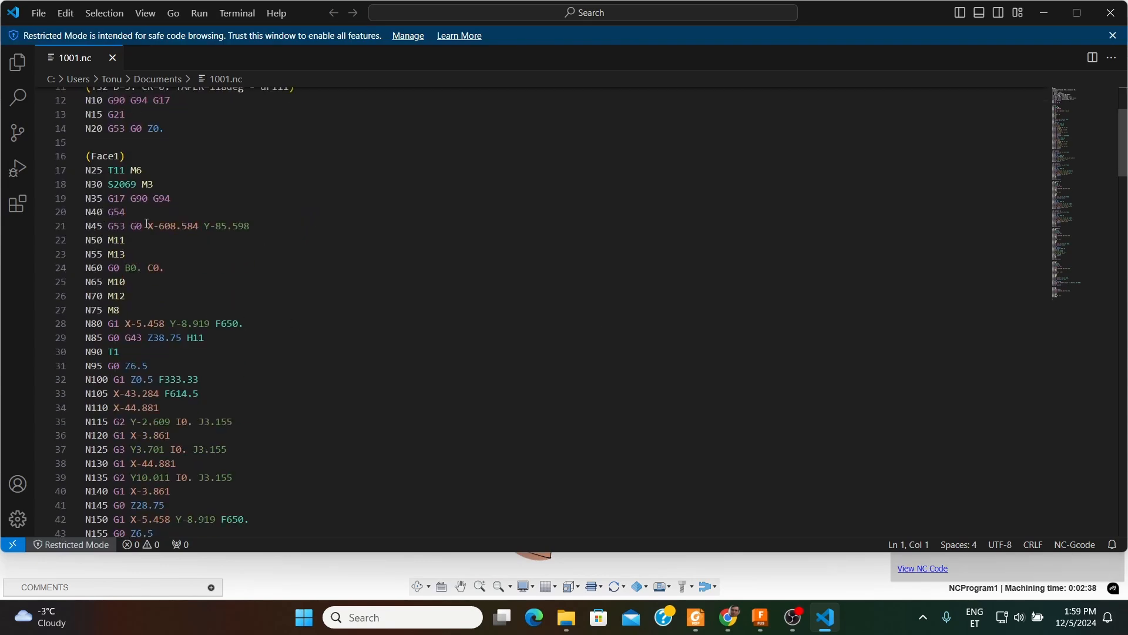
scroll(150, 226, "down", 20)
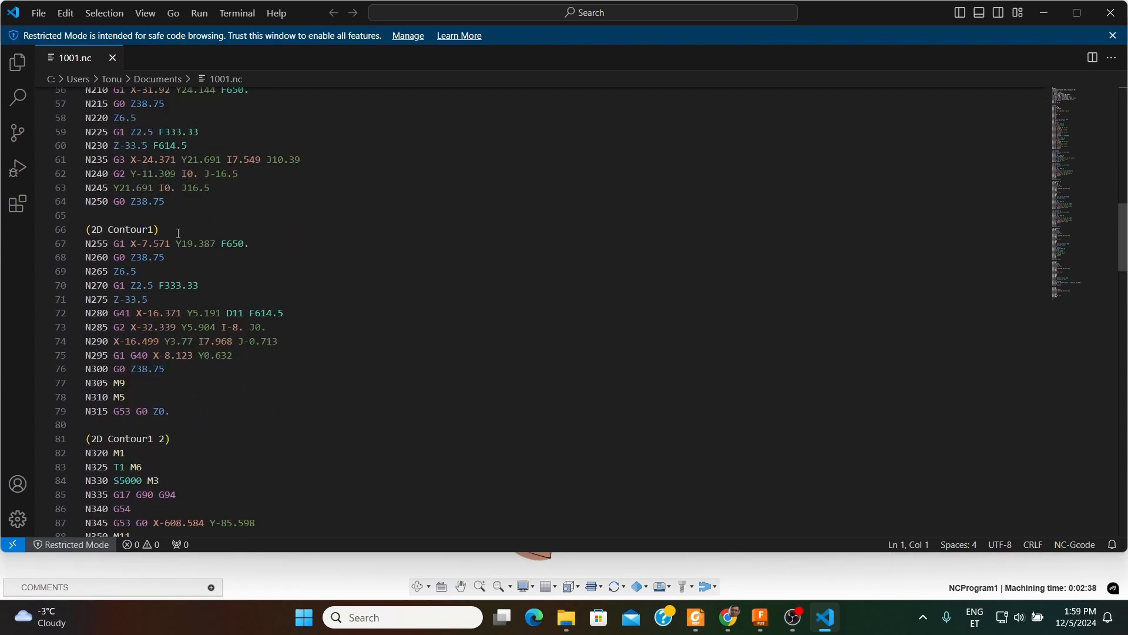
scroll(197, 246, "down", 11)
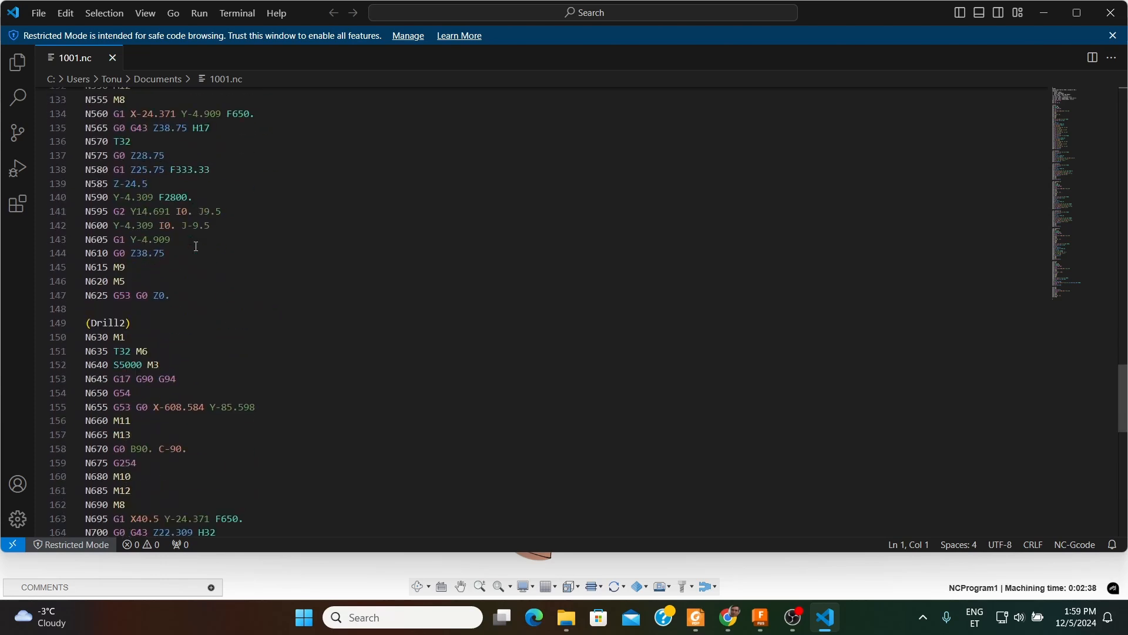
scroll(196, 246, "down", 3)
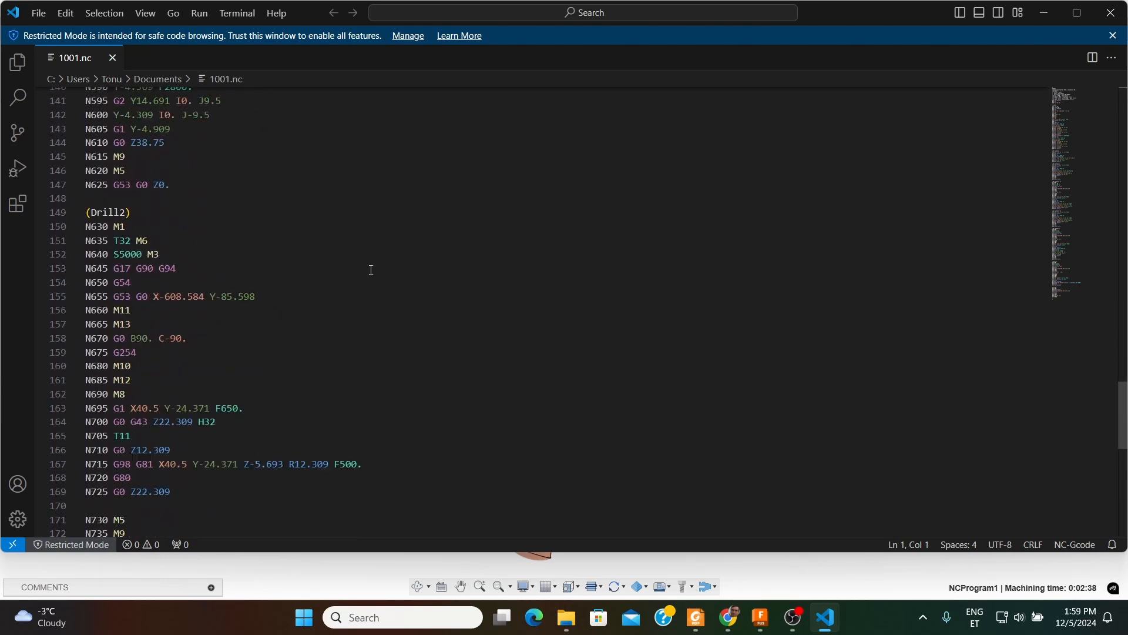
scroll(371, 271, "up", 1)
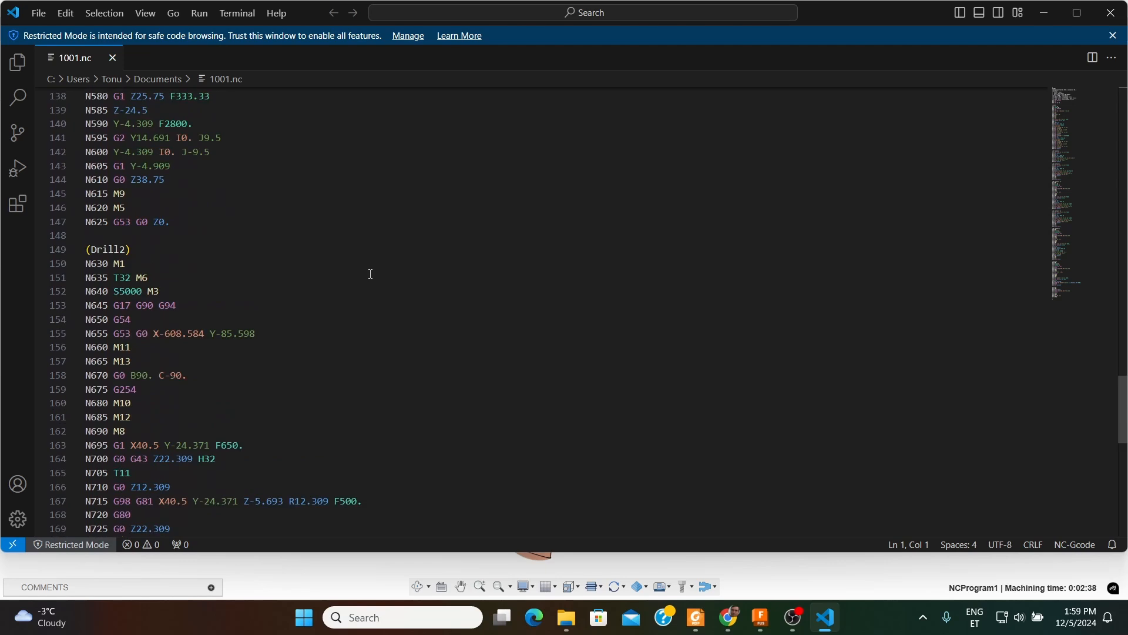
left_click_drag(193, 377, 132, 376)
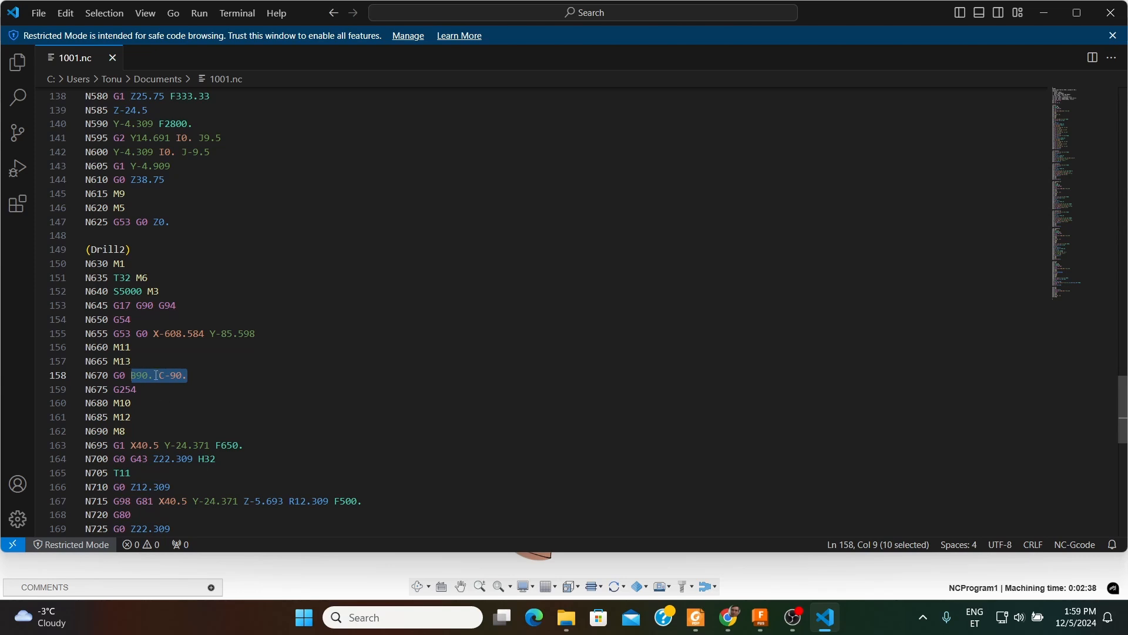
left_click(232, 380)
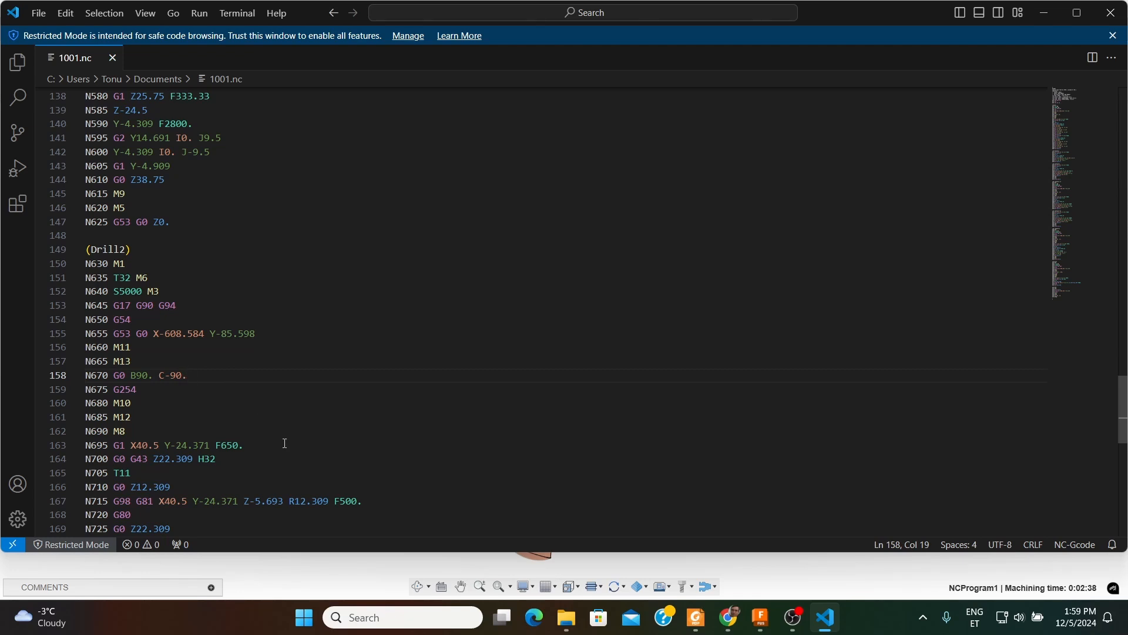
Review the 1001.nc code from the Drill2 section back to the program header and the Face1 block
scroll(290, 441, "down", 4)
scroll(291, 439, "up", 5)
scroll(290, 438, "up", 4)
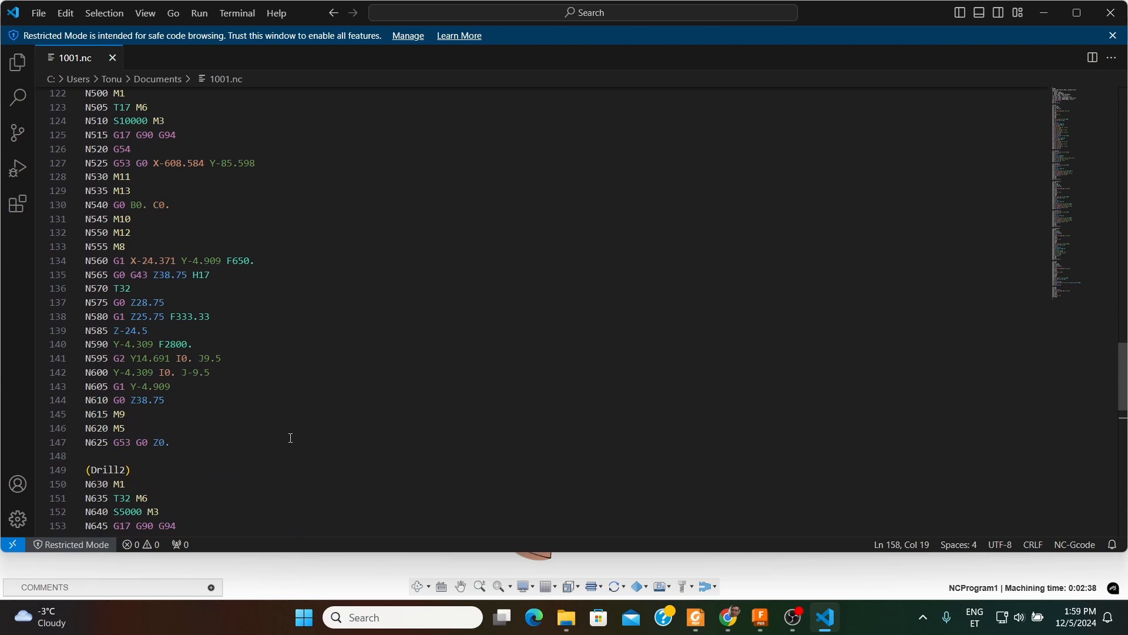
scroll(291, 437, "up", 8)
scroll(245, 404, "up", 9)
scroll(245, 404, "up", 13)
scroll(245, 404, "up", 9)
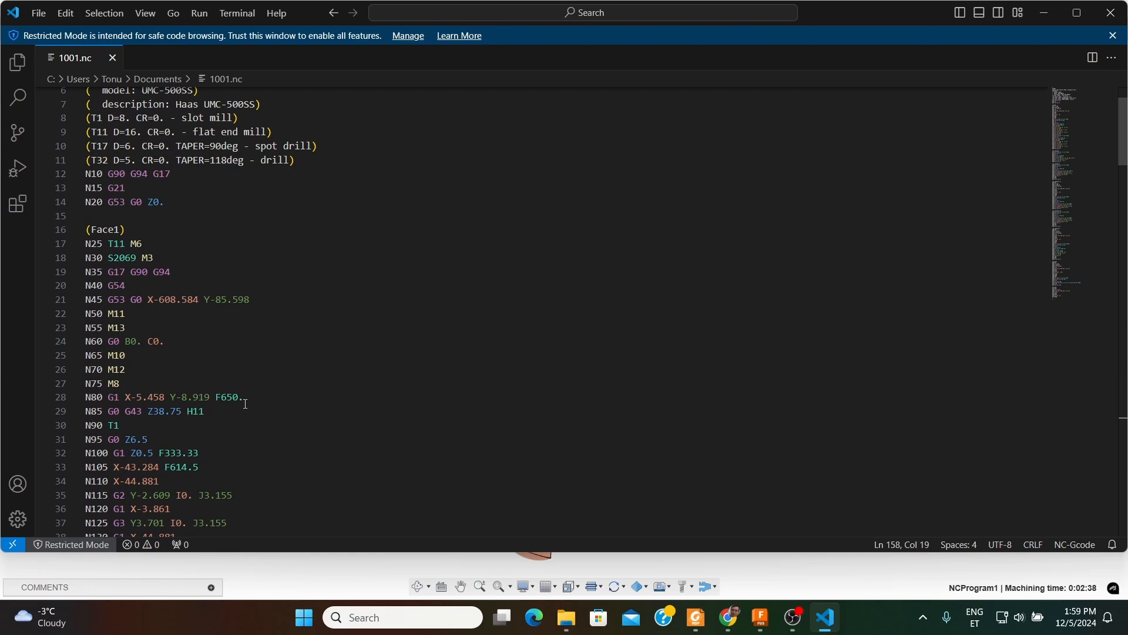
scroll(302, 367, "up", 2)
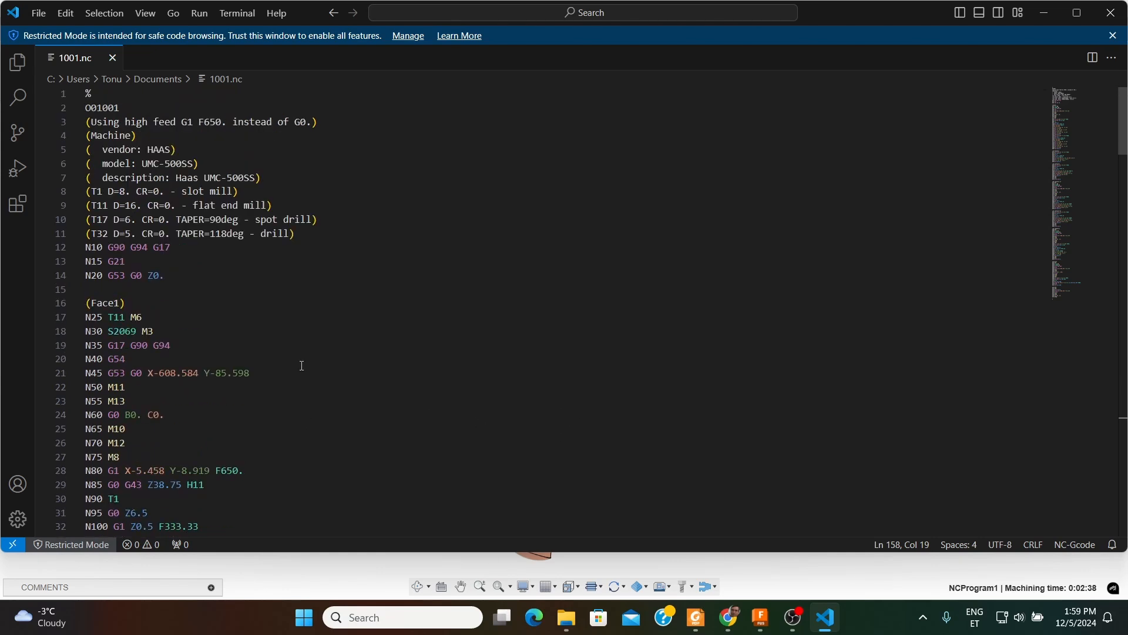
scroll(301, 366, "down", 1)
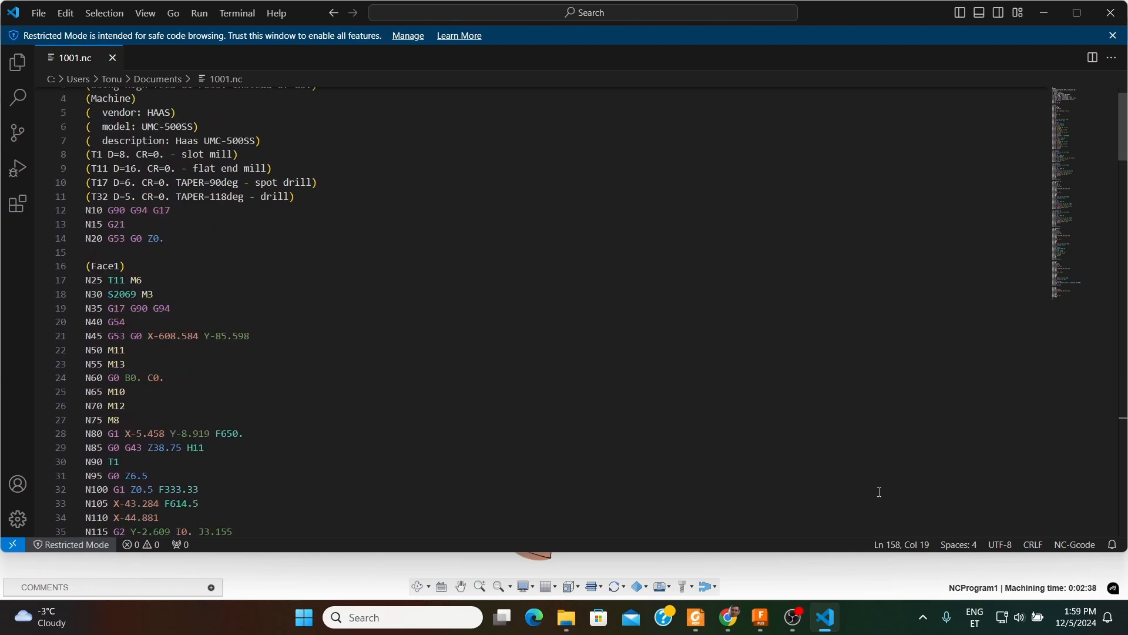
Switch to Fusion, clear the NC program selection, and inspect the stepped, grooved end of the link up close
left_click(763, 618)
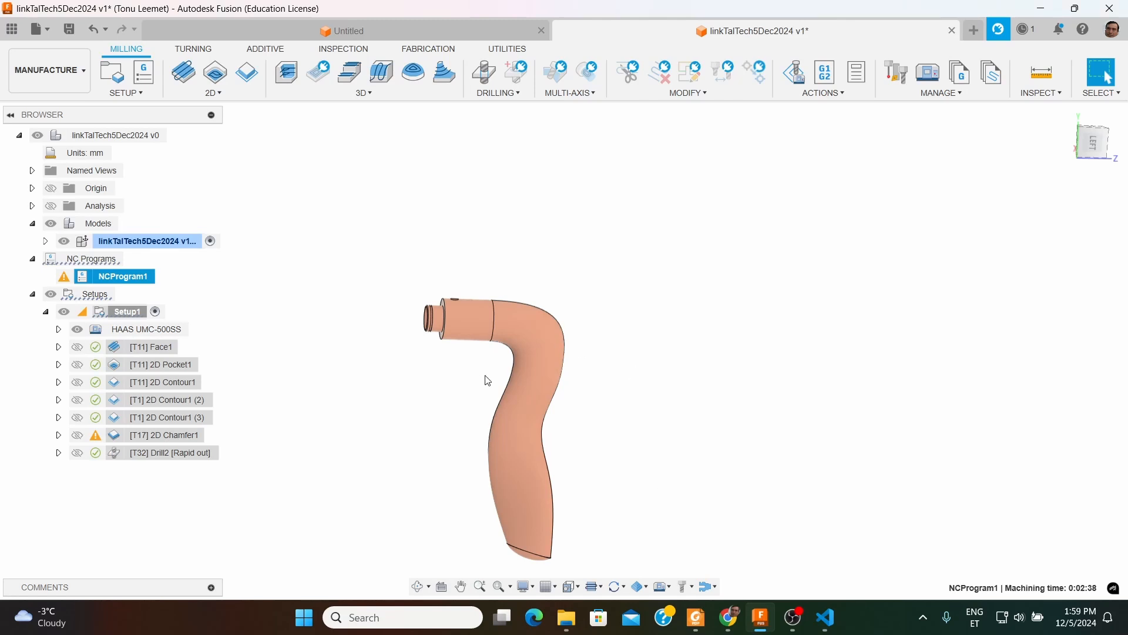
middle_click_drag(499, 370, 538, 389, "shift")
scroll(522, 378, "up", 2)
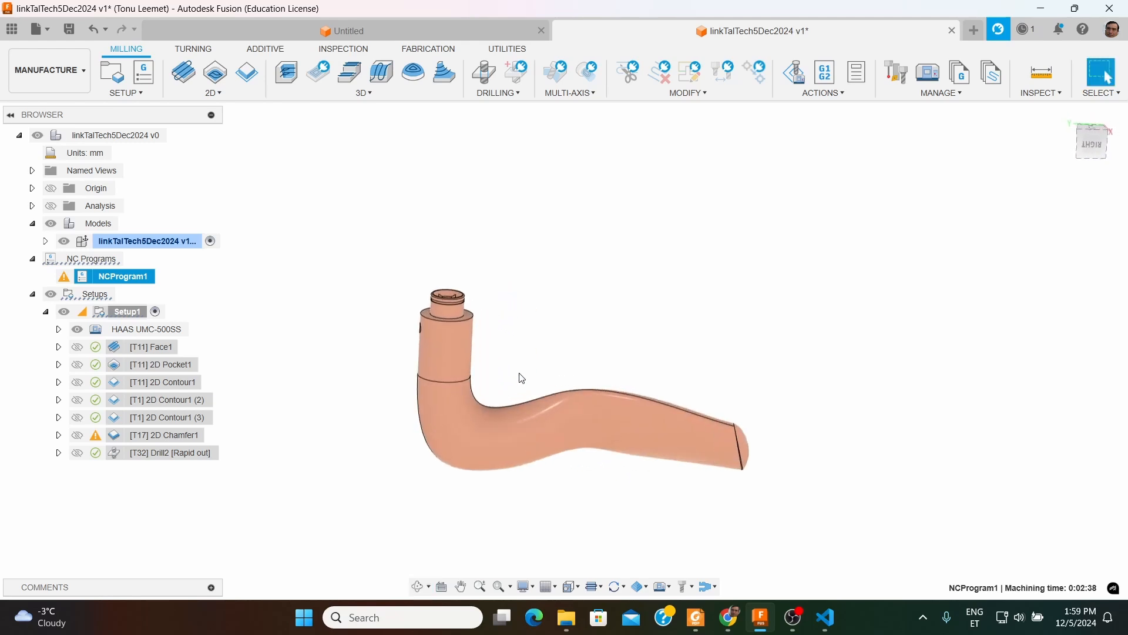
left_click(553, 272)
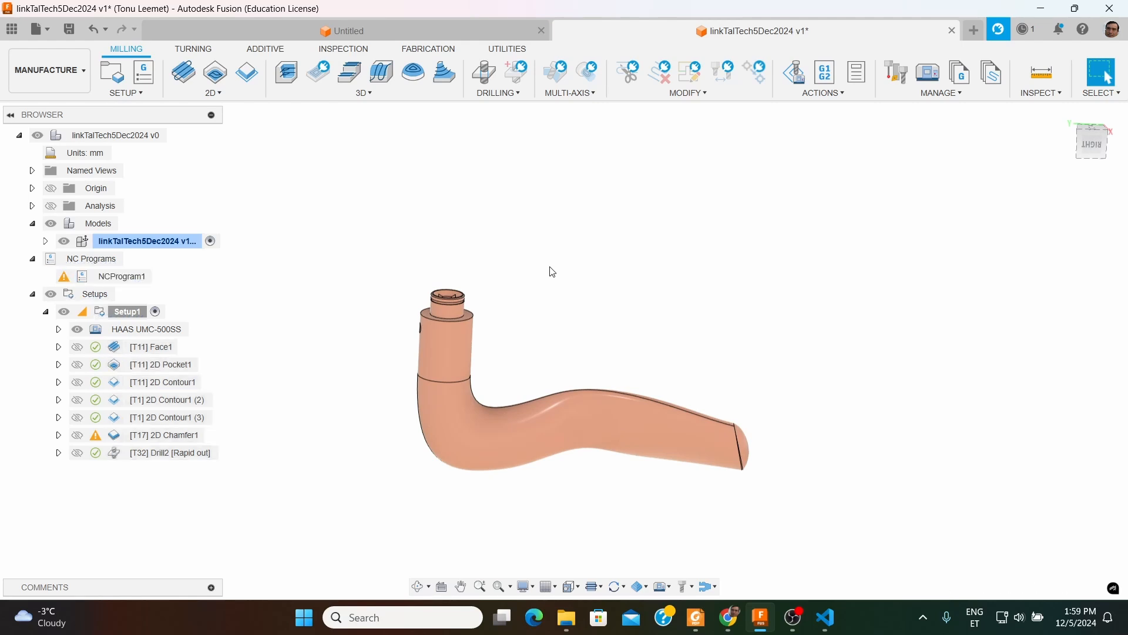
scroll(434, 322, "up", 5)
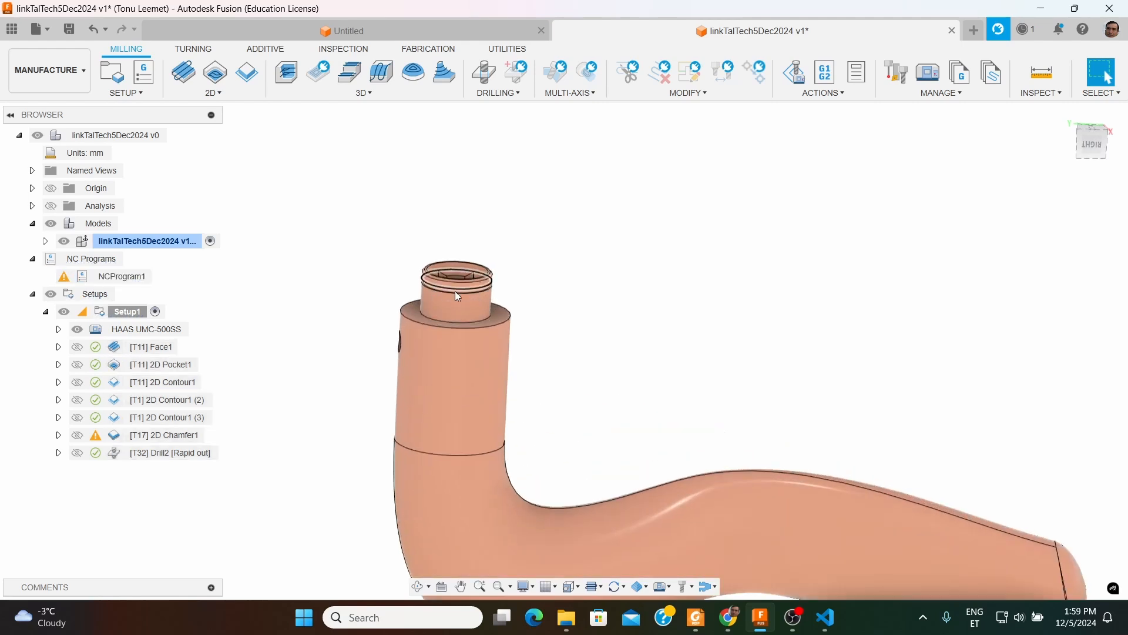
scroll(444, 296, "up", 2)
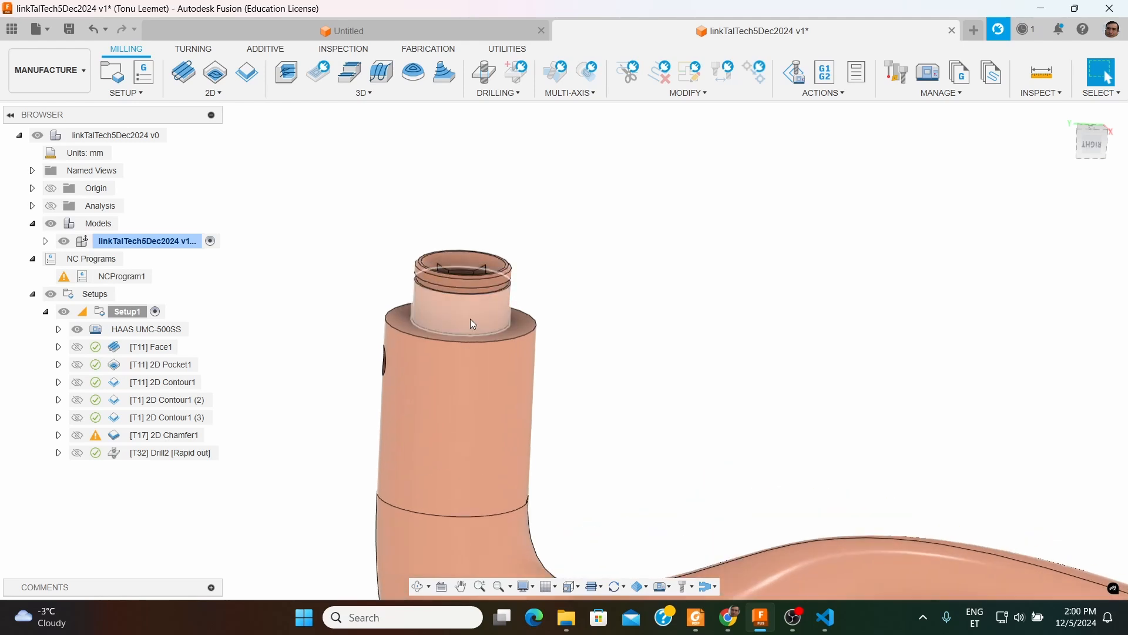
scroll(469, 318, "up", 3)
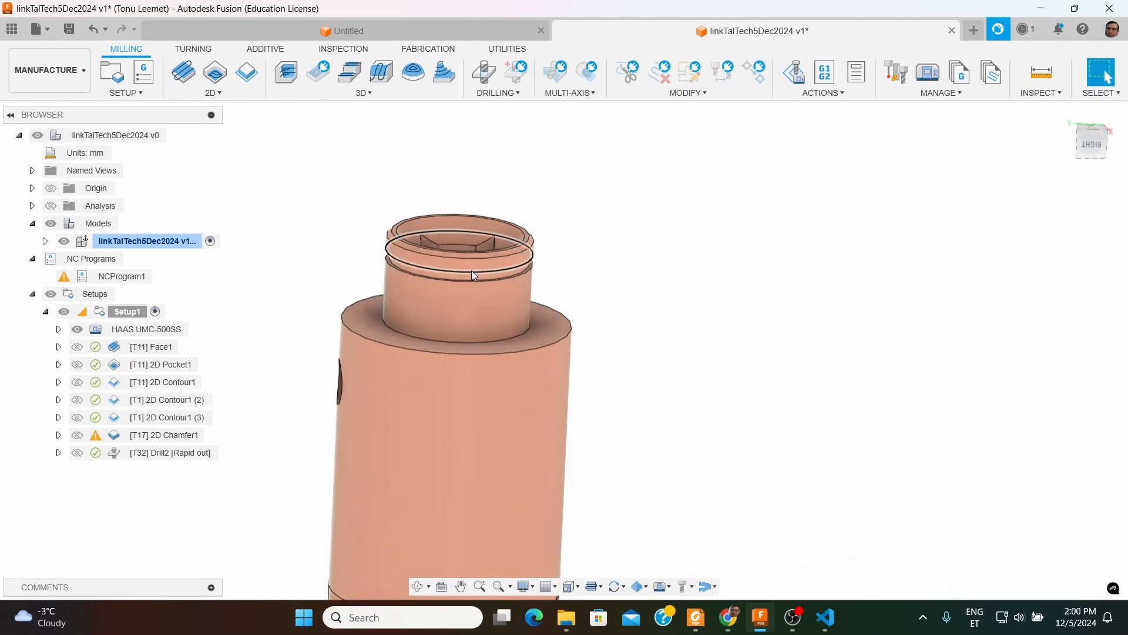
scroll(474, 275, "up", 3)
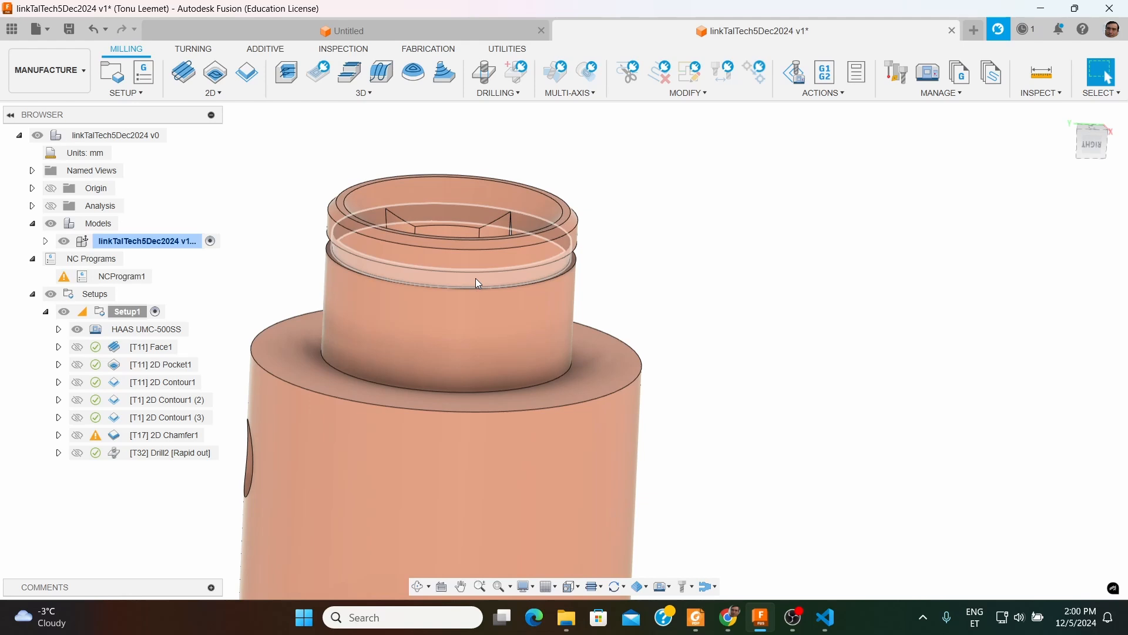
Select Setup1 and inspect its stock around the link from the side and from the cross-hole side
left_click(128, 312)
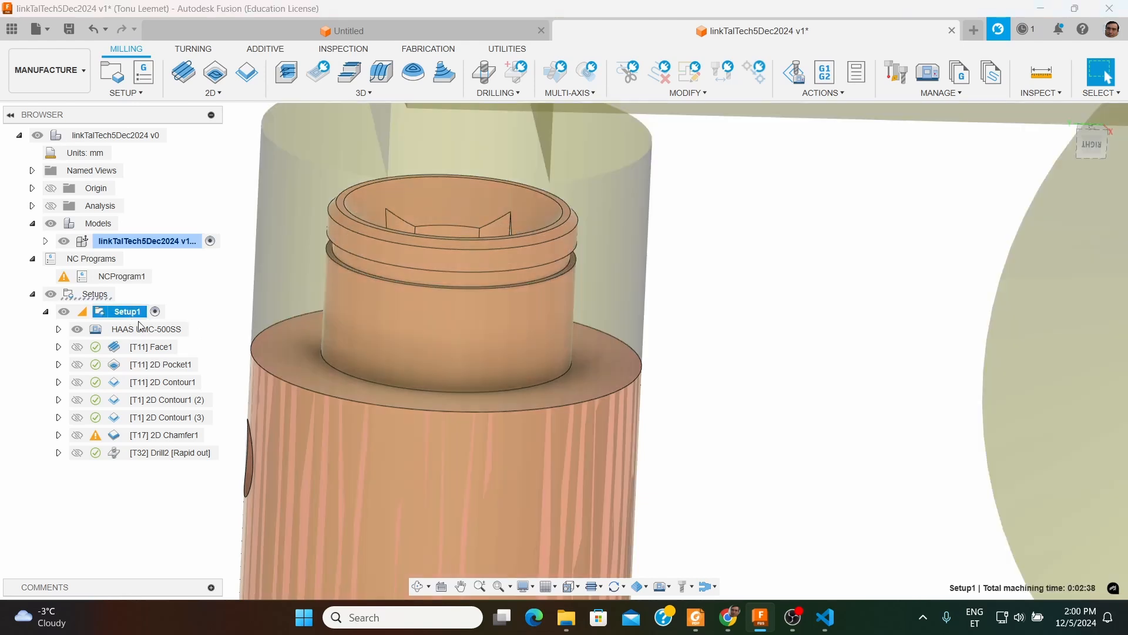
scroll(463, 386, "down", 6)
middle_click_drag(455, 320, 693, 390, "shift")
scroll(636, 503, "up", 2)
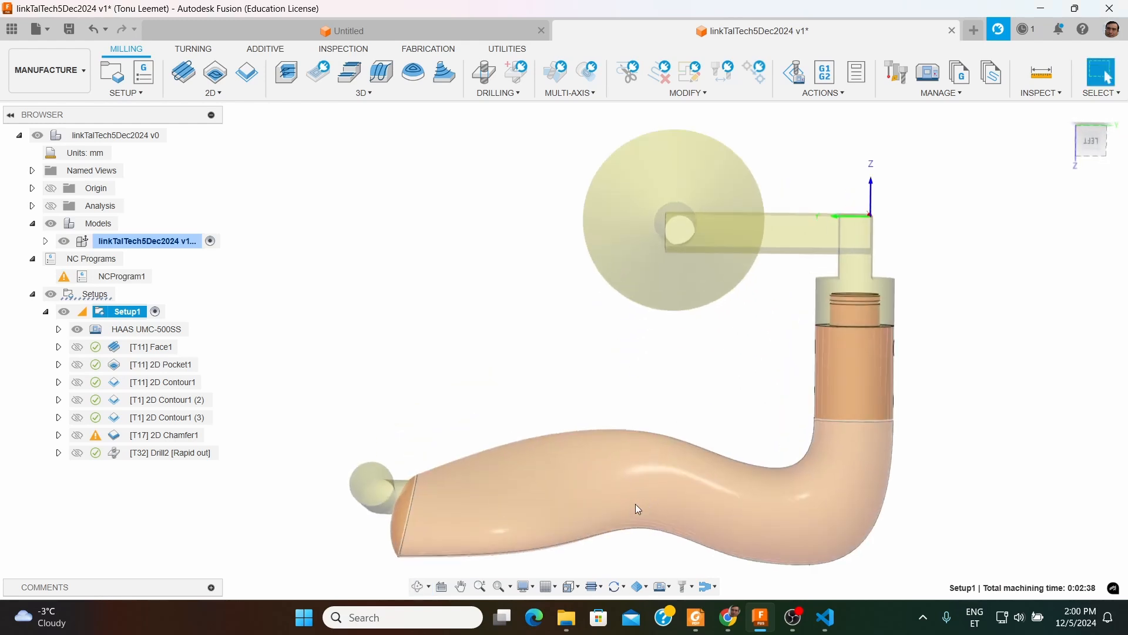
scroll(482, 353, "down", 2)
middle_click_drag(576, 372, 466, 385, "shift")
scroll(623, 391, "up", 2)
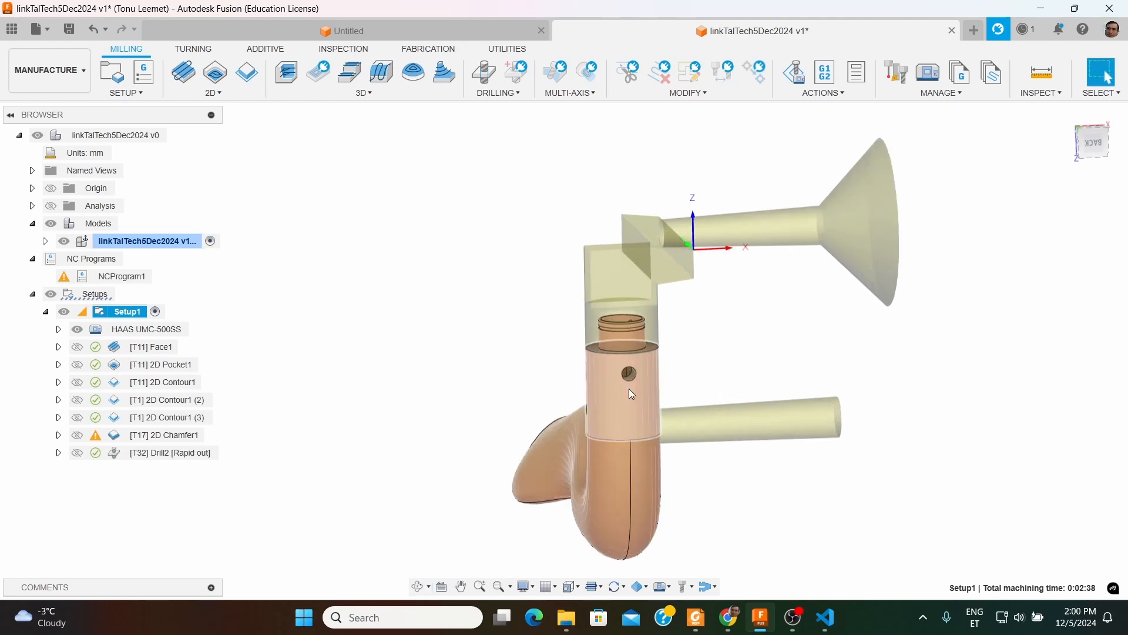
mouse_move(628, 389)
middle_mouse_down("shift")
mouse_move(615, 390)
mouse_move(635, 405)
middle_mouse_up("shift")
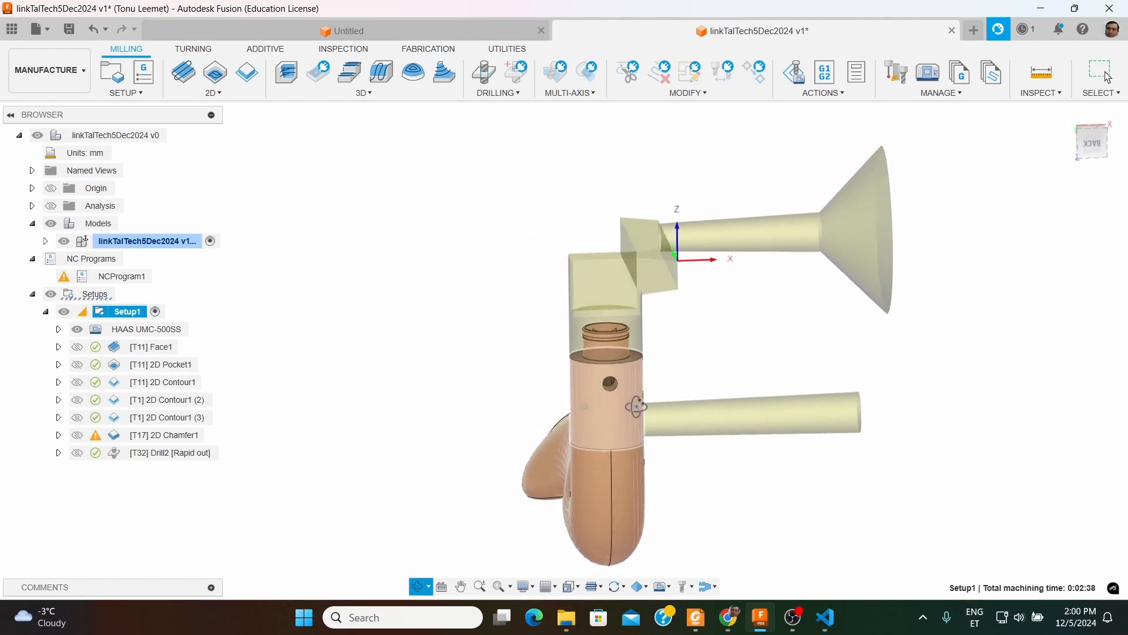
Display the toolpaths of the operations from Face1 through 2D Chamfer1 together, and clear the selection
left_click(152, 347)
left_click(172, 353)
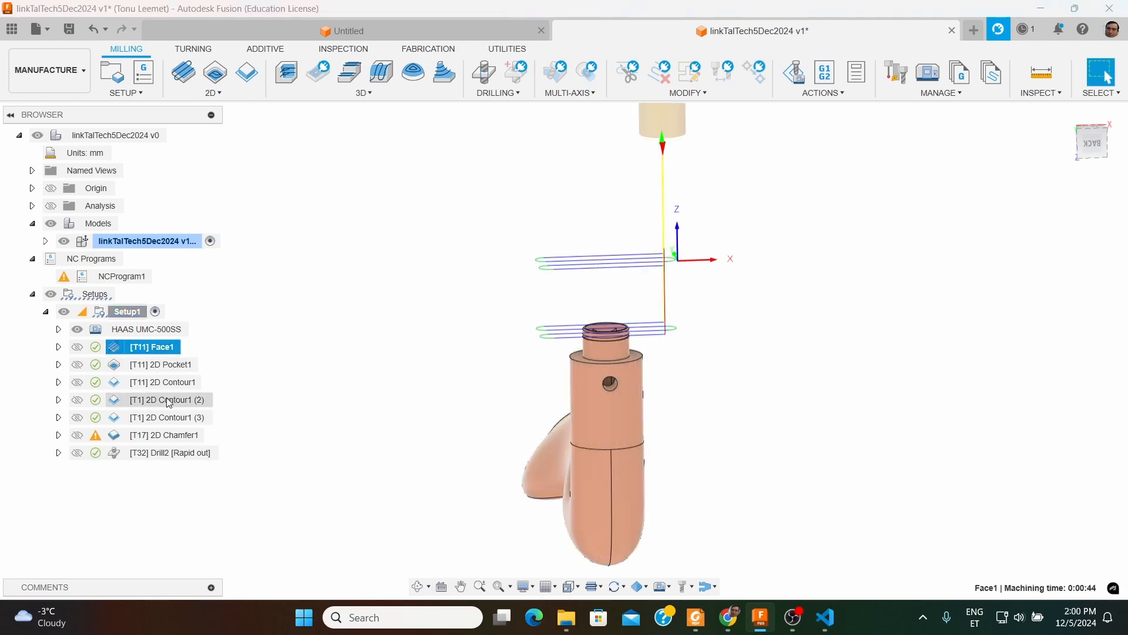
left_click(168, 438, "shift")
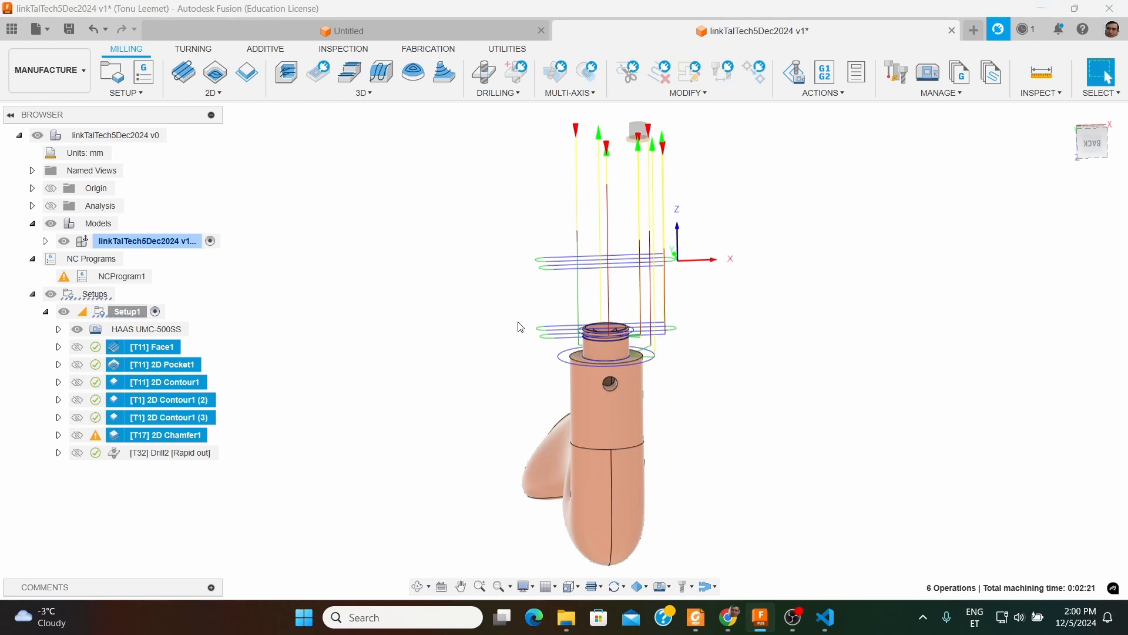
left_click(510, 304)
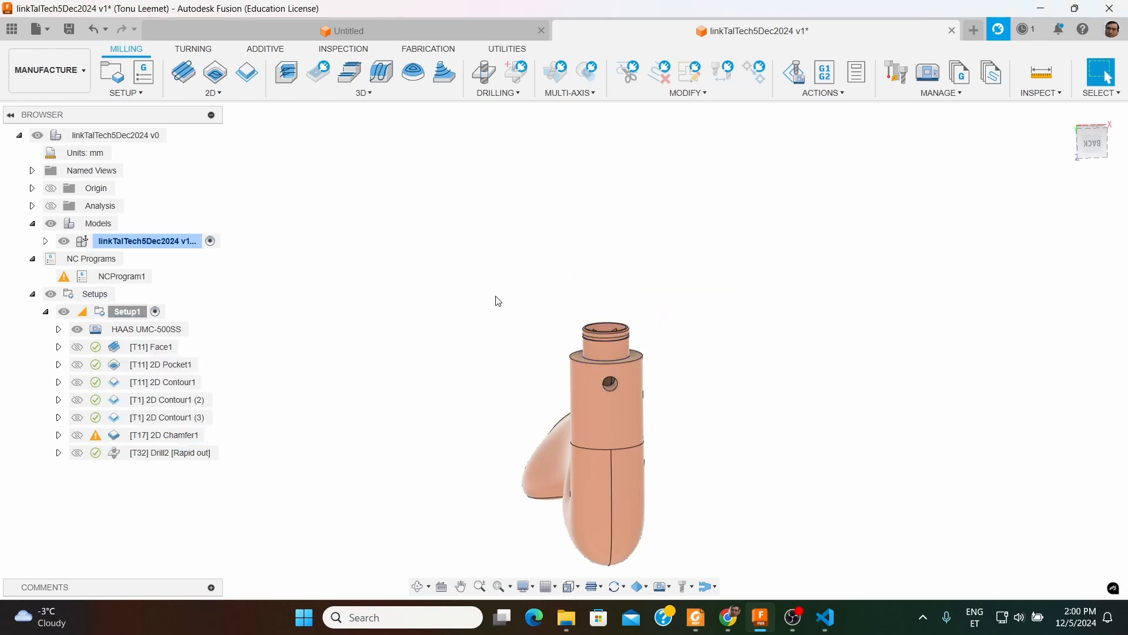
Show the linked link_valumudel casting component within the manufacturing model and view it from the side
left_click(46, 242)
left_click(77, 329)
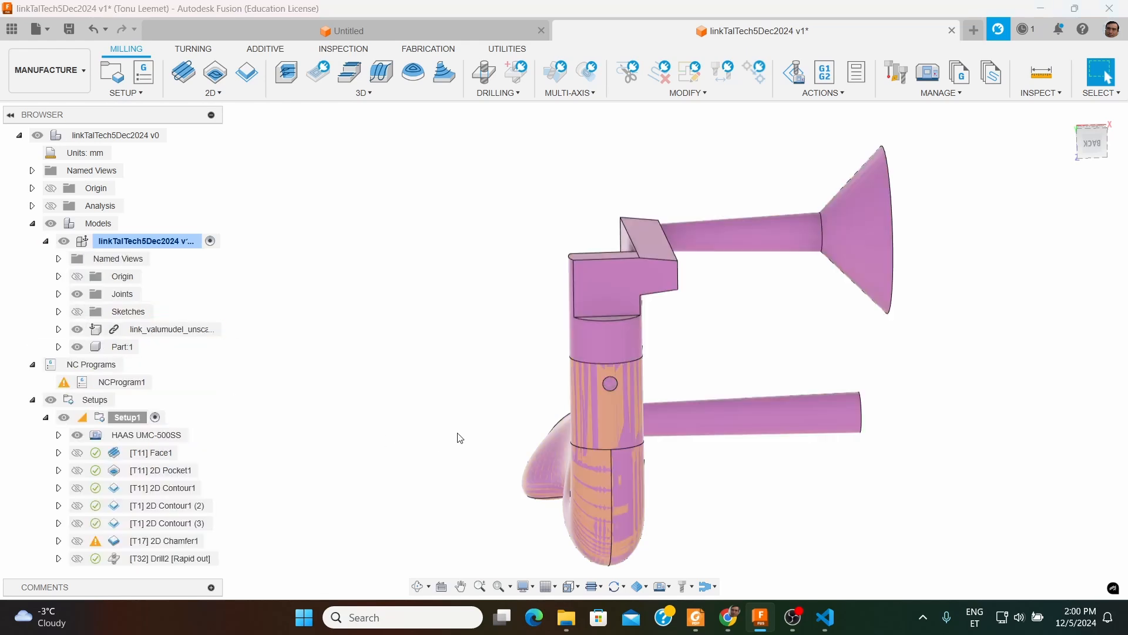
scroll(734, 325, "up", 2)
middle_click_drag(634, 322, 595, 305, "shift")
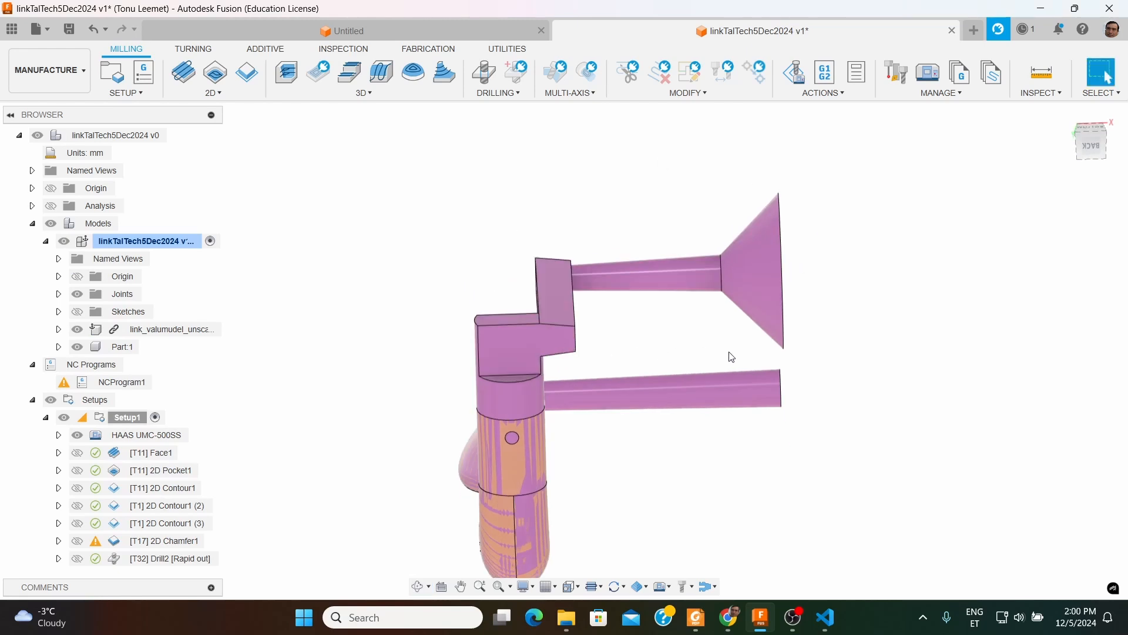
middle_click_drag(735, 443, 456, 386, "shift")
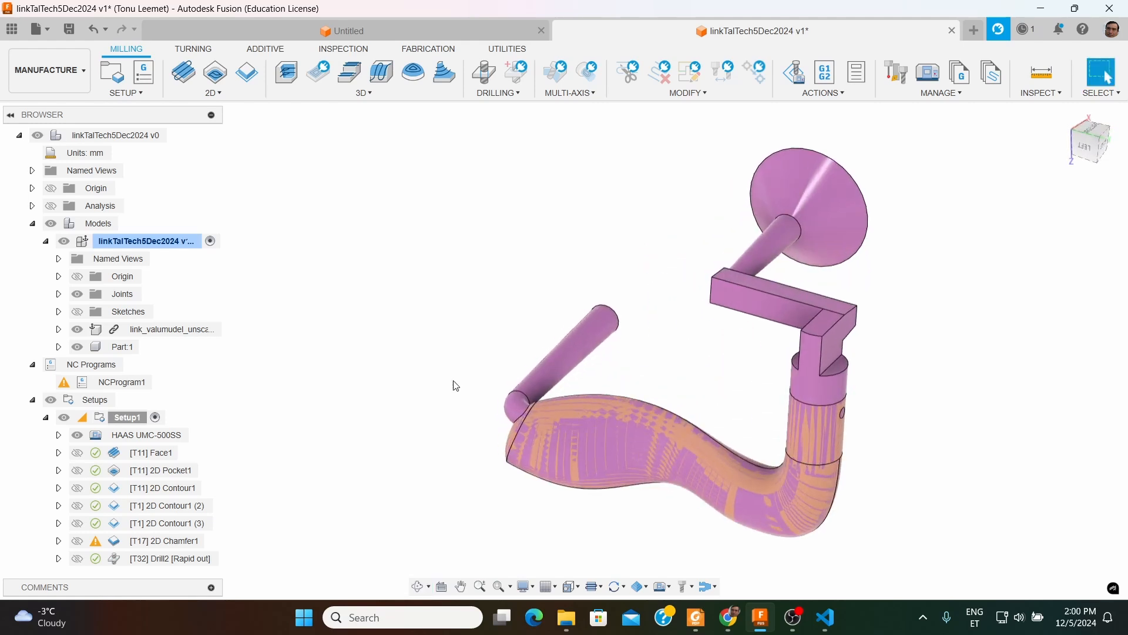
Inspect the casting's bar attachment at the link's free end and select the curved body face
scroll(537, 423, "up", 5)
scroll(540, 424, "up", 3)
scroll(532, 412, "down", 5)
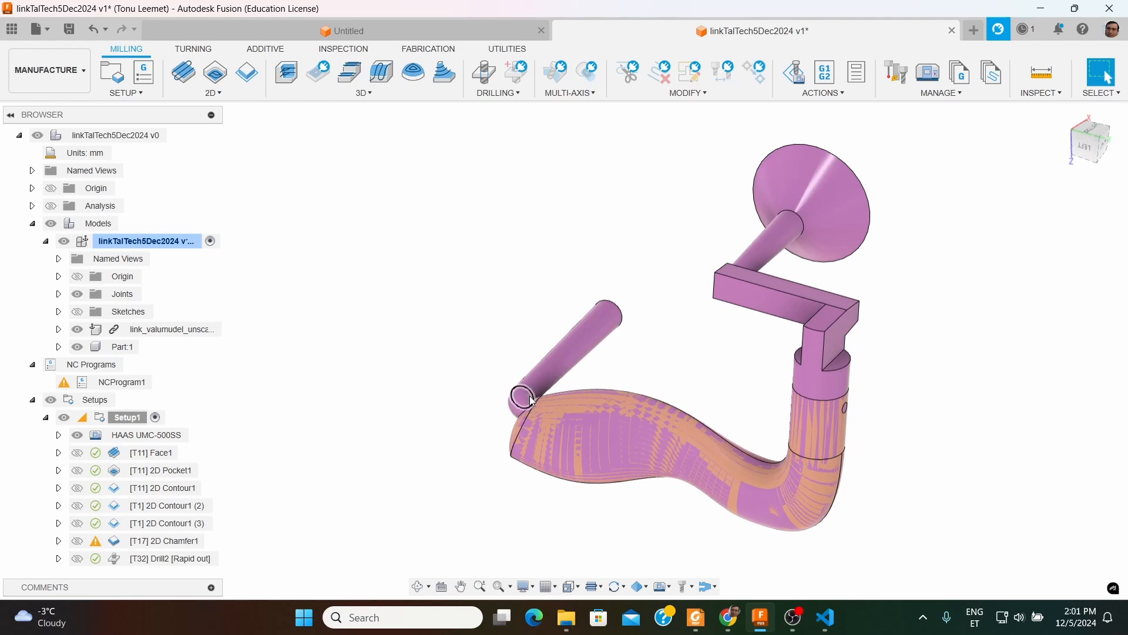
scroll(545, 397, "up", 1)
left_click(616, 437)
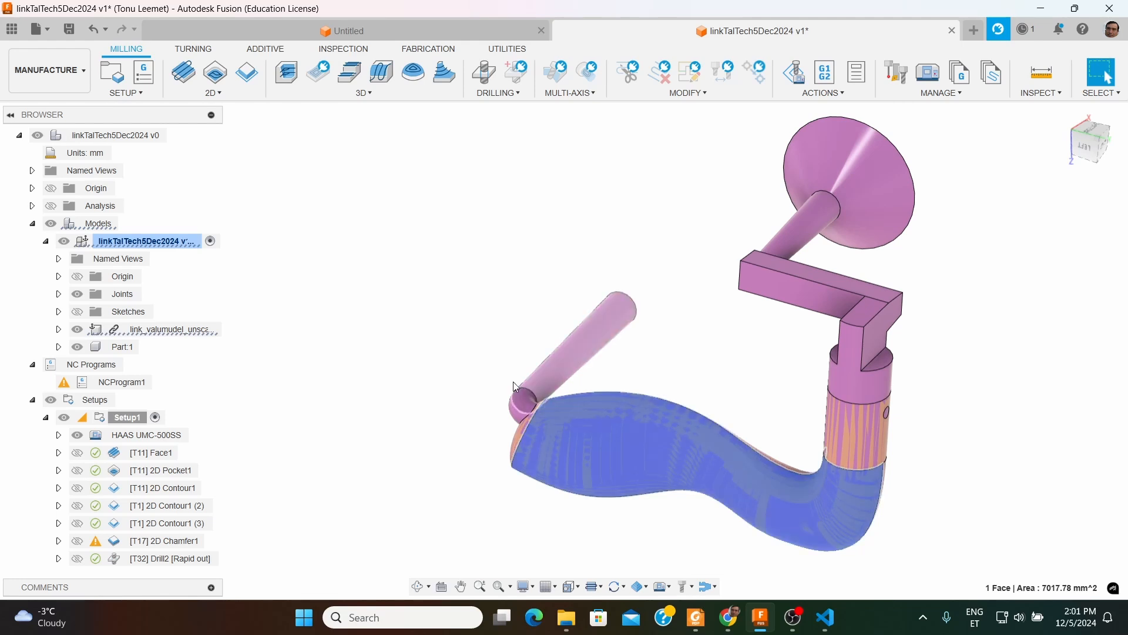
Inspect the casting around the link's free end, clear the face selection, and hide the linked link_valumudel casting component
scroll(410, 314, "down", 2)
middle_click_drag(572, 351, 545, 385, "shift")
scroll(576, 483, "up", 4)
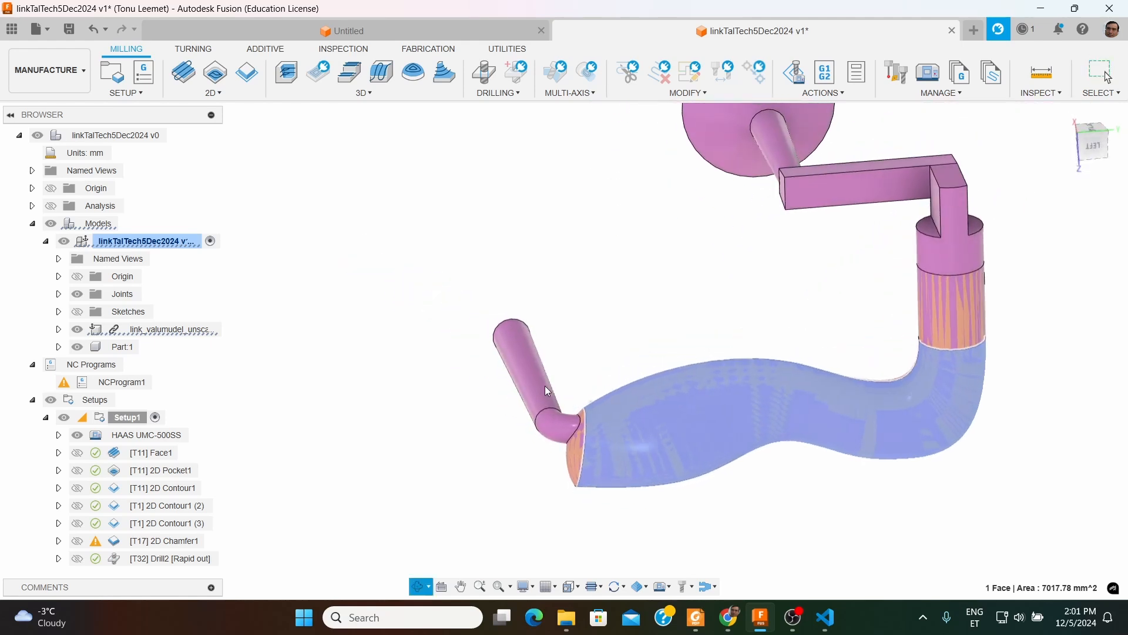
scroll(545, 386, "down", 3)
left_click(512, 305)
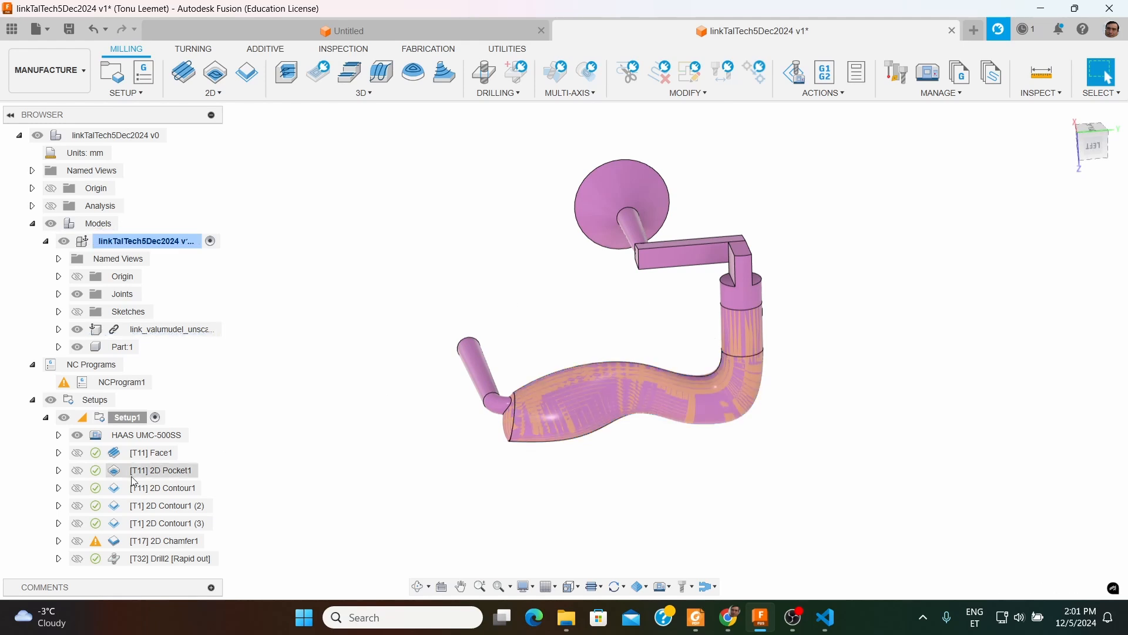
left_click(77, 329)
Review the combined toolpaths of Face1 through 2D Chamfer1 on the finished link, and deselect the operations
left_click(129, 454)
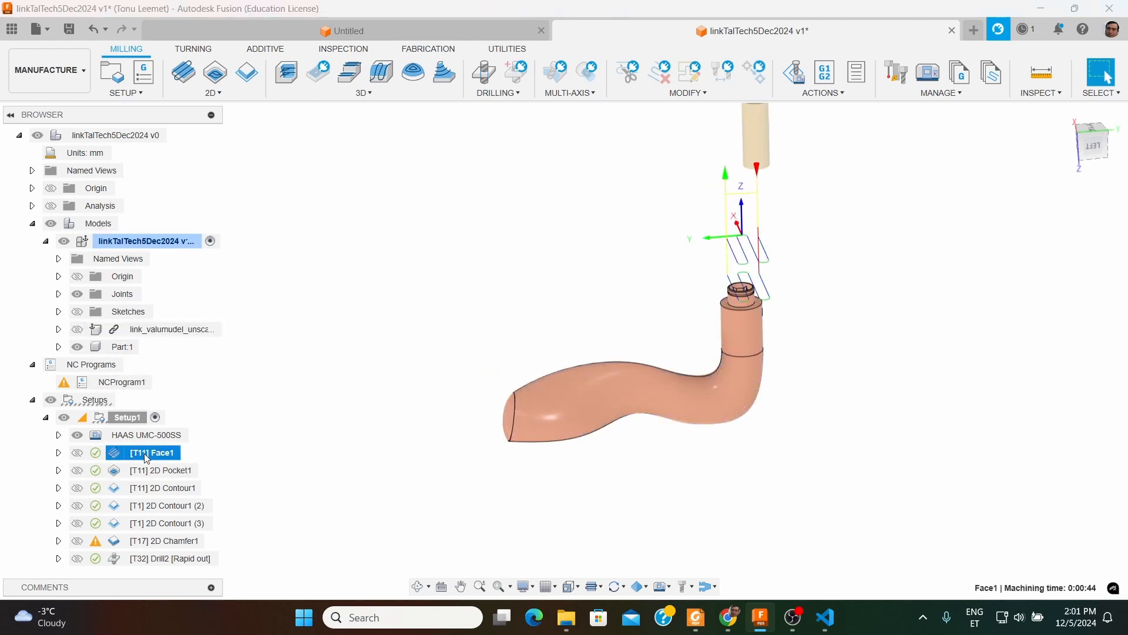
left_click(185, 542, "shift")
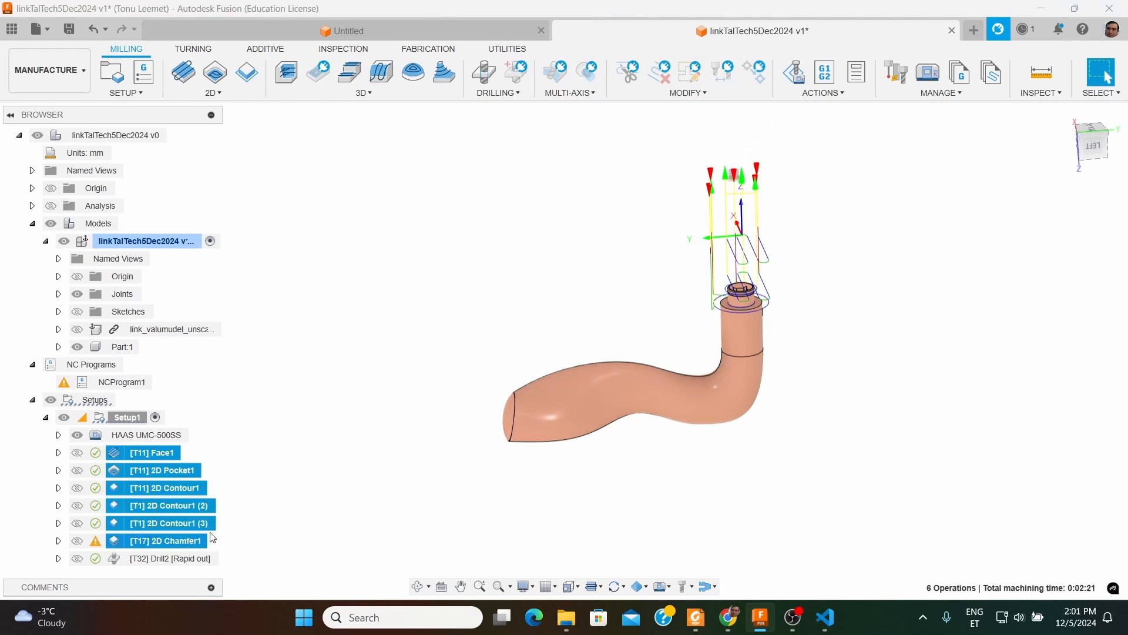
scroll(743, 282, "up", 2)
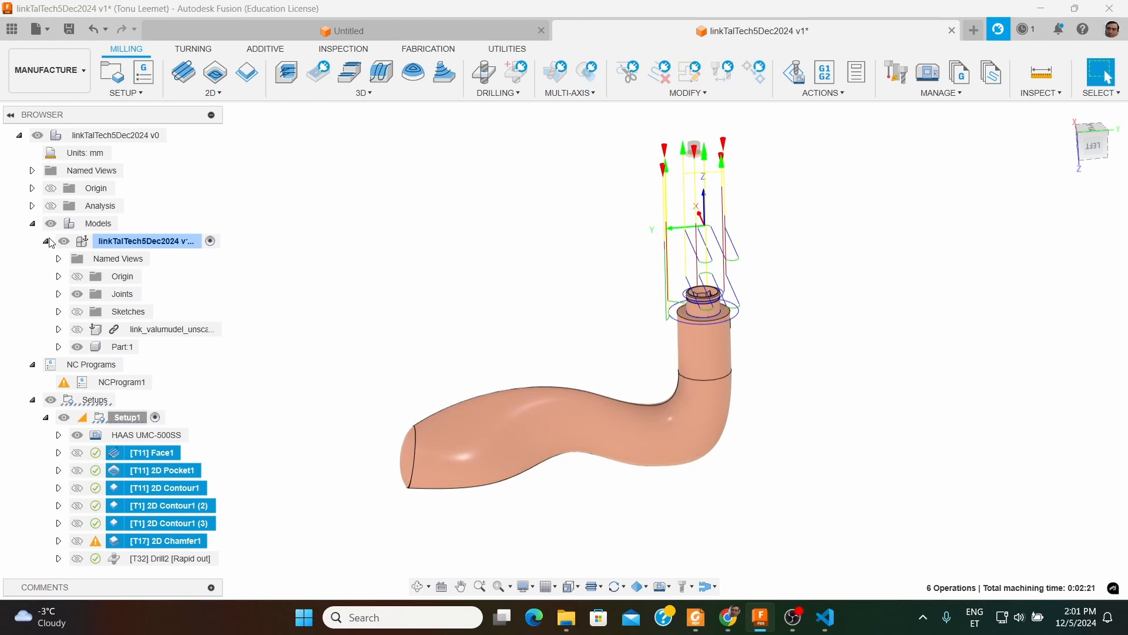
key("Escape")
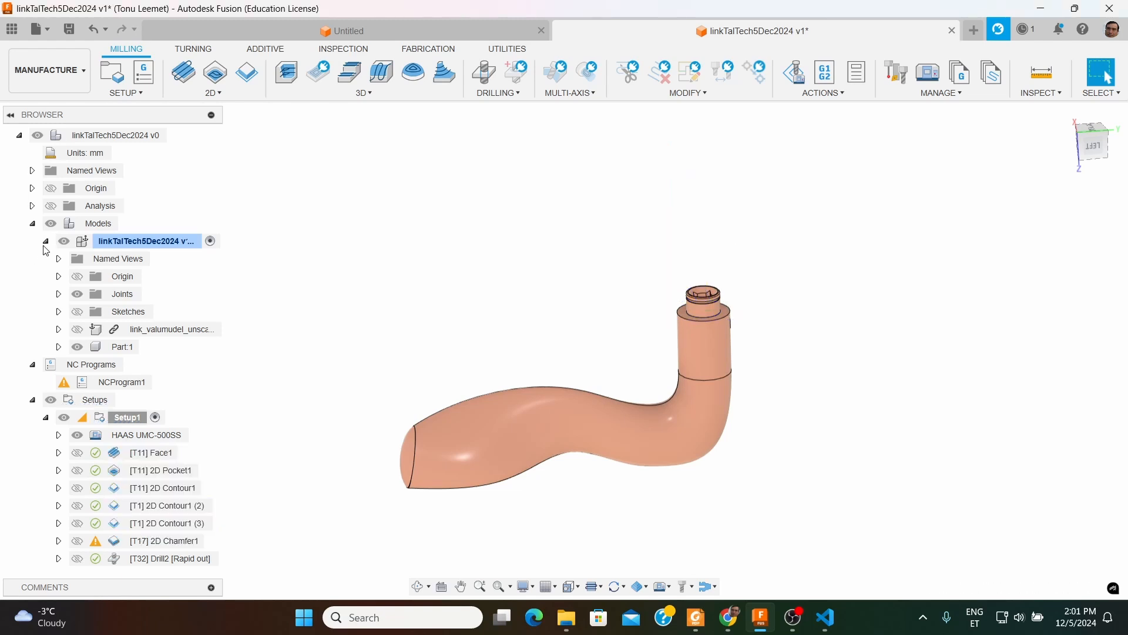
Collapse the manufacturing model's contents and examine the Drill2 toolpath, tool orientation and cross-hole closely from the side
left_click(45, 241)
middle_click_drag(814, 410, 670, 376, "shift")
left_click(200, 455)
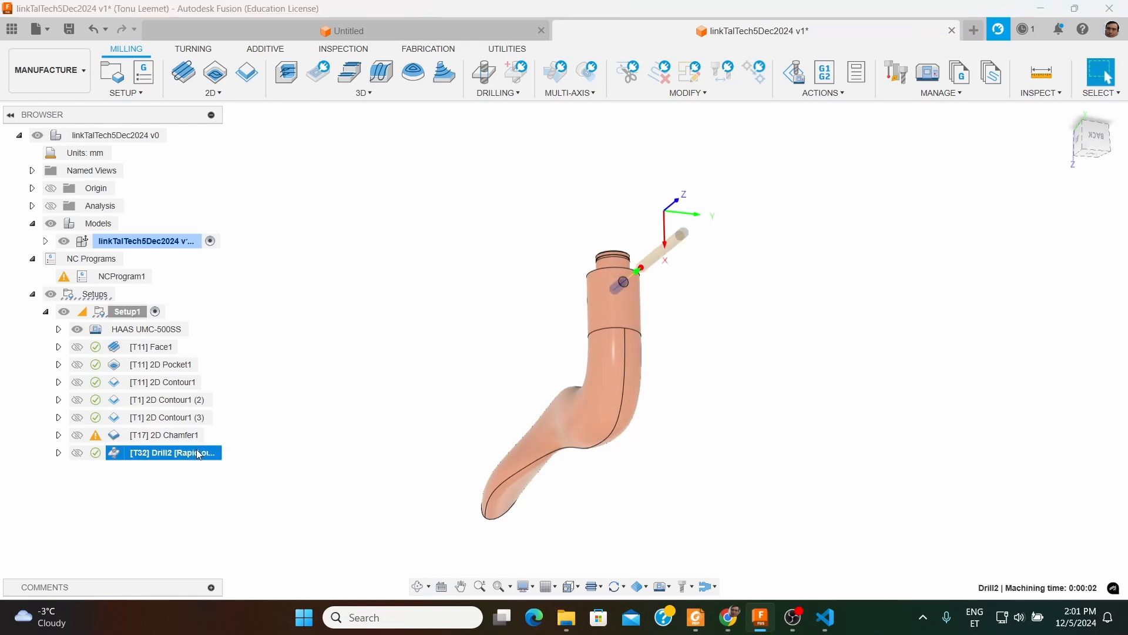
middle_click_drag(615, 232, 676, 230, "shift")
scroll(521, 182, "up", 2)
middle_click_drag(545, 206, 574, 207, "shift")
scroll(796, 358, "down", 2)
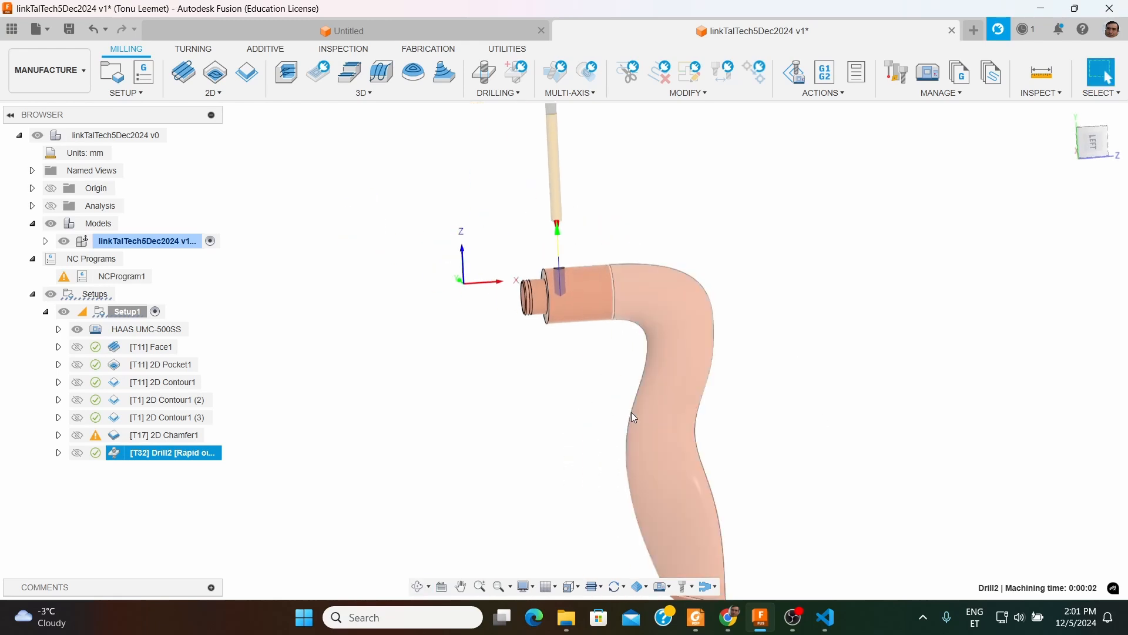
scroll(529, 286, "up", 3)
scroll(532, 287, "up", 2)
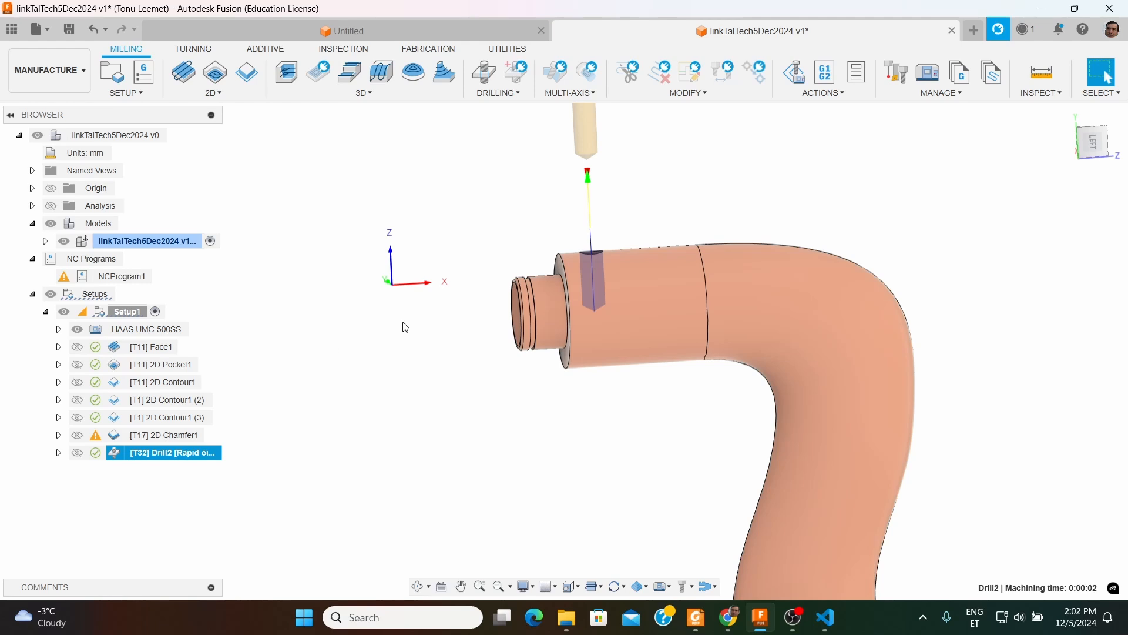
scroll(405, 327, "down", 2)
middle_click_drag(477, 368, 451, 352, "shift")
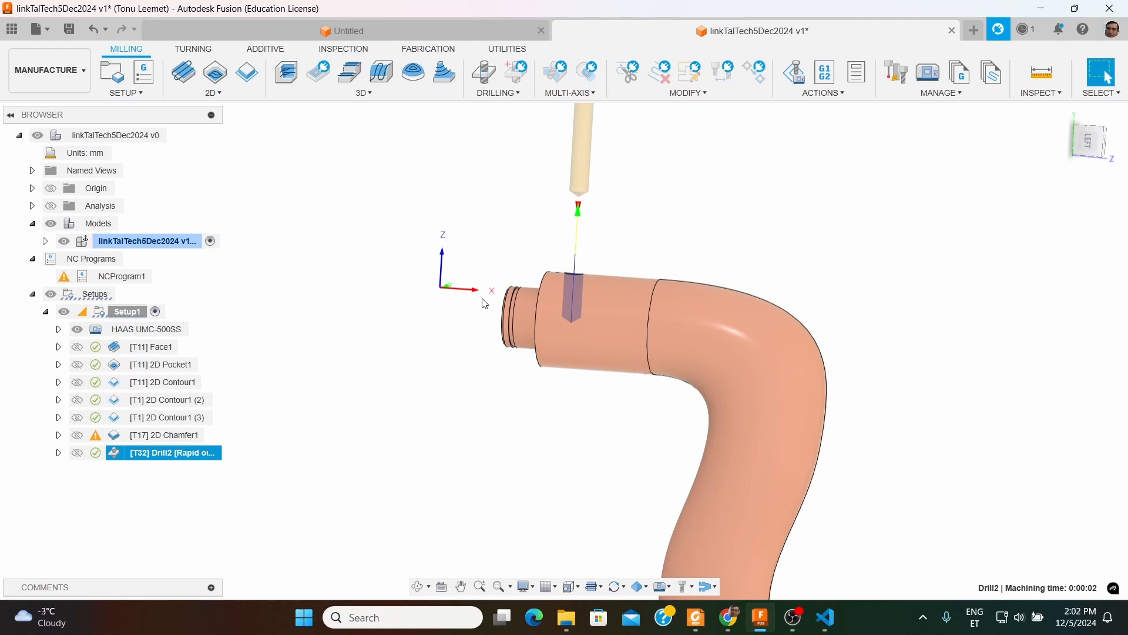
scroll(515, 279, "up", 2)
scroll(520, 313, "up", 3)
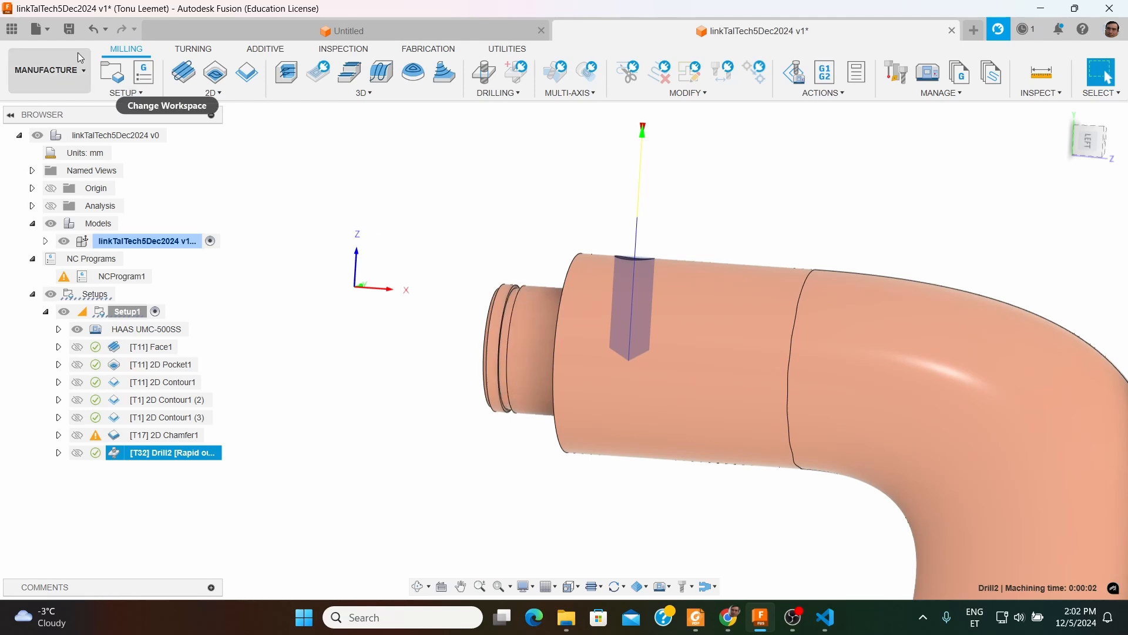
Save the design as a new version with the description User Saved
left_click(71, 28)
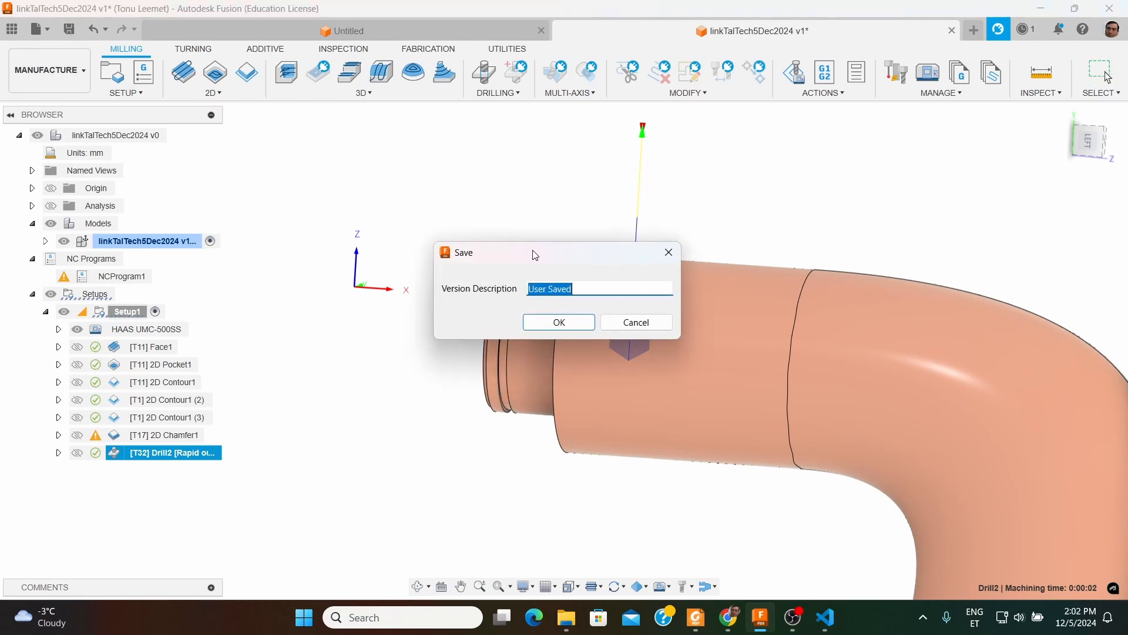
left_click(573, 322)
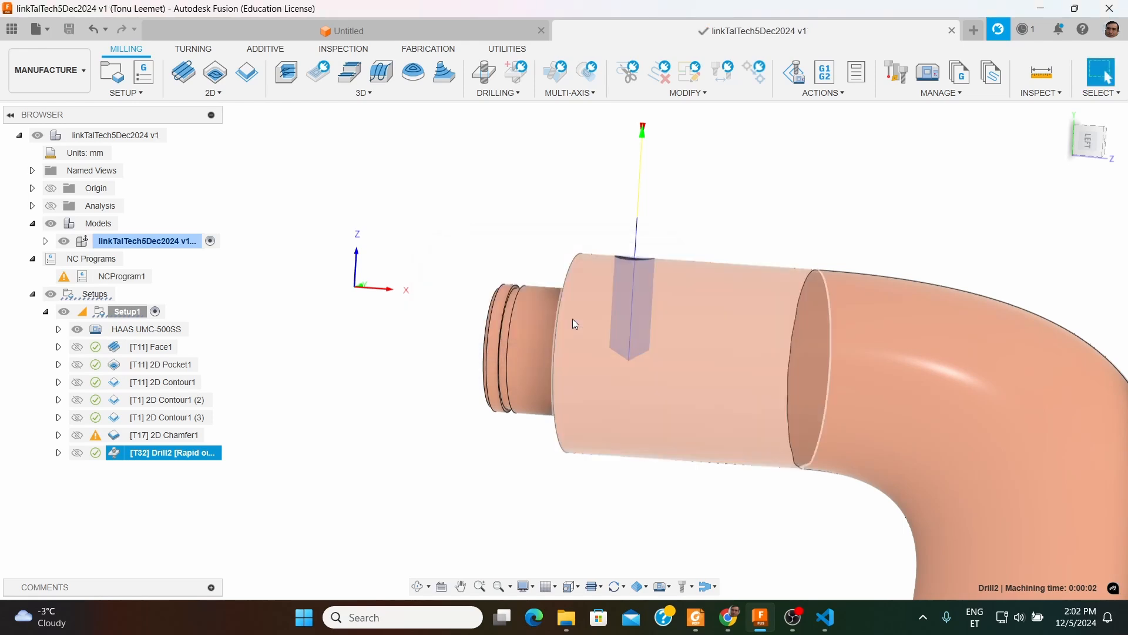
scroll(402, 314, "down", 3)
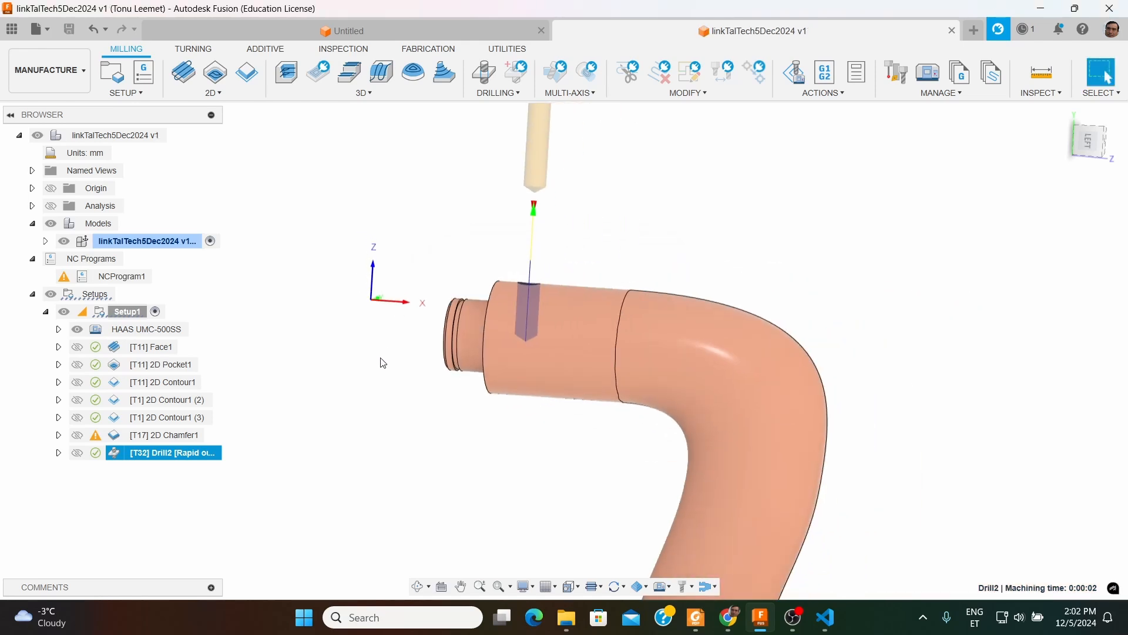